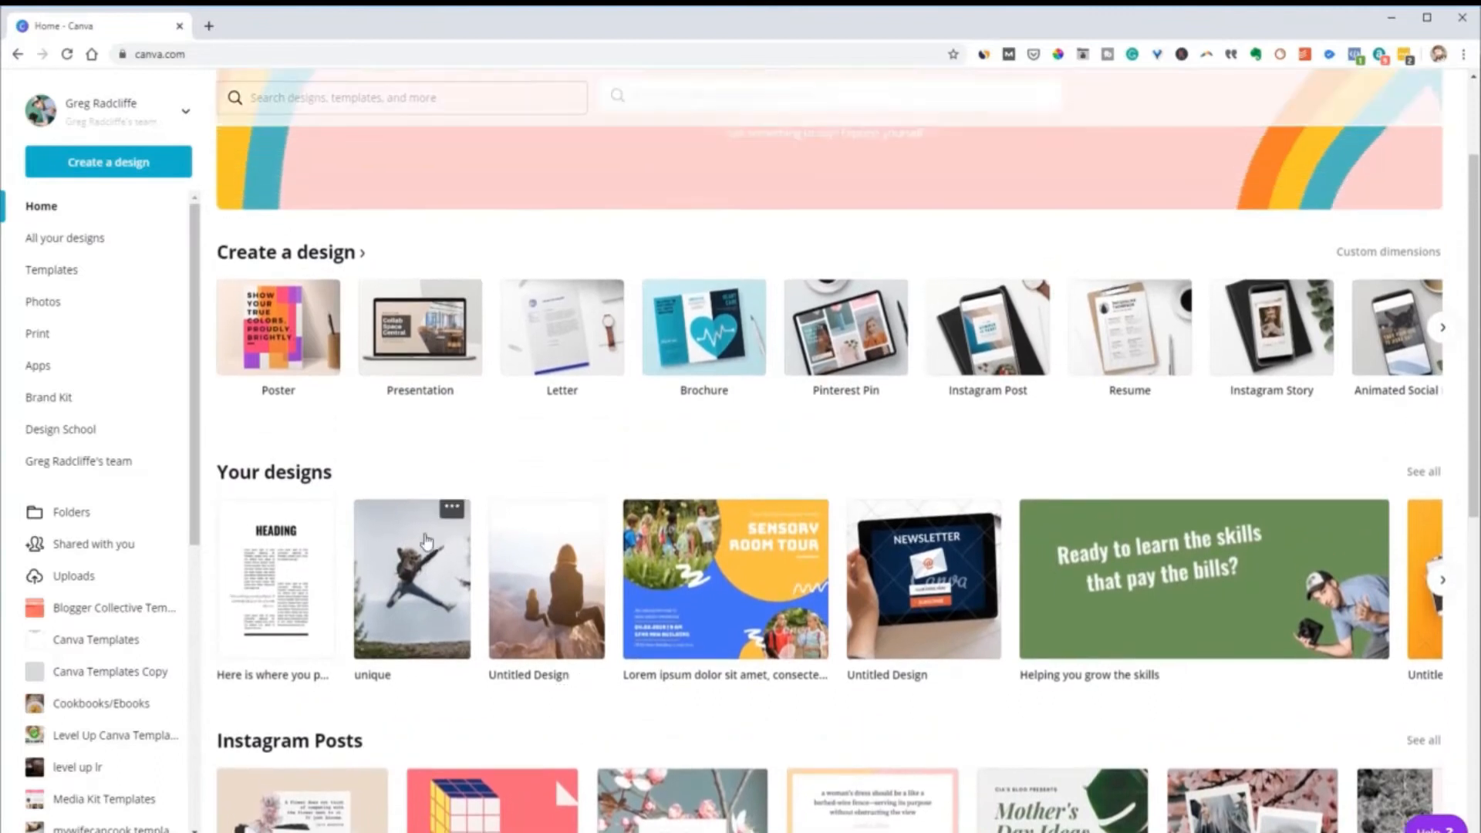
scroll(567, 416, "up", 1)
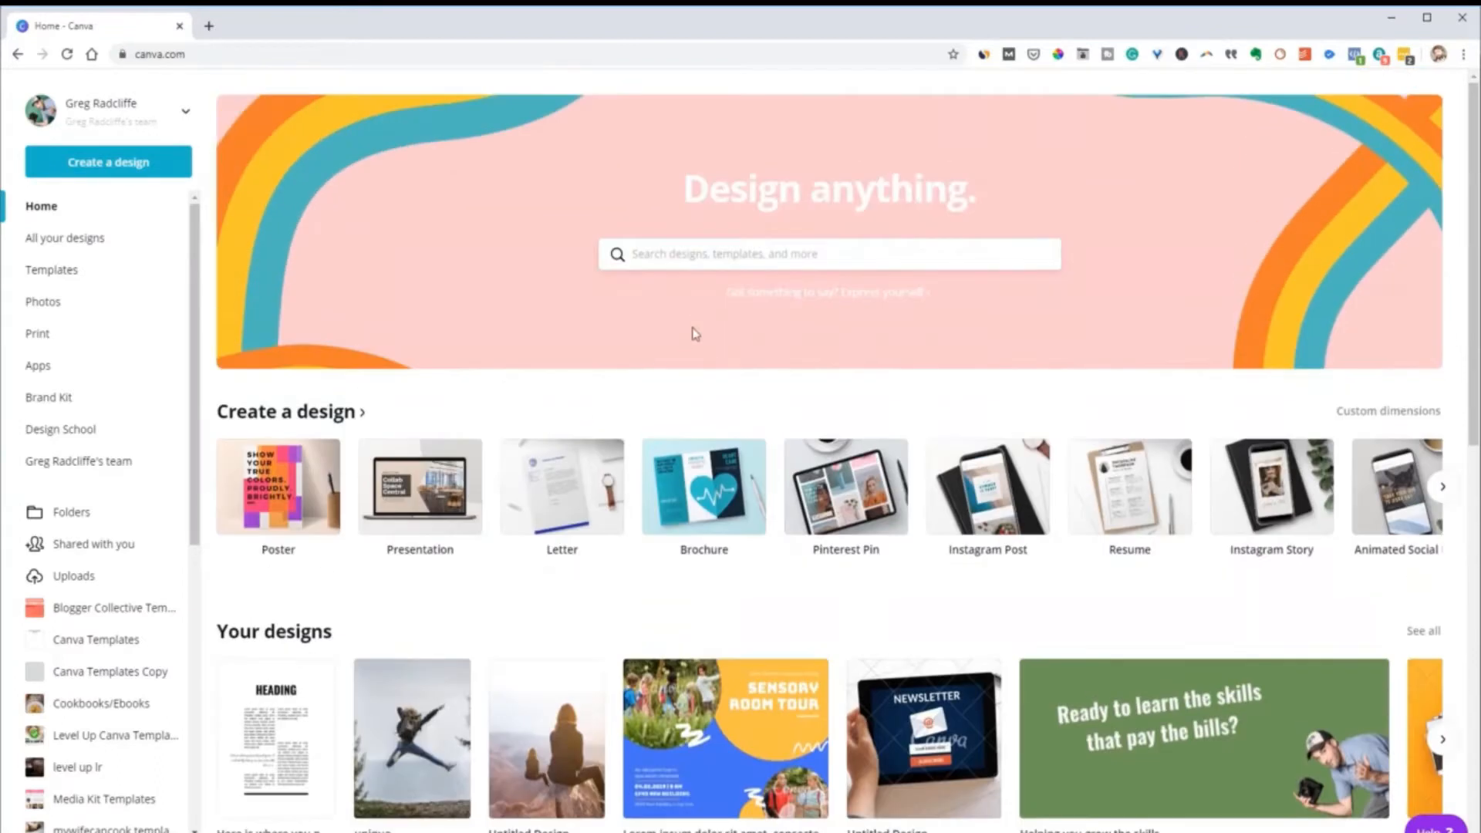
Search the home page for design types and templates matching "instag"
left_click(689, 253)
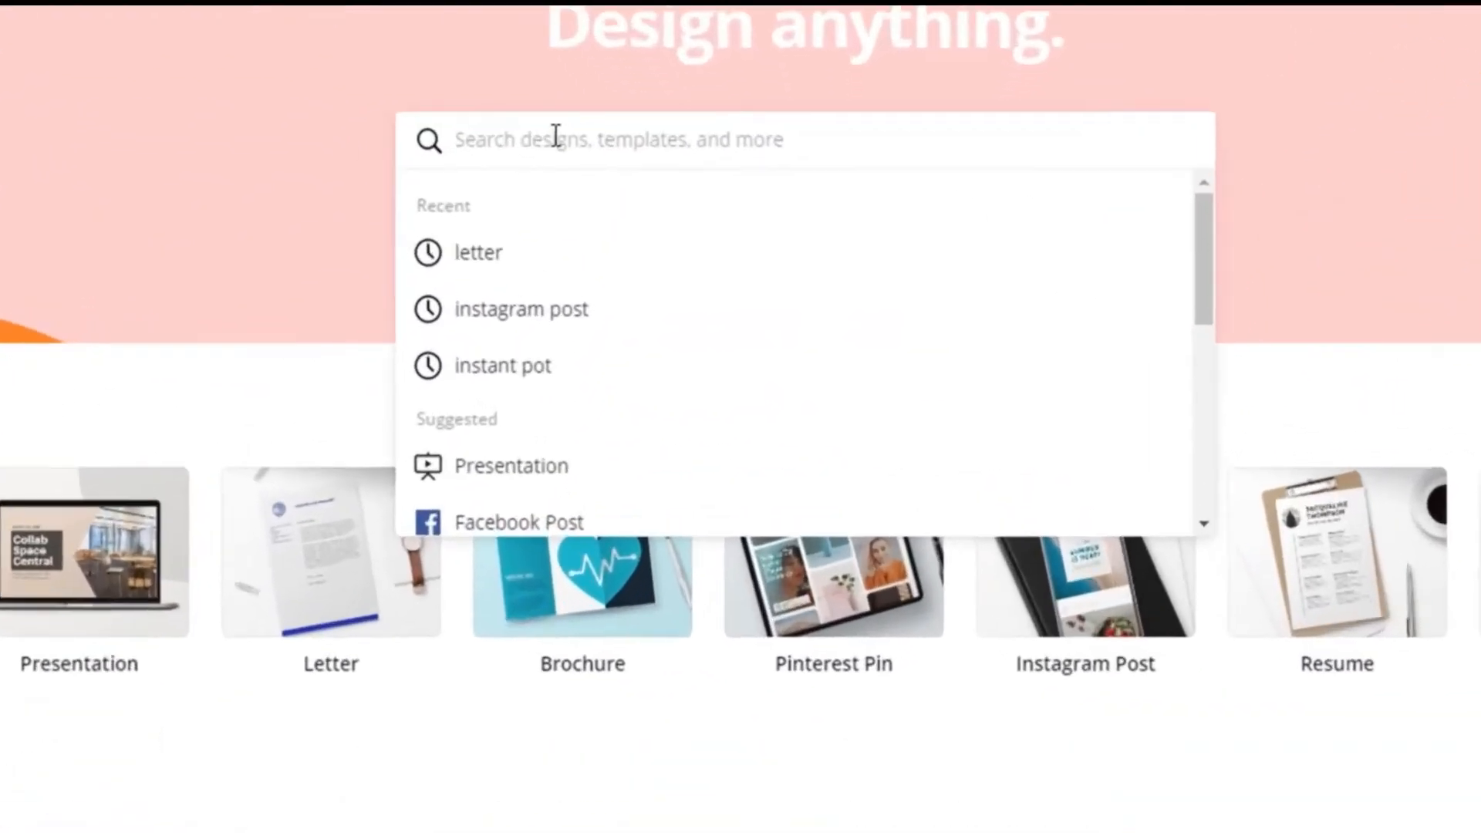
type("instag")
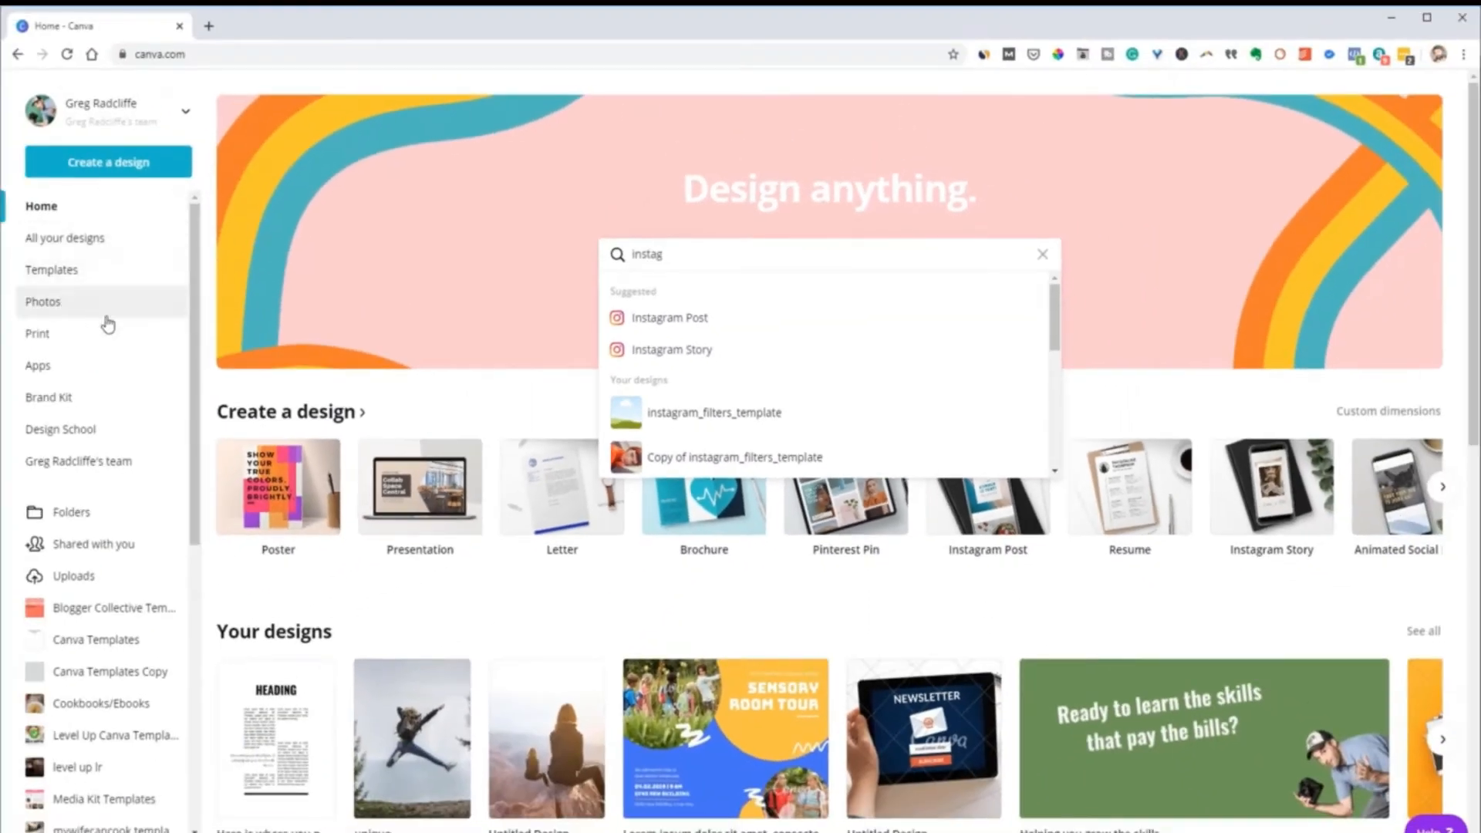
Look through the recent designs and the suggested Instagram, Facebook and poster template rows on the home page
scroll(1040, 522, "down", 4)
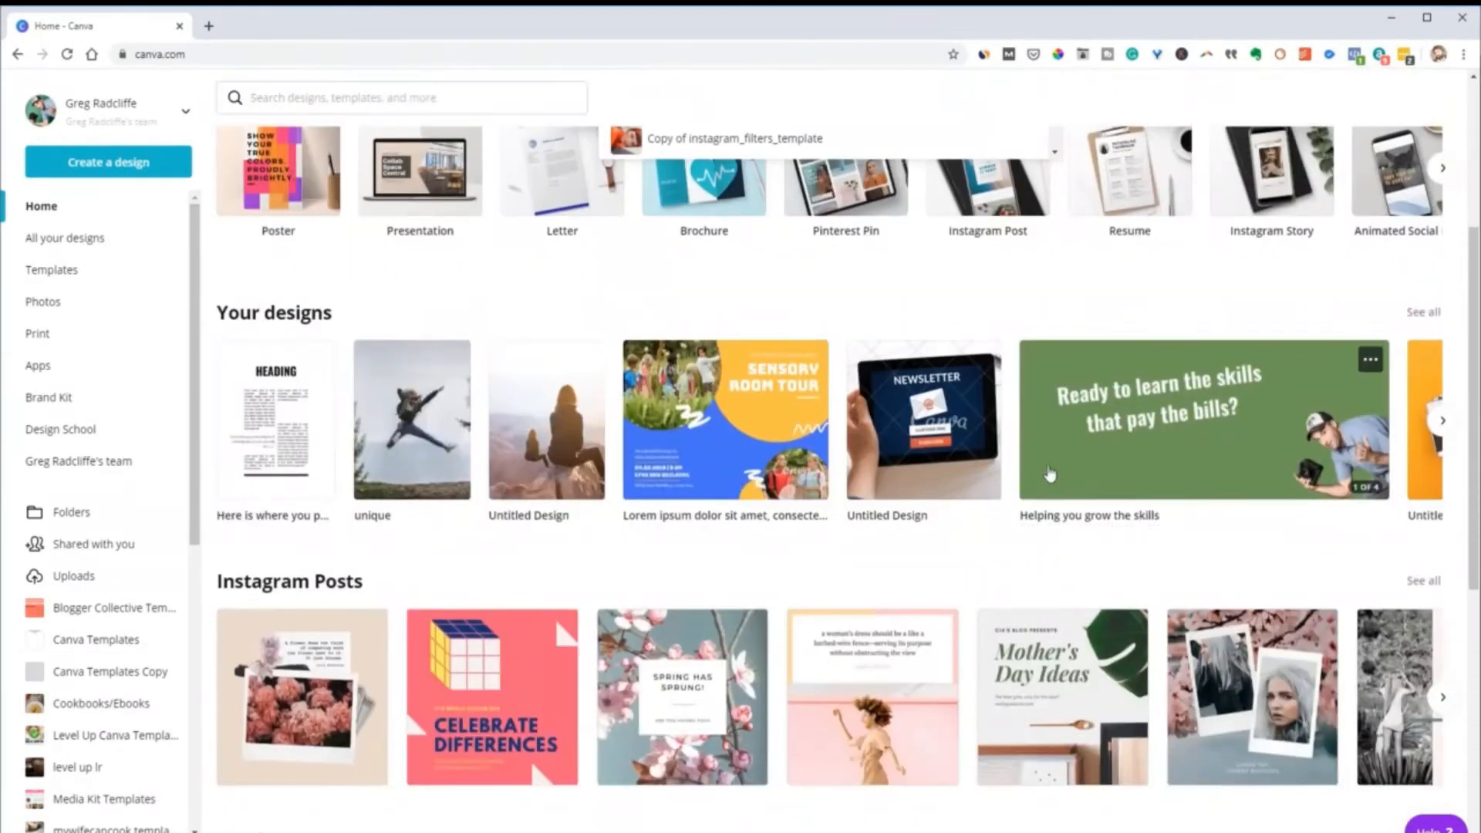
scroll(1365, 486, "down", 3)
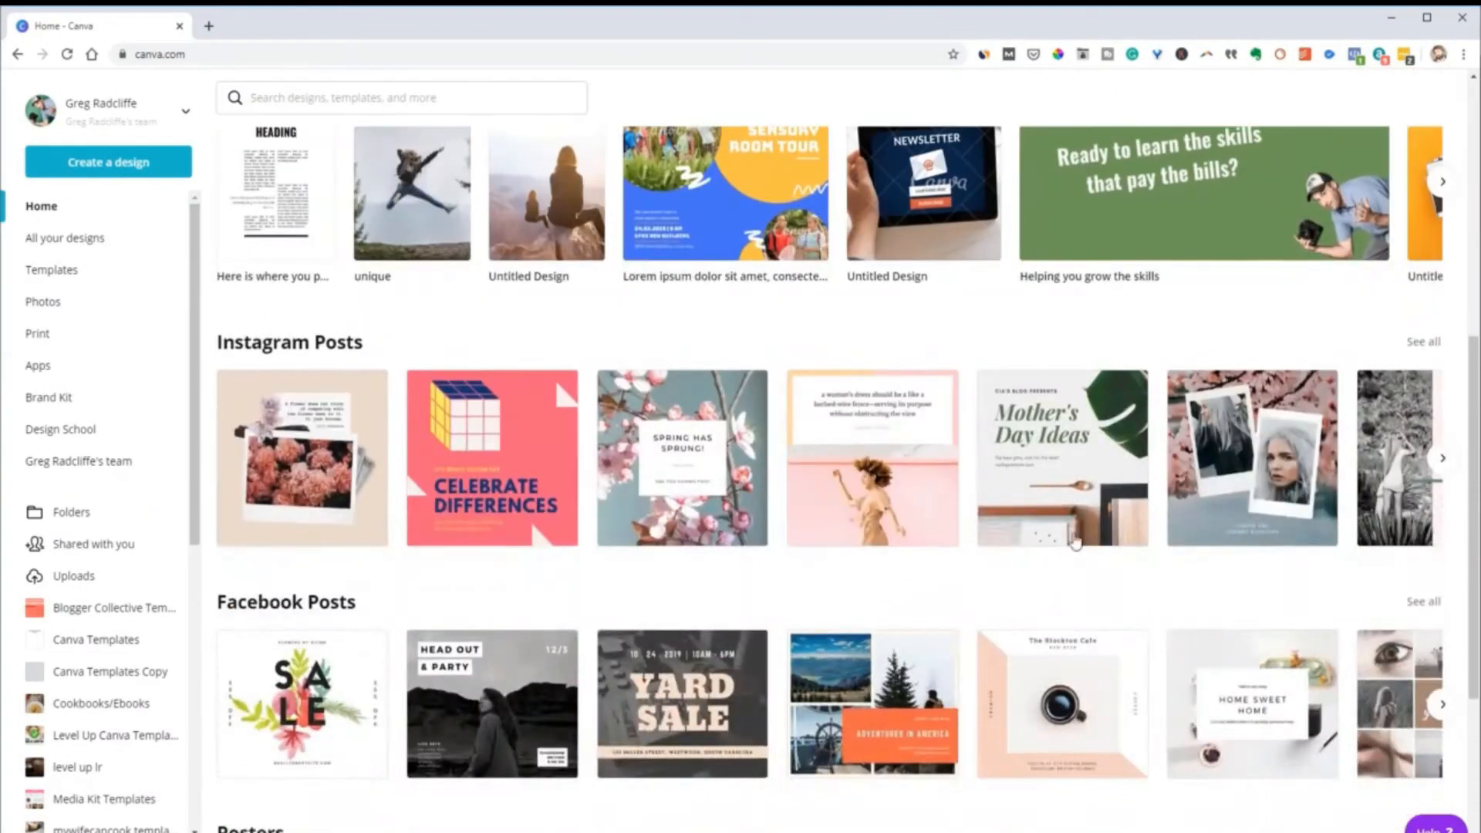
scroll(485, 679, "down", 6)
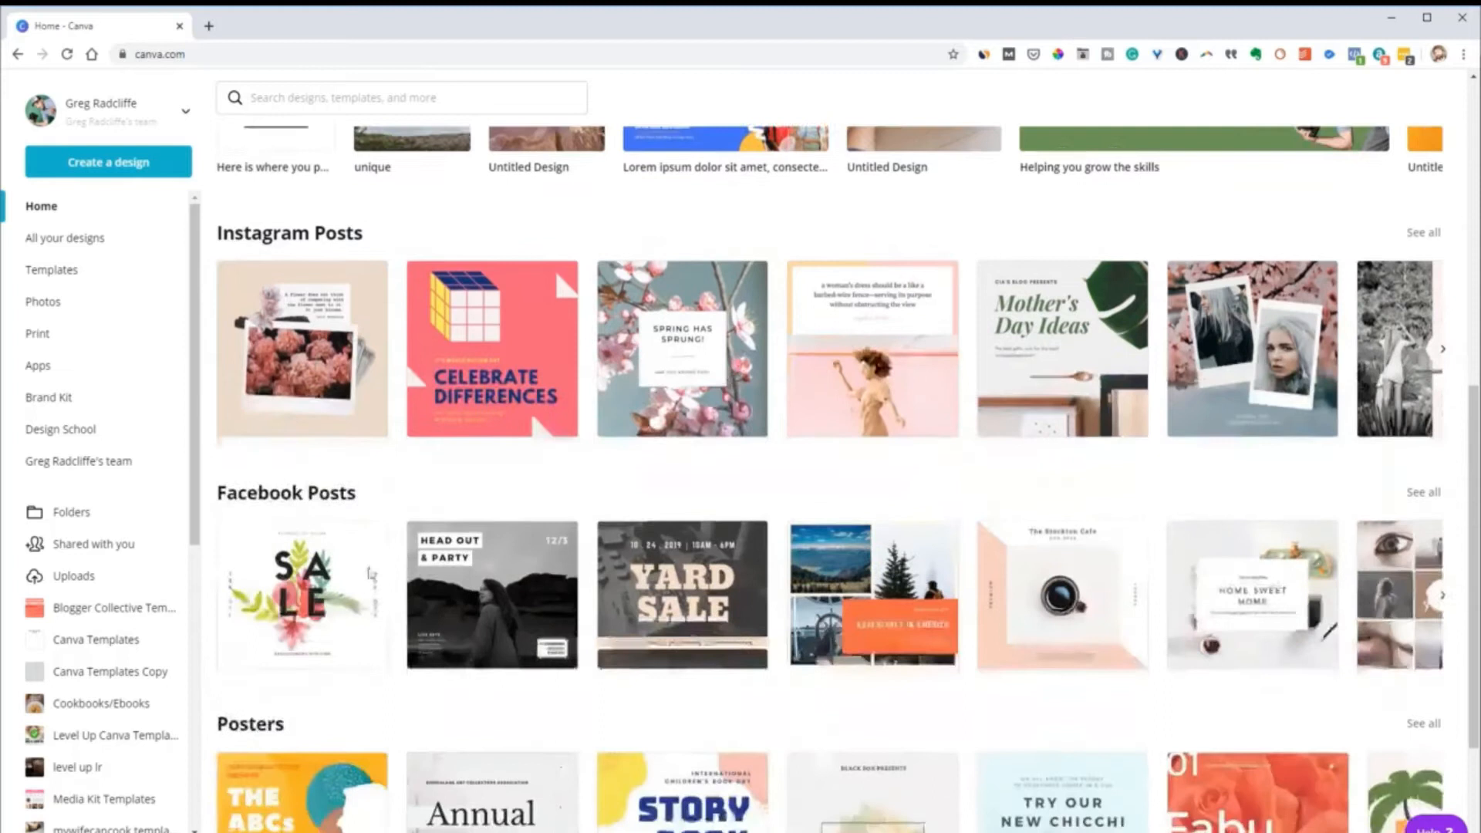
scroll(414, 533, "up", 6)
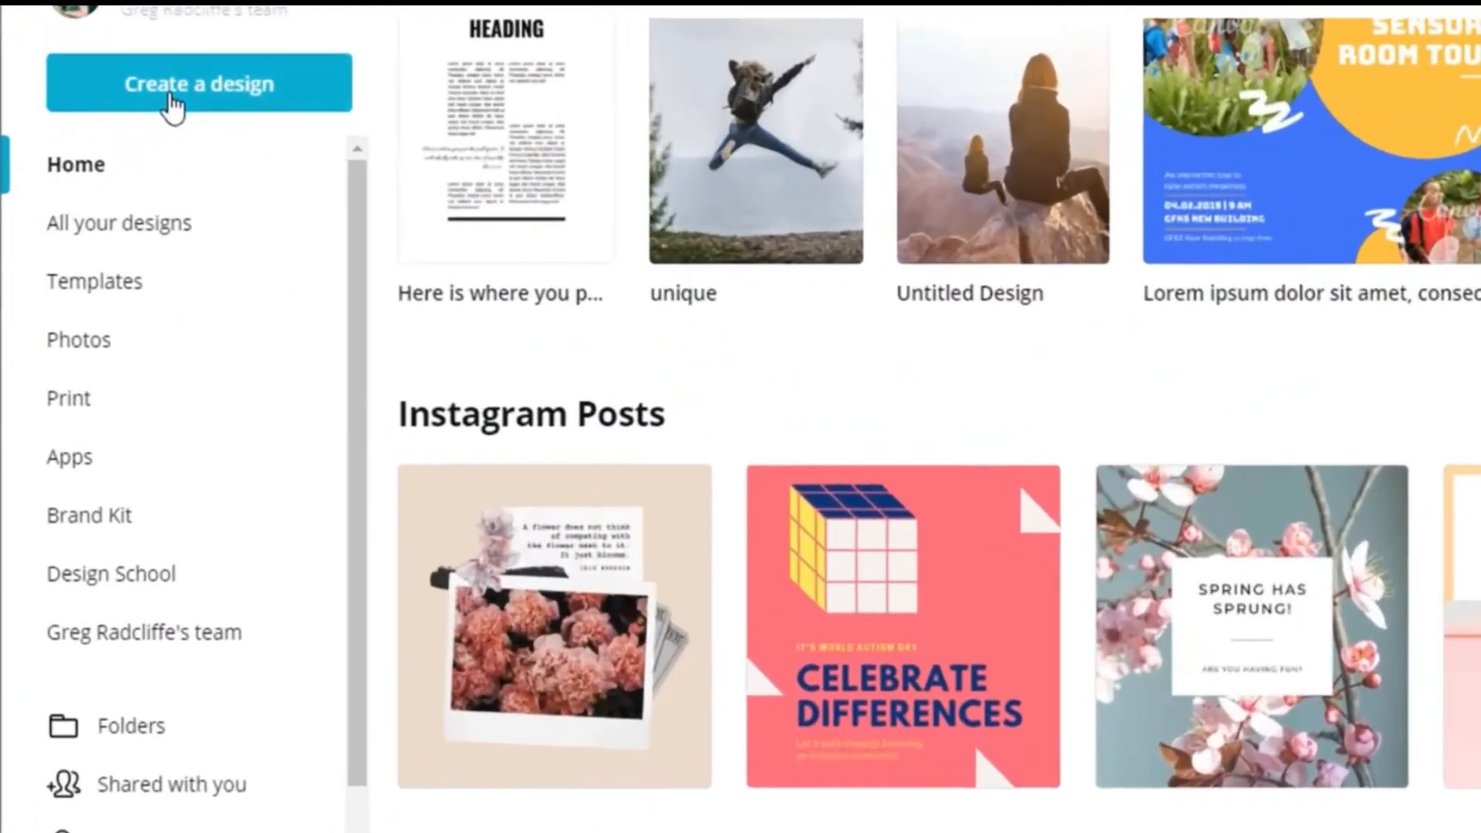
Review the available design types and create a new blank Poster design
left_click(173, 108)
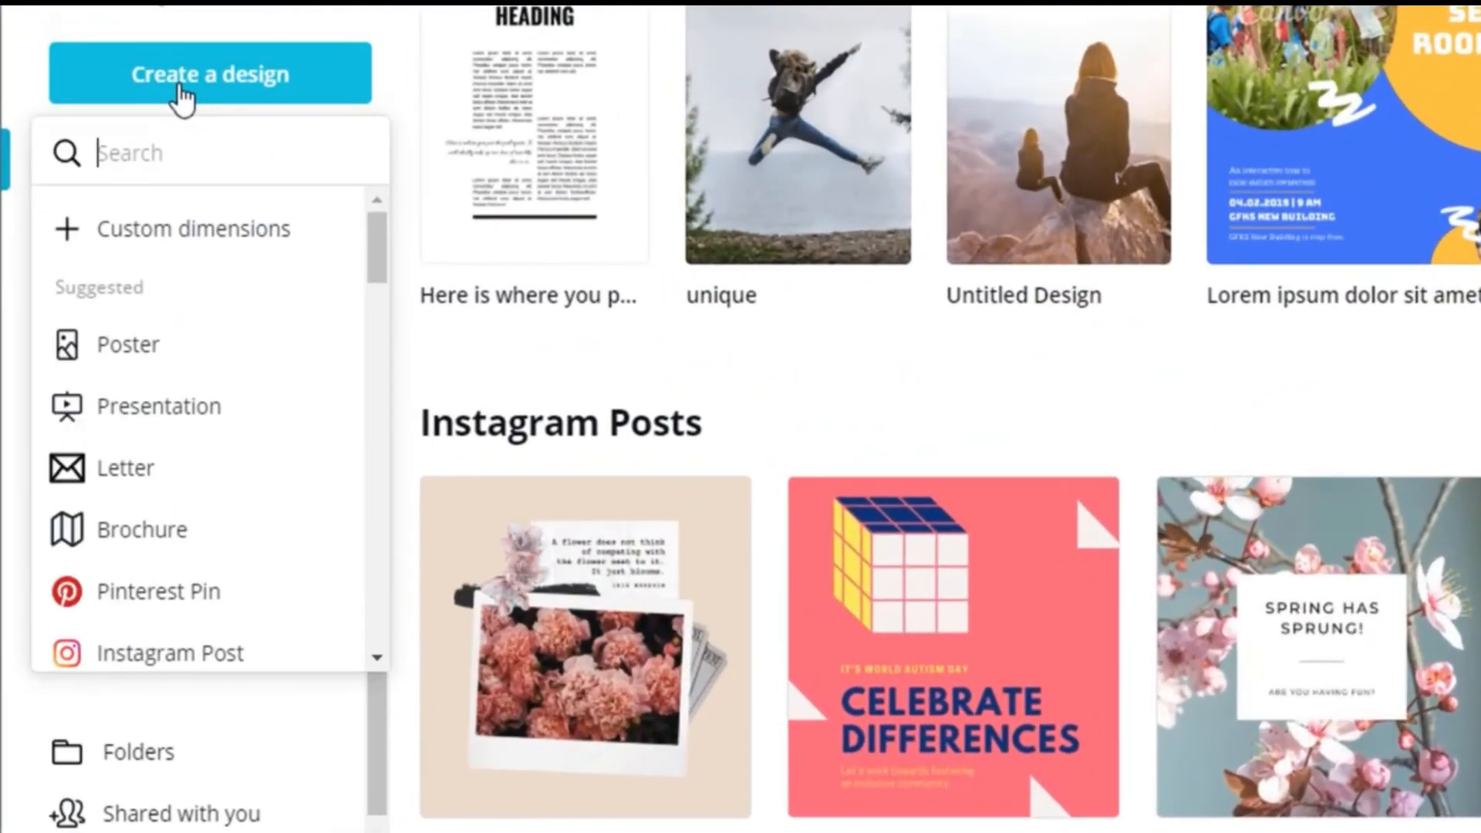
scroll(220, 305, "down", 5)
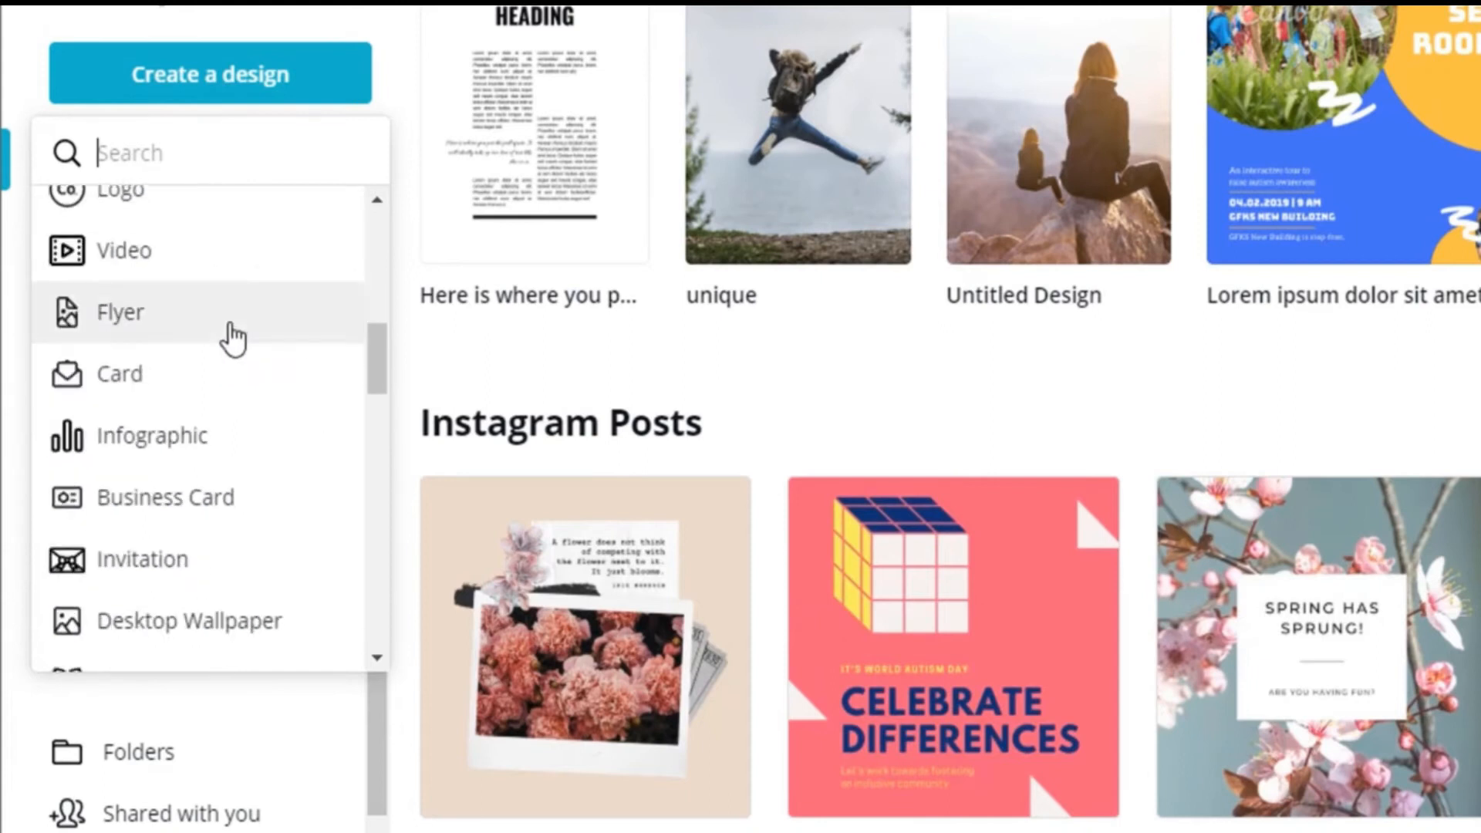
scroll(225, 339, "down", 3)
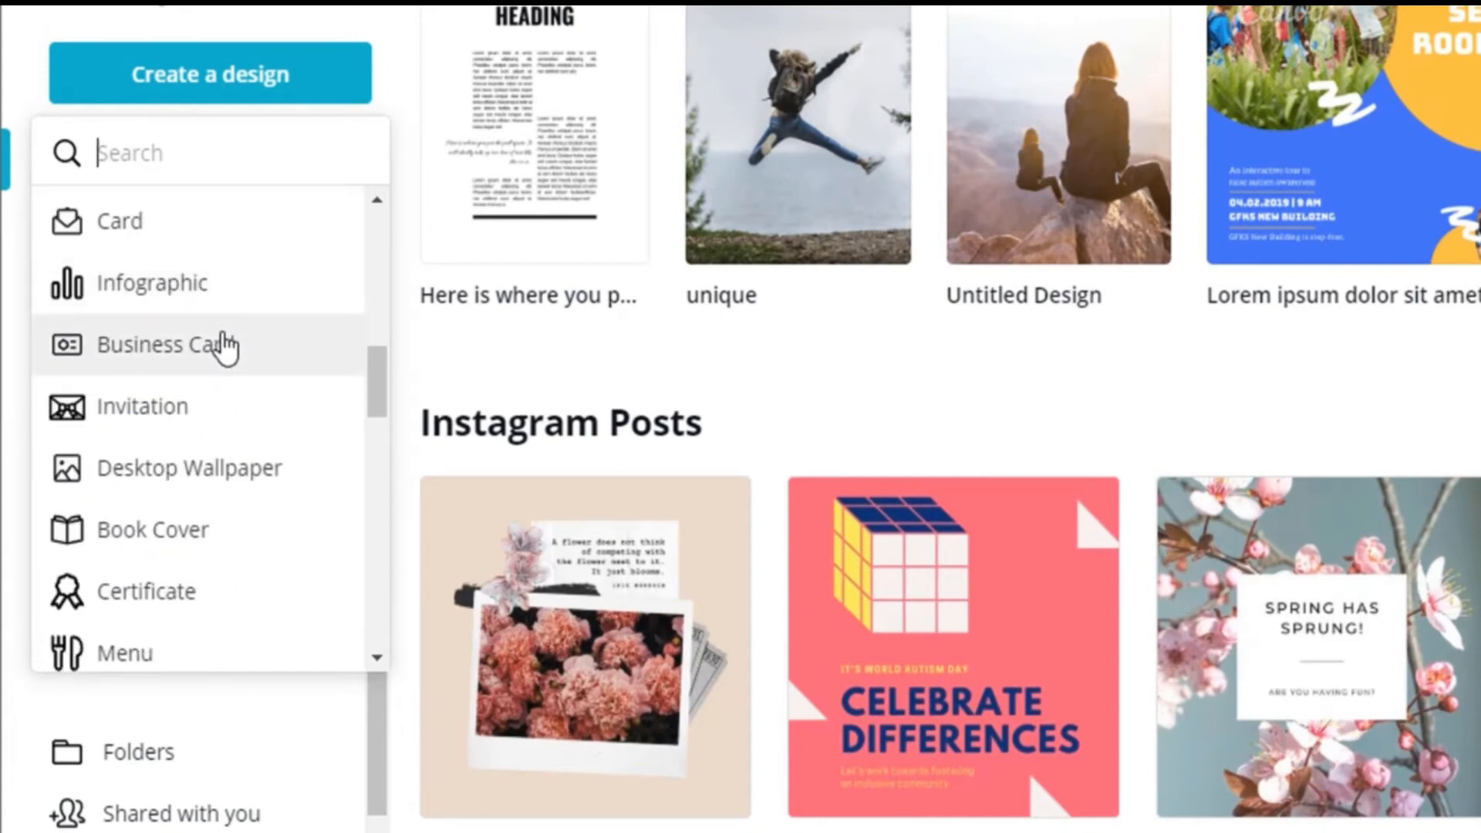
scroll(224, 344, "down", 2)
scroll(221, 347, "up", 10)
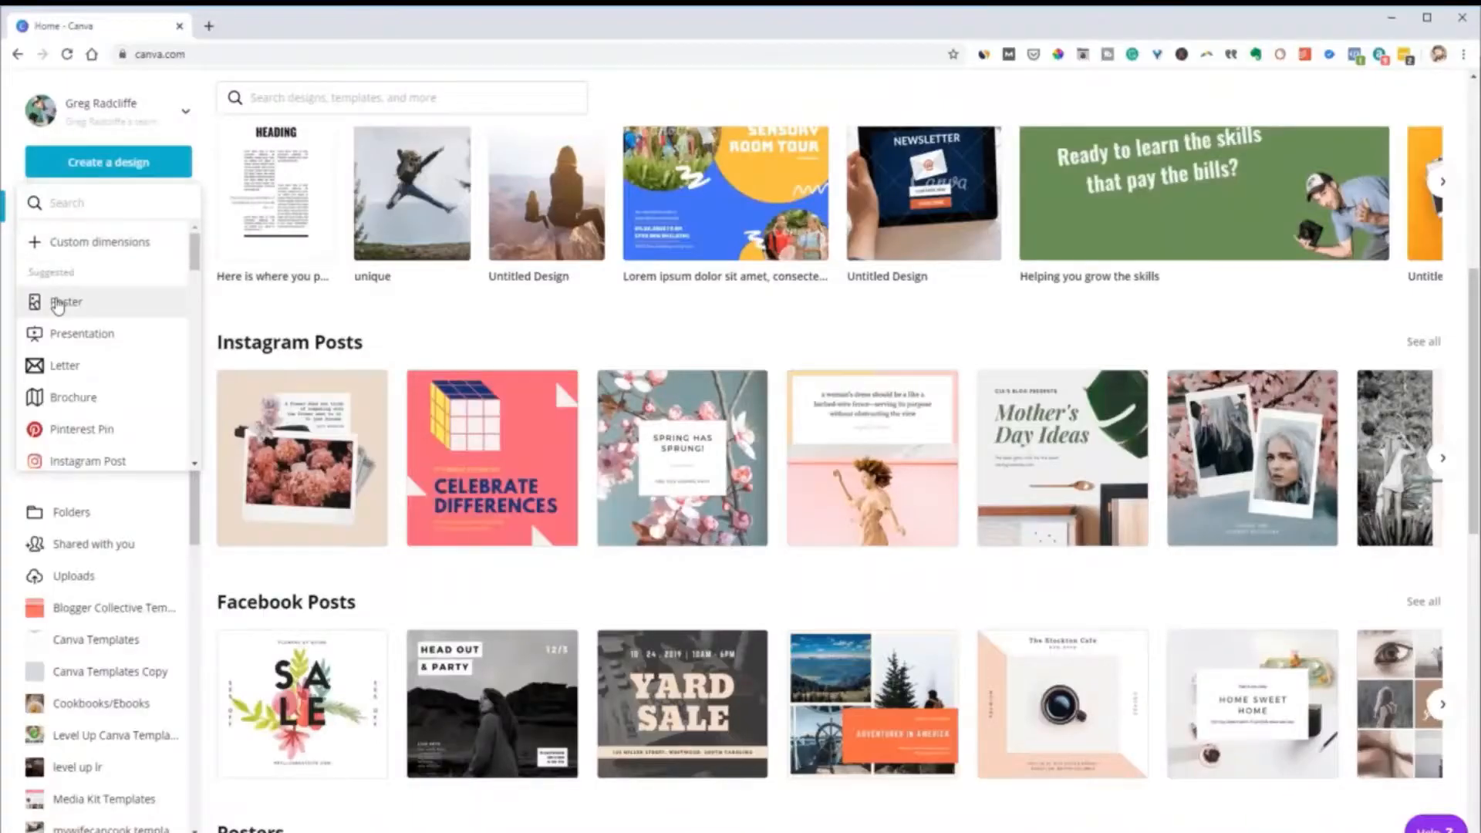
left_click(111, 355)
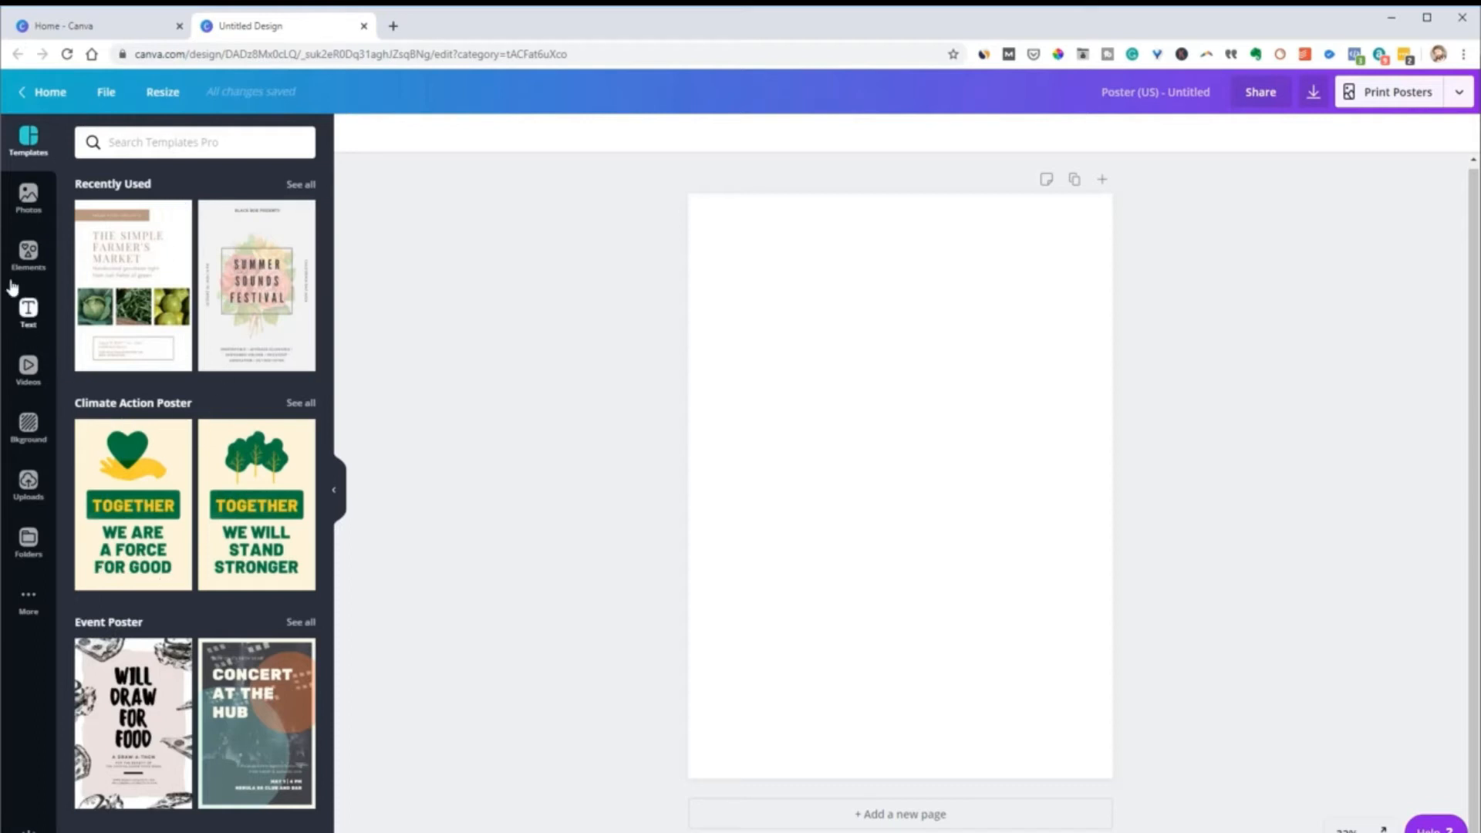
Look at the Elements and Text libraries, and return to the Templates library
left_click(28, 254)
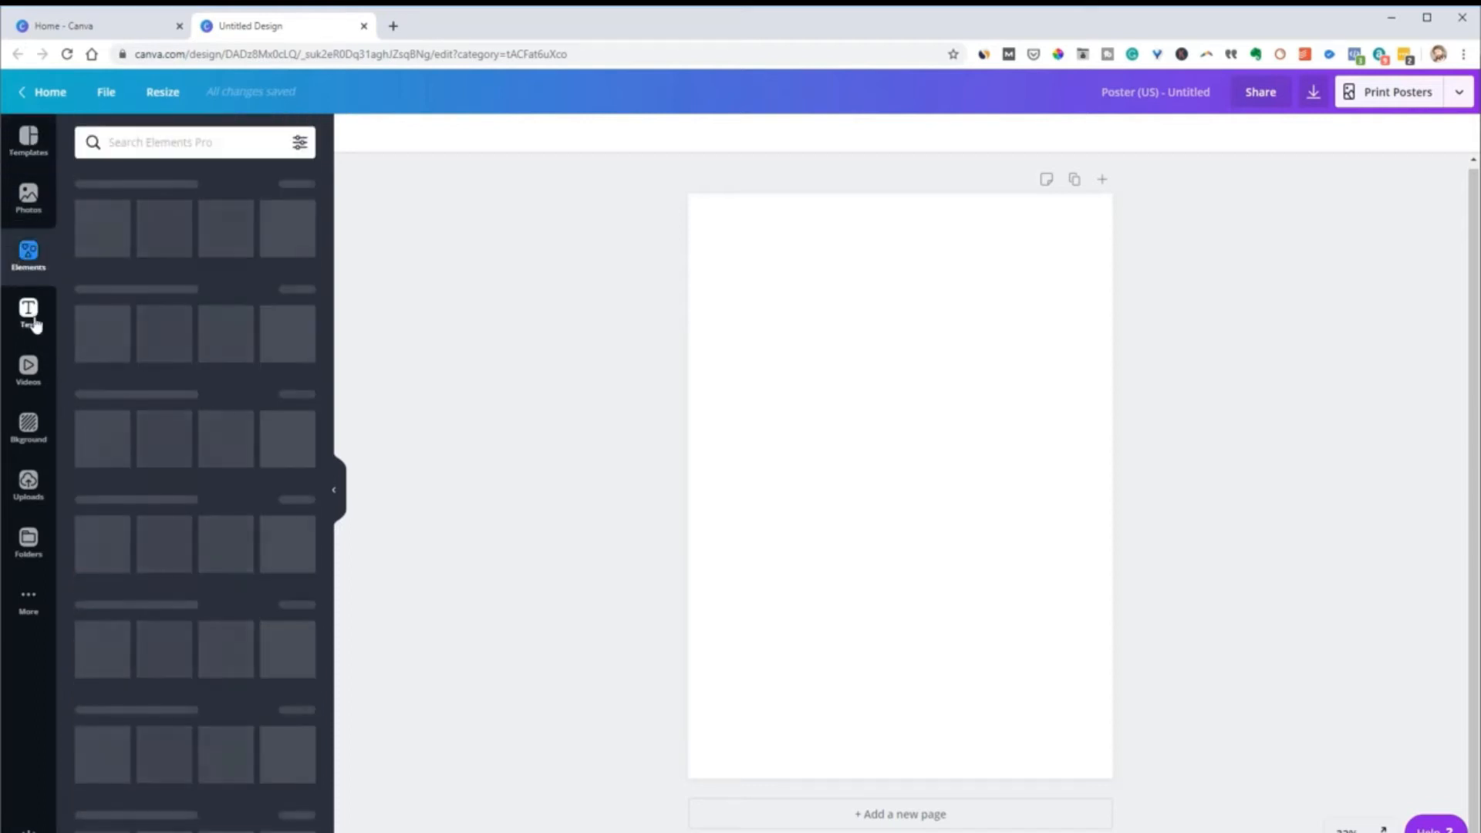
left_click(30, 317)
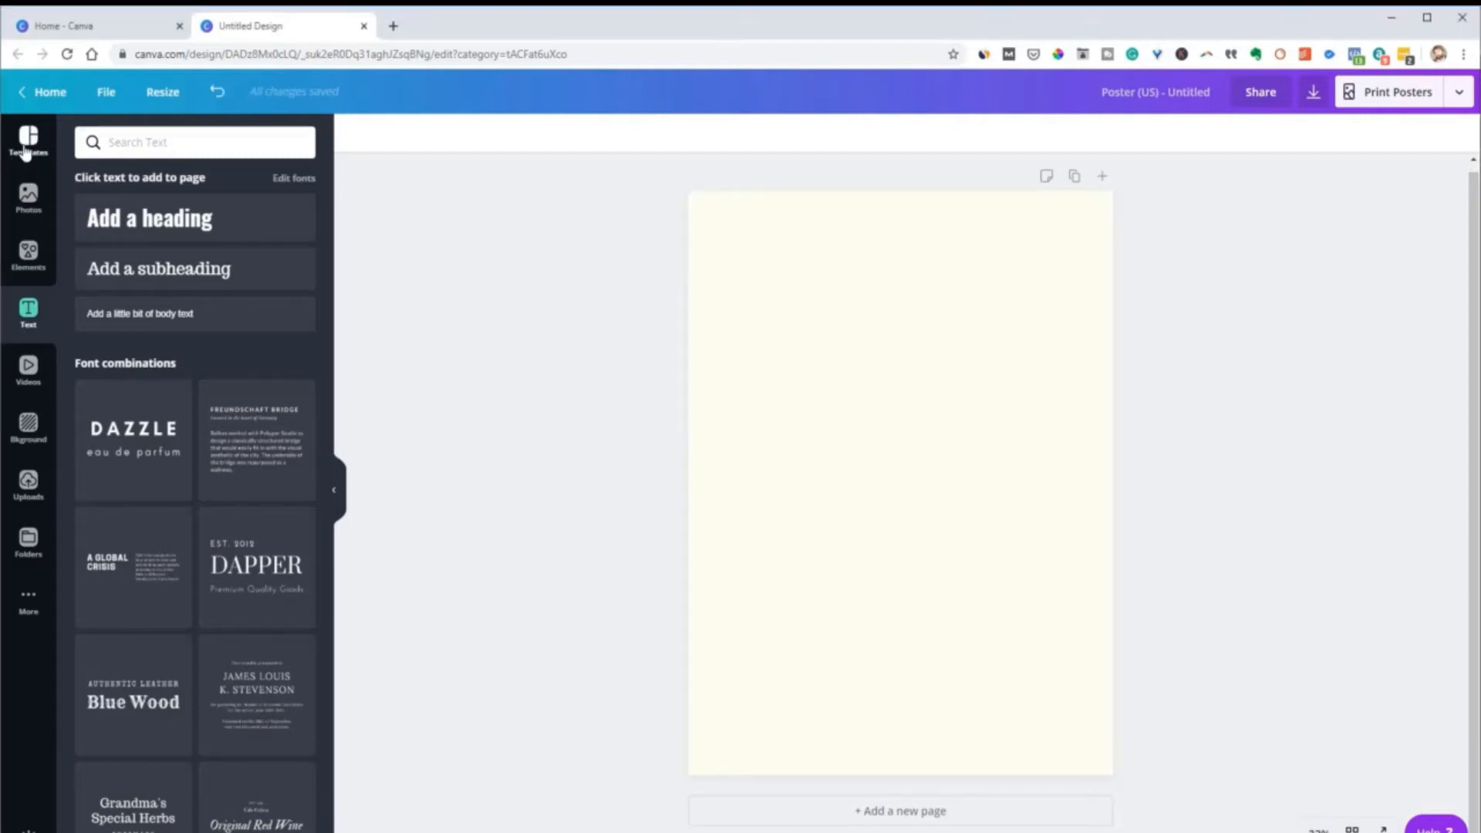
left_click(32, 147)
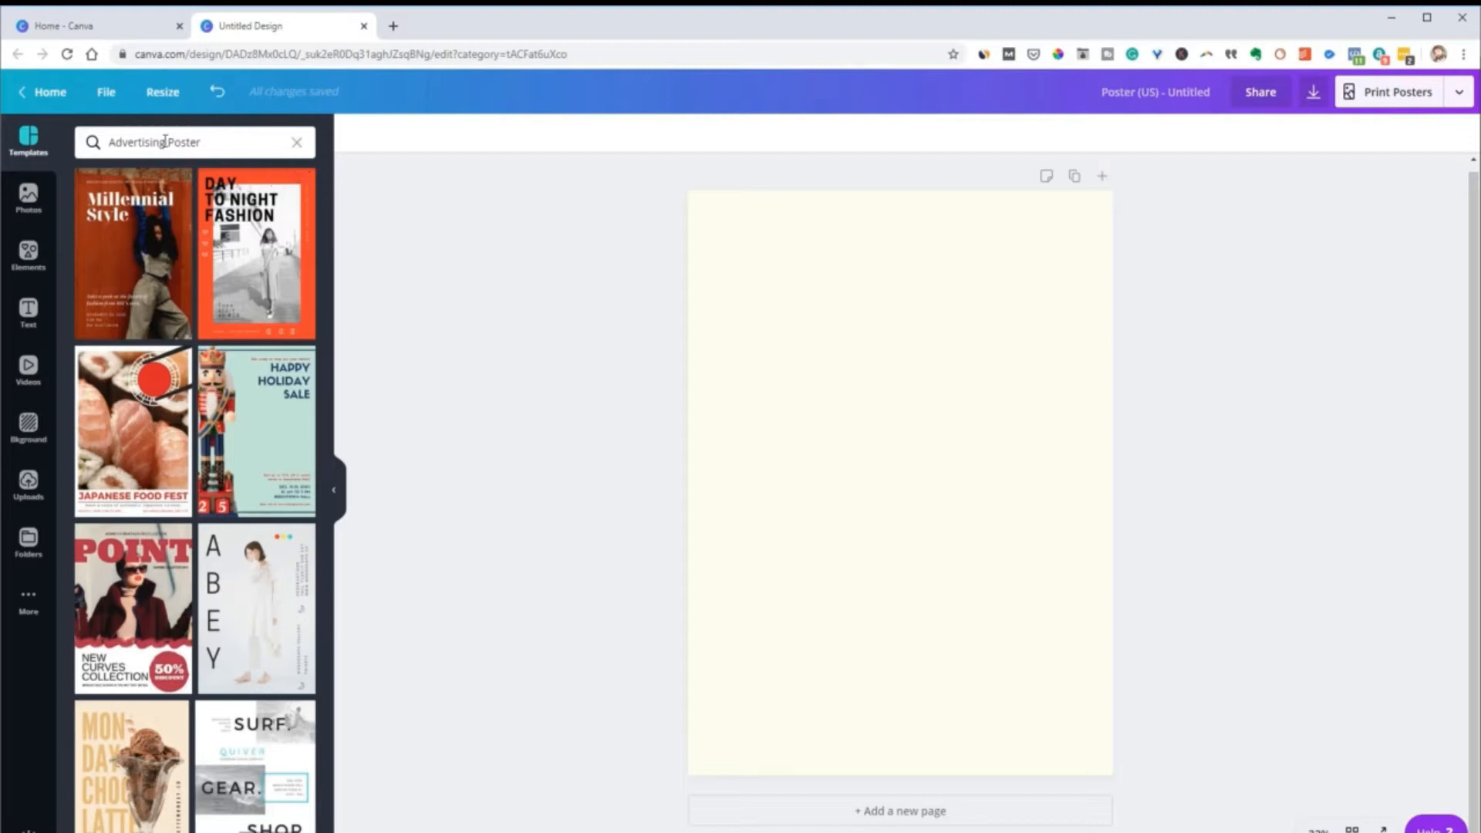
Clear the Advertising Poster search and browse the poster template categories
left_click(297, 143)
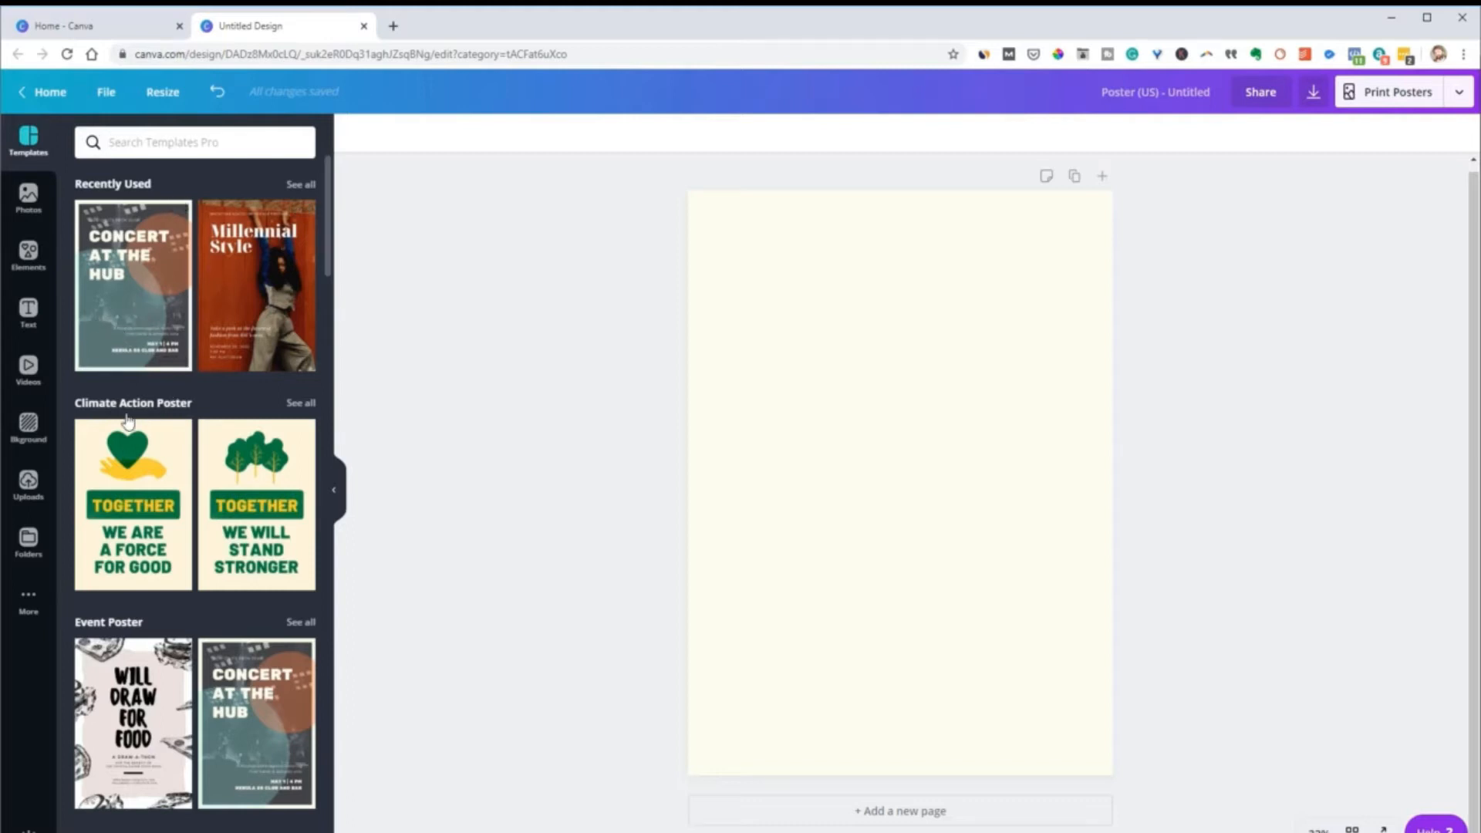
scroll(146, 631, "down", 3)
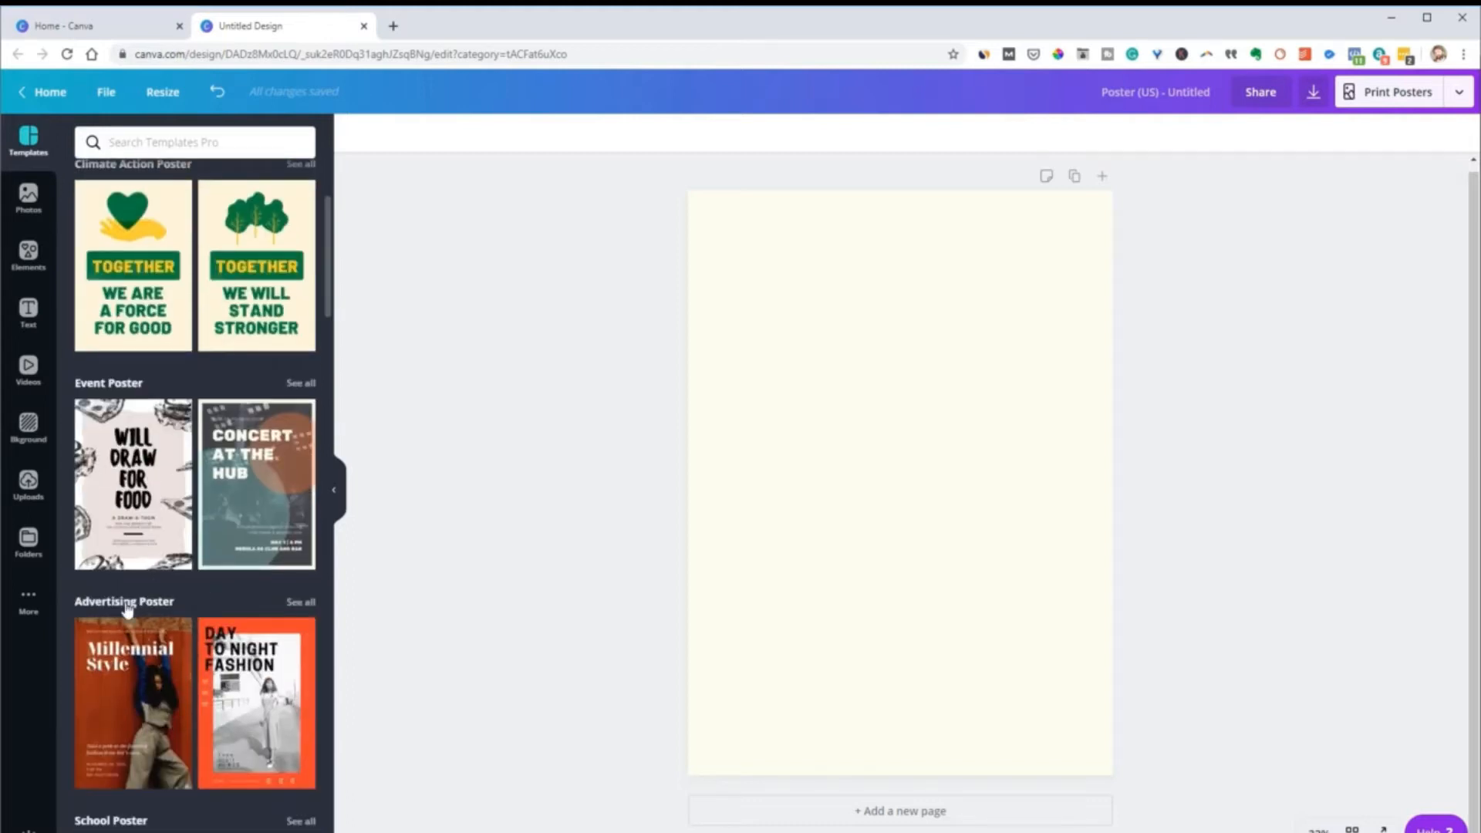
scroll(130, 609, "down", 2)
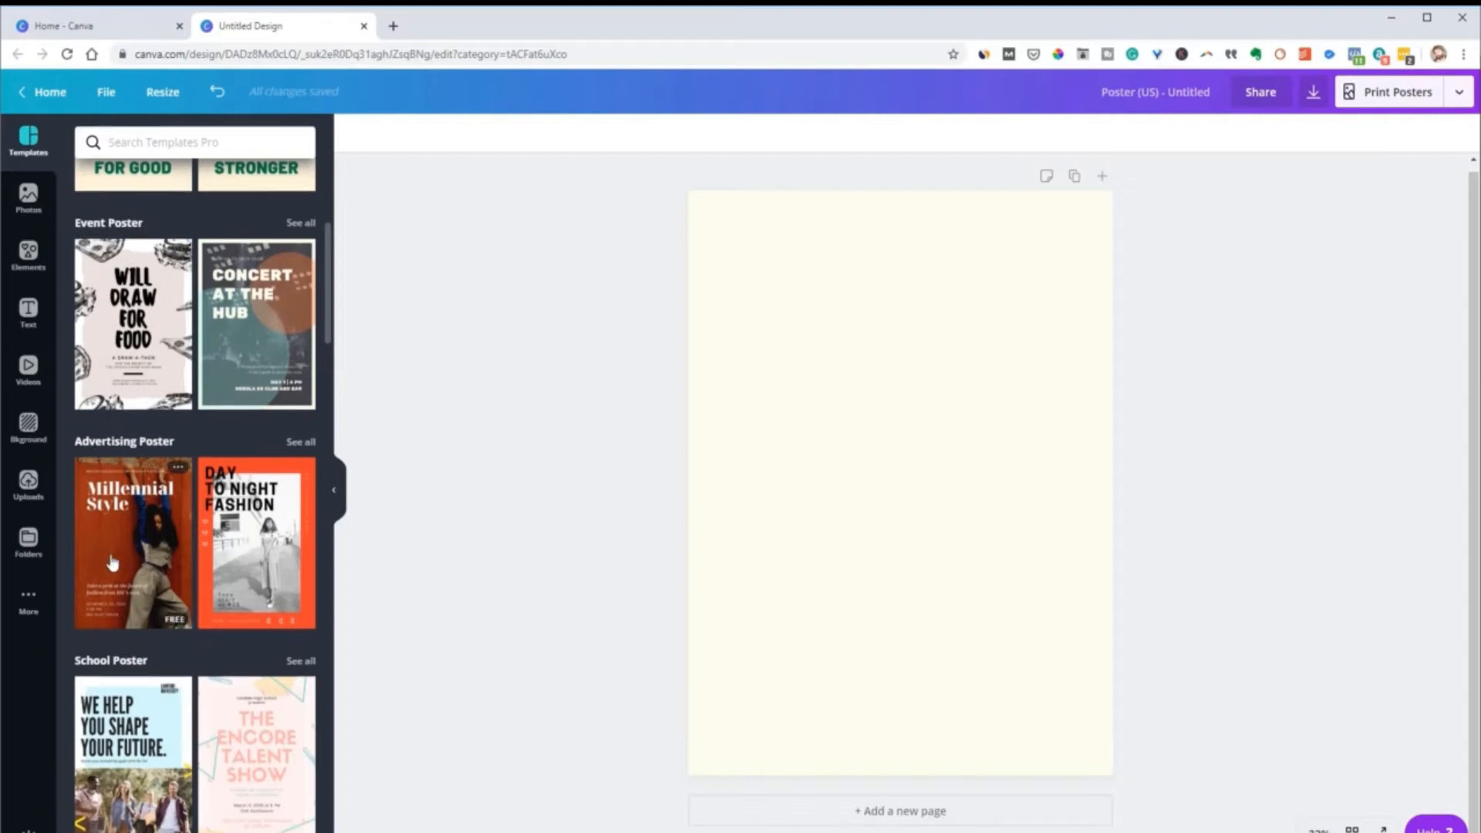
scroll(100, 494, "down", 2)
scroll(171, 713, "up", 4)
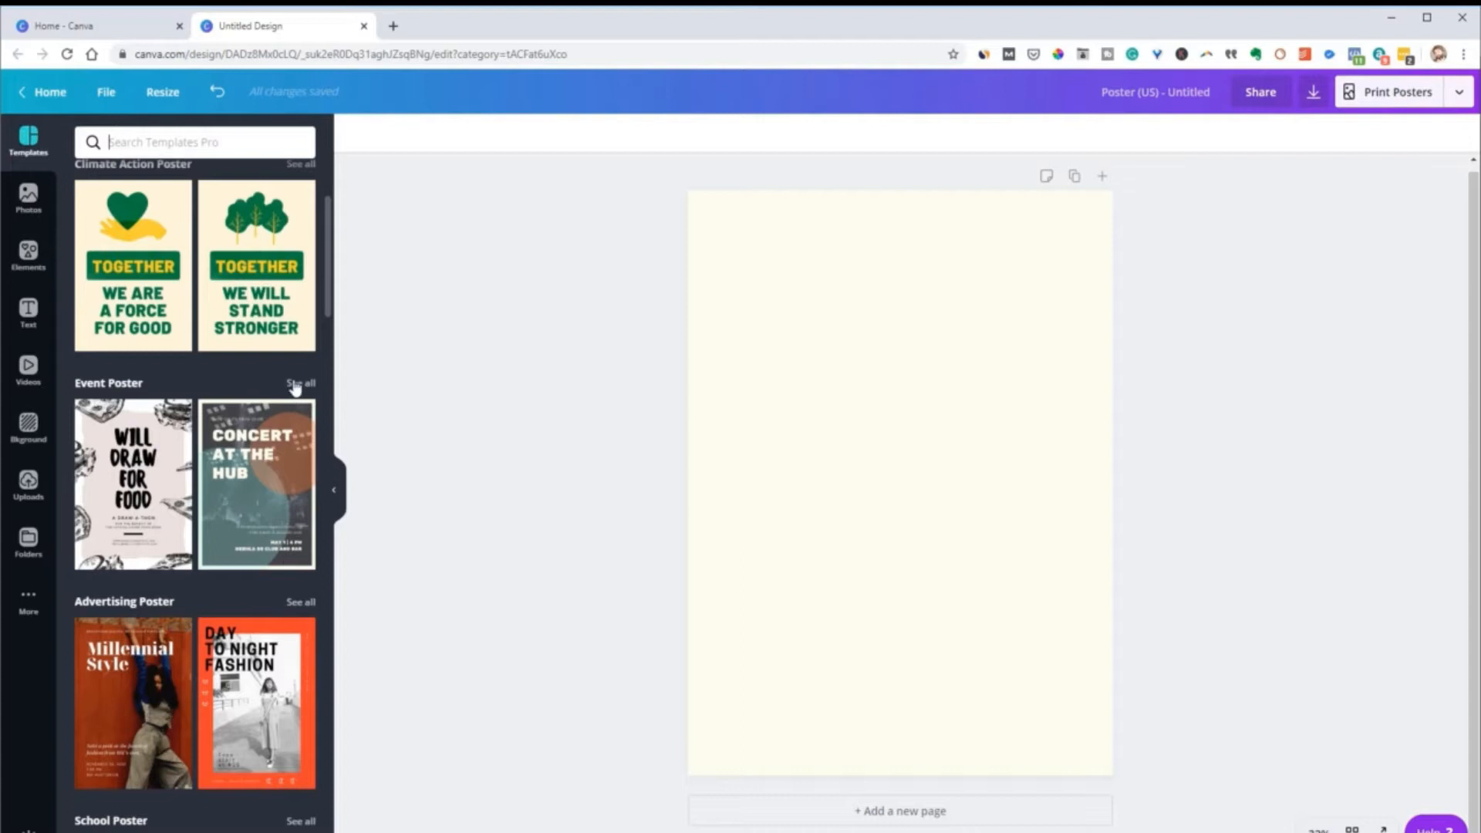
Show all Event Poster templates, and clear that search to return to the template categories
left_click(301, 384)
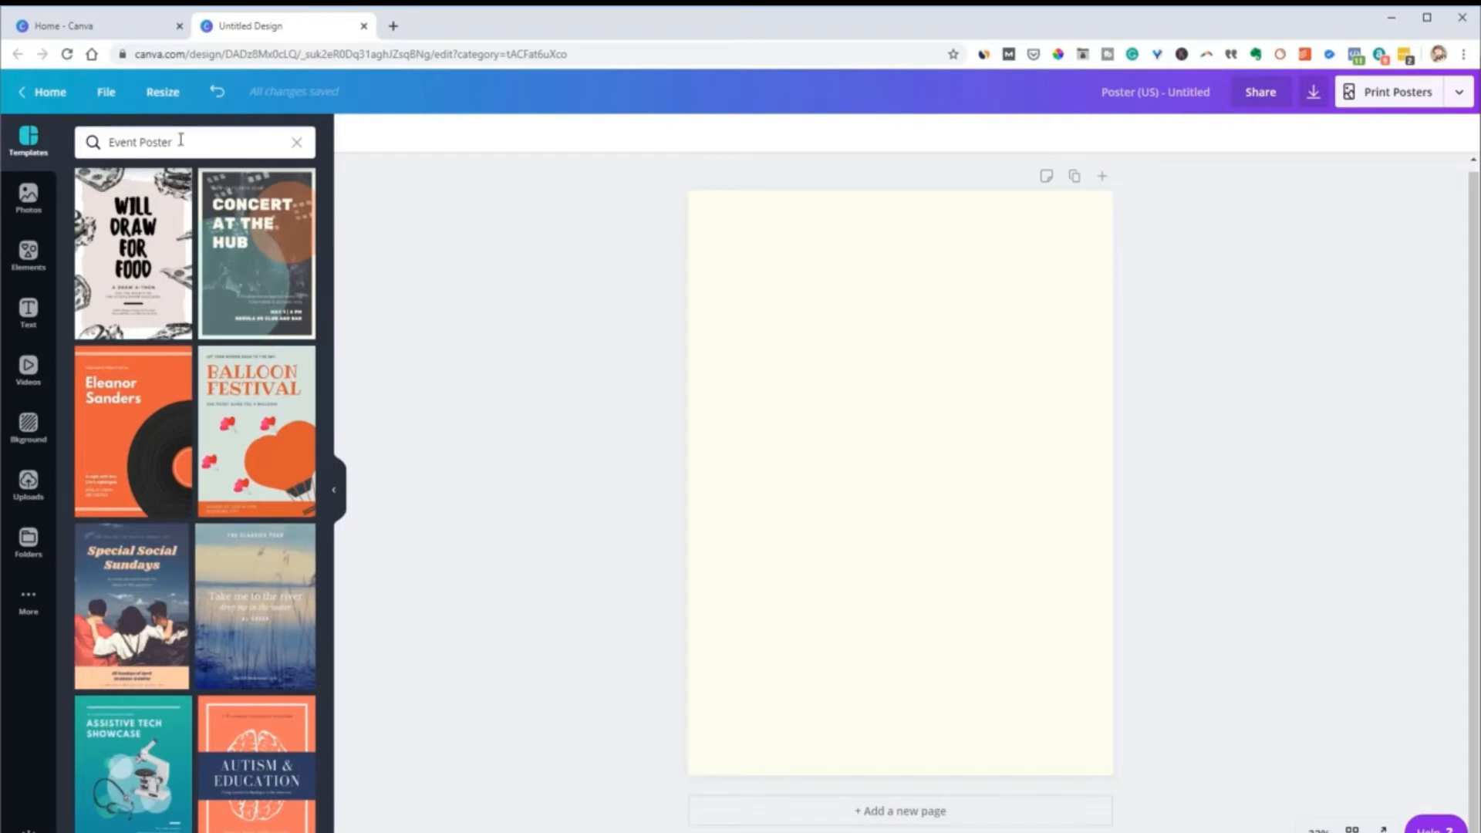
left_click_drag(181, 139, 96, 139)
left_click(294, 146)
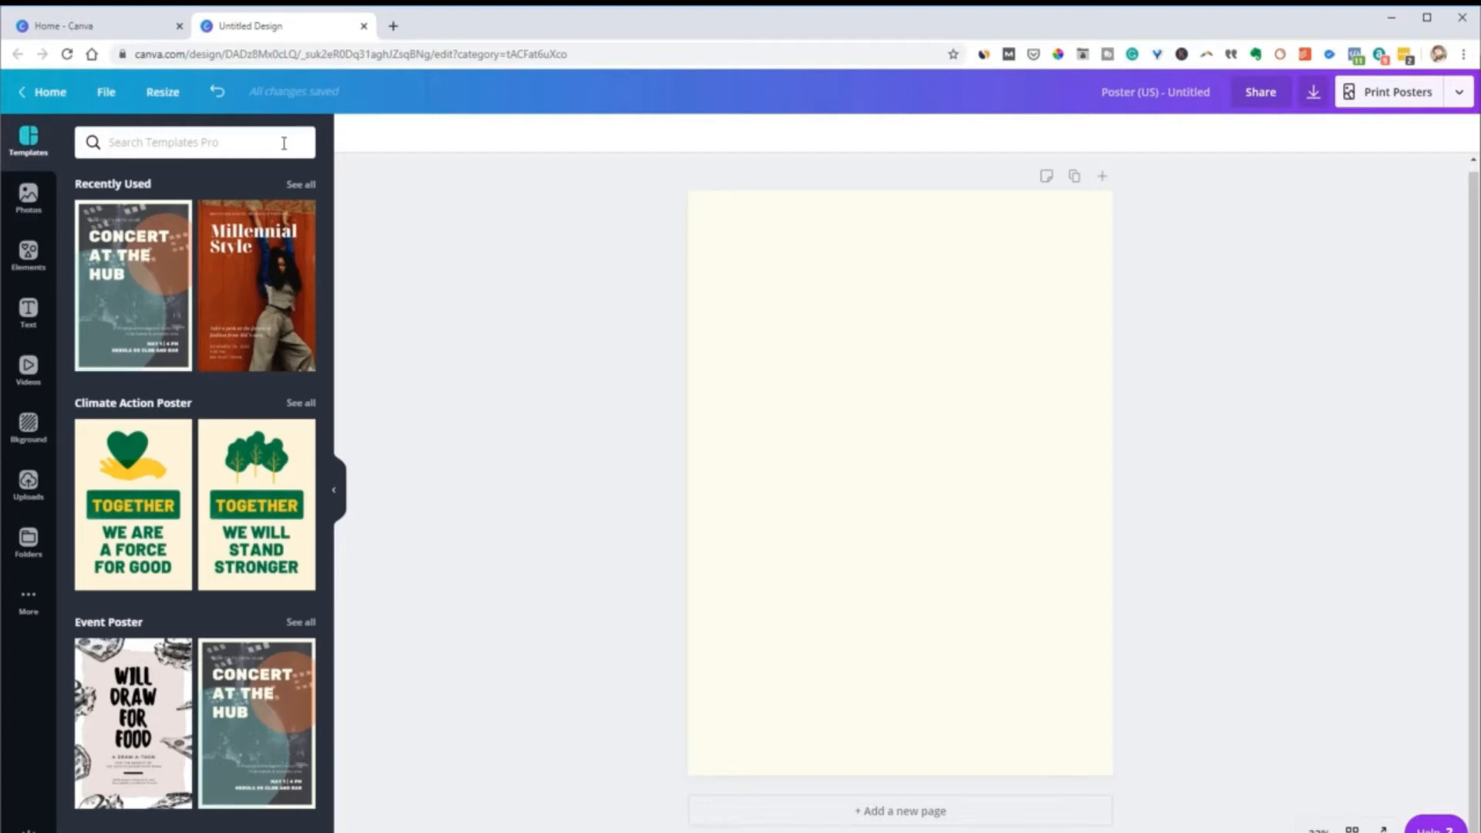
Apply the yellow sunshine Quote Poster template and move its quote text block slightly up and to the left
scroll(157, 446, "down", 13)
scroll(157, 446, "down", 6)
scroll(142, 484, "up", 5)
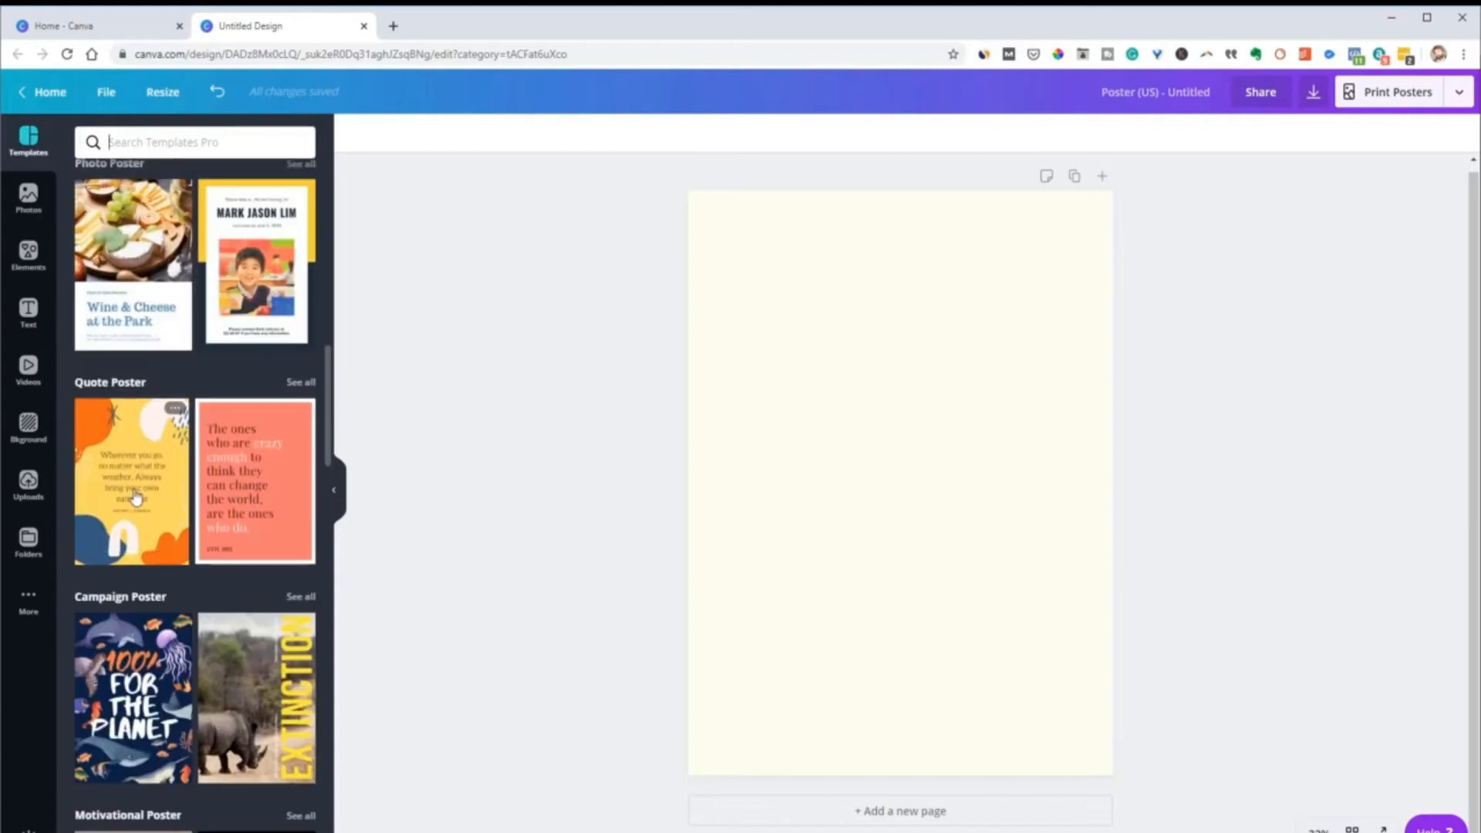
left_click(134, 503)
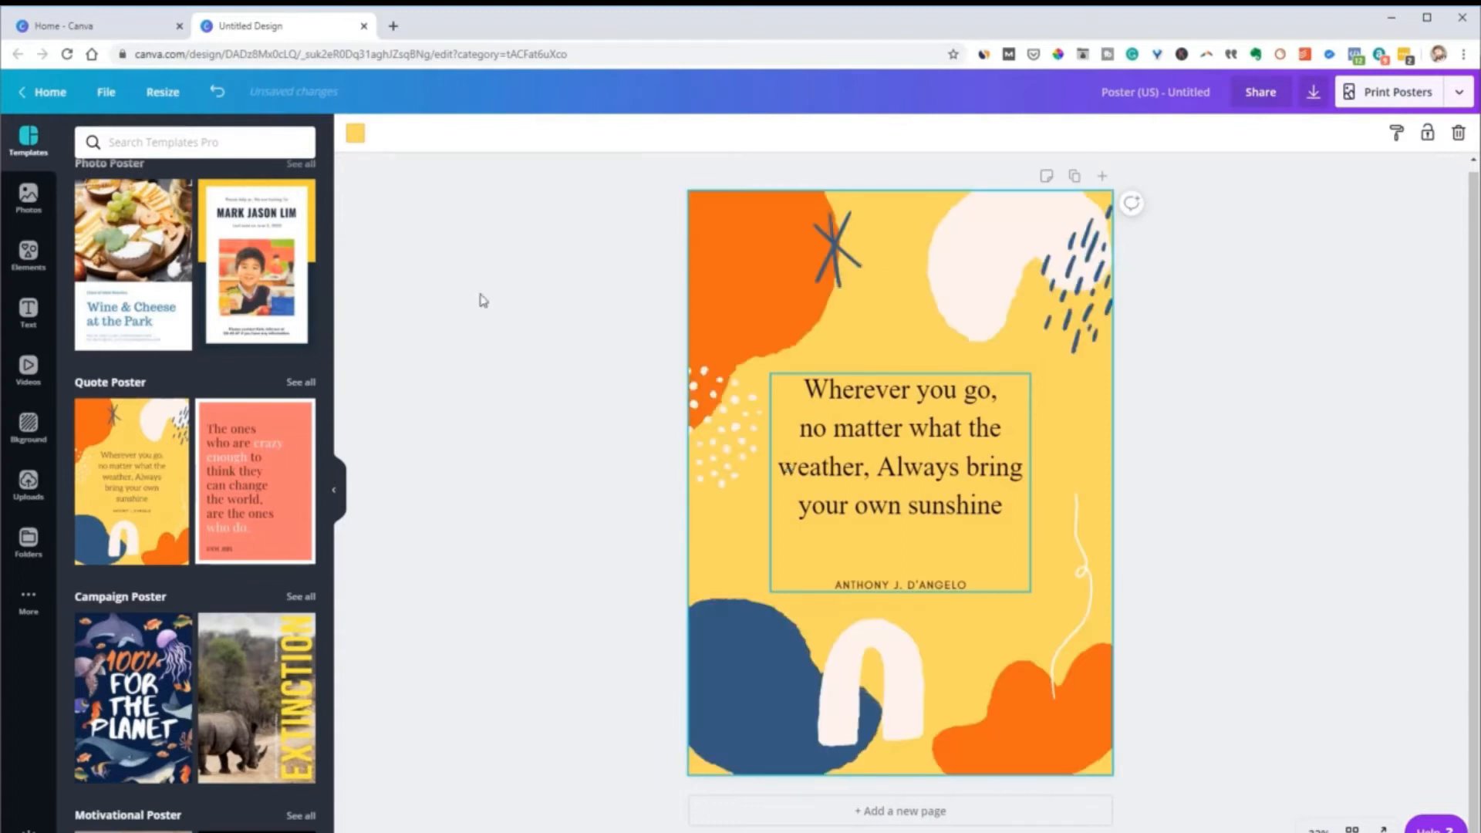
left_click_drag(831, 475, 800, 468)
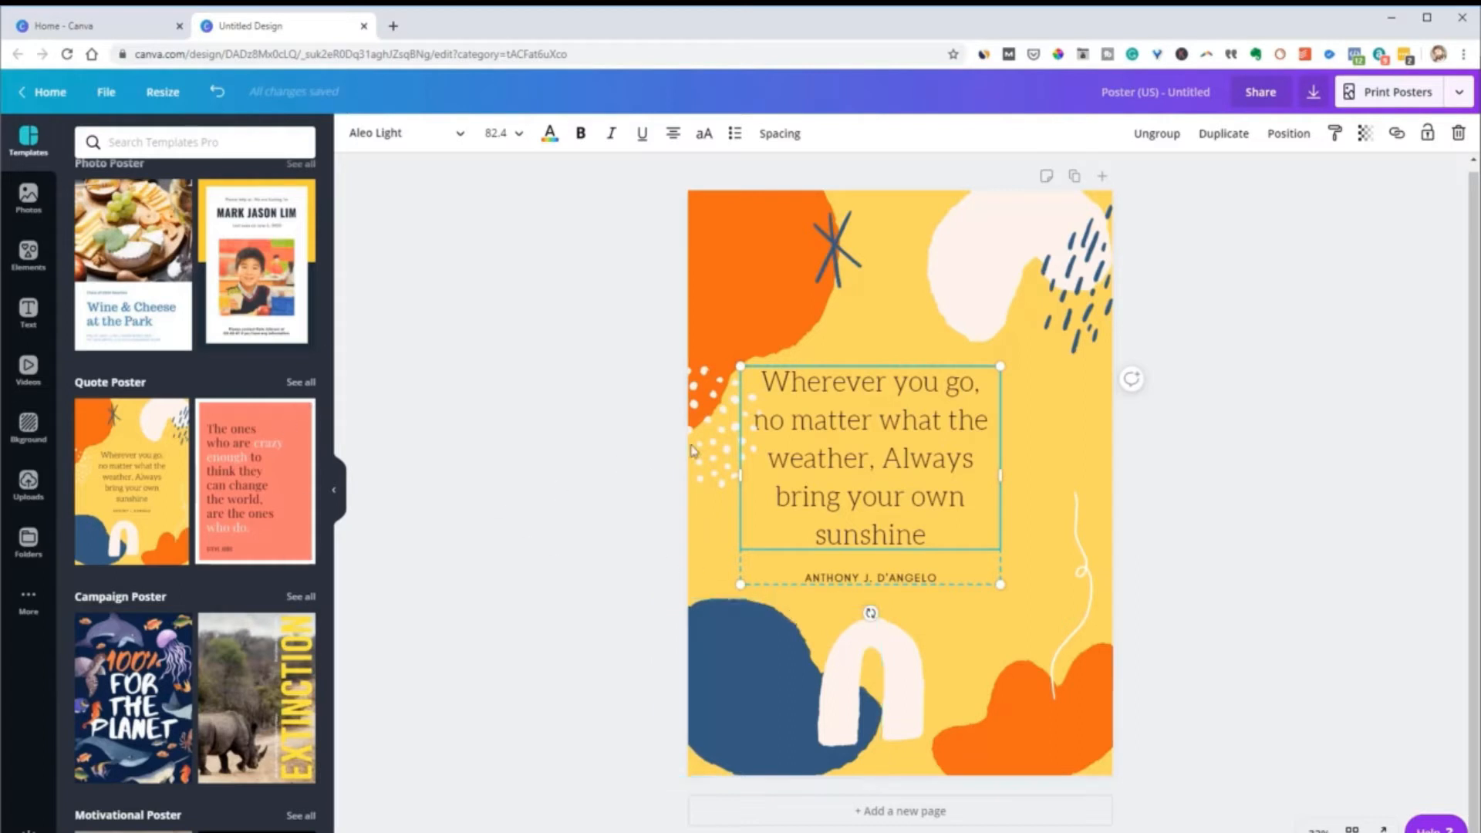
Try the coral Quote Poster template and the "100% For The Planet" Campaign Poster template on the page
left_click(253, 500)
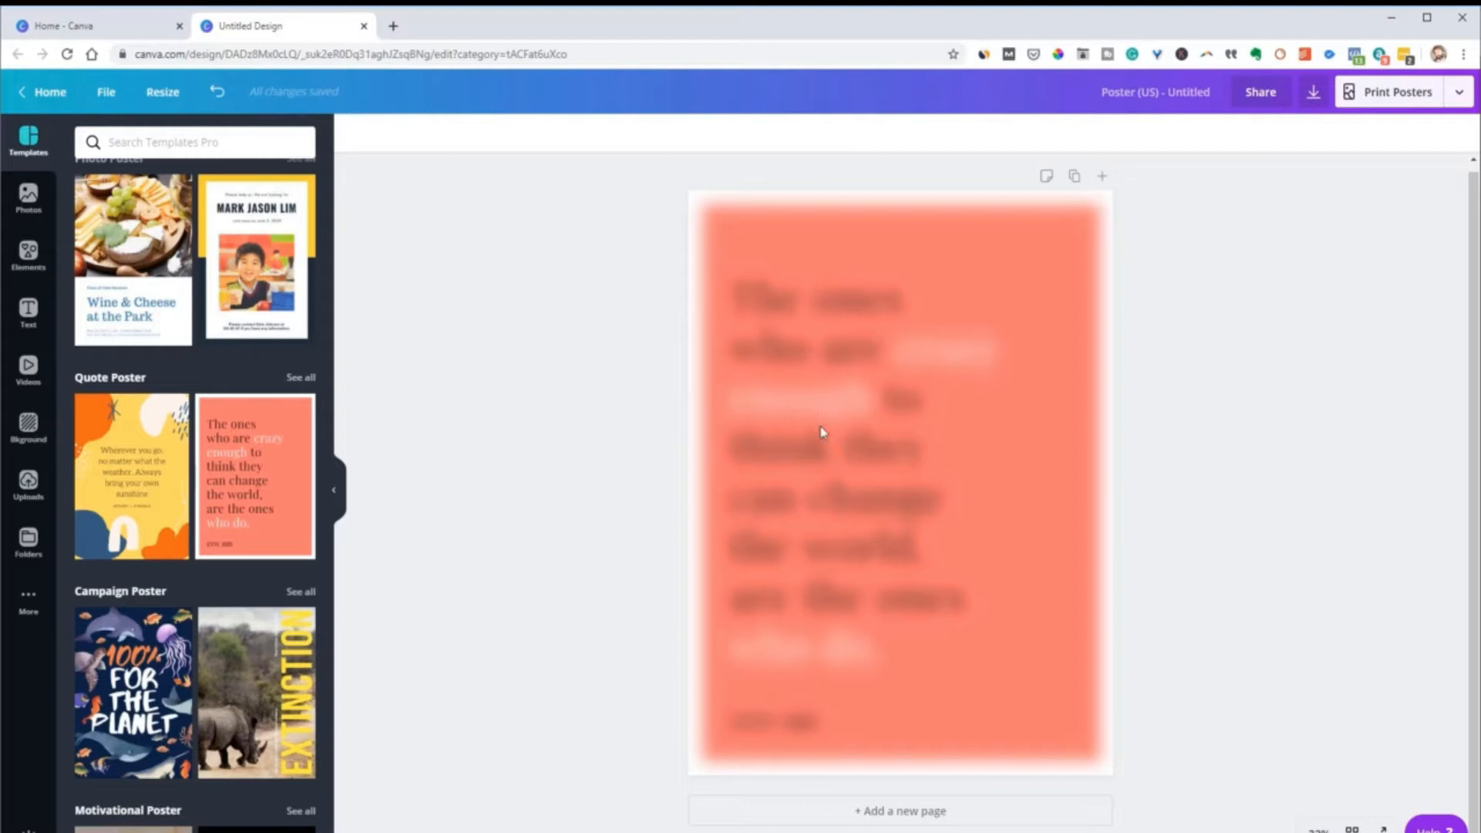
left_click(81, 704)
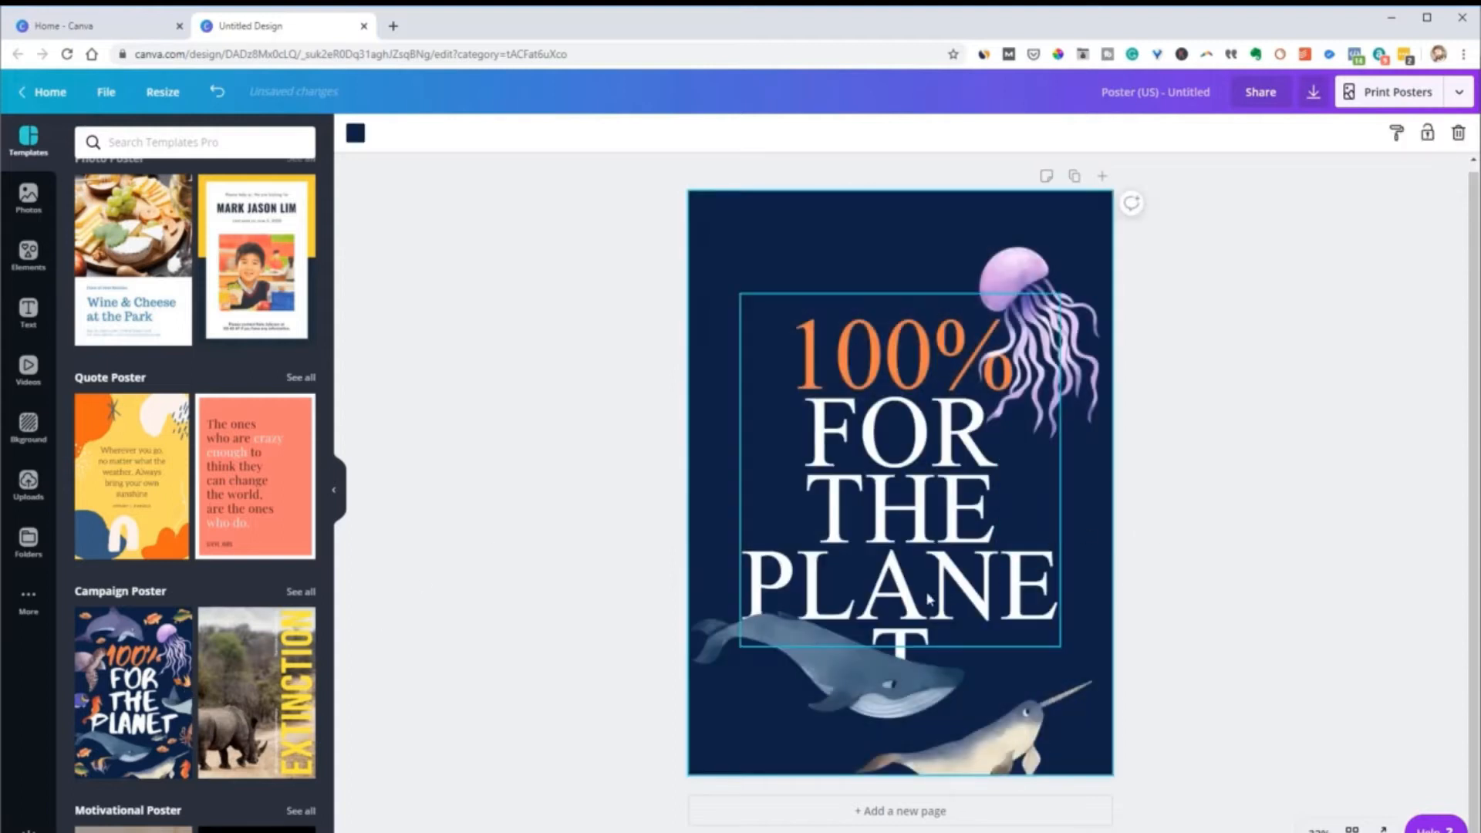
Apply the rhino "Extinction" Campaign Poster template to the page, and add a second page with the "100% For The Planet" template
left_click(277, 702)
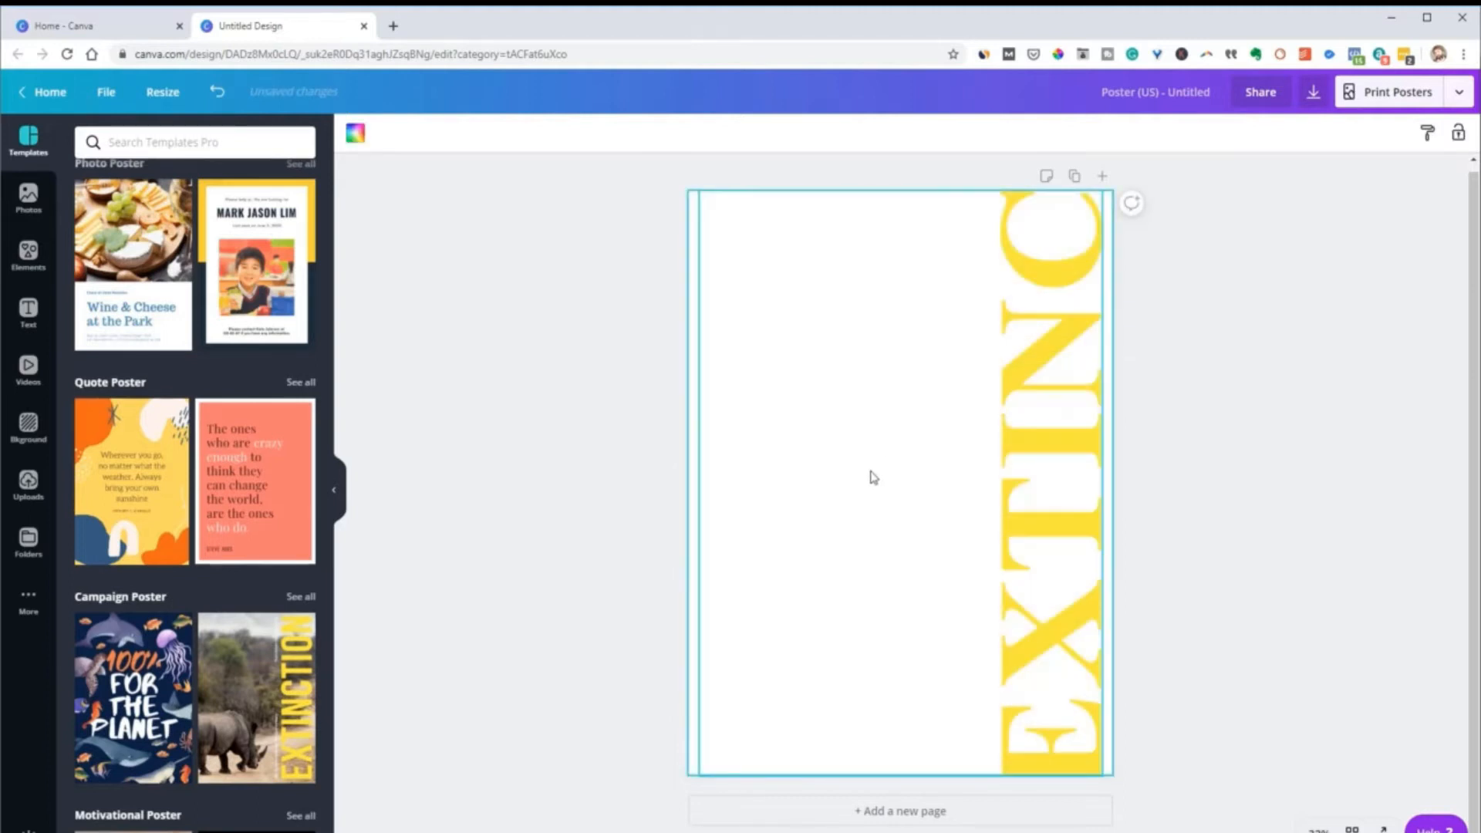
left_click(910, 814)
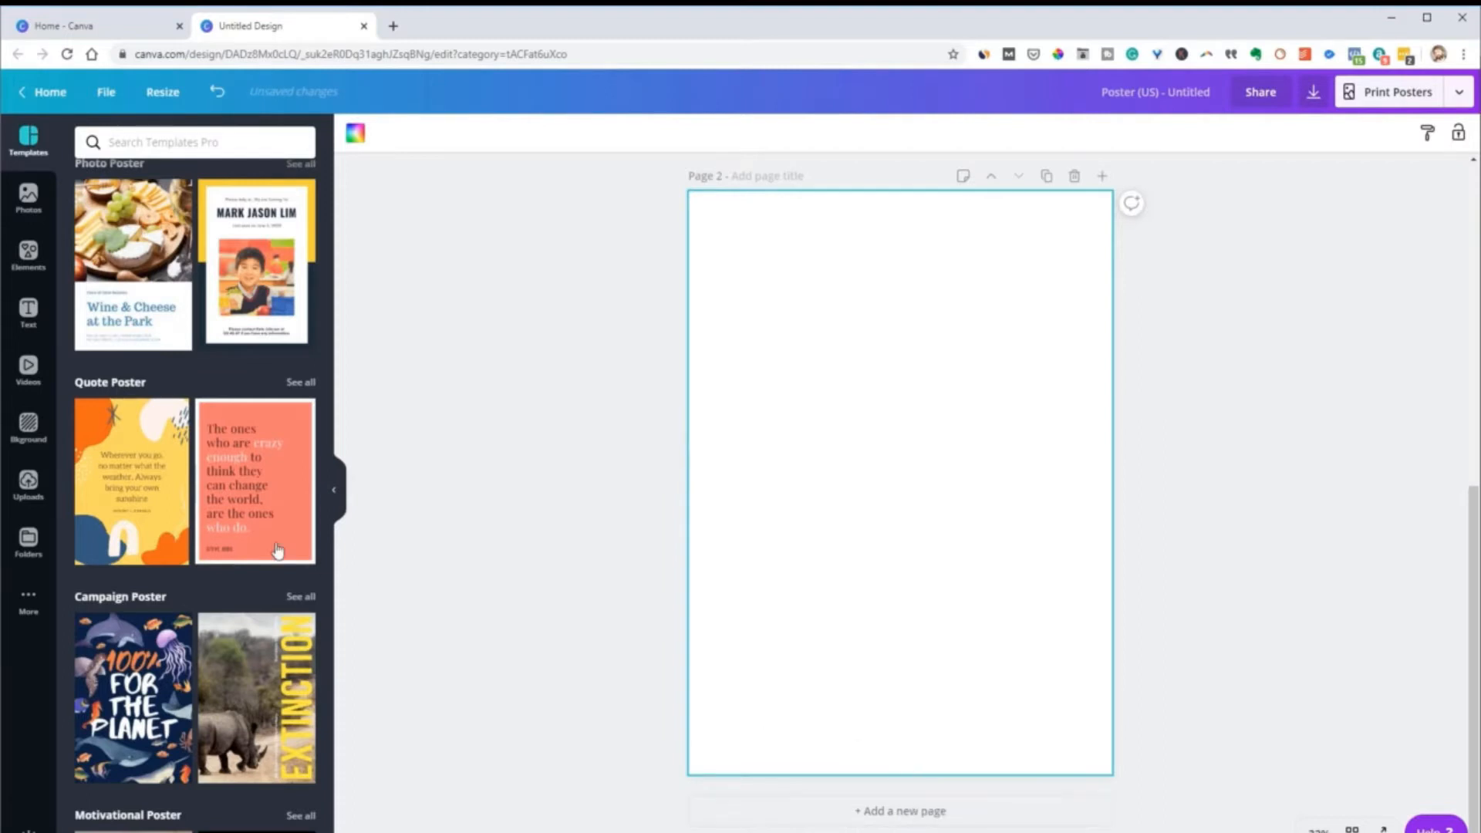
left_click(154, 671)
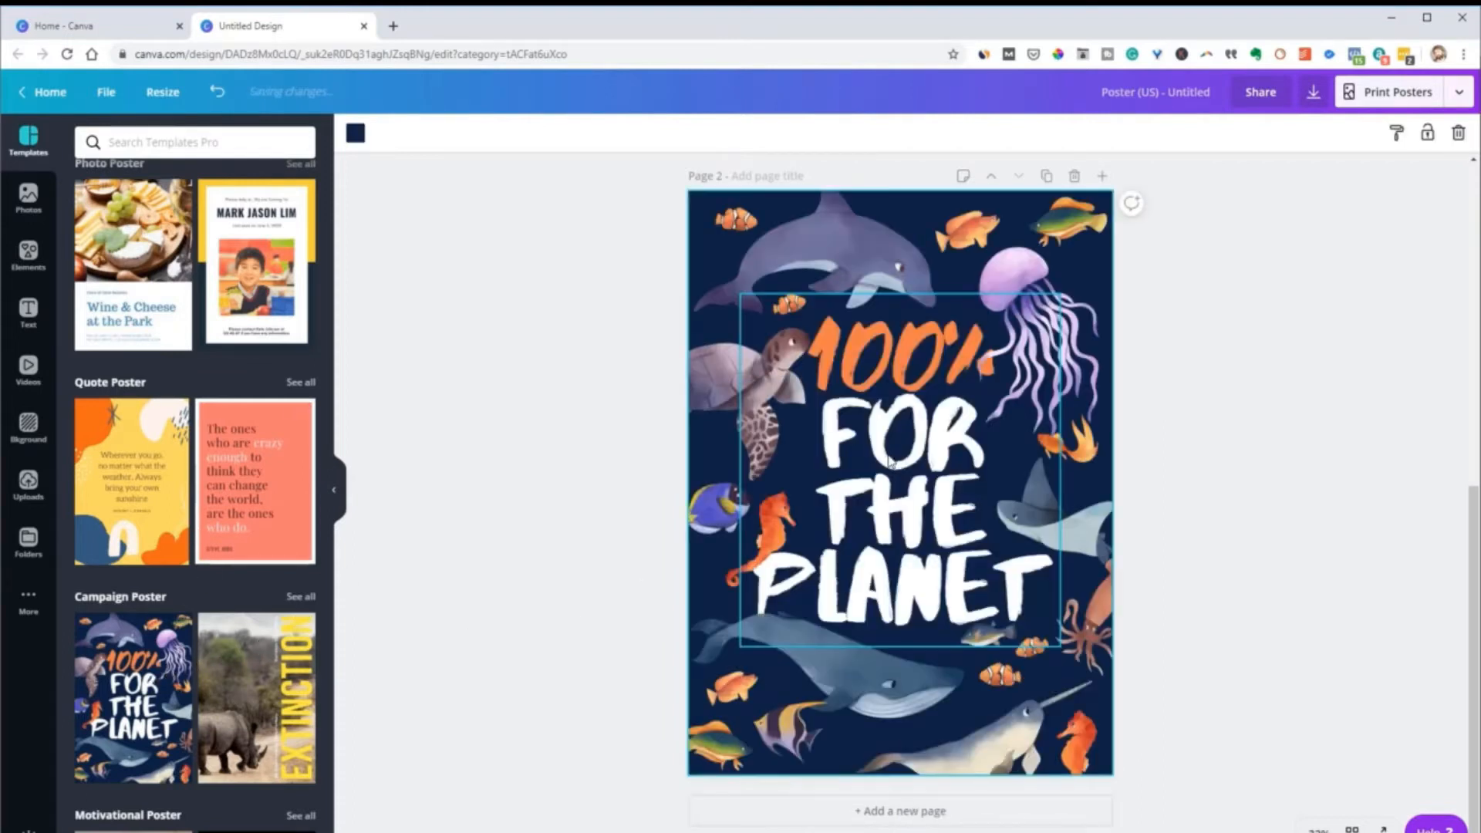
Replace the rhino photo on page 1 with the trending photo of the horse at sunset
scroll(872, 511, "up", 8)
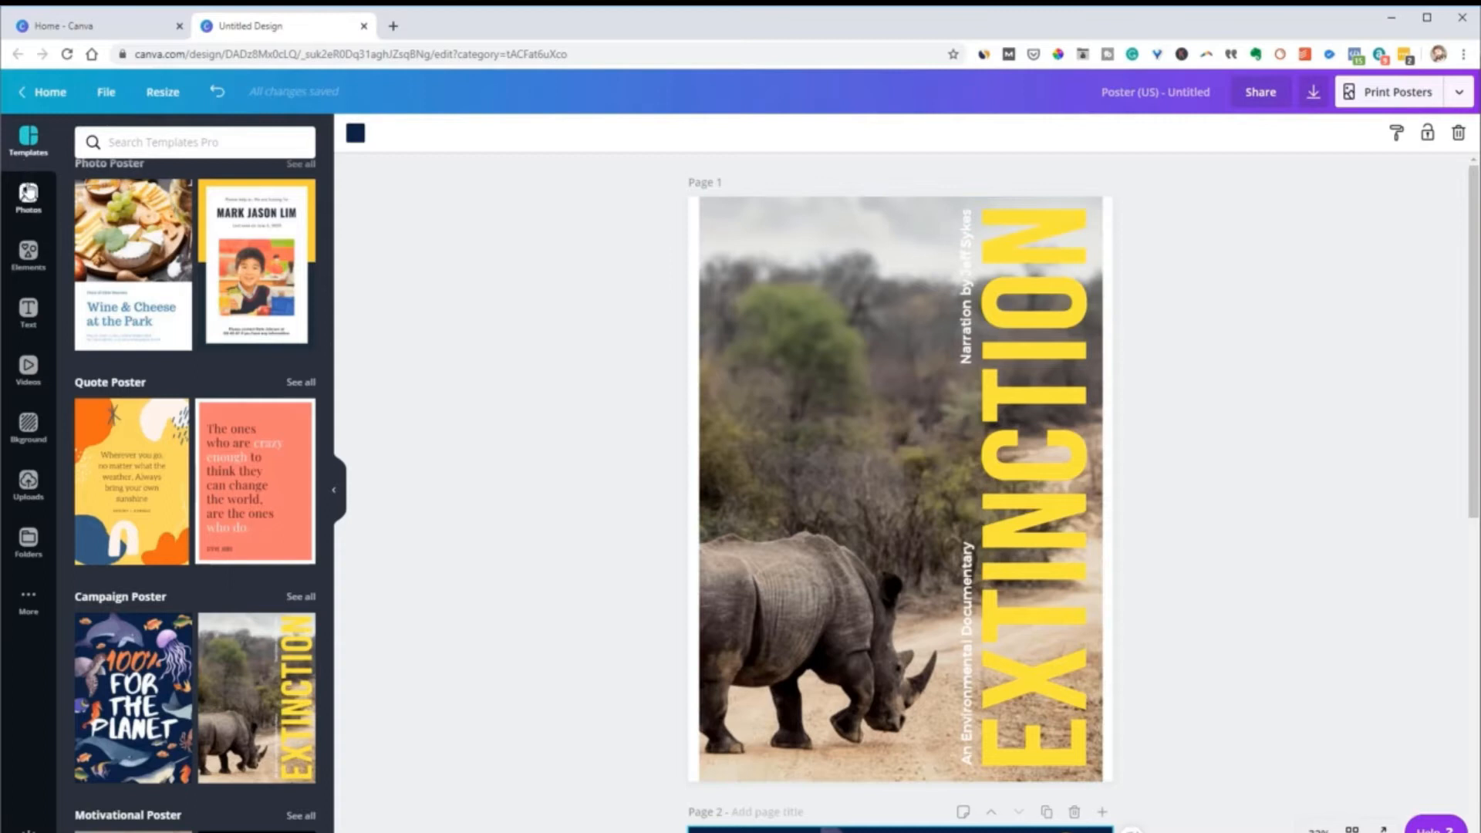
left_click(29, 199)
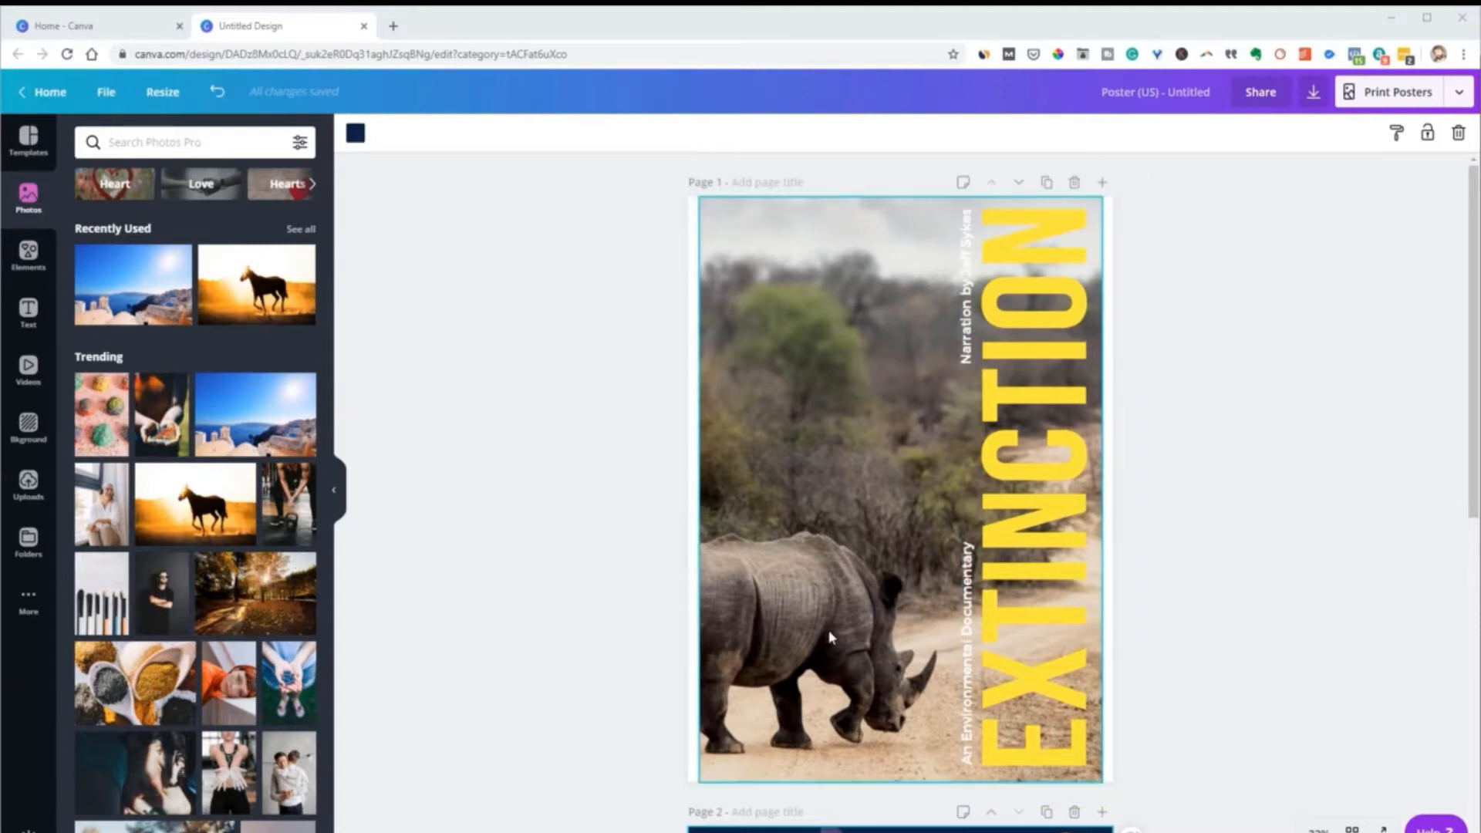
left_click_drag(224, 532, 772, 444)
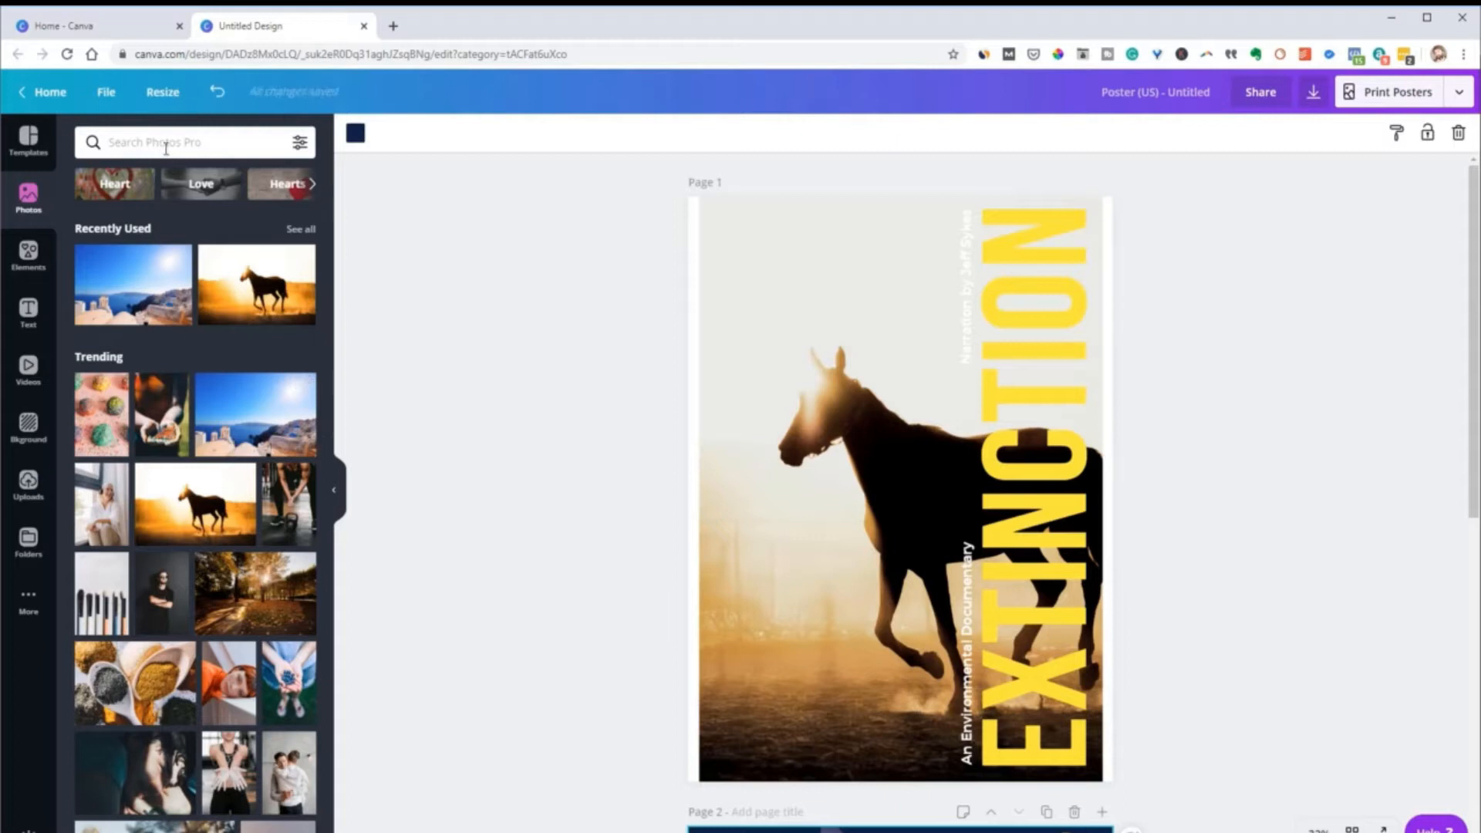
scroll(191, 641, "down", 1)
scroll(191, 643, "up", 1)
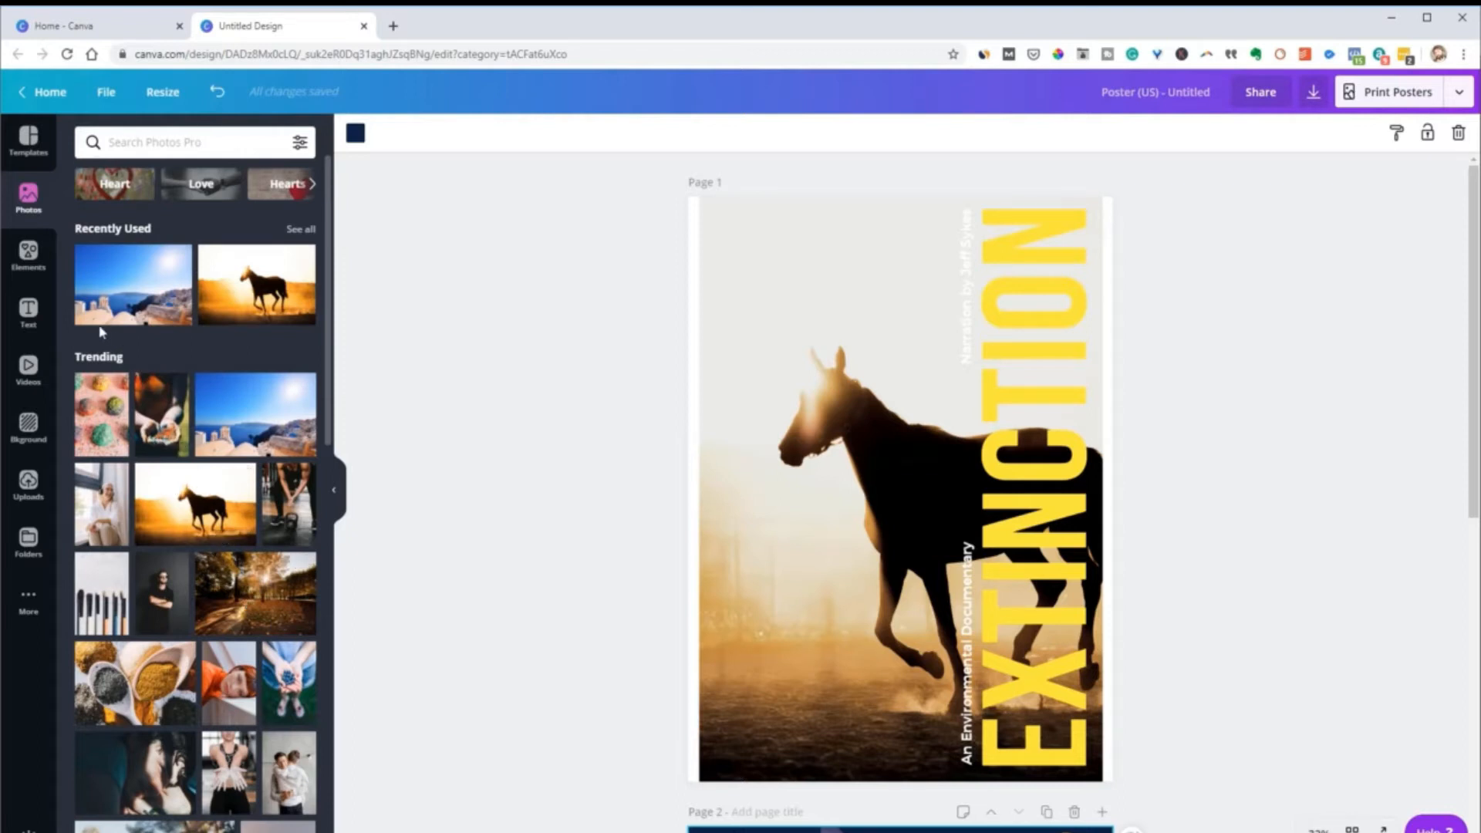
left_click(452, 373)
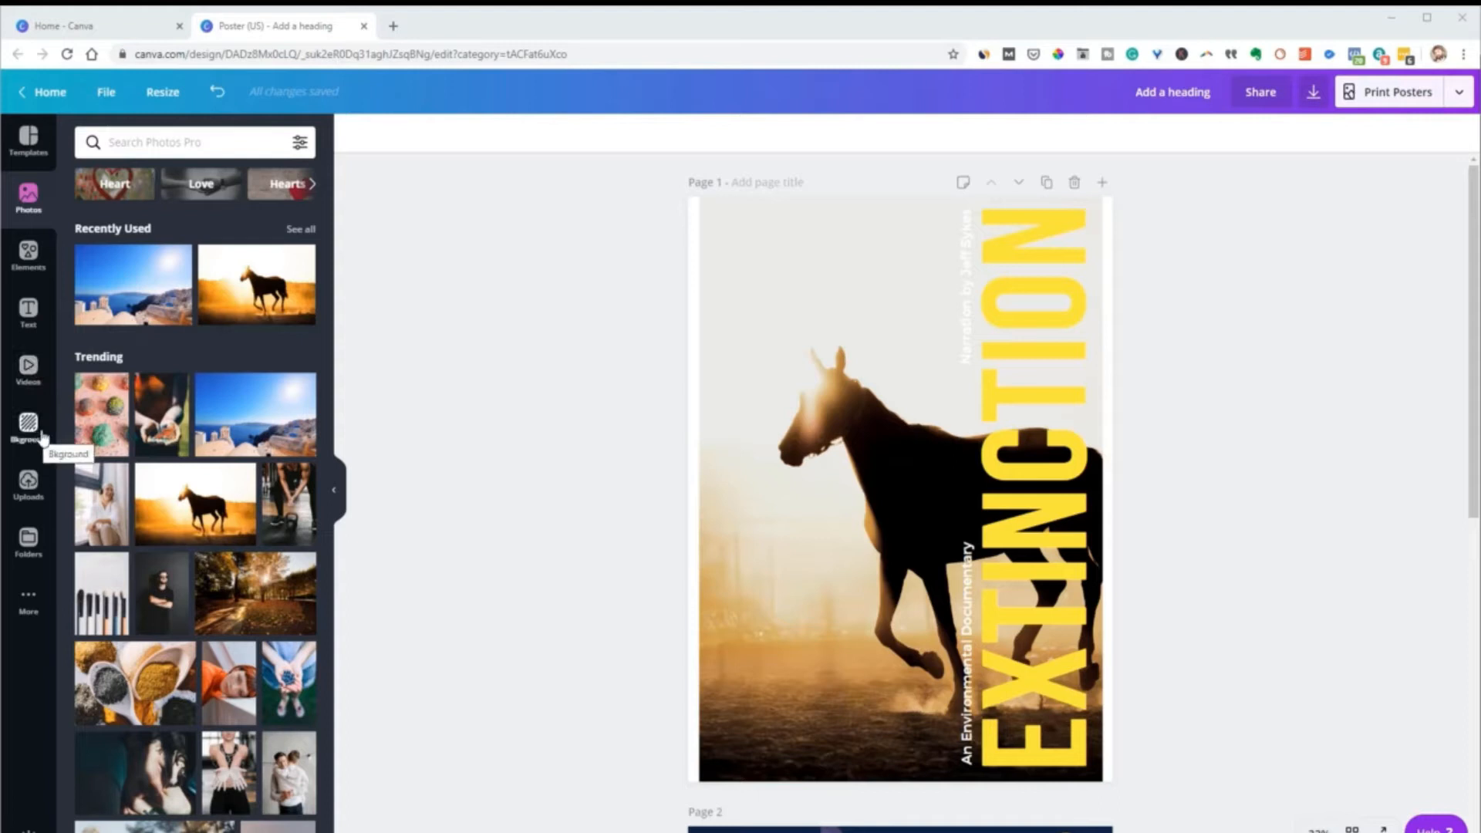
Look further through the trending photos and down the poster pages to page 2
scroll(193, 502, "down", 3)
scroll(1142, 534, "down", 2)
scroll(1143, 534, "down", 5)
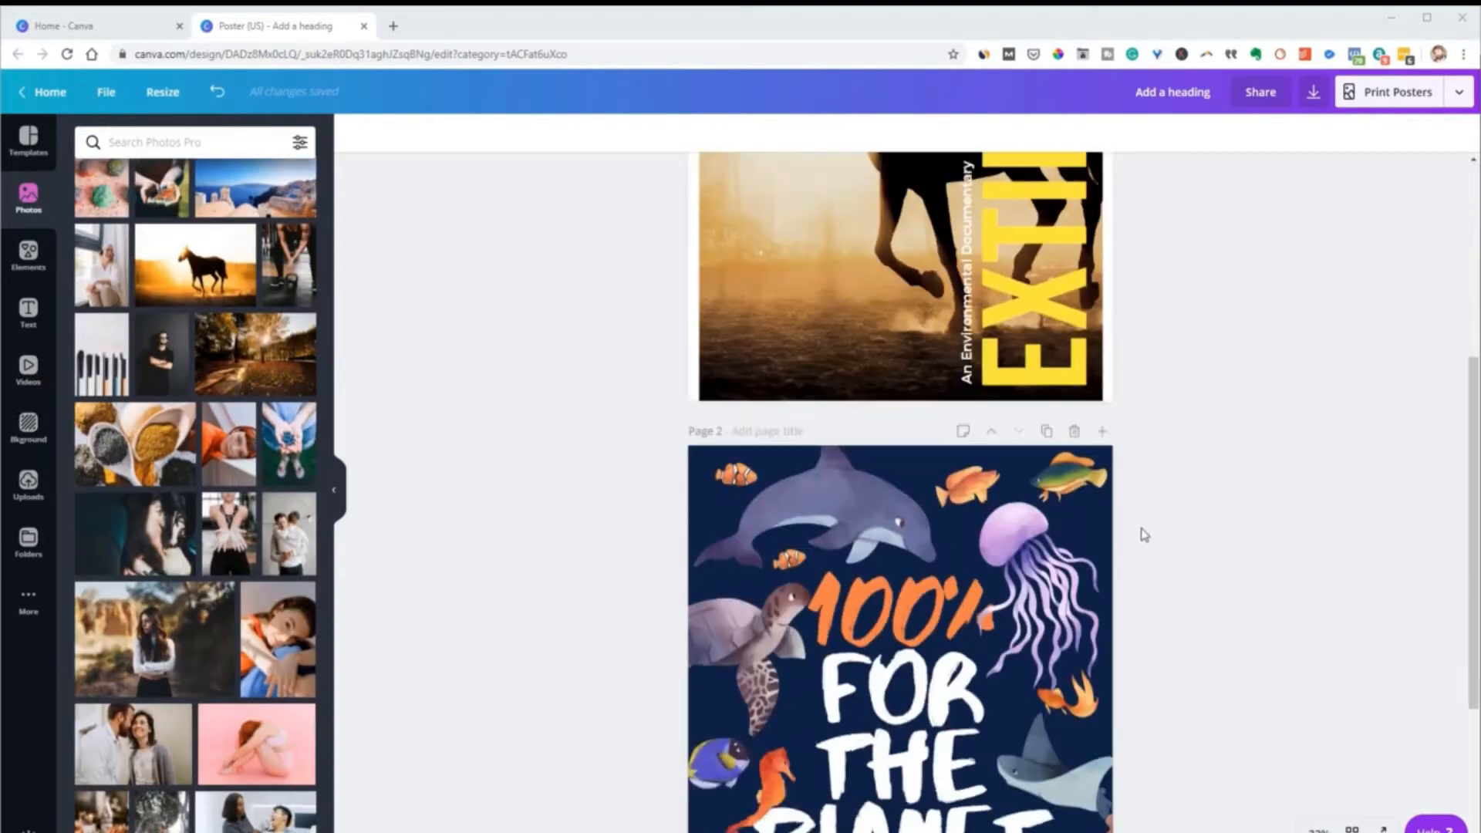
Add pages 3 and 4 to the poster design, viewing the background colour choices for page 3
scroll(929, 806, "down", 5)
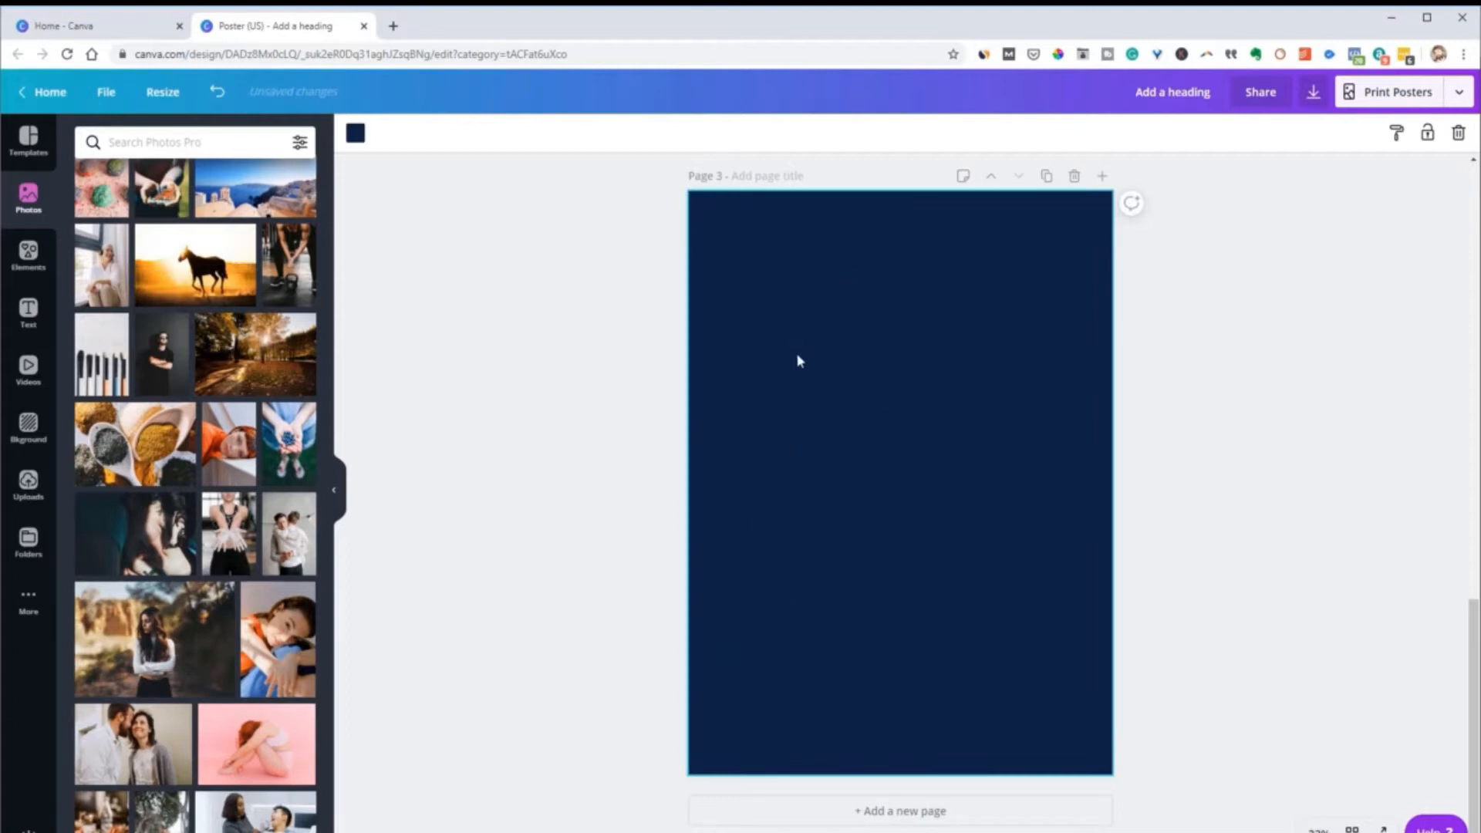
left_click(356, 132)
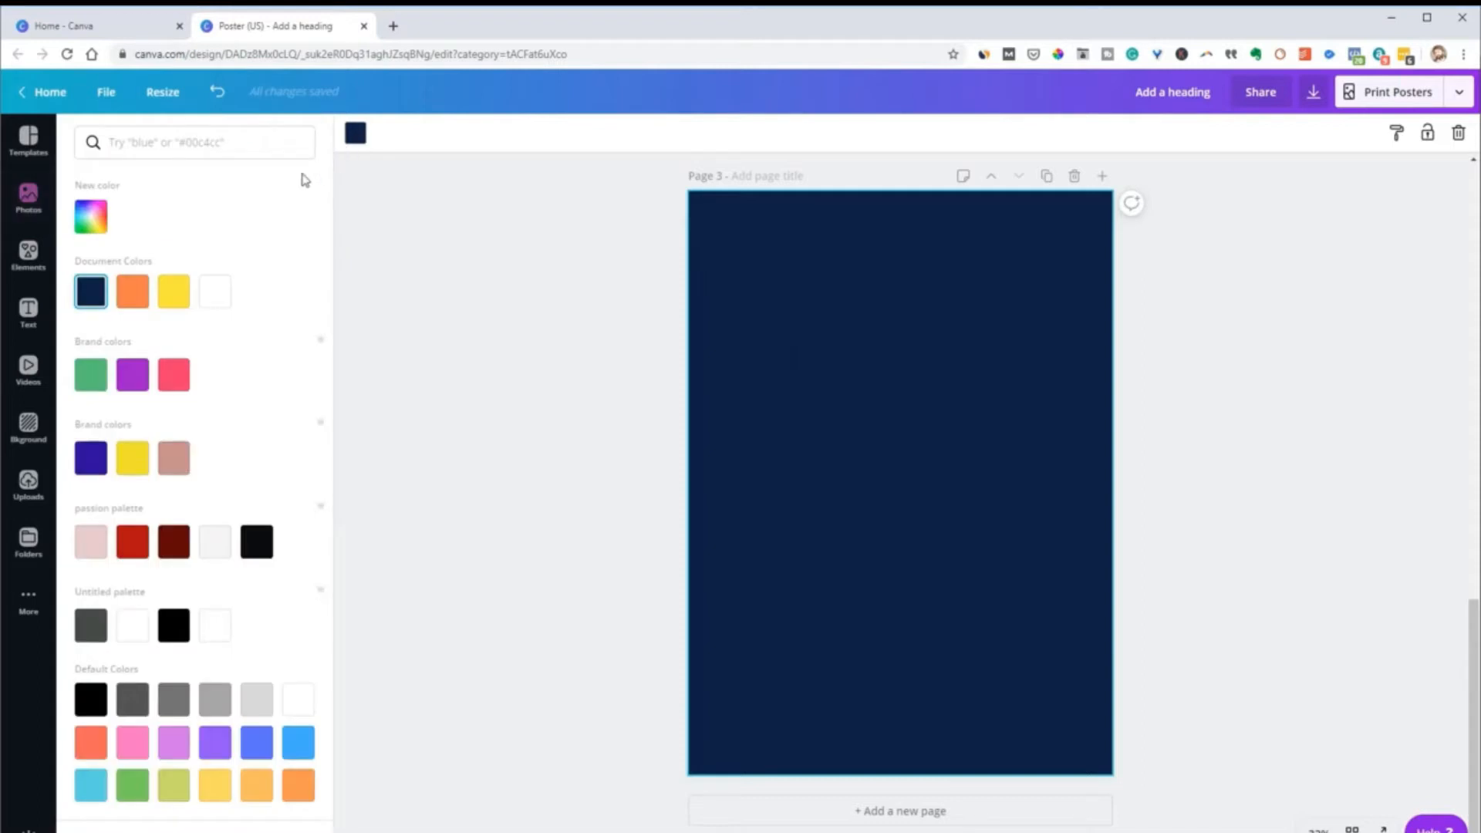
left_click(816, 254)
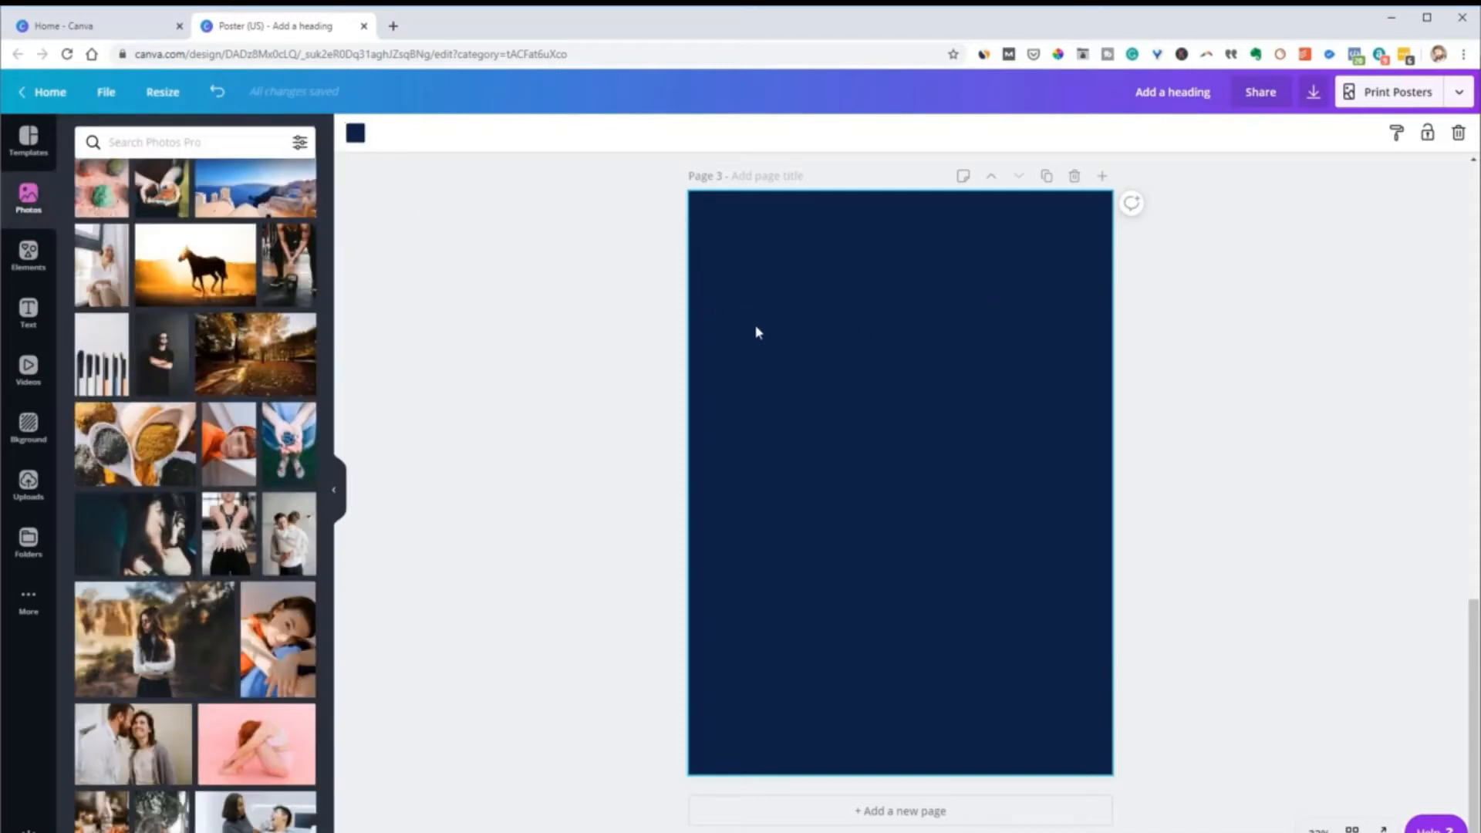
left_click(968, 811)
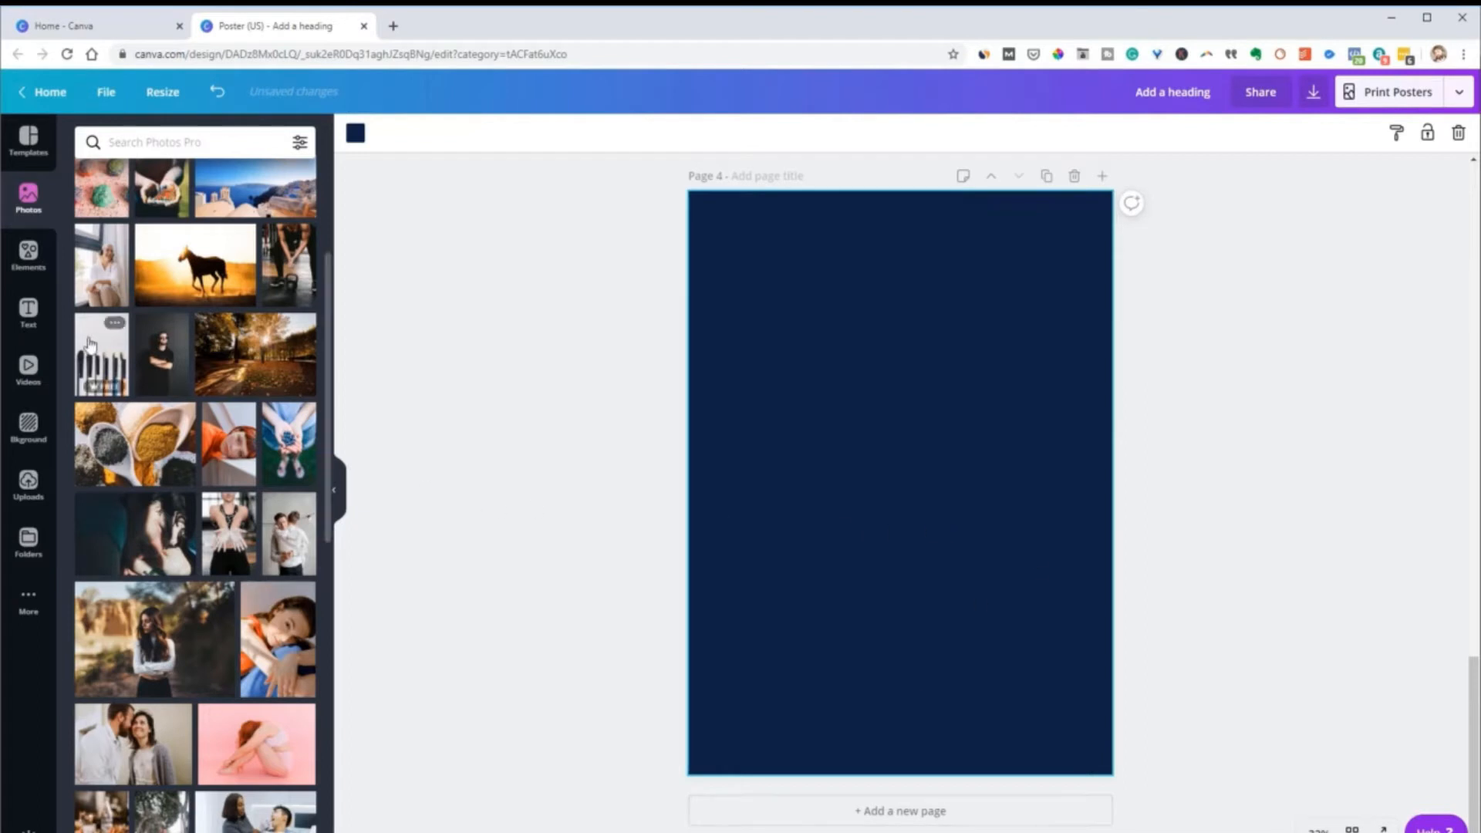
Apply the orange zigzag pattern background to page 4
left_click(28, 426)
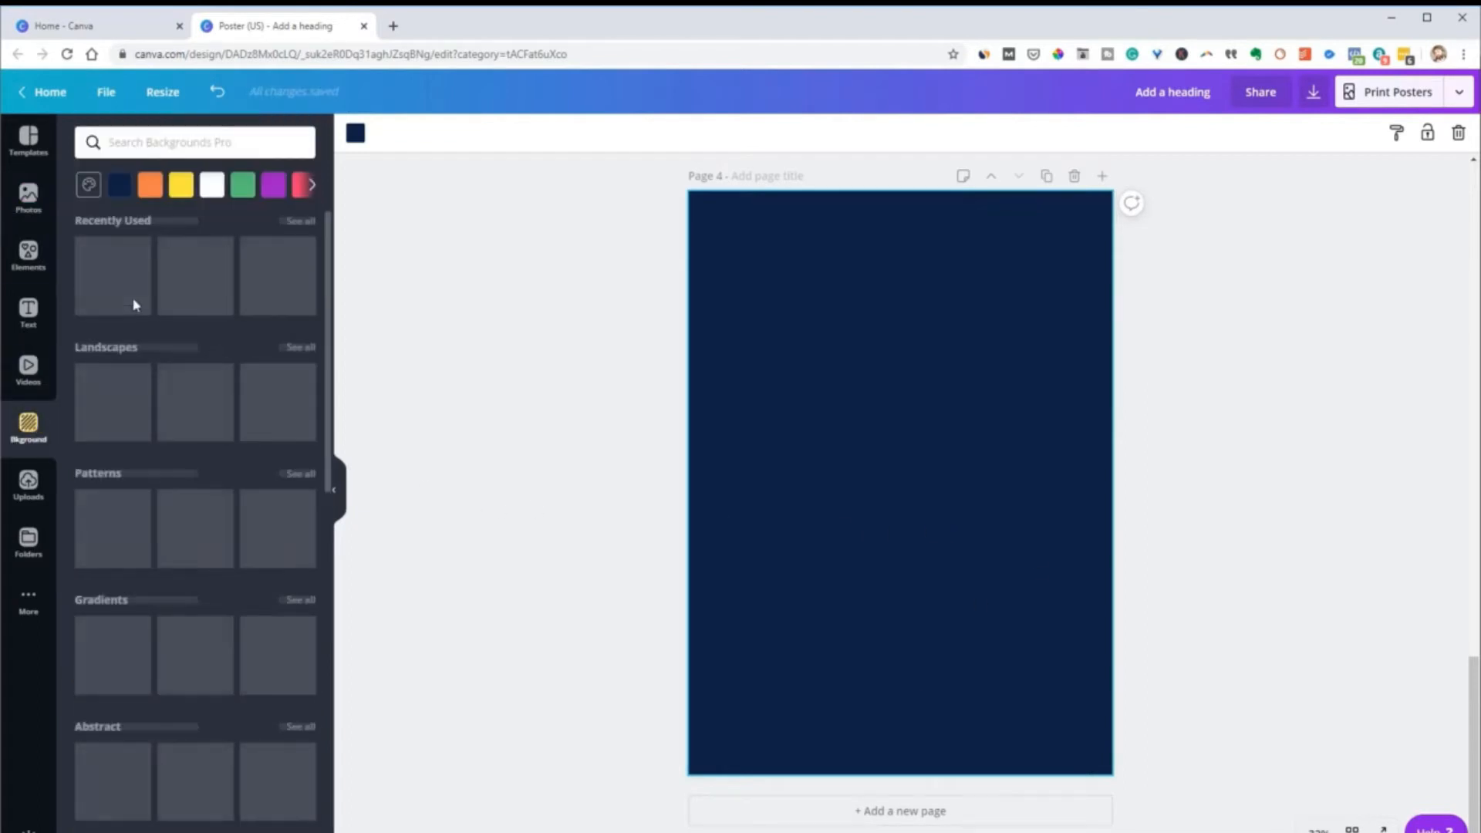
left_click_drag(175, 290, 771, 363)
left_click_drag(205, 293, 730, 334)
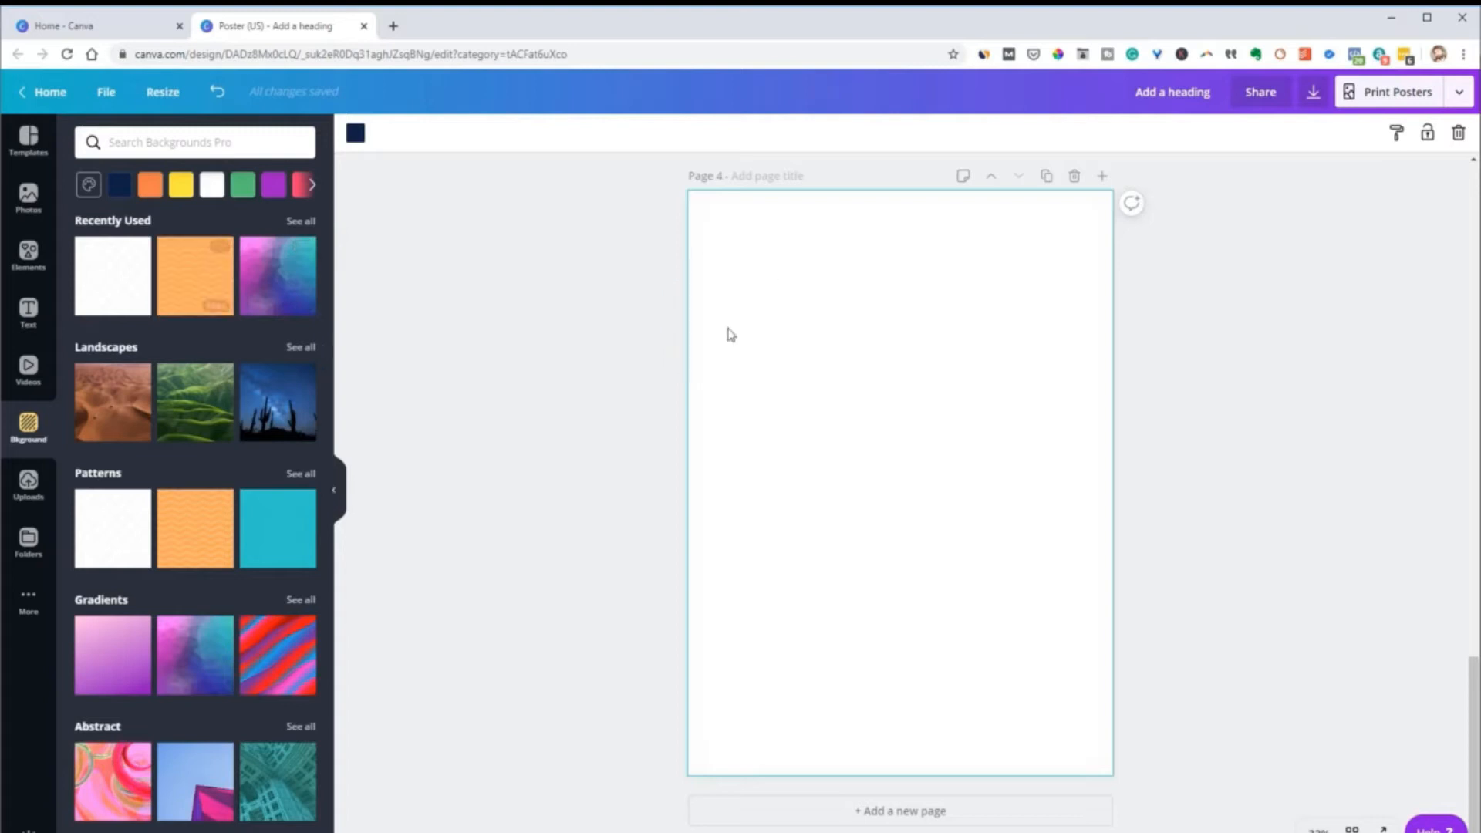
left_click(208, 292)
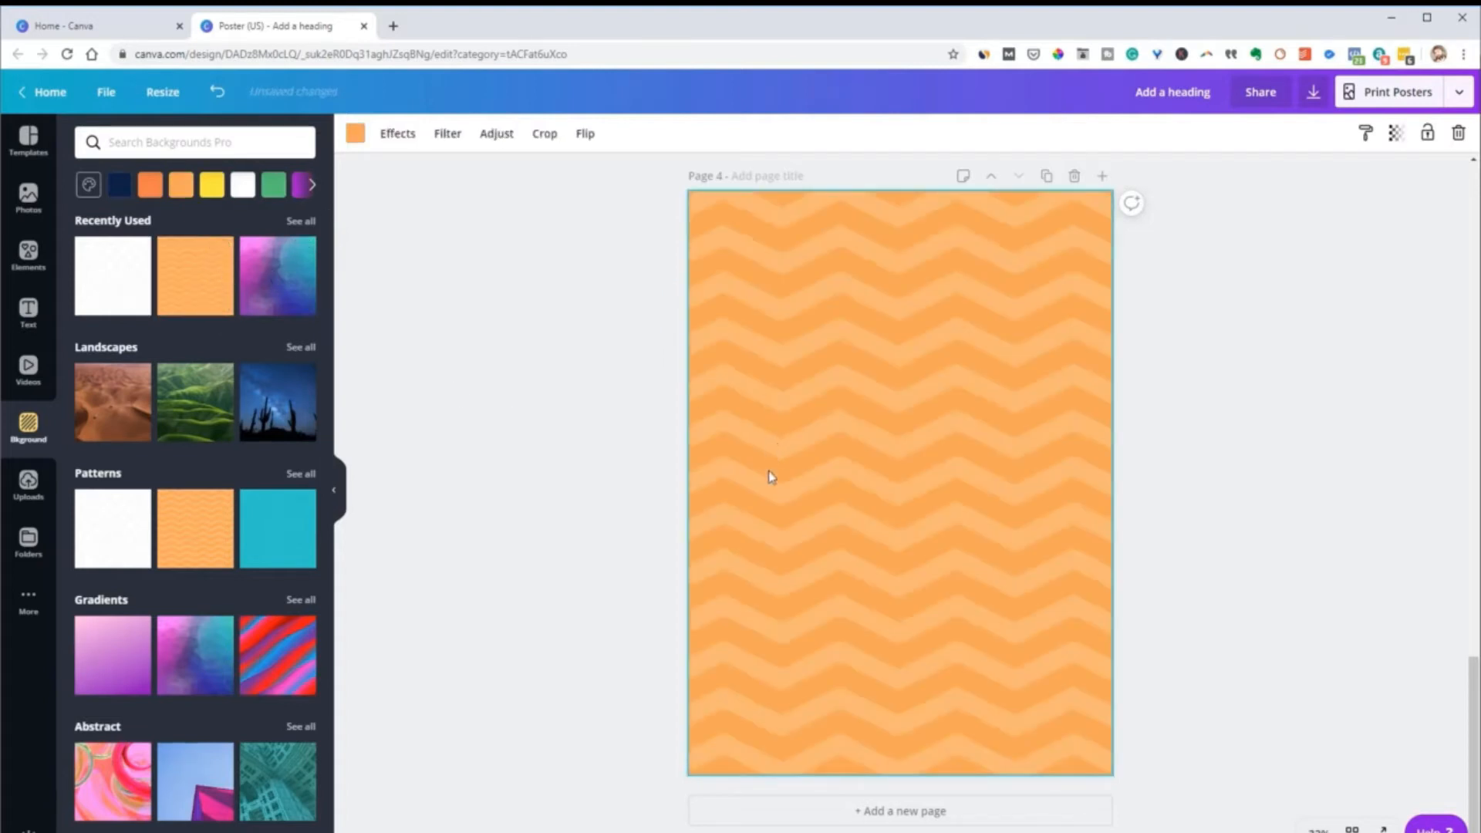
Add page 5 with the same zigzag background and shift the pattern sideways to the left within the page
left_click(901, 810)
scroll(899, 342, "up", 1)
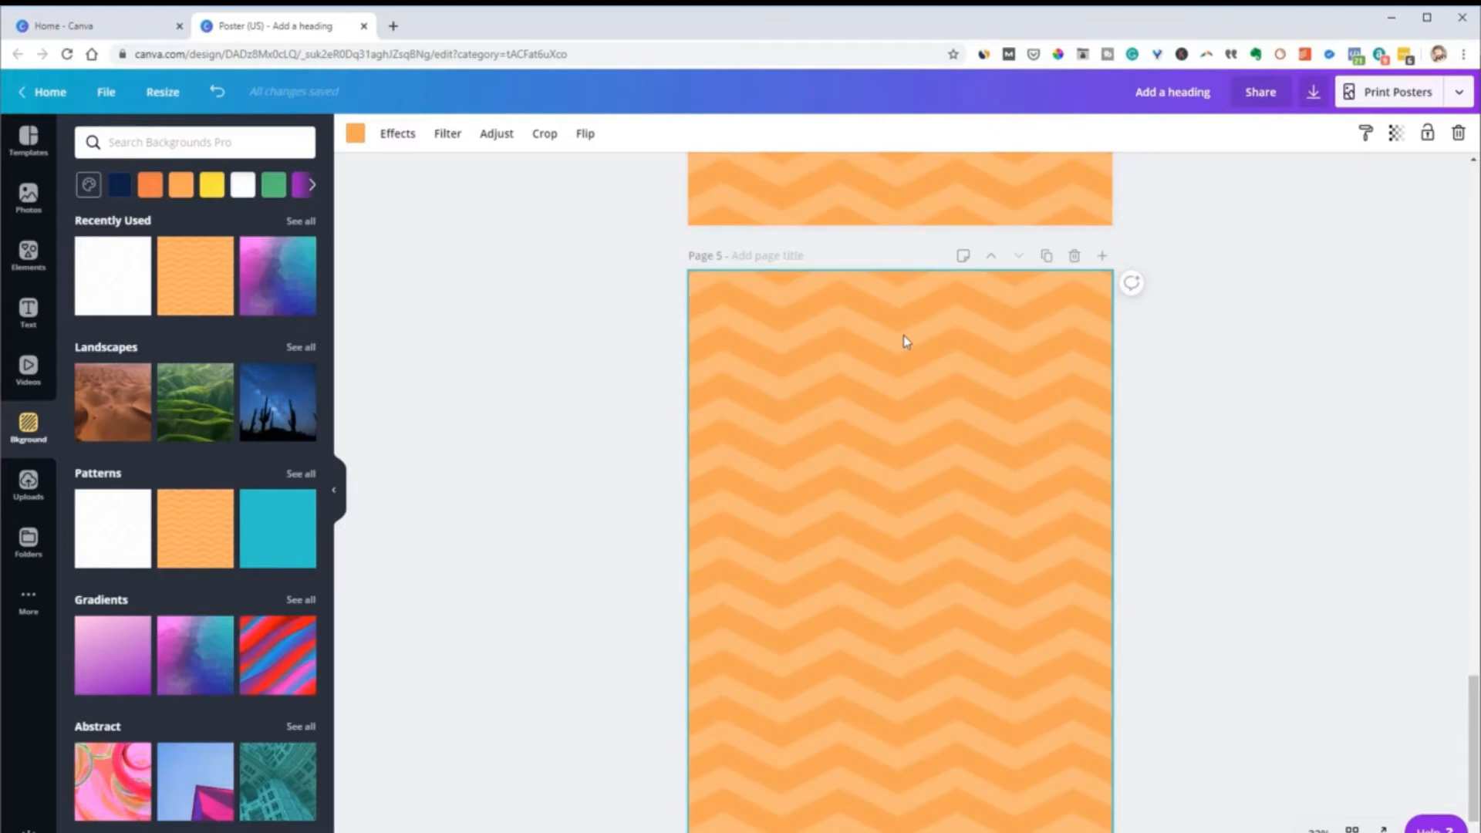
double_click(893, 455)
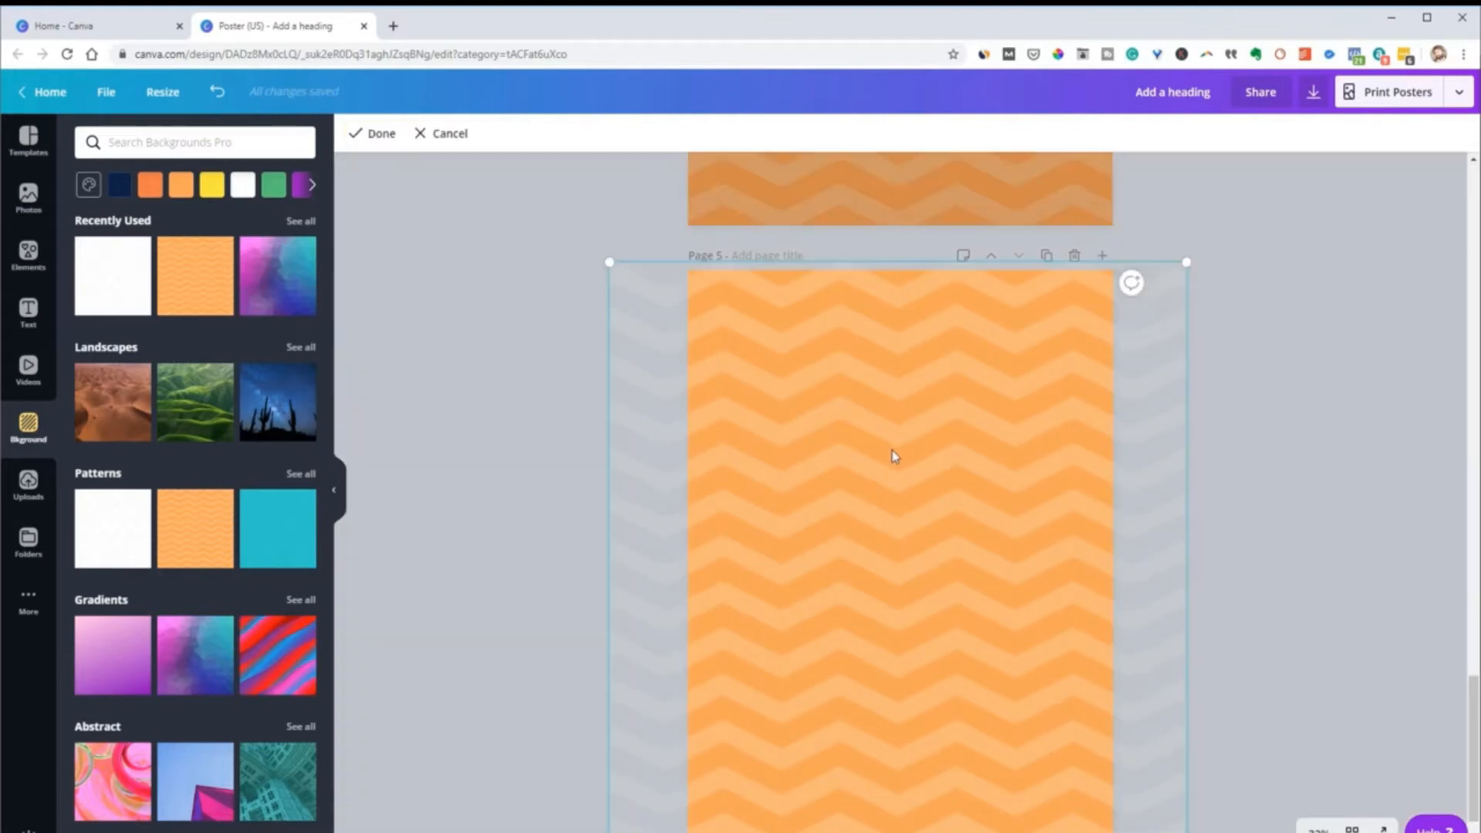
left_click_drag(817, 452, 783, 433)
scroll(925, 586, "down", 2)
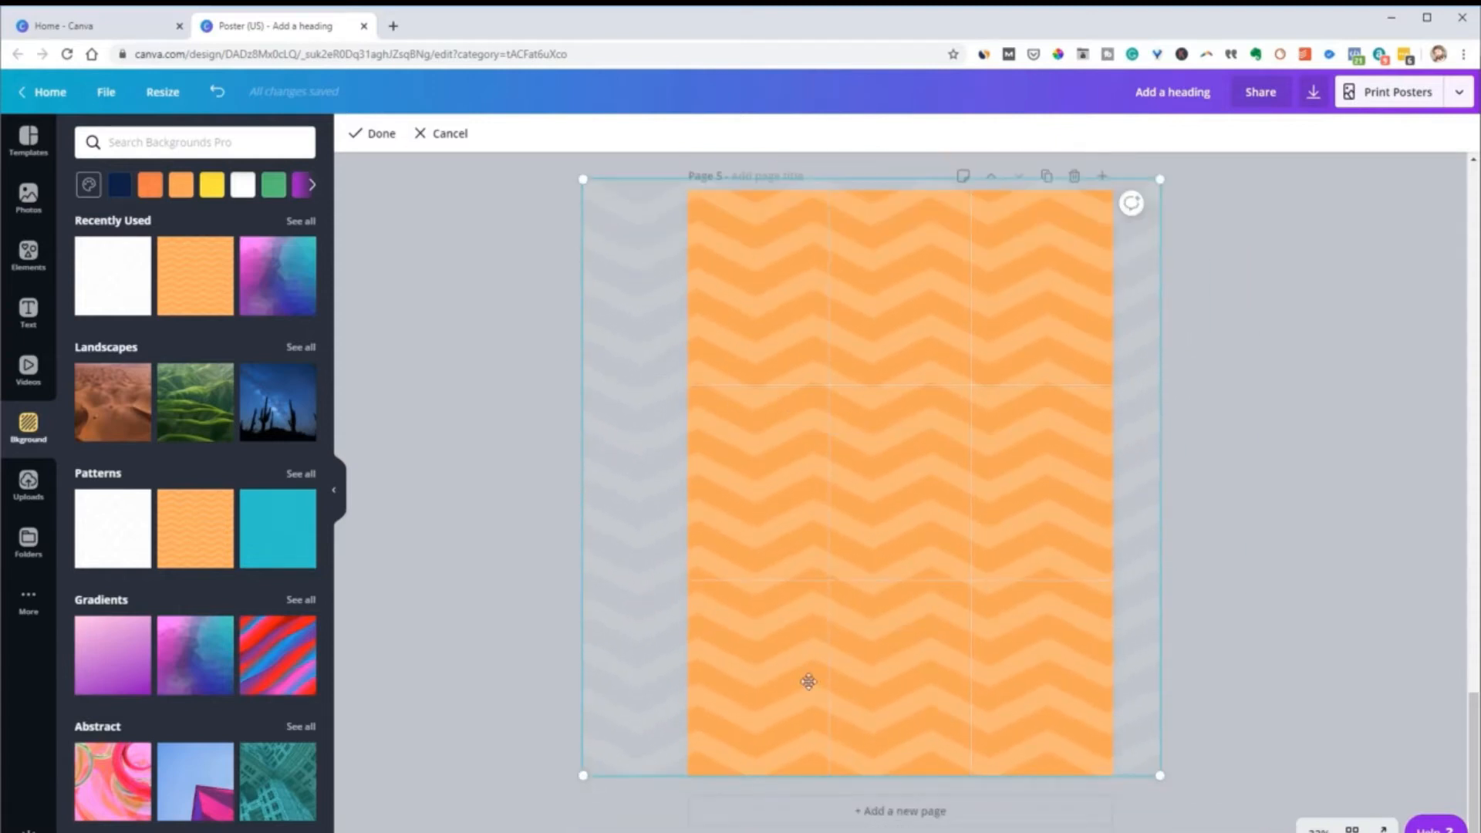
left_click(1238, 533)
Add page 6 and look at the additional apps that can be connected to the editor
left_click(953, 822)
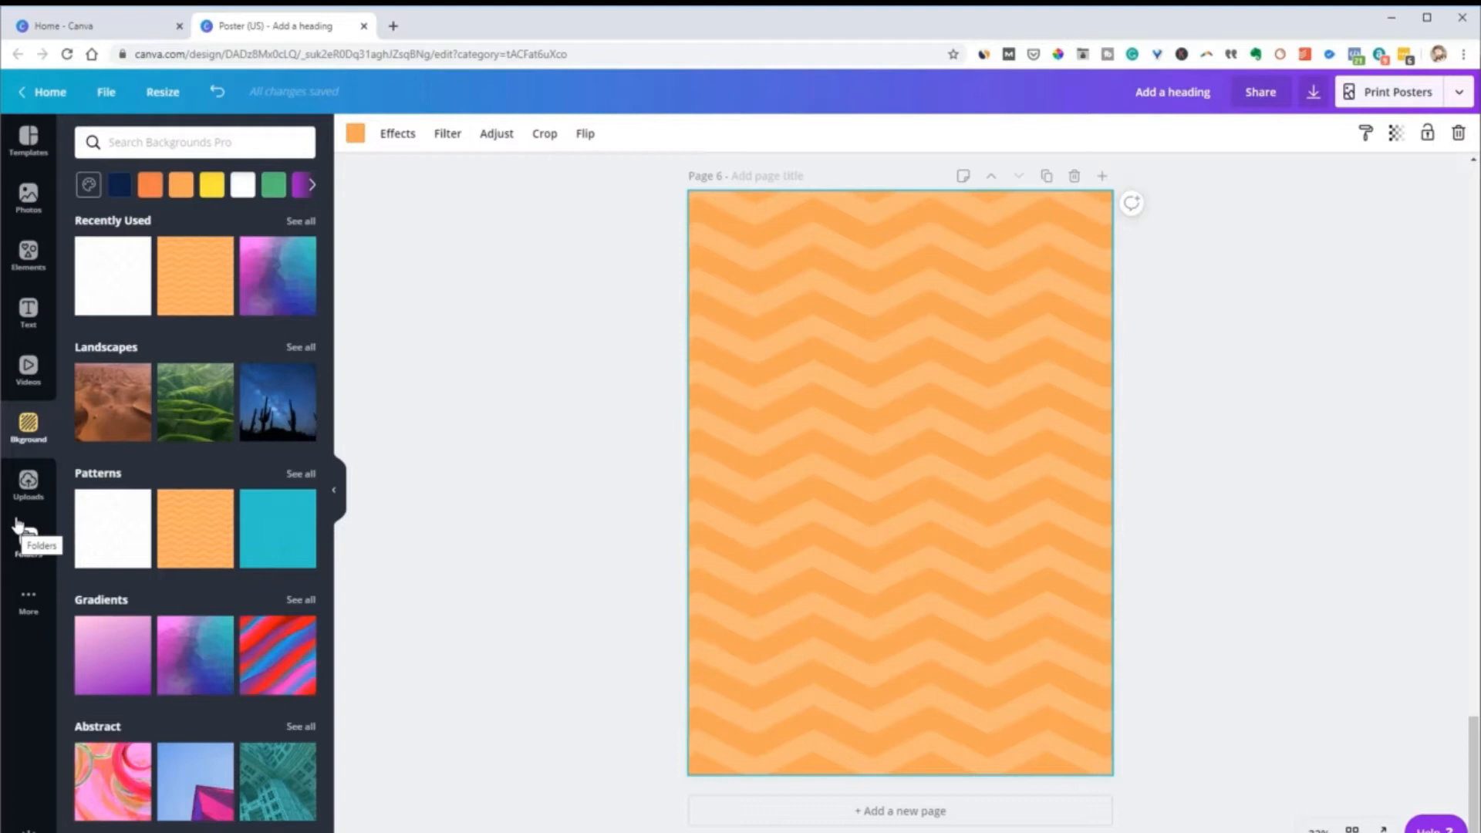
left_click(28, 600)
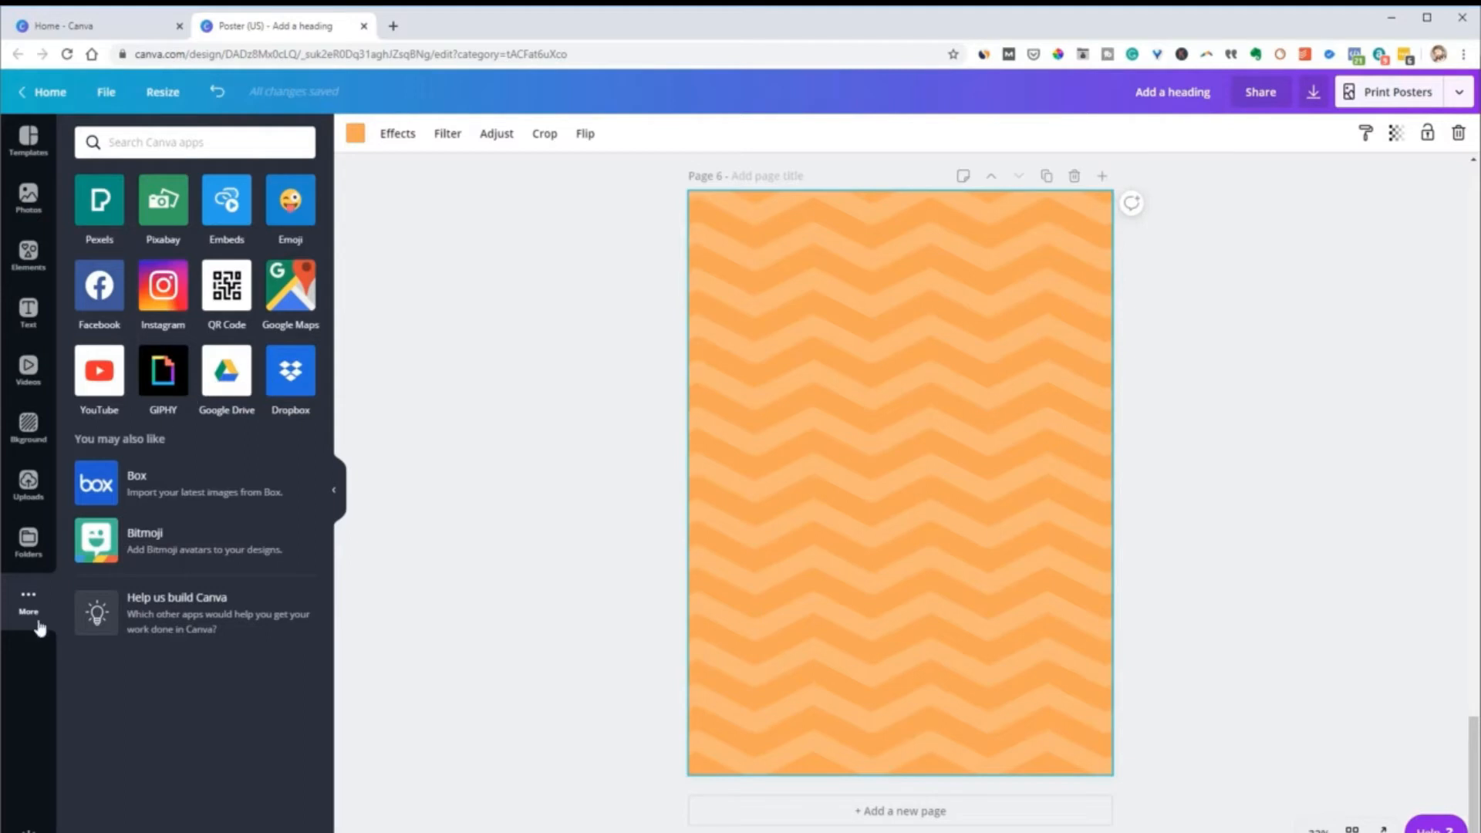
left_click(1171, 565)
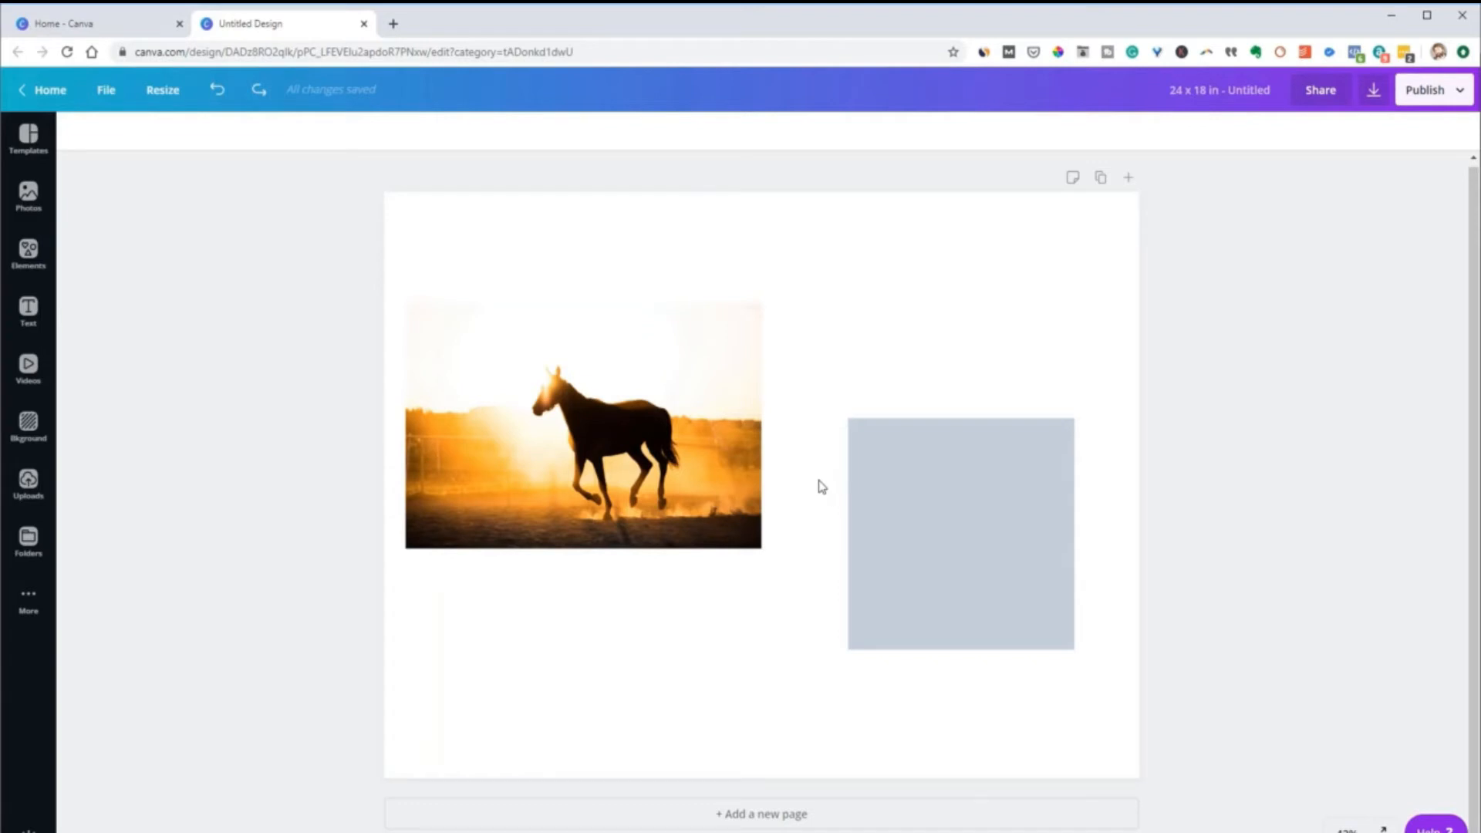
Enlarge the grey square proportionally to about 7.2 by 7.1 and shorten it from its lower edge into a rectangle
left_click(939, 509)
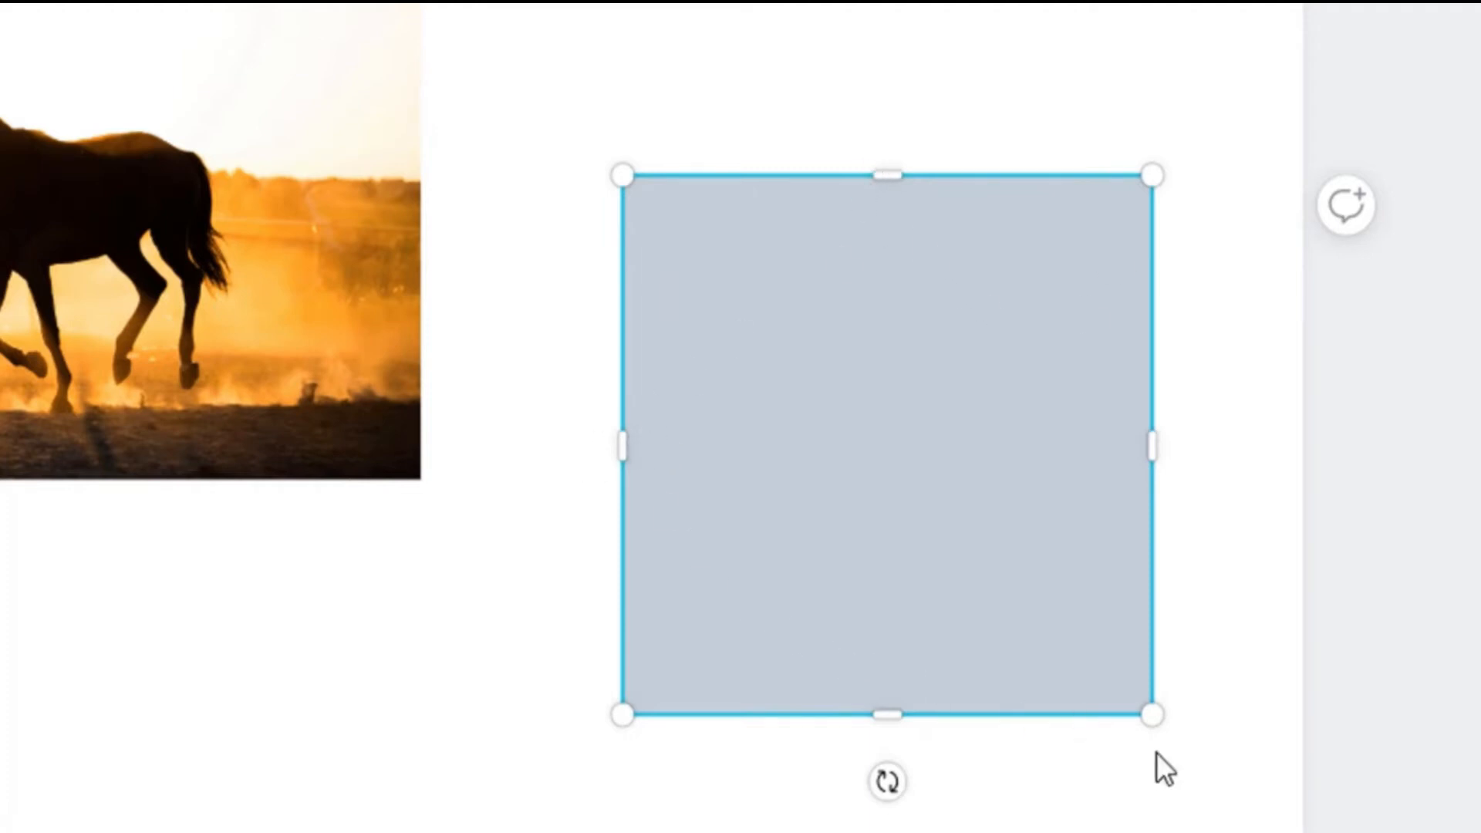
left_click_drag(1110, 661, 1107, 733)
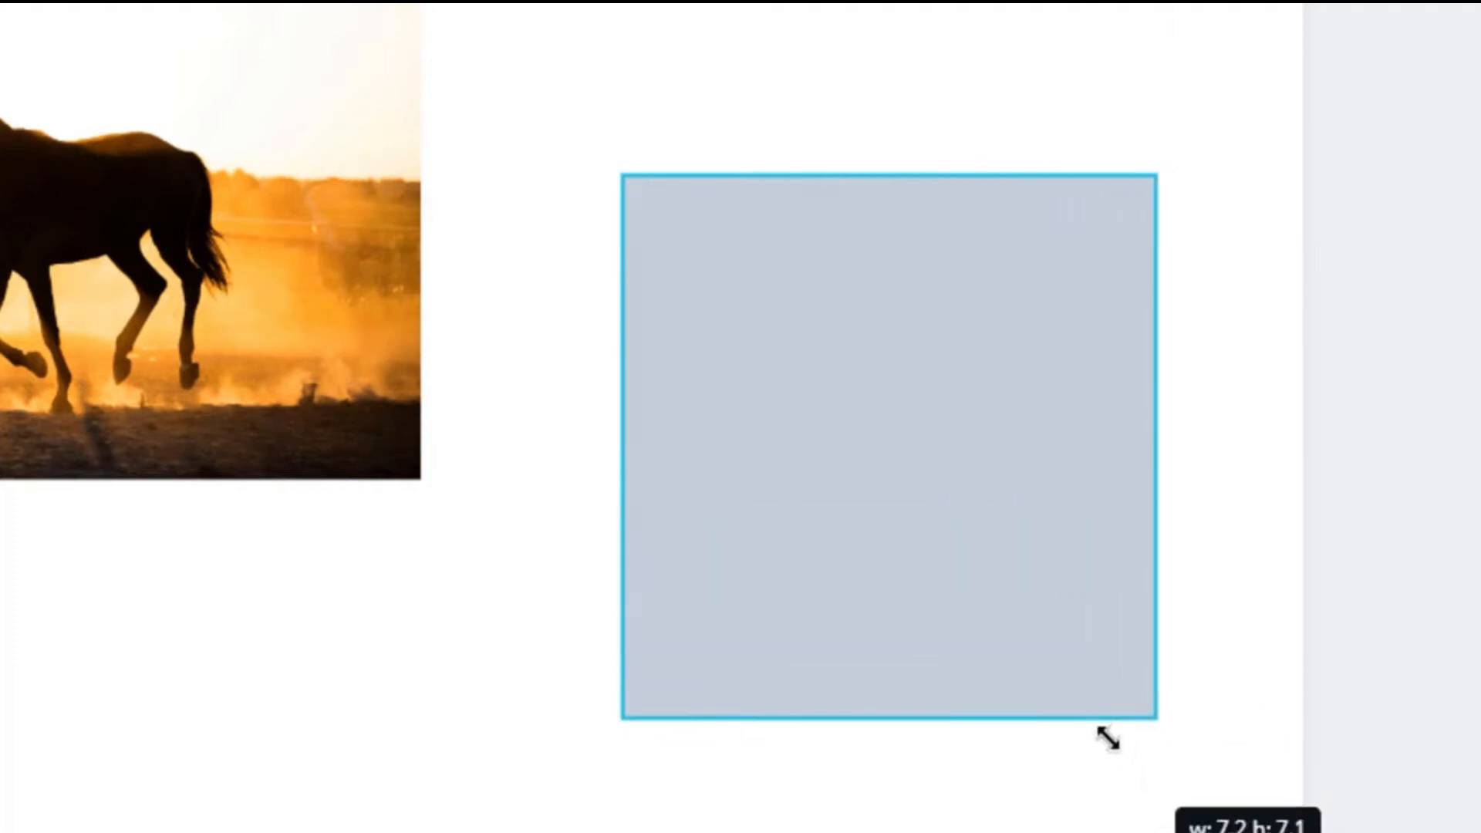
left_click_drag(887, 708, 880, 635)
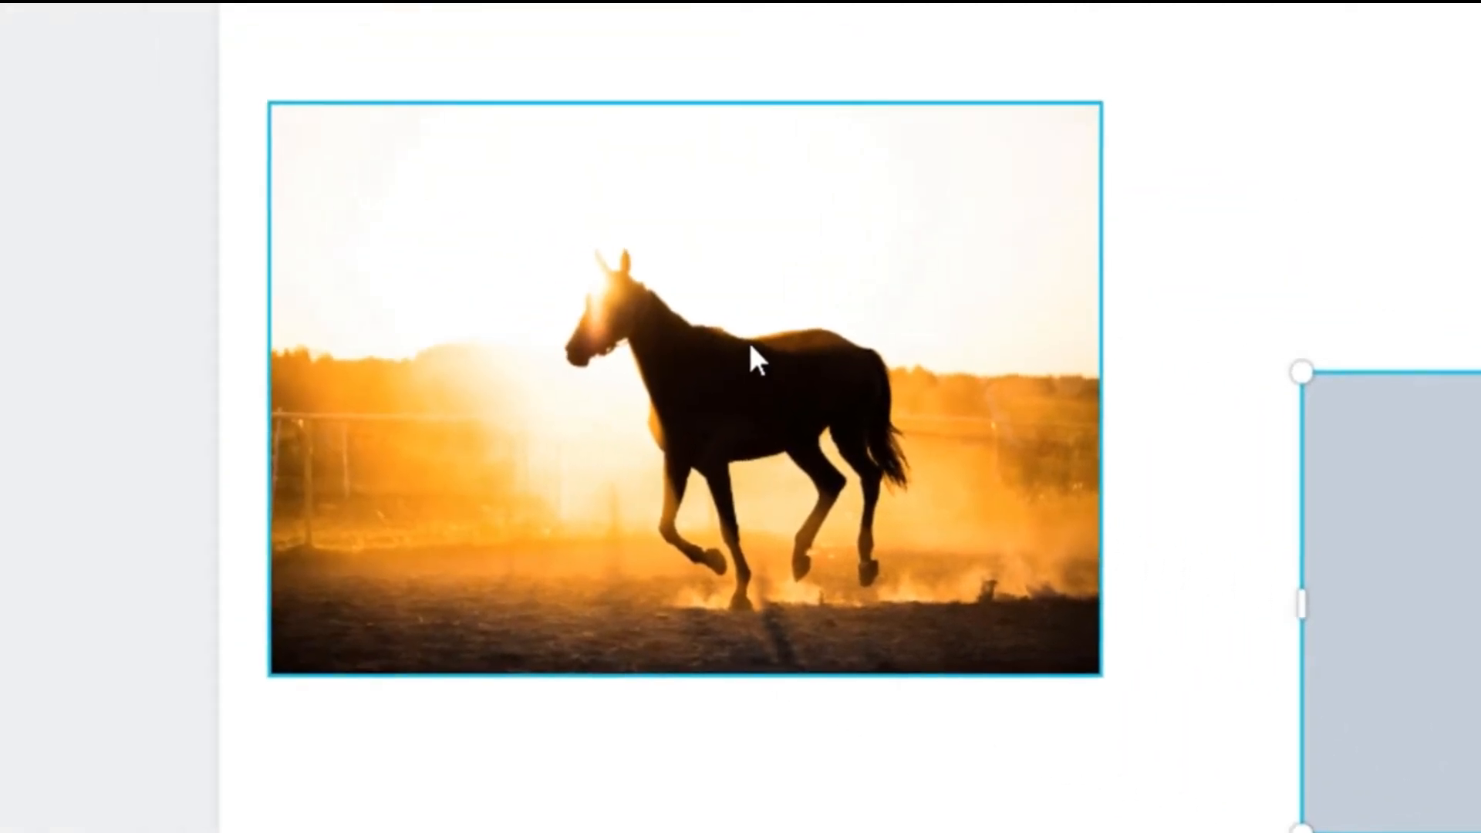
Enlarge the horse photo slightly, and crop it from its lower, upper and left edges around the horse
left_click(71, 149)
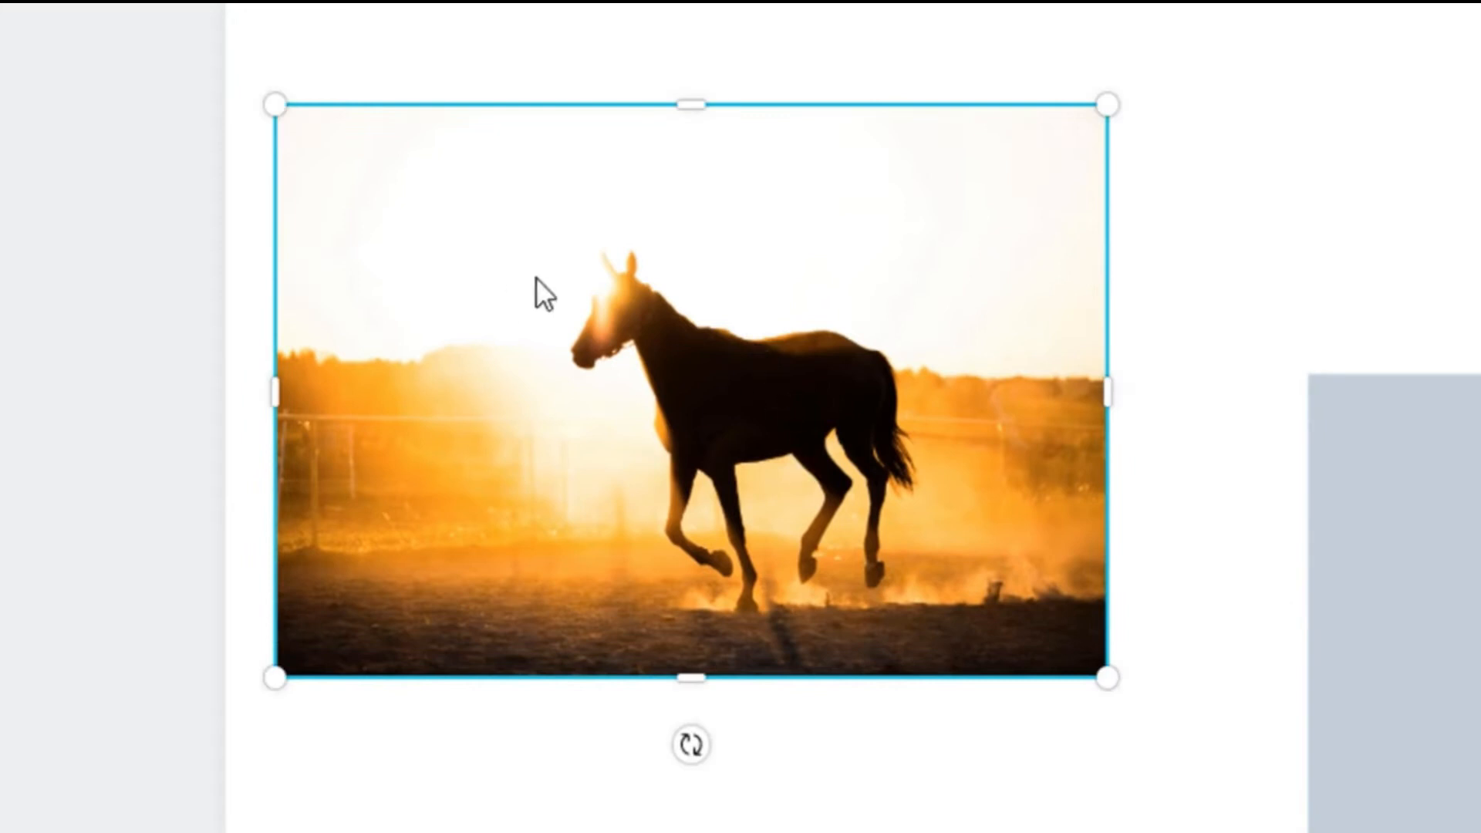
left_click_drag(1103, 679, 1107, 753)
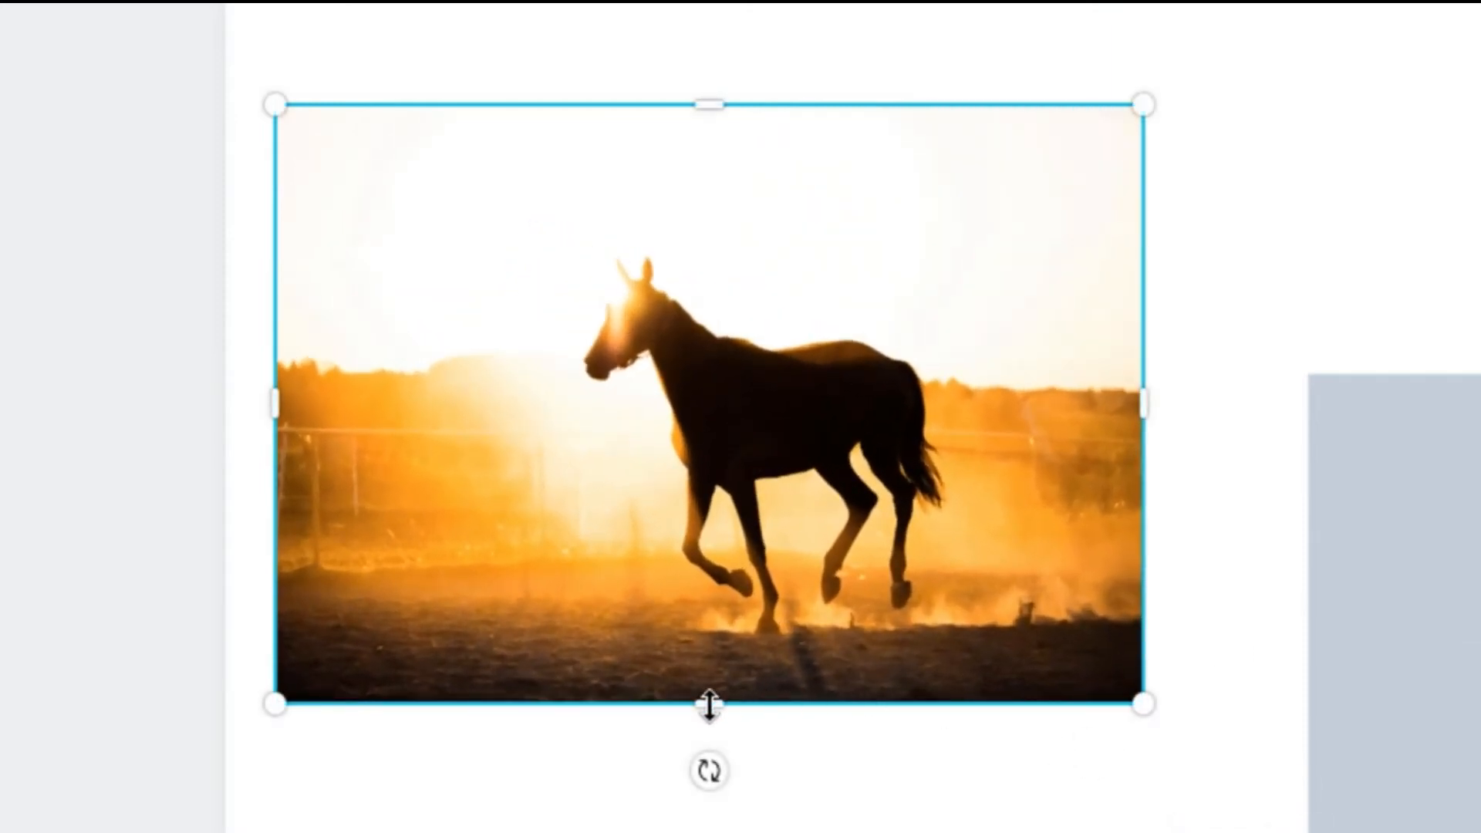
left_click_drag(709, 704, 691, 528)
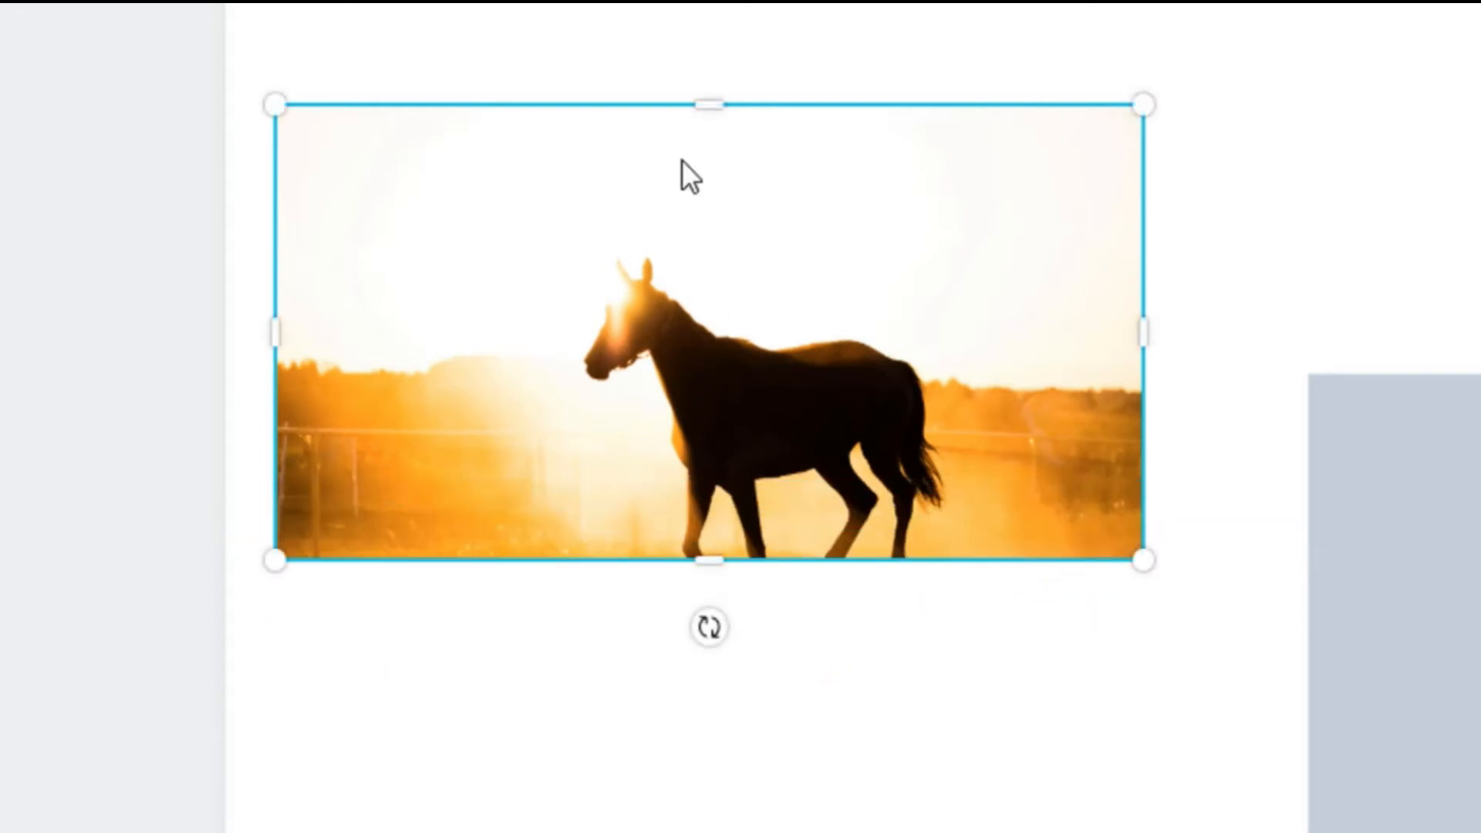
left_click_drag(709, 107, 697, 239)
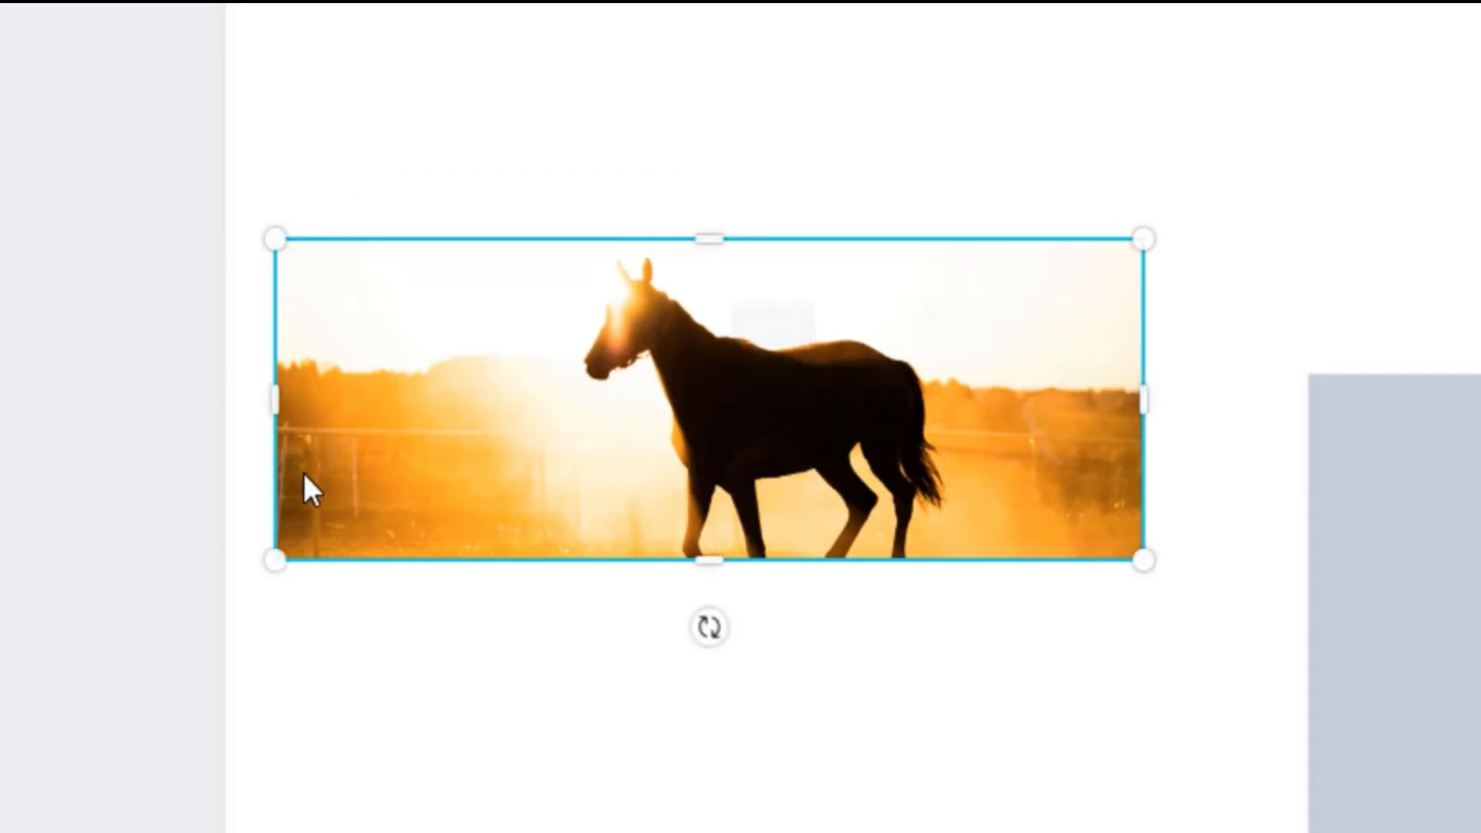
left_click_drag(266, 417, 460, 441)
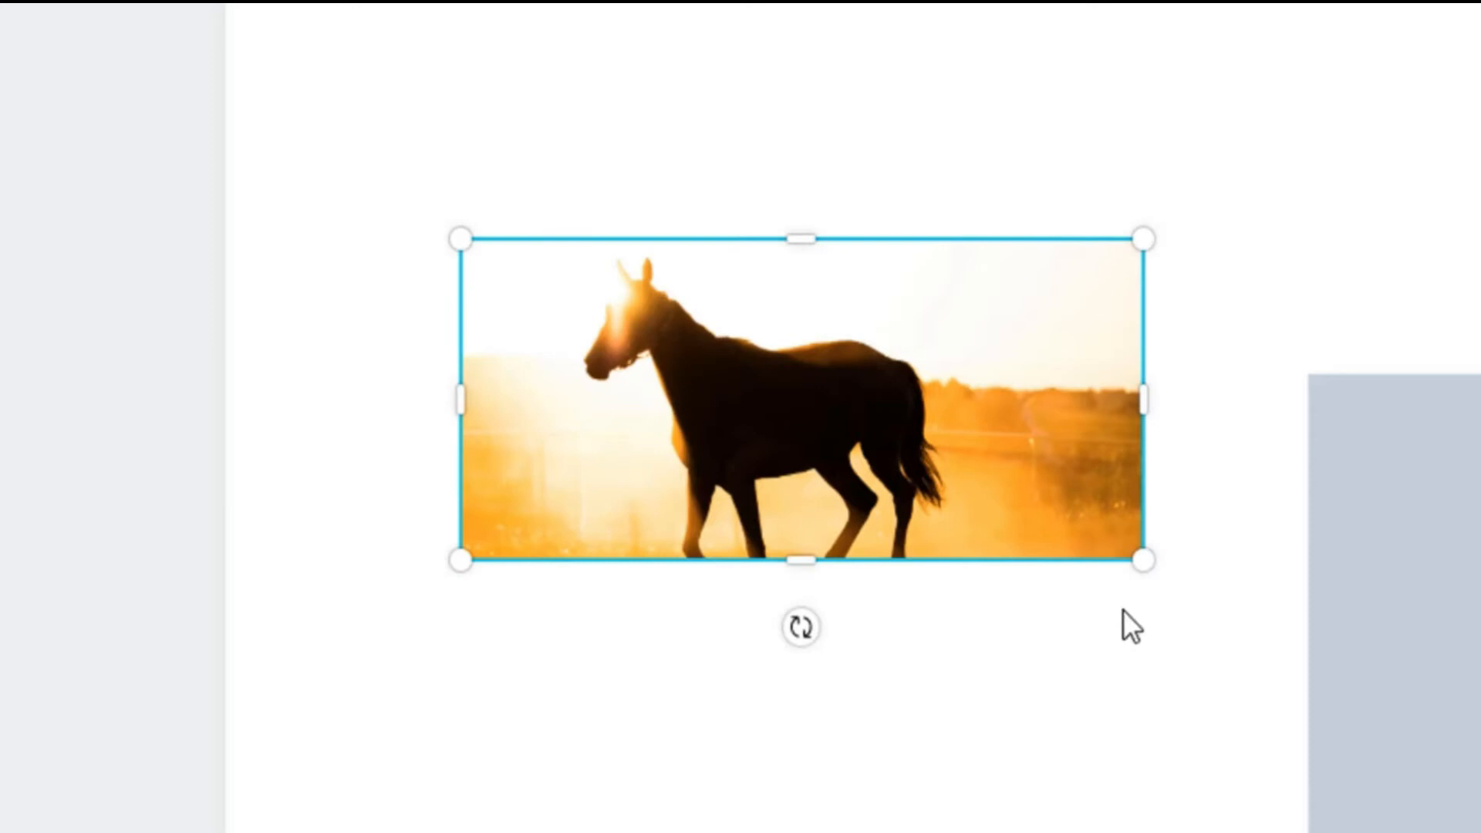
Scale up the cropped horse photo and extend its lower edge to uncover the horse's legs and the ground
left_click_drag(1127, 552, 1111, 787)
left_click_drag(841, 596, 863, 693)
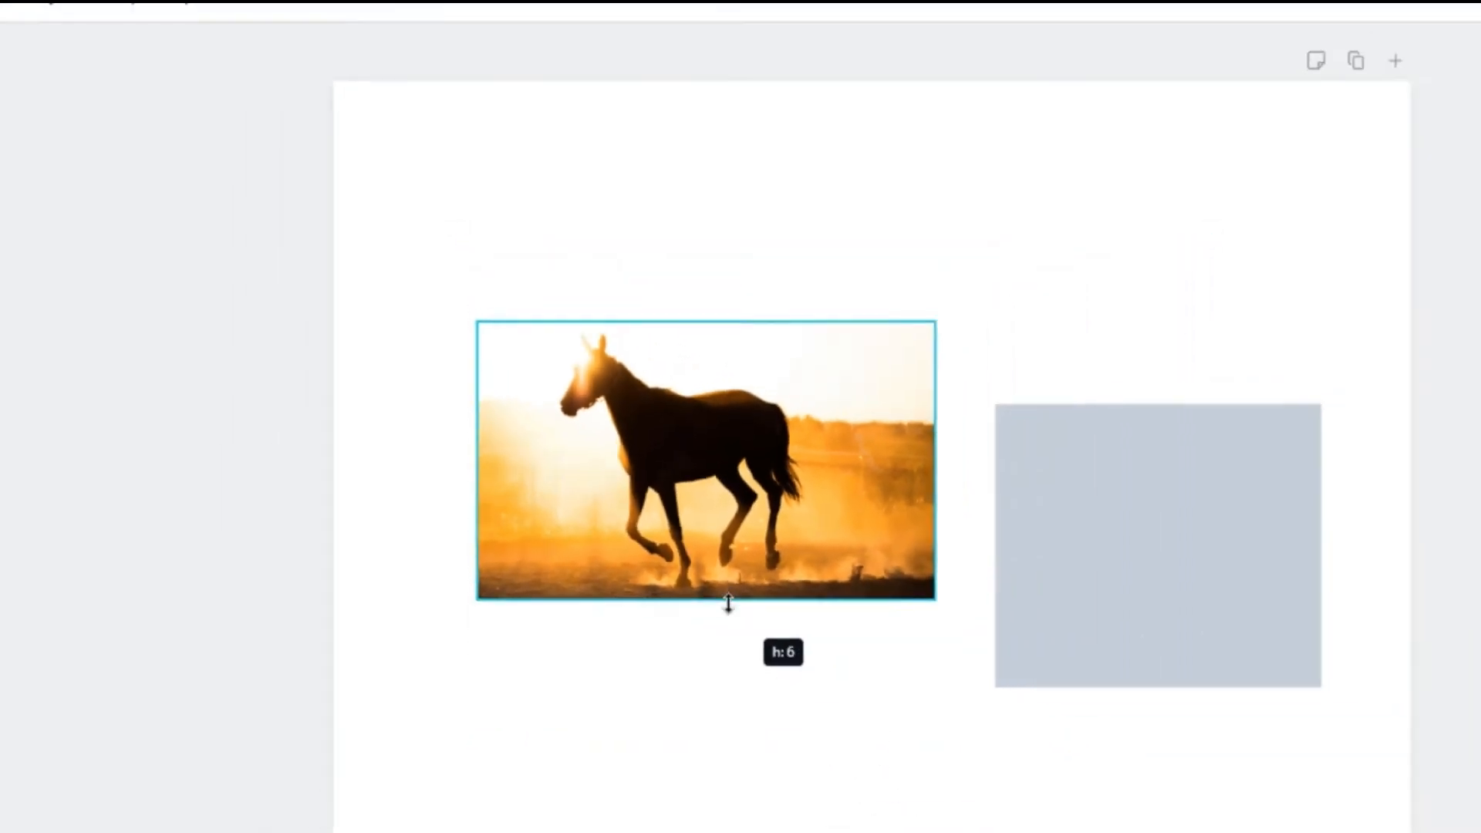
left_click_drag(728, 603, 729, 641)
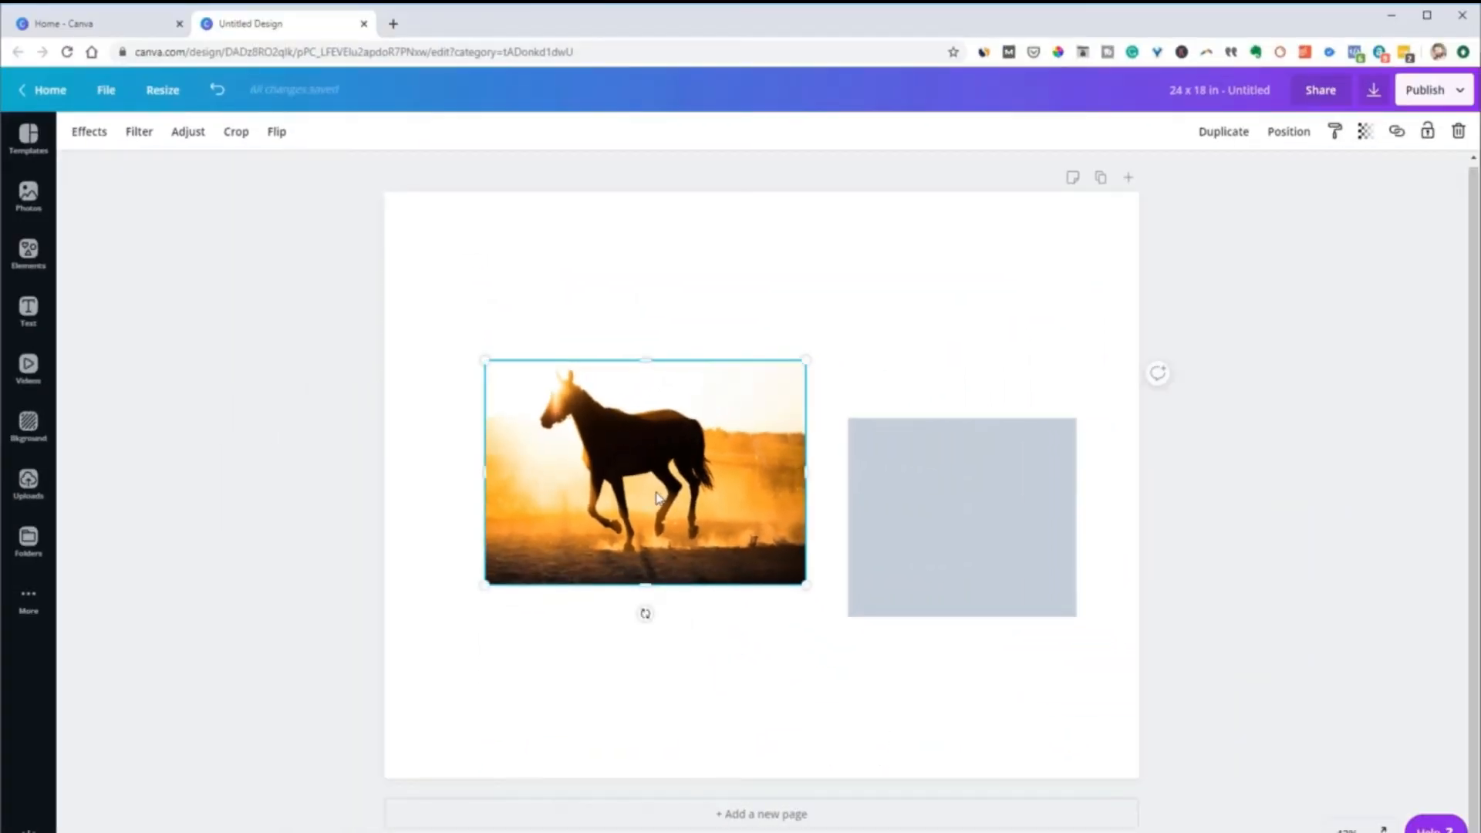
Reposition the horse image down and to the right inside its crop frame and apply the crop
double_click(657, 497)
left_click_drag(589, 476, 630, 509)
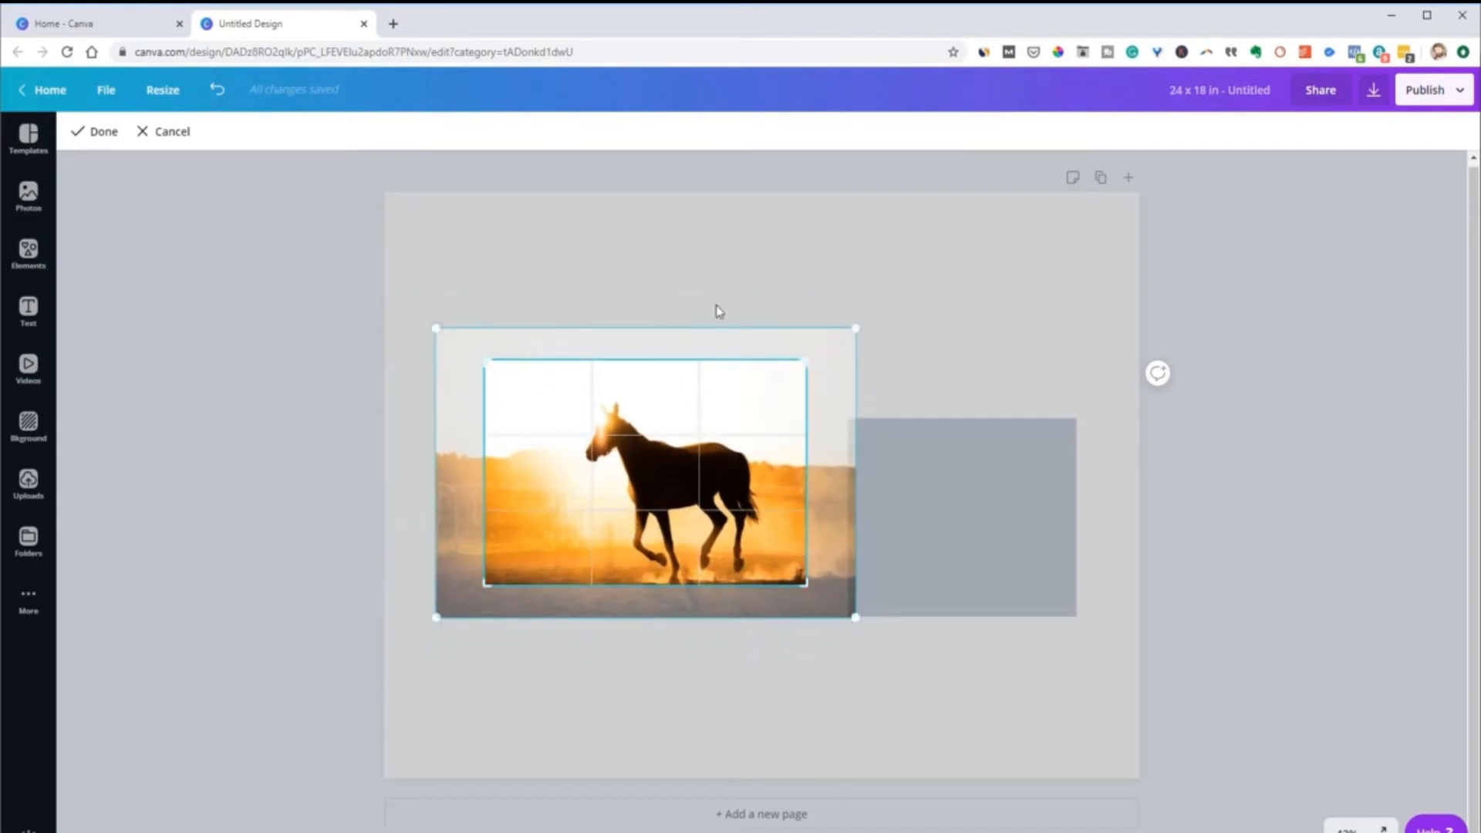
left_click(731, 262)
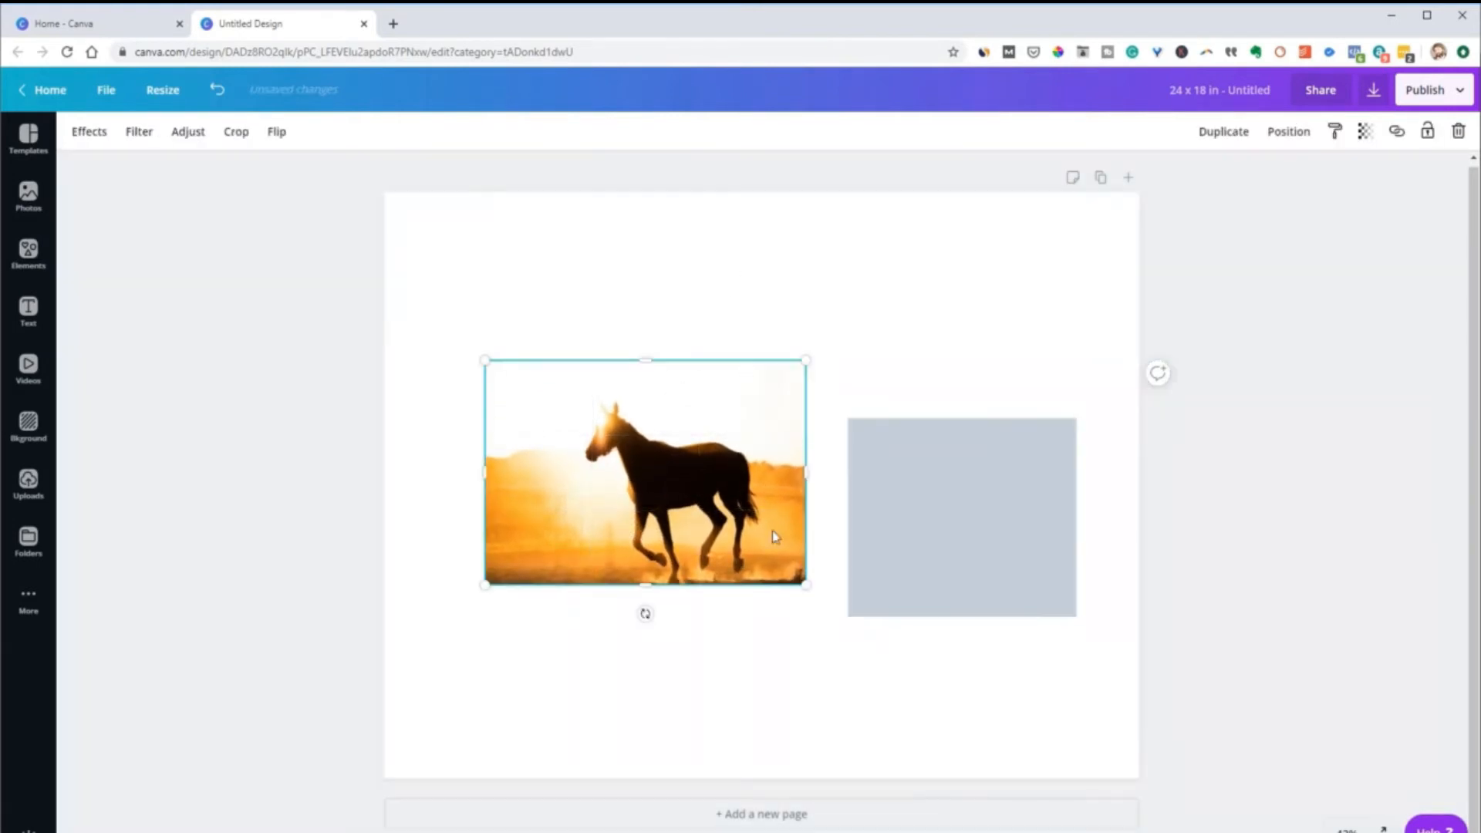
Move the grey rectangle slightly up on the page
left_click(707, 665)
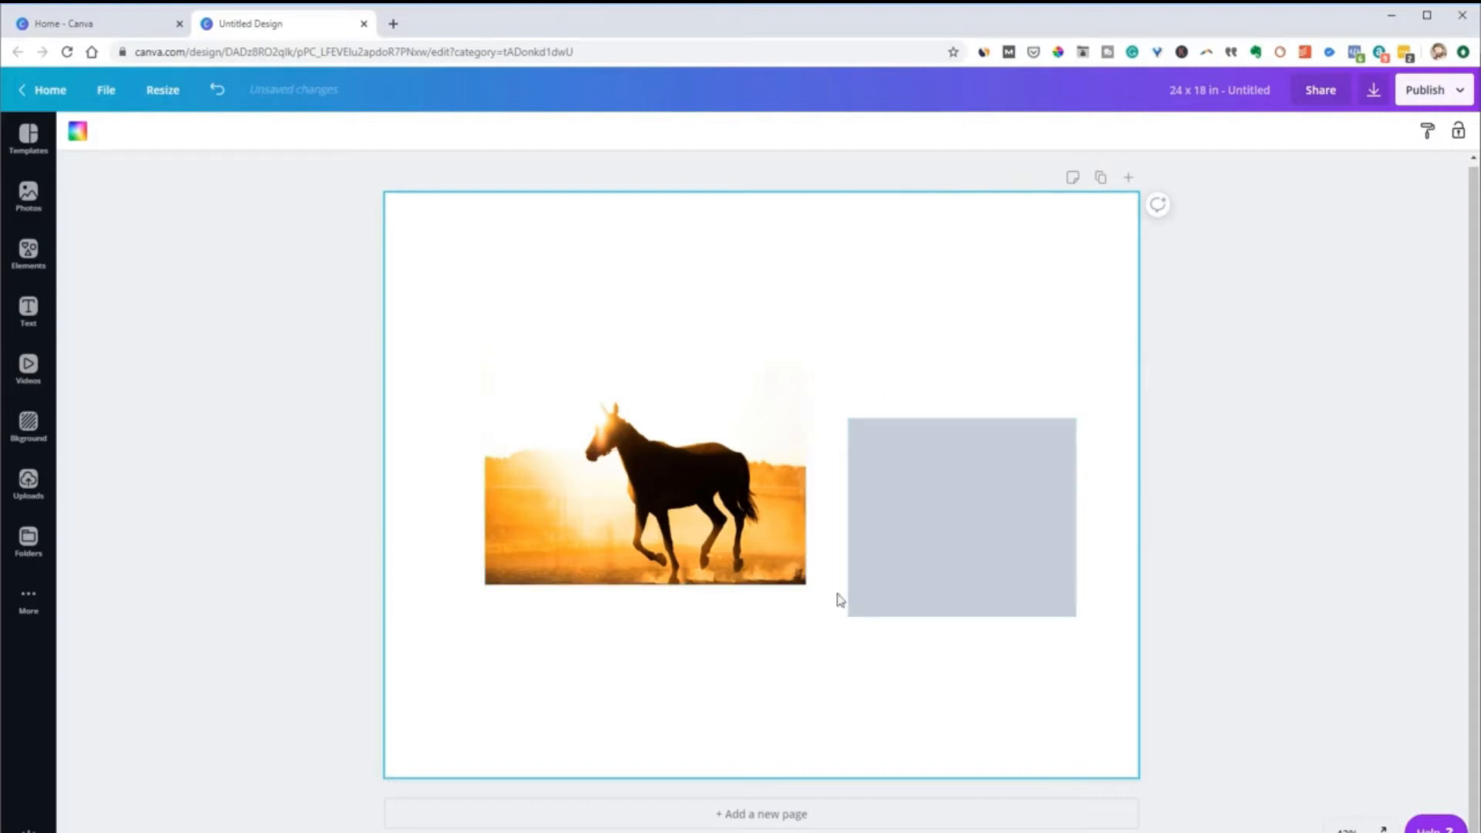
left_click(935, 591)
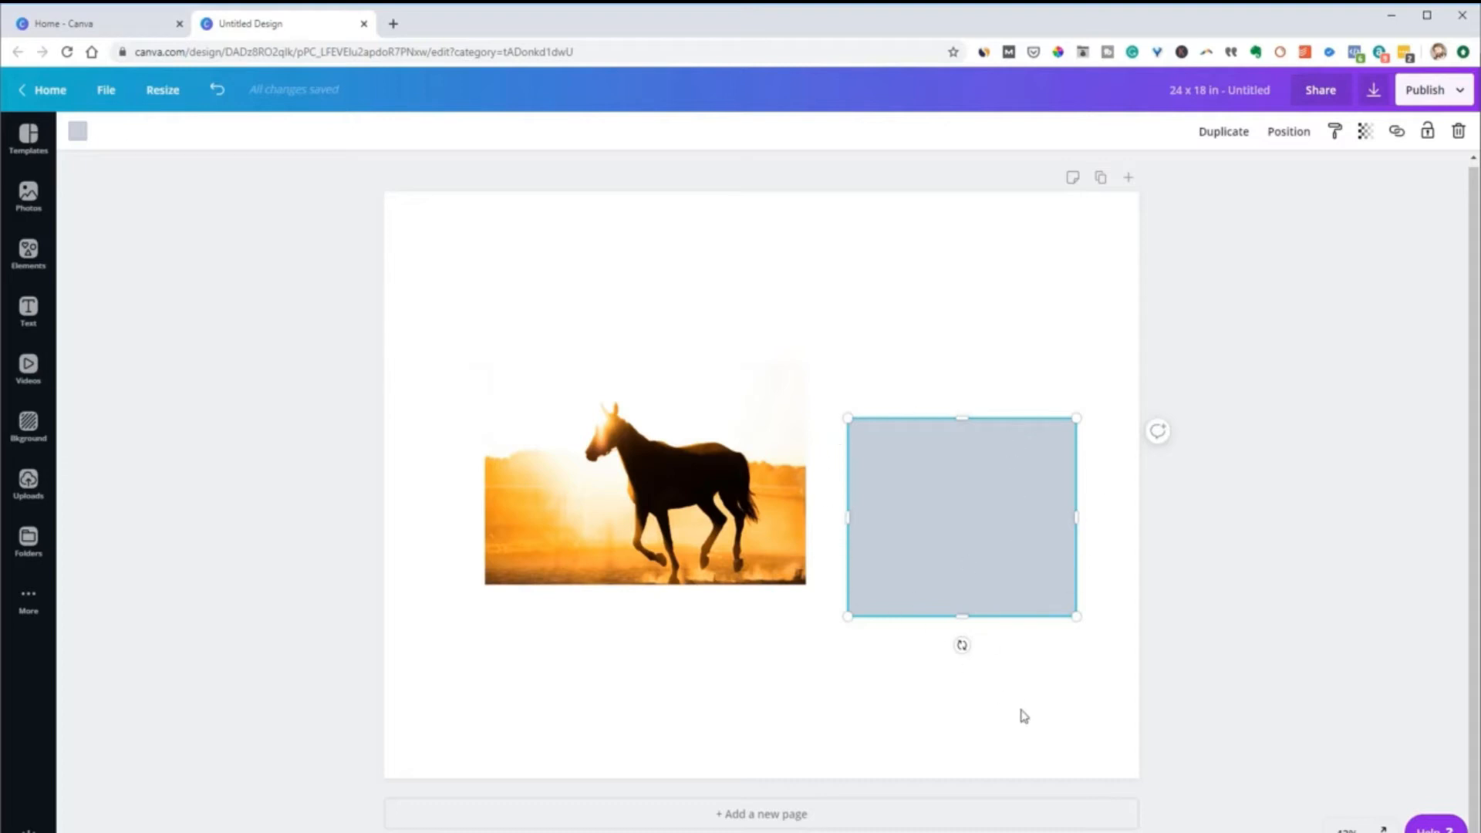
left_click_drag(984, 567, 991, 535)
Move the horse photo up and to the left, and try rotating it with its rotation handle
left_click(710, 549)
left_click_drag(710, 532, 668, 498)
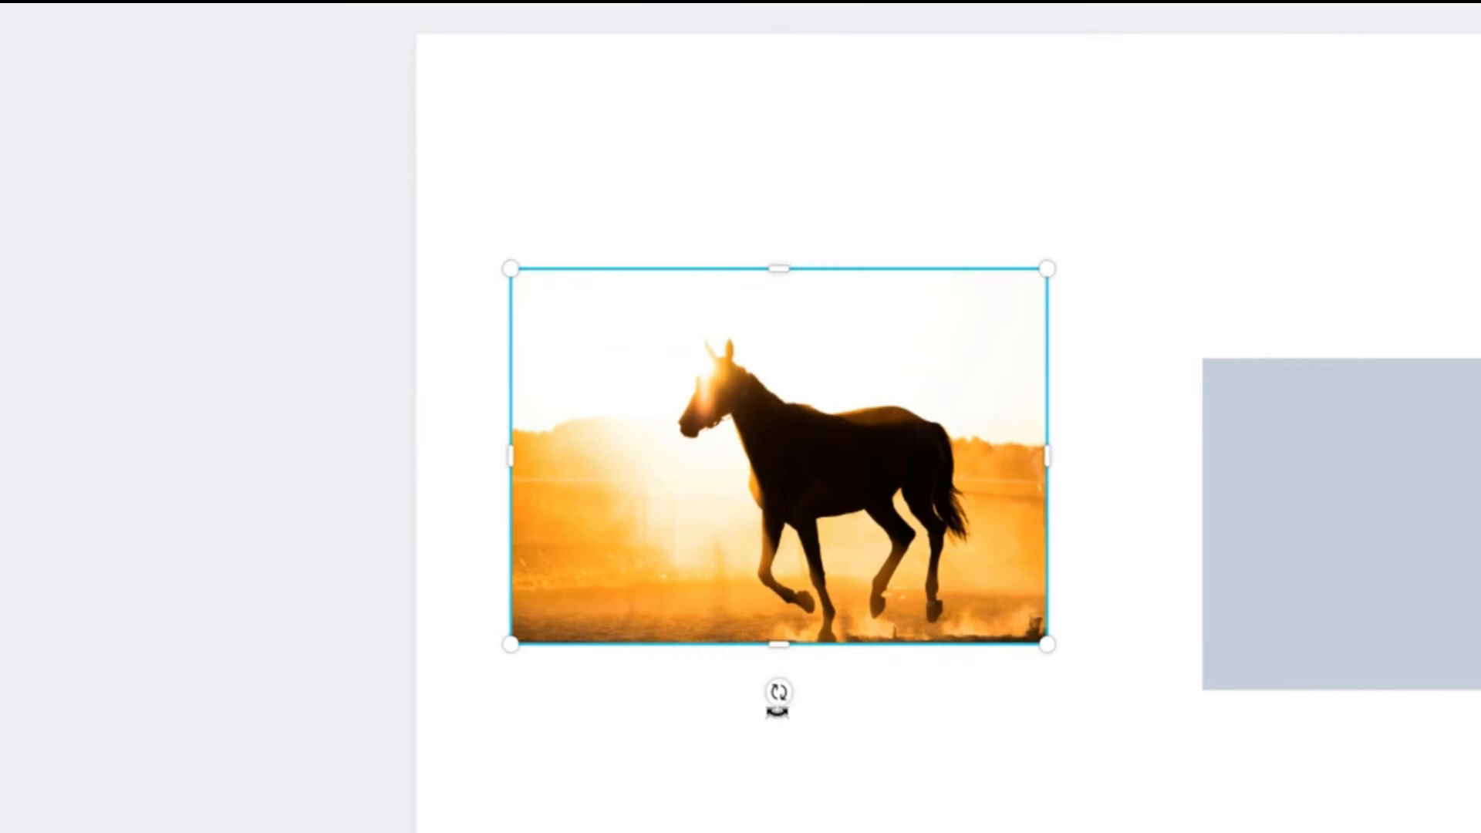
left_click_drag(779, 692, 790, 734)
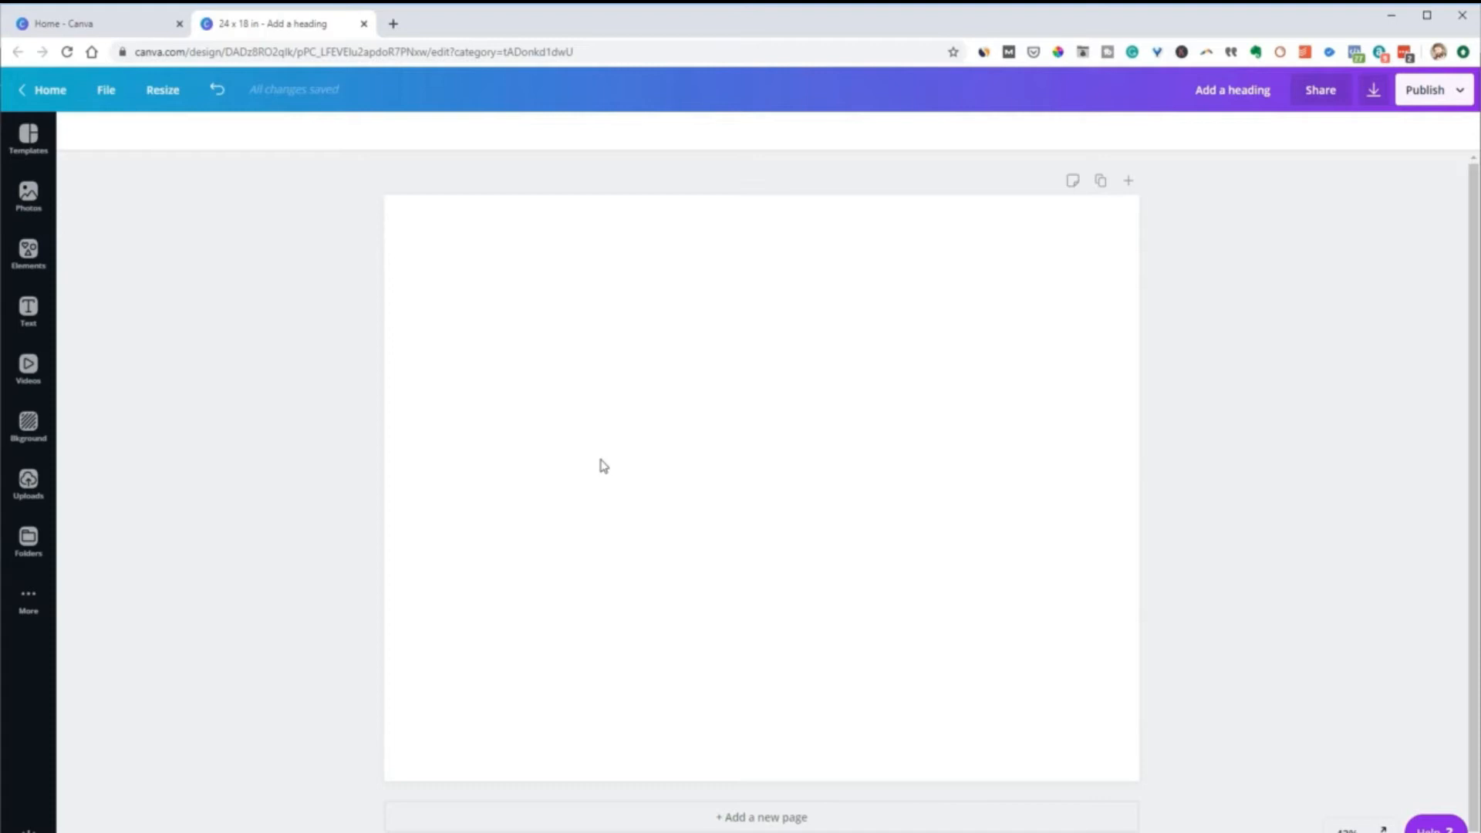
Find the full Lines collection among the elements and add the plain solid line to the blank page
left_click(36, 269)
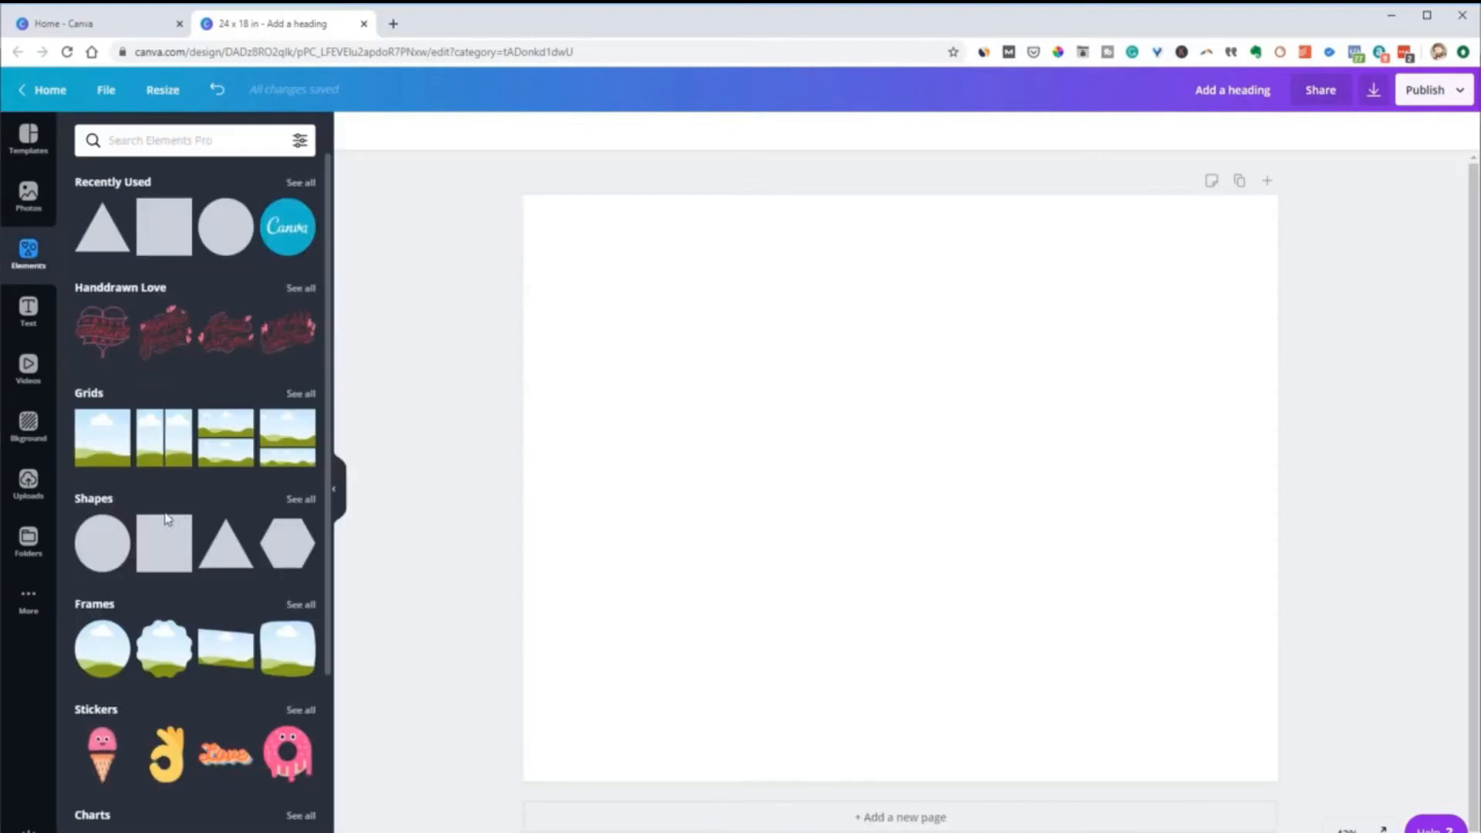
scroll(164, 532, "down", 5)
scroll(154, 710, "down", 1)
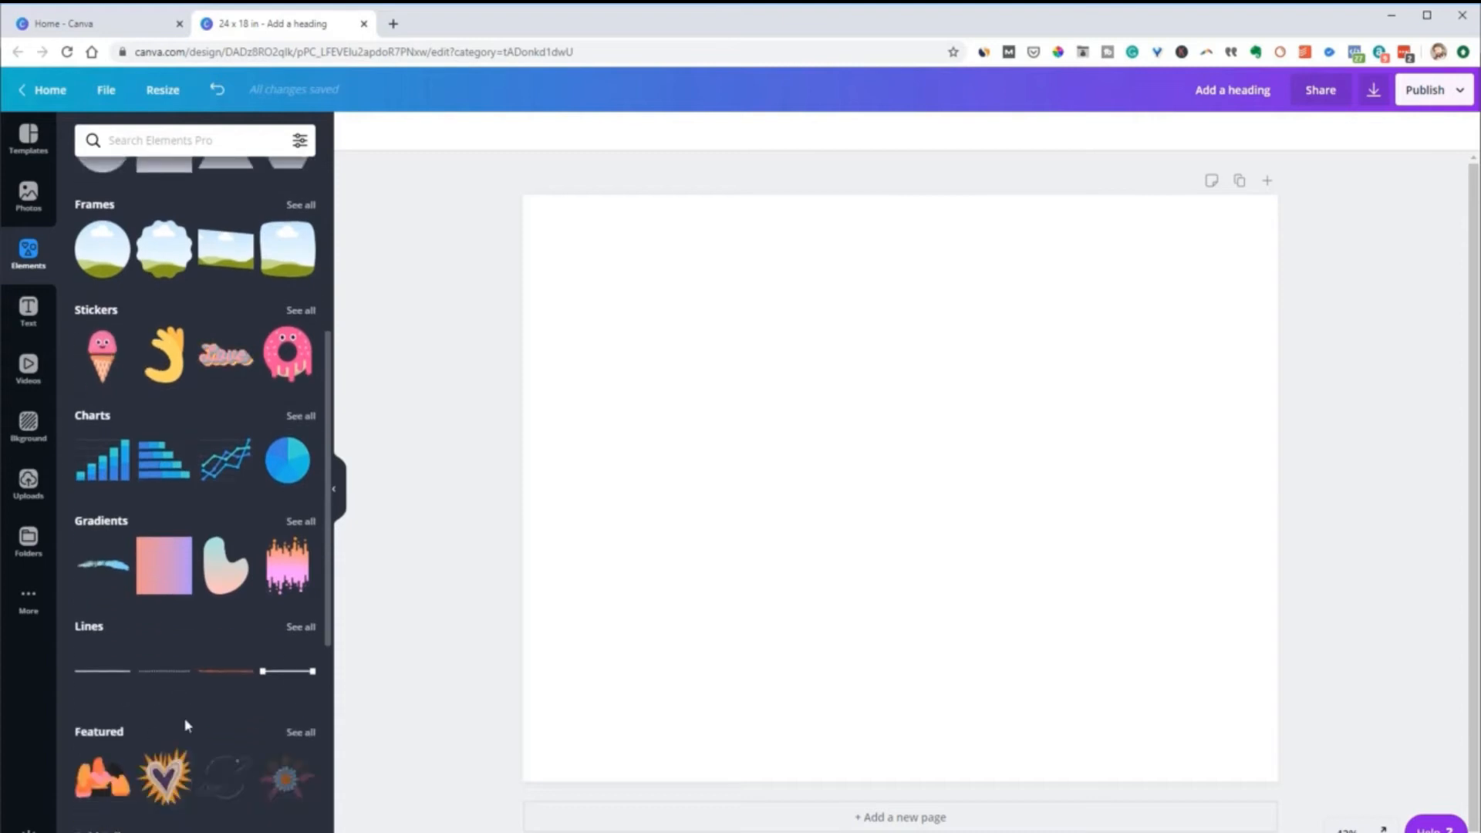
left_click(301, 625)
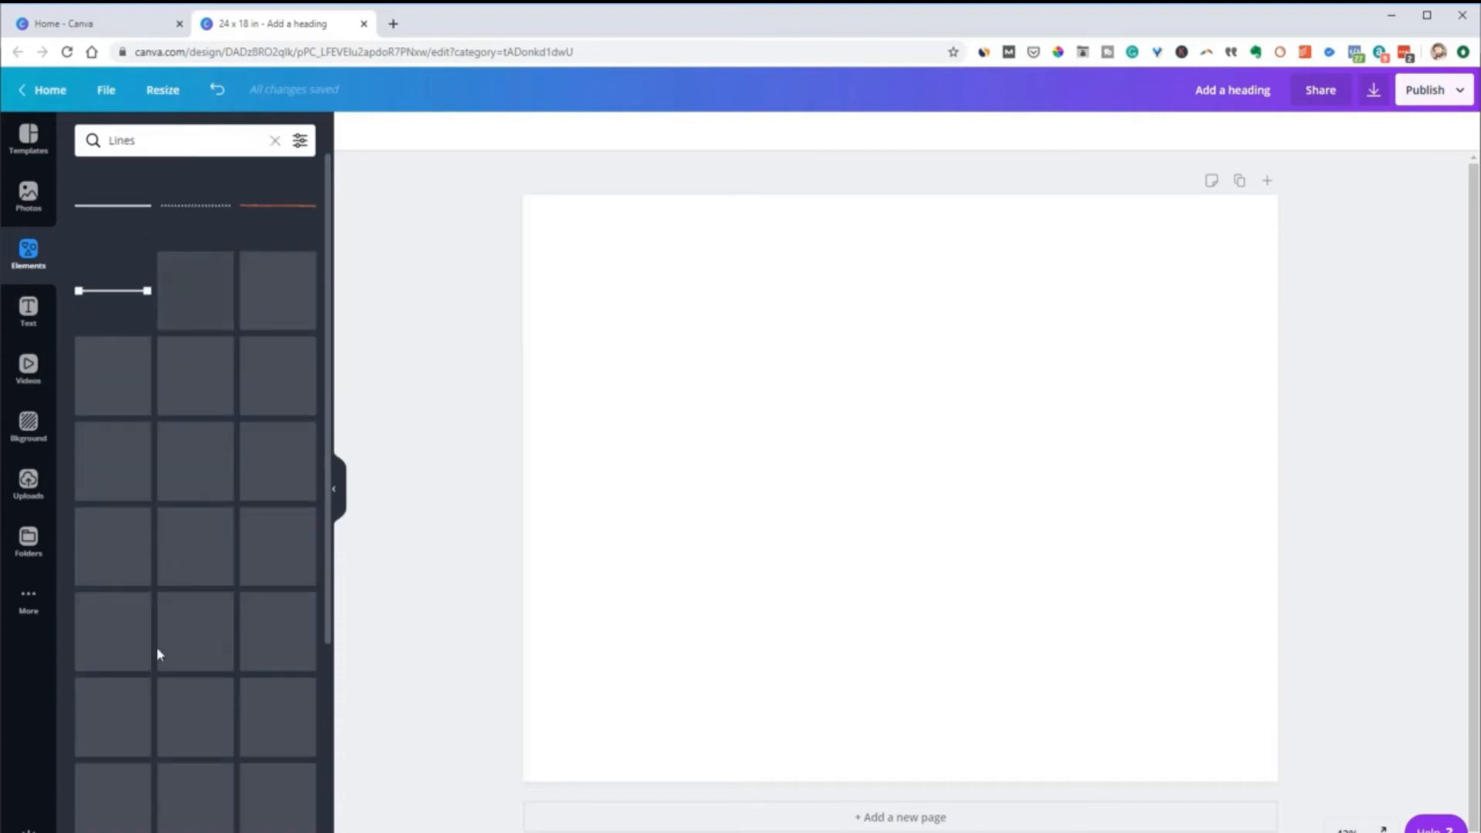
left_click(109, 231)
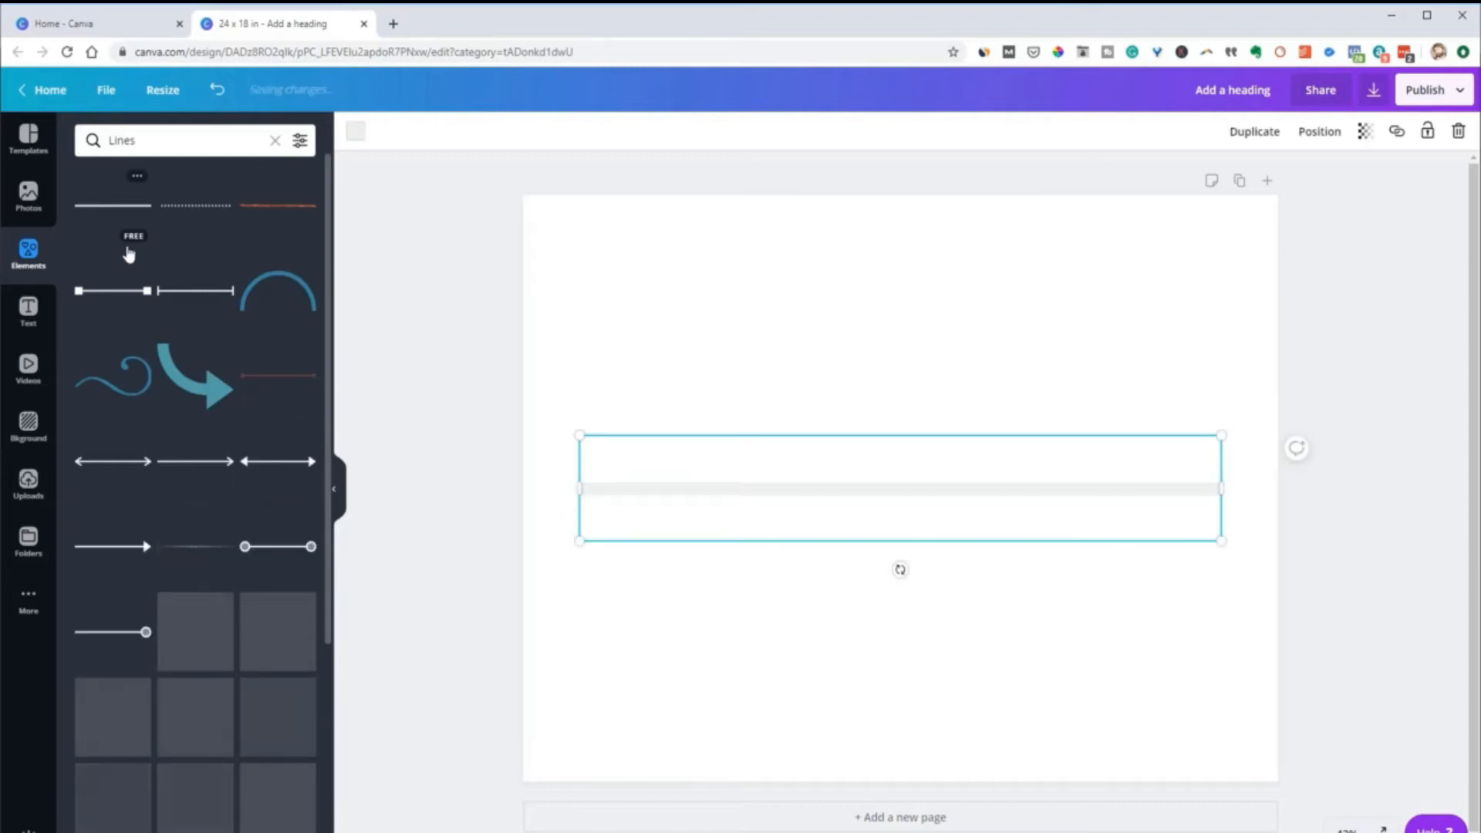
left_click(402, 334)
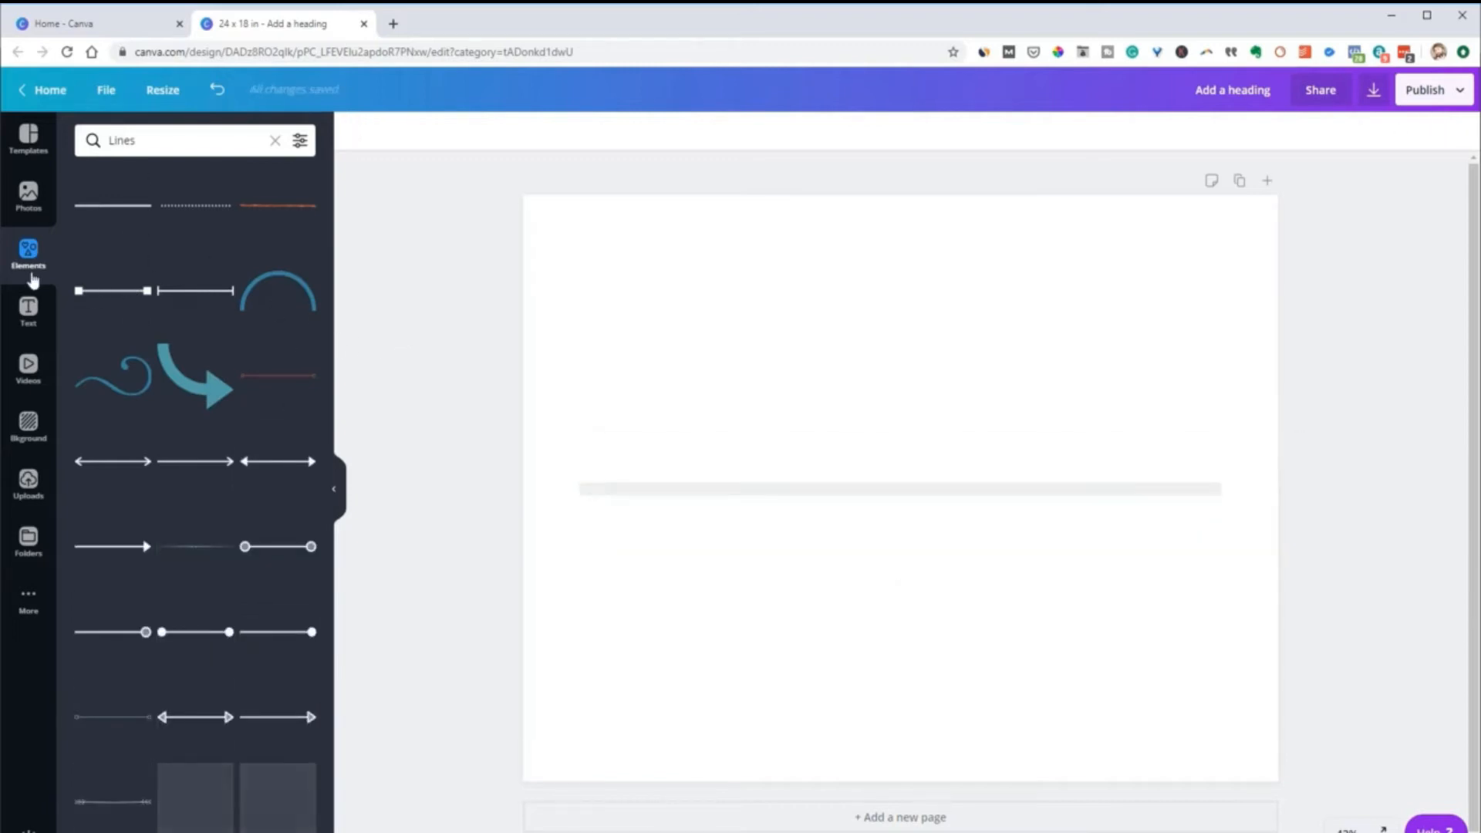
Add a heading text box to the page over the horizontal line
left_click(28, 326)
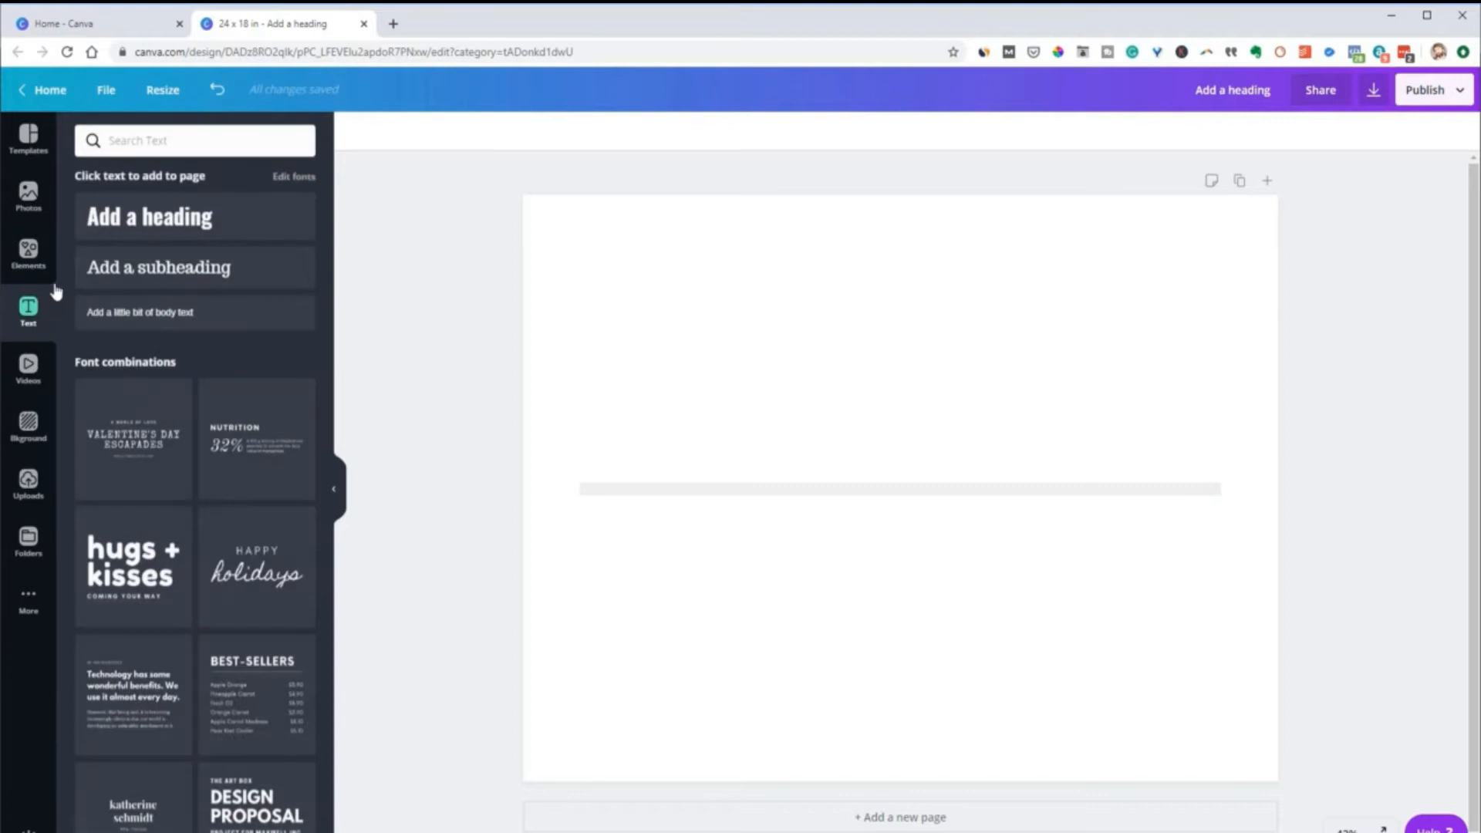
left_click(146, 223)
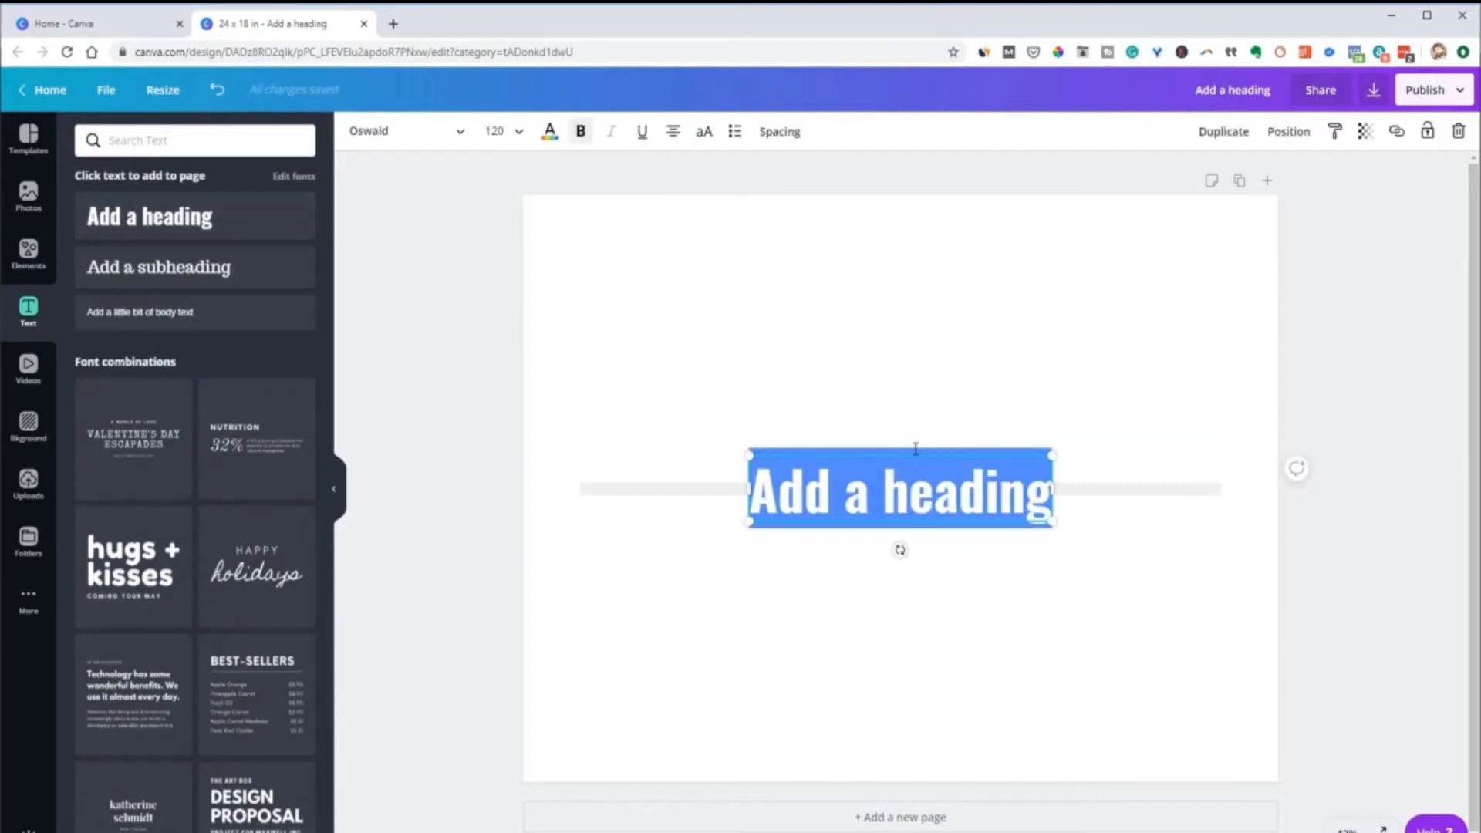
Move the heading above the grey line, underline its text, and remove the underline again
left_click_drag(913, 447, 844, 300)
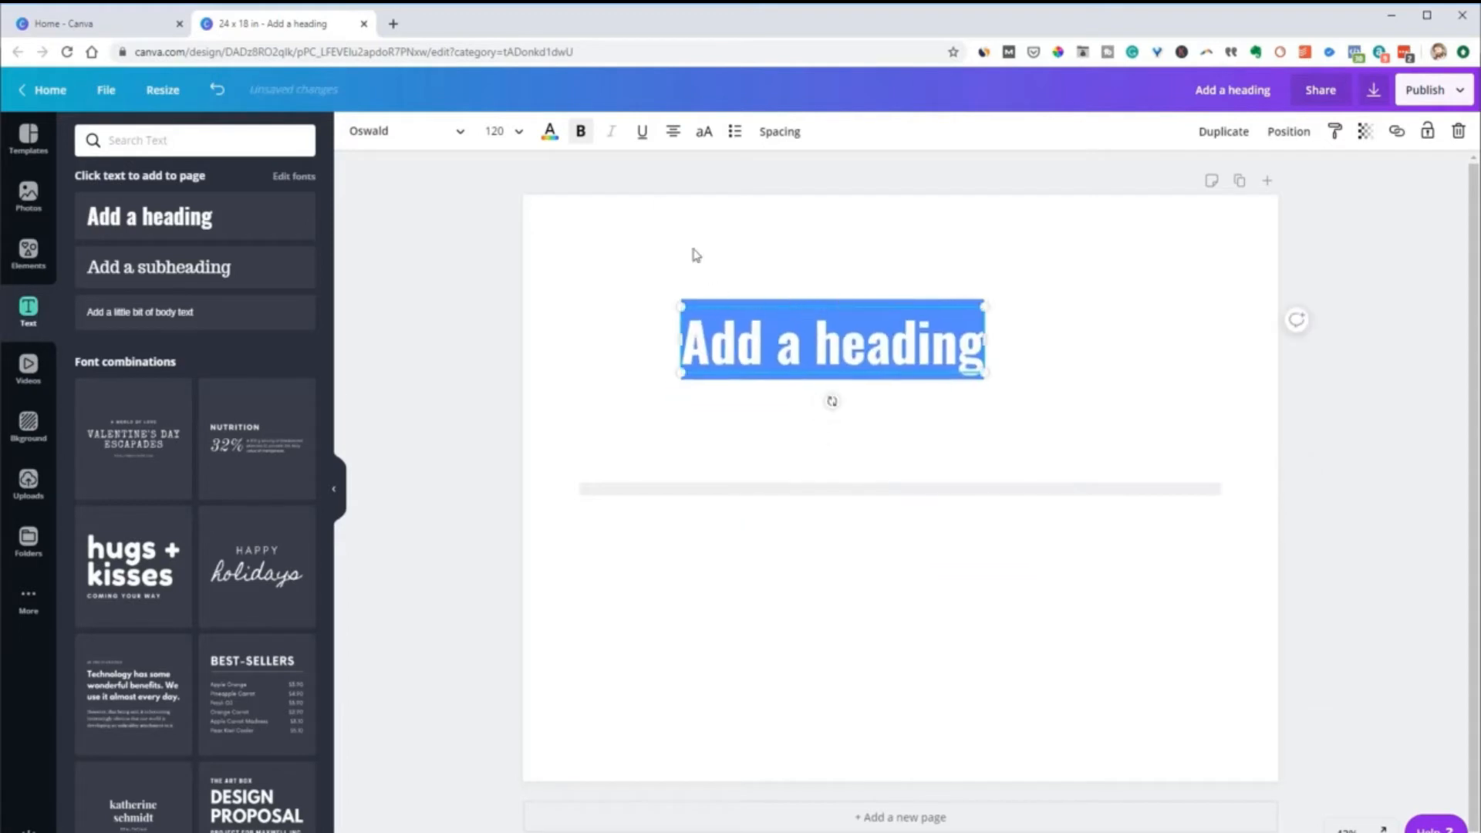
left_click(643, 133)
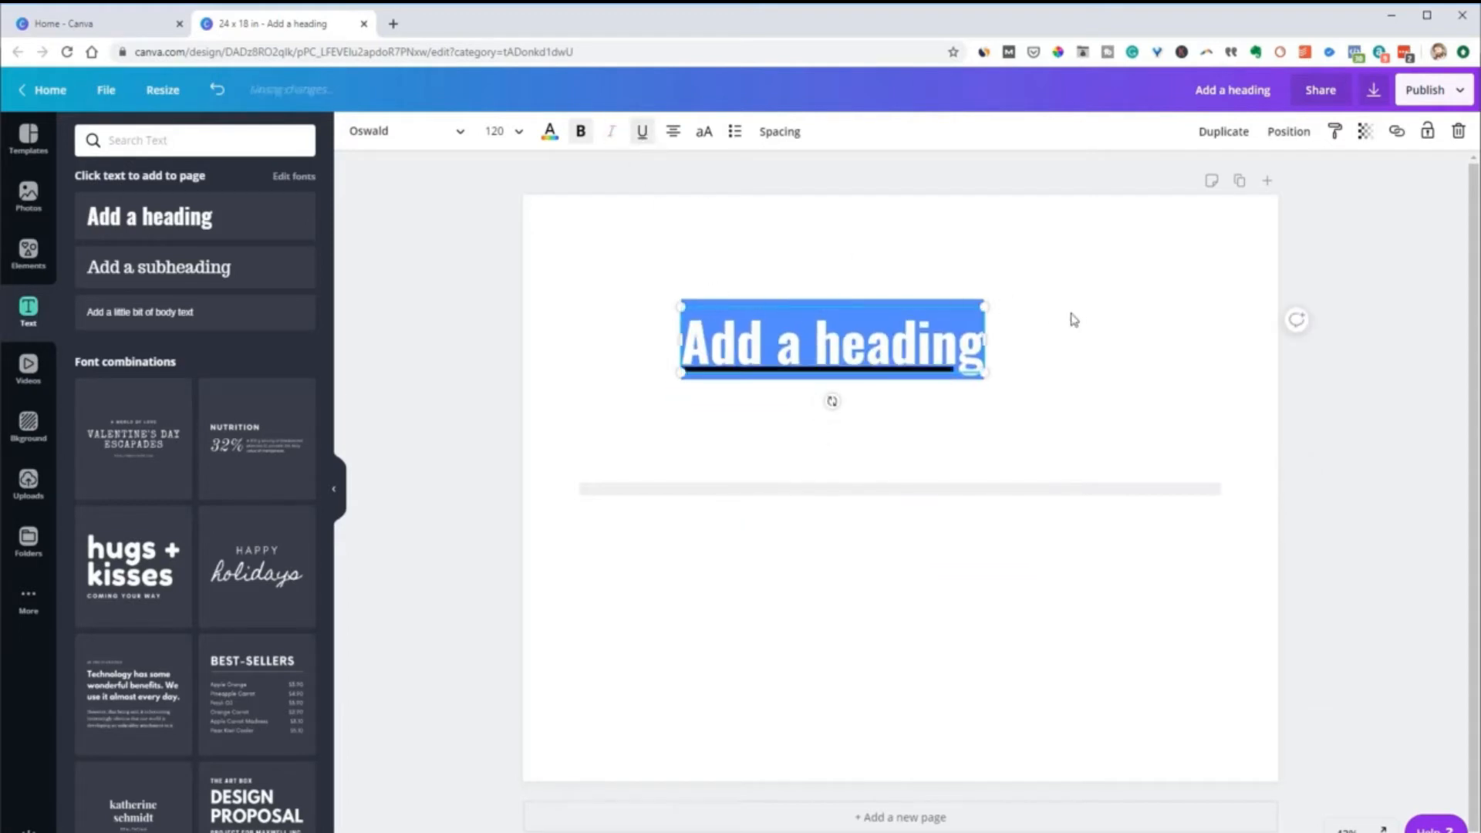
left_click(1074, 311)
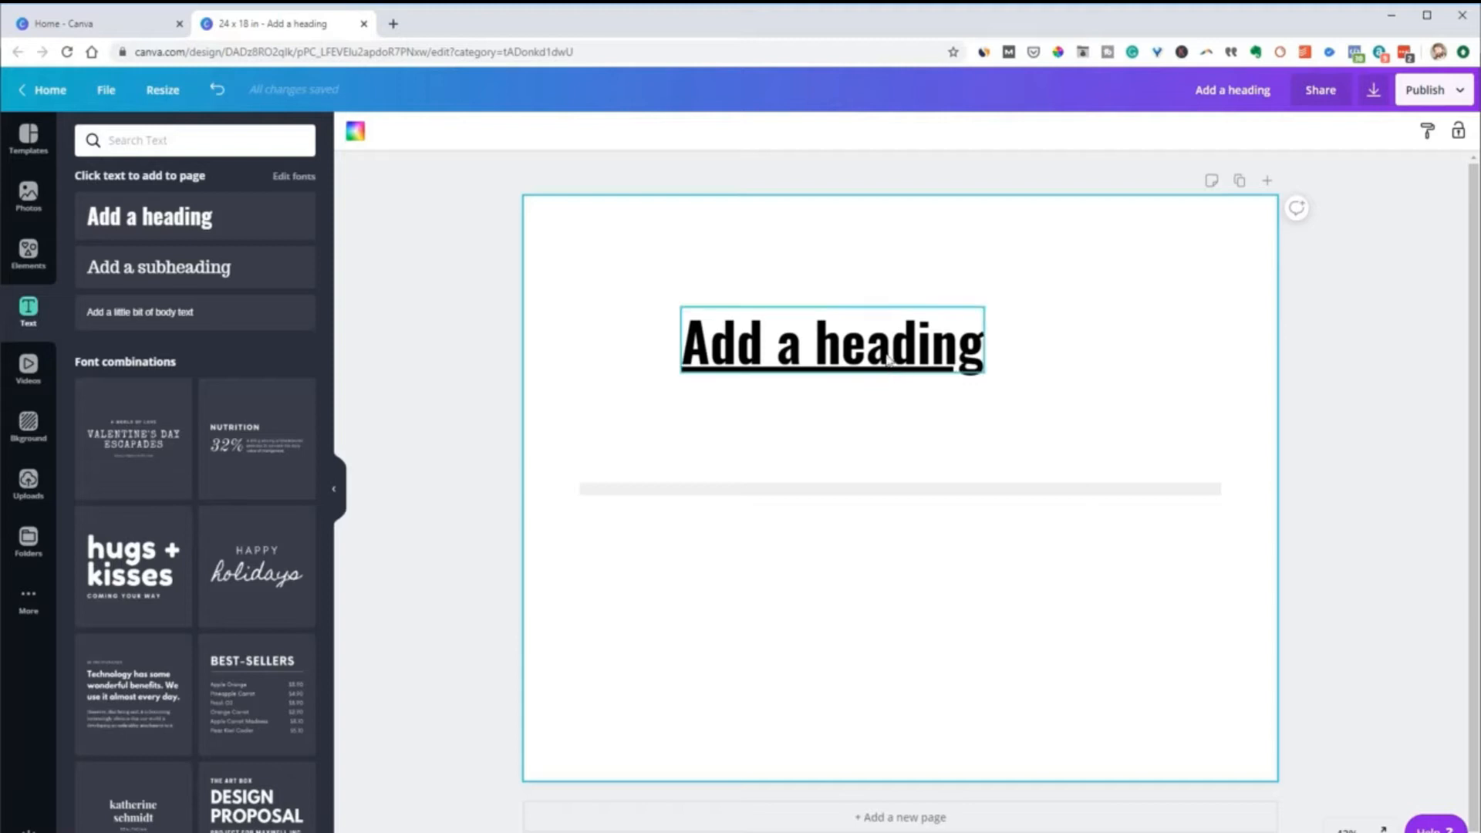
left_click(790, 347)
left_click(643, 132)
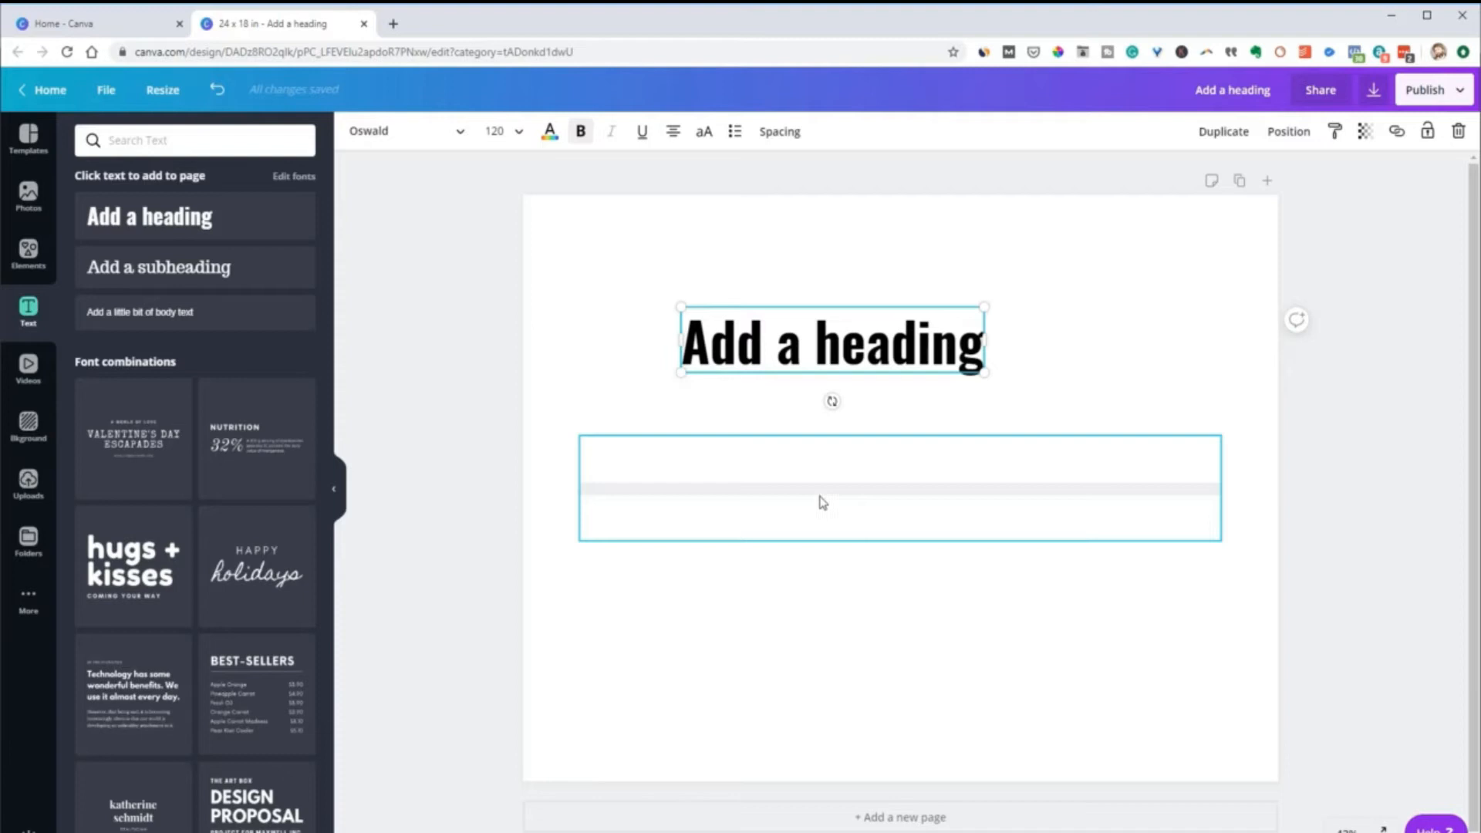
Move the grey line directly beneath the heading and scale it down to match the heading's width
left_click(822, 502)
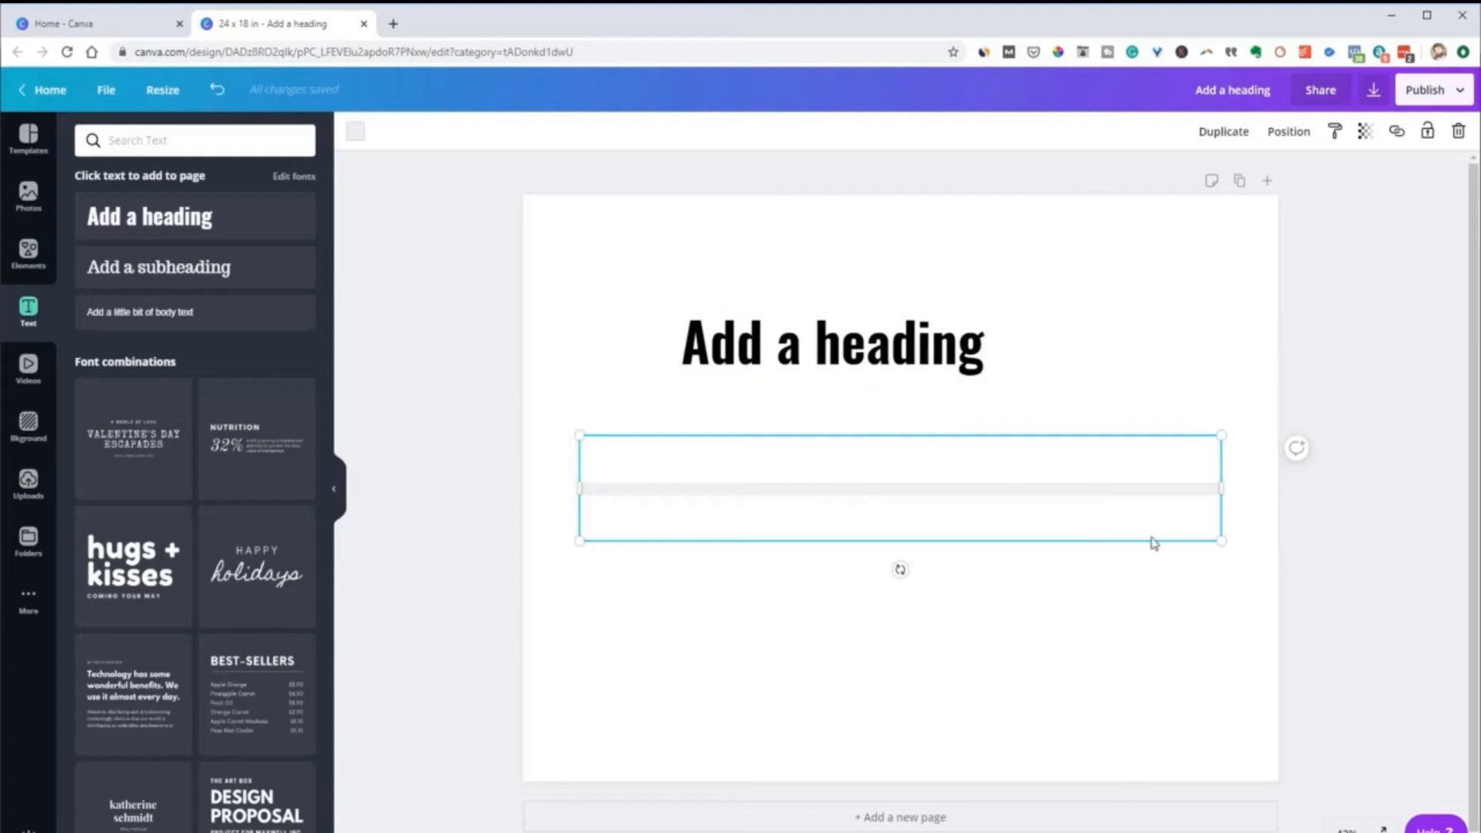
left_click_drag(789, 462, 864, 405)
left_click_drag(1290, 479, 989, 432)
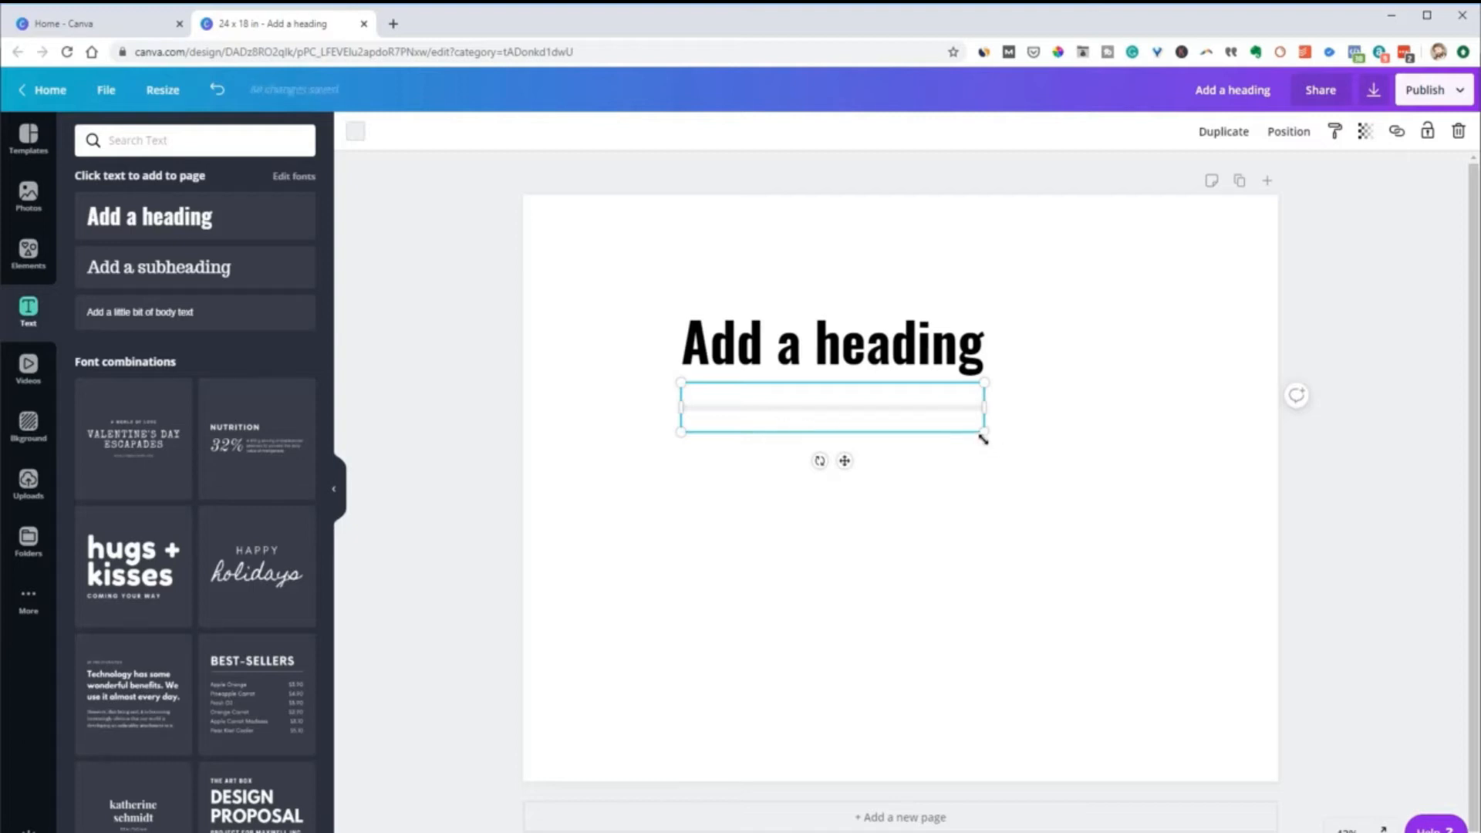
Scale the line larger and smaller, leaving it thick, starting before the heading and extending past the page's right edge
left_click_drag(1057, 499, 1283, 654)
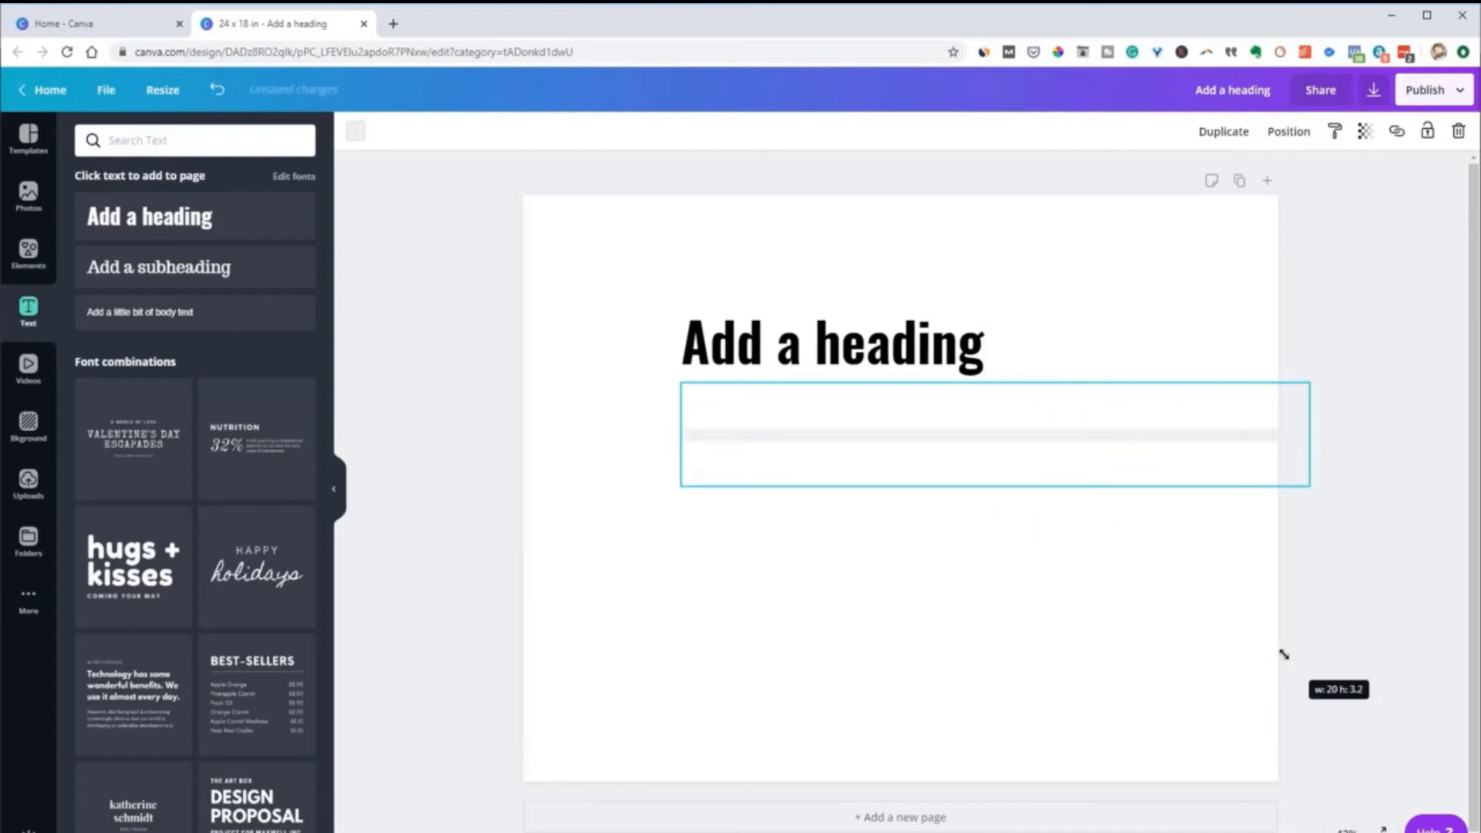
left_click_drag(1259, 642, 965, 507)
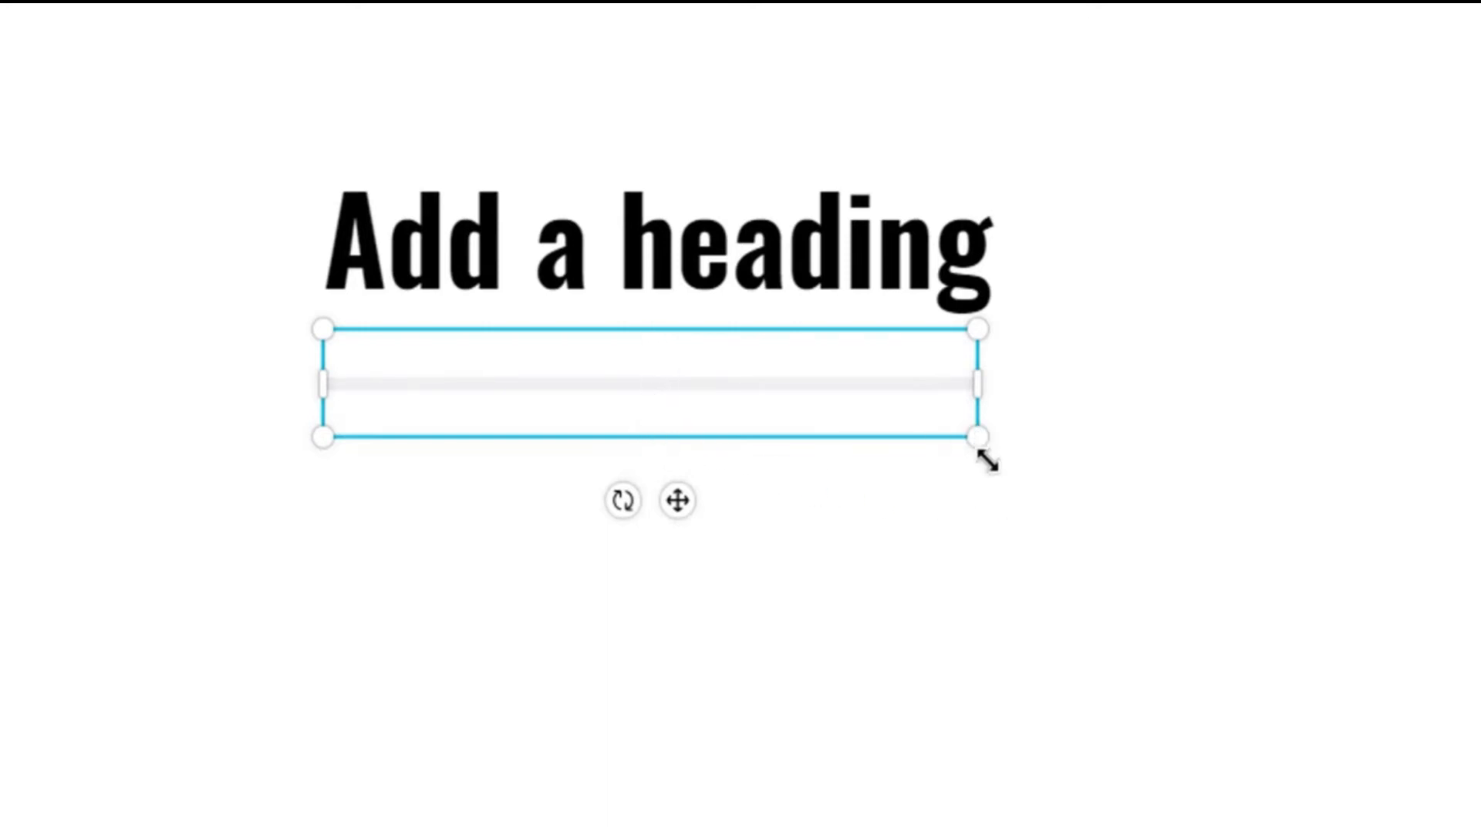
left_click_drag(967, 431, 594, 375)
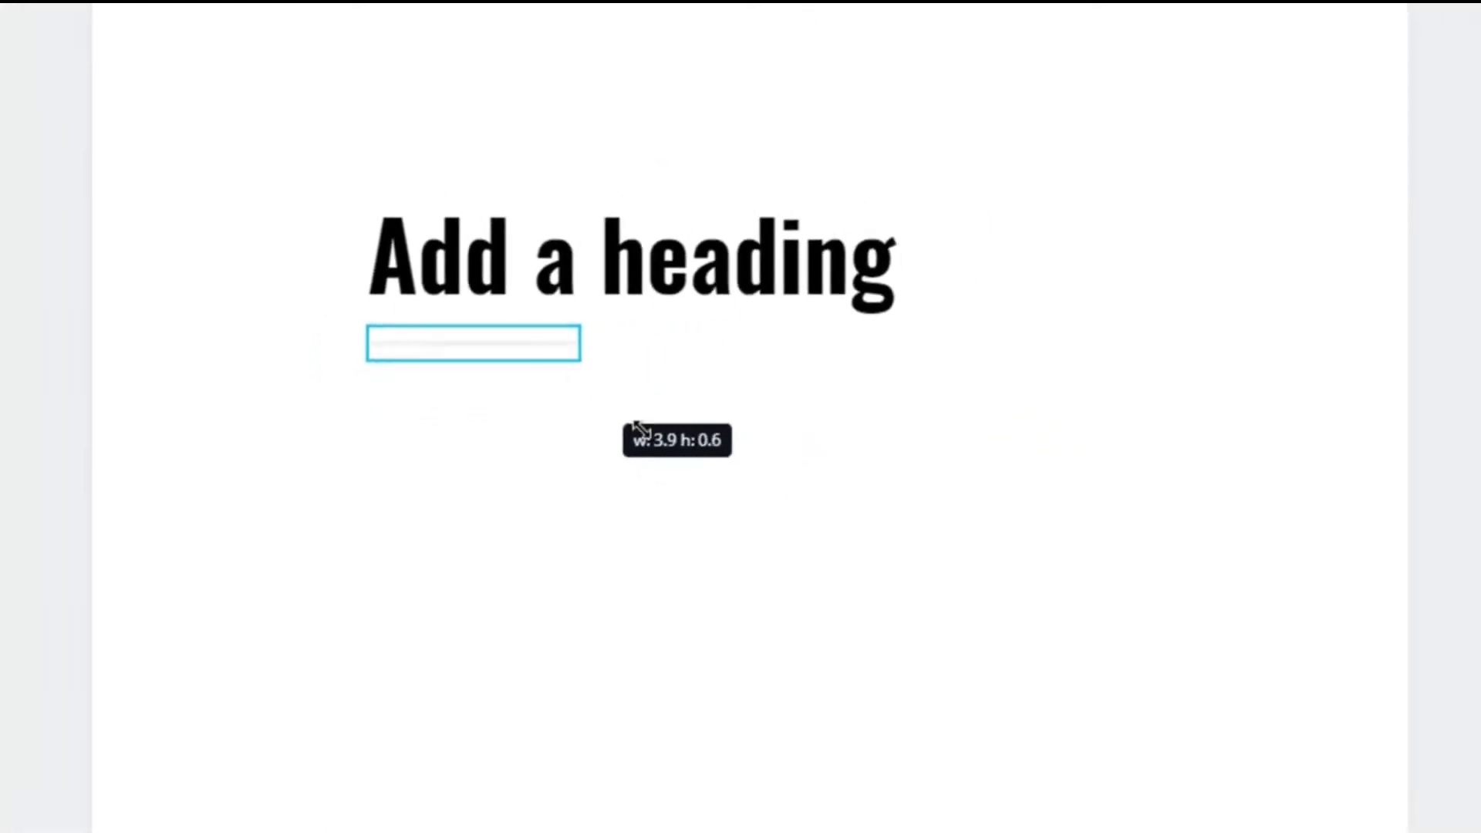
left_click_drag(640, 428, 1412, 725)
left_click_drag(396, 493, 256, 676)
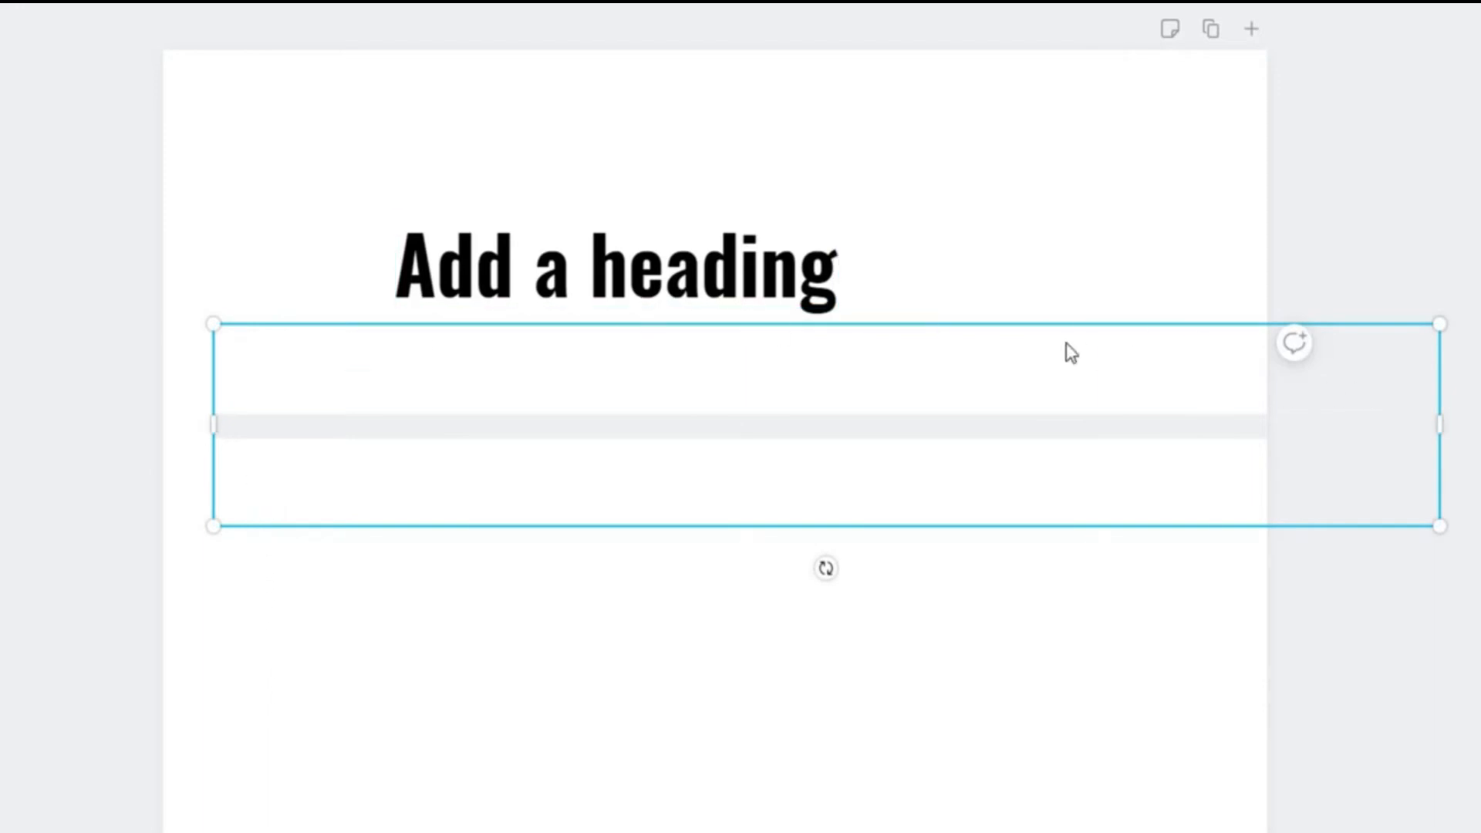
Shorten the thick line from both ends to match the heading's width, and move it slightly lower
left_click_drag(217, 425, 398, 442)
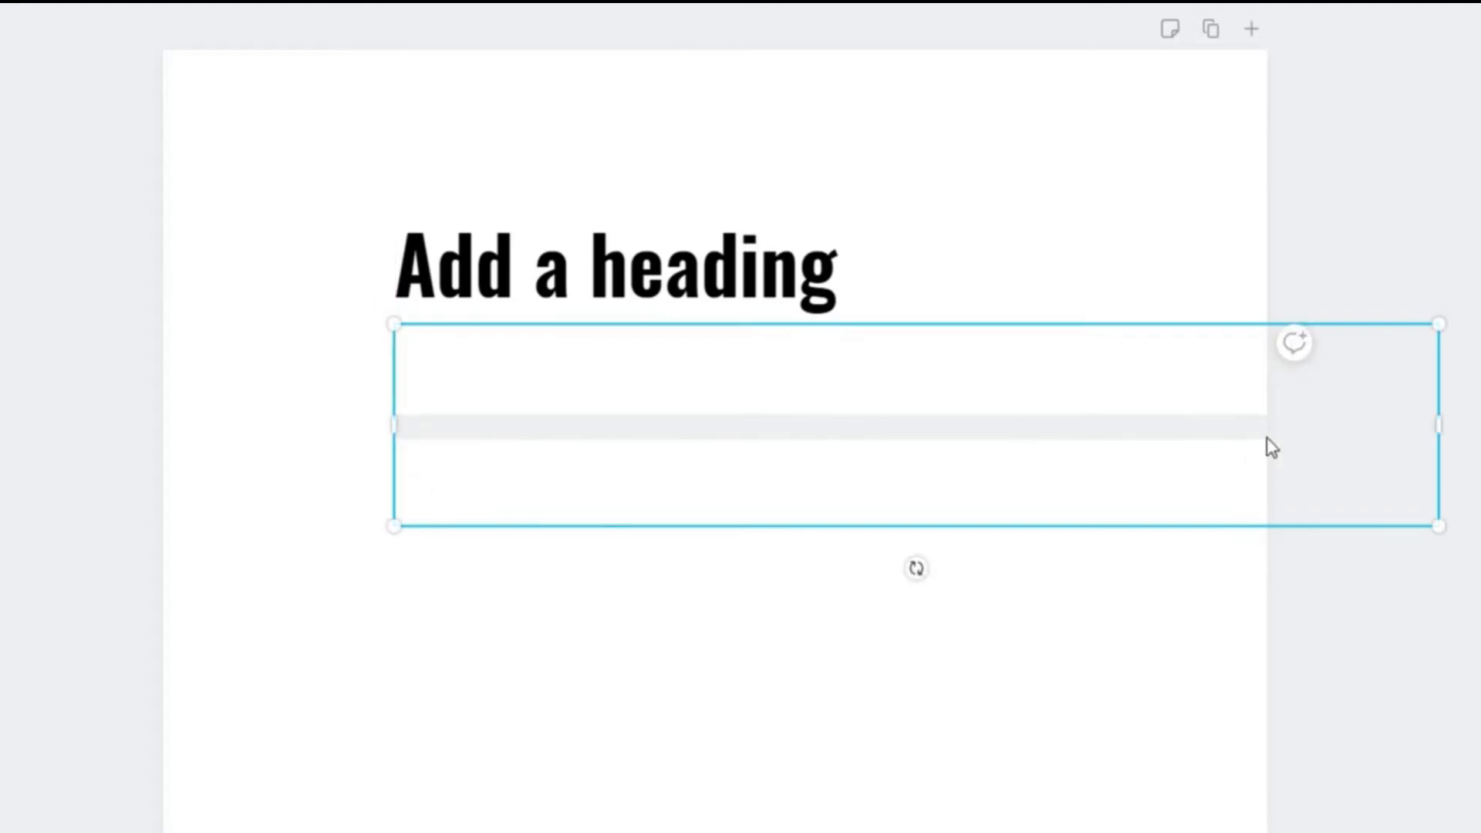
left_click_drag(1366, 423, 814, 413)
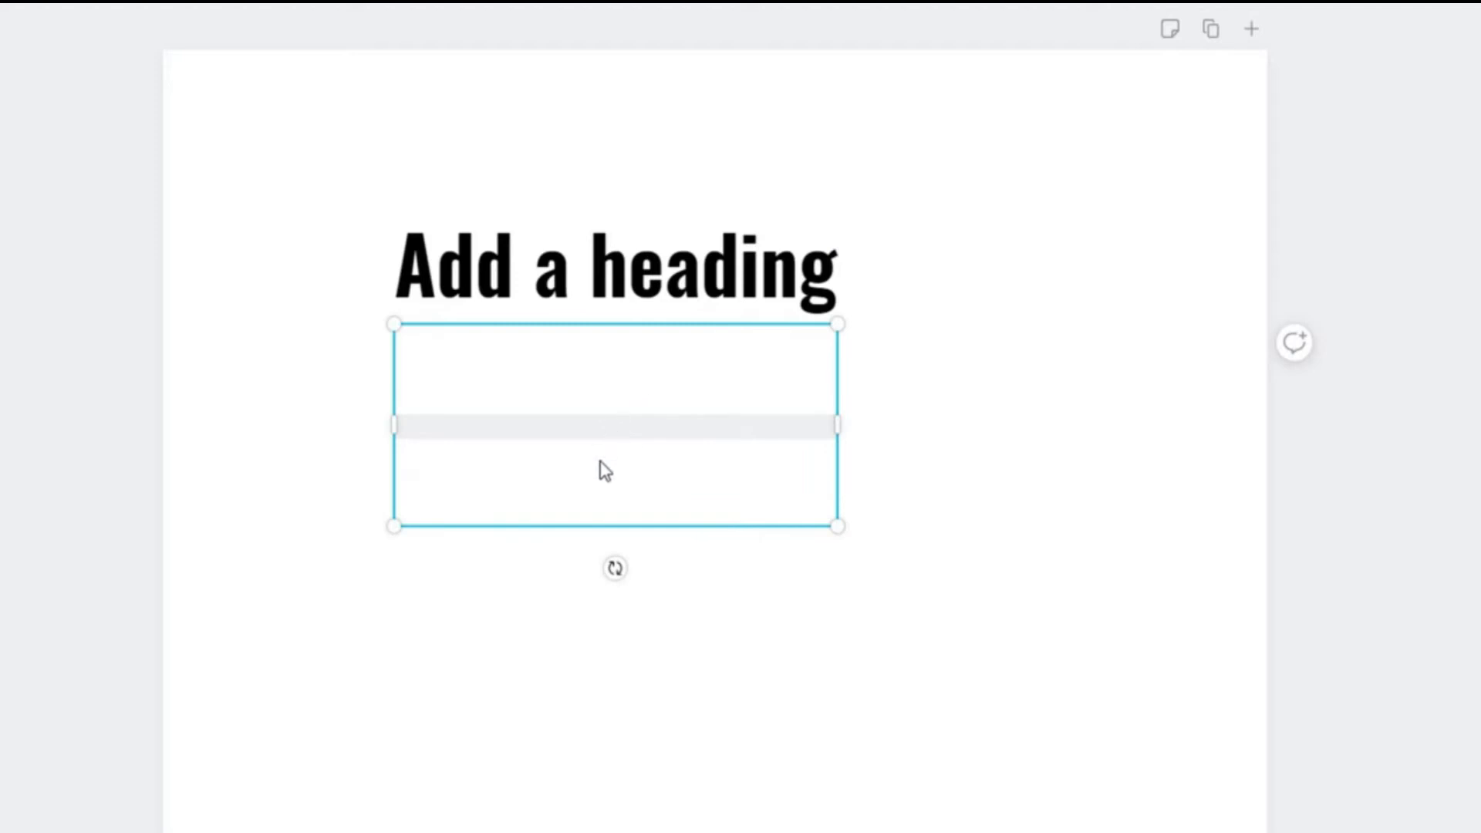
left_click_drag(606, 459, 625, 501)
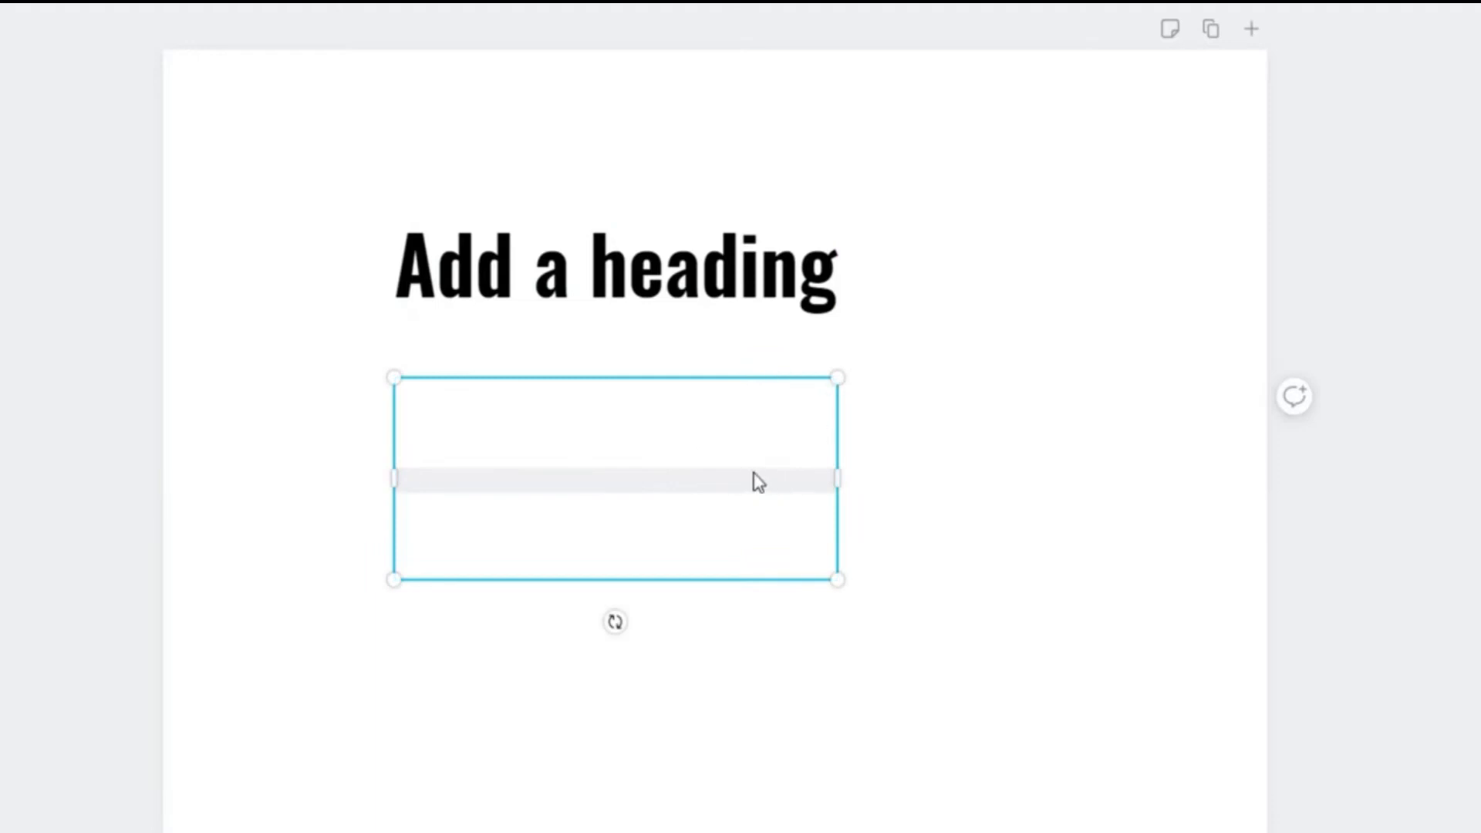
Make the line thinner and place it directly beneath the heading, and shrink it to less than half the heading's width
left_click_drag(682, 475, 805, 560)
left_click_drag(628, 622, 623, 386)
left_click(627, 473)
left_click(617, 336)
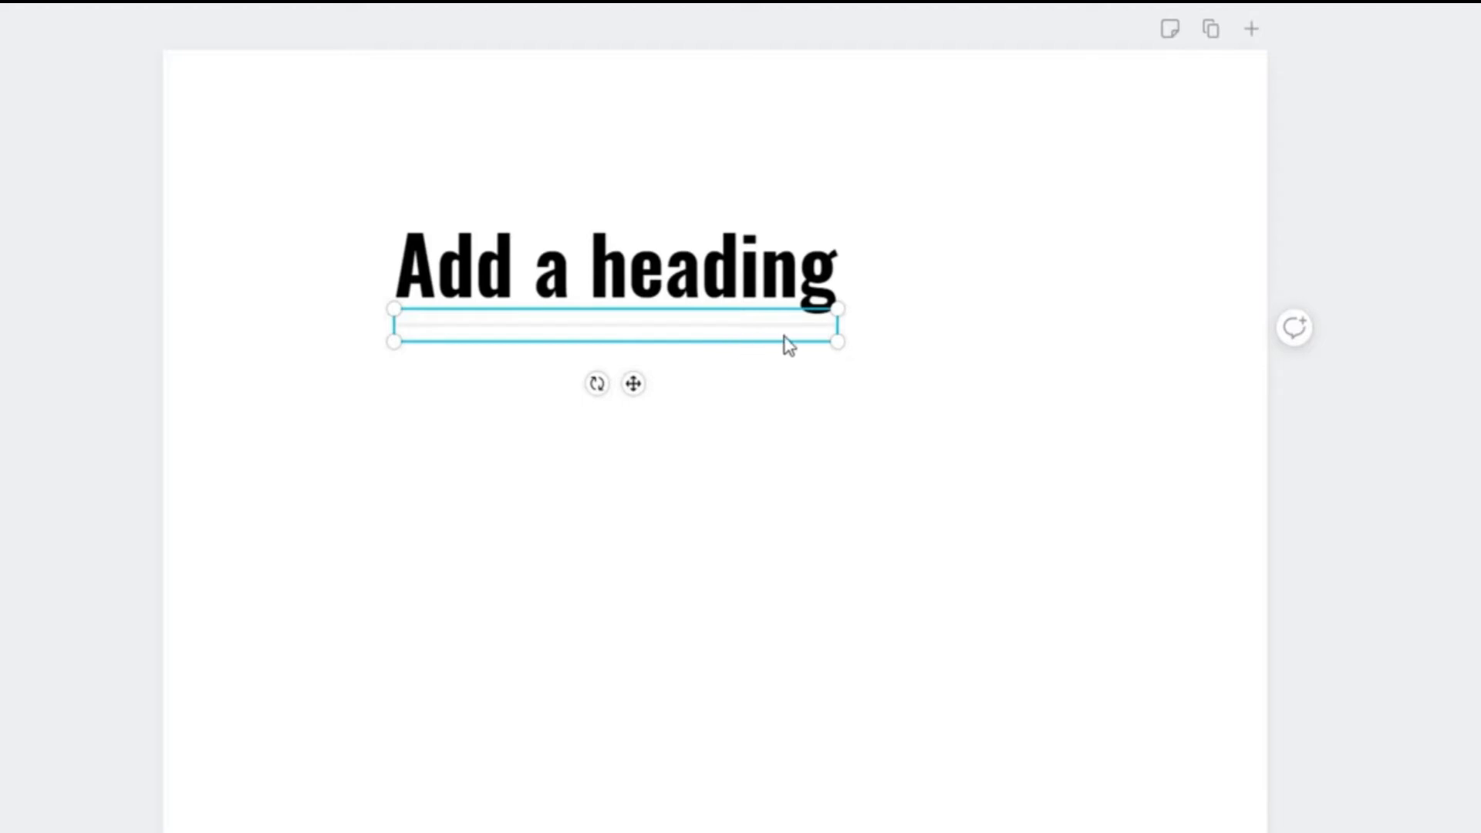
left_click_drag(842, 306, 596, 361)
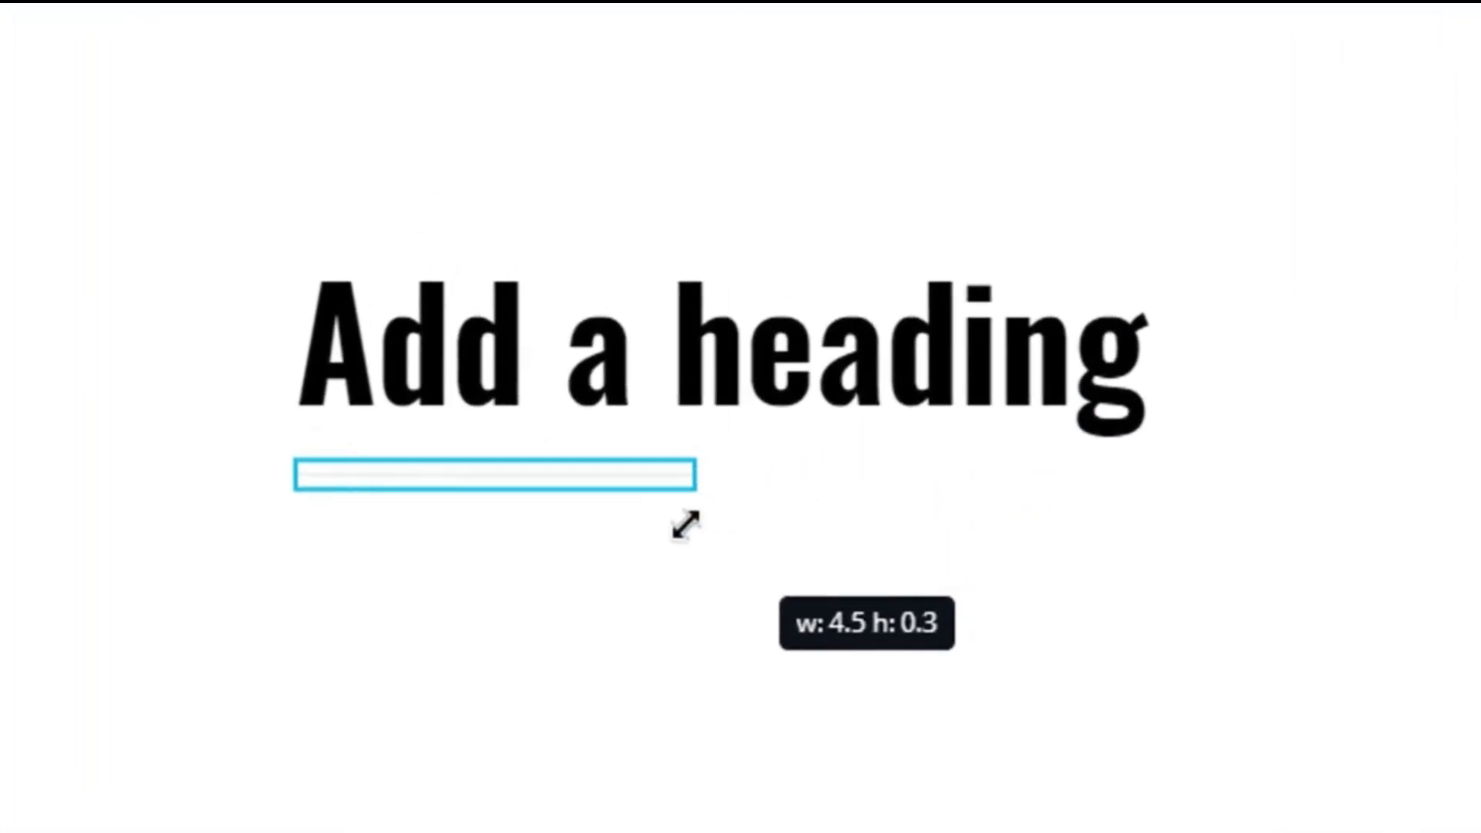
left_click_drag(685, 525, 682, 517)
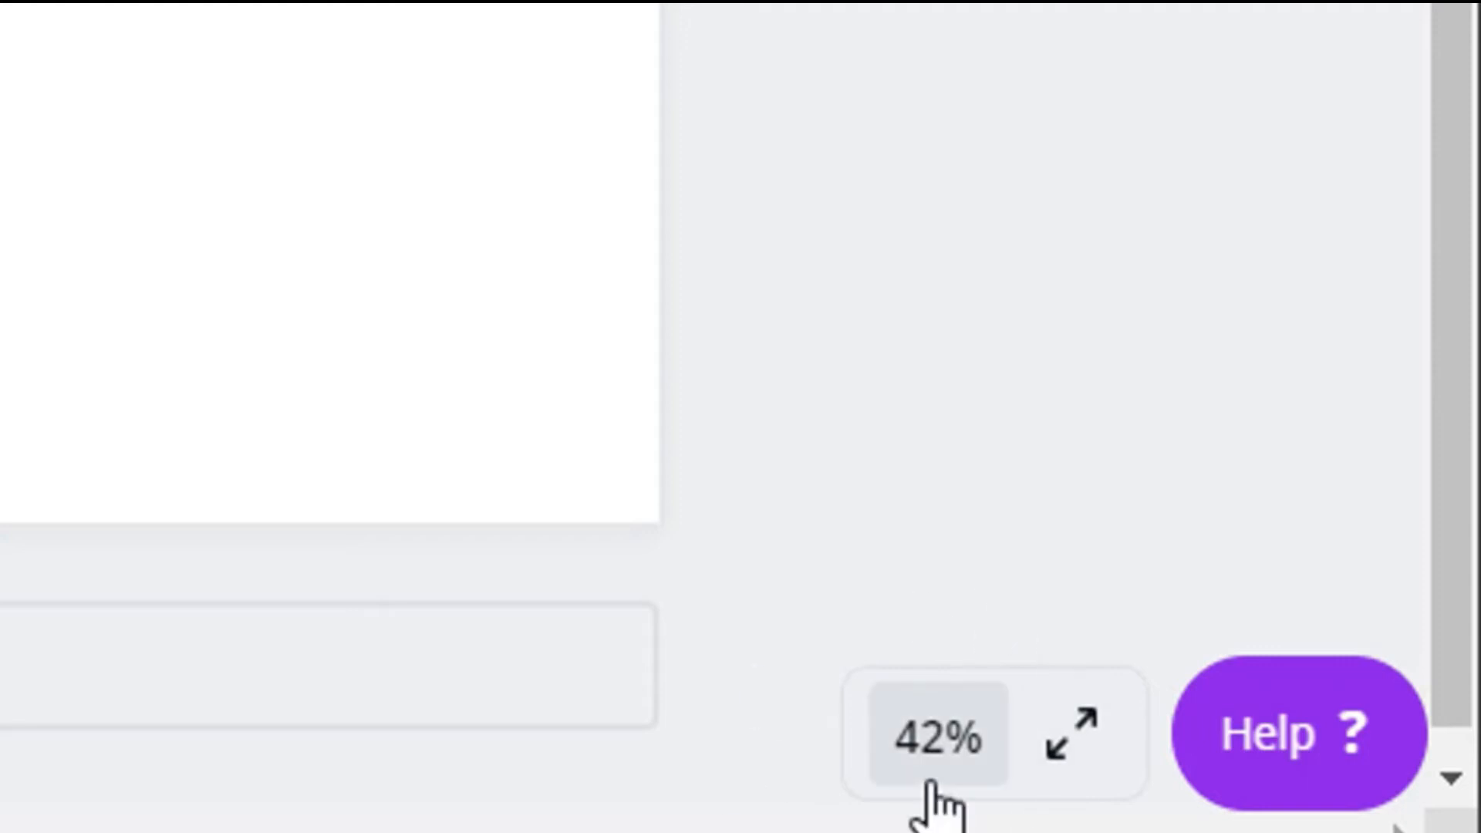
Stretch the line from its corner to match the heading's width, and enlarge it past the heading's end
left_click(939, 748)
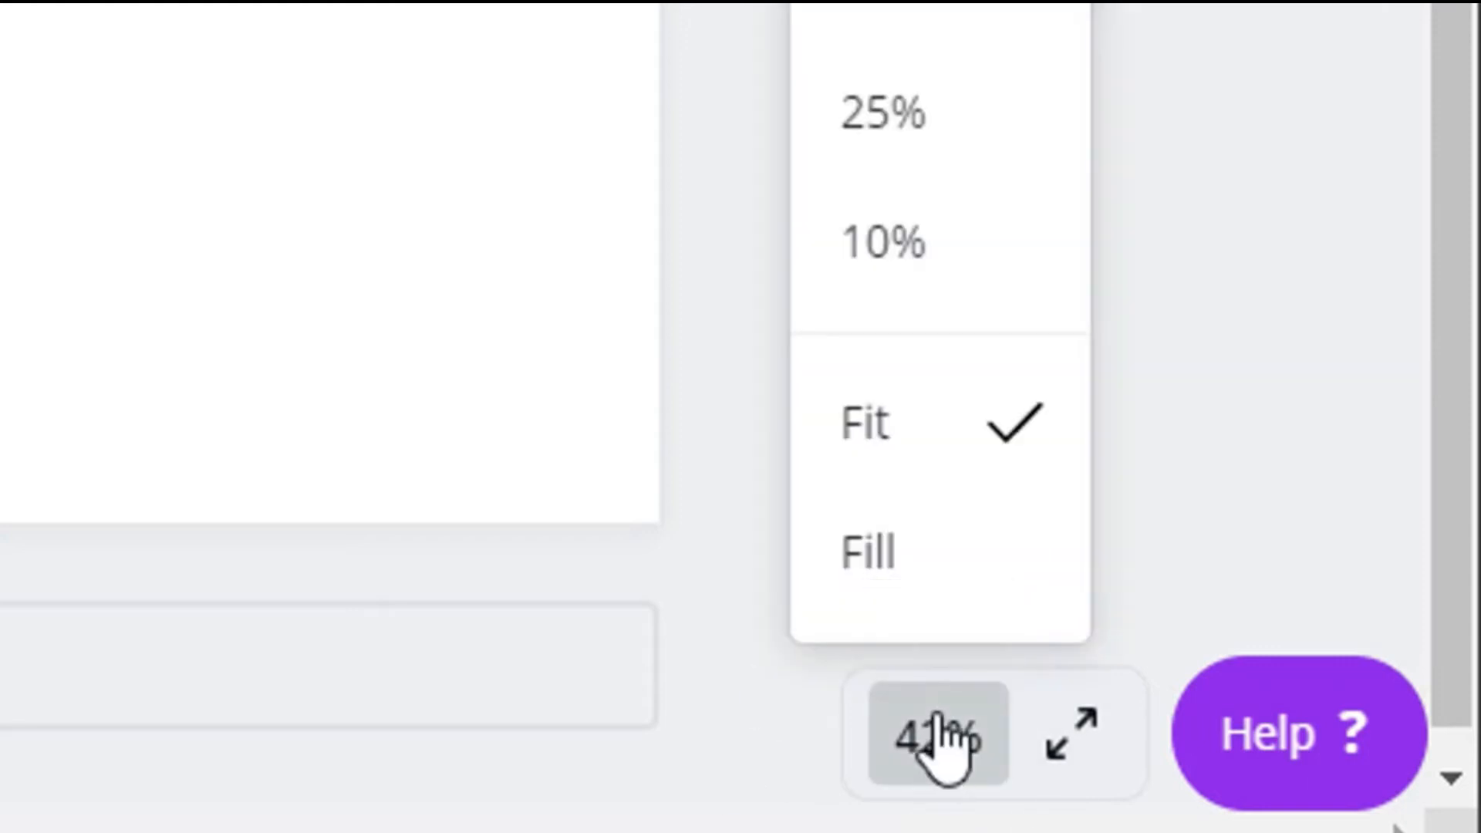
left_click(899, 479)
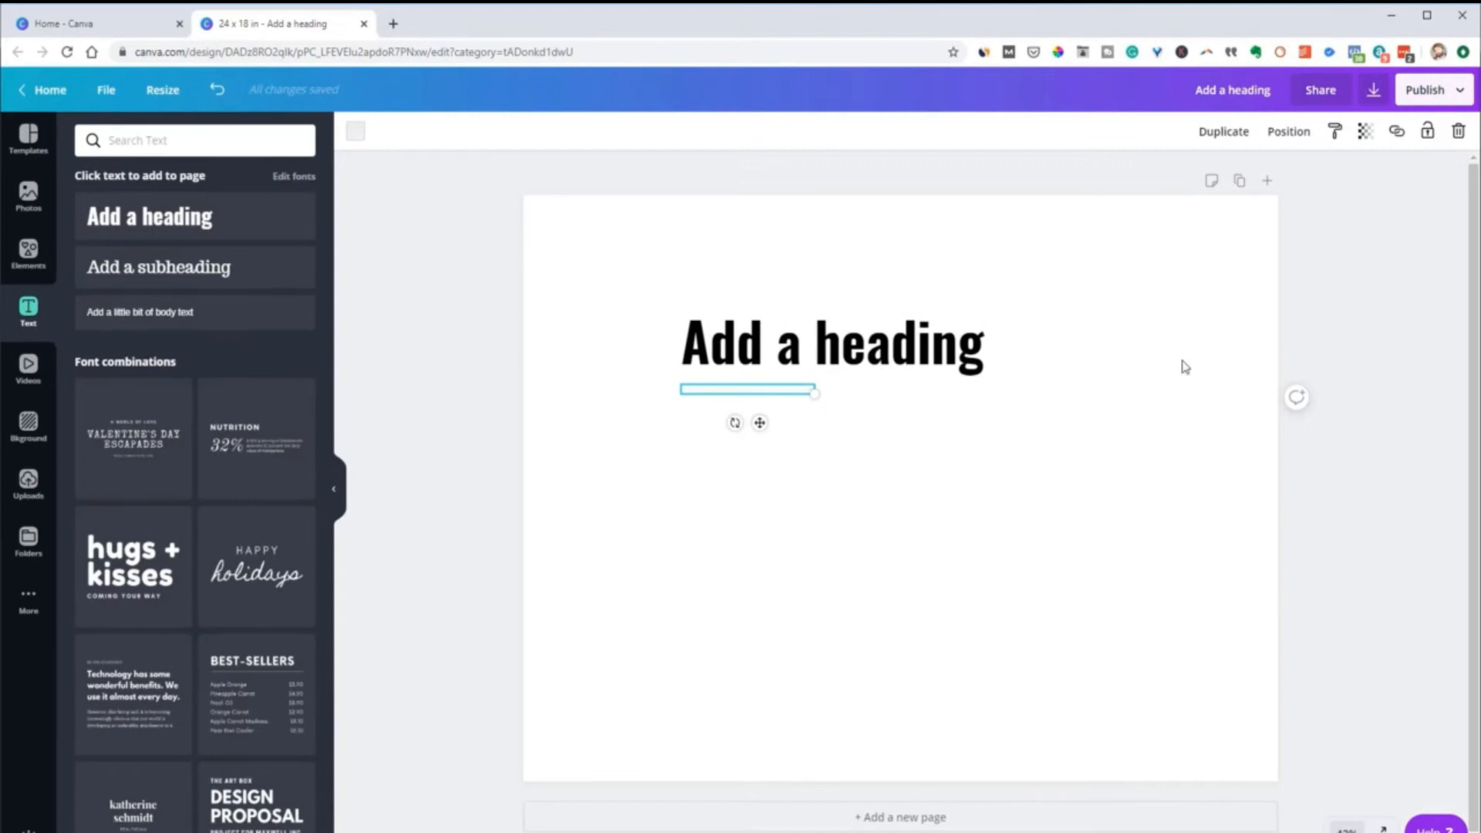
left_click(1347, 828)
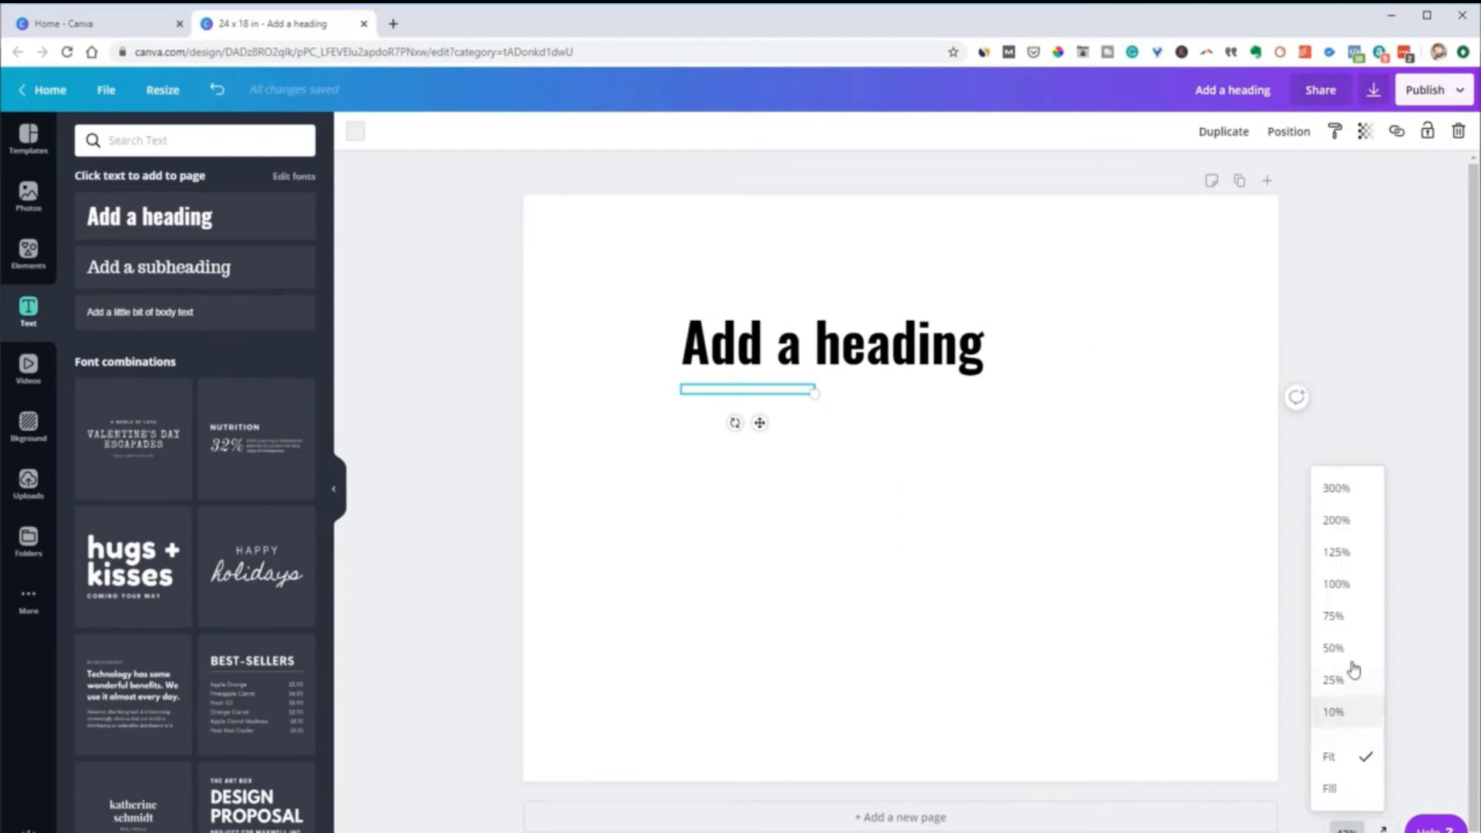
left_click(1336, 586)
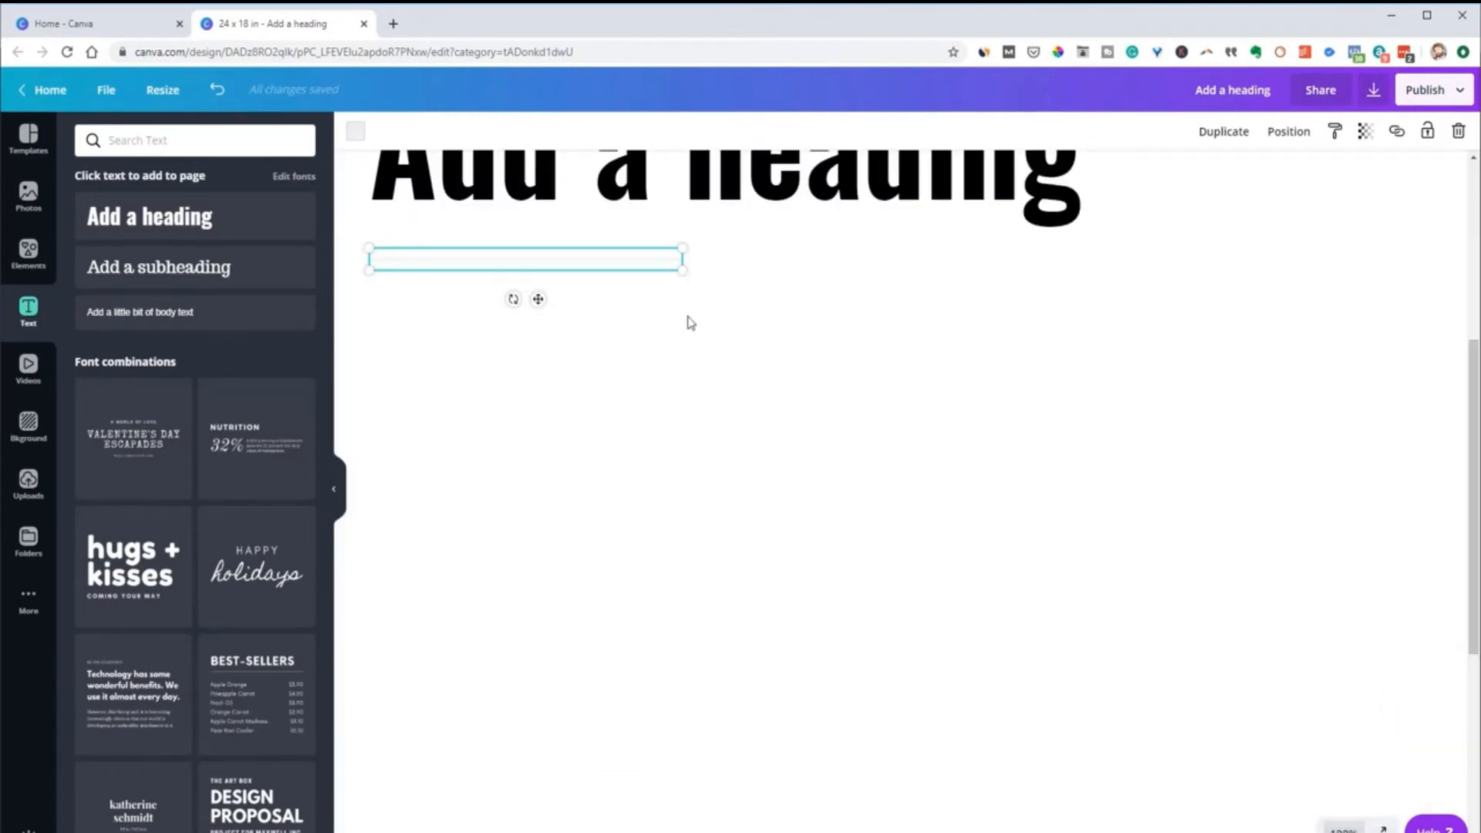
left_click_drag(799, 286, 1080, 317)
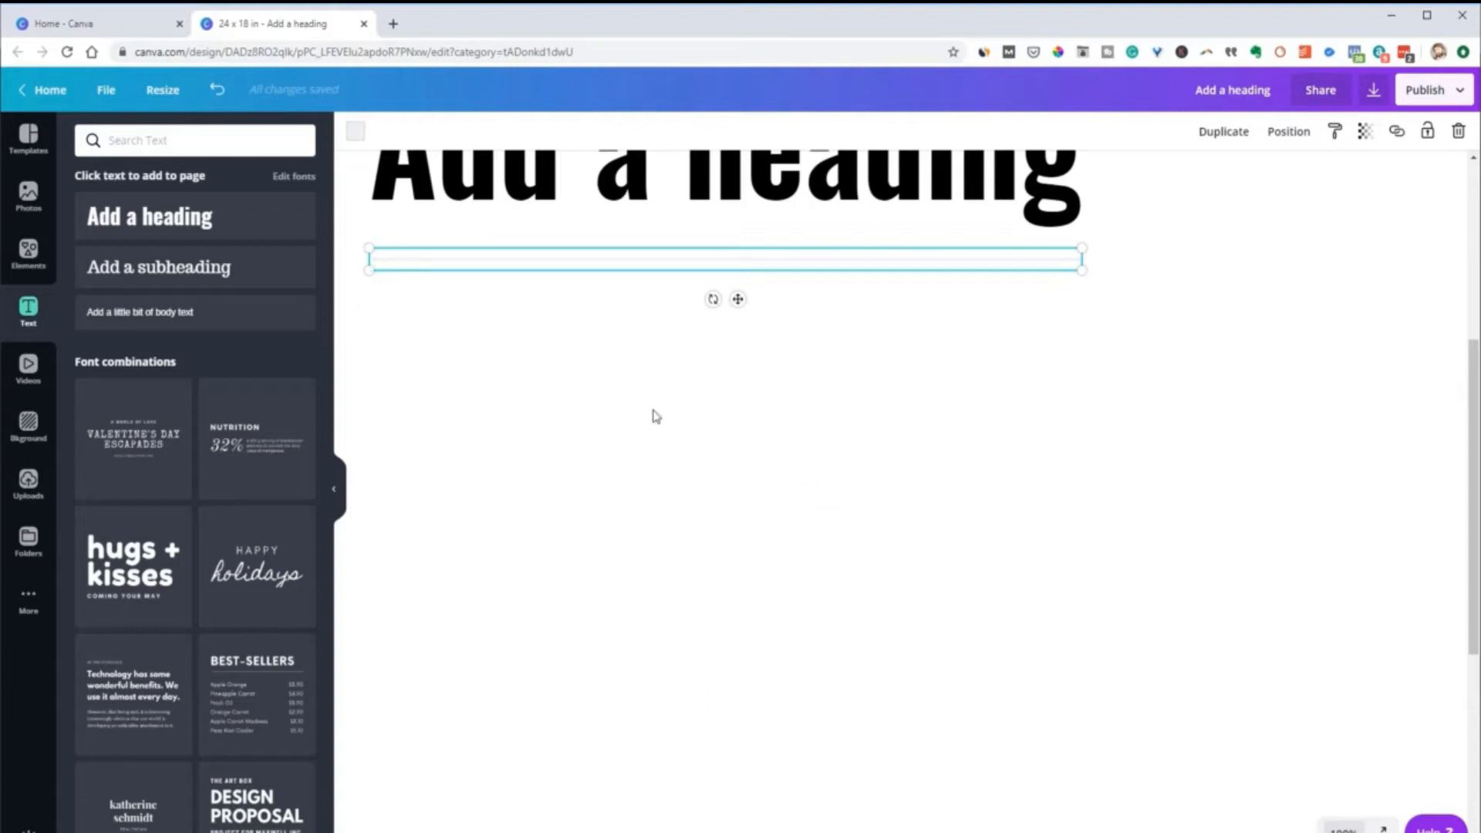
left_click_drag(1150, 365, 1267, 509)
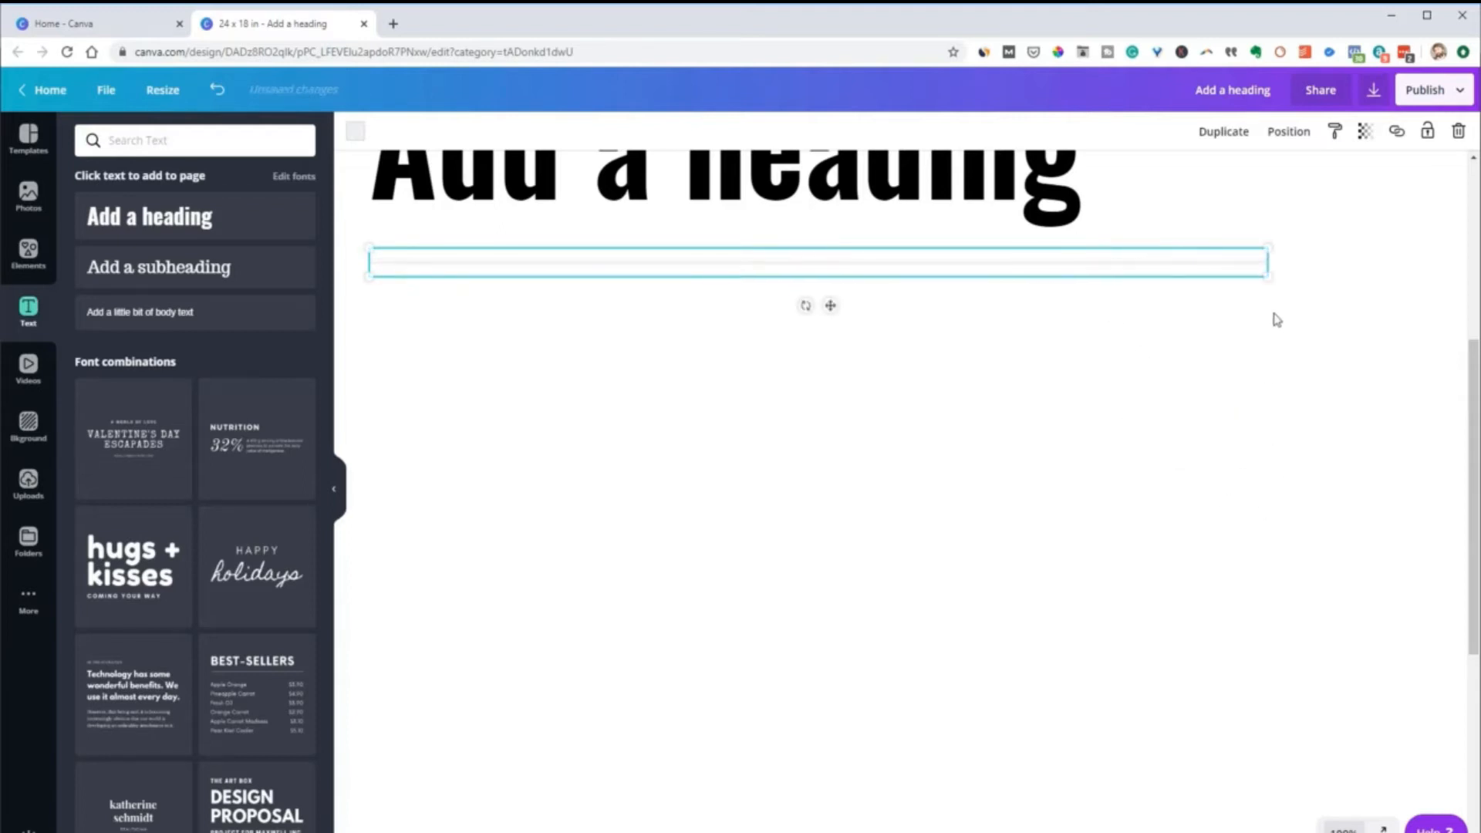
left_click_drag(1263, 265, 1096, 641)
left_click_drag(1103, 587, 1102, 587)
left_click_drag(967, 478, 1068, 527)
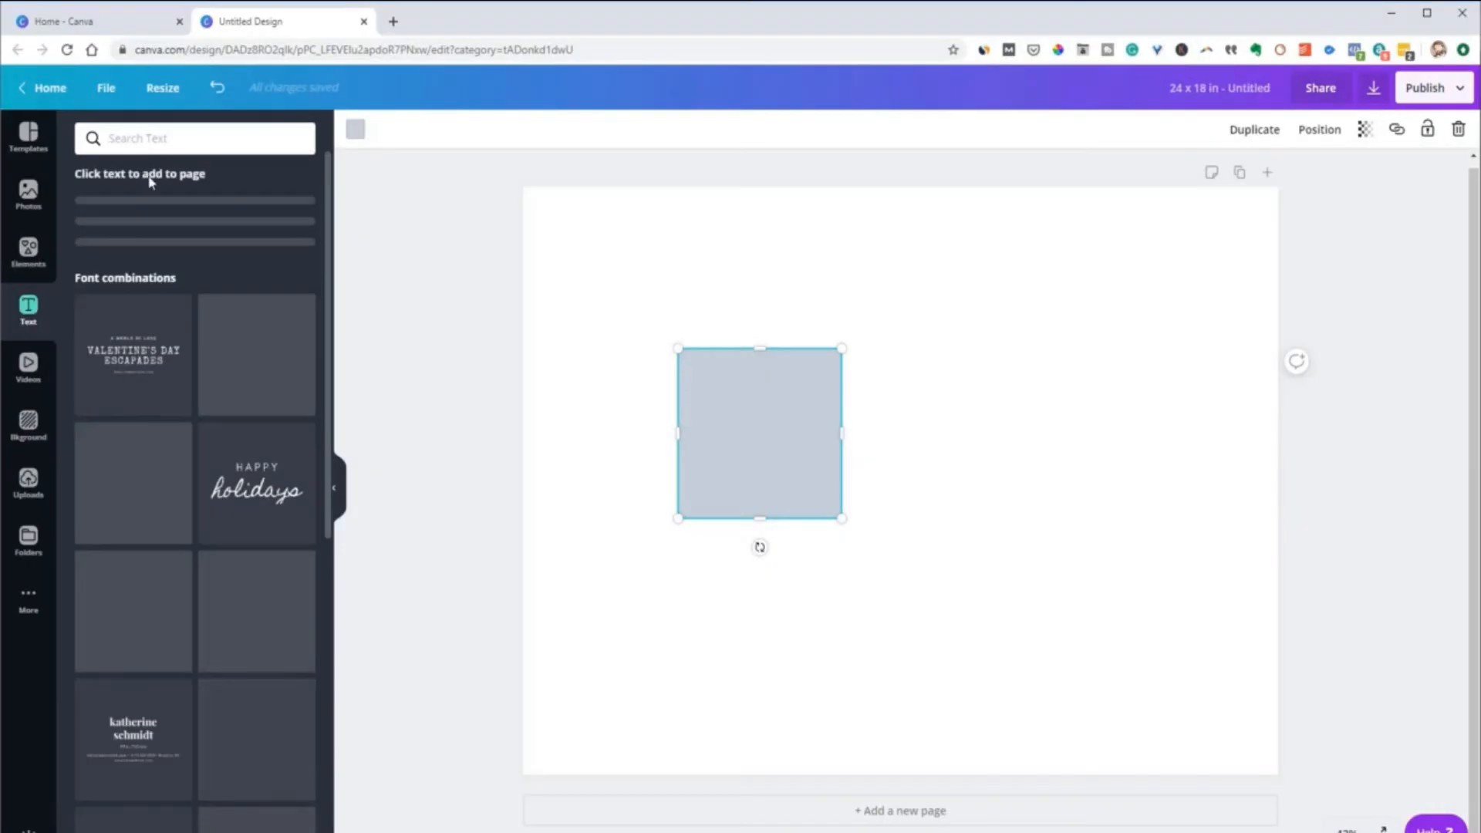
Move the grey square to the lower part of the page, and add a heading text box placed to its right
left_click_drag(786, 459, 789, 634)
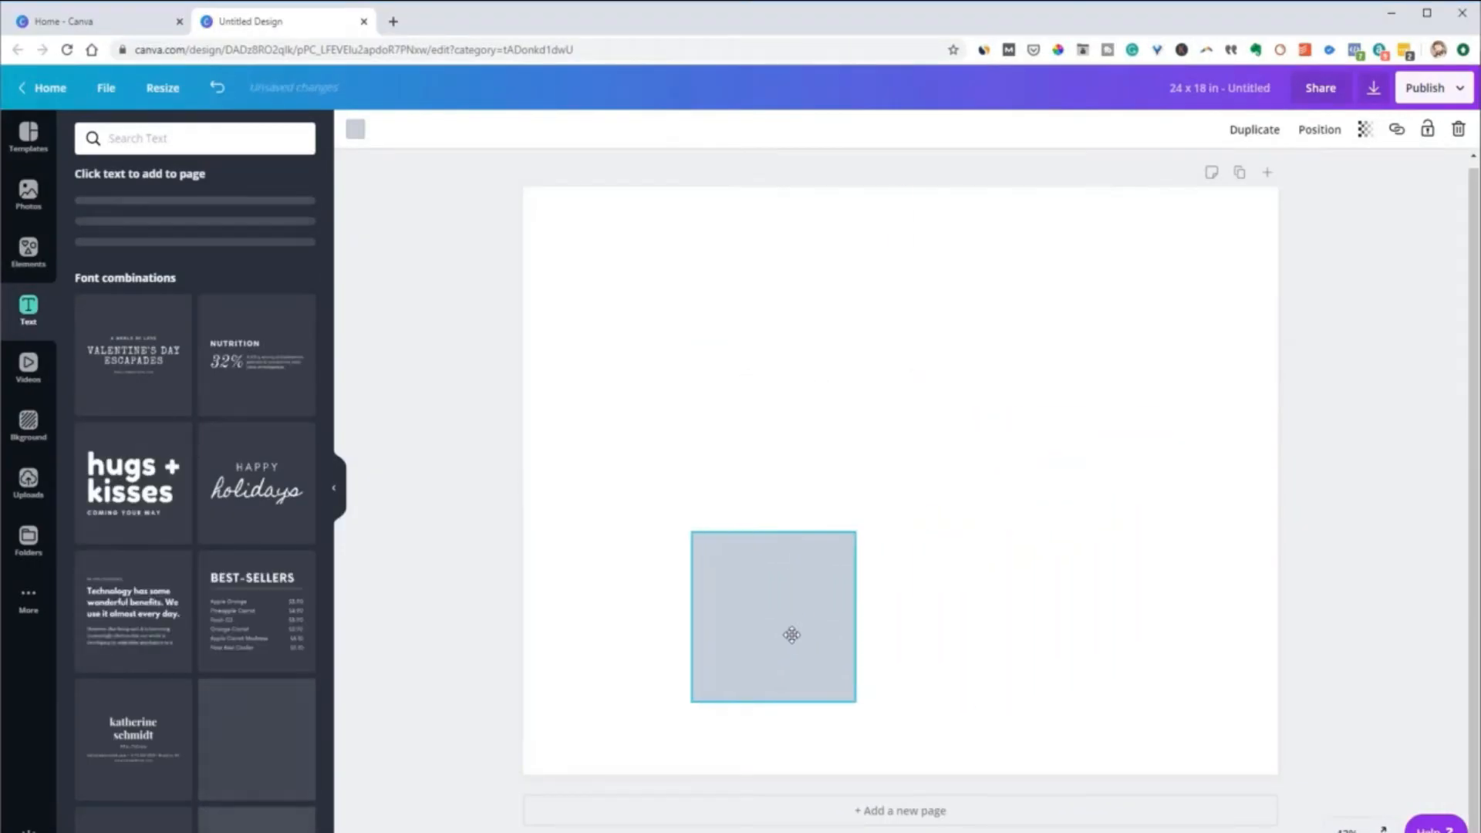
left_click(755, 443)
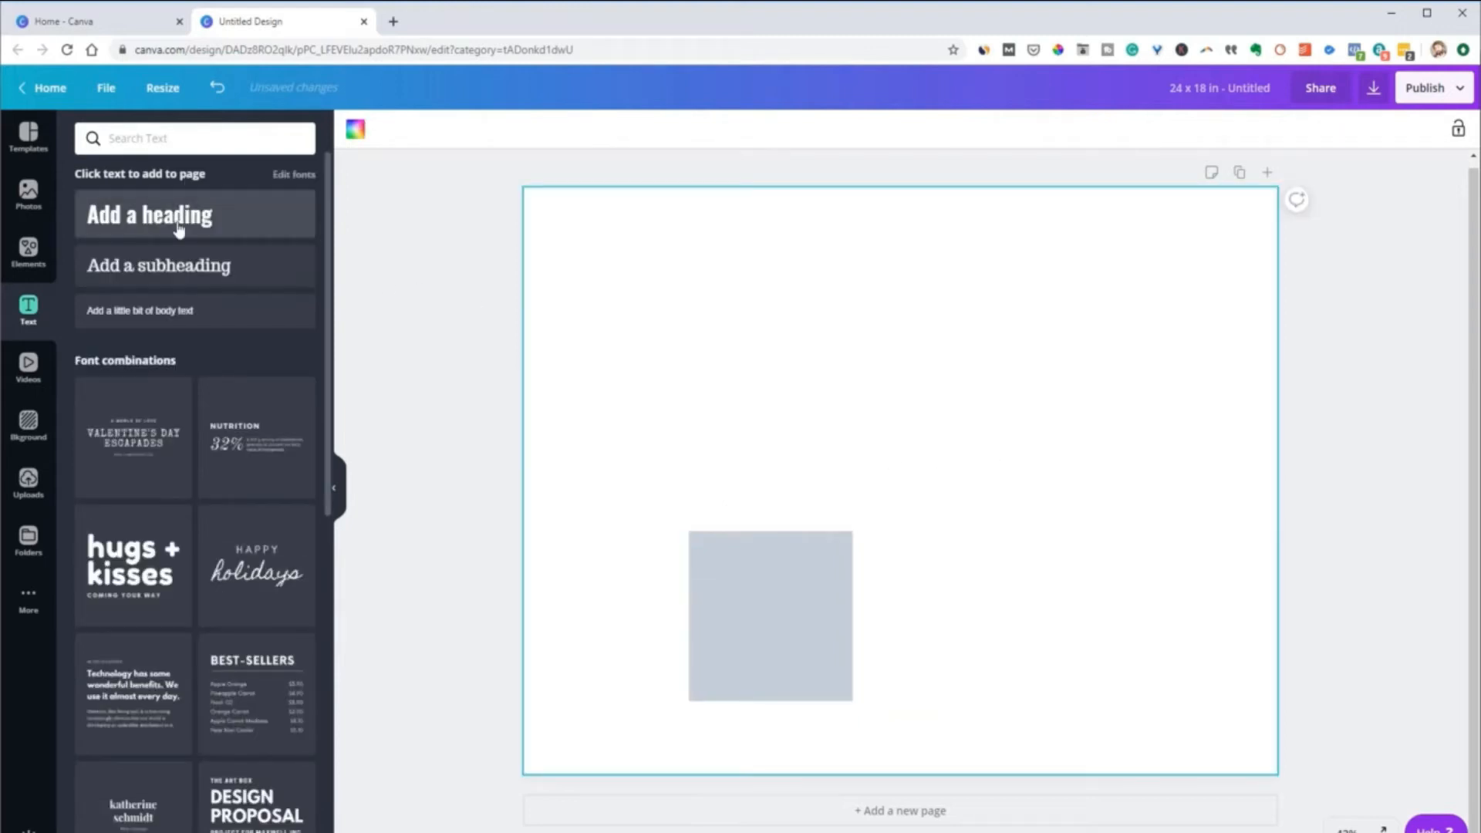
left_click(185, 214)
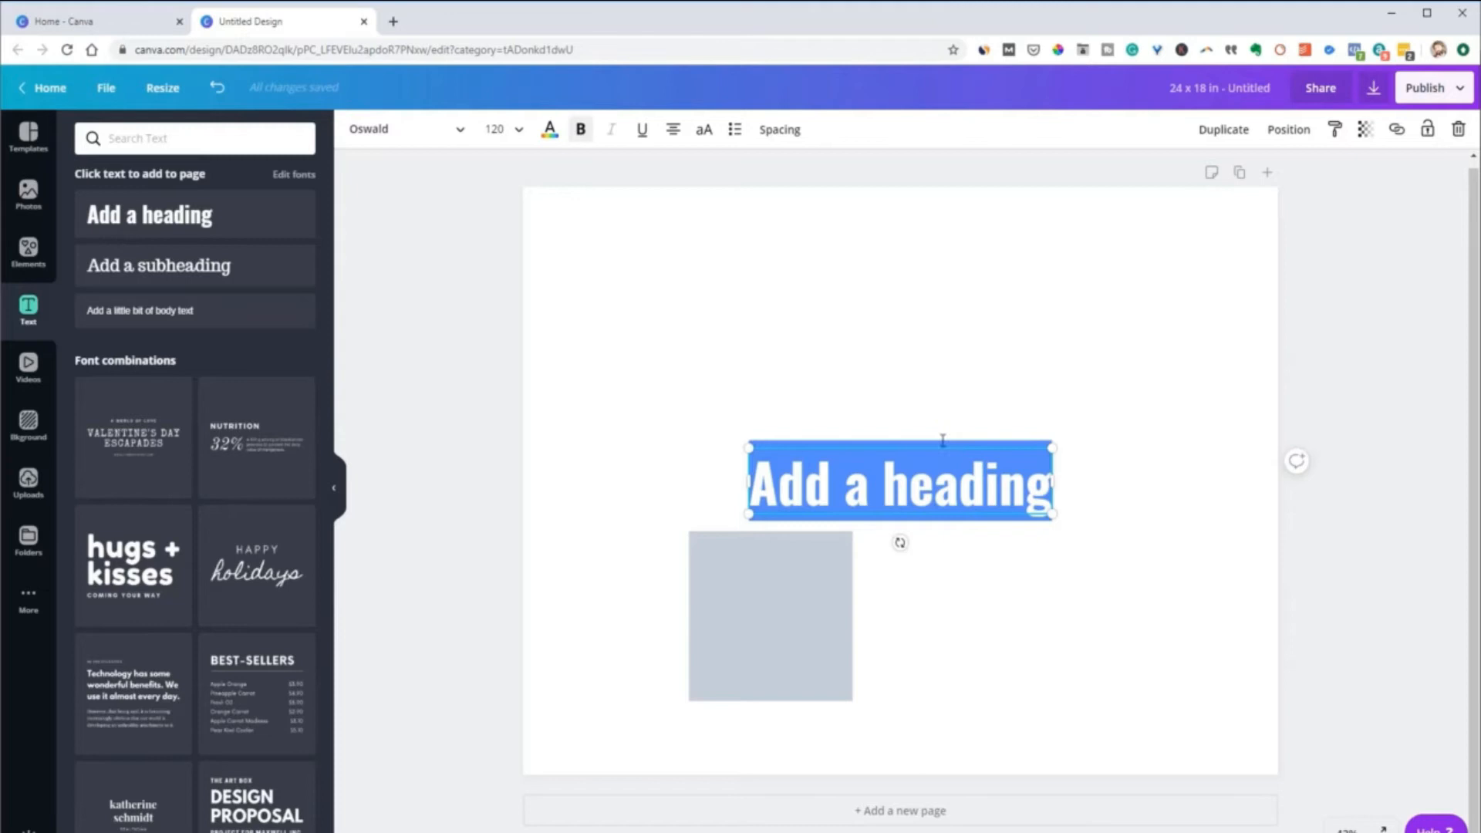
left_click_drag(941, 446, 1103, 564)
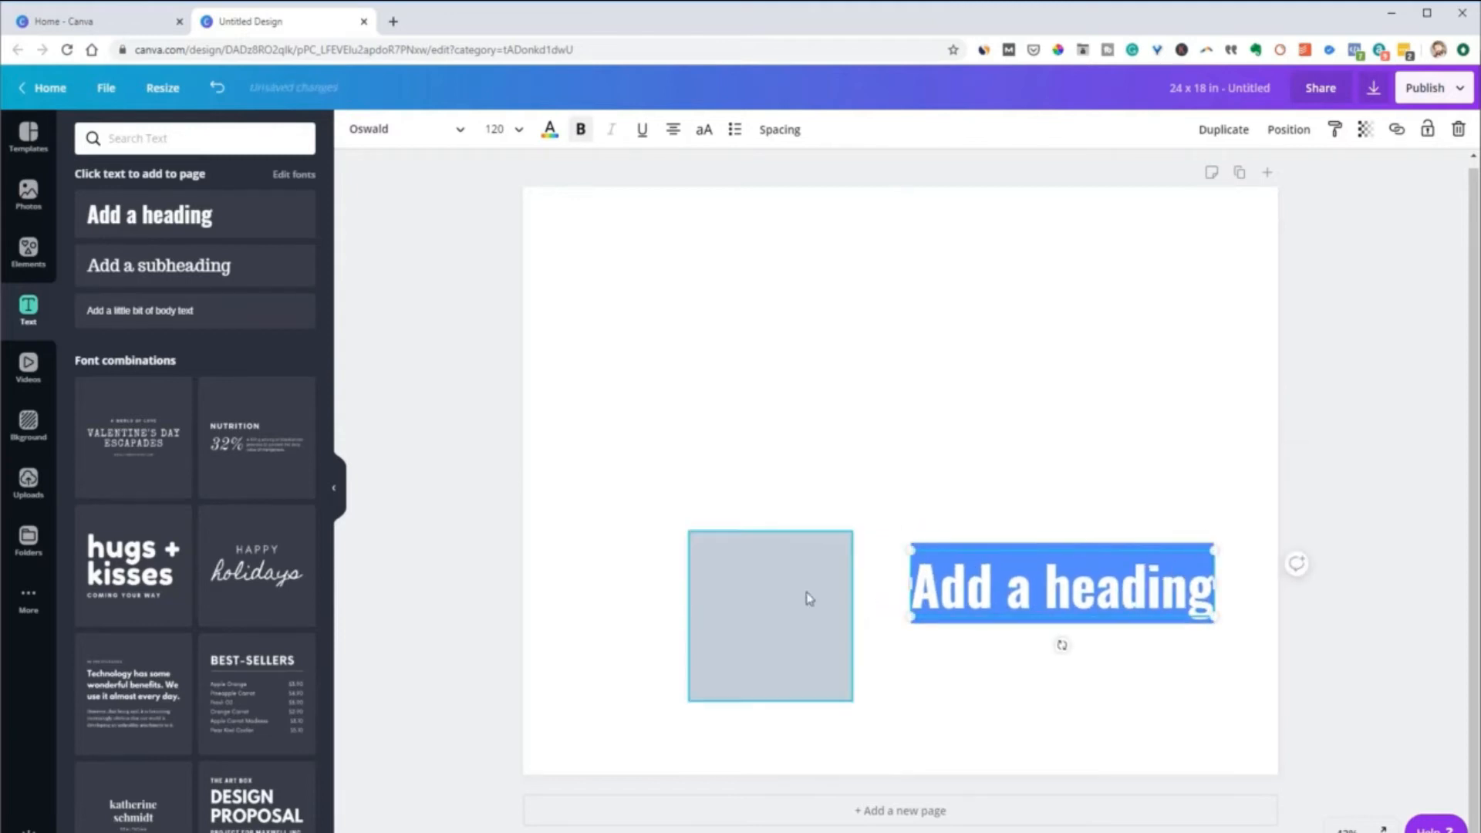
Turn the square into a wide rectangle in the page's upper half, and place the heading over it
left_click(763, 613)
left_click_drag(764, 614, 1143, 395)
left_click(796, 615)
left_click_drag(1004, 598, 819, 394)
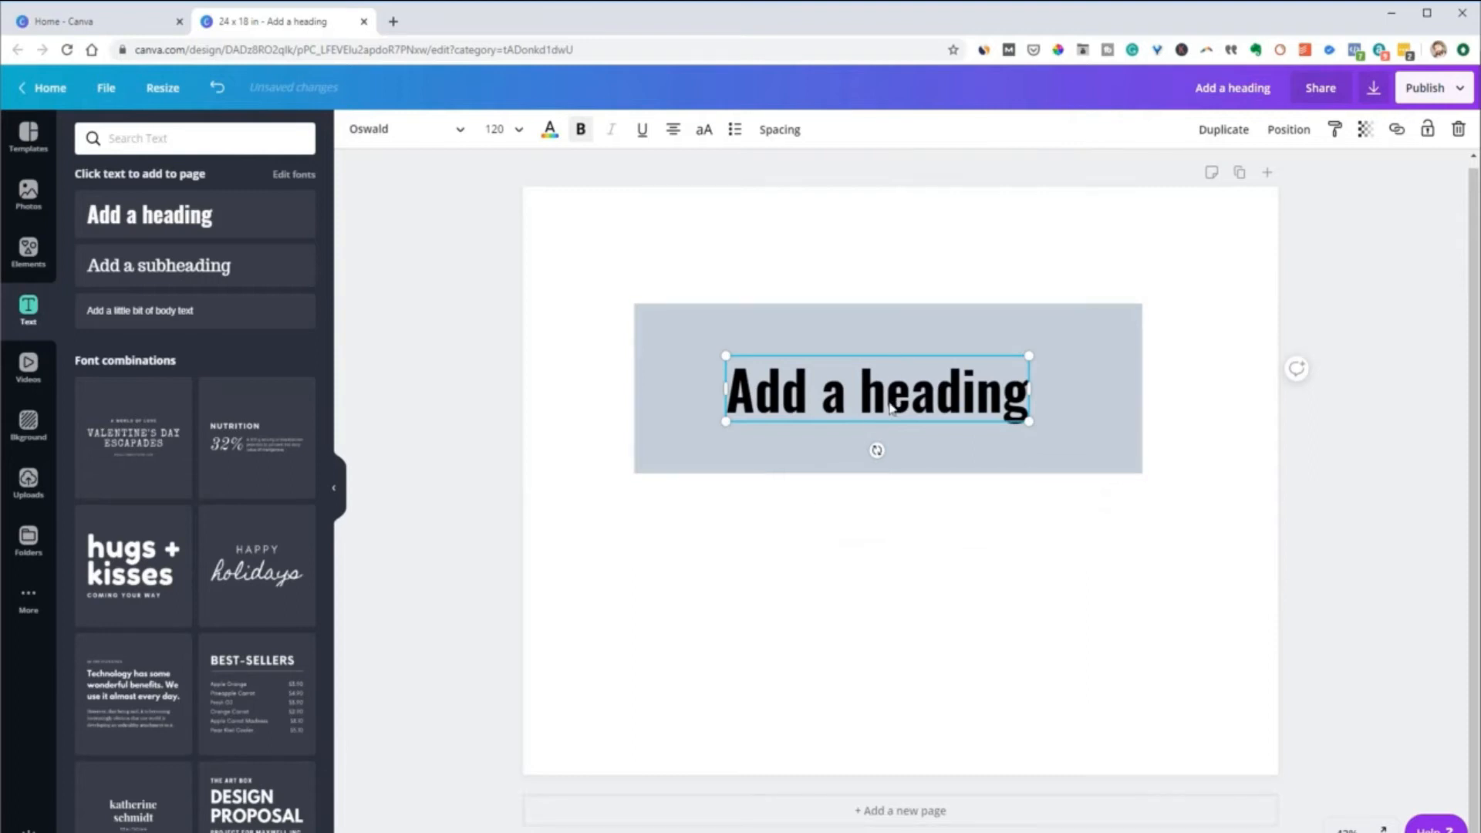
Move the heading near the bottom of the page, and centre the rectangle on the page using the alignment guides
left_click_drag(892, 412, 810, 719)
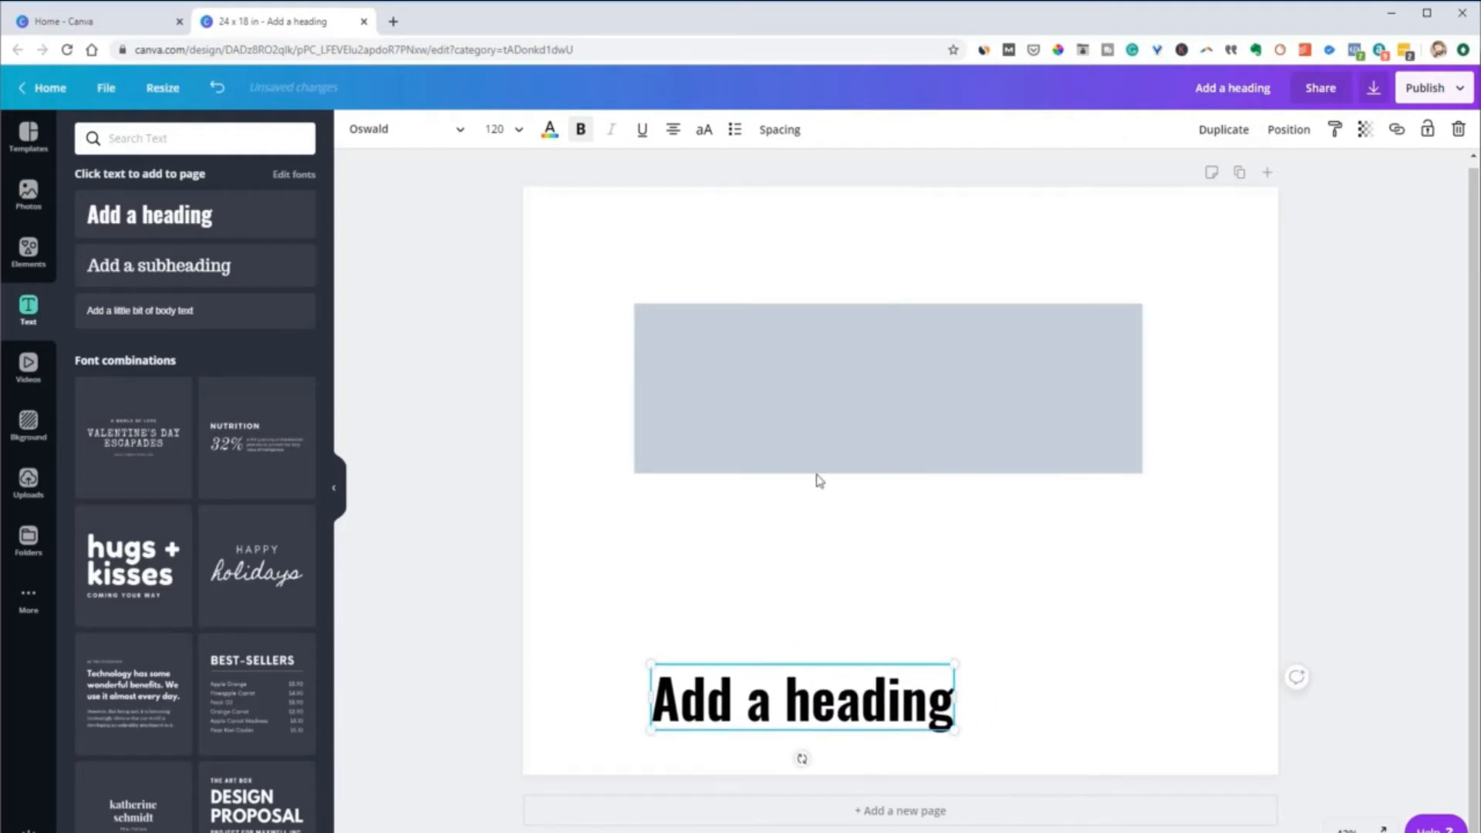
left_click_drag(836, 410, 869, 444)
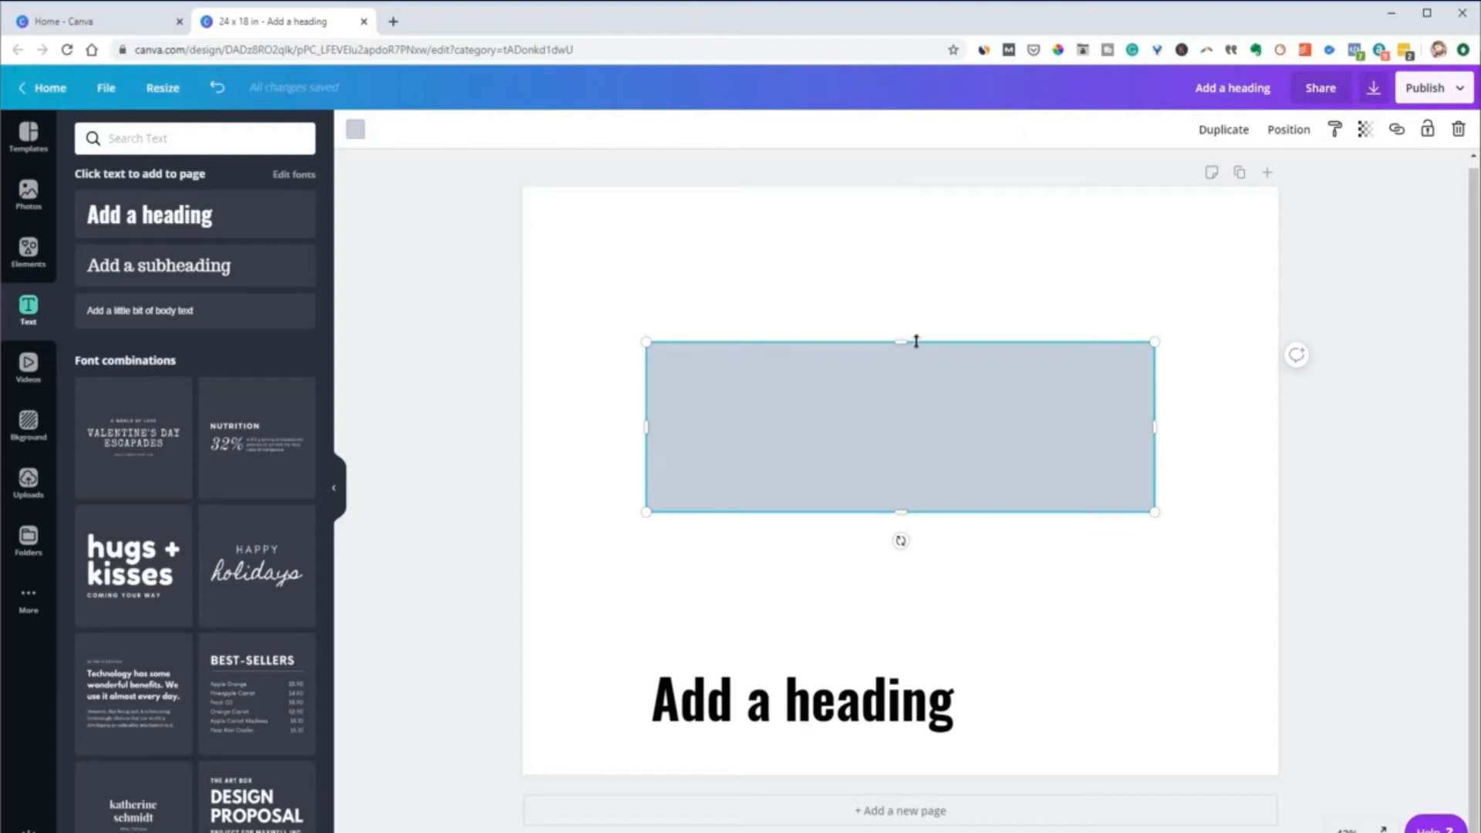
left_click_drag(839, 445, 826, 489)
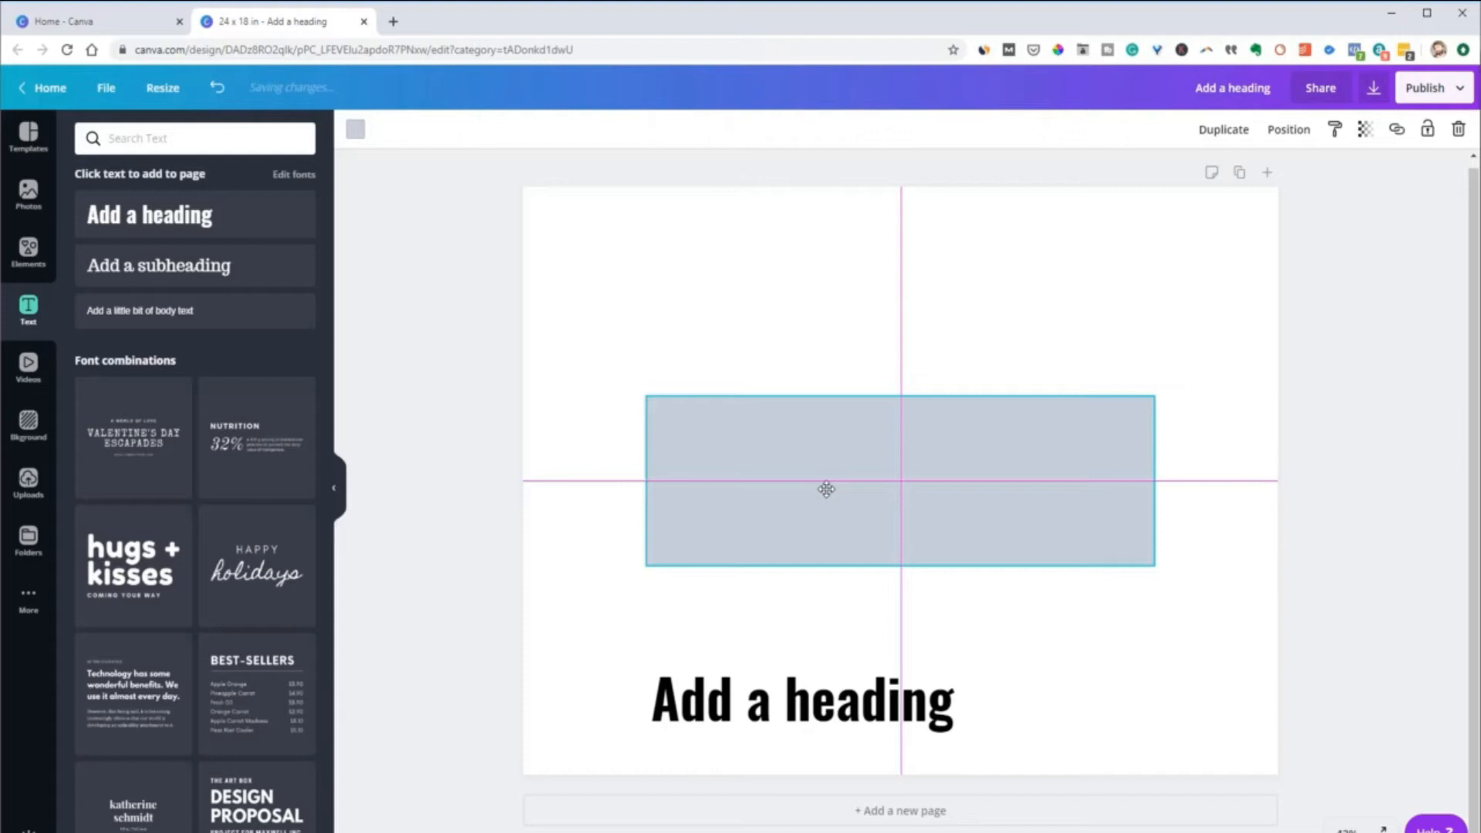
left_click_drag(826, 489, 826, 490)
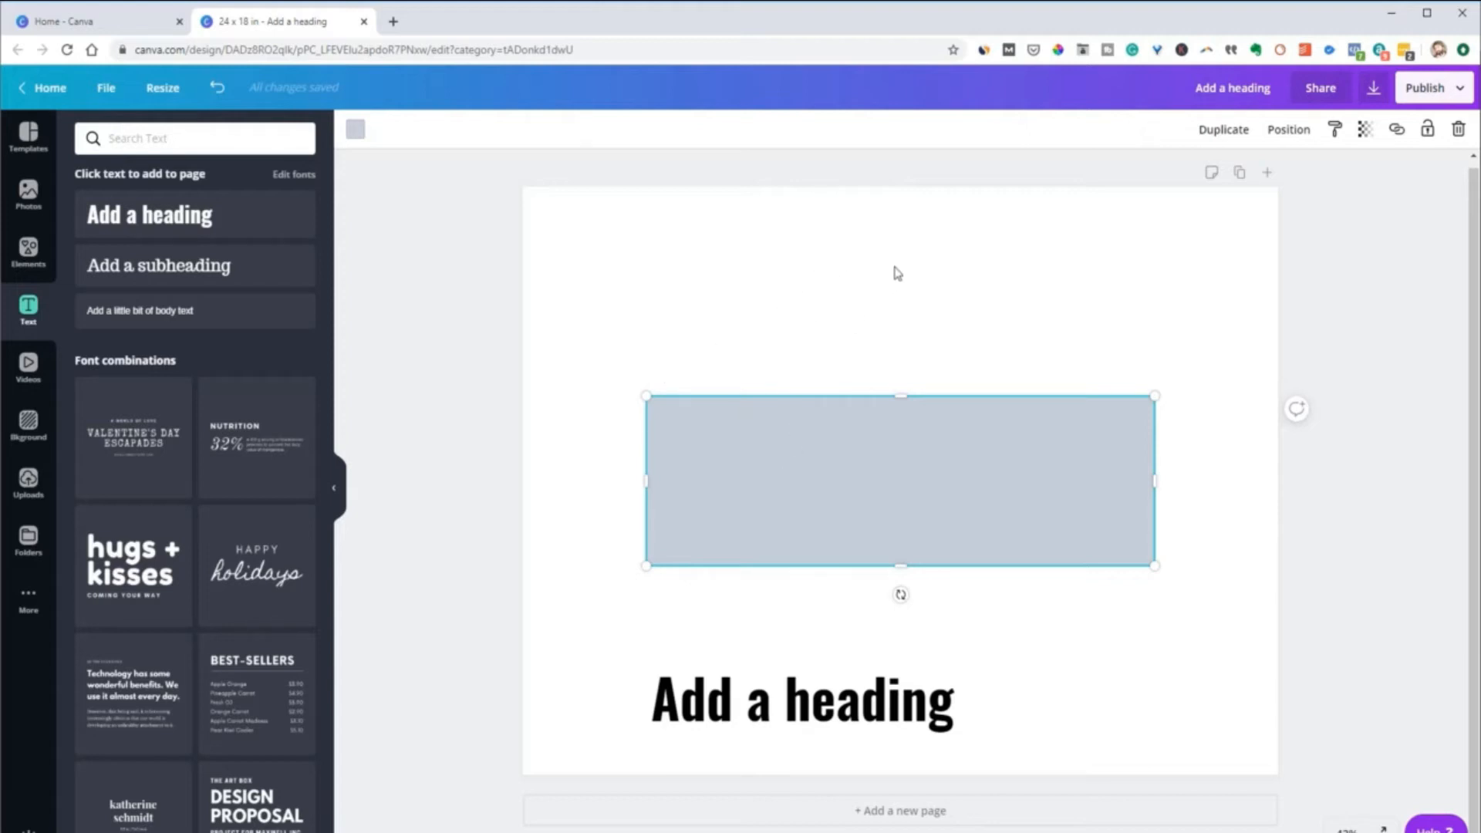
Try the heading in the middle of the rectangle, and move it back below the rectangle
left_click_drag(895, 690, 913, 491)
left_click_drag(977, 485, 955, 605)
Snap the rectangle to the page's left edge in the upper half, and centre the heading inside it
left_click_drag(933, 509, 813, 406)
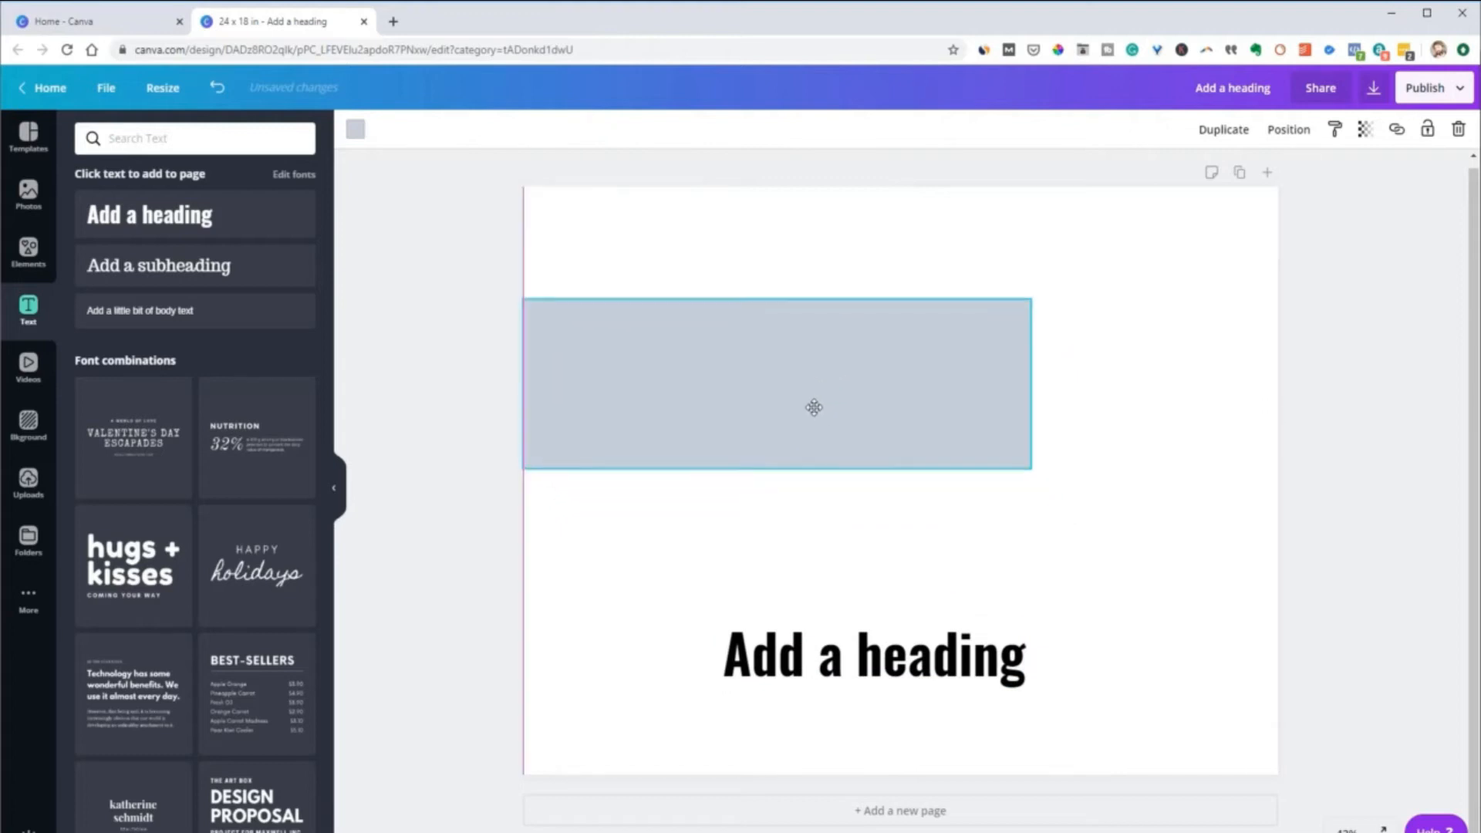
left_click_drag(903, 662, 810, 395)
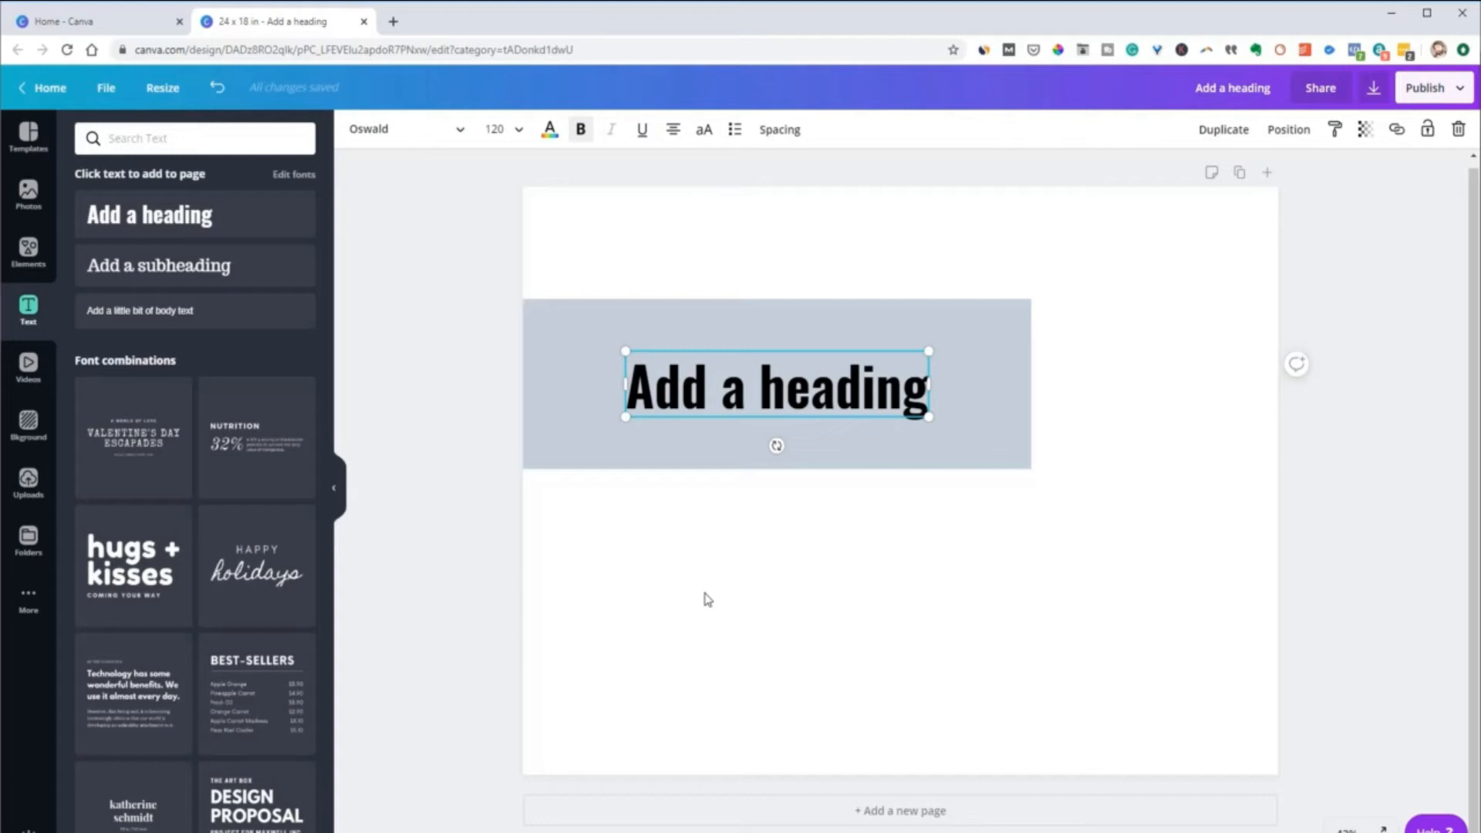
left_click(1008, 584)
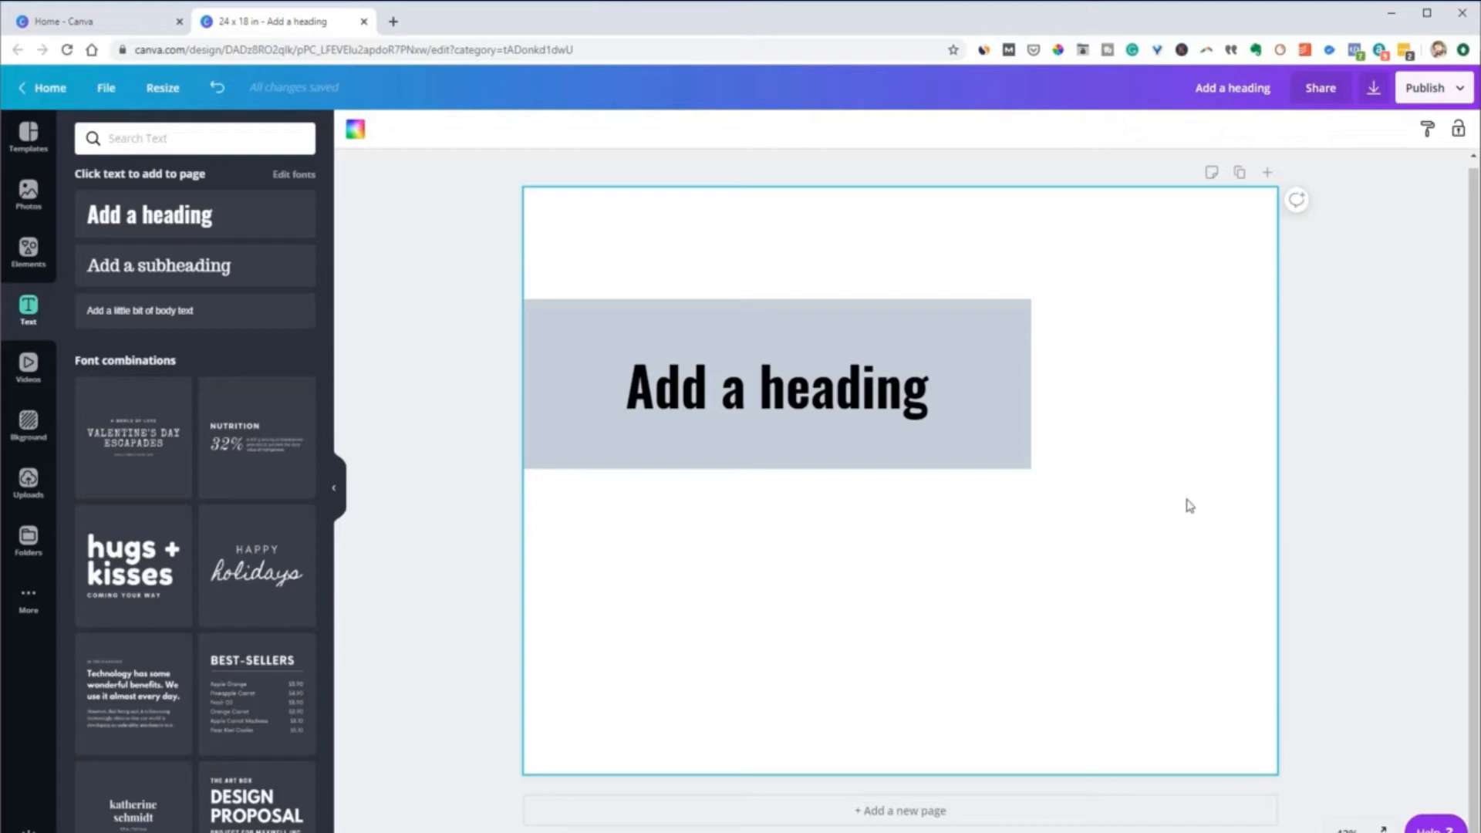
left_click(1327, 490)
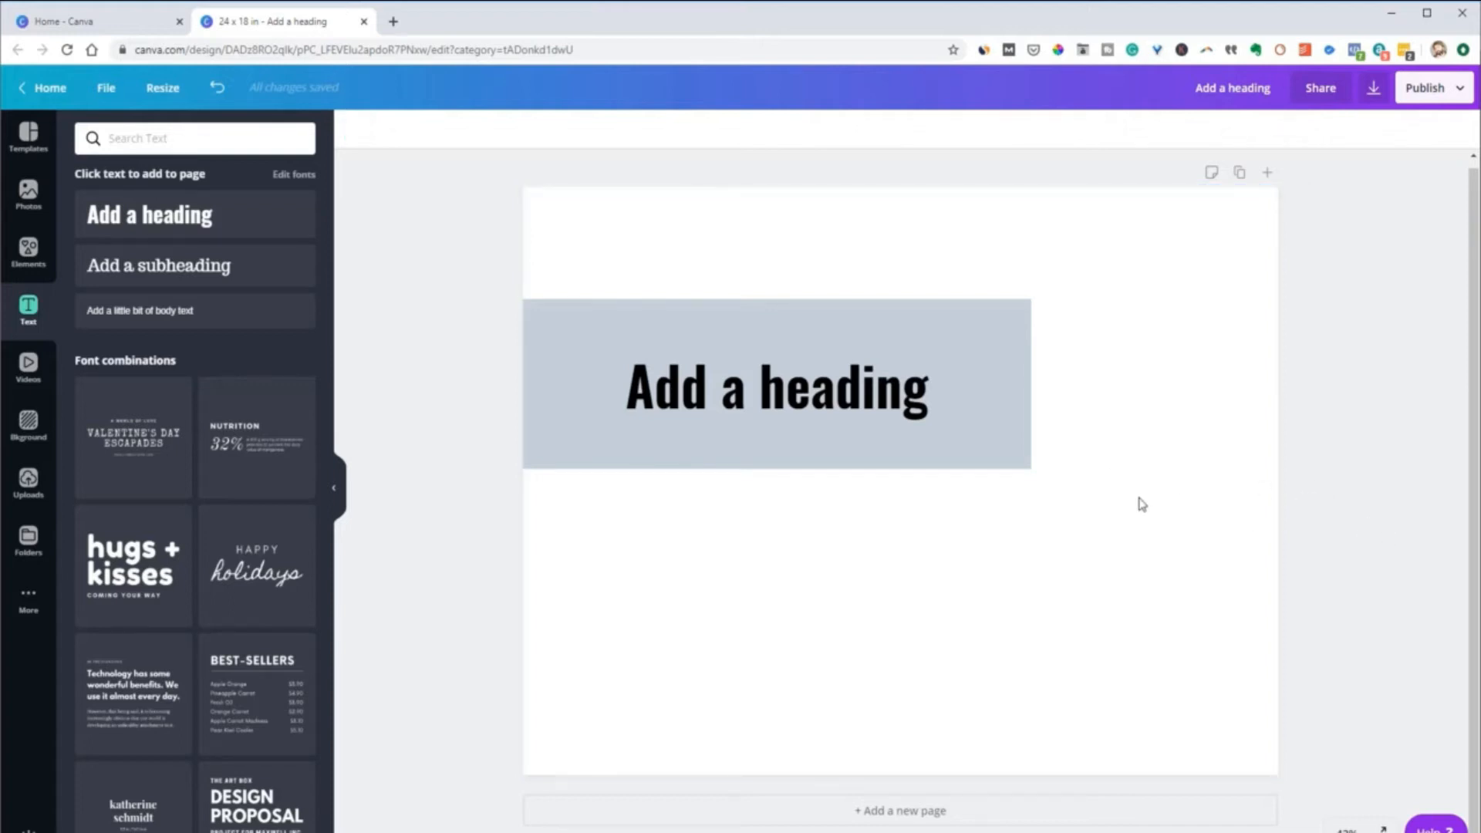
left_click(982, 449)
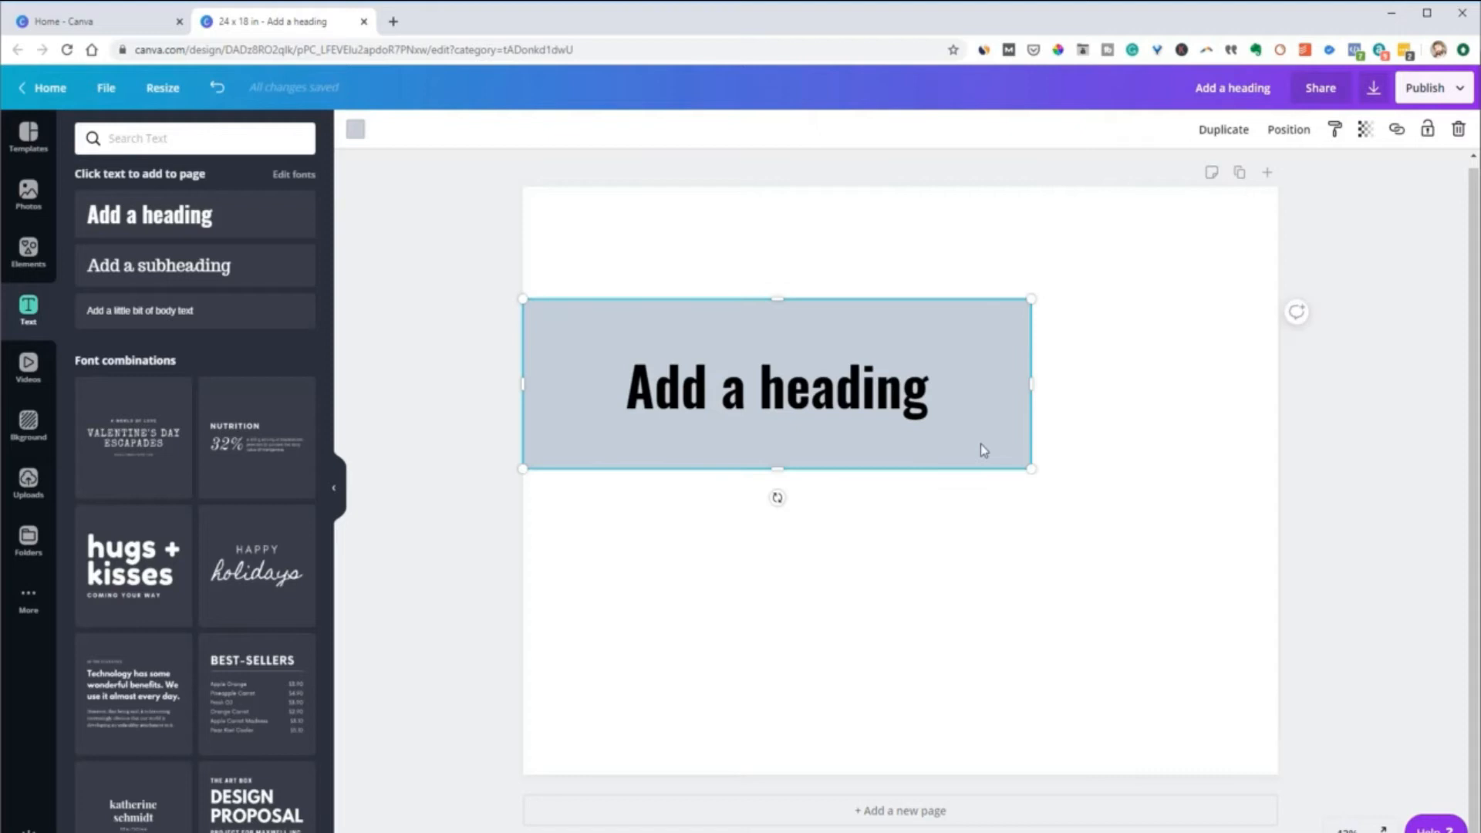
left_click(854, 425)
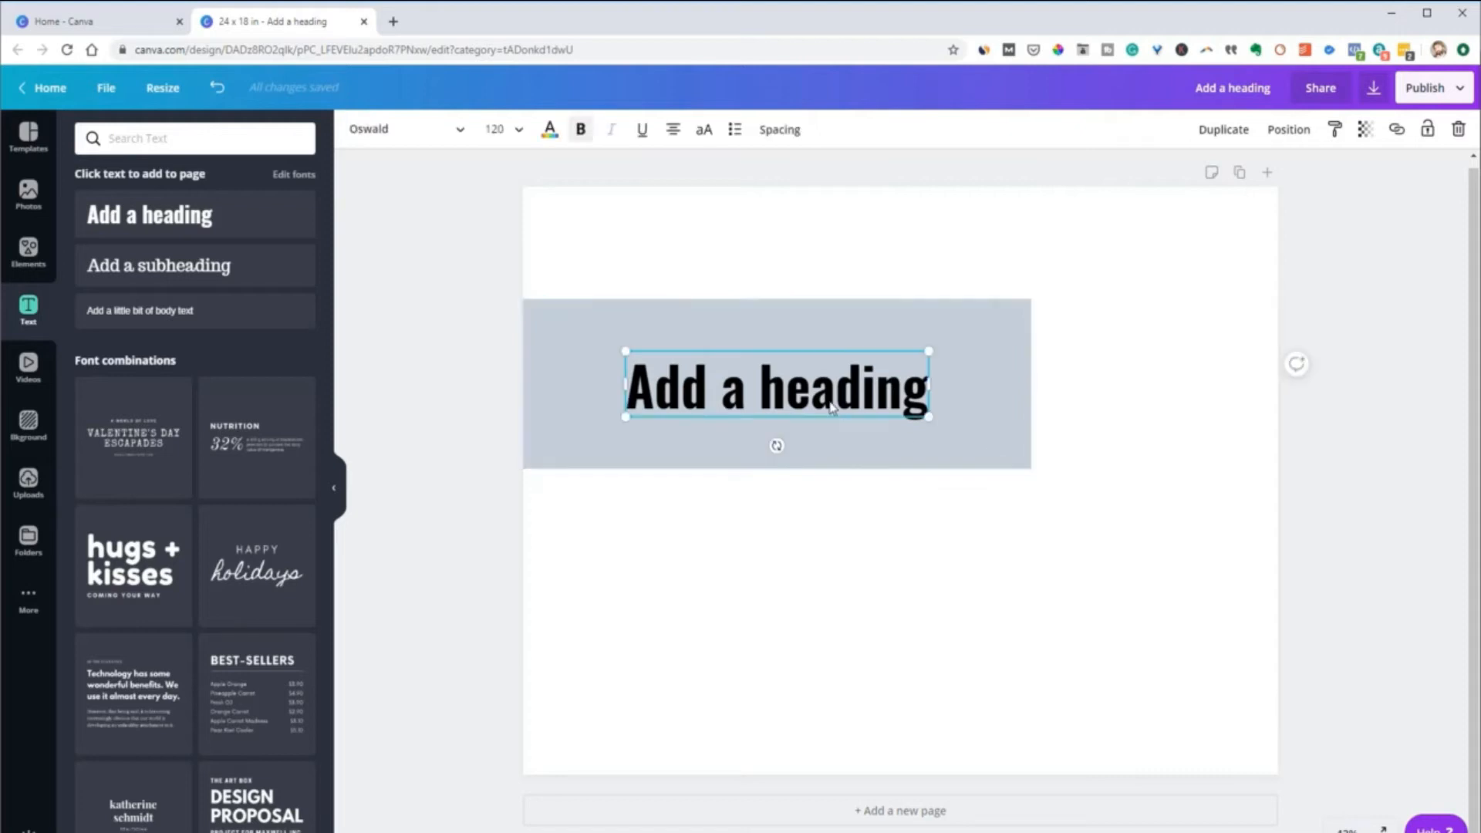
left_click_drag(1124, 241, 809, 529)
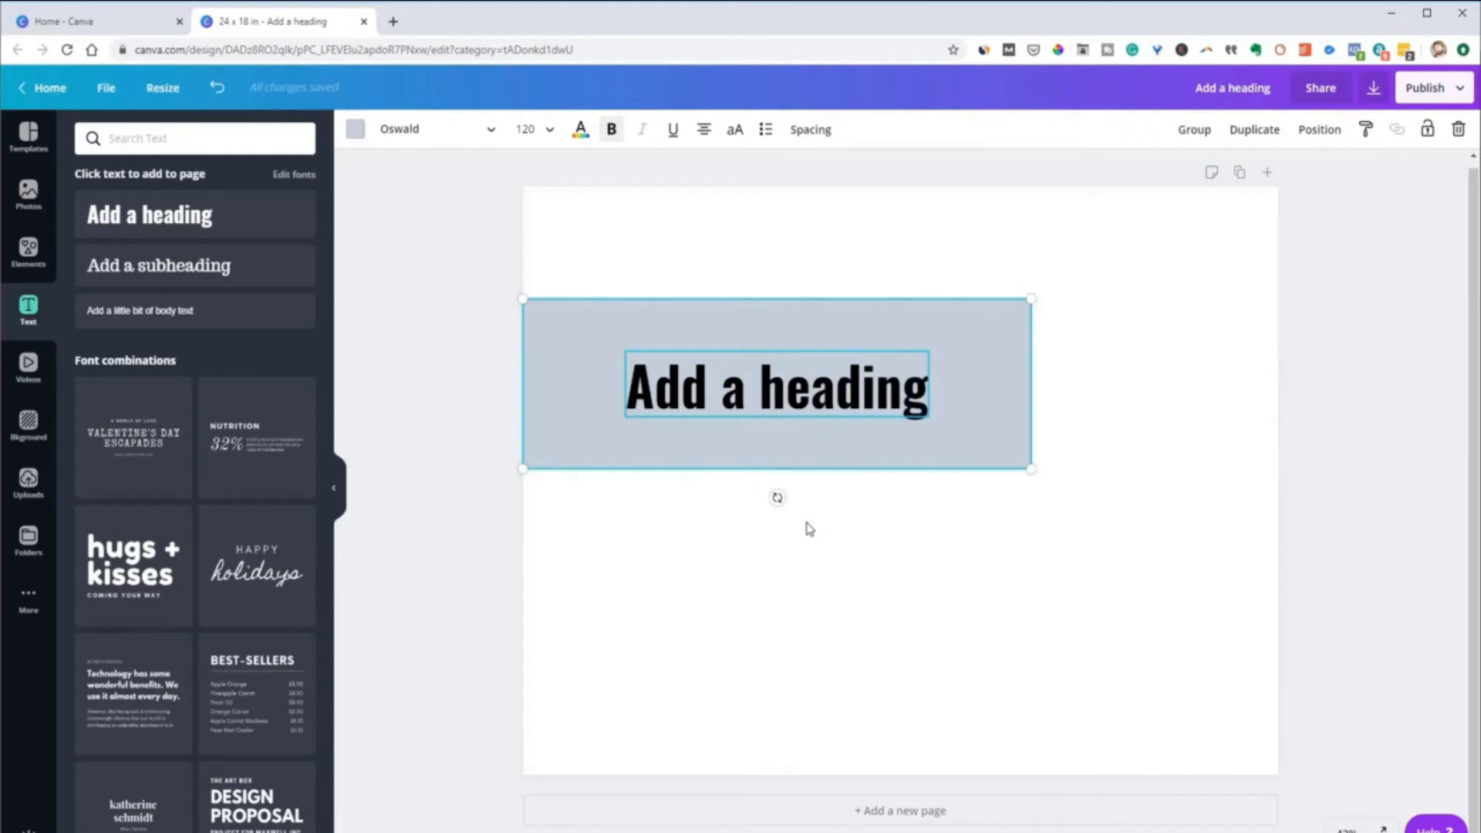
left_click(926, 531)
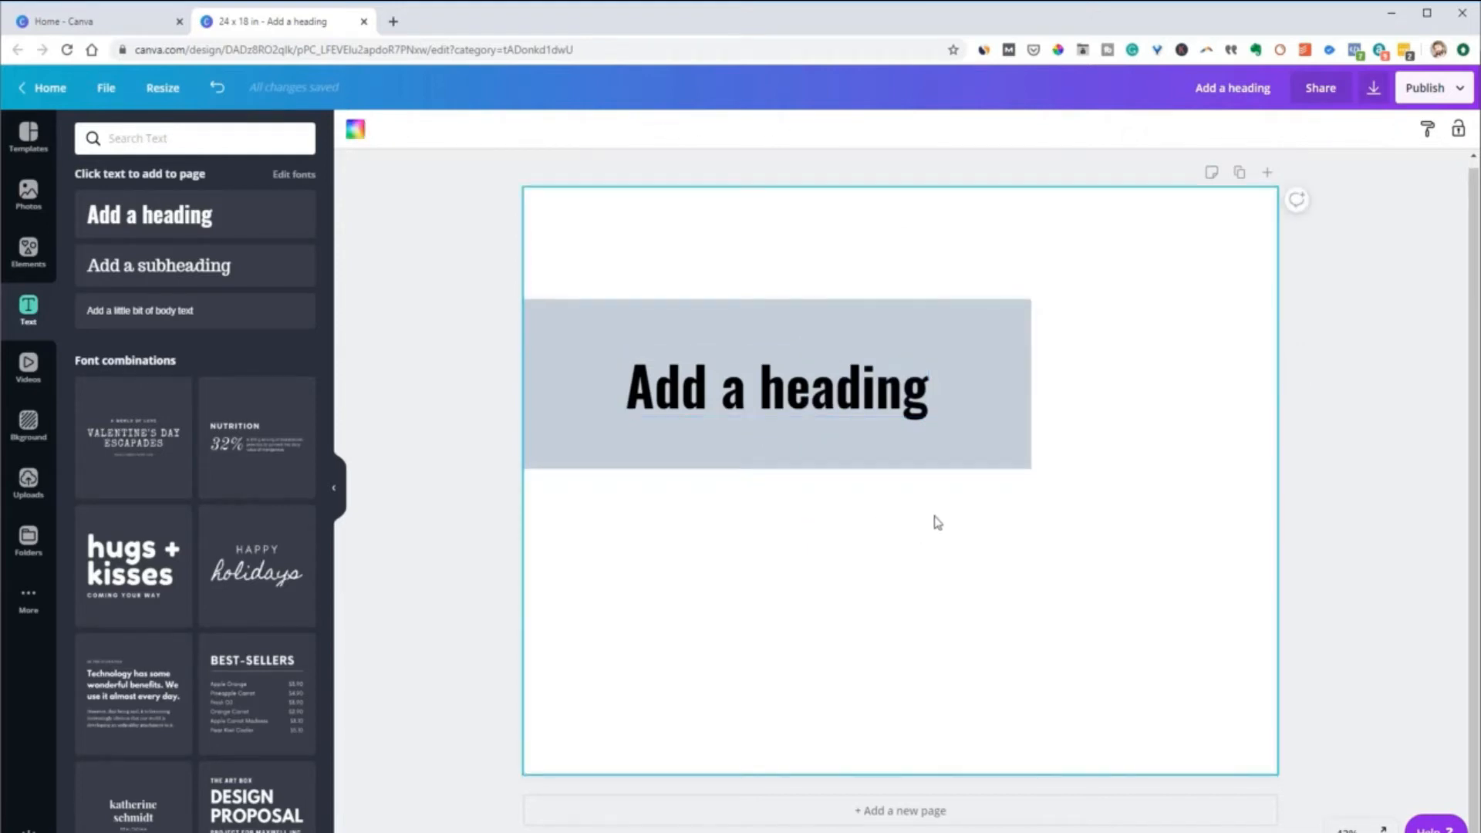
Select the rectangle and heading together, move them away from the page's left edge toward the middle, and group them
left_click(968, 451)
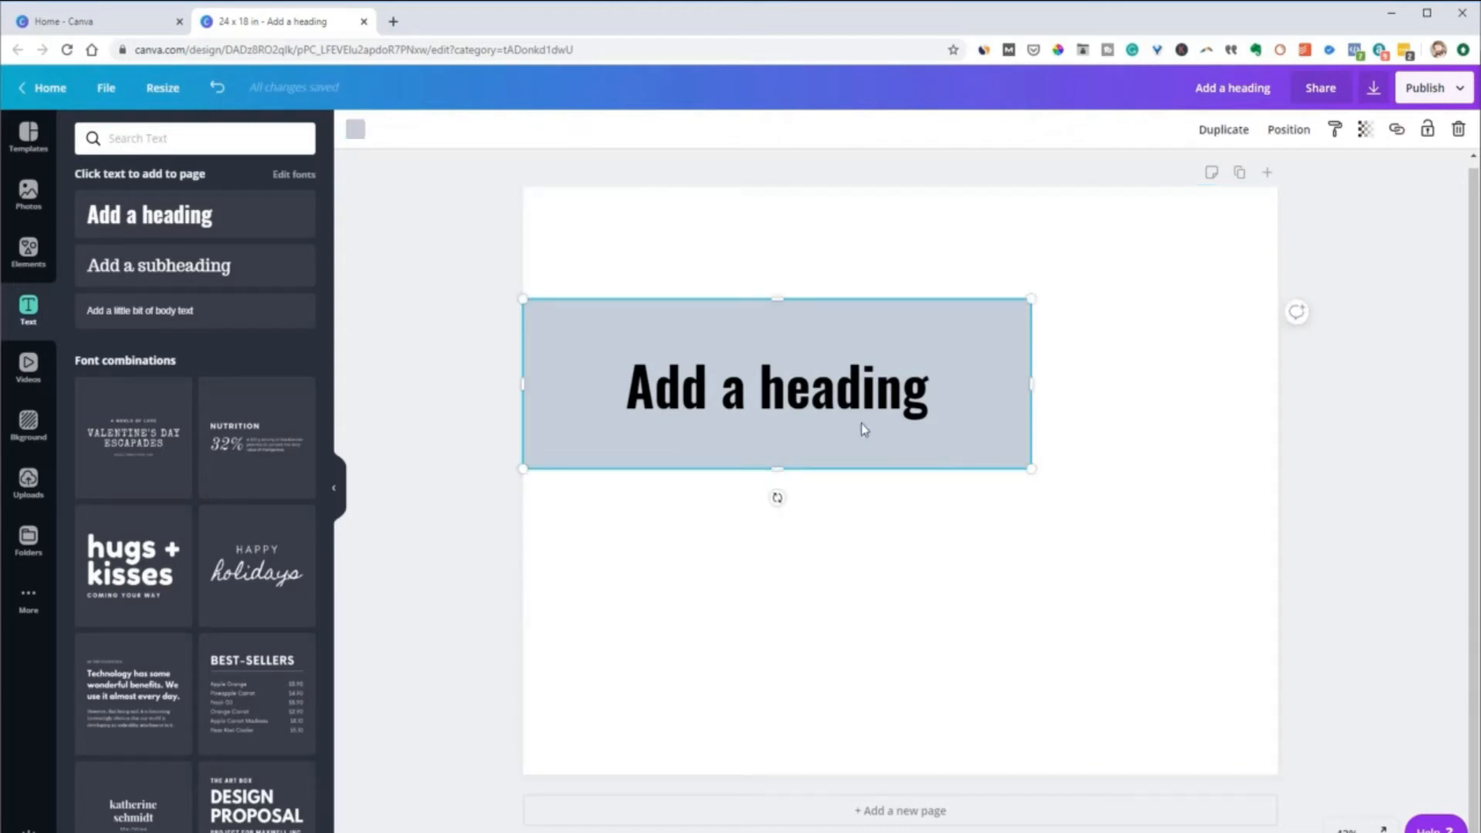
left_click(818, 401, "shift")
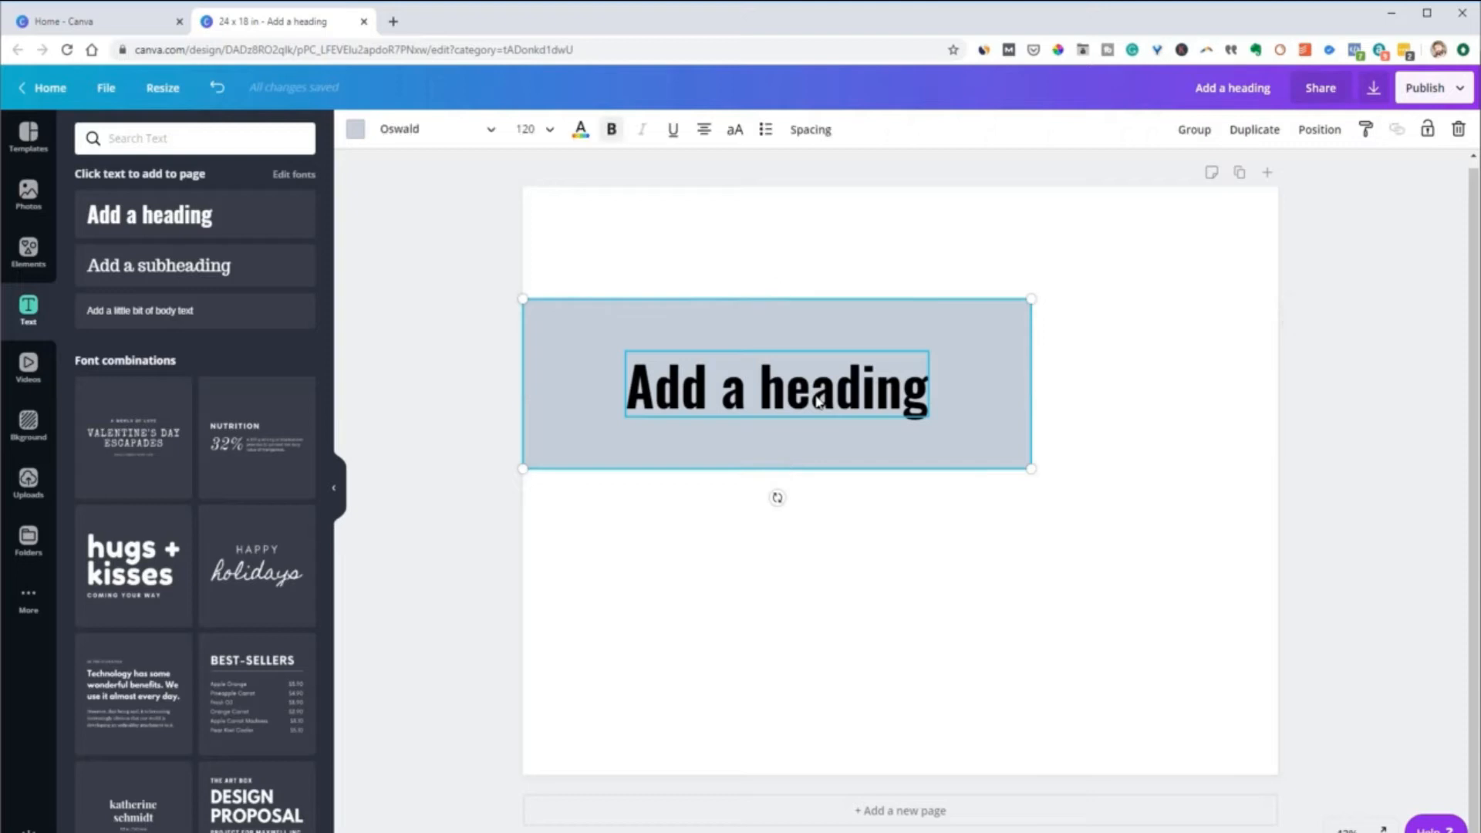
left_click_drag(954, 423, 1054, 446)
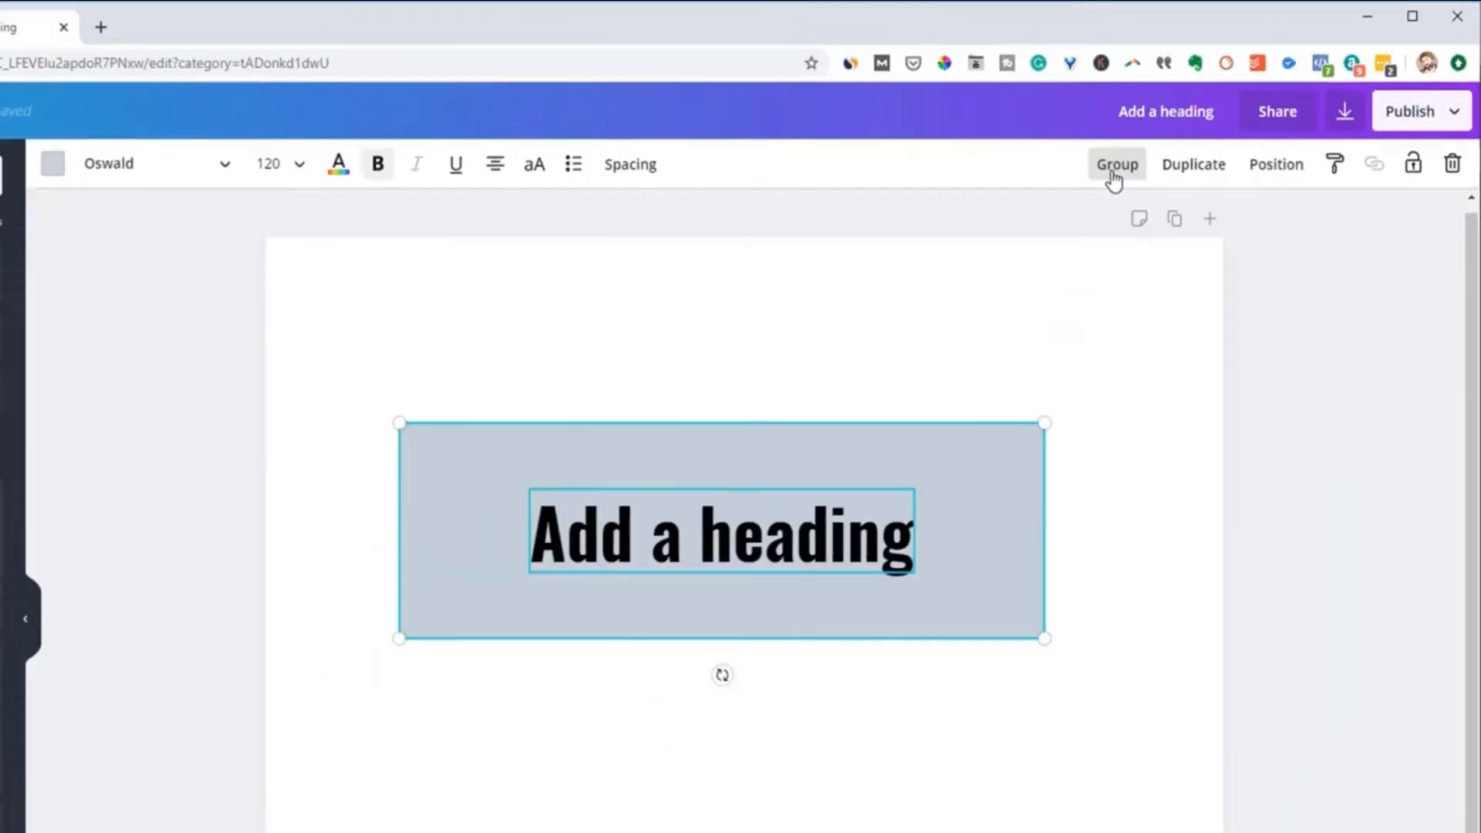
left_click(549, 430)
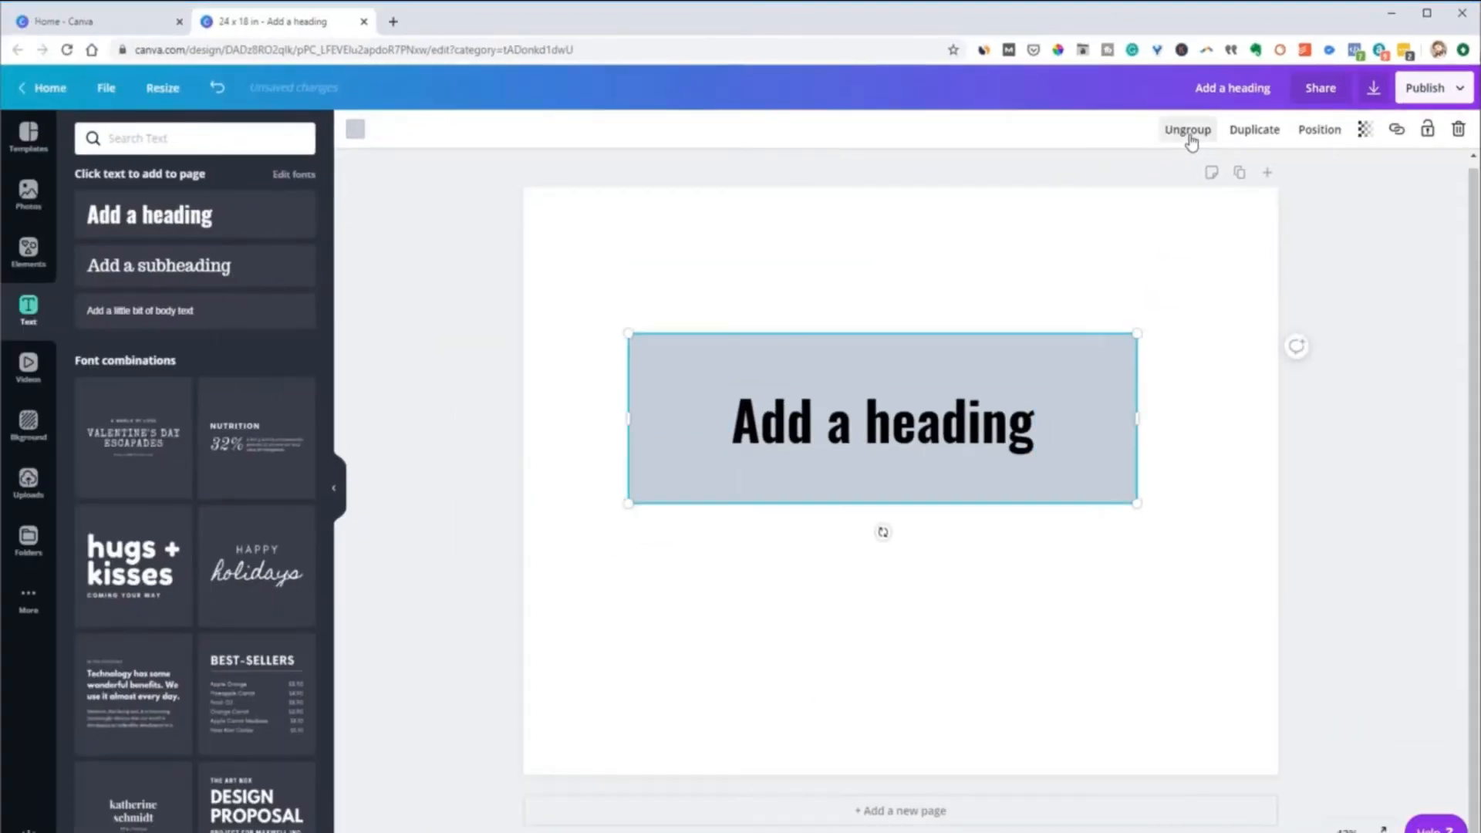
Move the grouped rectangle and heading to the middle of the page's upper half
left_click(1091, 571)
left_click_drag(932, 436, 914, 411)
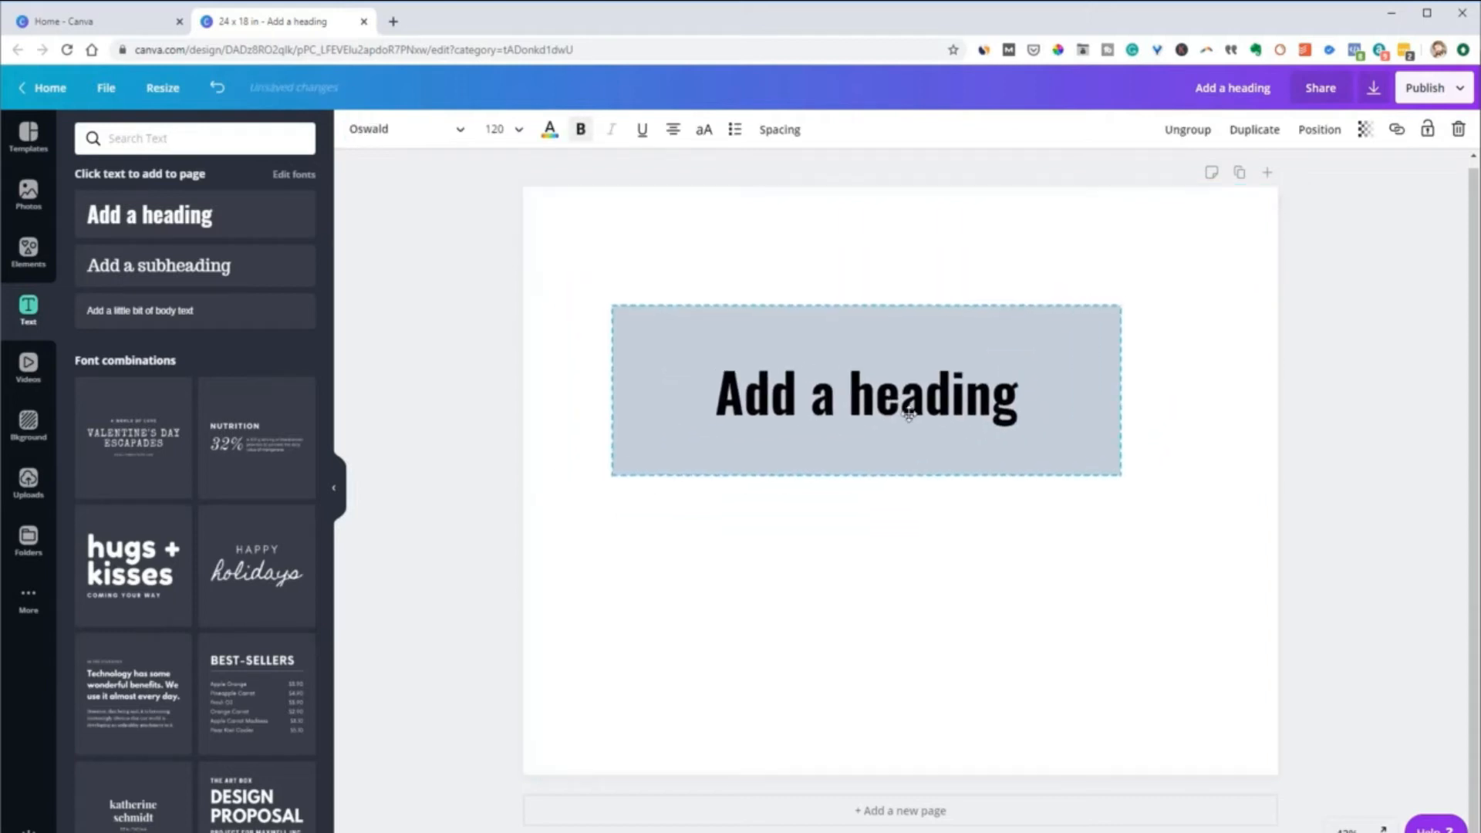
left_click(1058, 637)
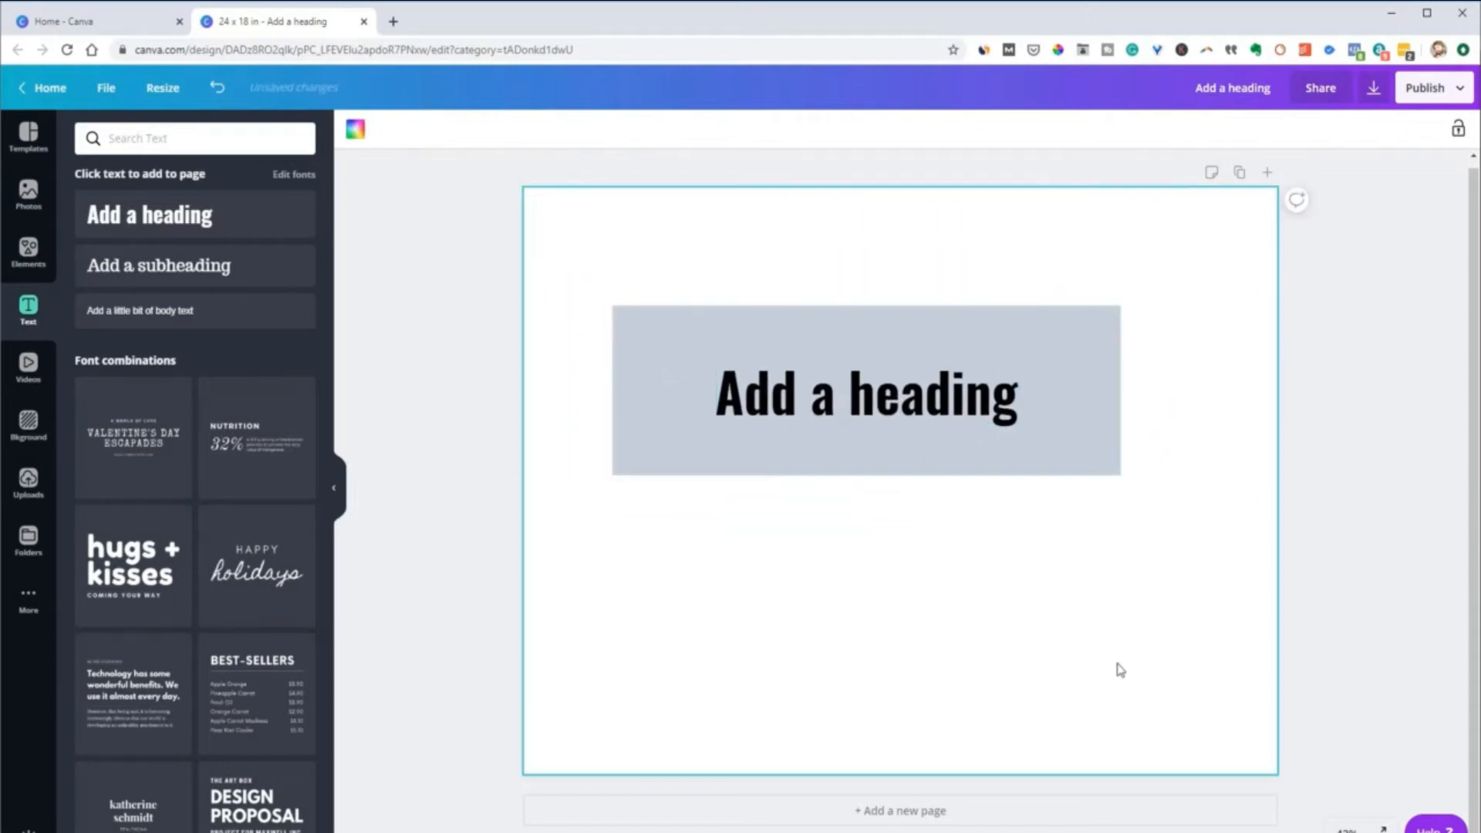
left_click(918, 405)
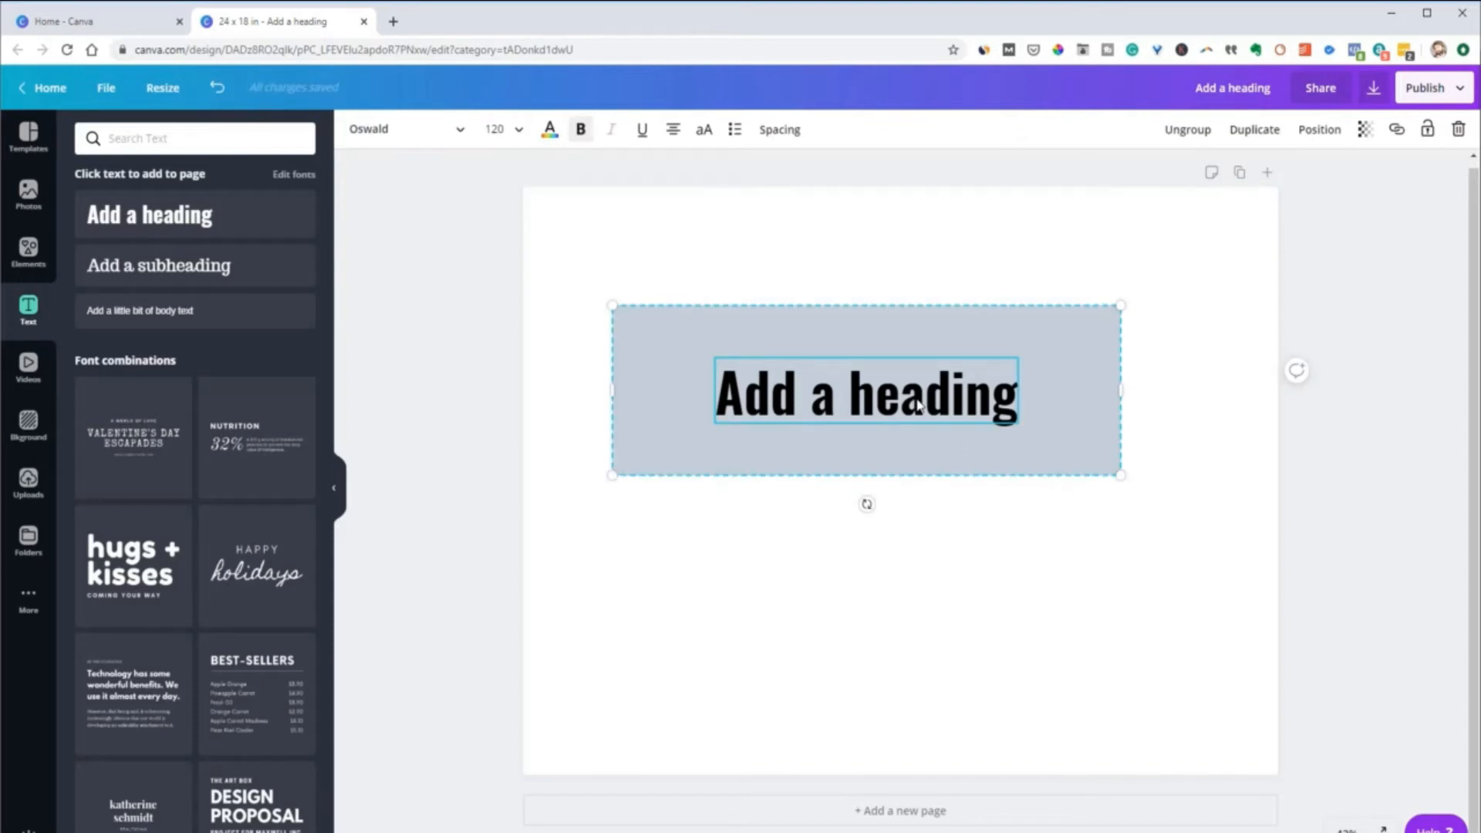
left_click_drag(1039, 433, 1051, 396)
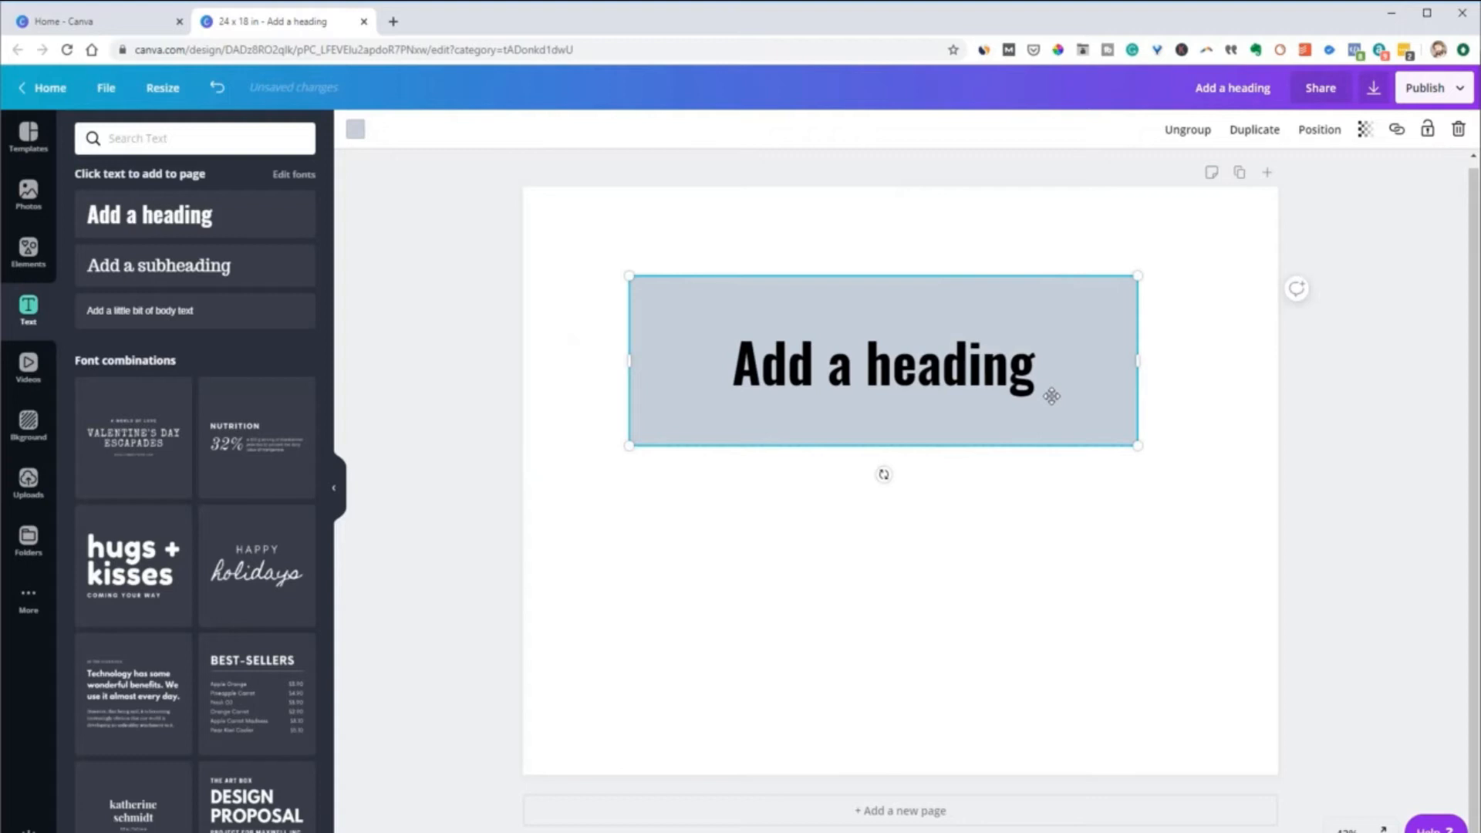
Ungroup the rectangle and heading, and add "line 2" and "line 3" as new lines below the heading text
left_click(1166, 135)
left_click(951, 527)
left_click(945, 380)
left_click_drag(961, 330, 986, 375)
left_click(984, 375)
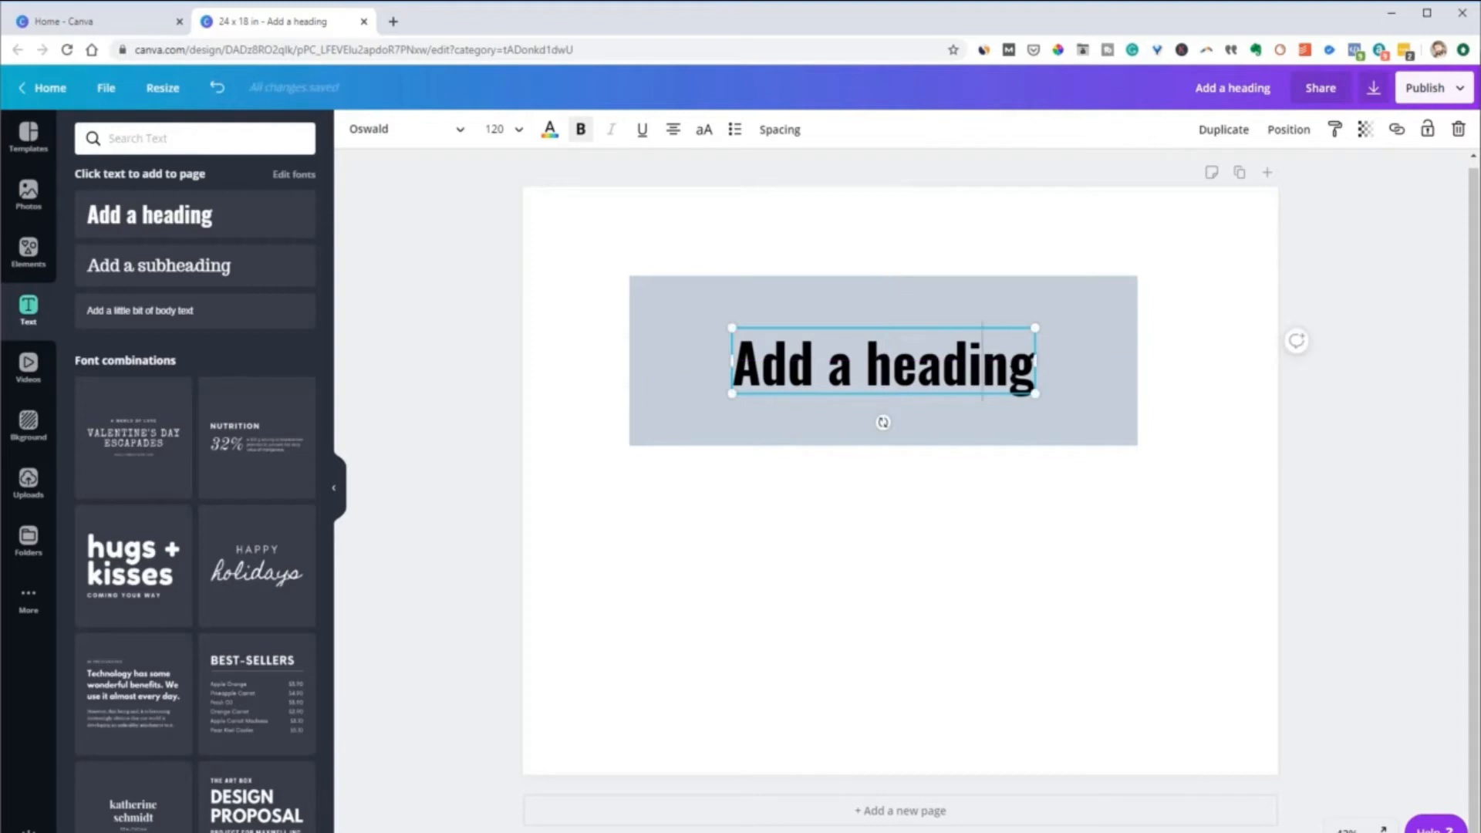
key("Return")
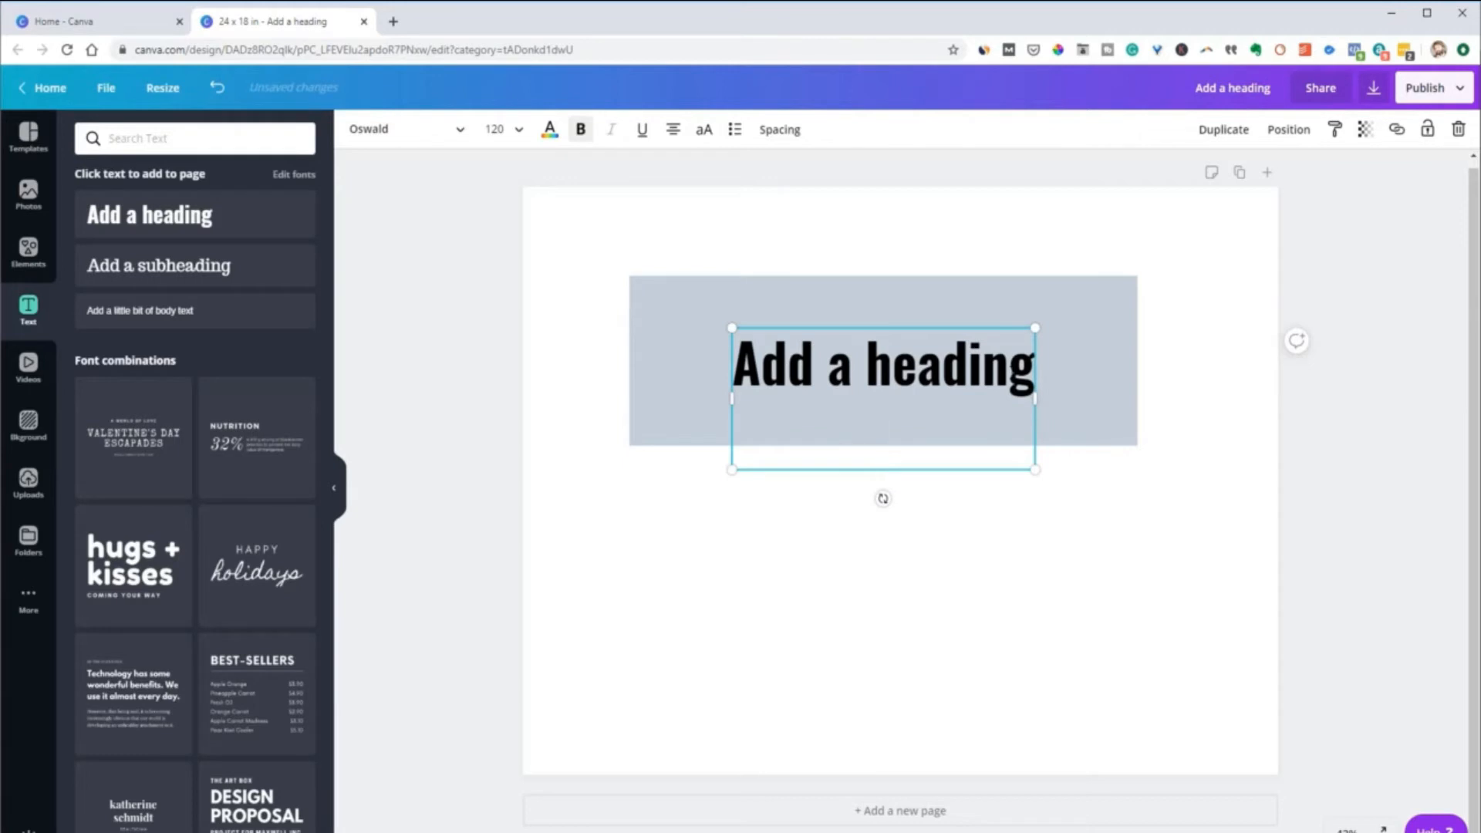
type("line")
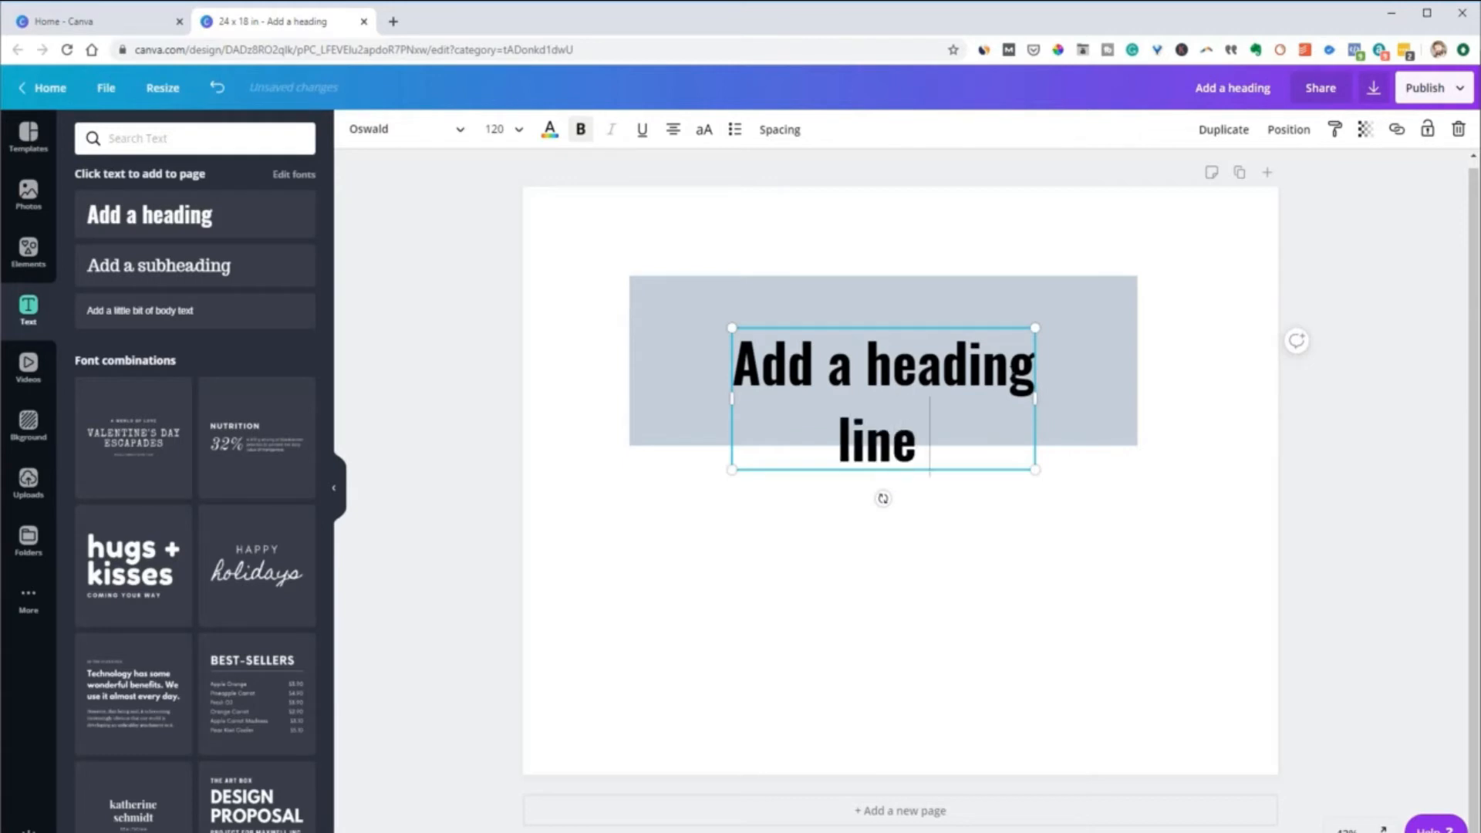
type(" 2")
key("Return")
type("li")
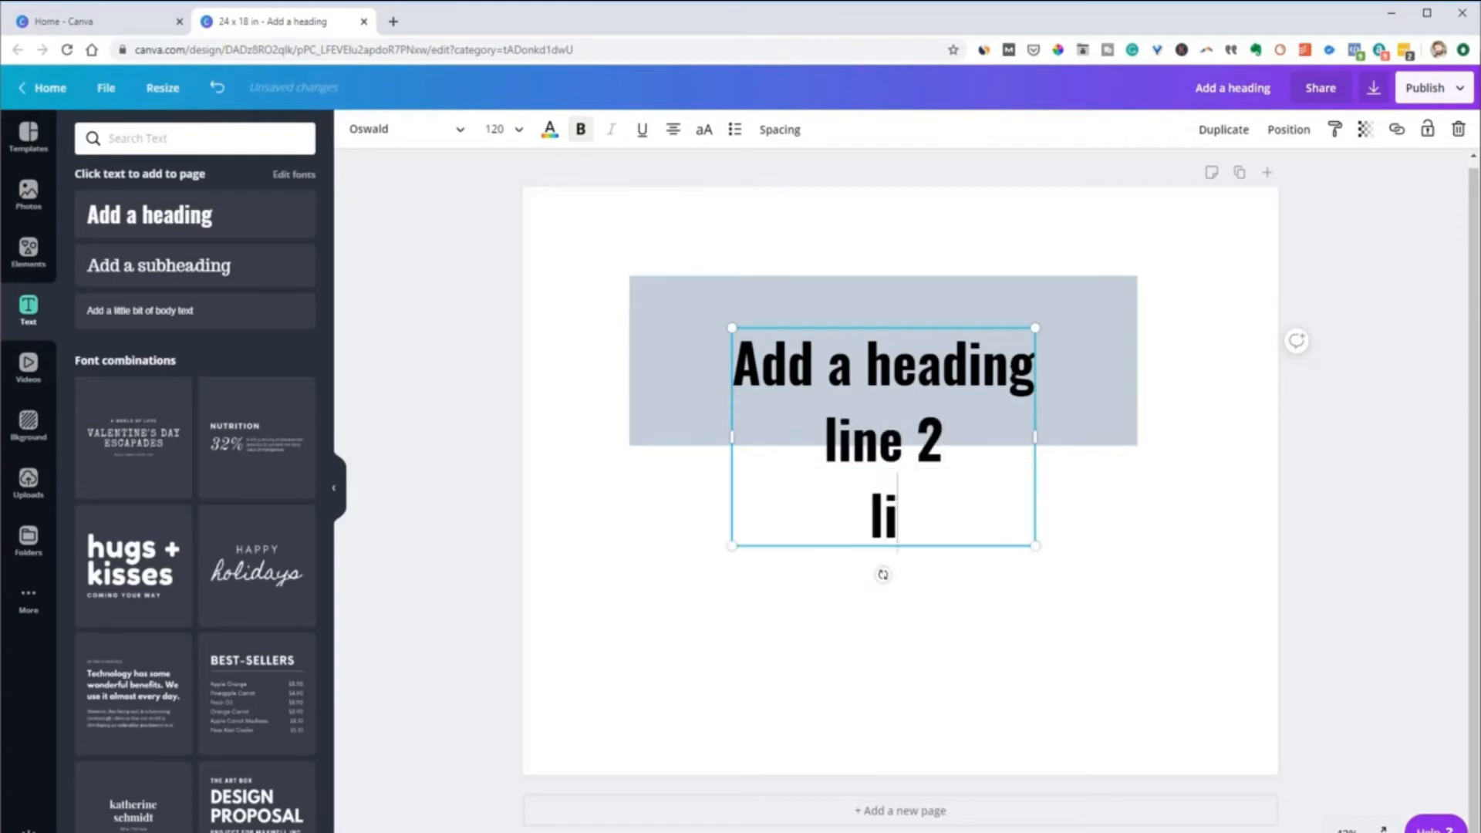
type("ne ")
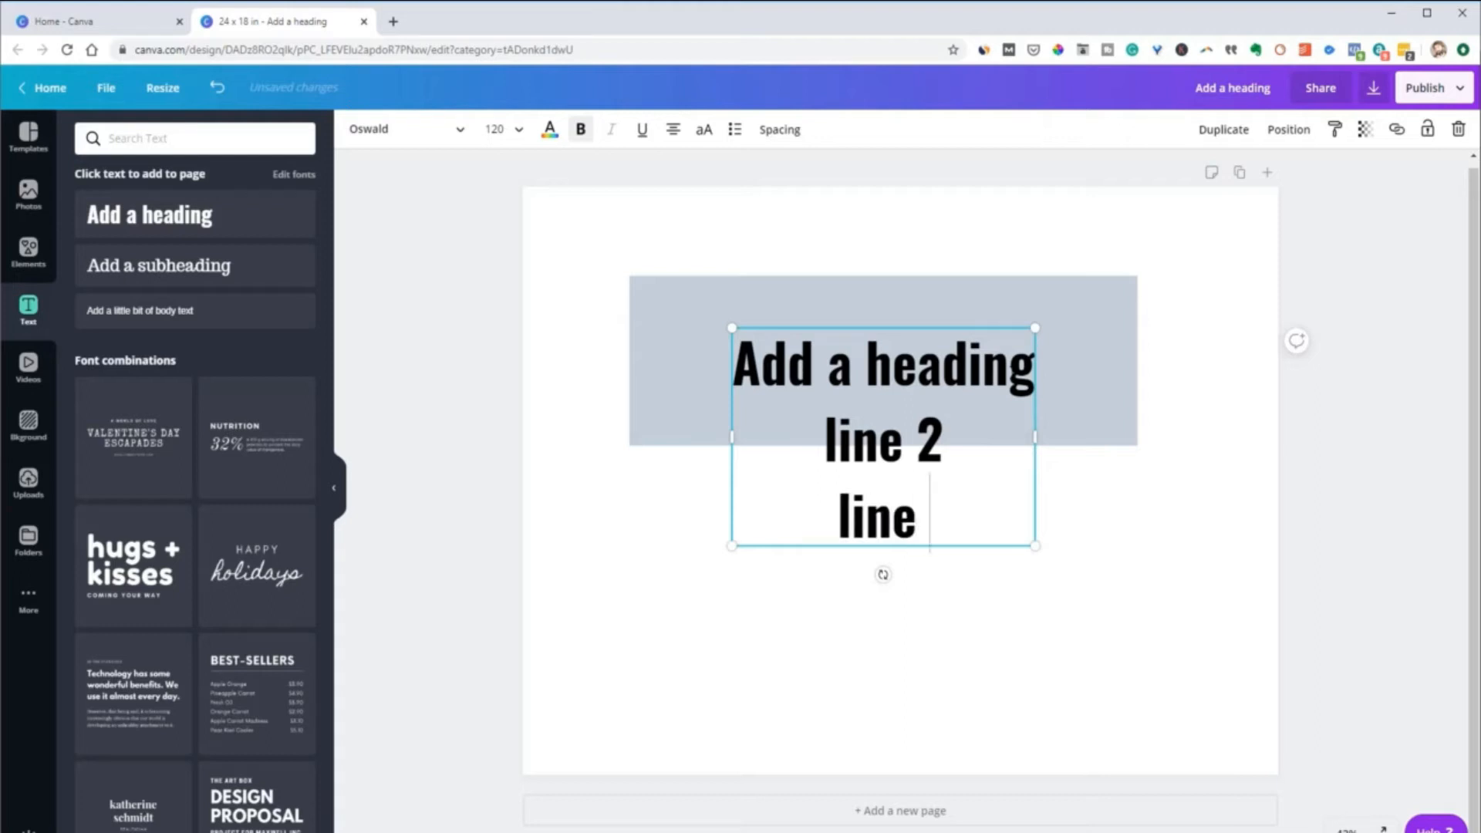
type("3")
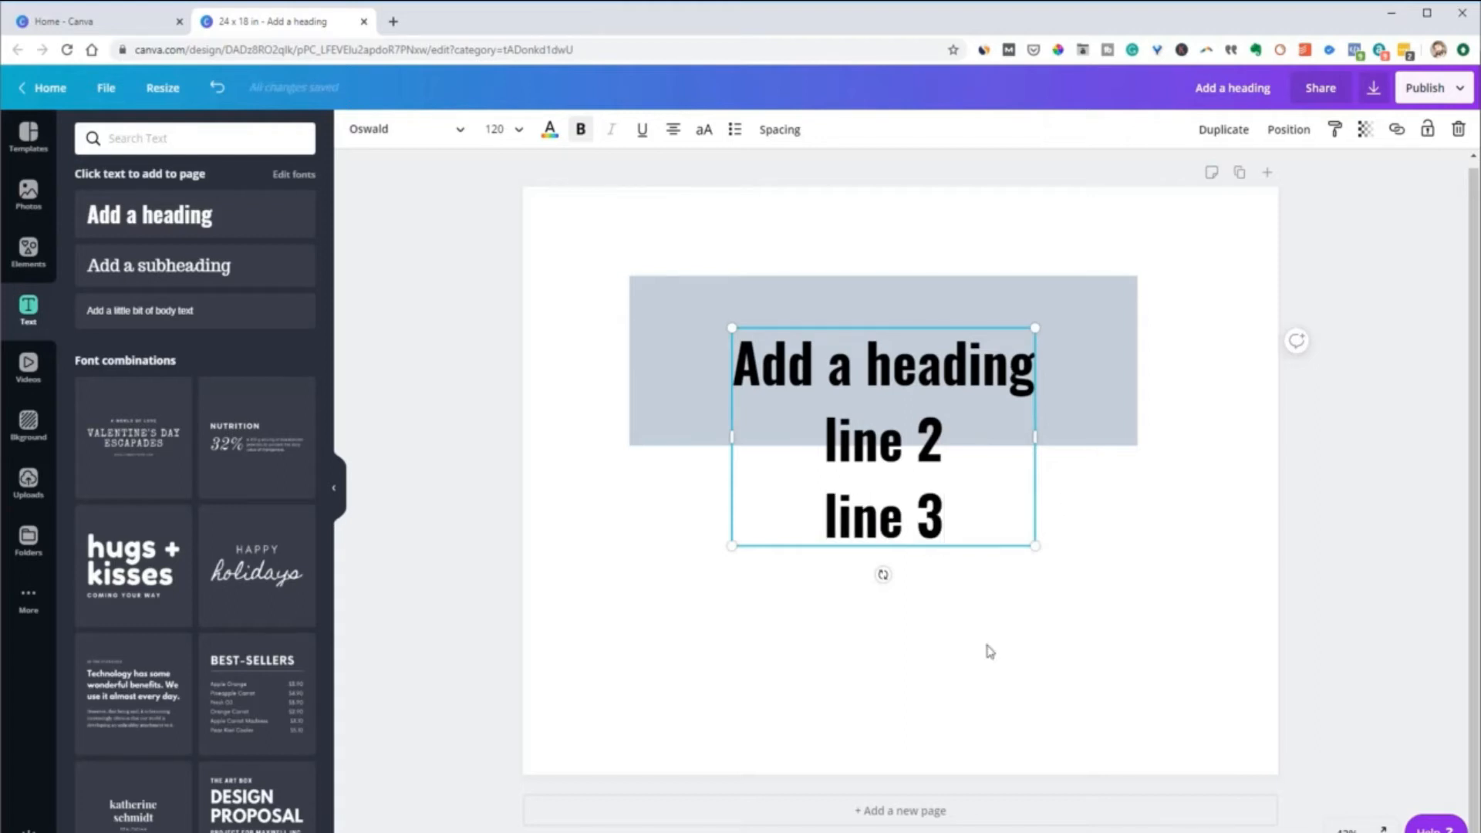
left_click(987, 661)
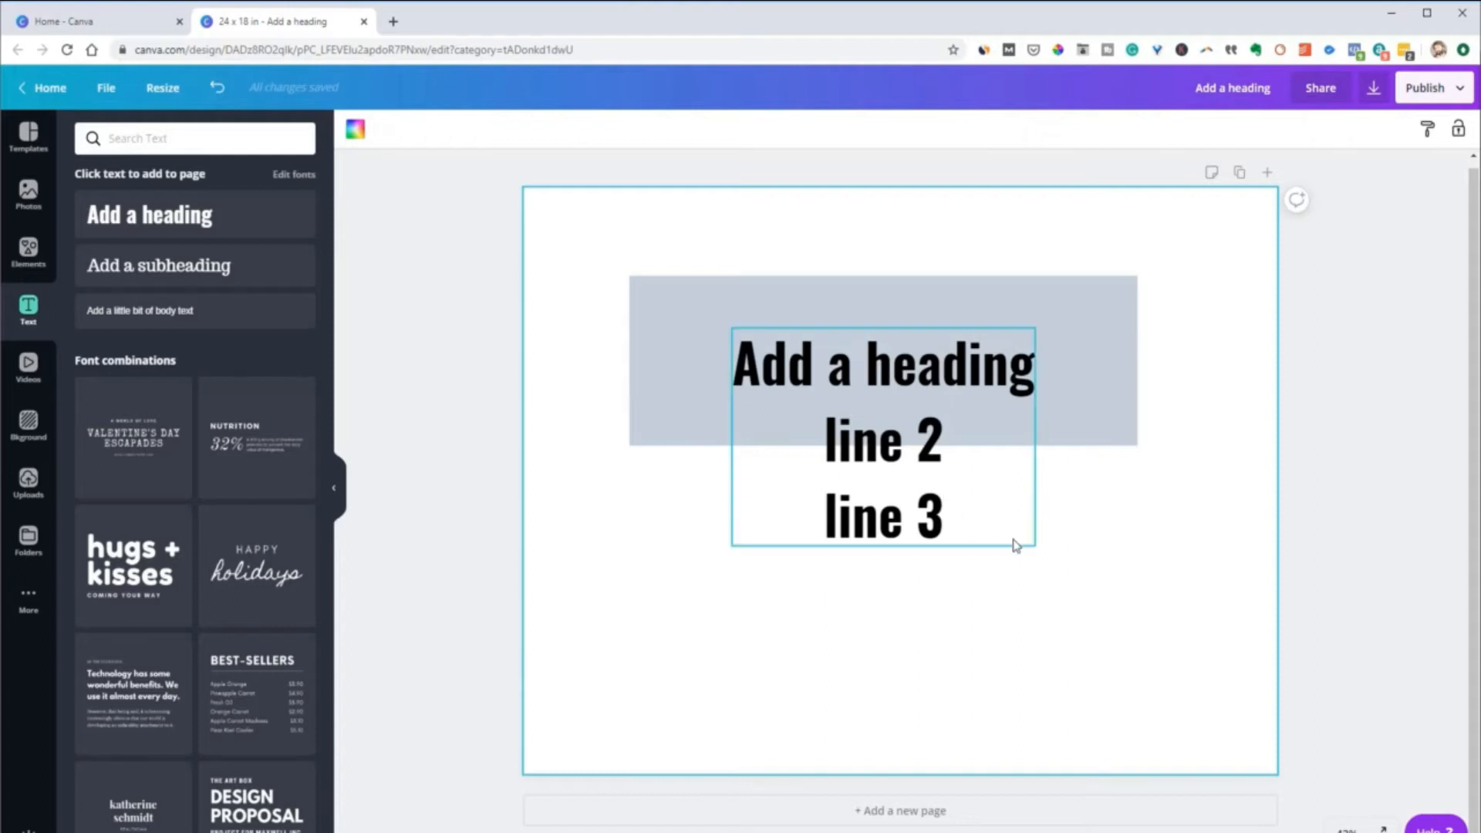
Try stretching the rectangle downward behind all three text lines, and undo both the stretch and the added lines
left_click(1119, 354)
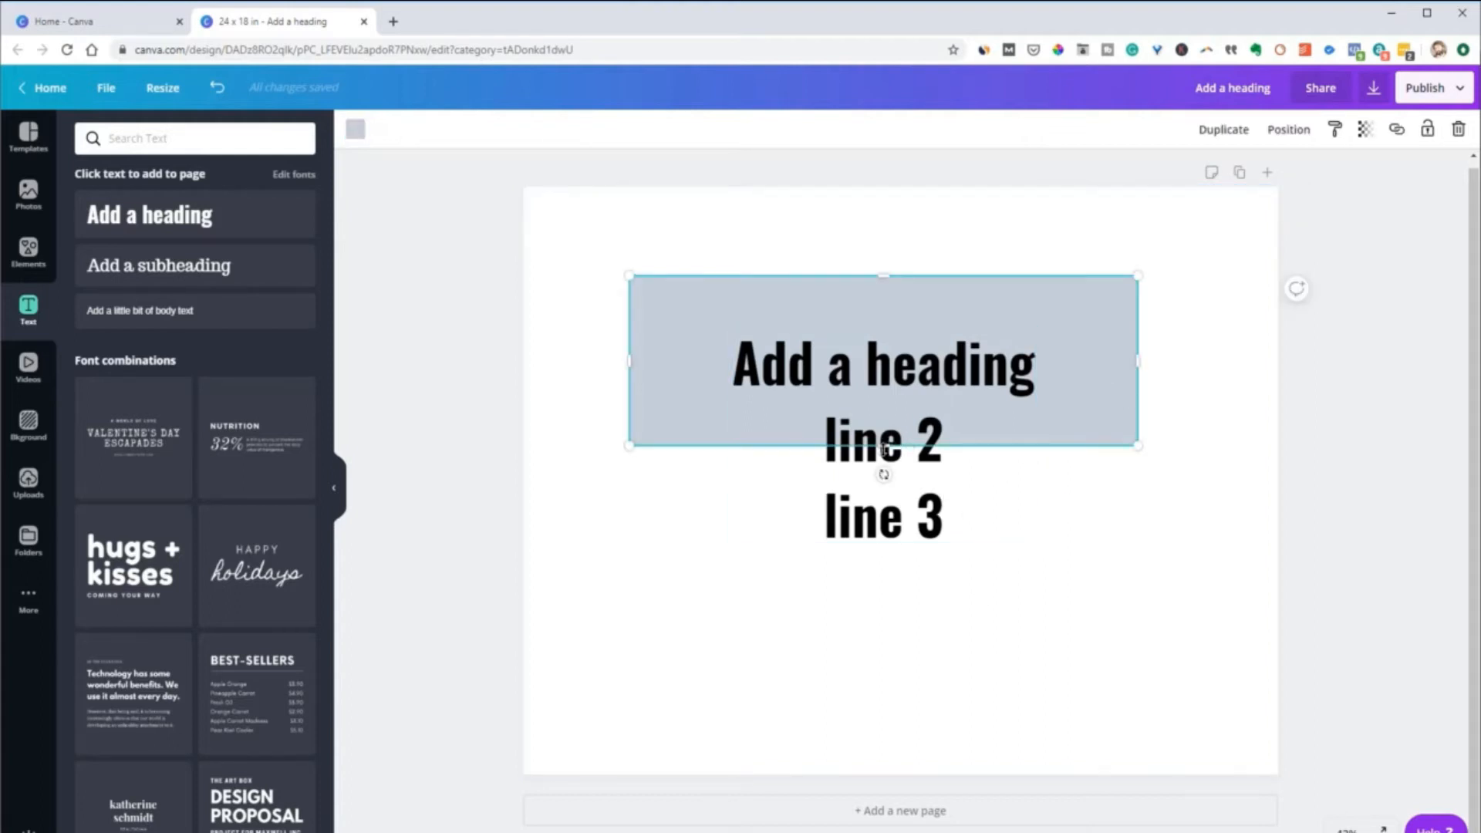
left_click_drag(879, 528, 872, 575)
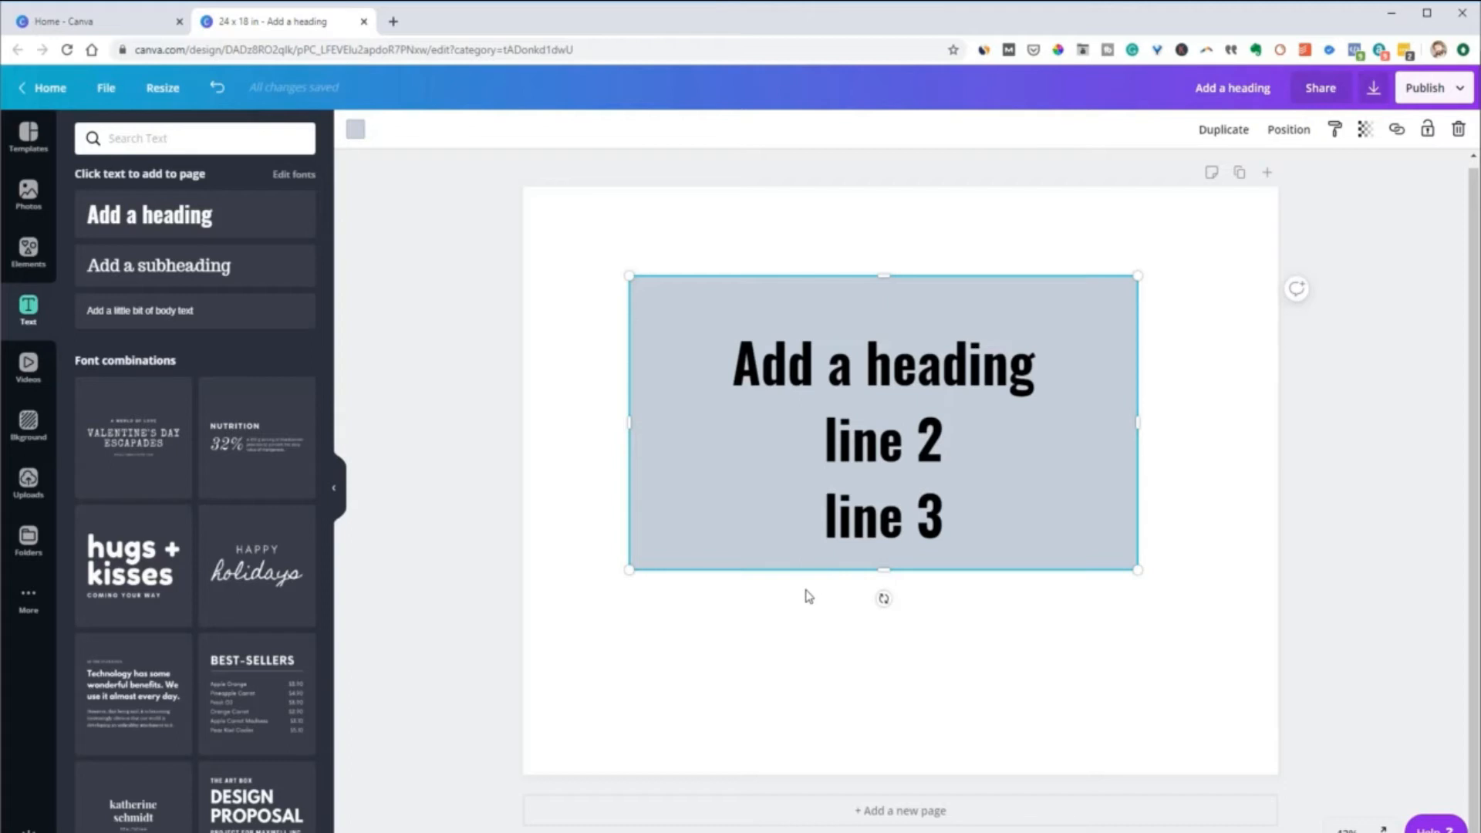
key("ctrl+z")
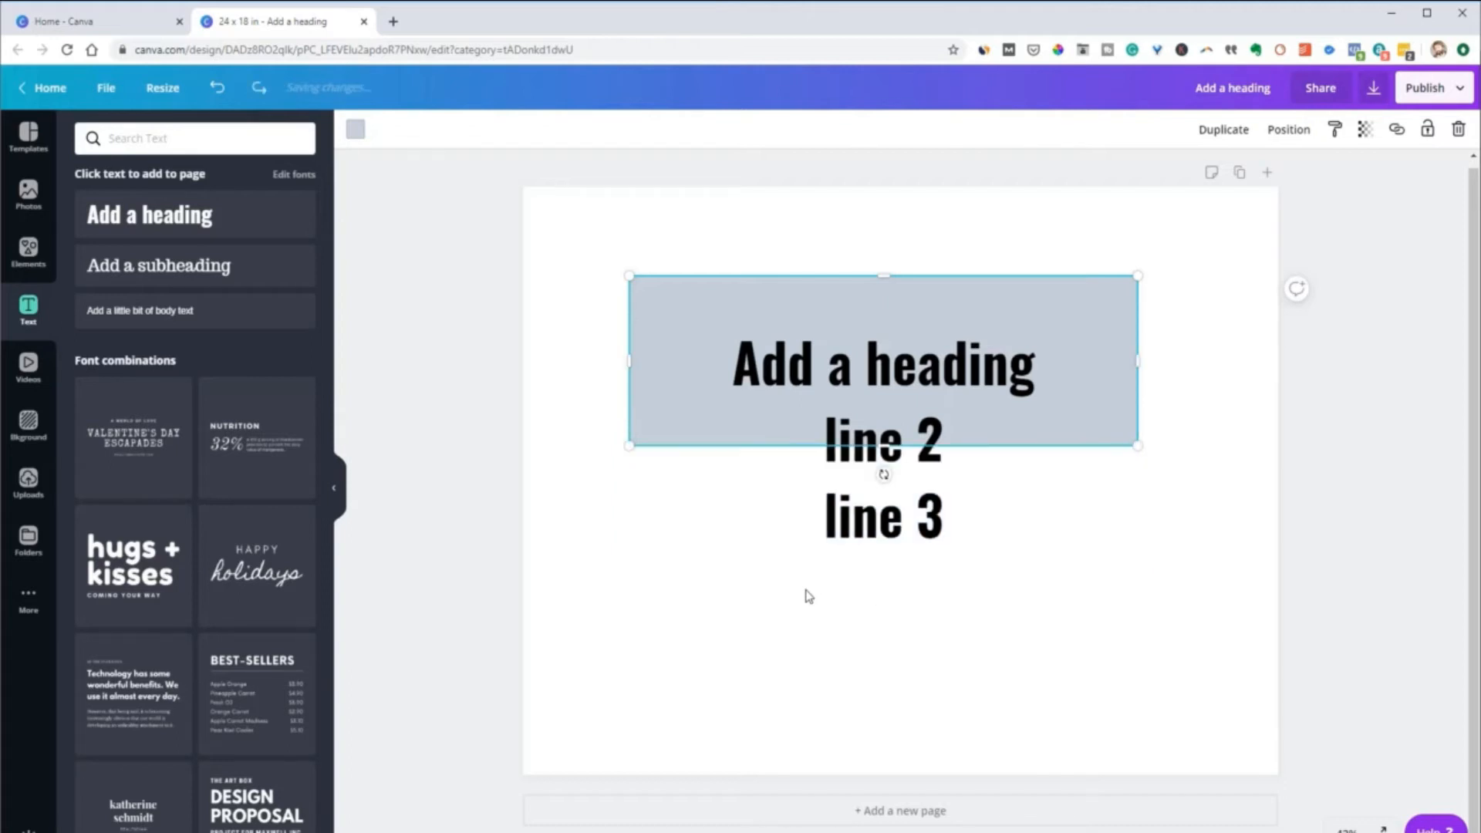
key("ctrl+z")
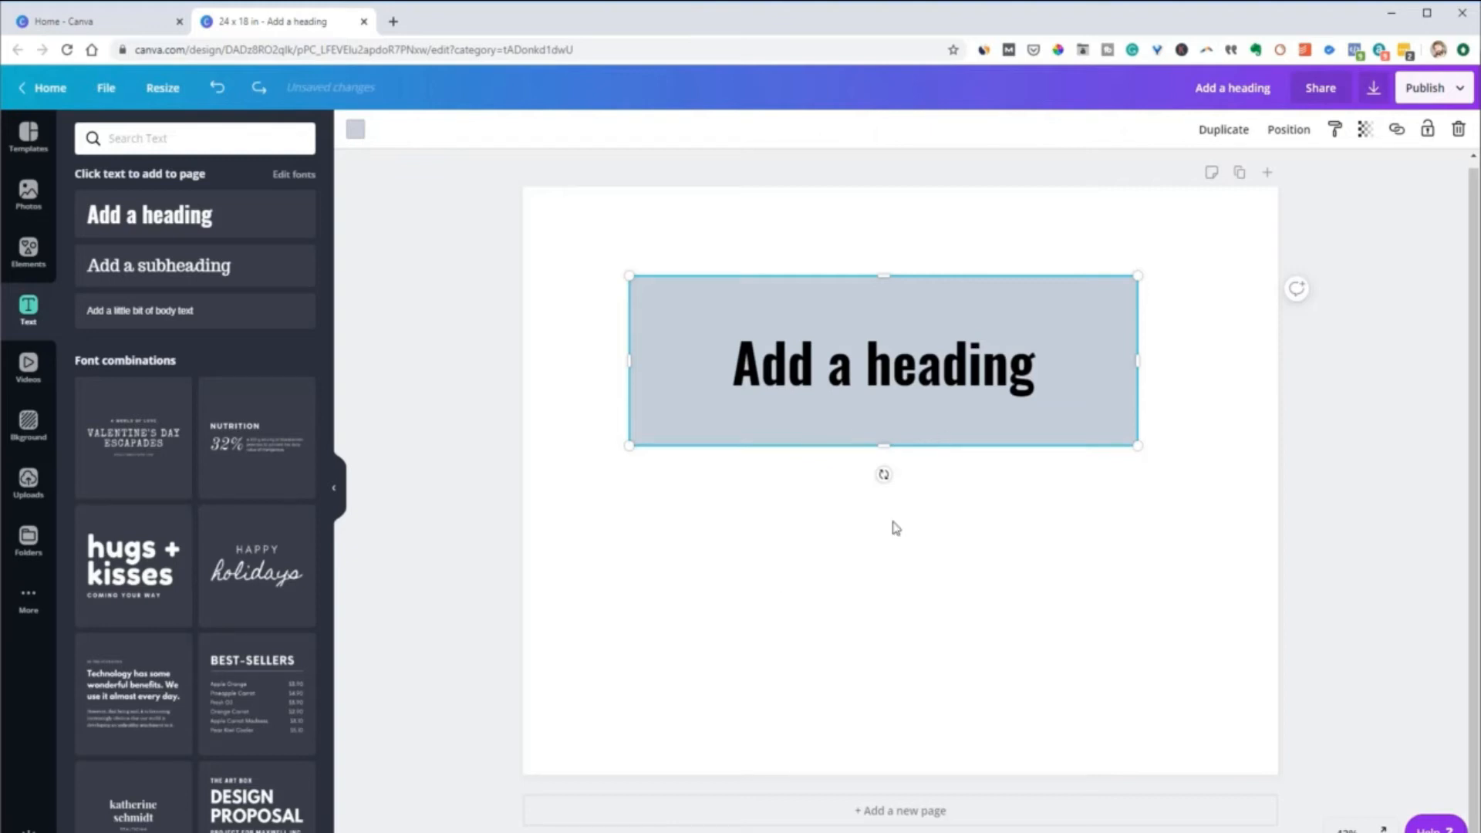
Select the rectangle and the single-line heading together and group them again
left_click(857, 582)
left_click_drag(621, 230, 983, 538)
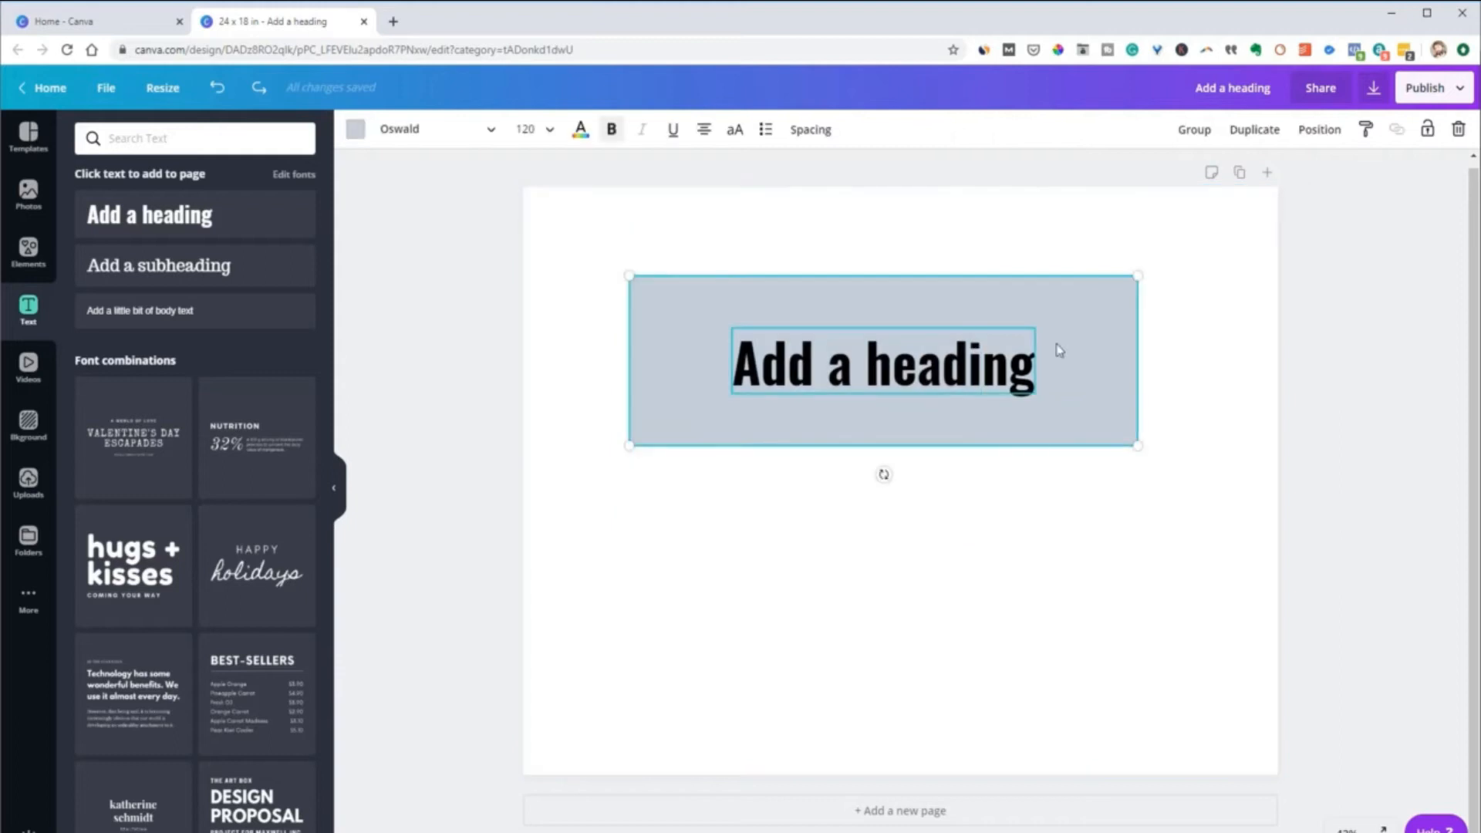
left_click(1203, 135)
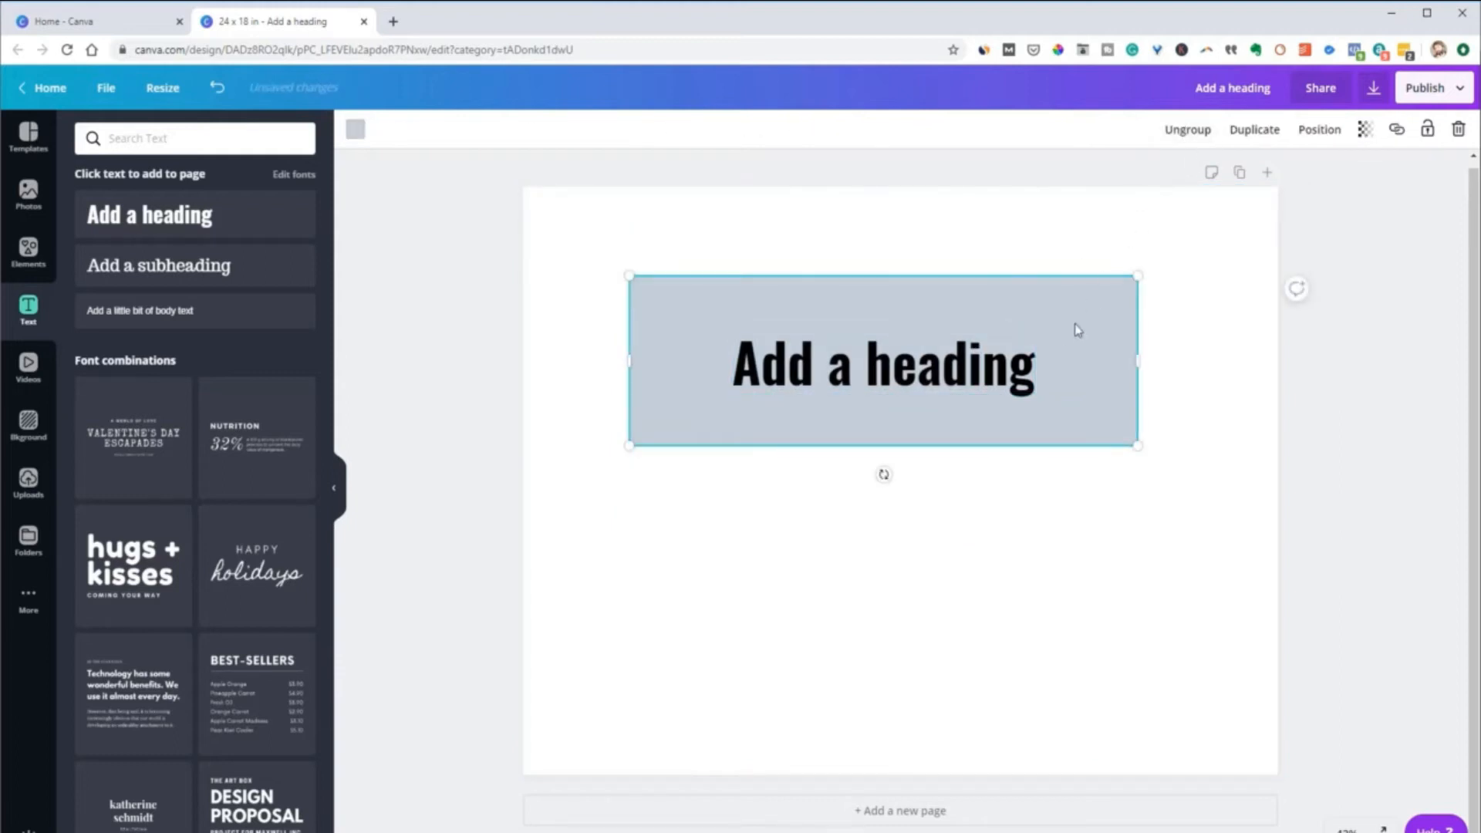
Add "line 2" and "line 3" as new lines to the heading inside the group
left_click(992, 373)
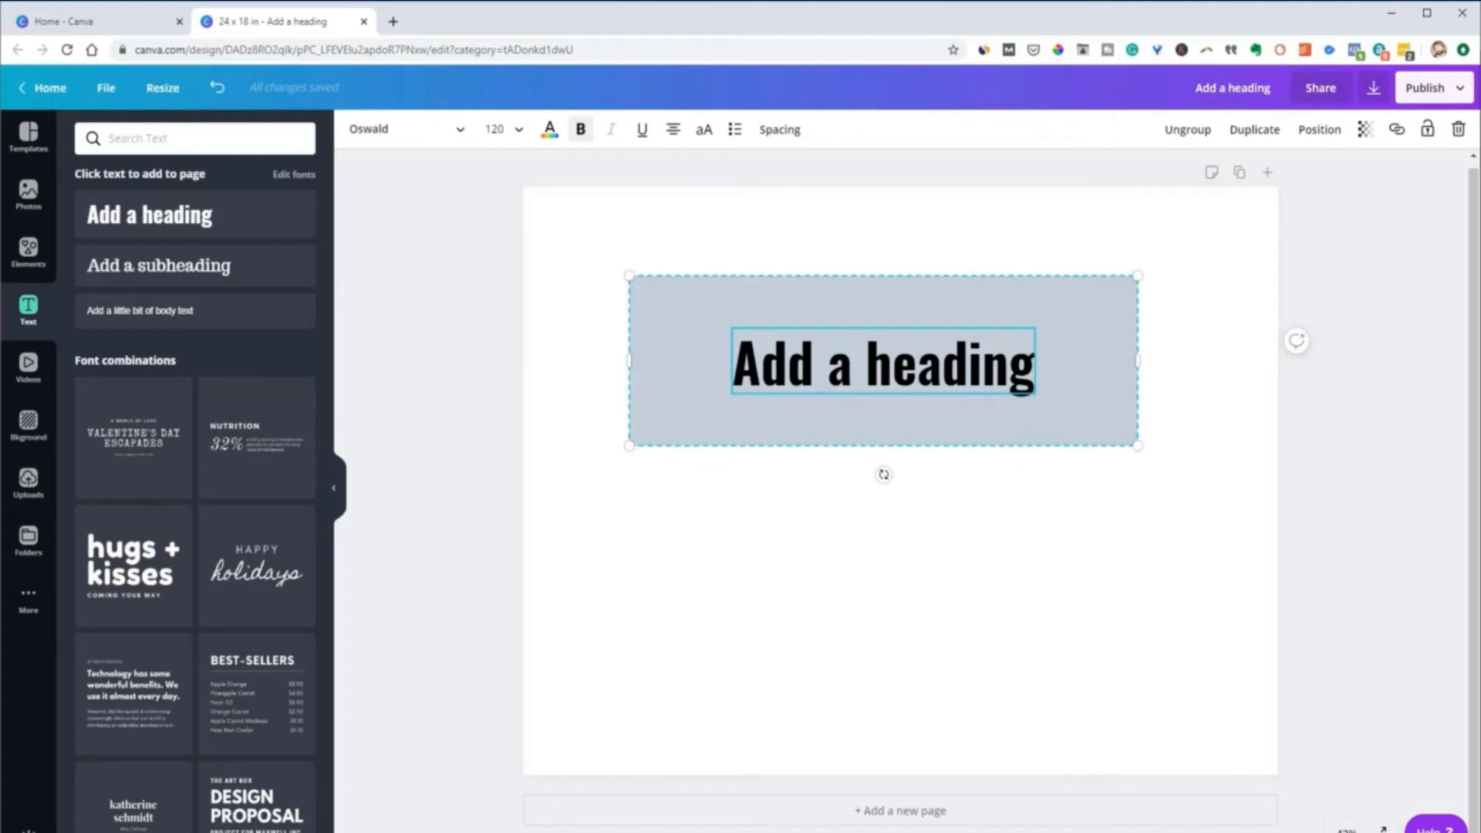
key("Return")
type("line")
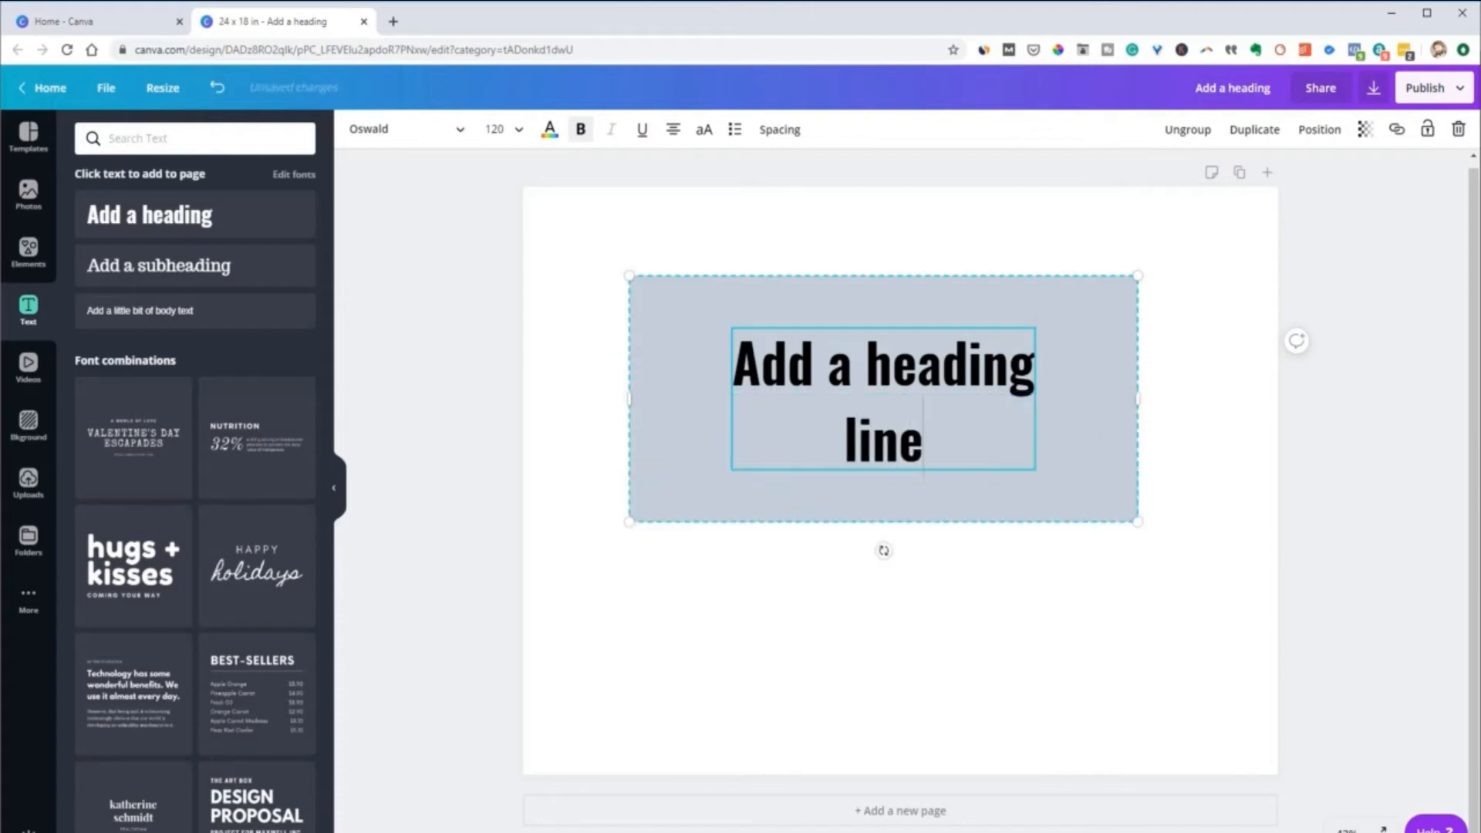
type(" 2")
key("Return")
type("l")
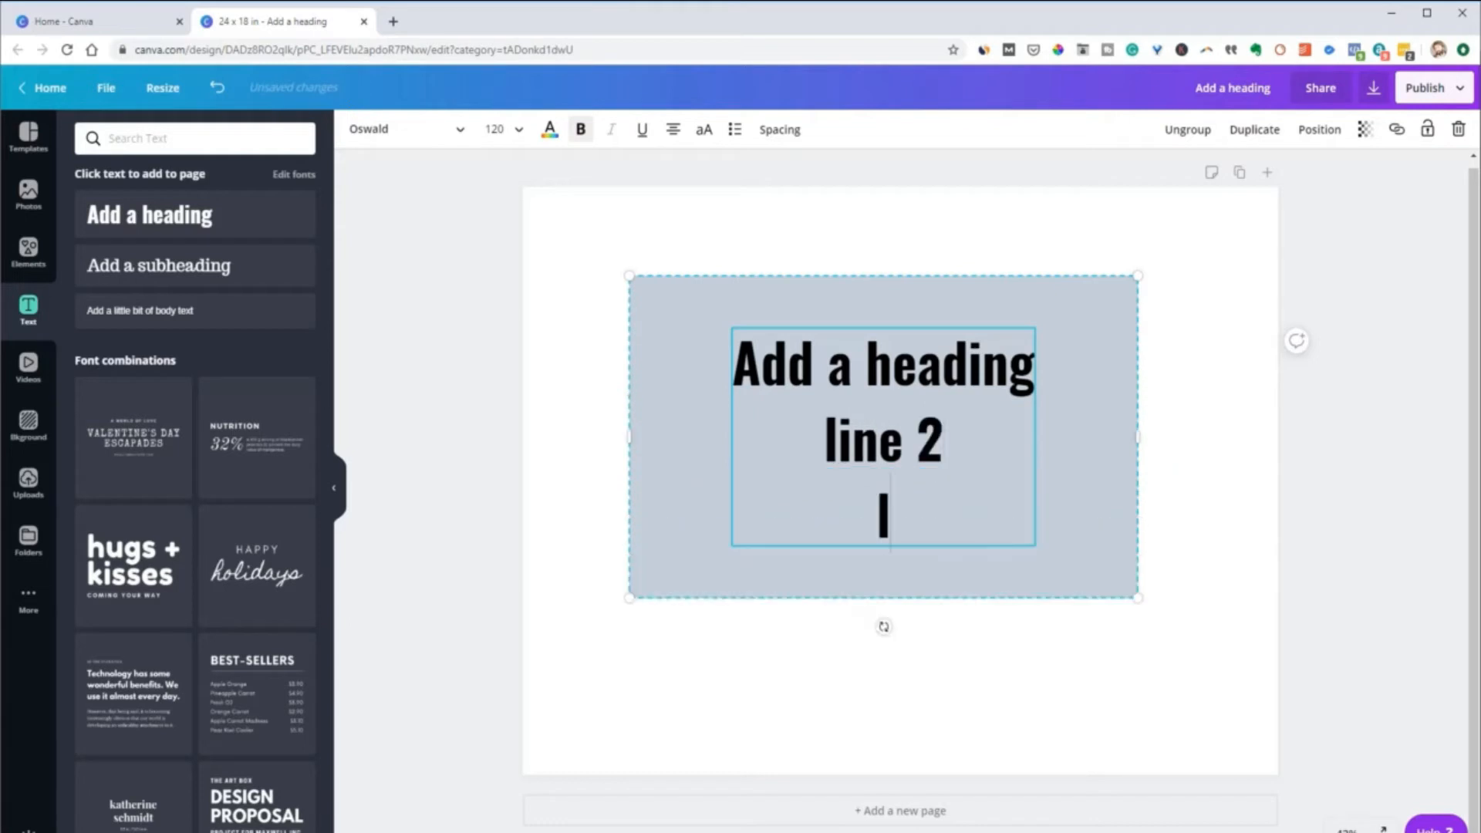
type("ine 3")
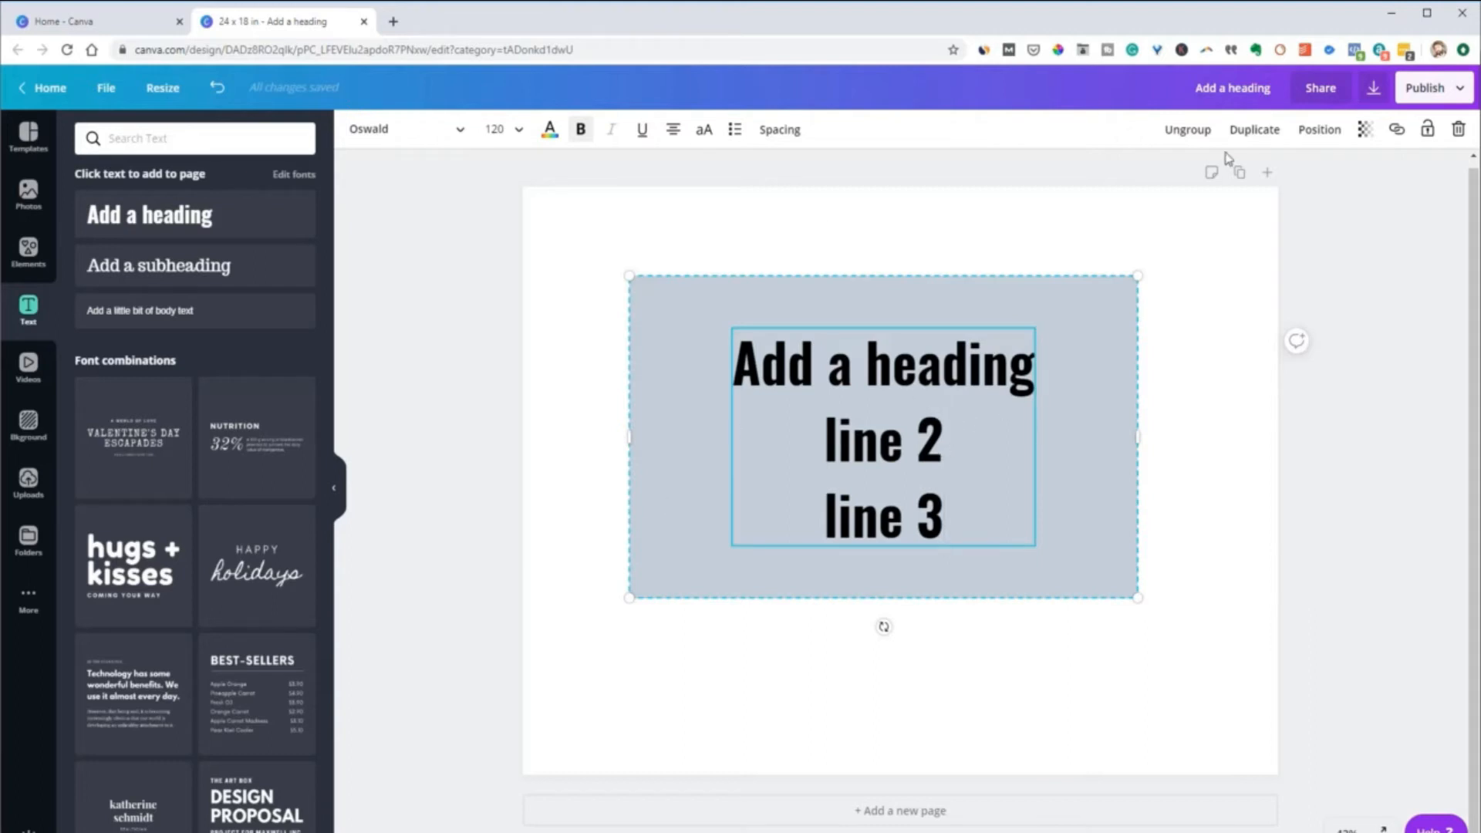
Ungroup the heading and rectangle, and shorten the rectangle from its bottom edge to just above "line 3"
left_click(1188, 130)
left_click(1235, 449)
left_click(897, 583)
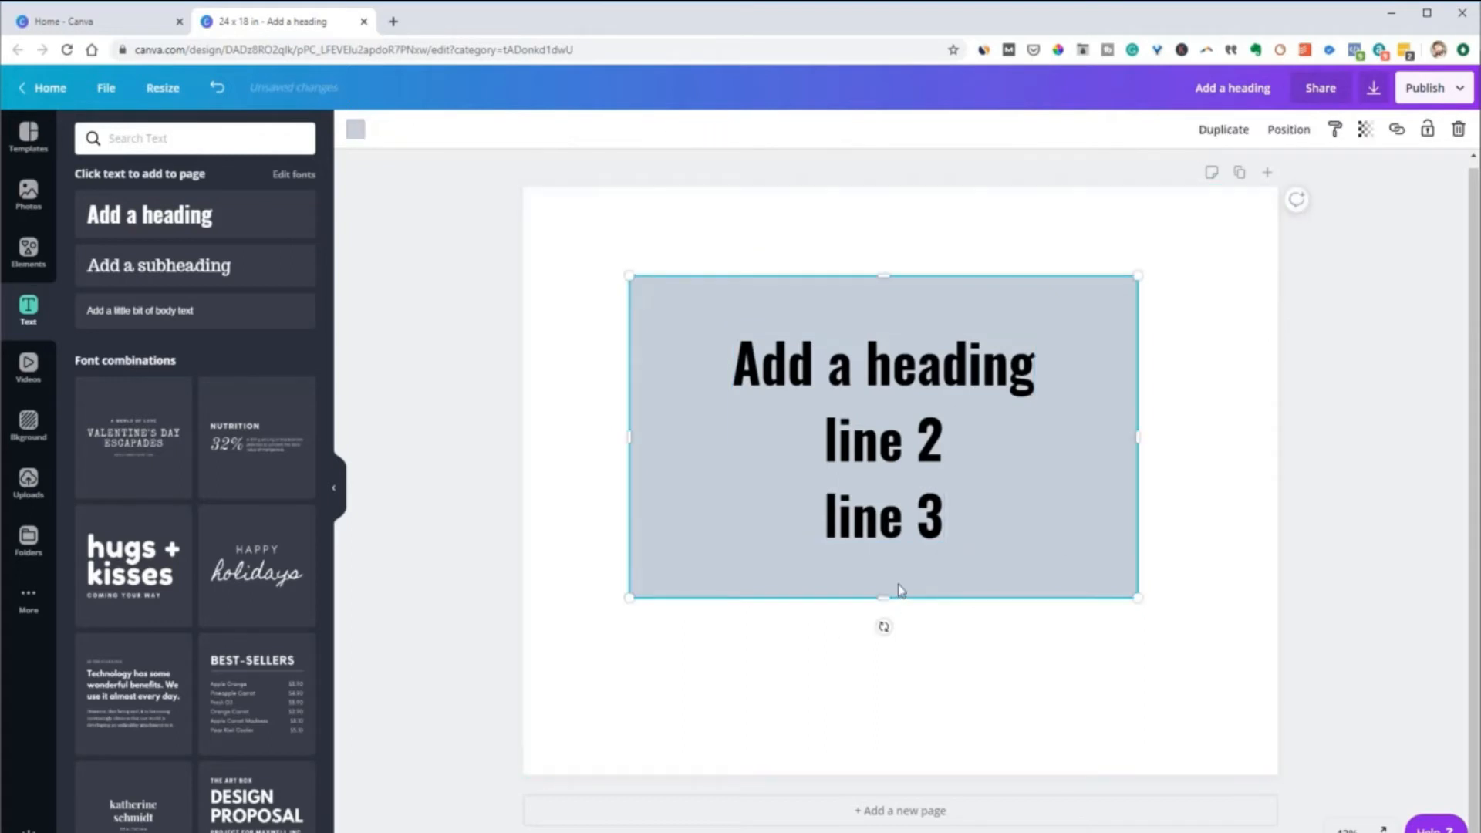
left_click_drag(883, 591, 887, 490)
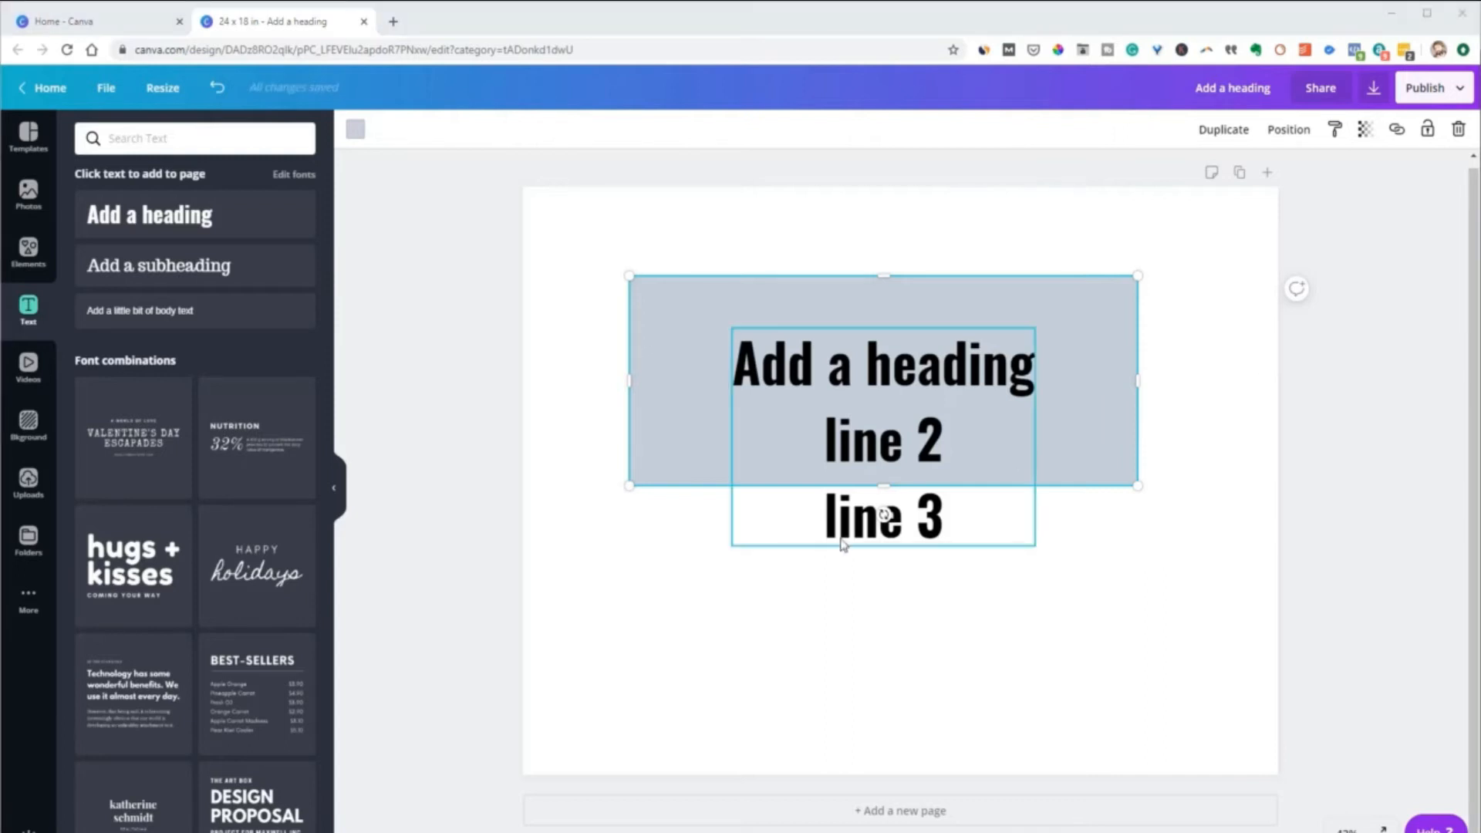
Delete the three-line heading text, and shrink the rectangle to a small box in the page's upper-left area
left_click(856, 467)
key("Delete")
left_click(856, 402)
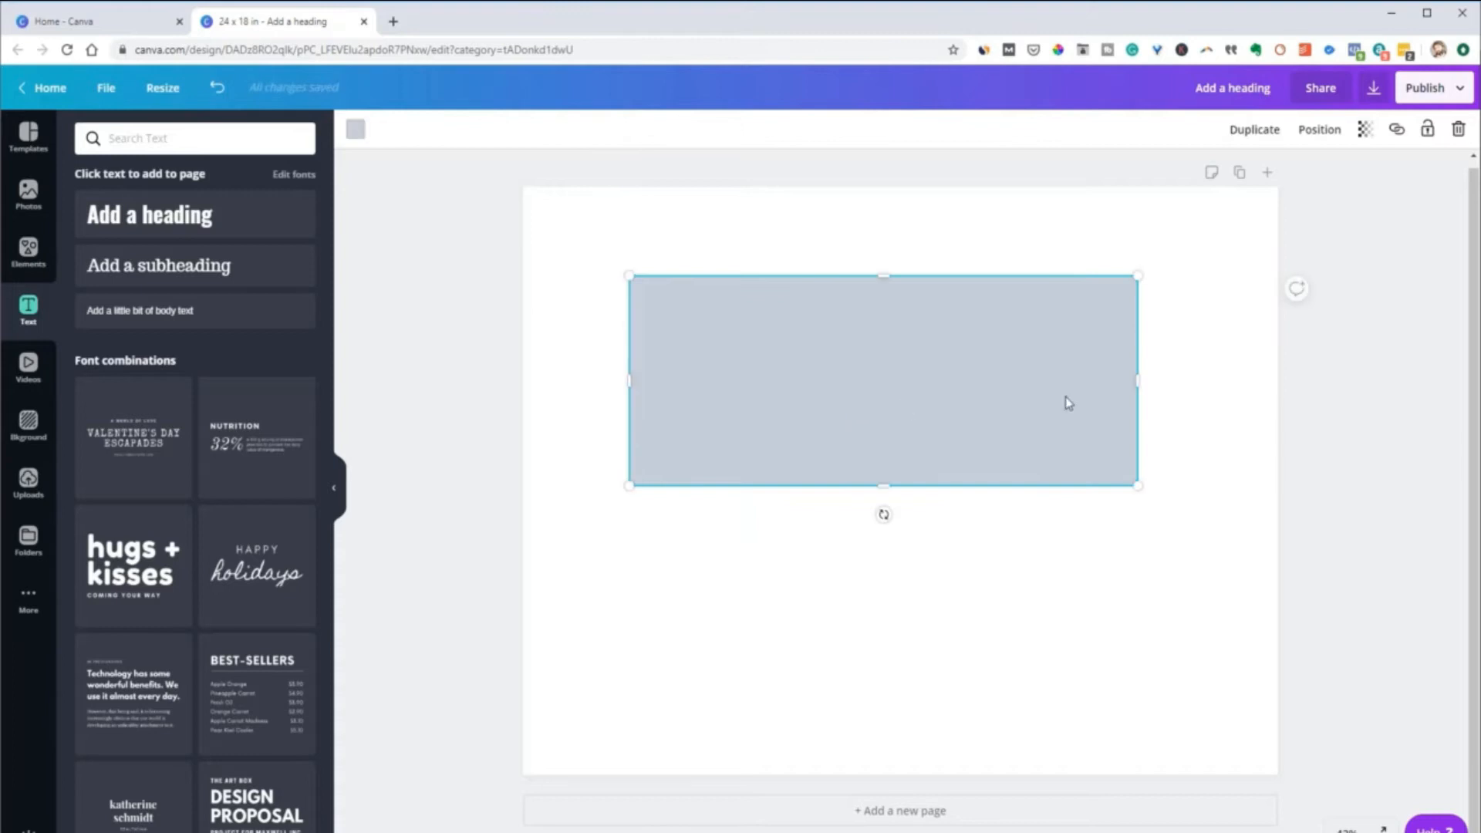
left_click_drag(1140, 377, 742, 379)
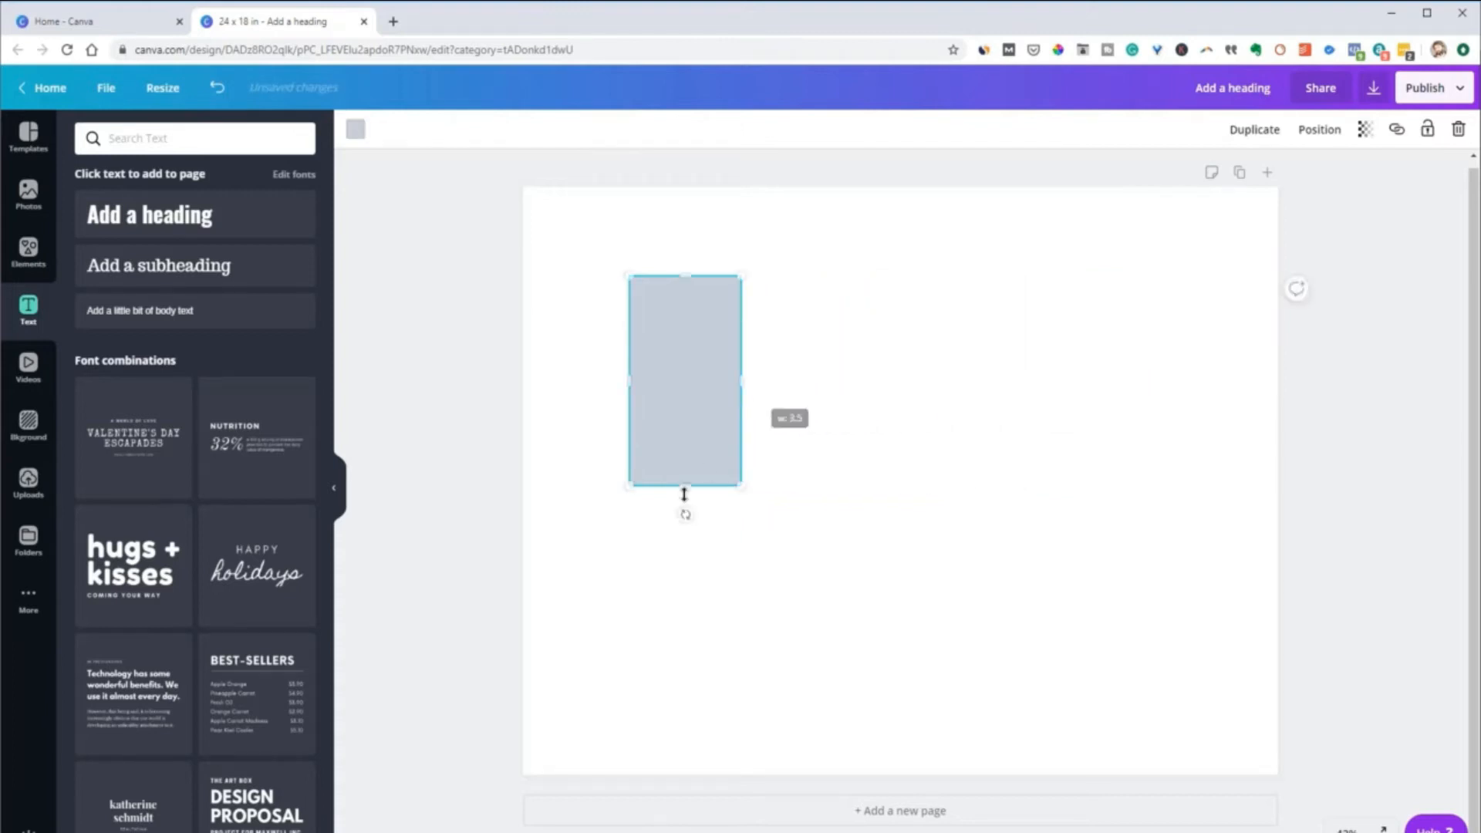
left_click_drag(684, 486, 700, 355)
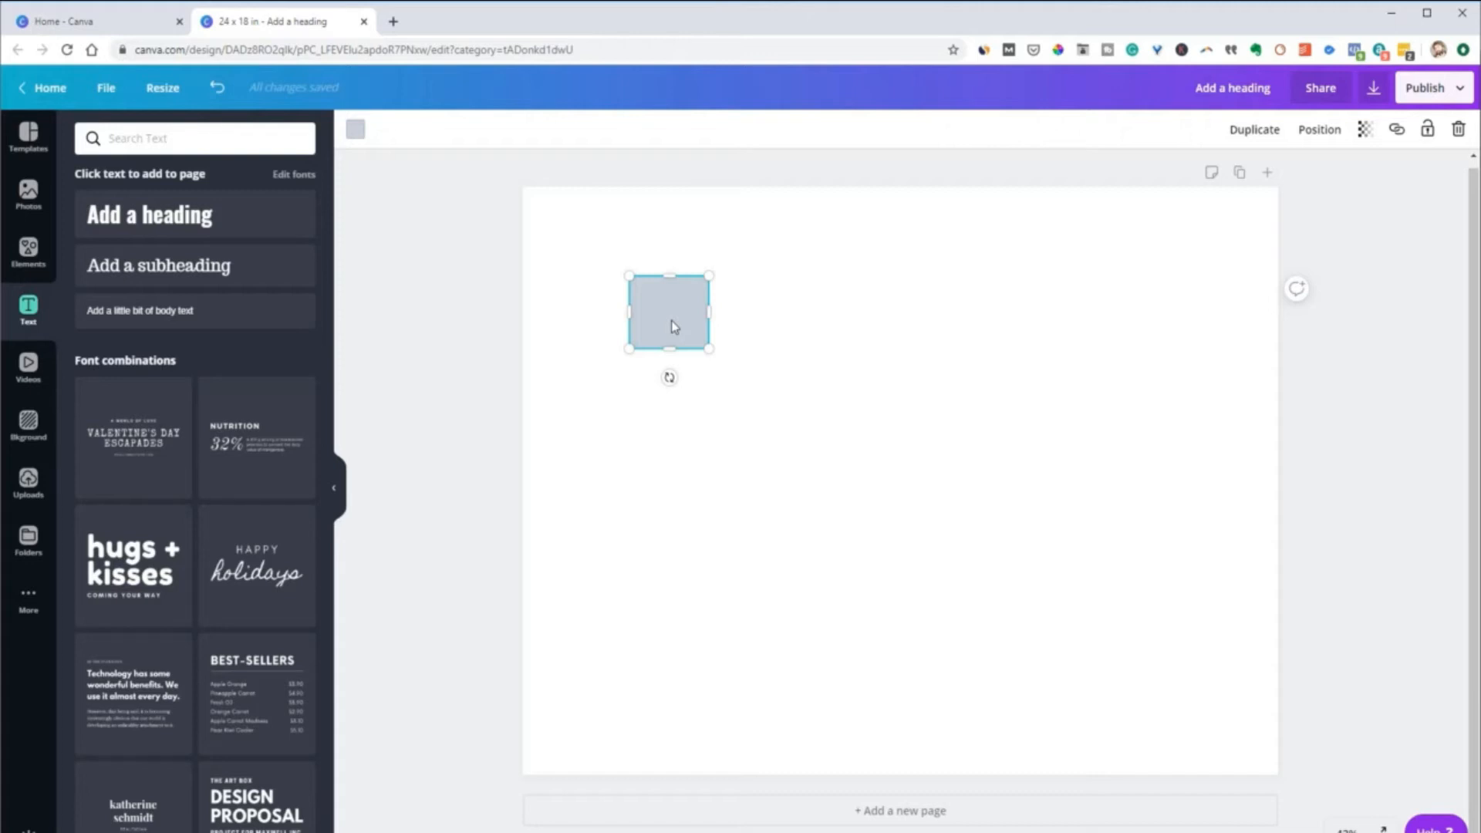
Duplicate the small box three times, placing the copies with the original in a loose two-by-two arrangement
left_click_drag(676, 312, 692, 407)
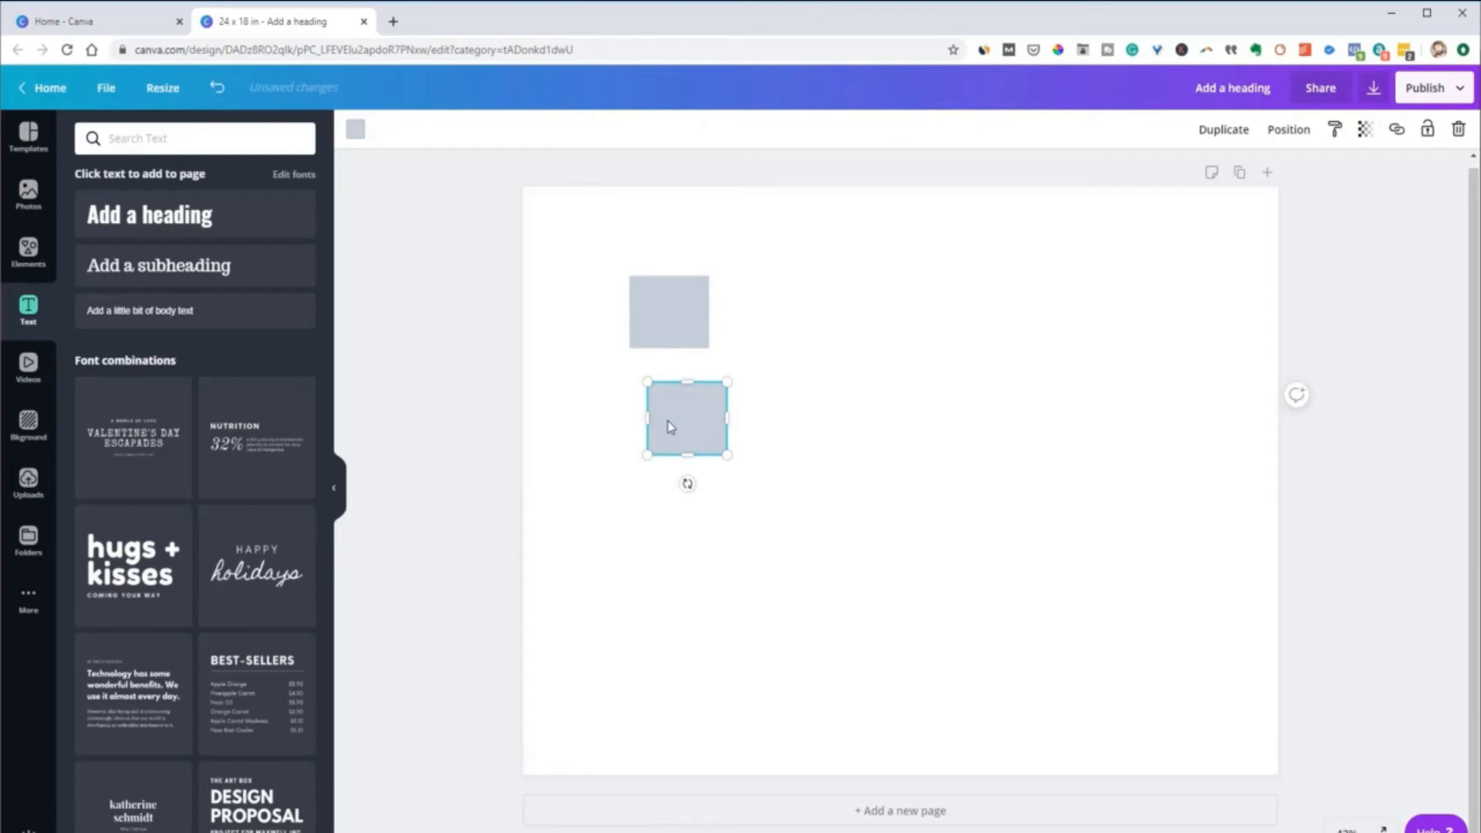
left_click_drag(679, 418, 800, 323)
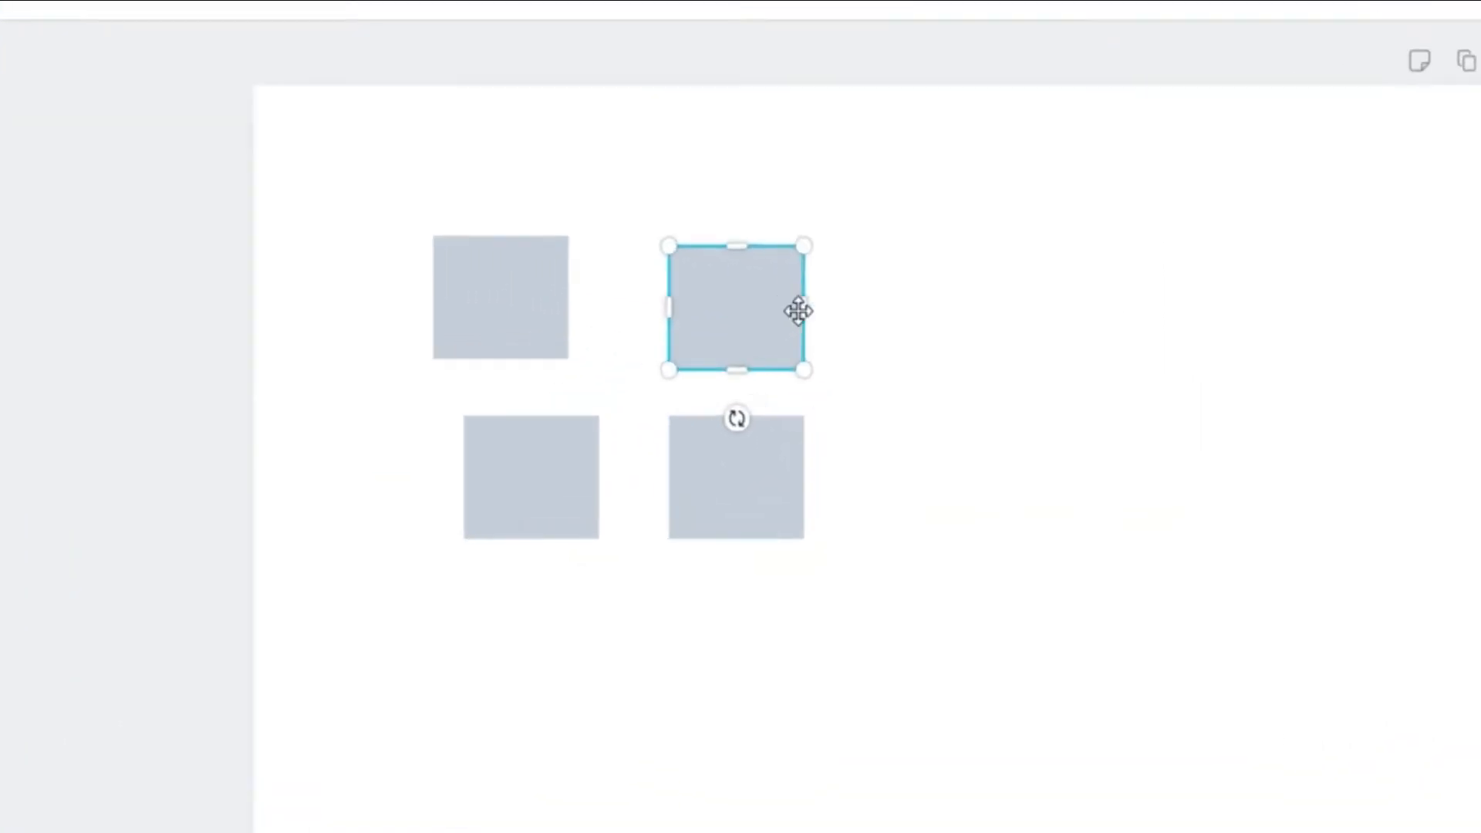
Duplicate the upper-right box twice to extend its row, and scatter all six boxes unevenly across the page
left_click_drag(842, 318, 920, 313)
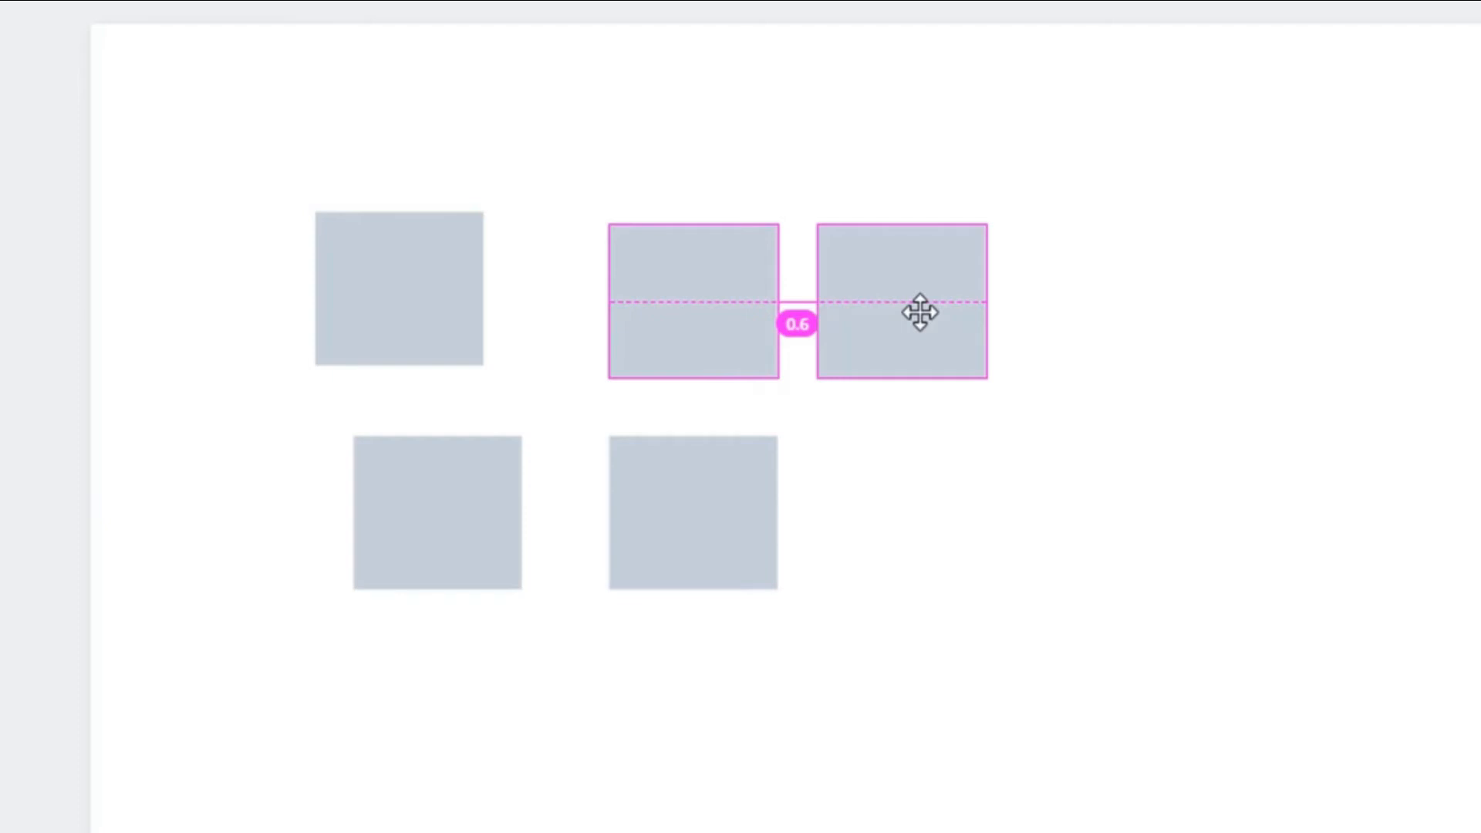
left_click_drag(920, 312, 1121, 309)
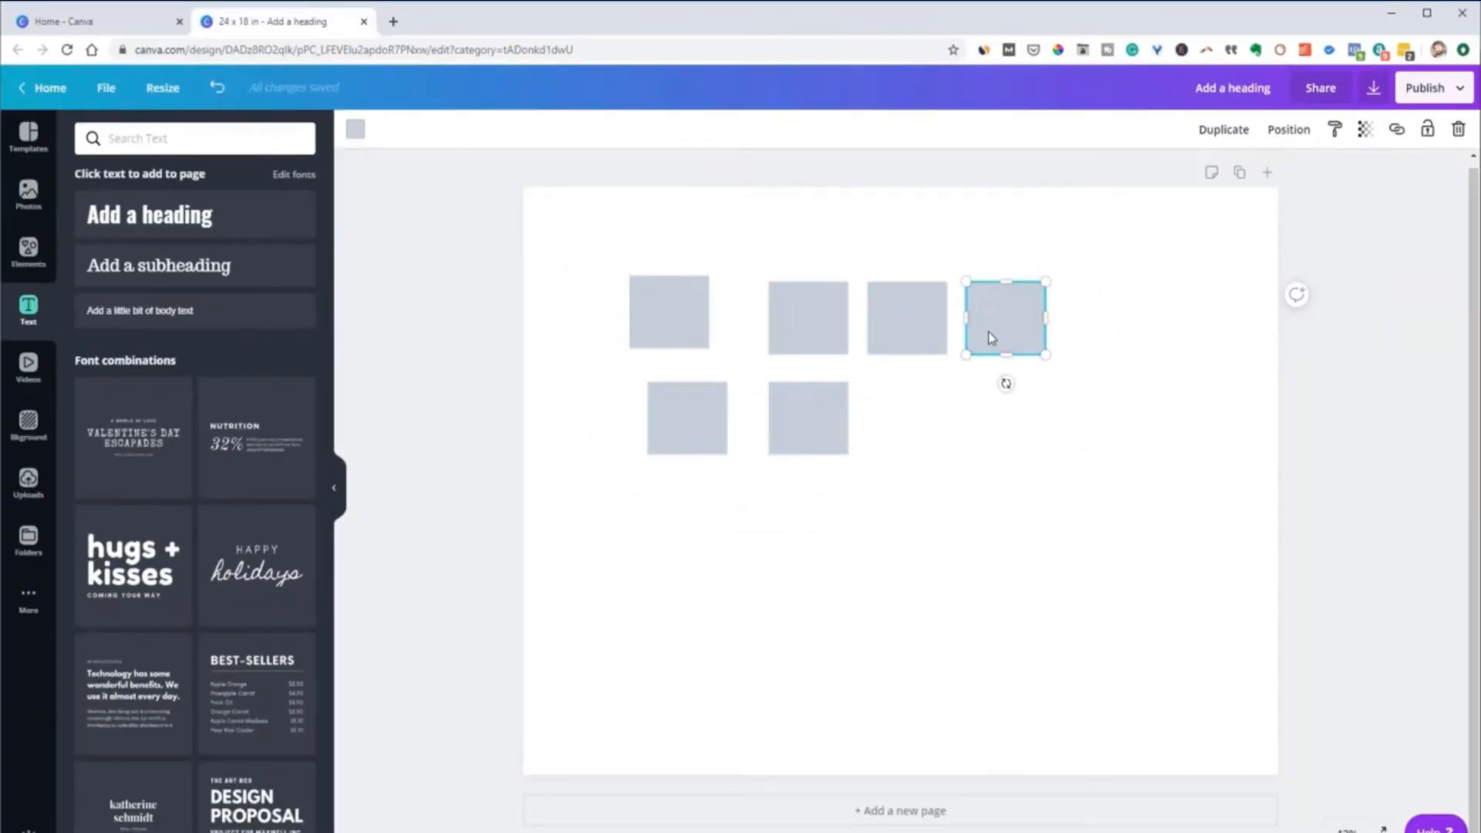
left_click_drag(993, 337, 1059, 541)
left_click_drag(793, 417, 762, 616)
left_click_drag(695, 430, 657, 583)
left_click_drag(838, 405, 890, 560)
left_click_drag(802, 319, 843, 435)
left_click_drag(936, 320, 1200, 411)
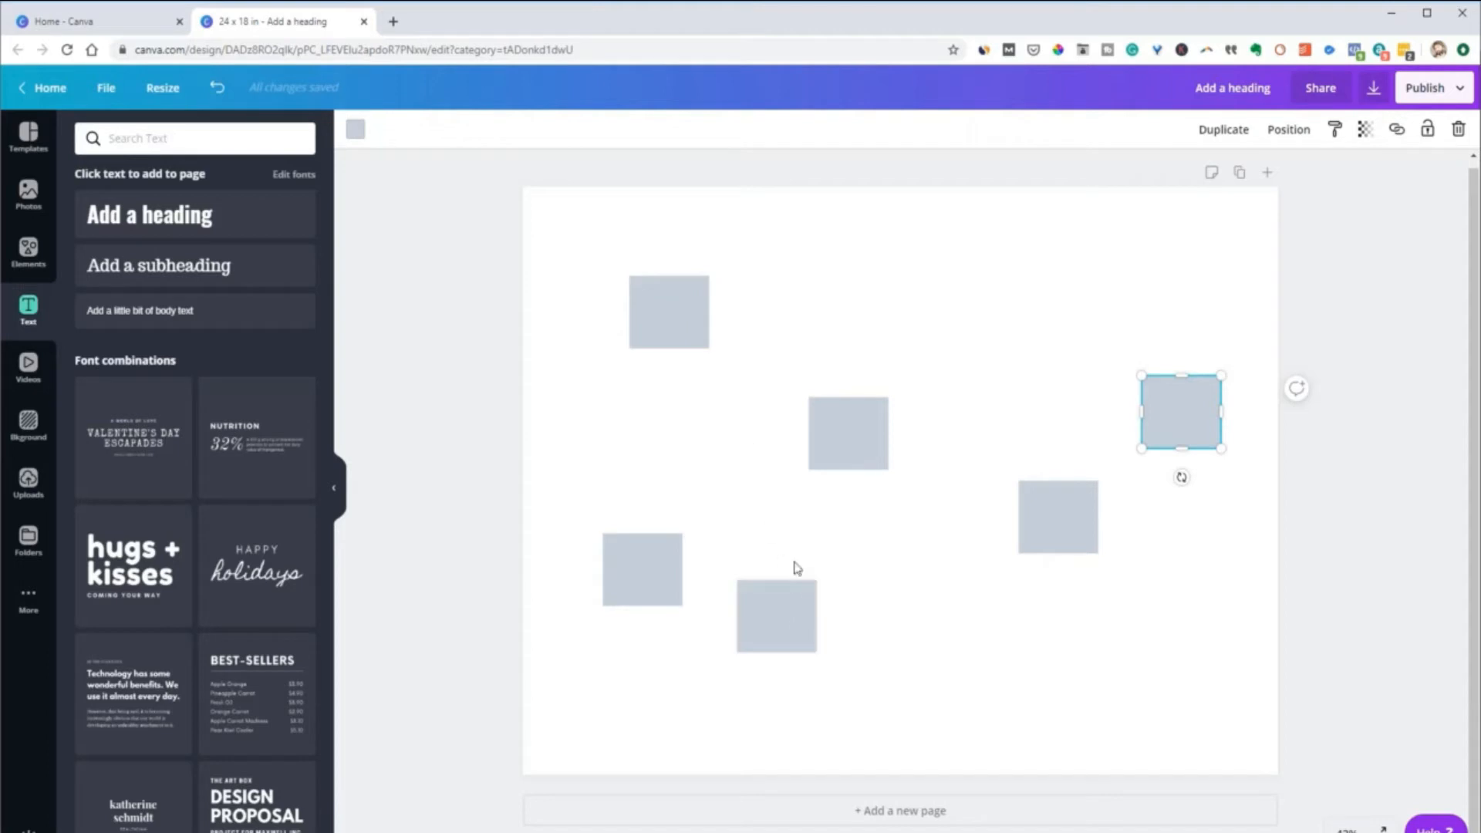
left_click_drag(646, 582, 594, 460)
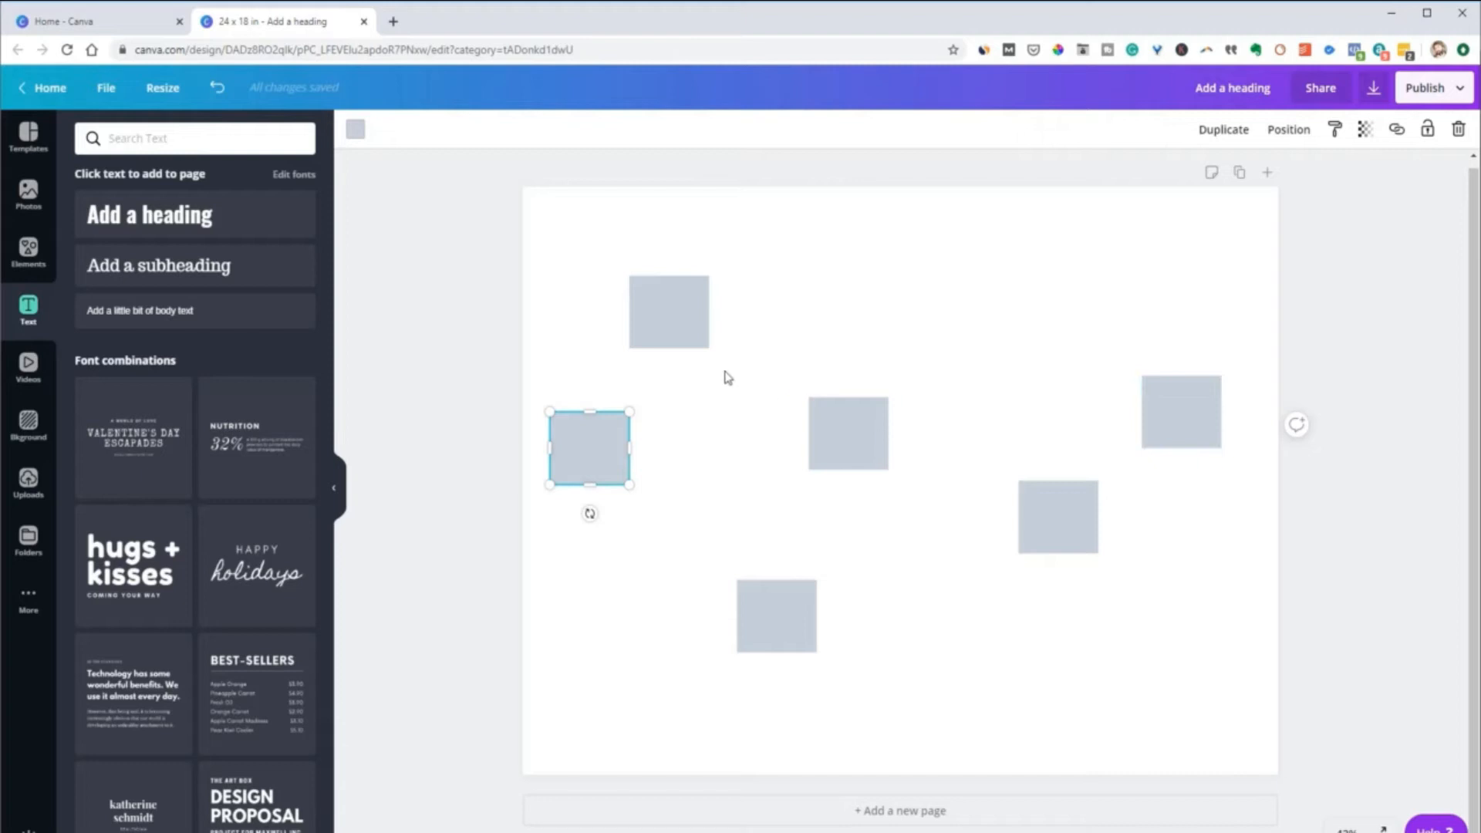
Space all six boxes evenly both vertically and horizontally, and align them to their middle in one row
left_click_drag(532, 249, 1254, 713)
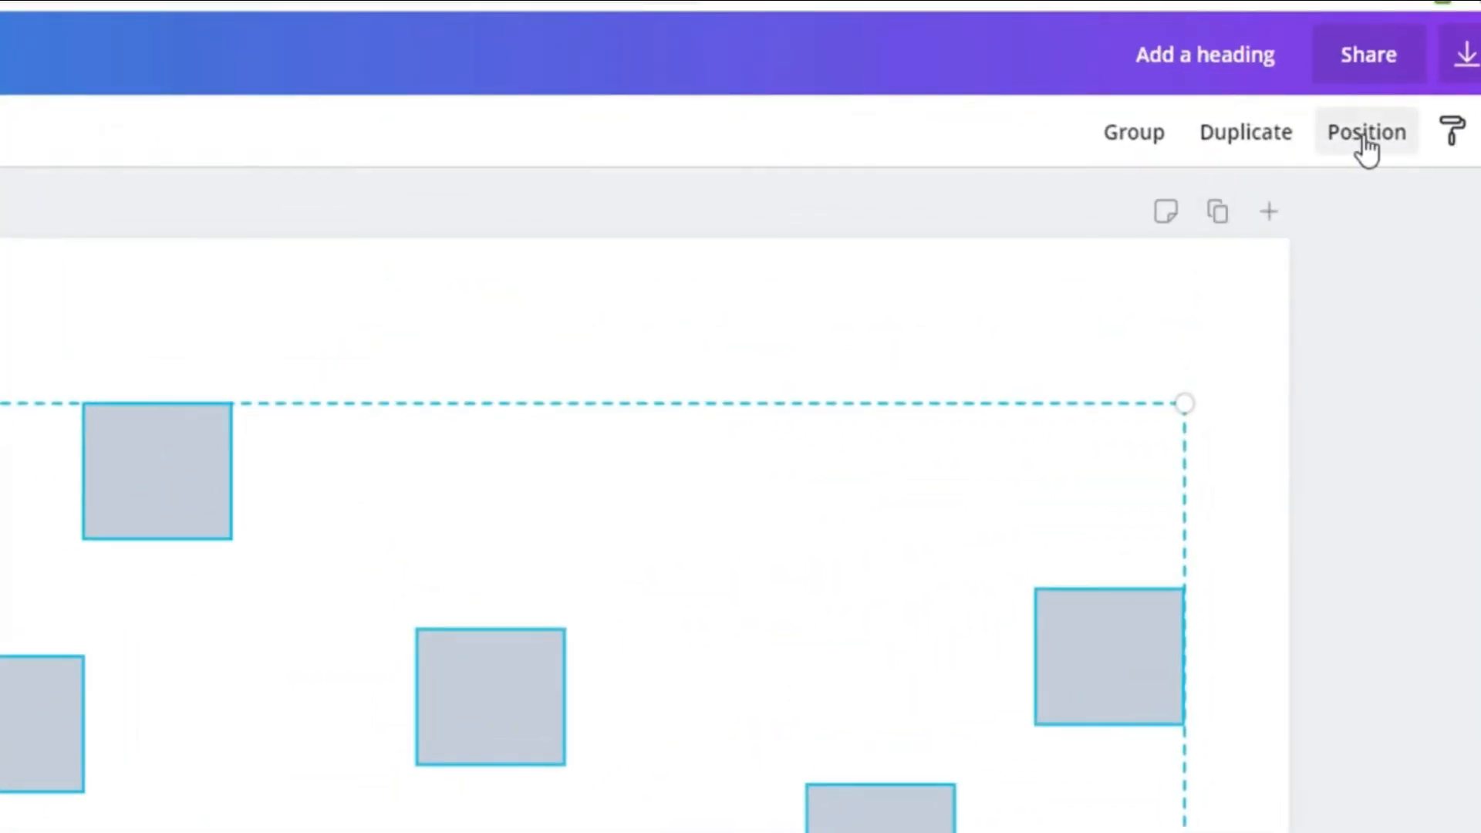
left_click(1363, 139)
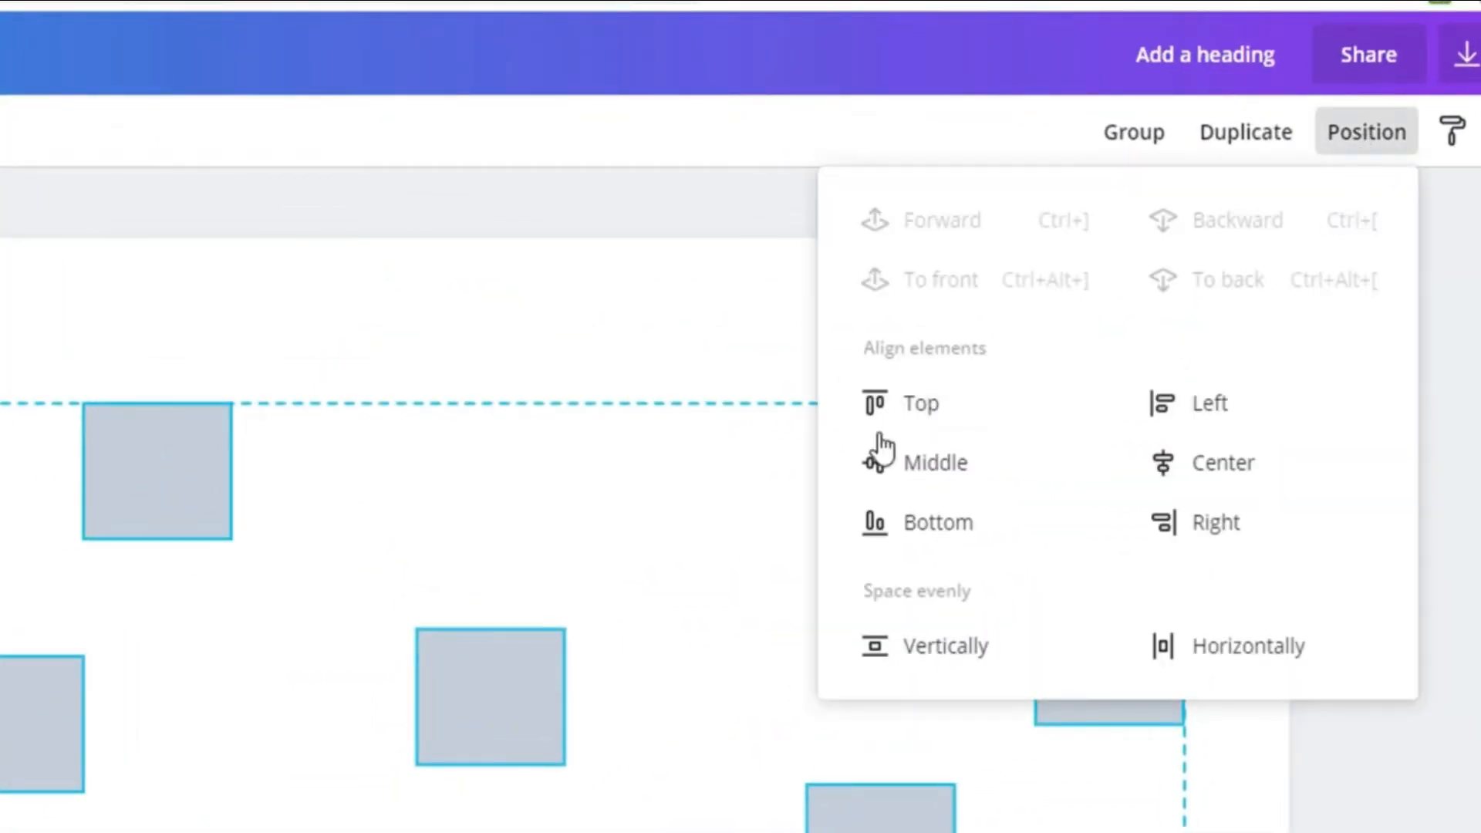
left_click(950, 646)
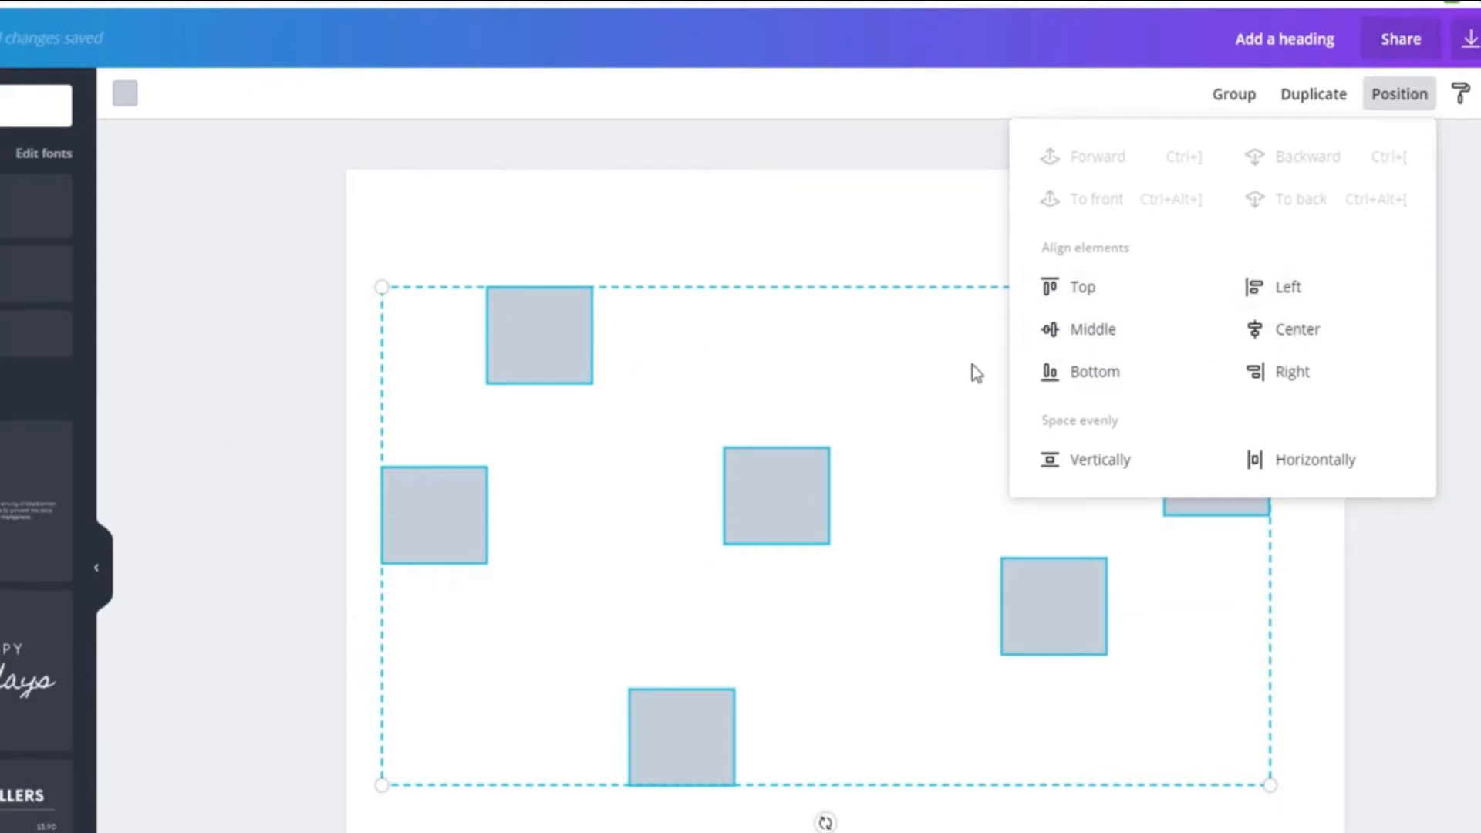
left_click(1315, 460)
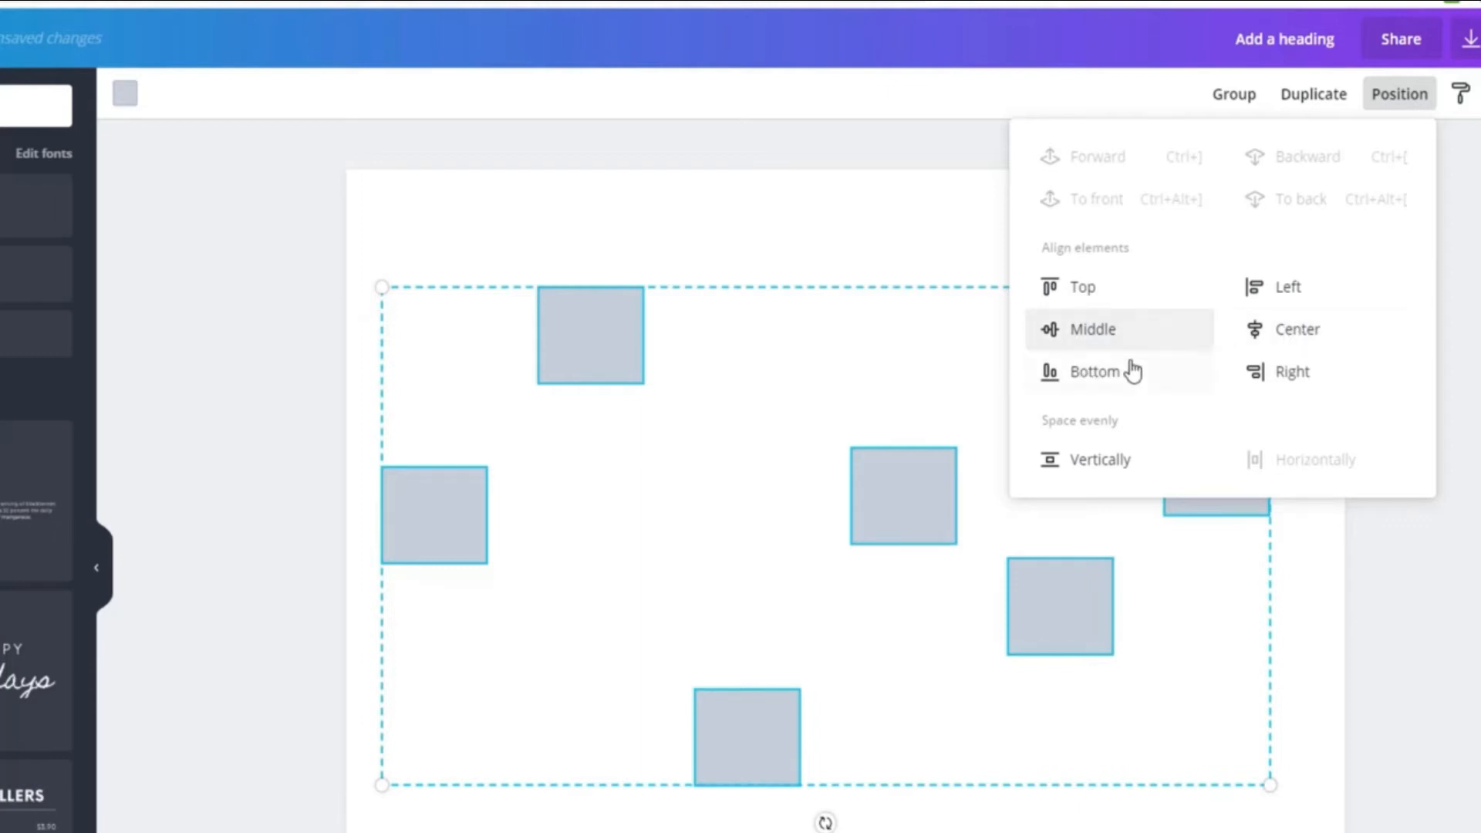
left_click(1084, 337)
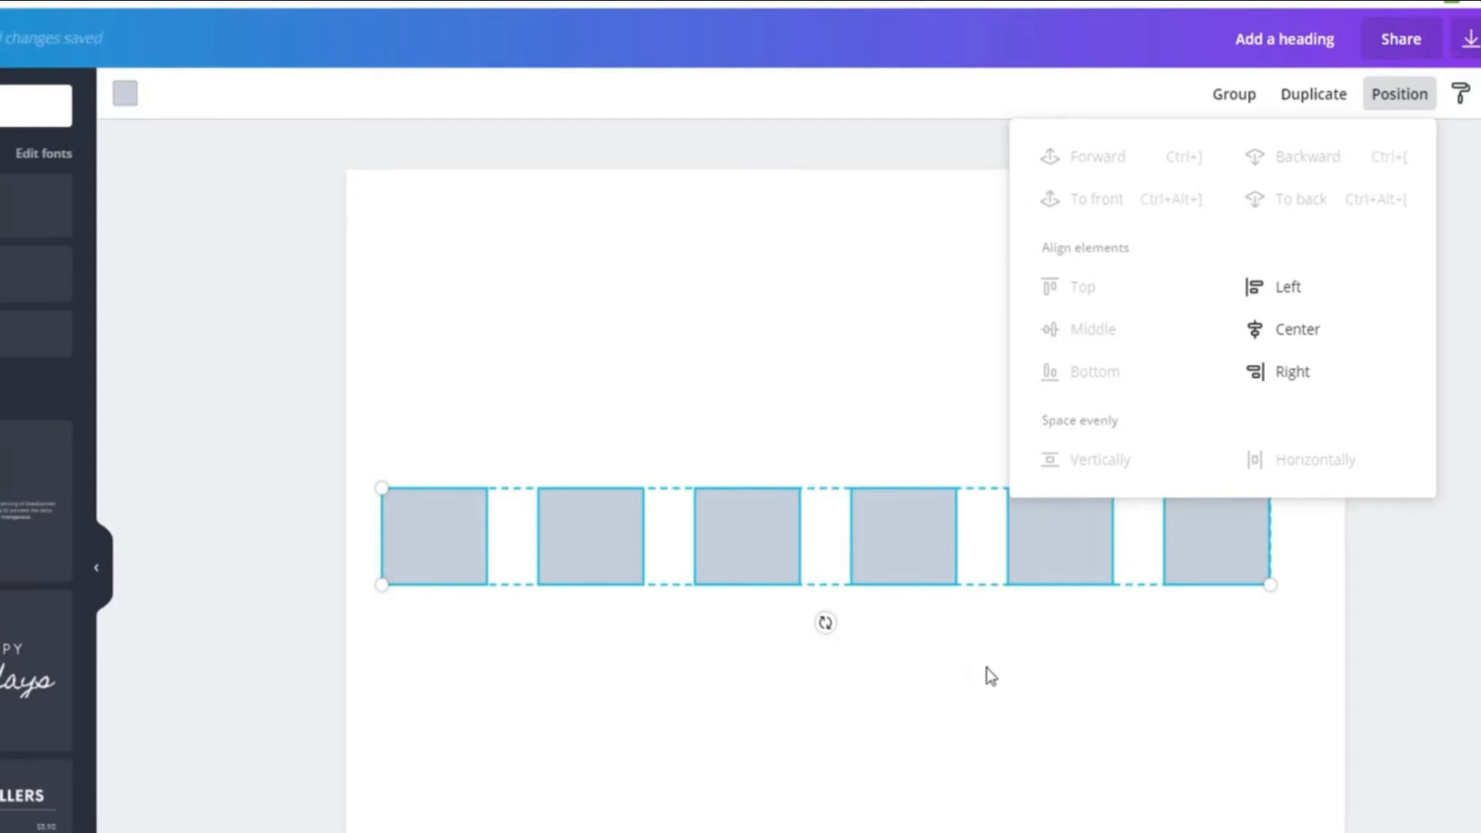
left_click(988, 599)
Enlarge the second box in the row slightly from its upper-right corner, and delete the third box
left_click(641, 539)
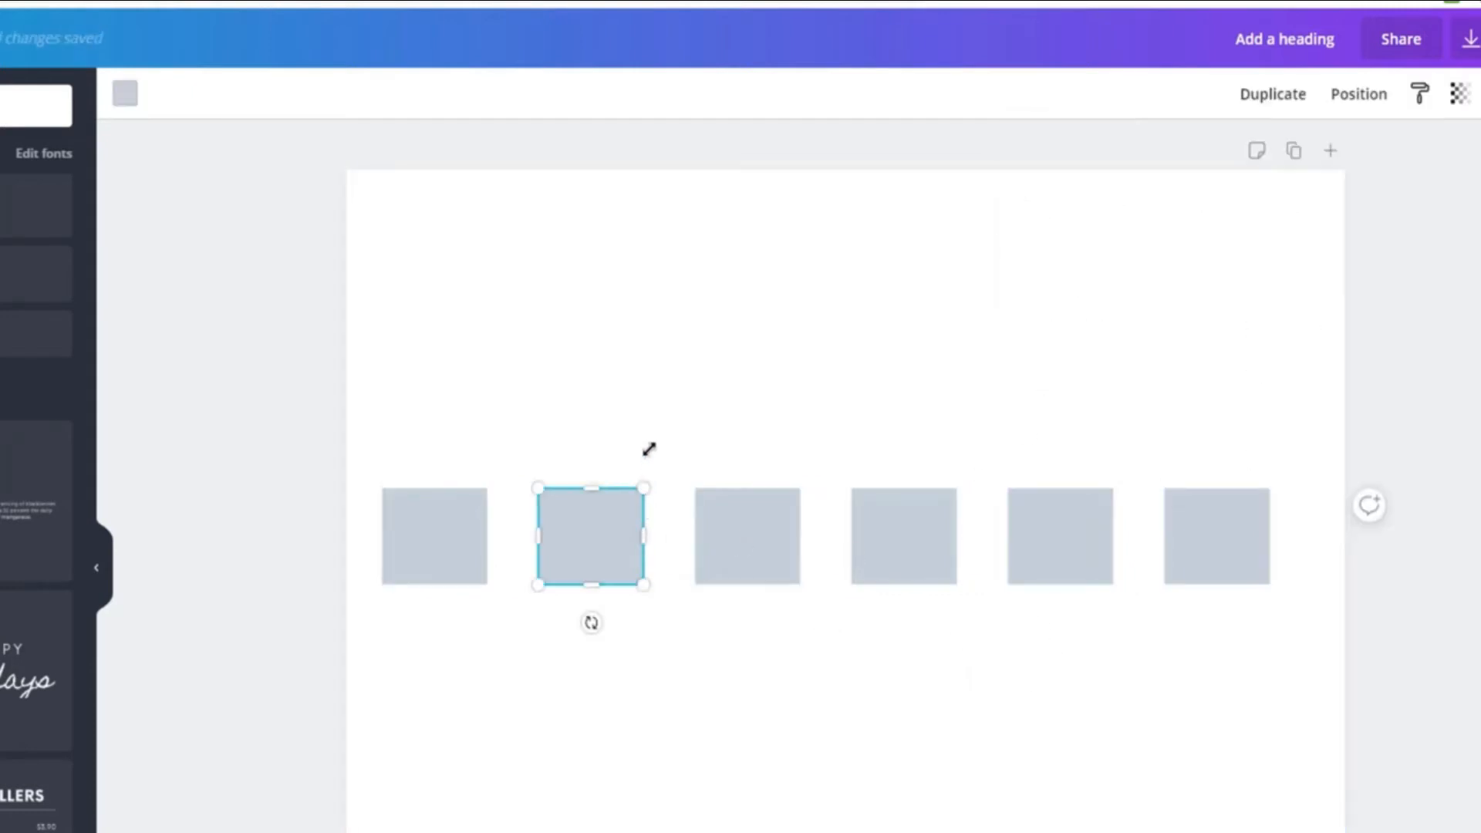
left_click_drag(649, 448, 657, 441)
left_click(740, 526)
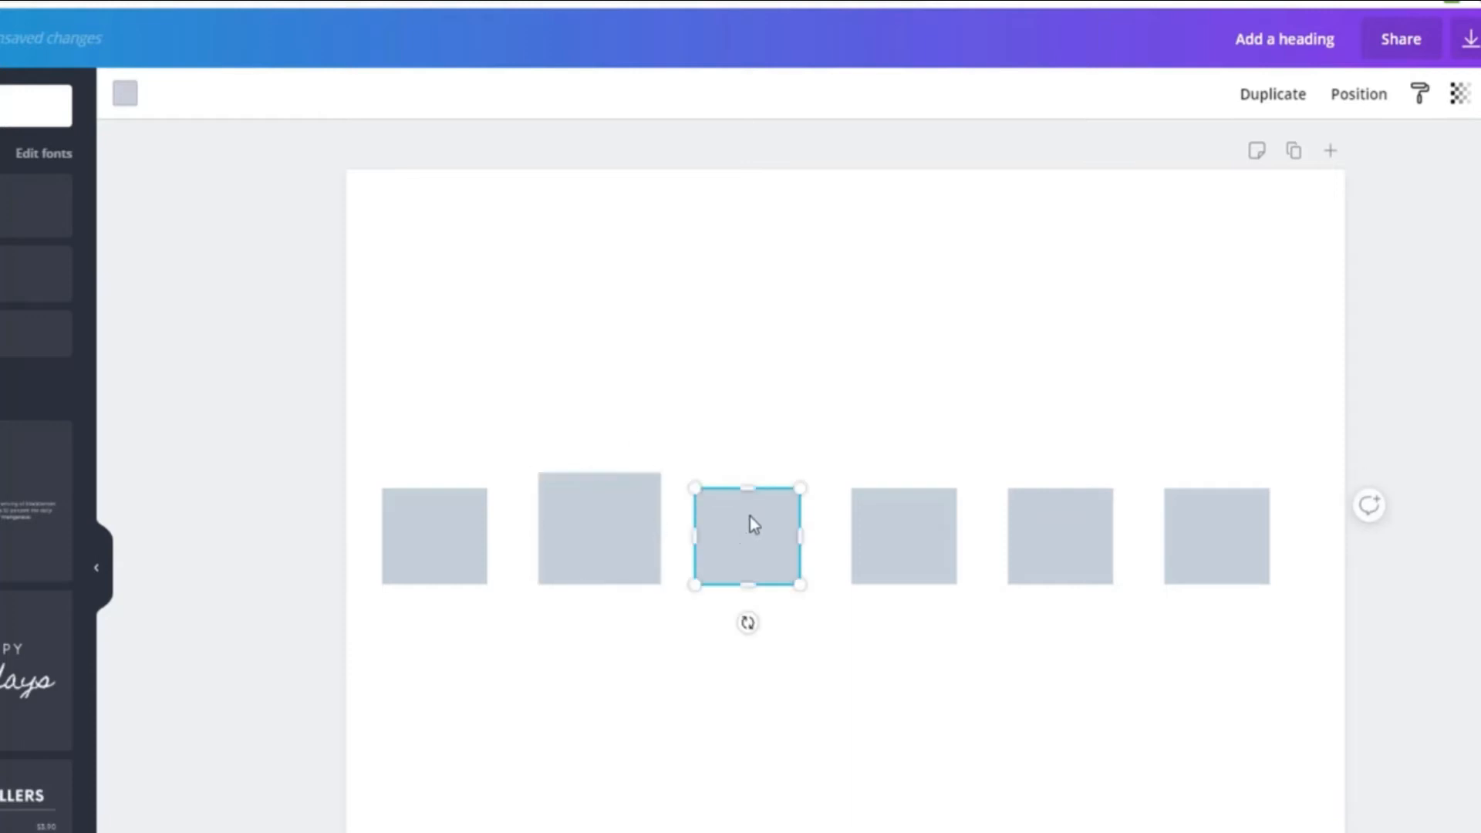
key("Delete")
Stretch the fourth box upward to about double height, and make the fifth box taller and lower than the row
left_click(885, 498)
left_click_drag(888, 490, 880, 393)
left_click(1056, 575)
left_click_drag(1056, 583, 1040, 687)
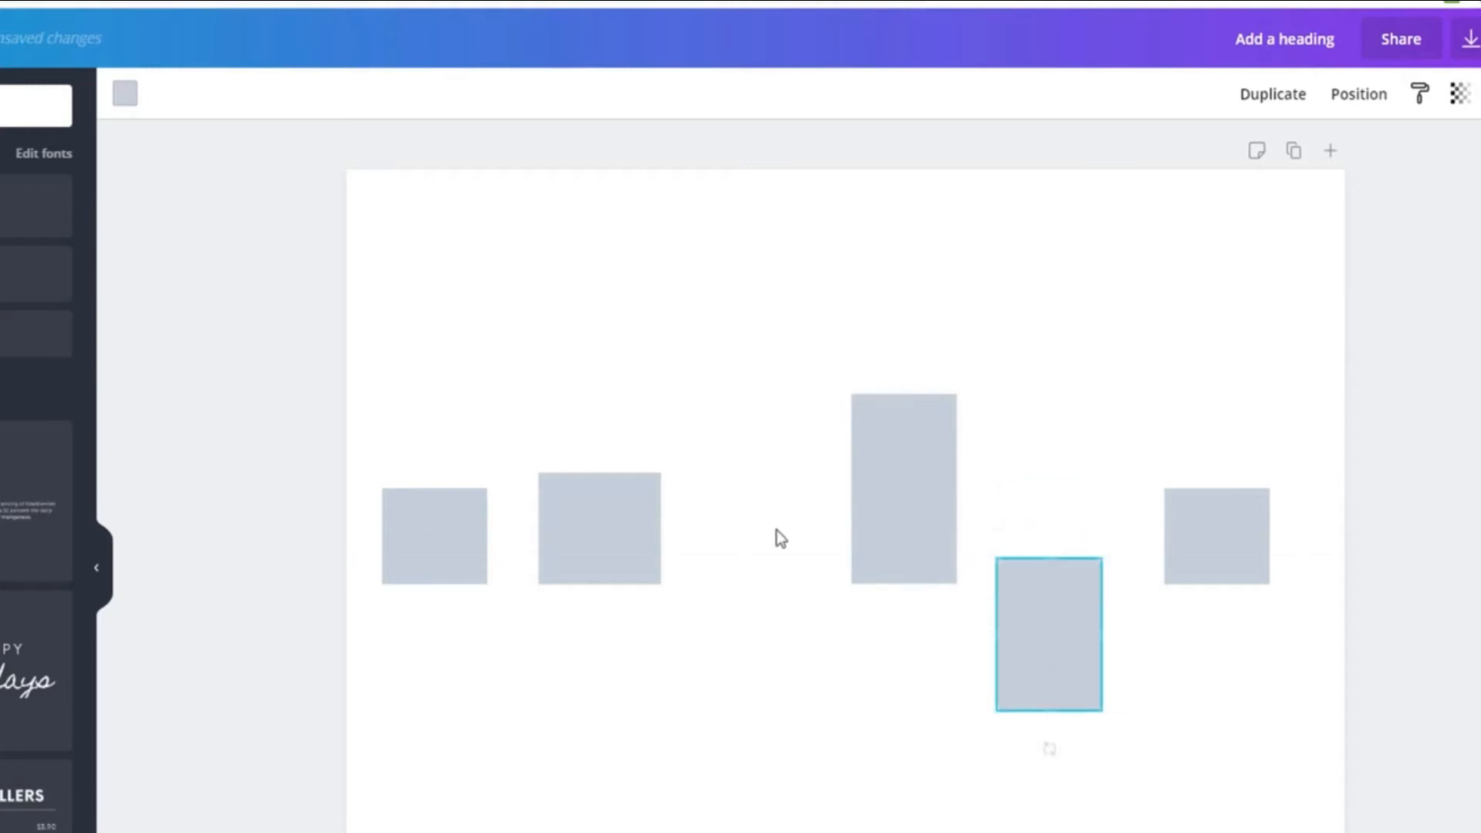
Align the five differently sized boxes by their middles, by their tops, and finally by their bottom edges
left_click_drag(224, 301, 1314, 791)
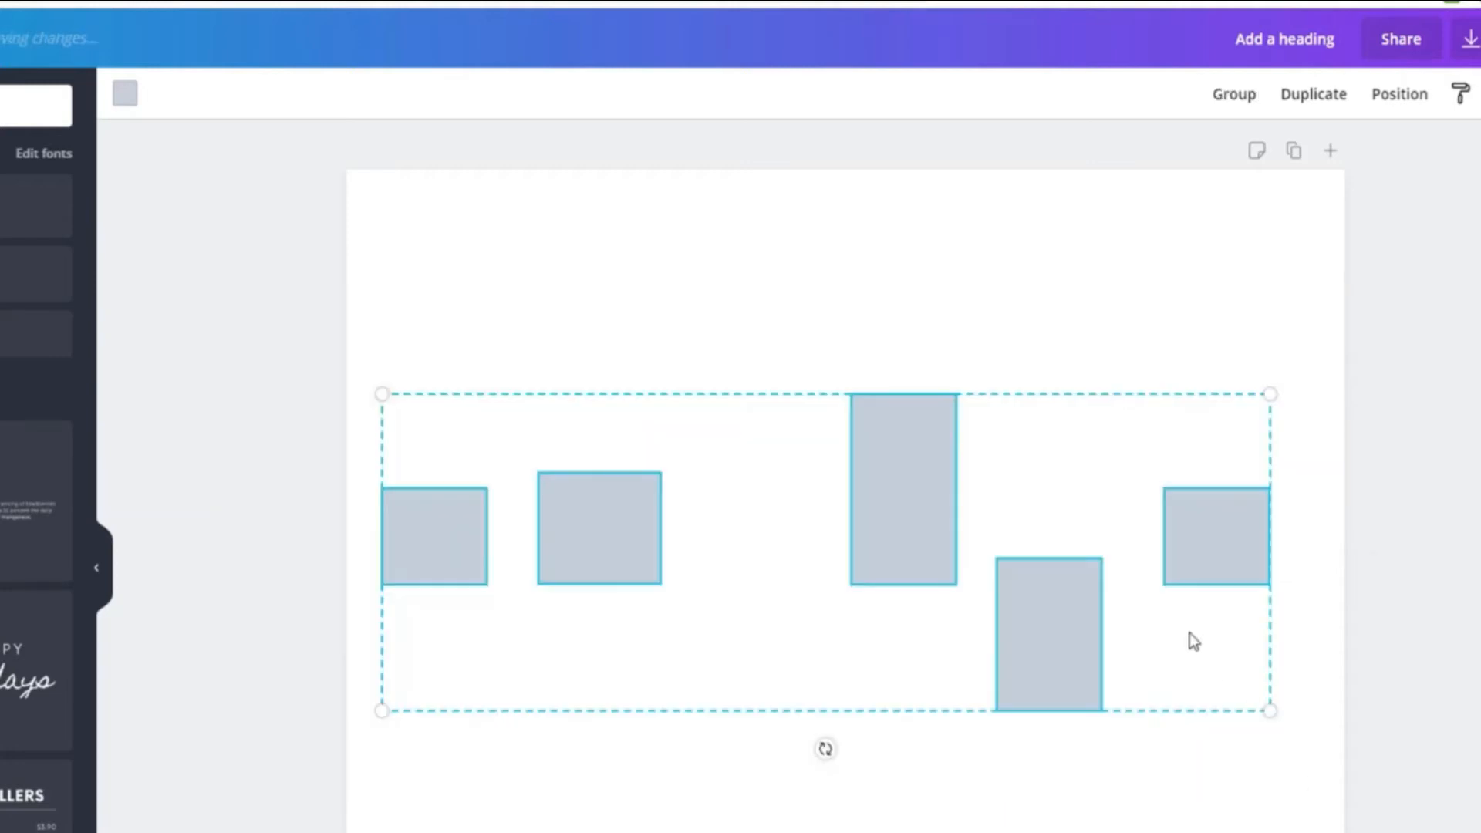
left_click(1402, 92)
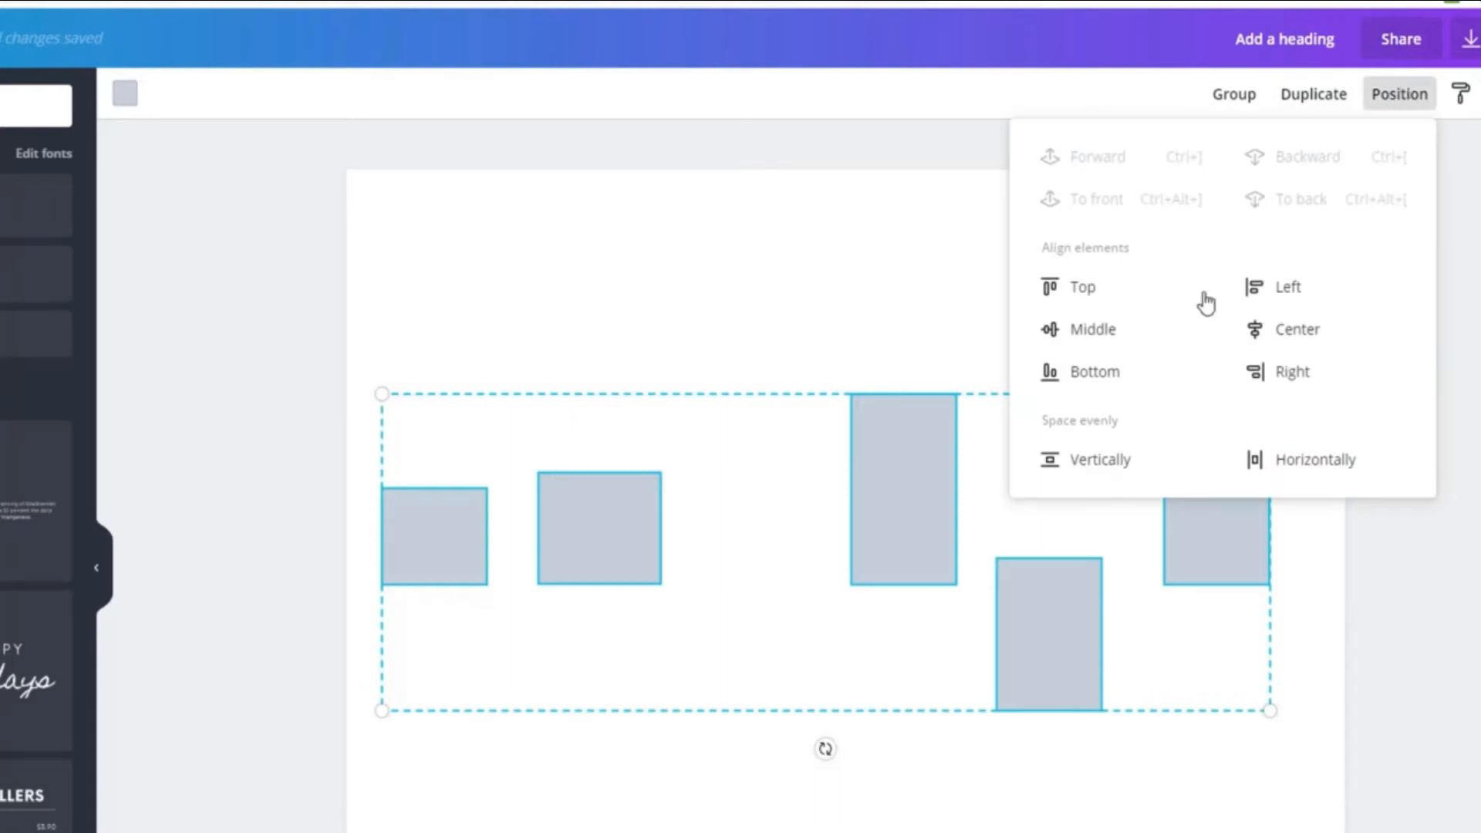
left_click(1099, 330)
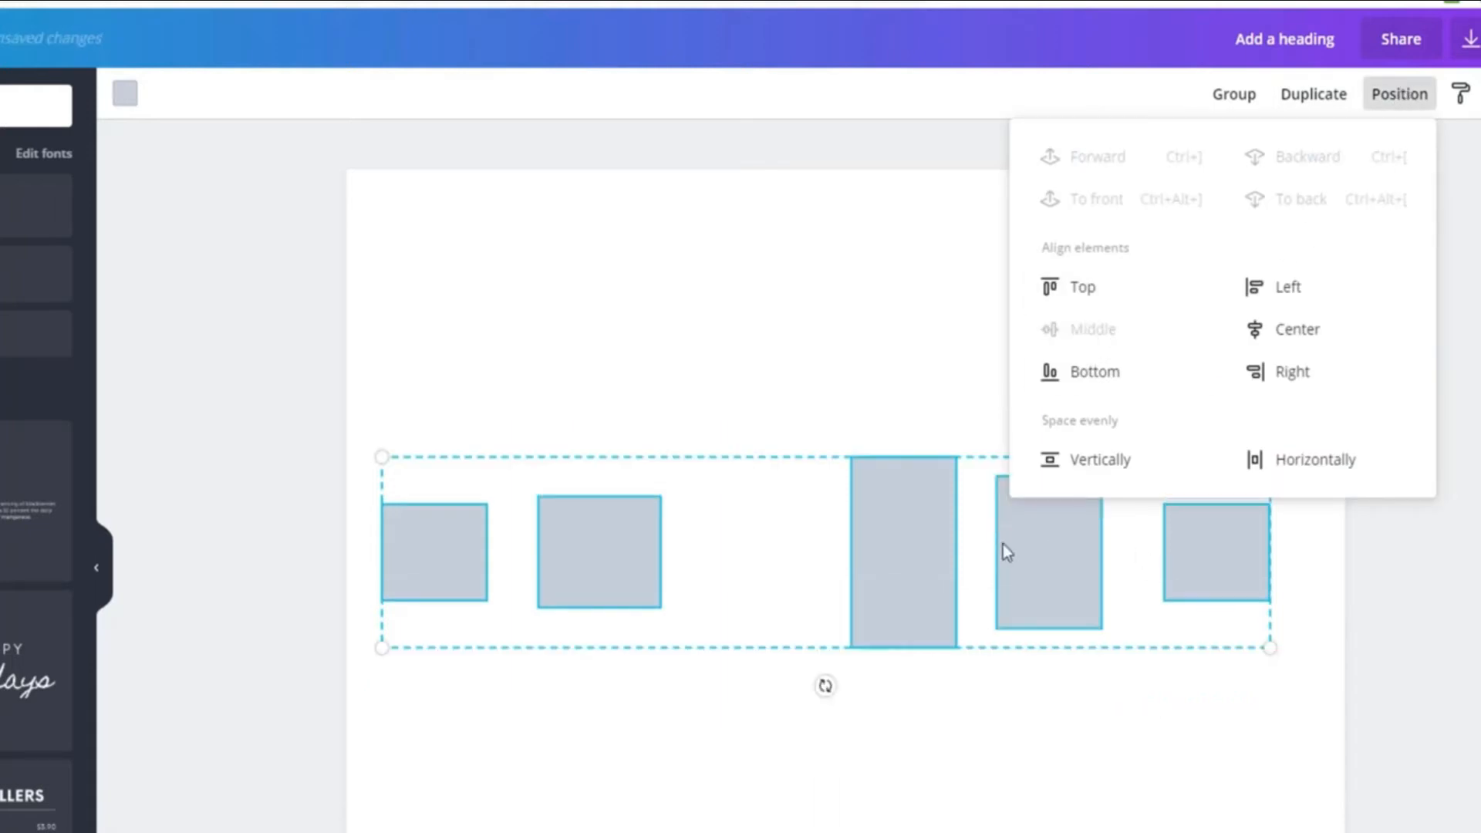
left_click(1068, 288)
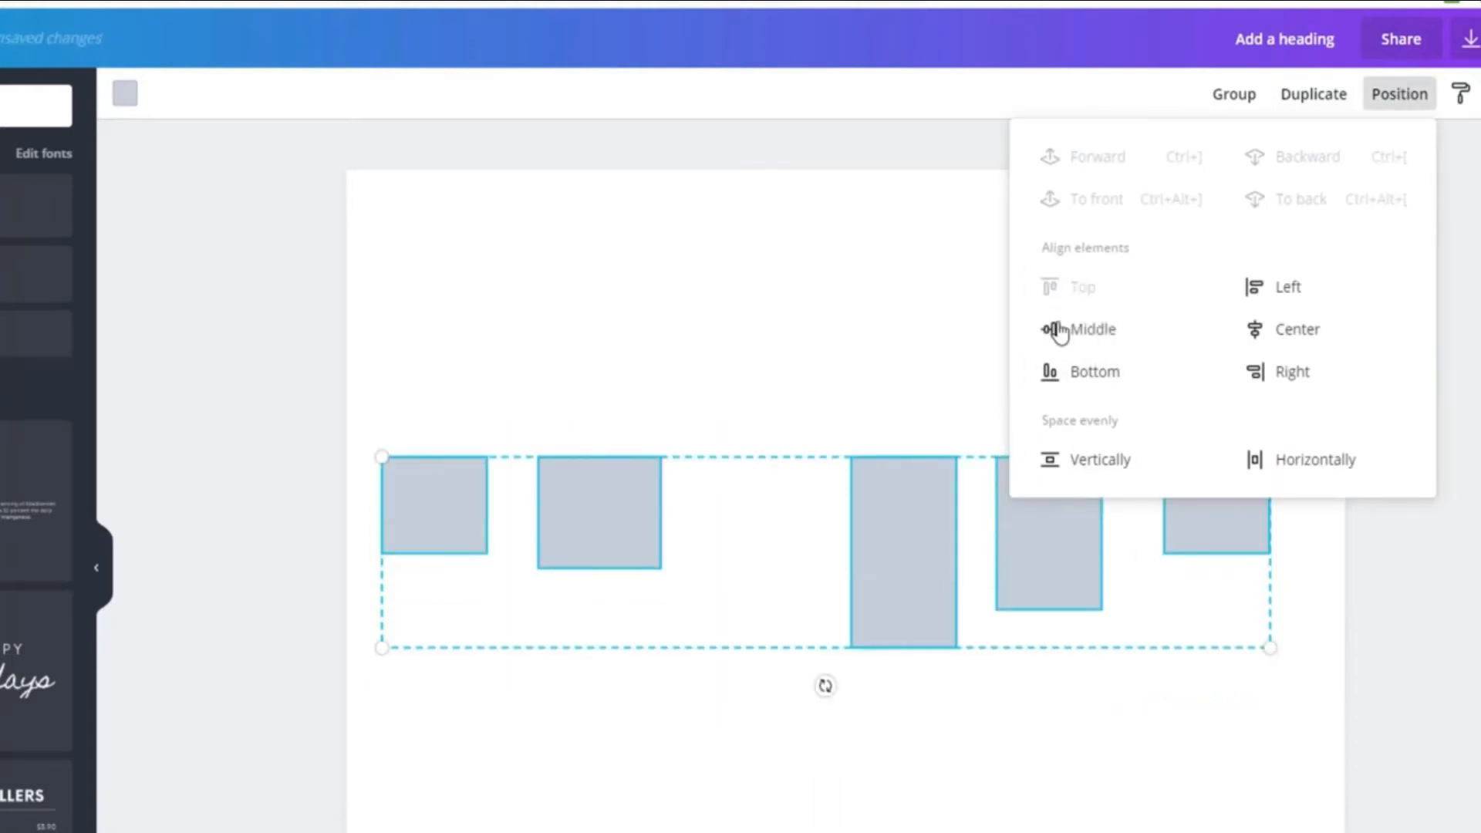
left_click(1079, 382)
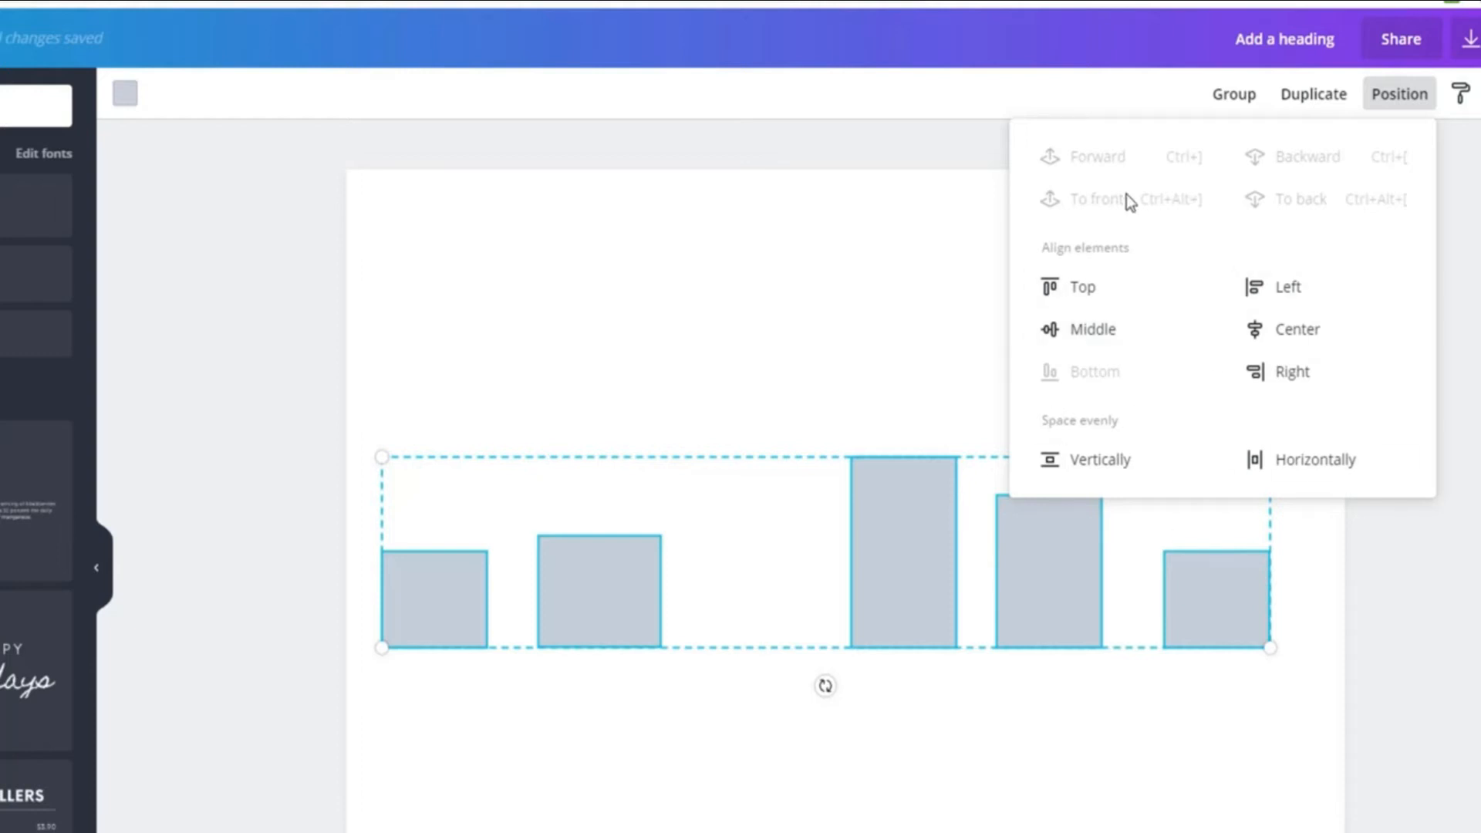
left_click(943, 386)
Delete every box except the leftmost one, and align that box to the center and middle of the page
left_click_drag(617, 285, 1264, 802)
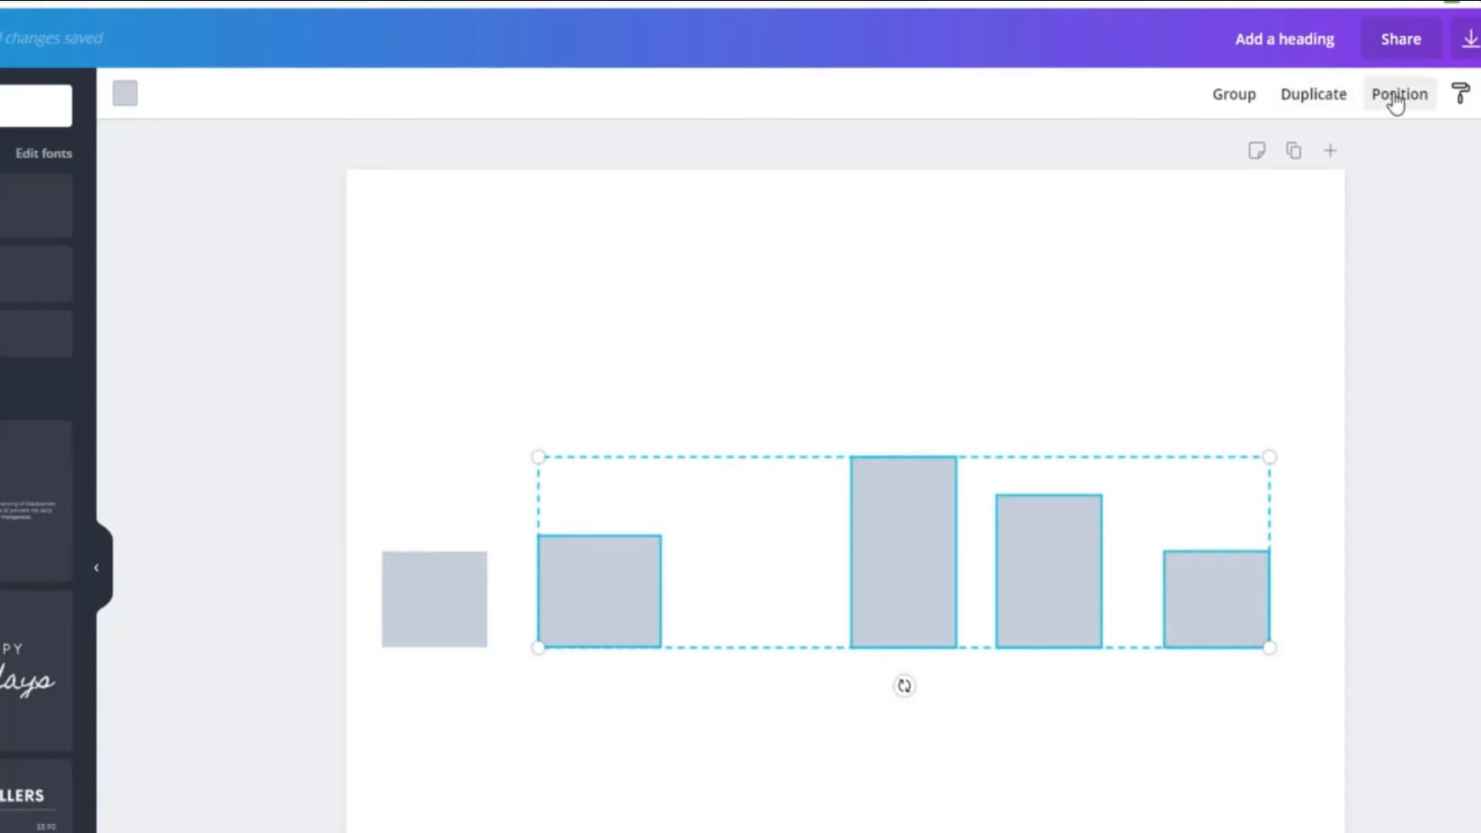
key("Delete")
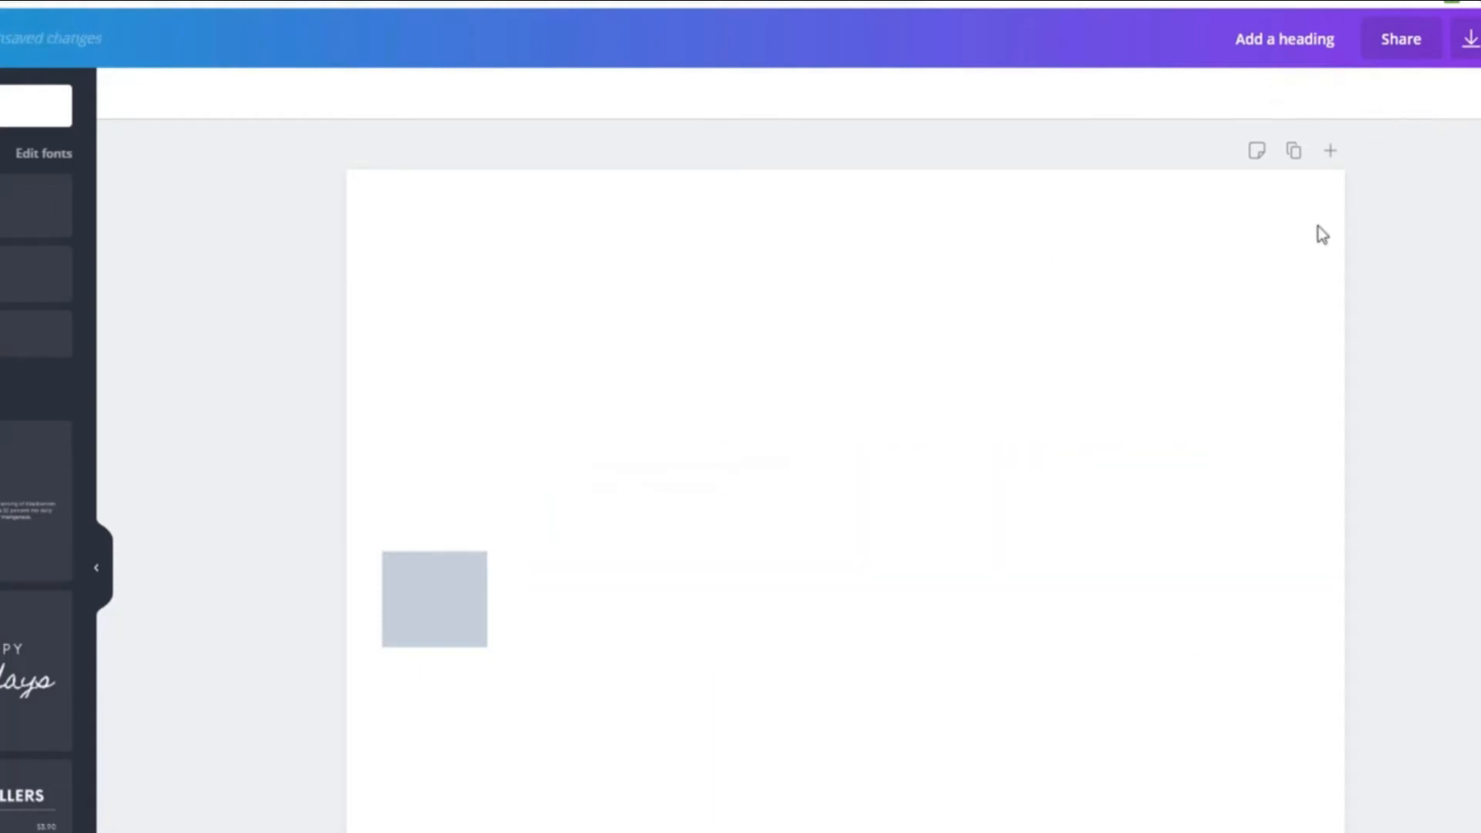
left_click(438, 606)
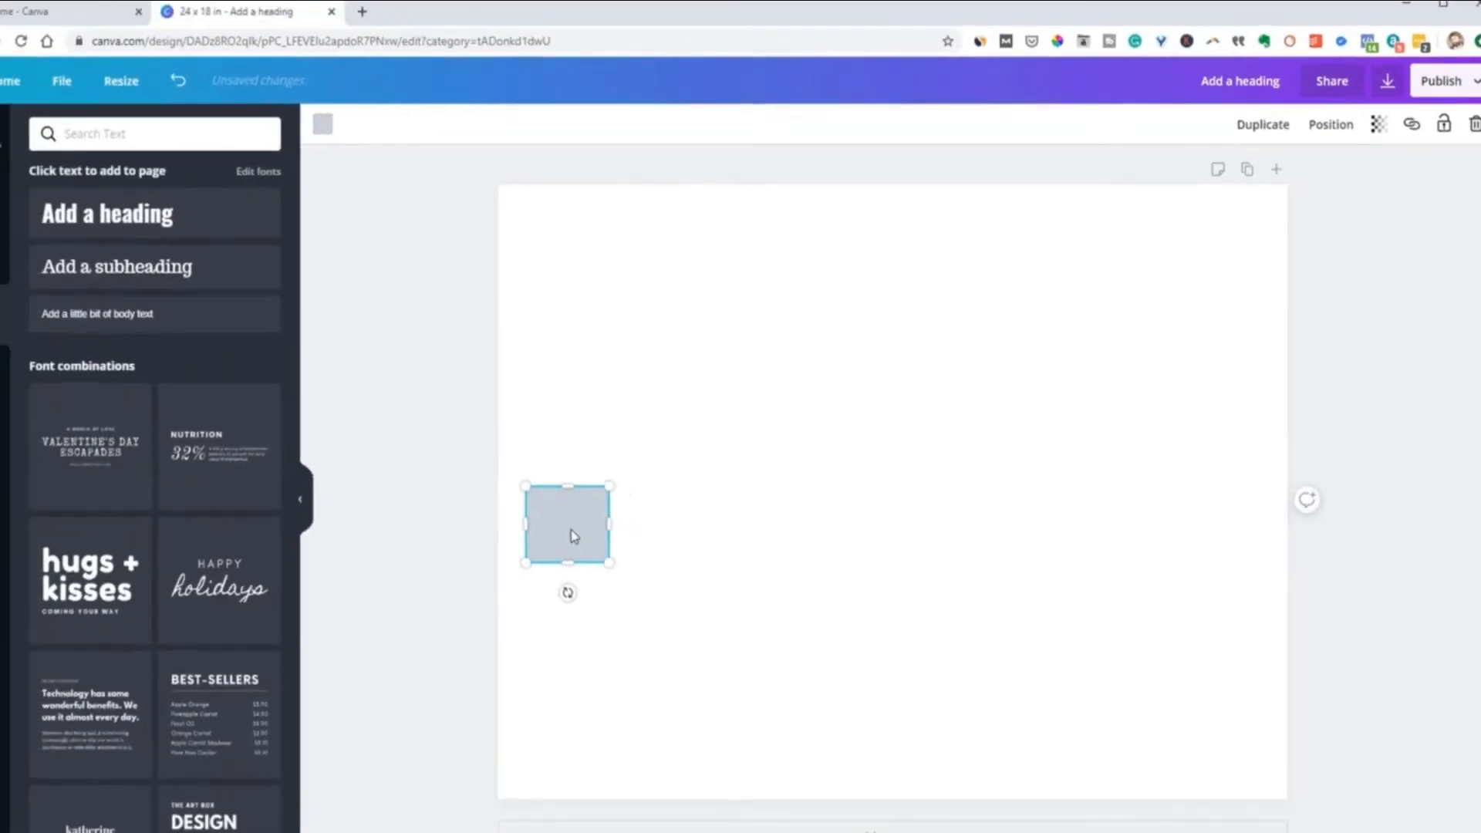
left_click(1301, 133)
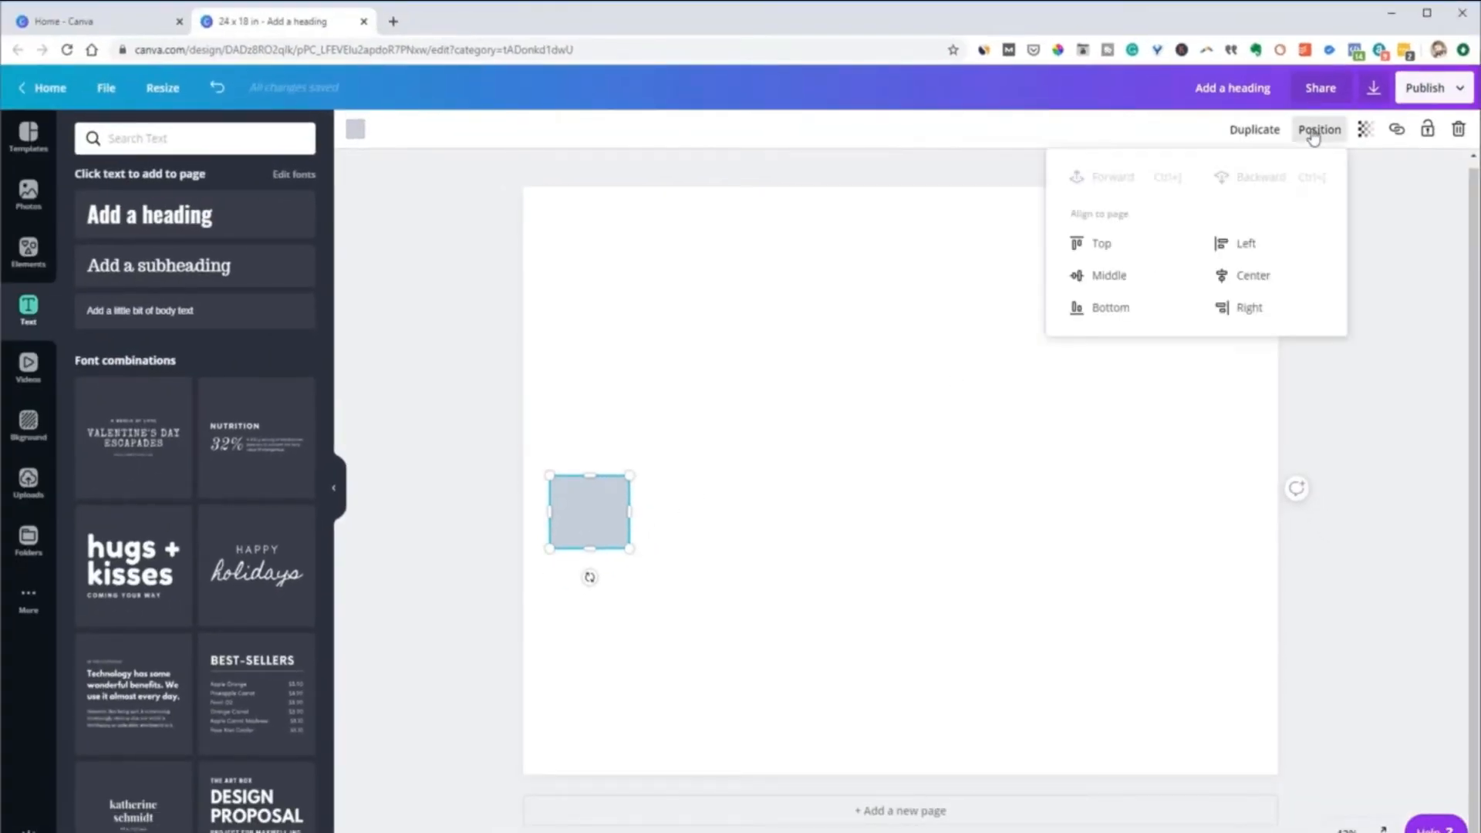
left_click(1241, 281)
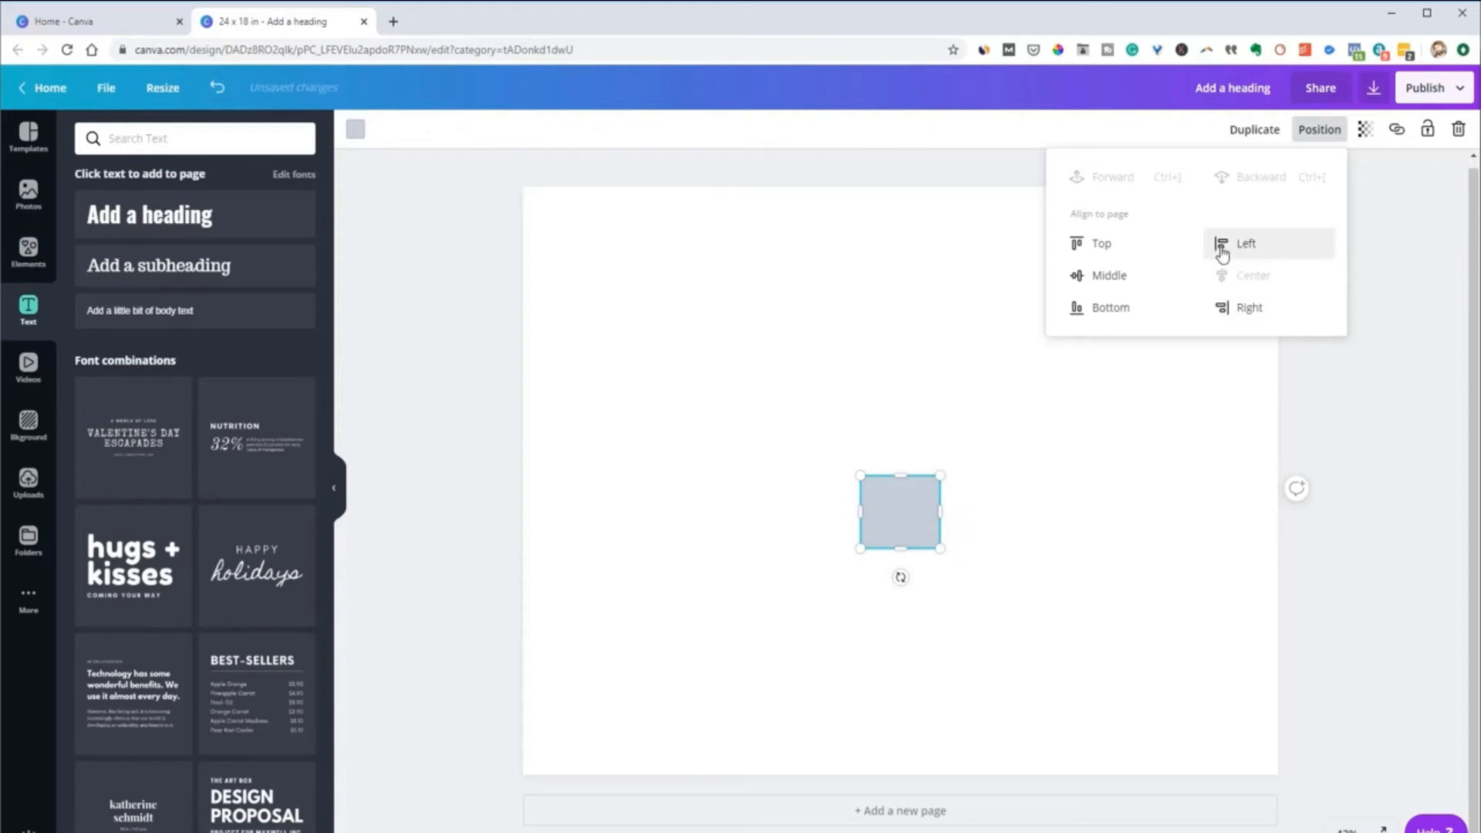
left_click(1115, 276)
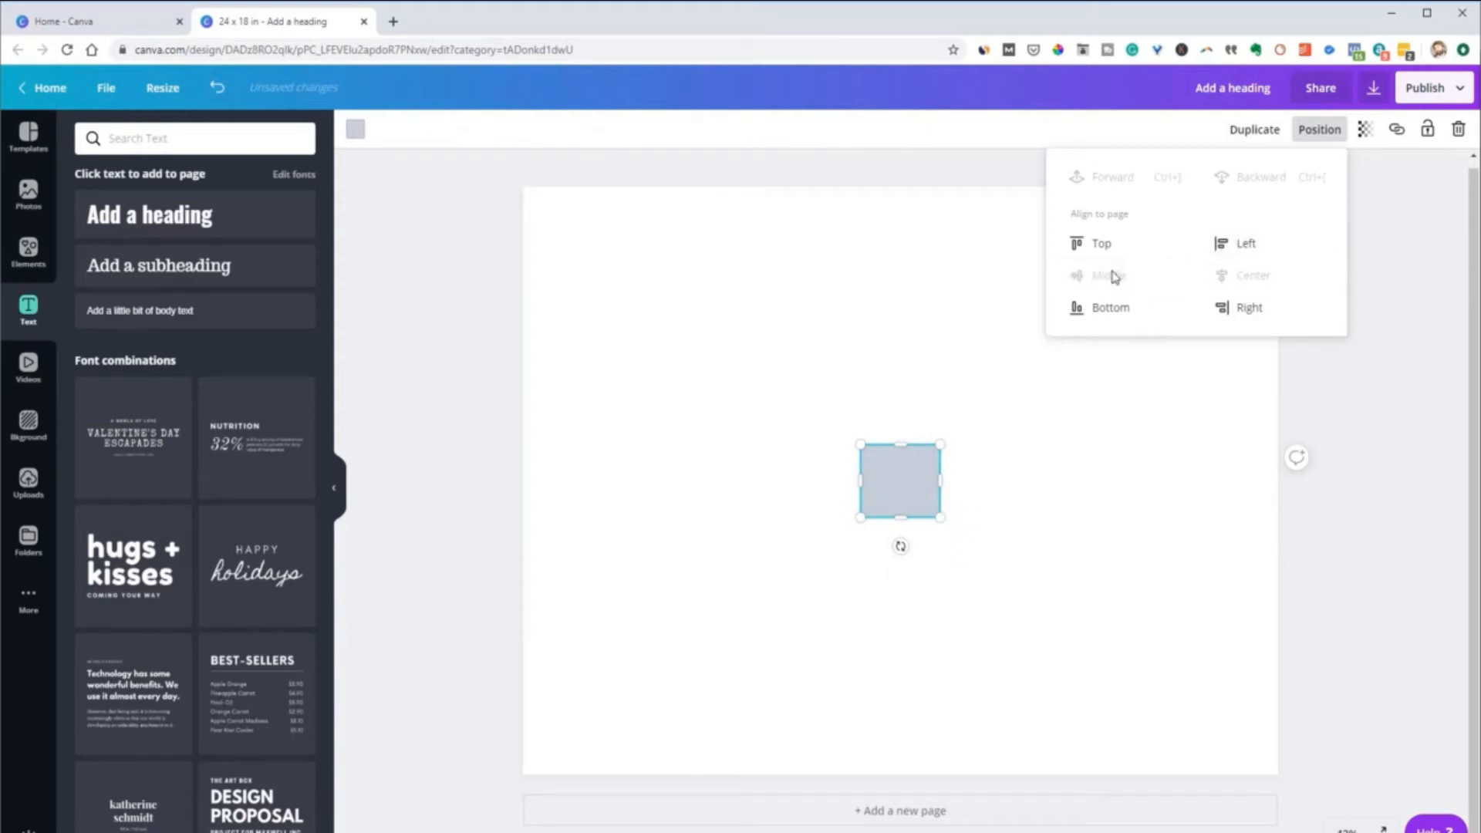
Align the remaining box to the page's top, bottom, right and finally left edge
left_click(1084, 245)
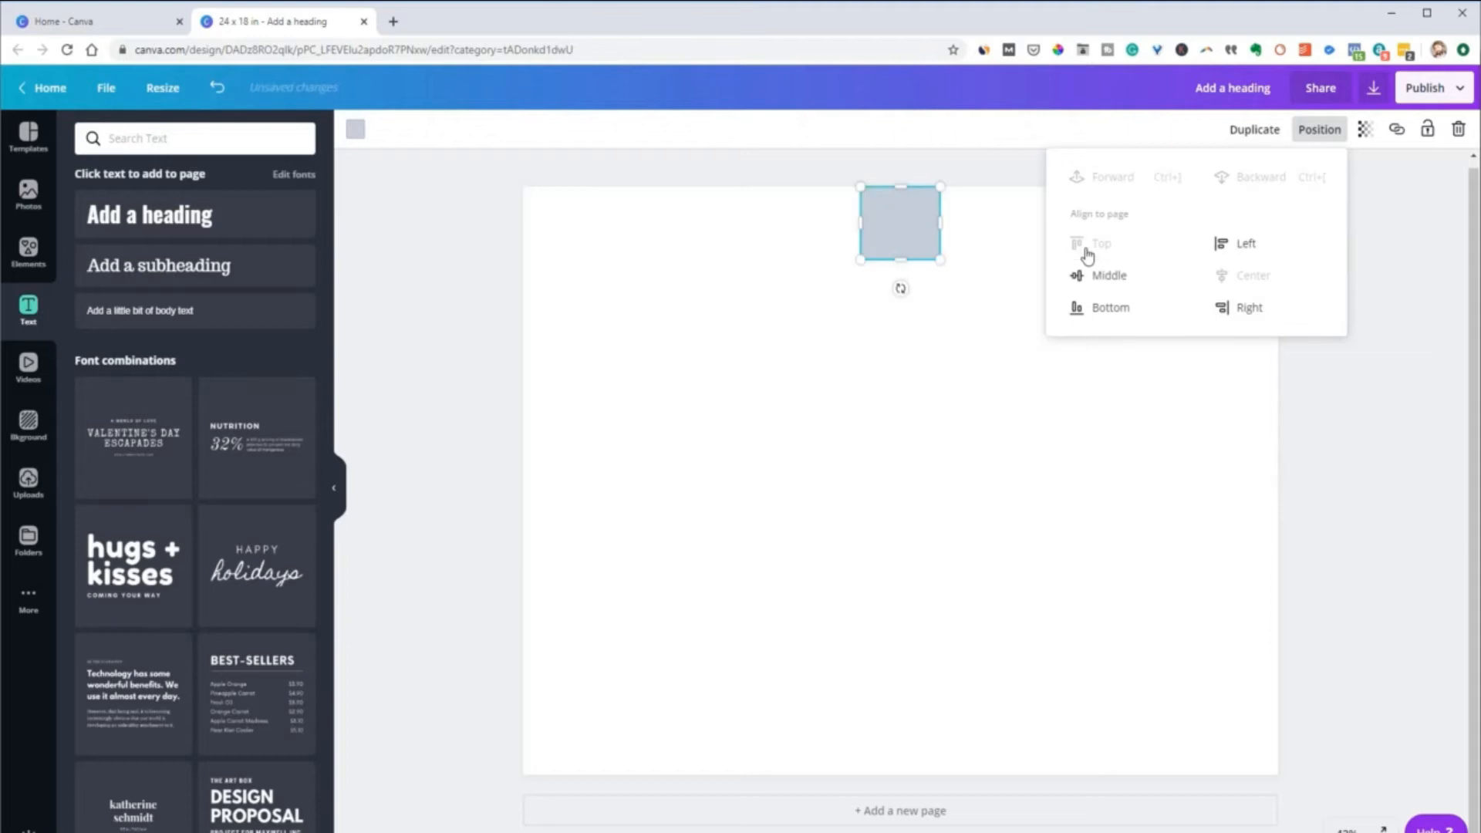
left_click(1105, 306)
left_click(1243, 307)
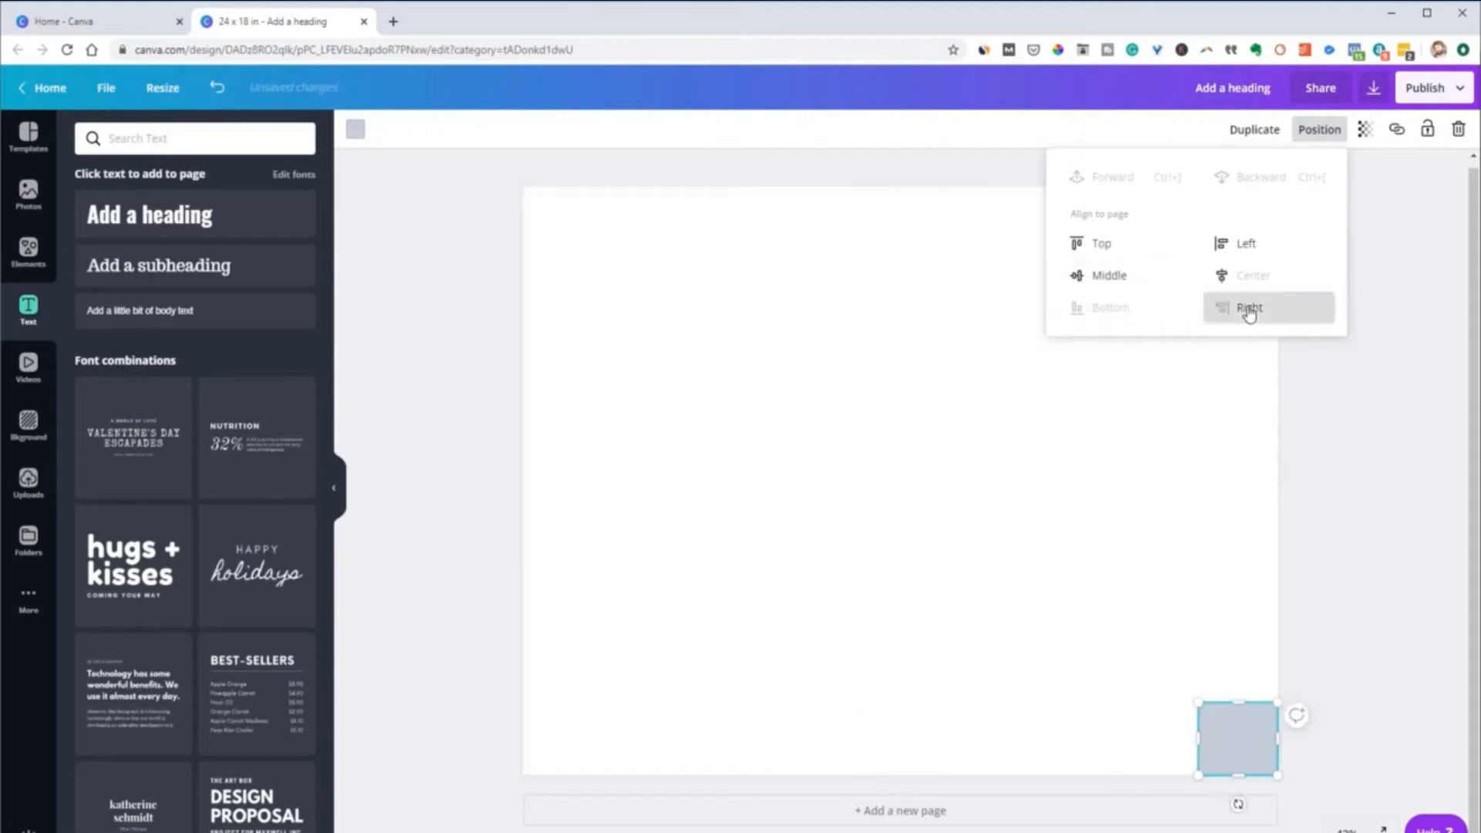
left_click(1243, 244)
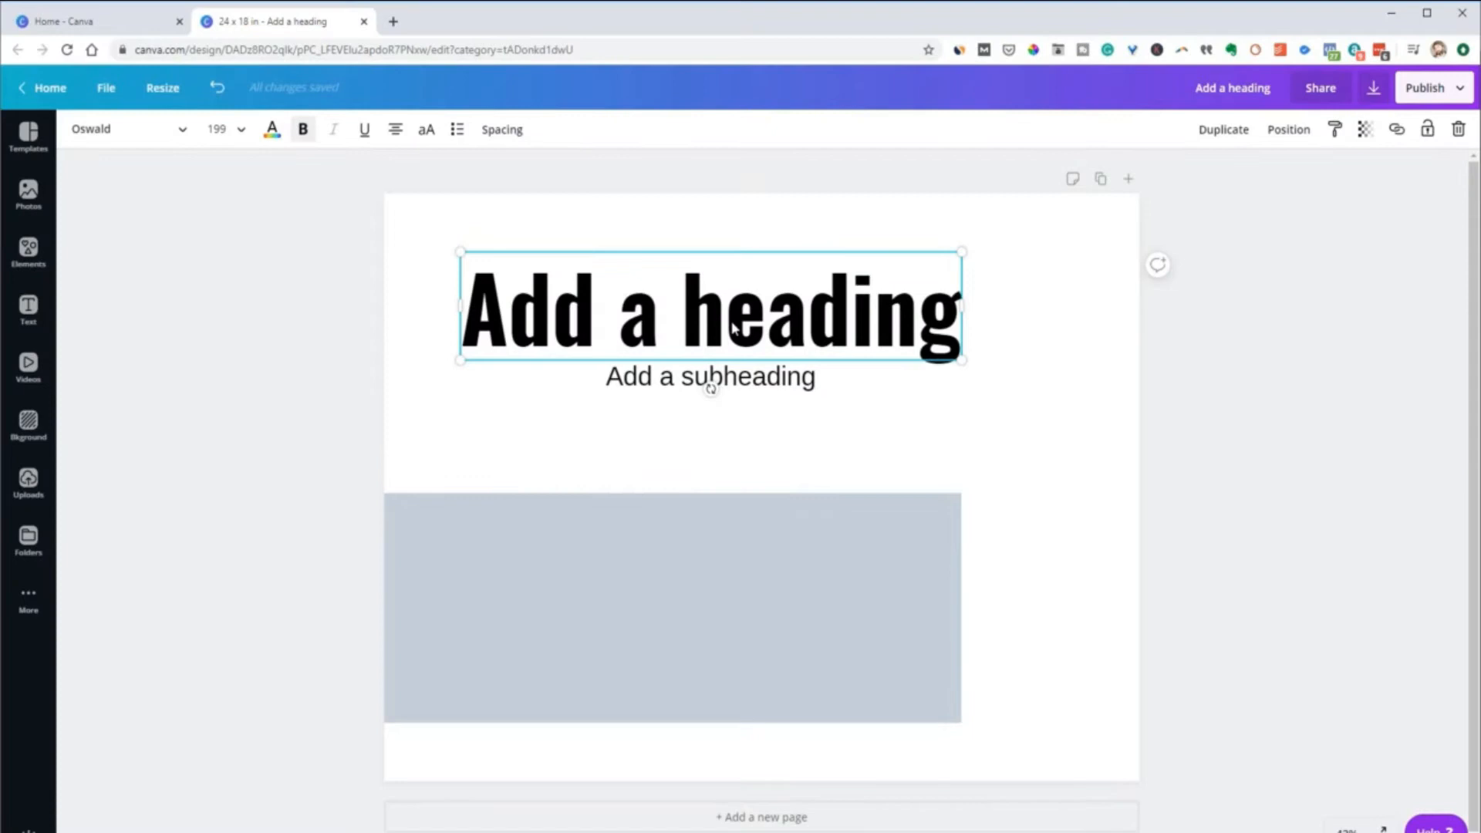
Place the text cursor inside "Add a heading" and widen its text box to the right beyond the text
double_click(733, 323)
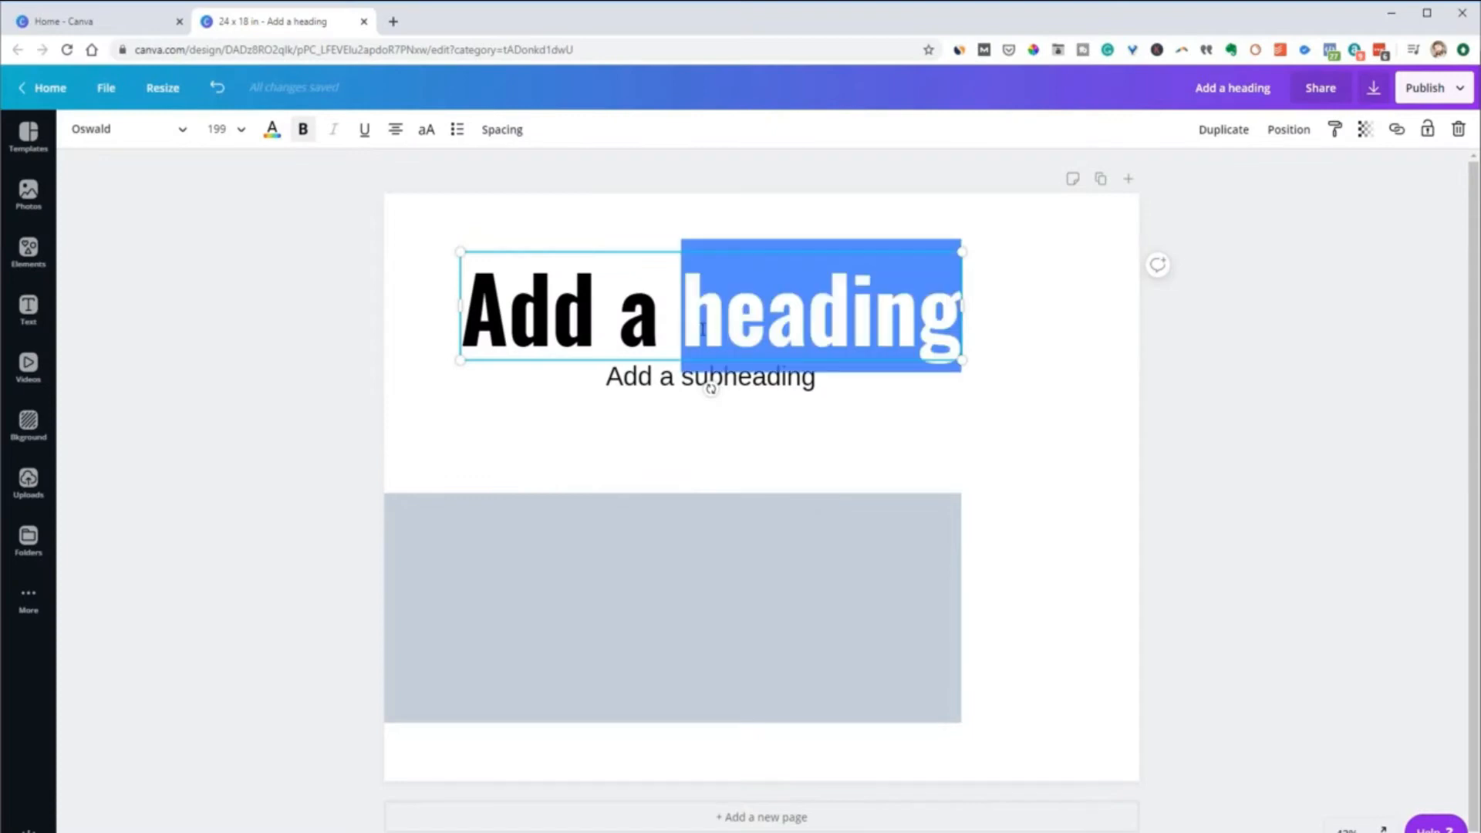
left_click(703, 330)
left_click_drag(962, 309, 1051, 320)
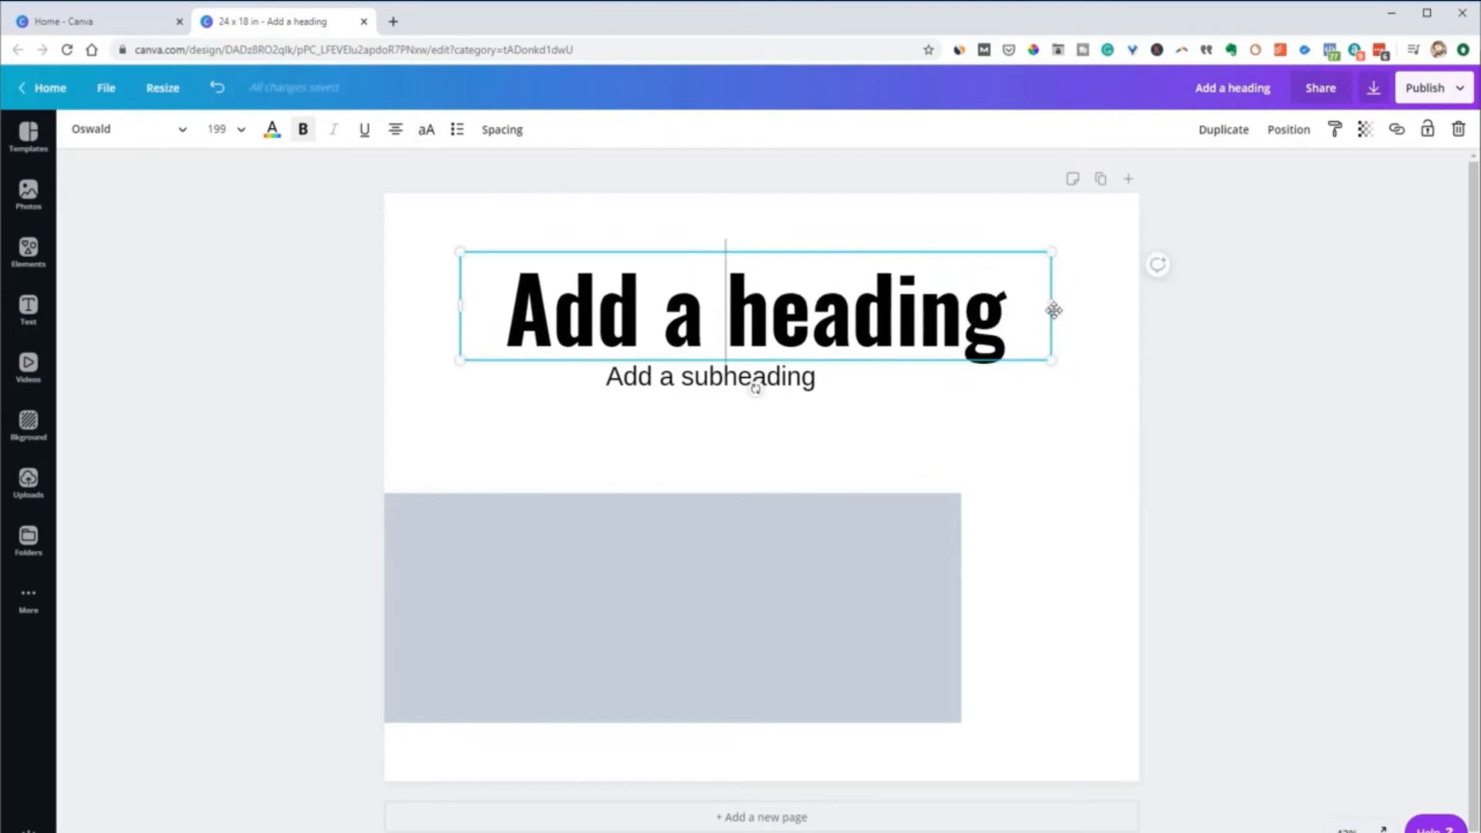
left_click_drag(1045, 311, 1075, 327)
Cycle the heading's text alignment through every option back to left, and shift both side edges of its box leftward
left_click(396, 131)
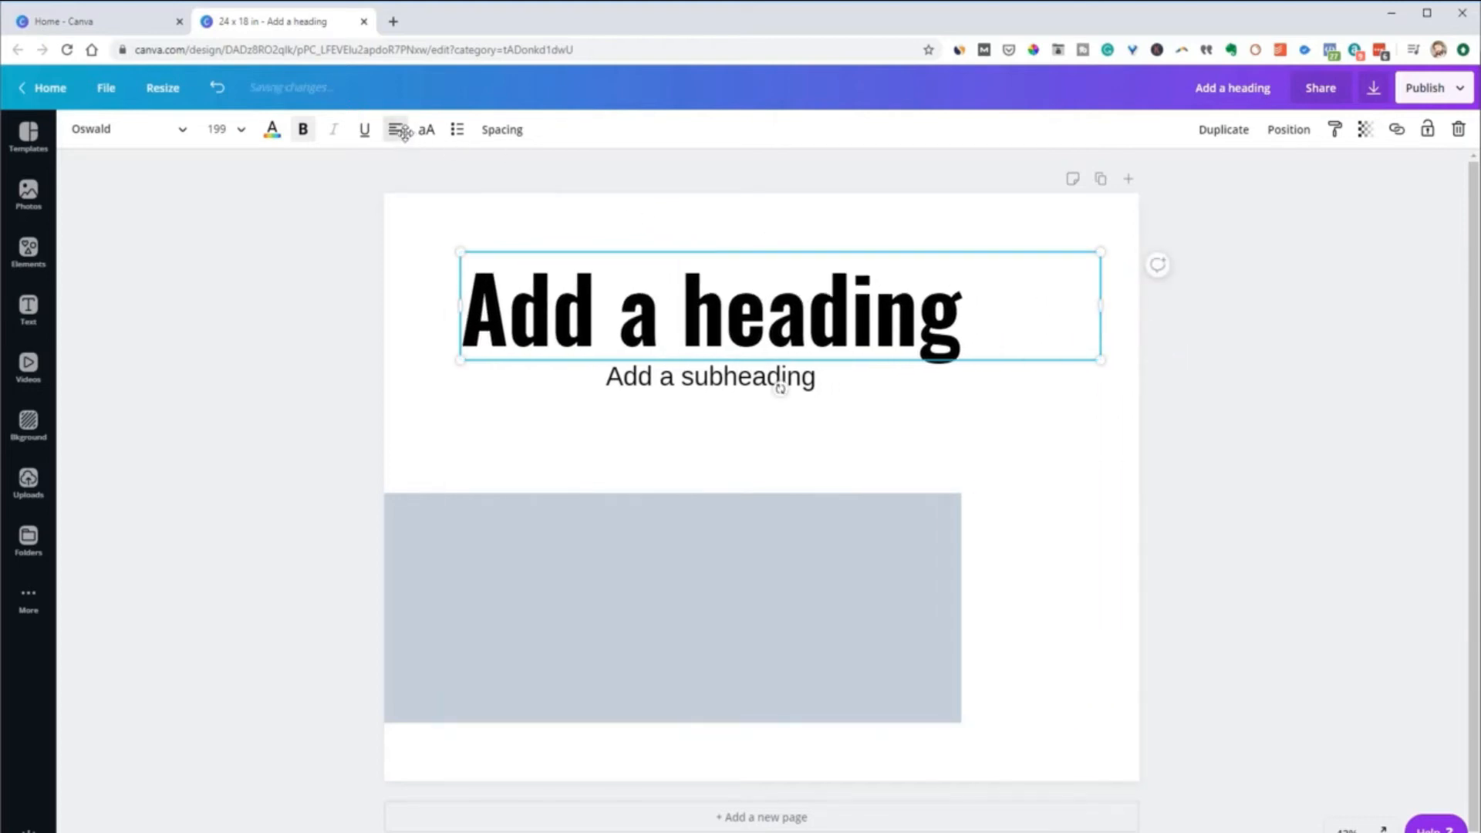
left_click(397, 131)
left_click(398, 131)
left_click(398, 131)
left_click_drag(1100, 321, 1029, 306)
left_click_drag(460, 311, 422, 312)
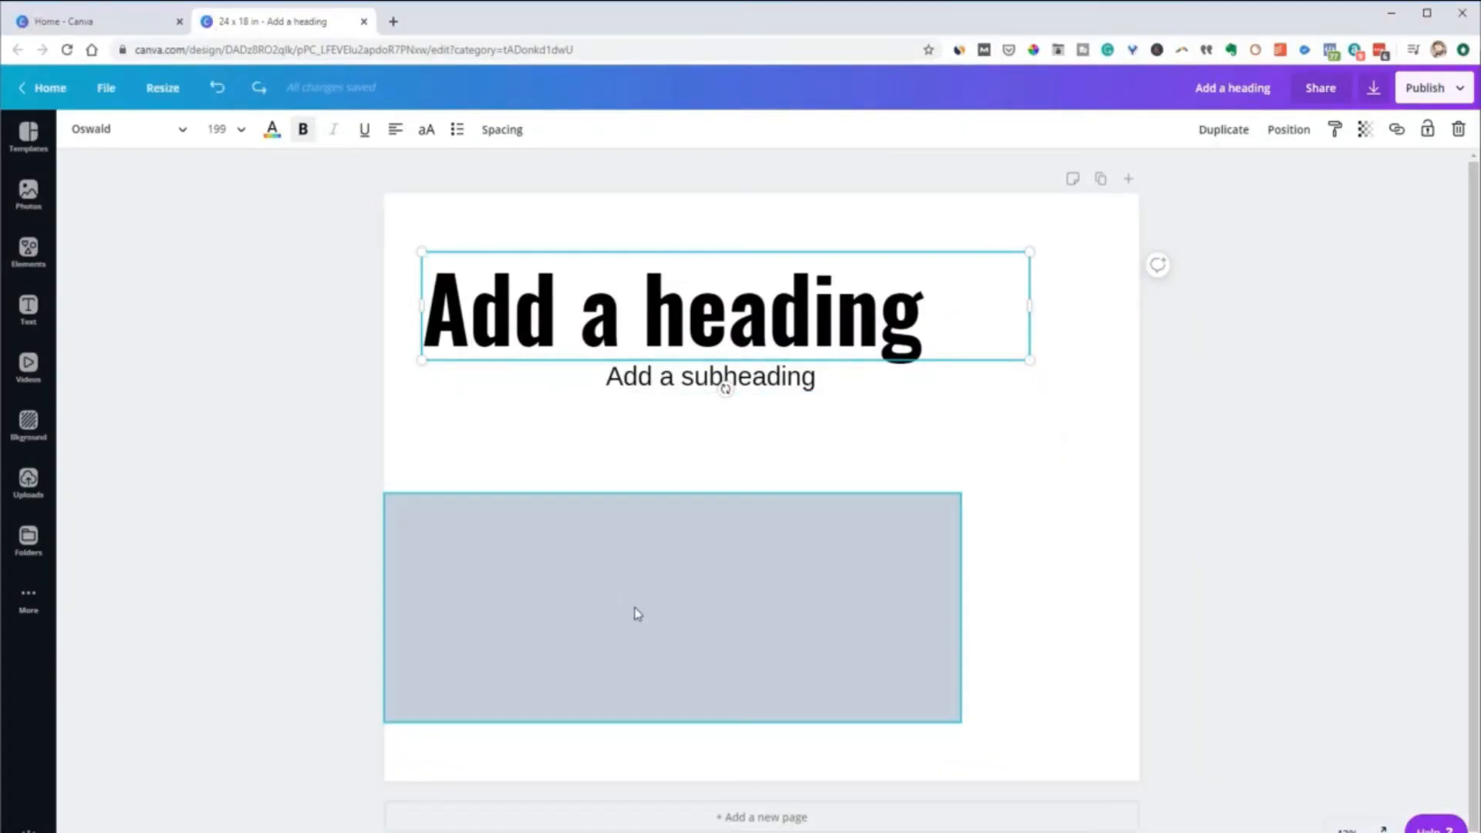
Move the heading onto the grey rectangle, flush with the page's left edge, and bring it forward in front of the rectangle
left_click_drag(688, 325, 673, 617)
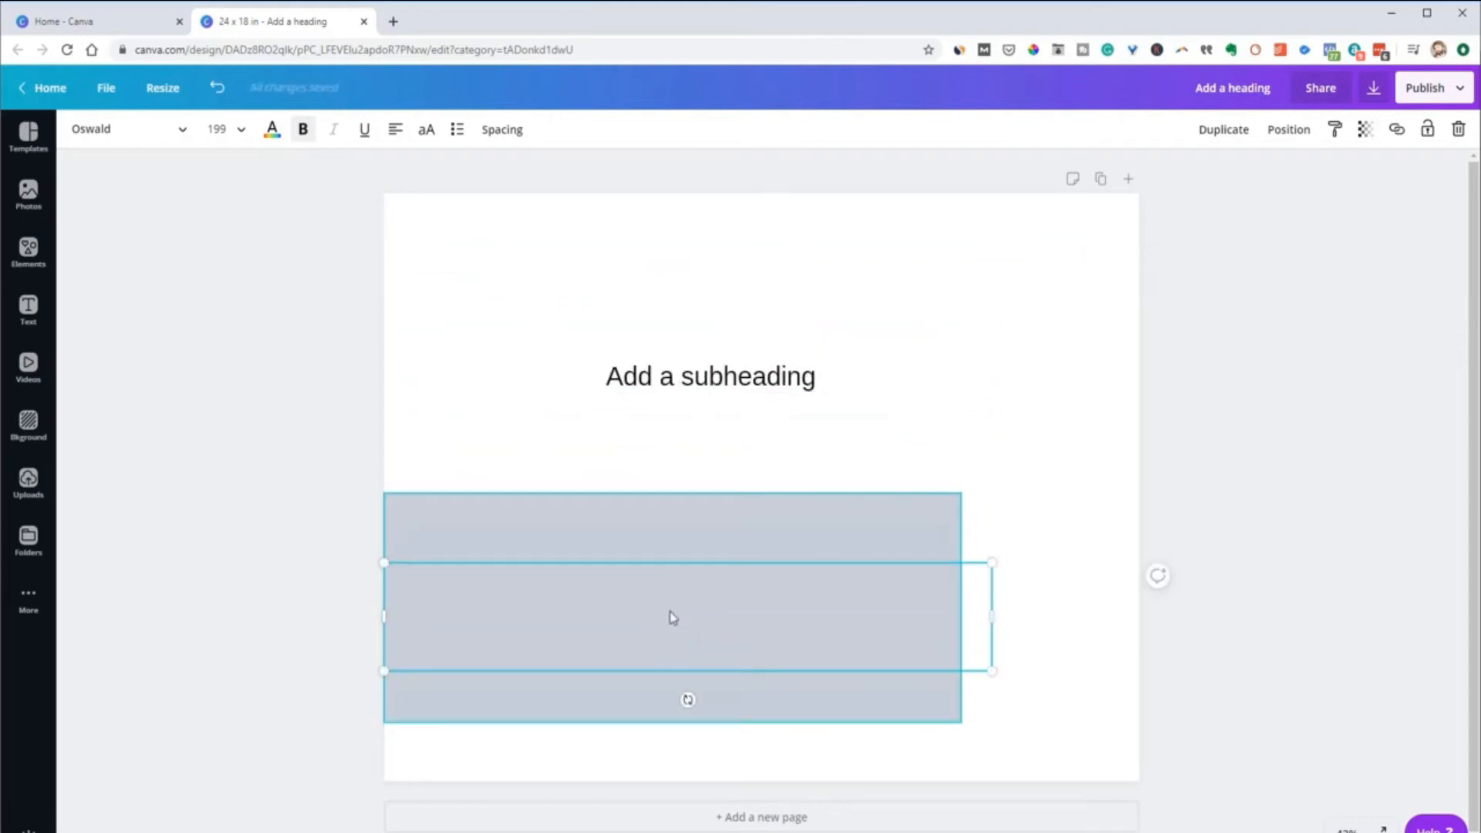
key("ctrl+bracketright")
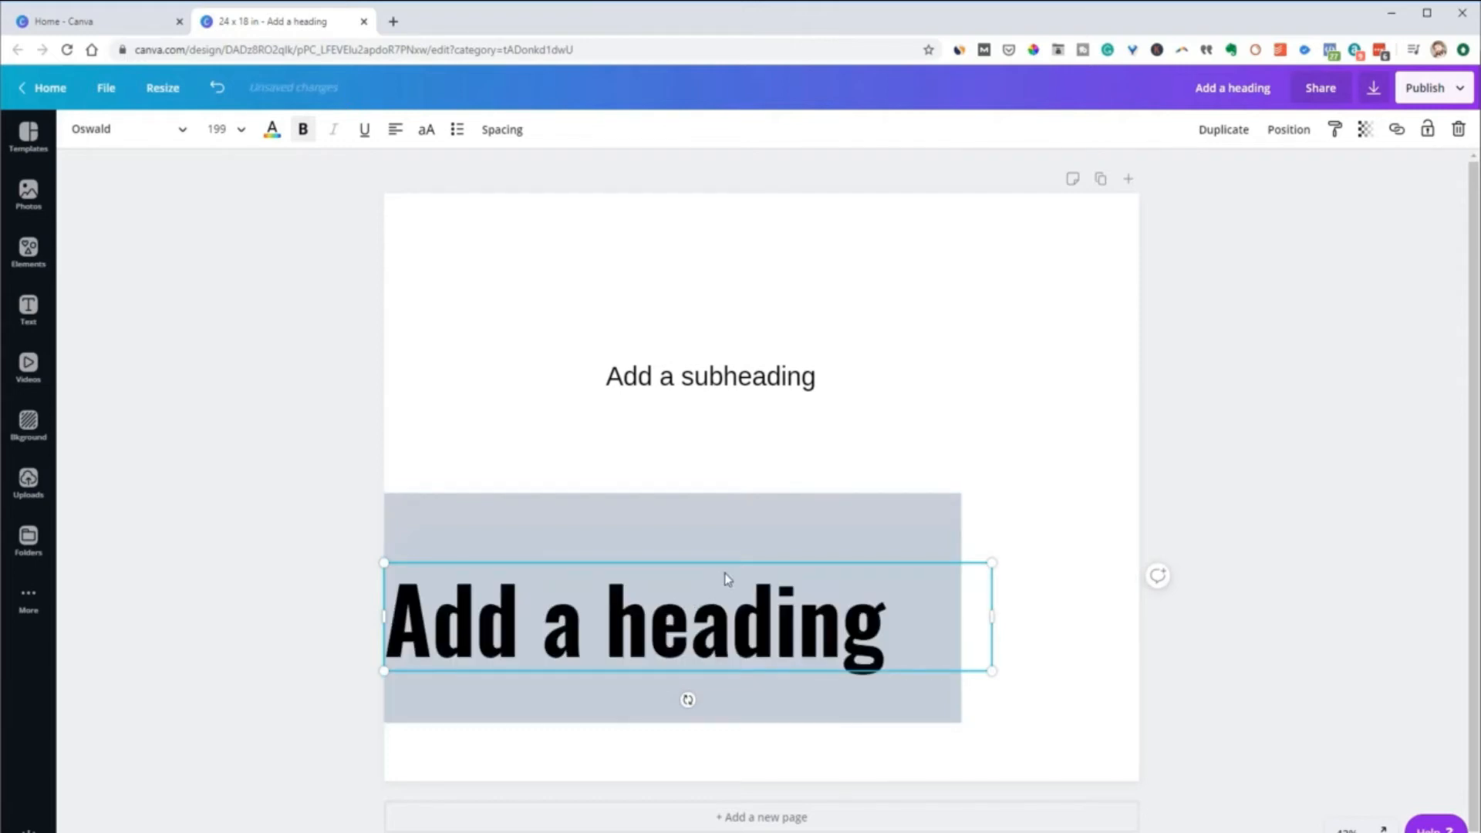
Center the heading's text and narrow its text box to the exact width of the grey rectangle
left_click(395, 131)
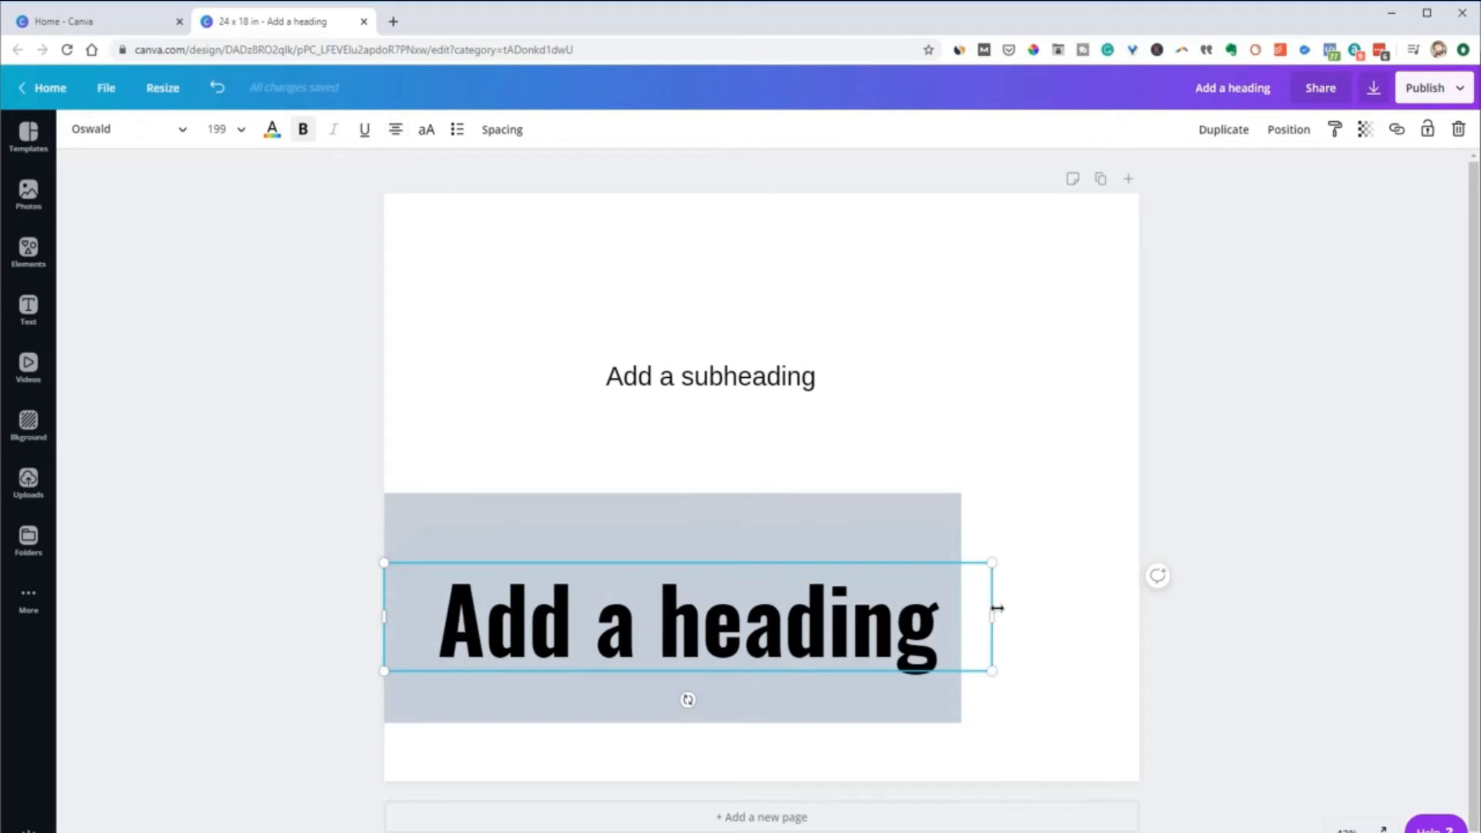
left_click_drag(994, 624, 958, 631)
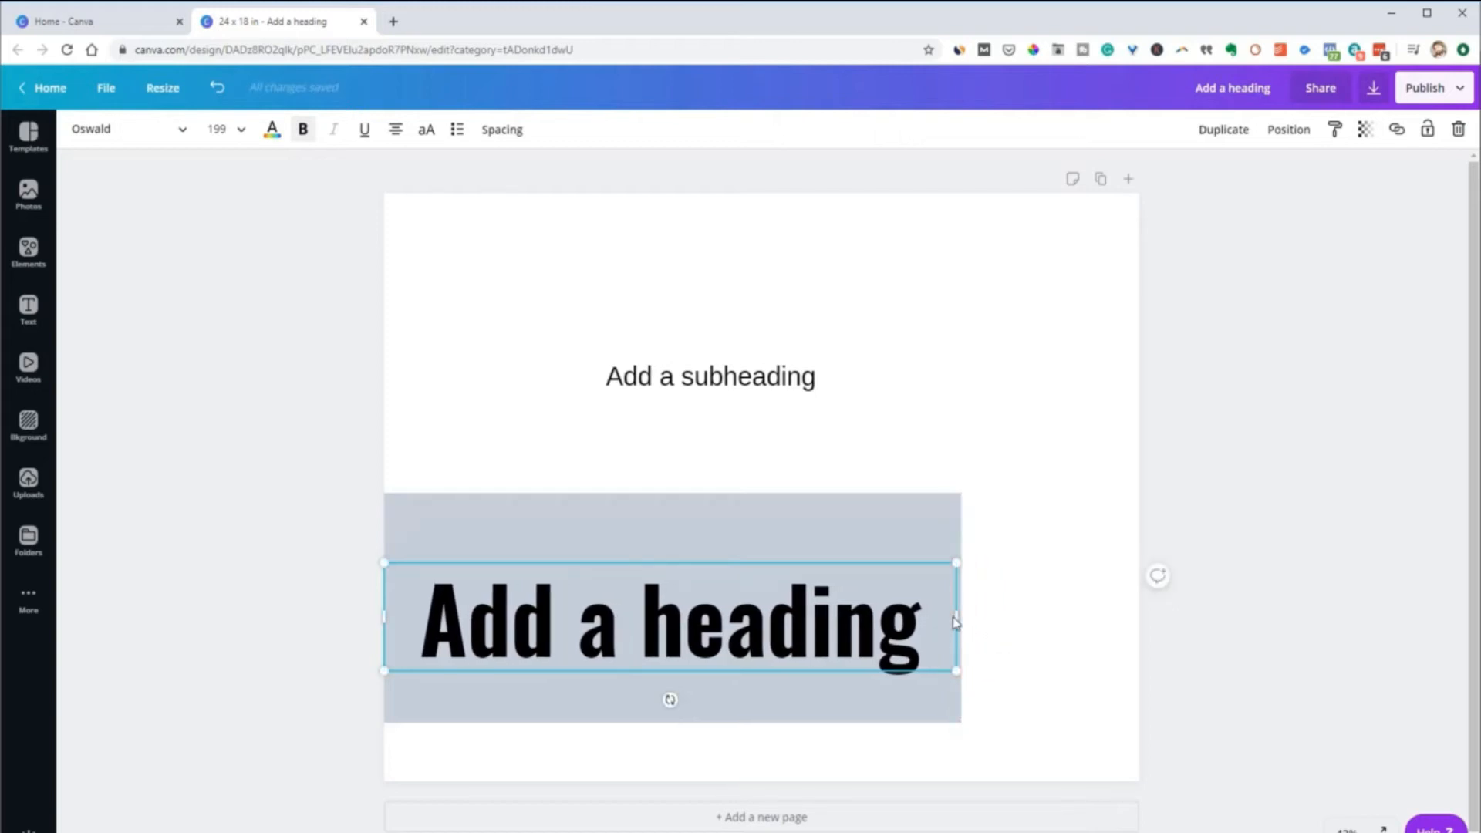
left_click_drag(961, 614, 961, 616)
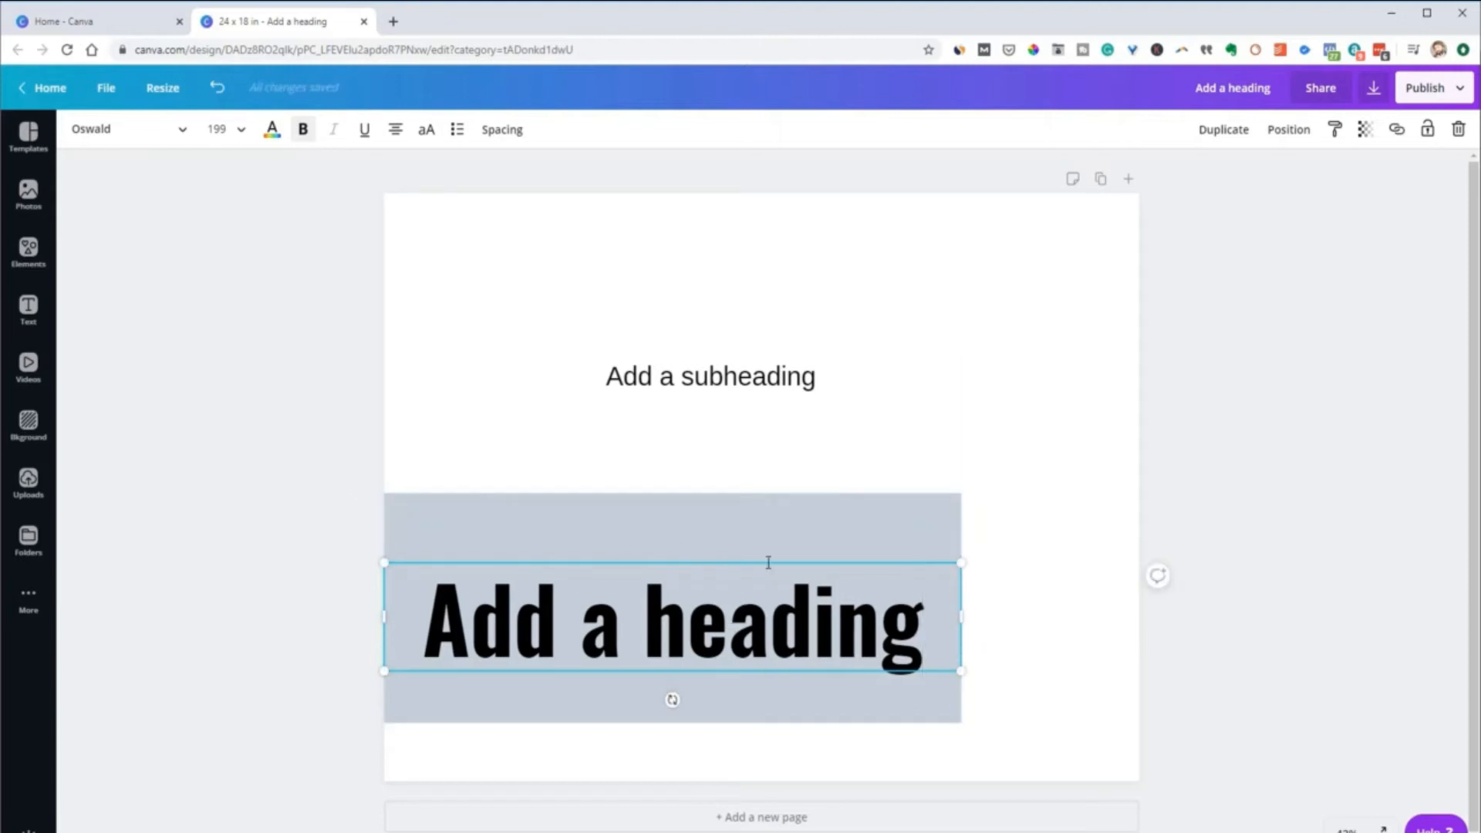
Widen the heading's text box beyond the grey rectangle's right edge and shift it until the text is centered over the rectangle
mouse_move(766, 562)
left_mouse_down()
mouse_move(826, 492)
mouse_move(830, 310)
mouse_move(789, 549)
mouse_move(773, 557)
left_mouse_up()
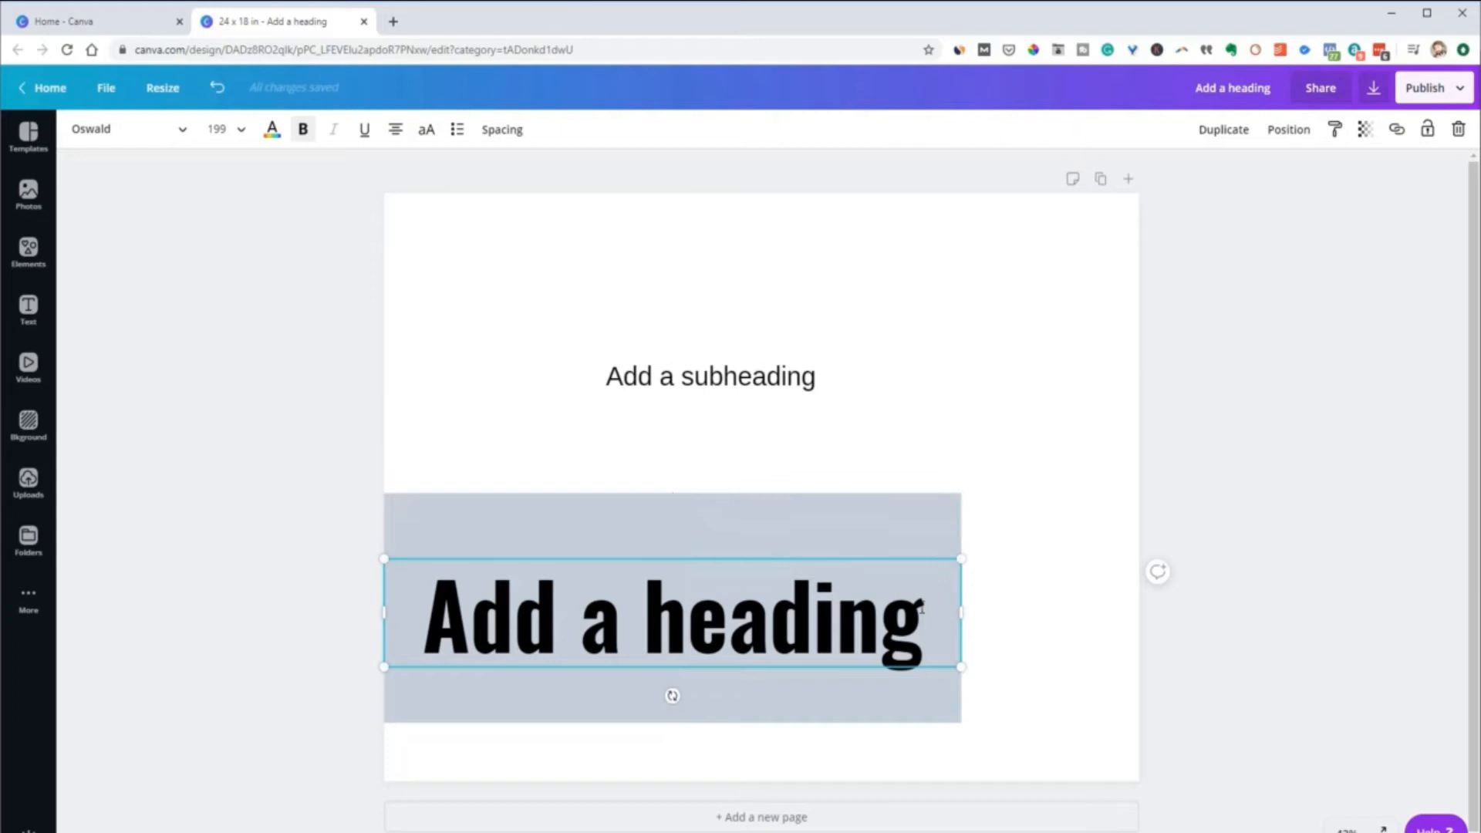
left_click_drag(988, 614, 1044, 613)
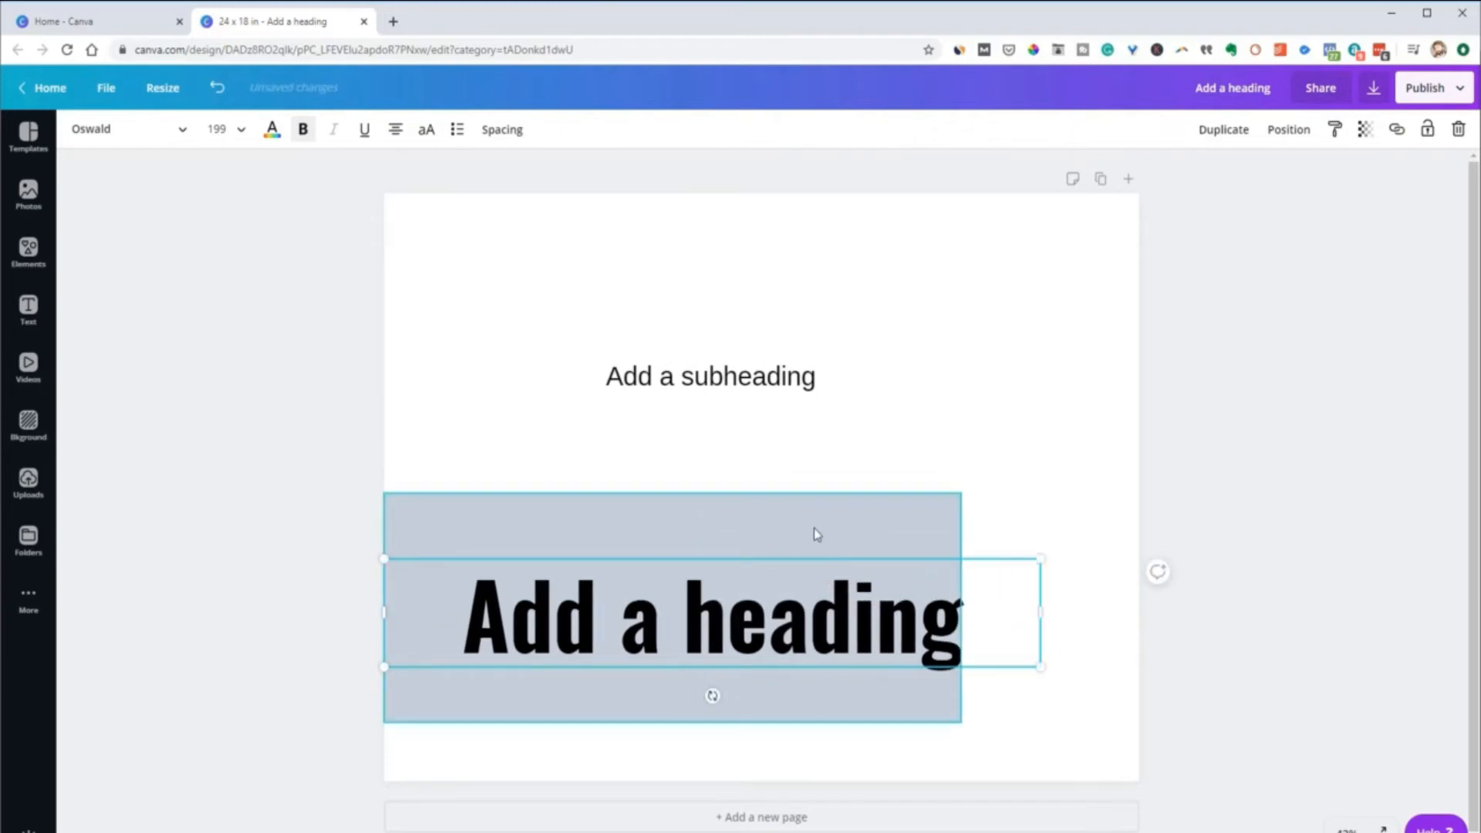
left_click_drag(817, 540, 777, 554)
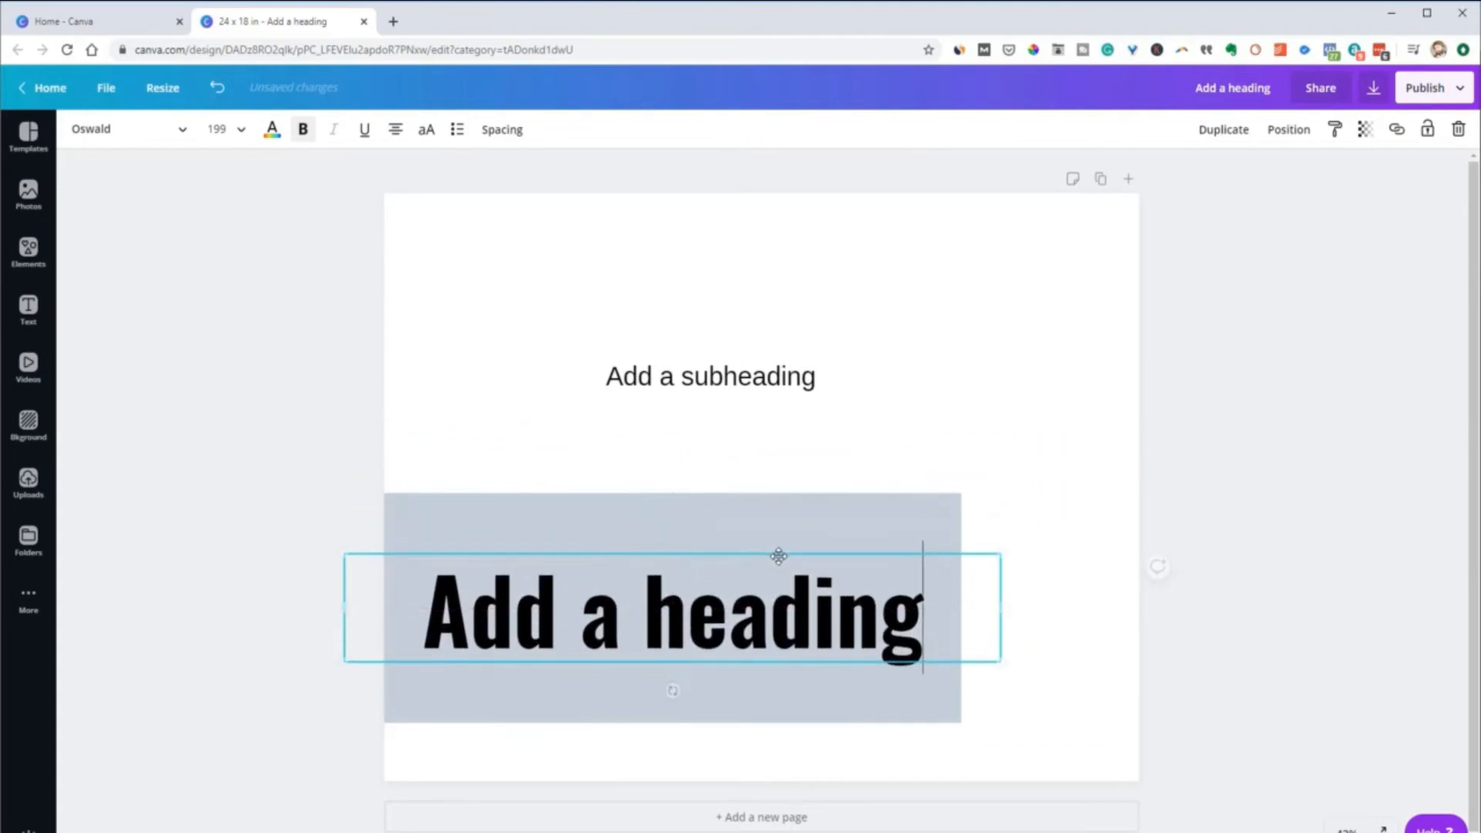
Left-align the heading's text and move the heading off the rectangle into the space above the subheading
left_click(397, 133)
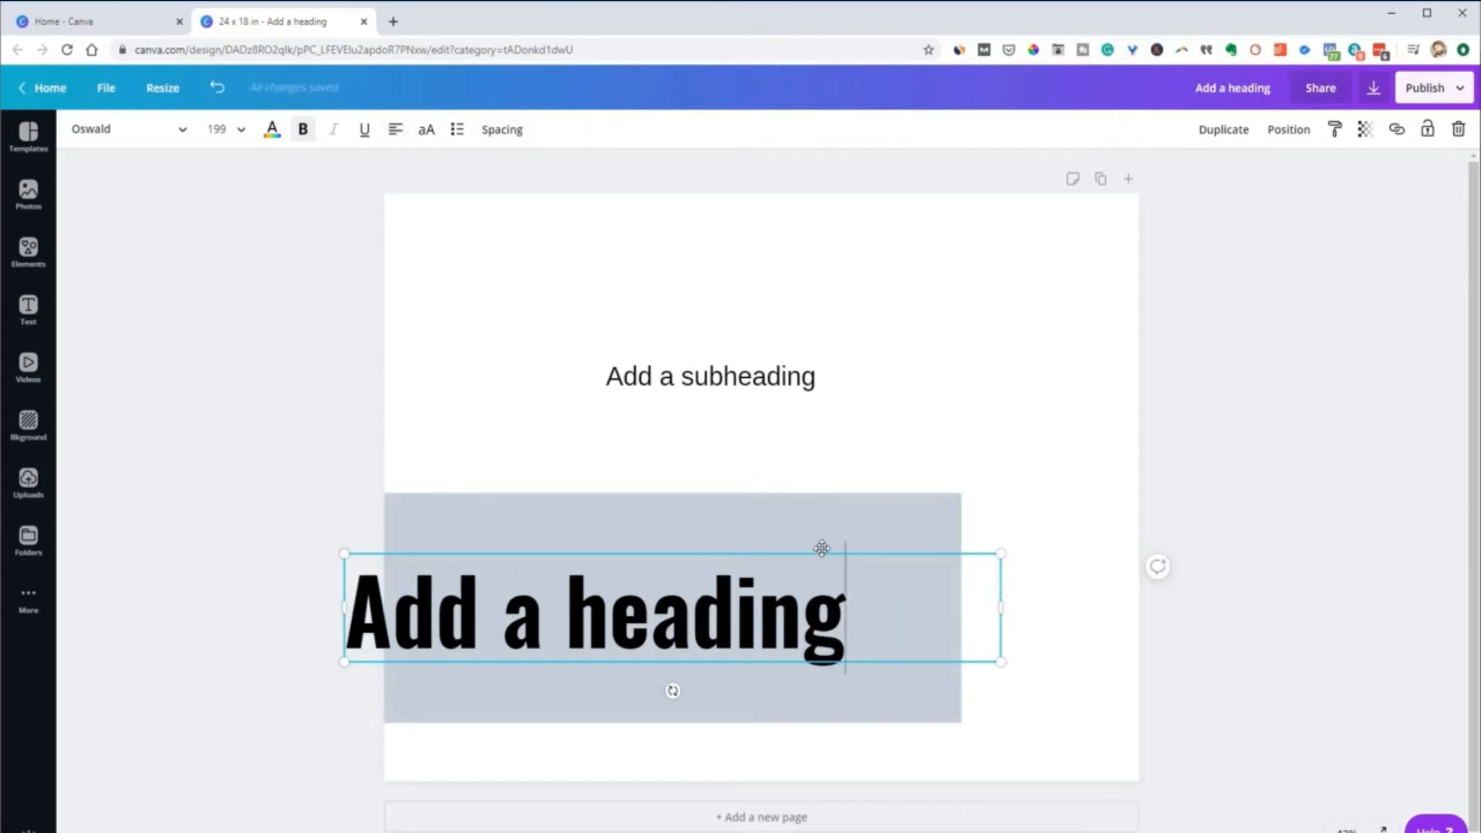
left_click_drag(821, 552, 911, 563)
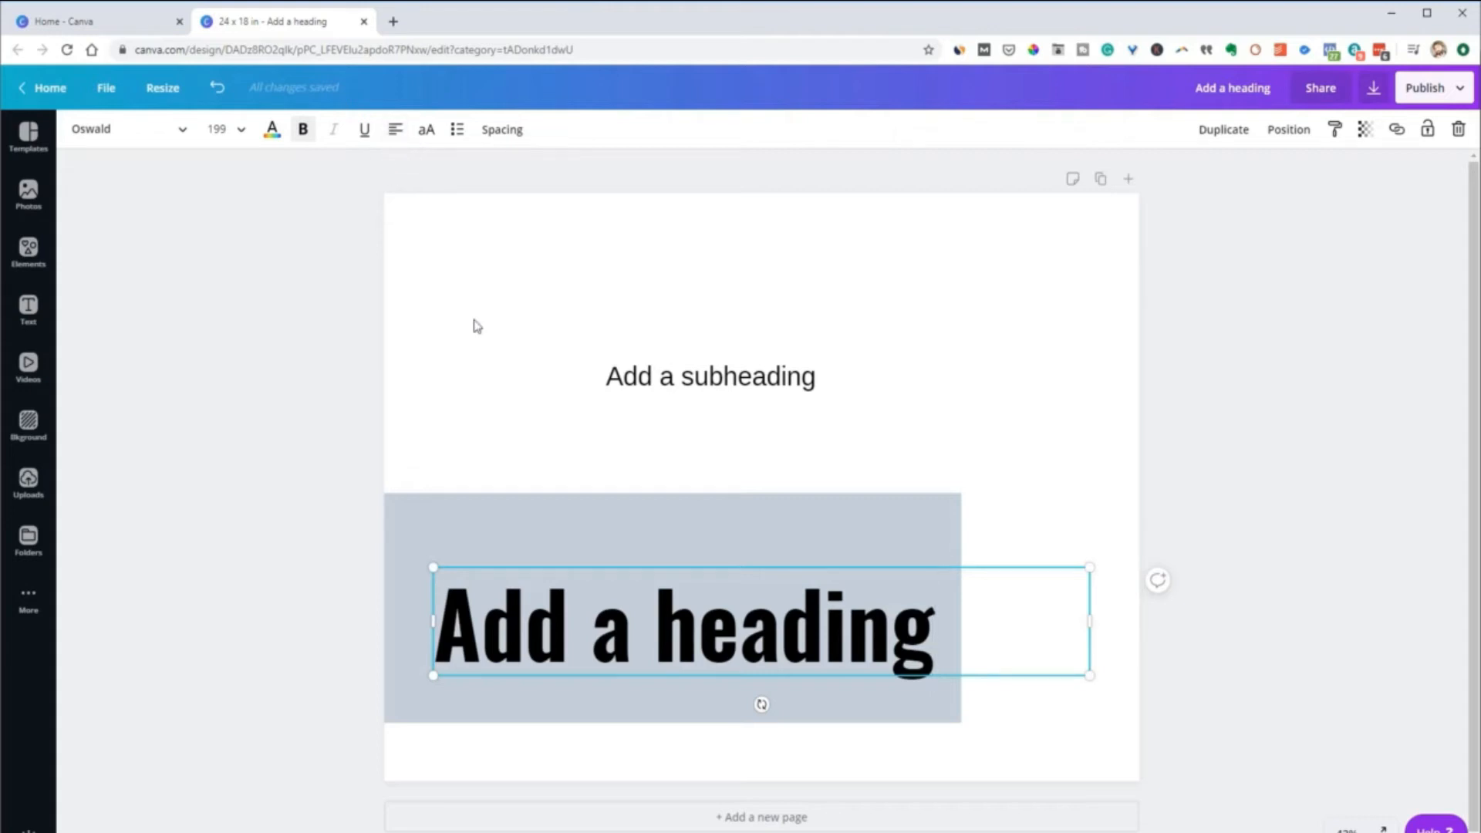
left_click_drag(697, 565, 679, 226)
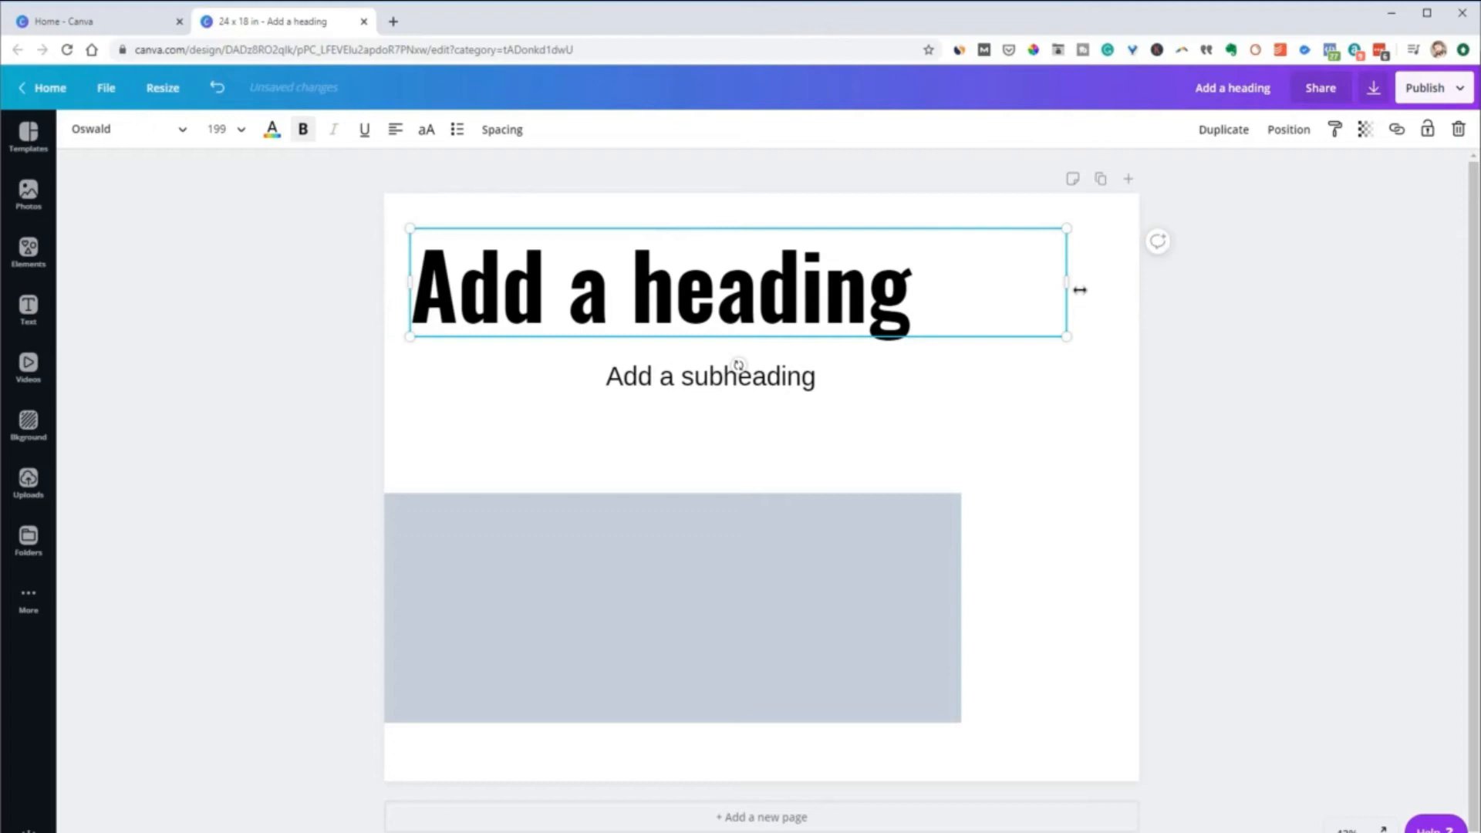
Center the heading's text in a box trimmed close to the words and center that box horizontally on the page
left_click_drag(1070, 284, 968, 314)
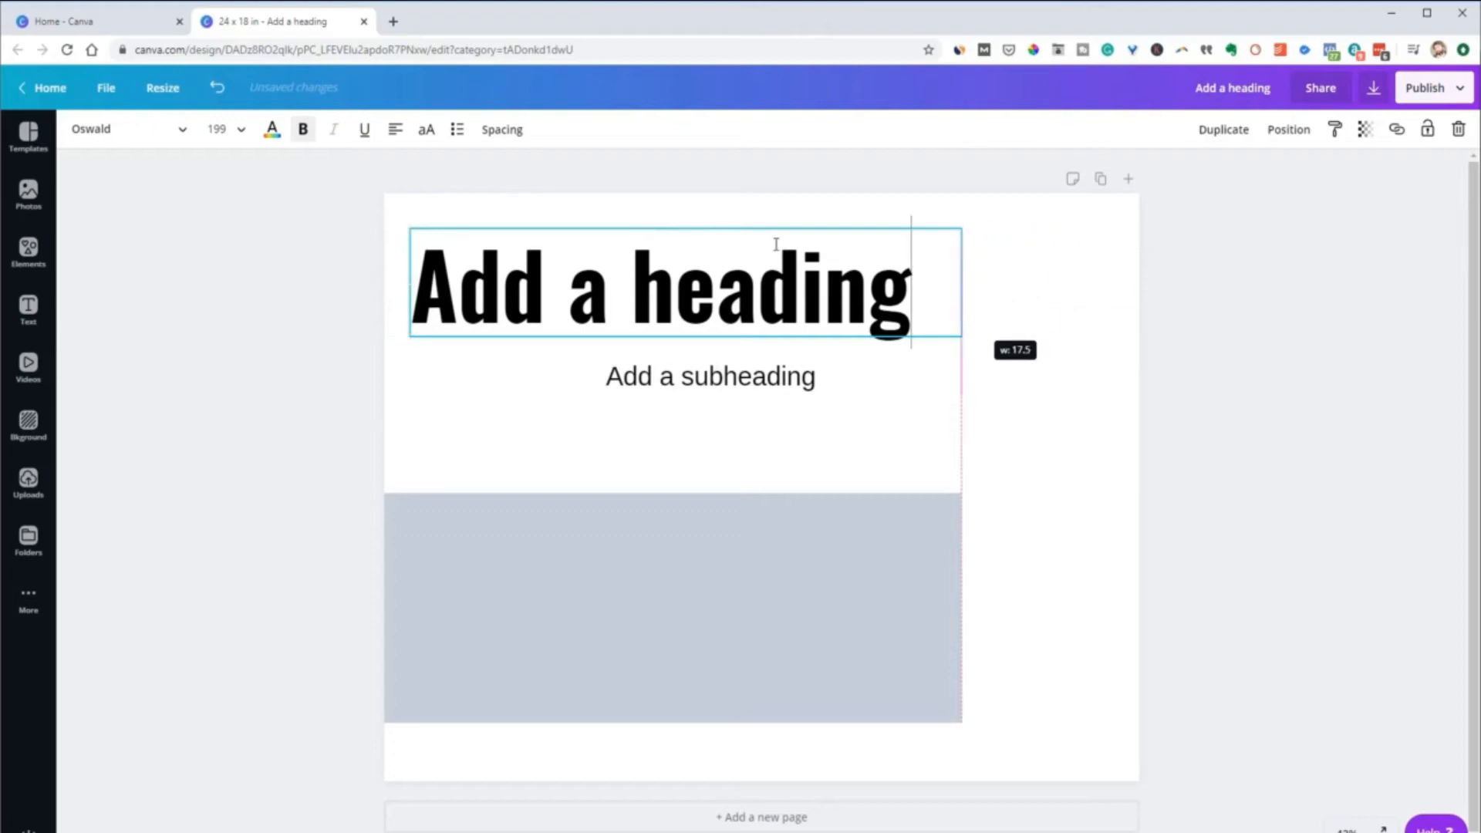
left_click(395, 133)
left_click(395, 134)
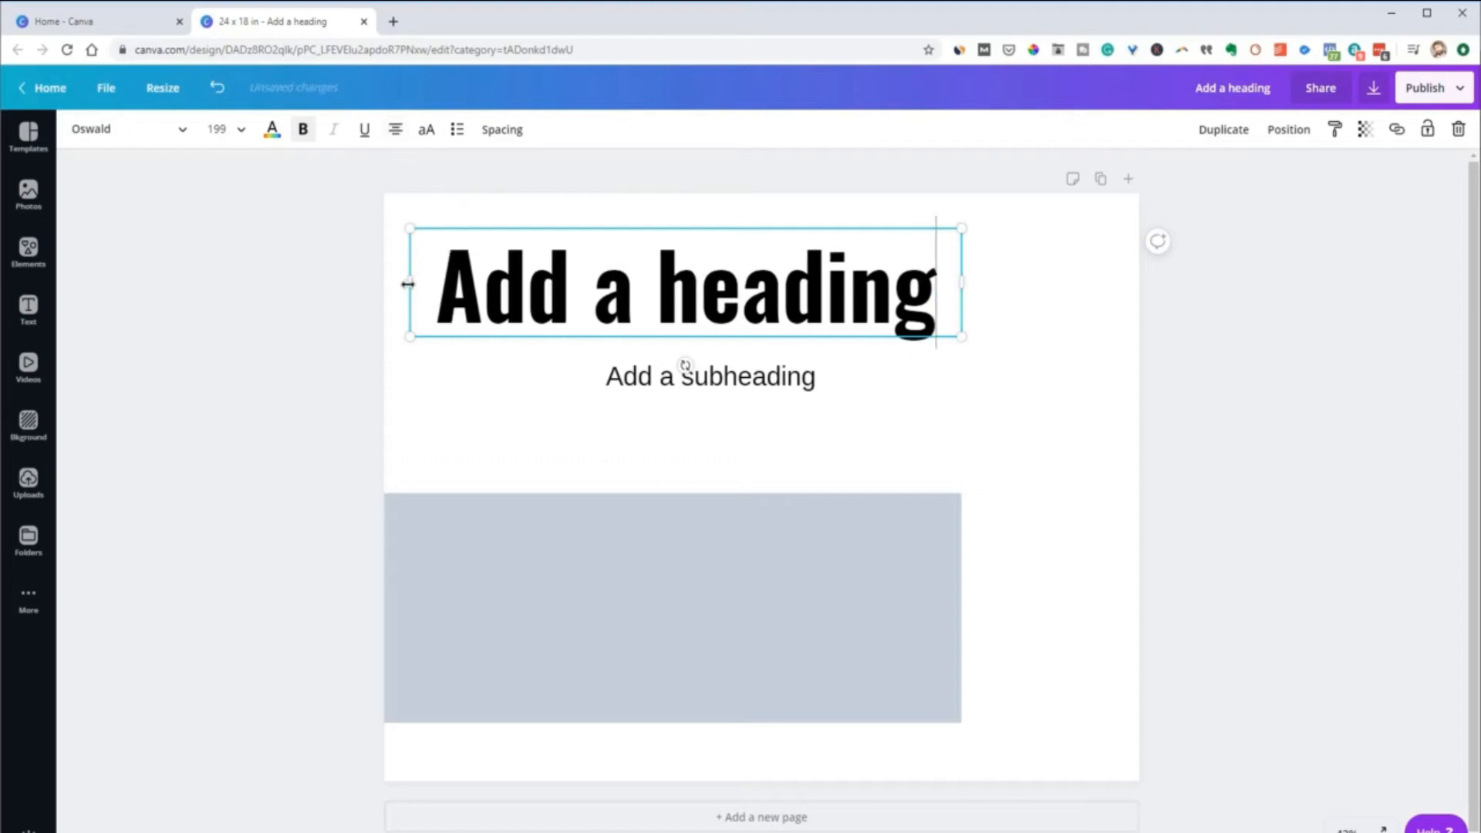
left_click_drag(409, 284, 379, 285)
left_click_drag(962, 286, 902, 285)
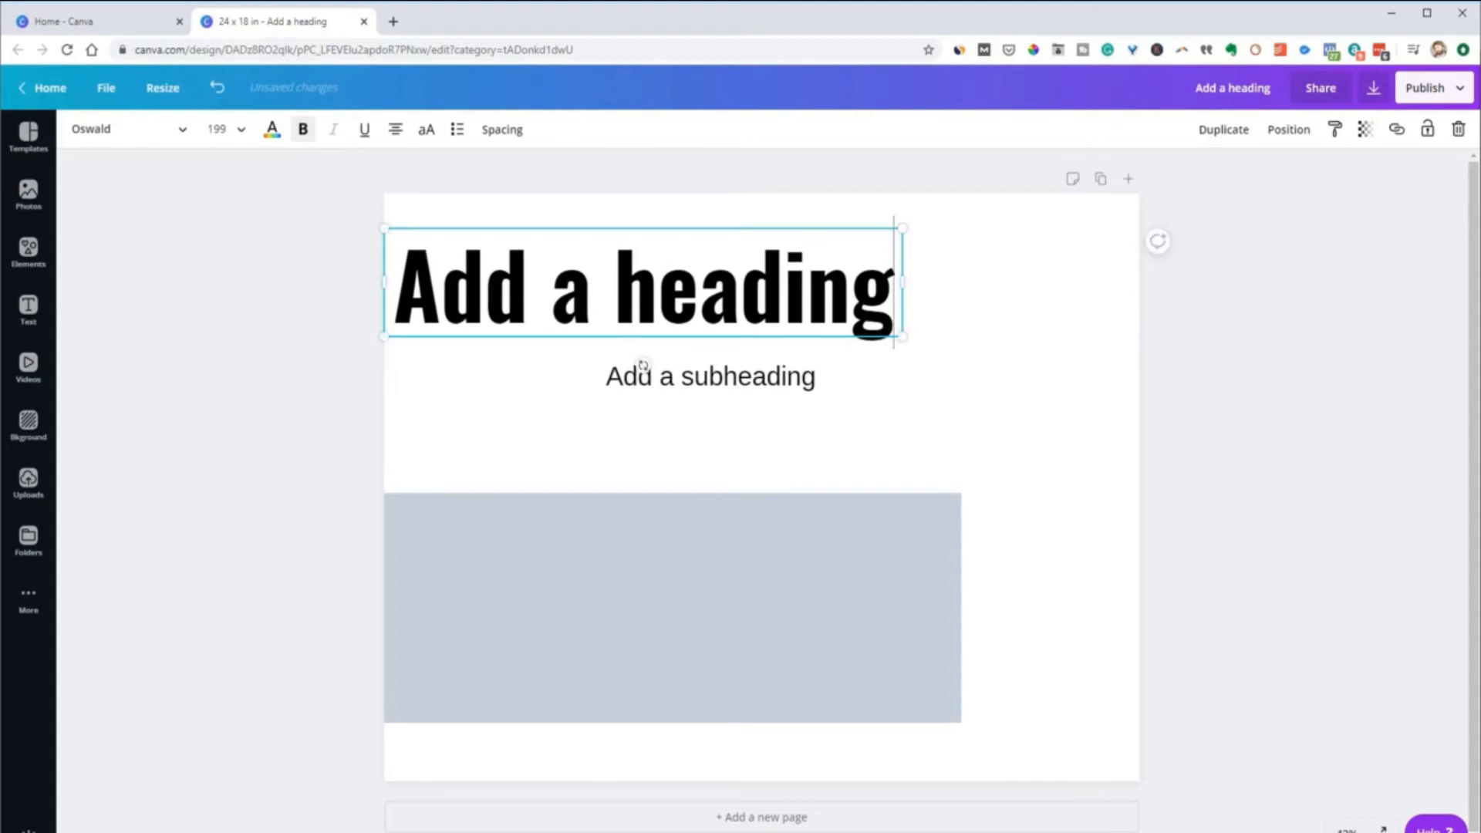
left_click_drag(753, 224, 868, 226)
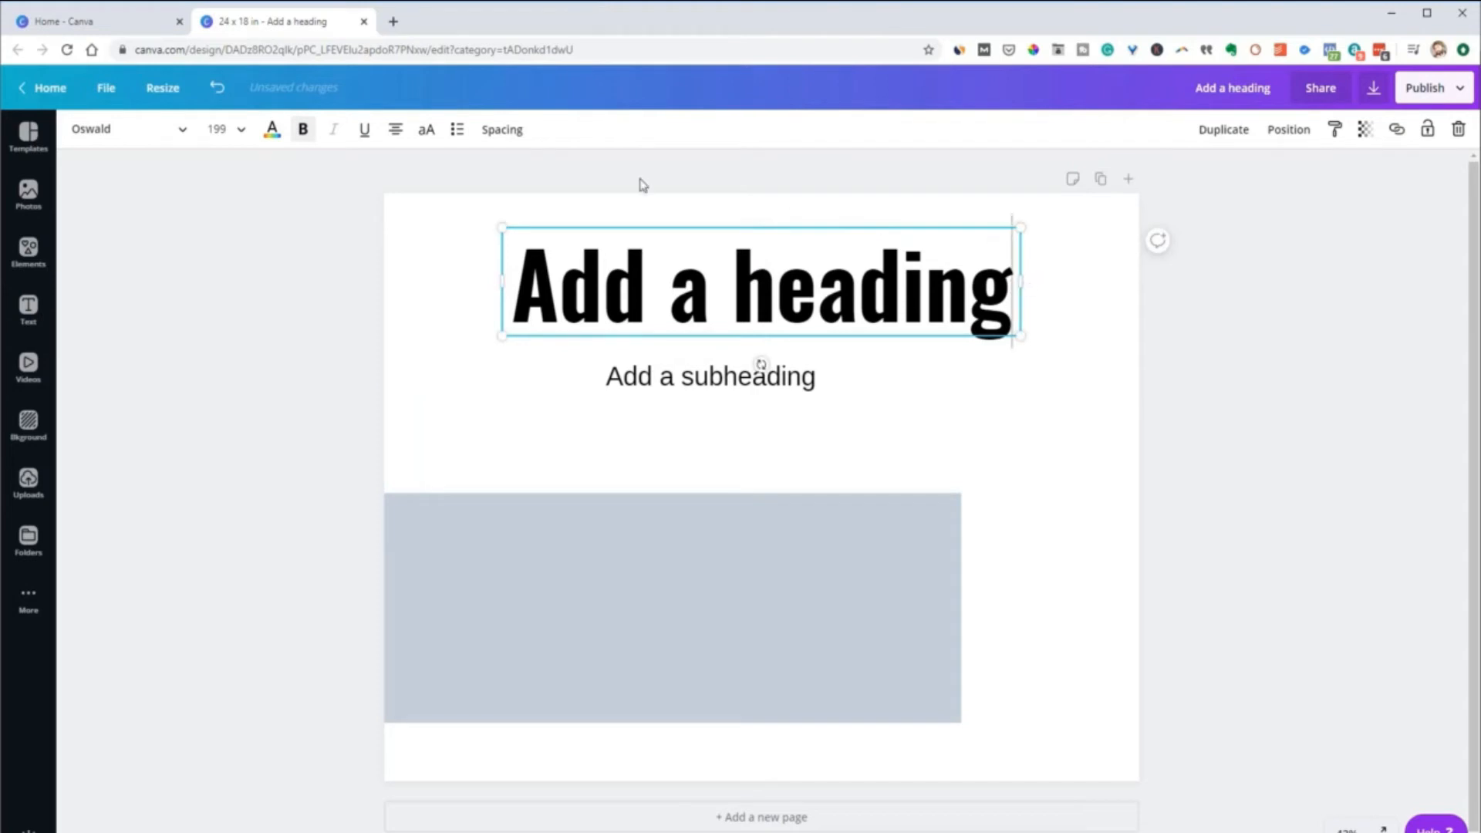
Left-align the heading's text, widen its text box well past the words, and center the wider box on the page
left_click(395, 131)
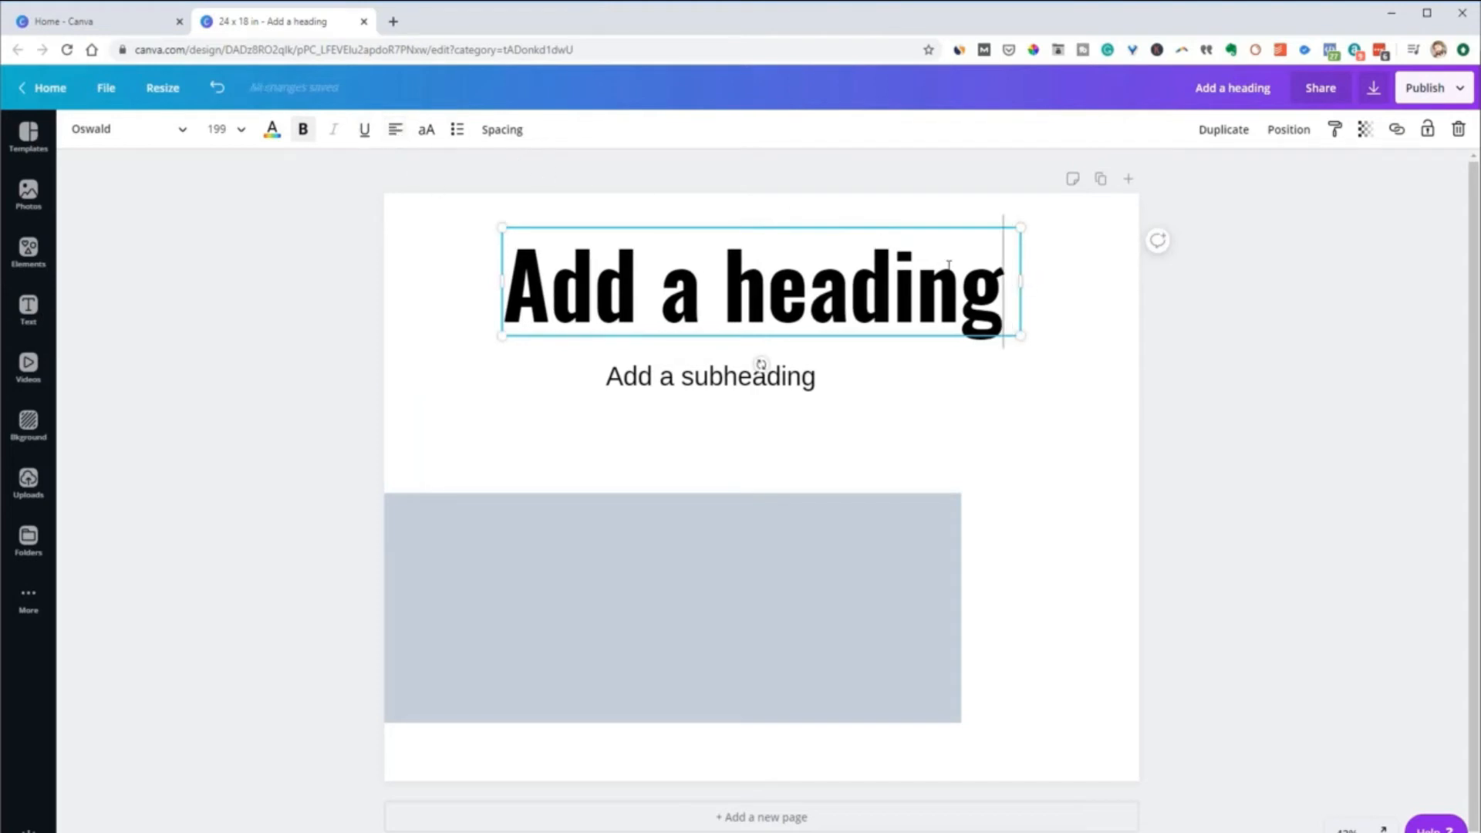
left_click_drag(1034, 281, 1193, 289)
left_click_drag(944, 227, 817, 228)
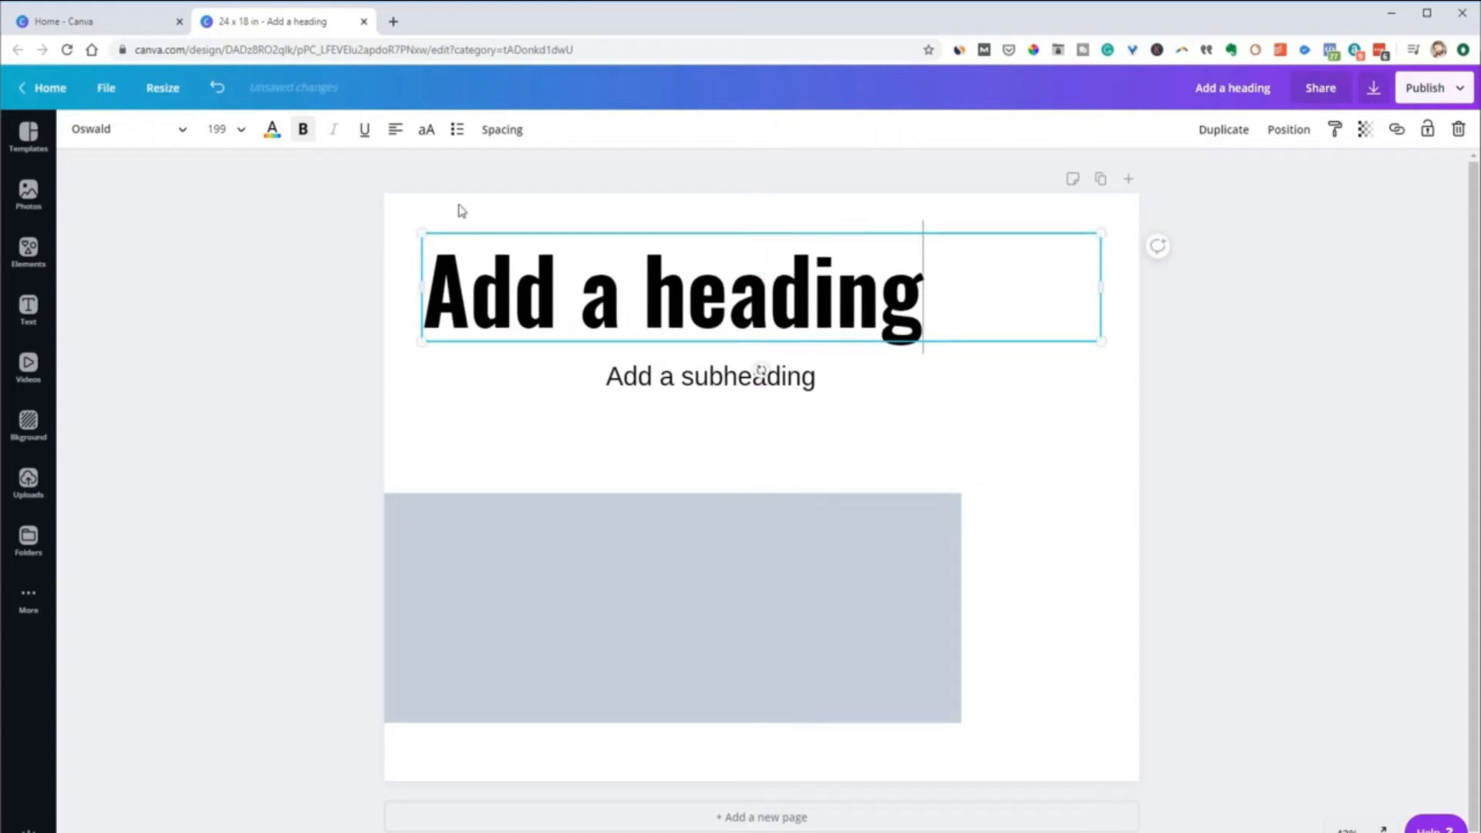
Center the heading's text within its widened text box and deselect it
left_click(395, 130)
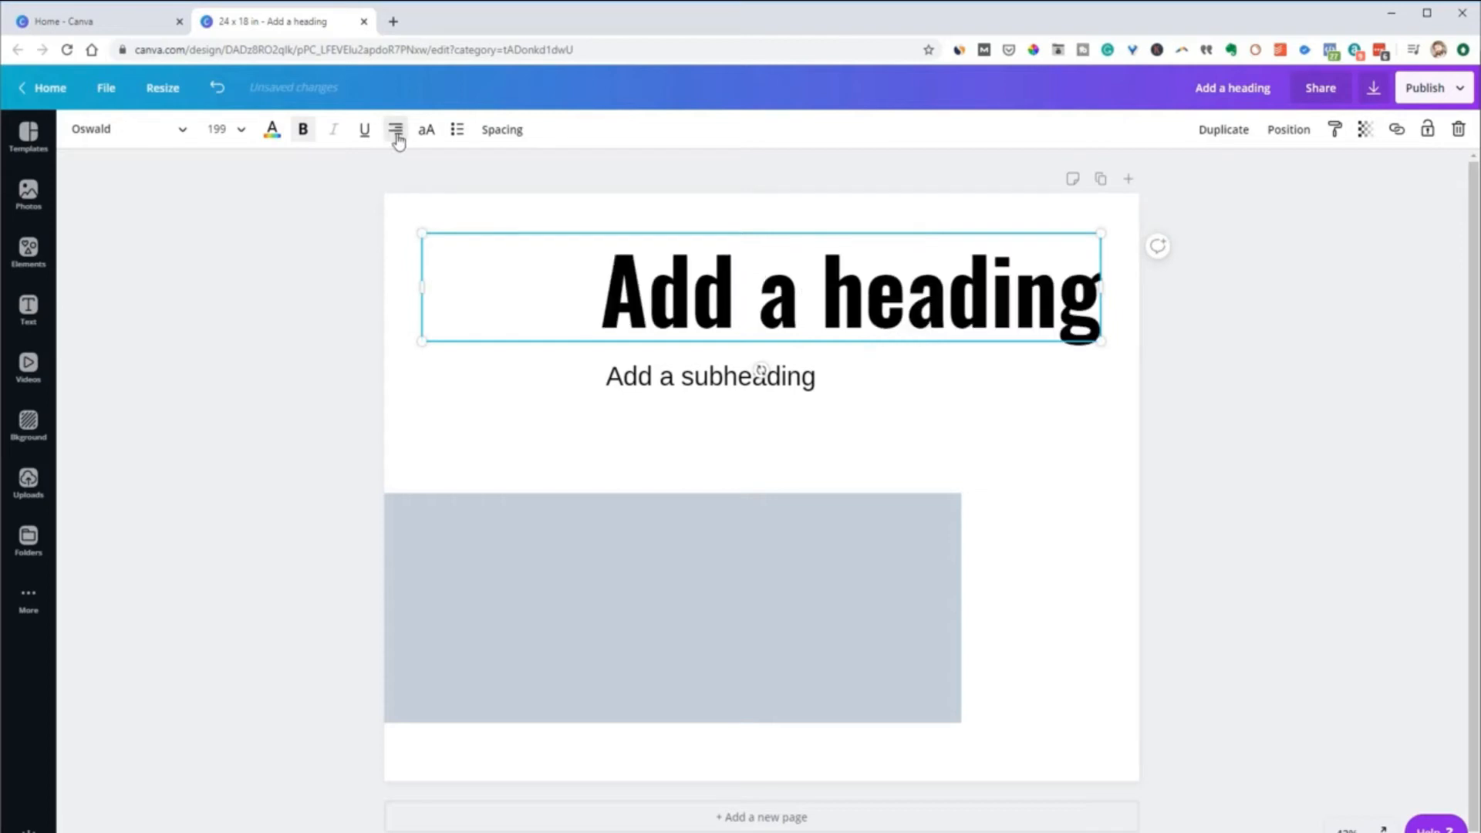
left_click(395, 130)
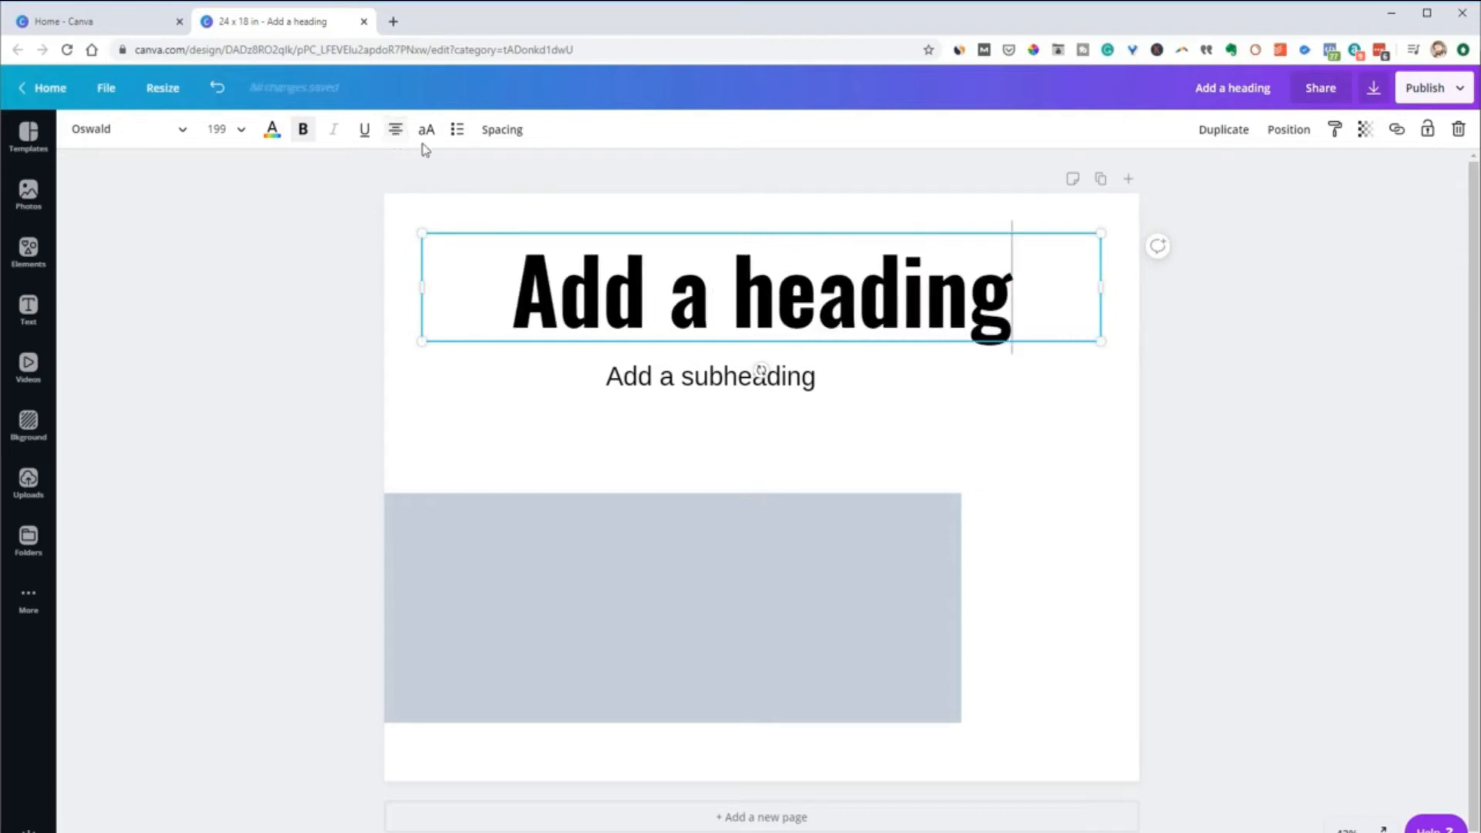
left_click(756, 454)
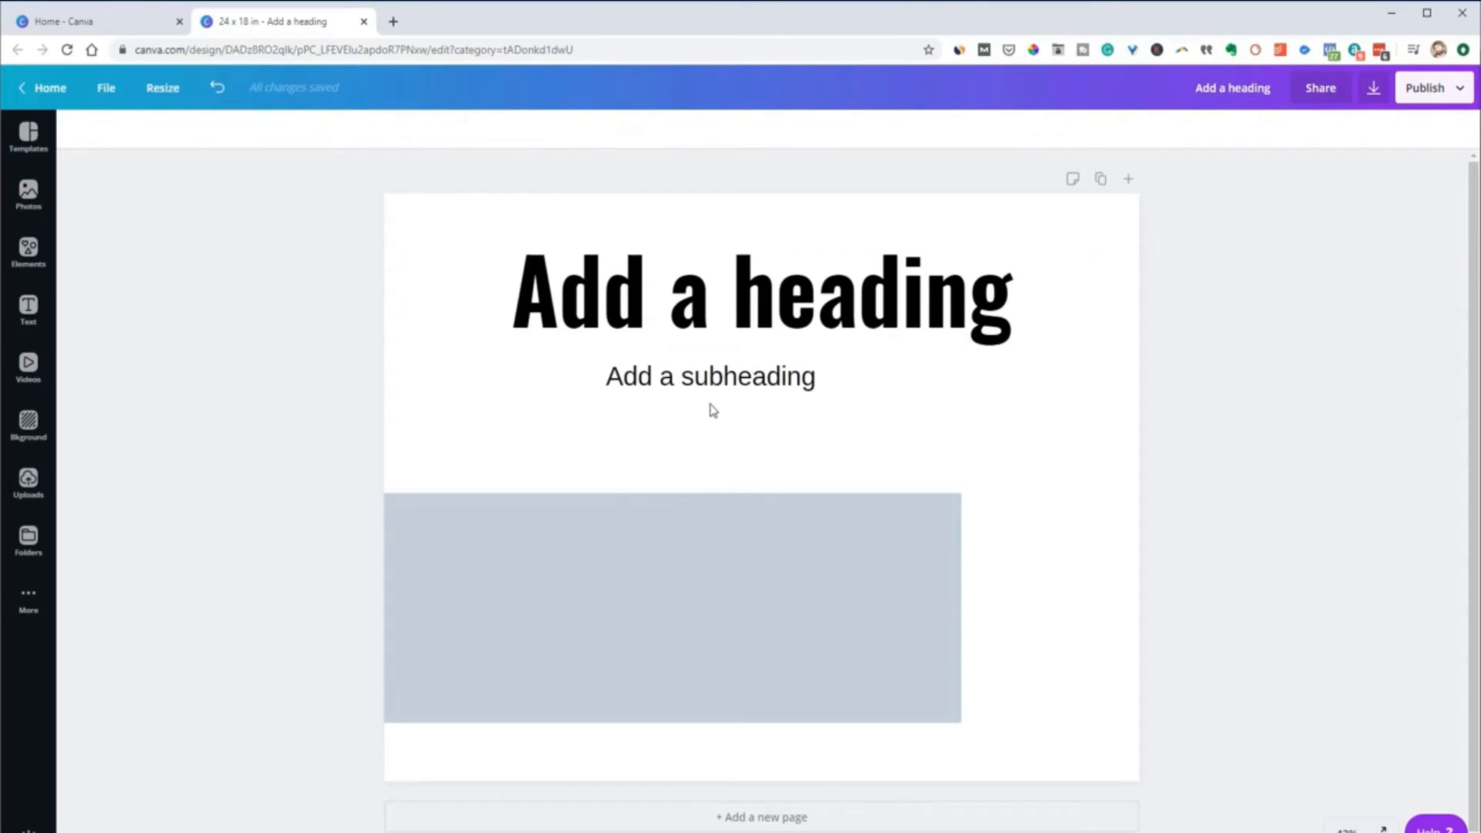
Place the subheading directly beneath the heading, centered horizontally on the page
left_click(795, 443)
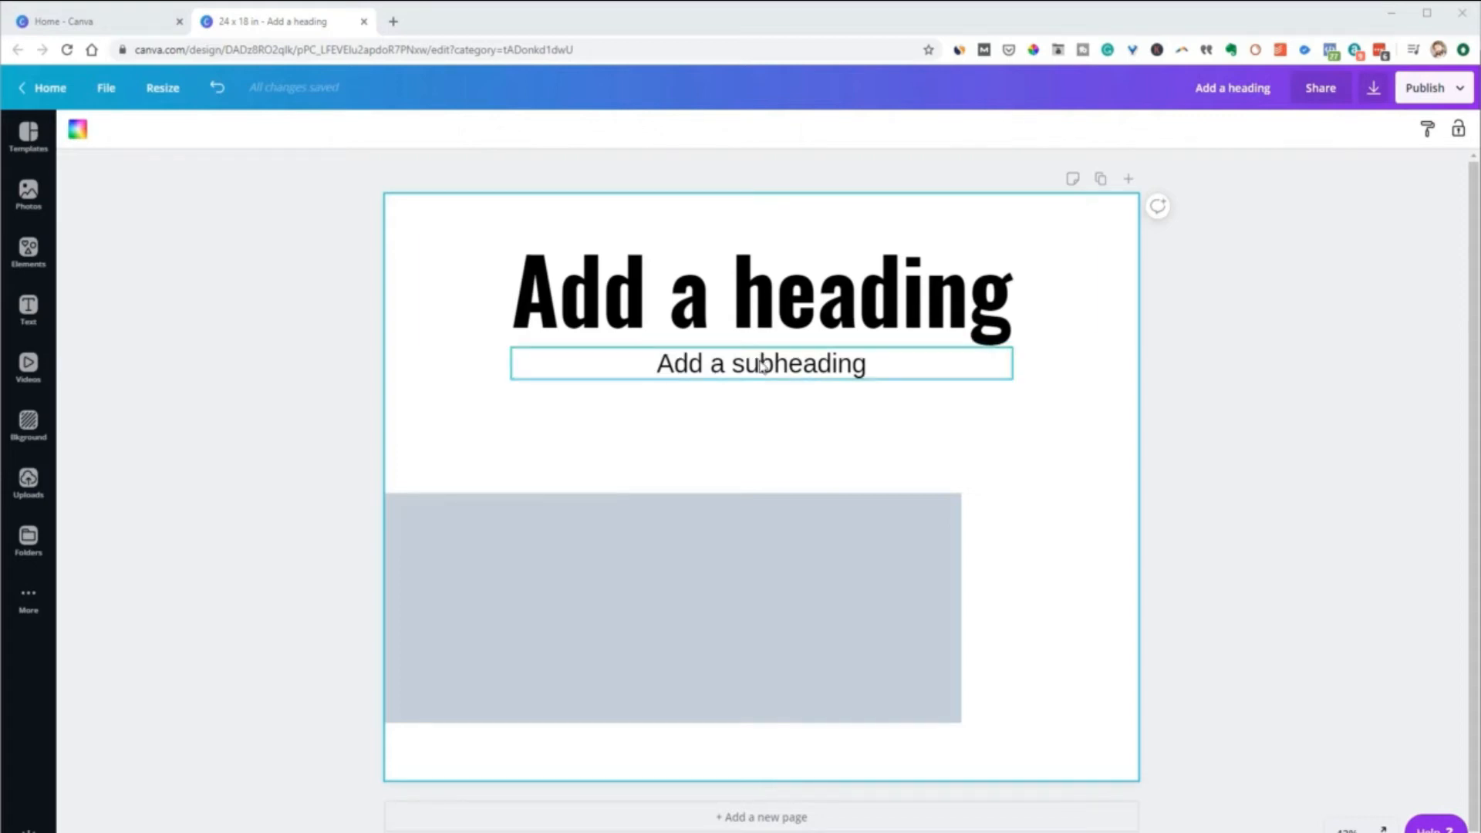
mouse_move(760, 367)
left_mouse_down()
mouse_move(738, 378)
mouse_move(760, 357)
left_mouse_up()
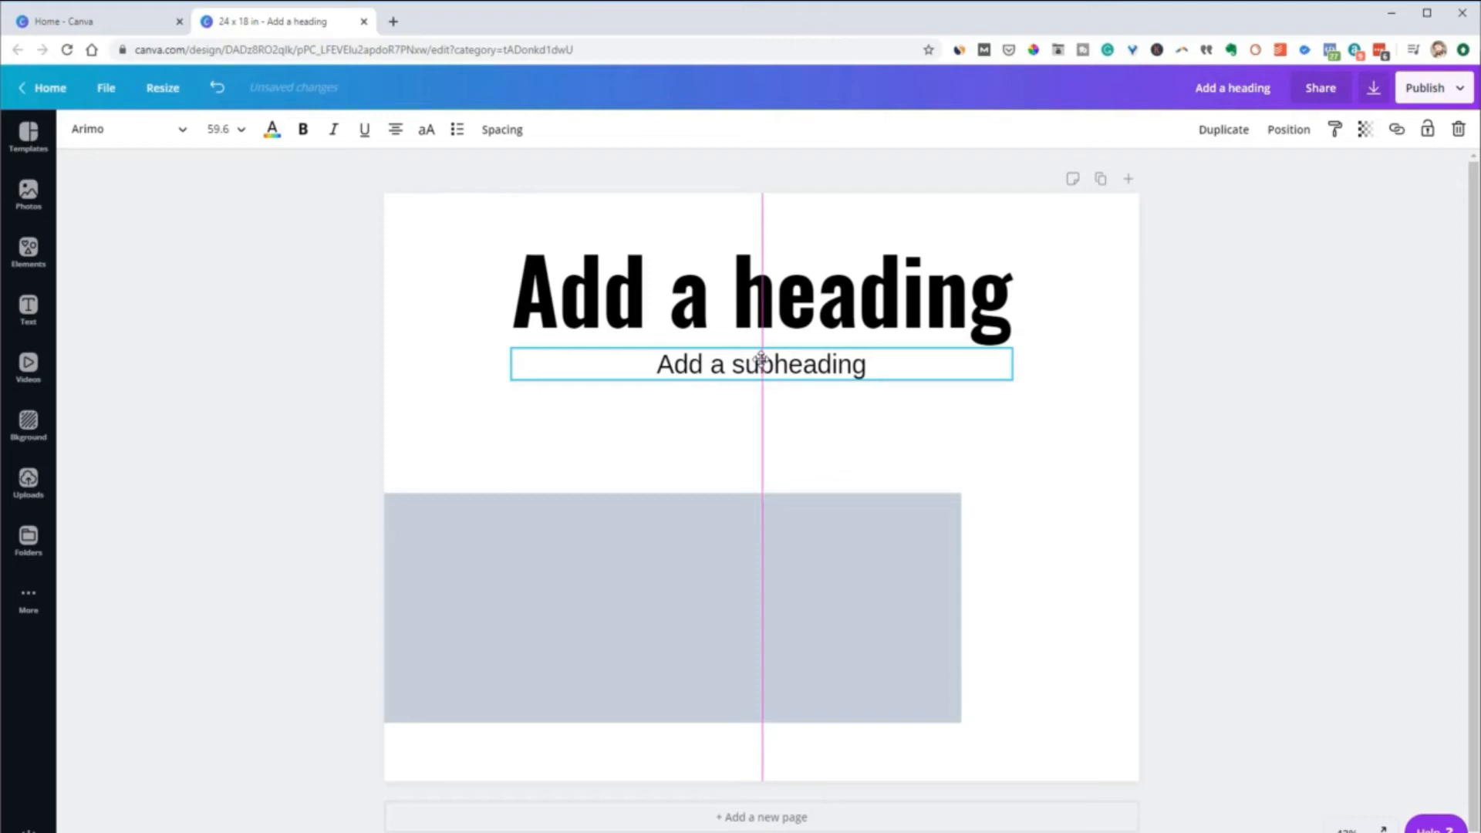
left_click_drag(761, 358, 760, 358)
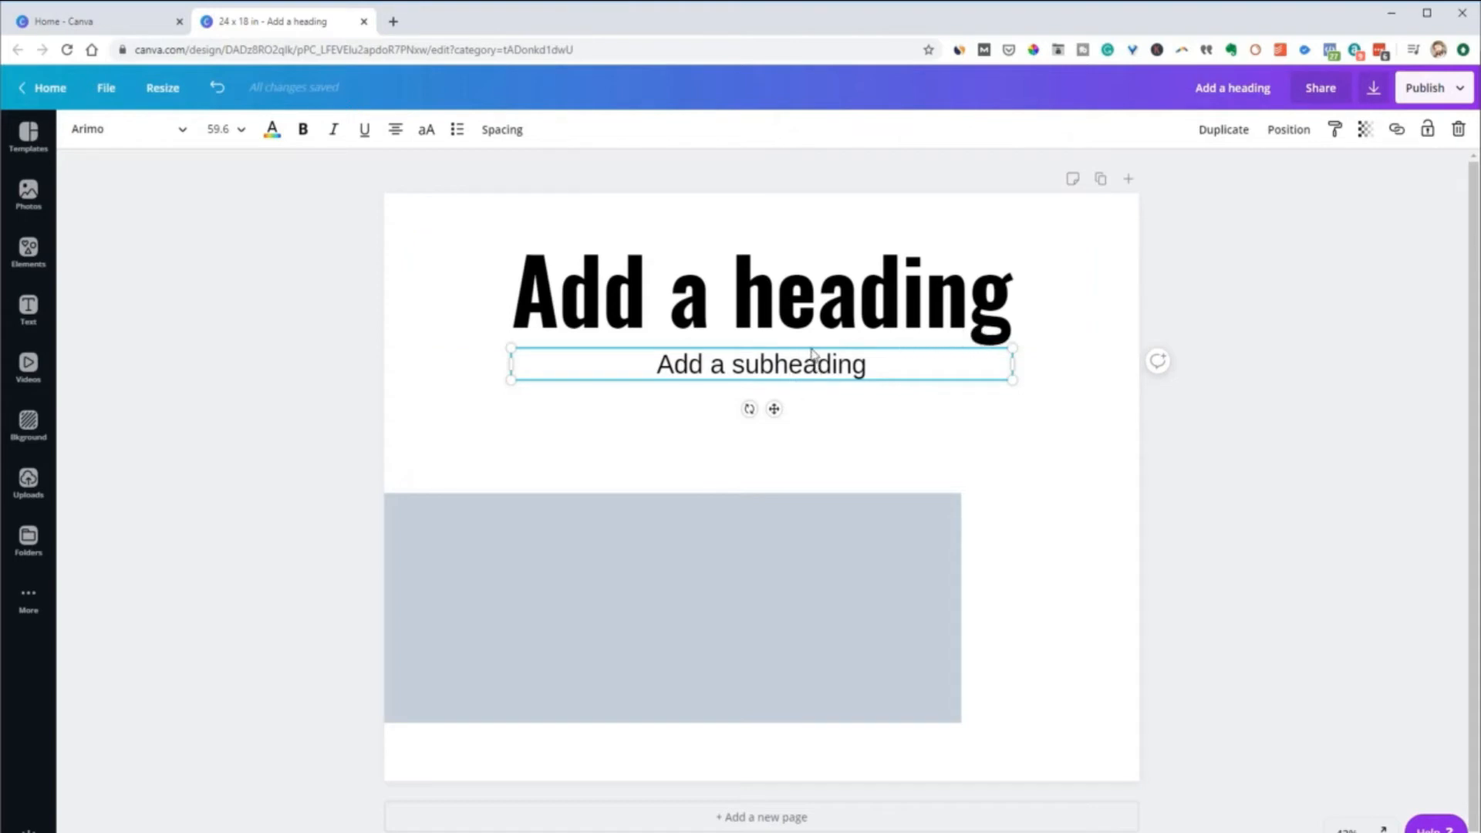
left_click(848, 354)
left_click(845, 397)
left_click(855, 371)
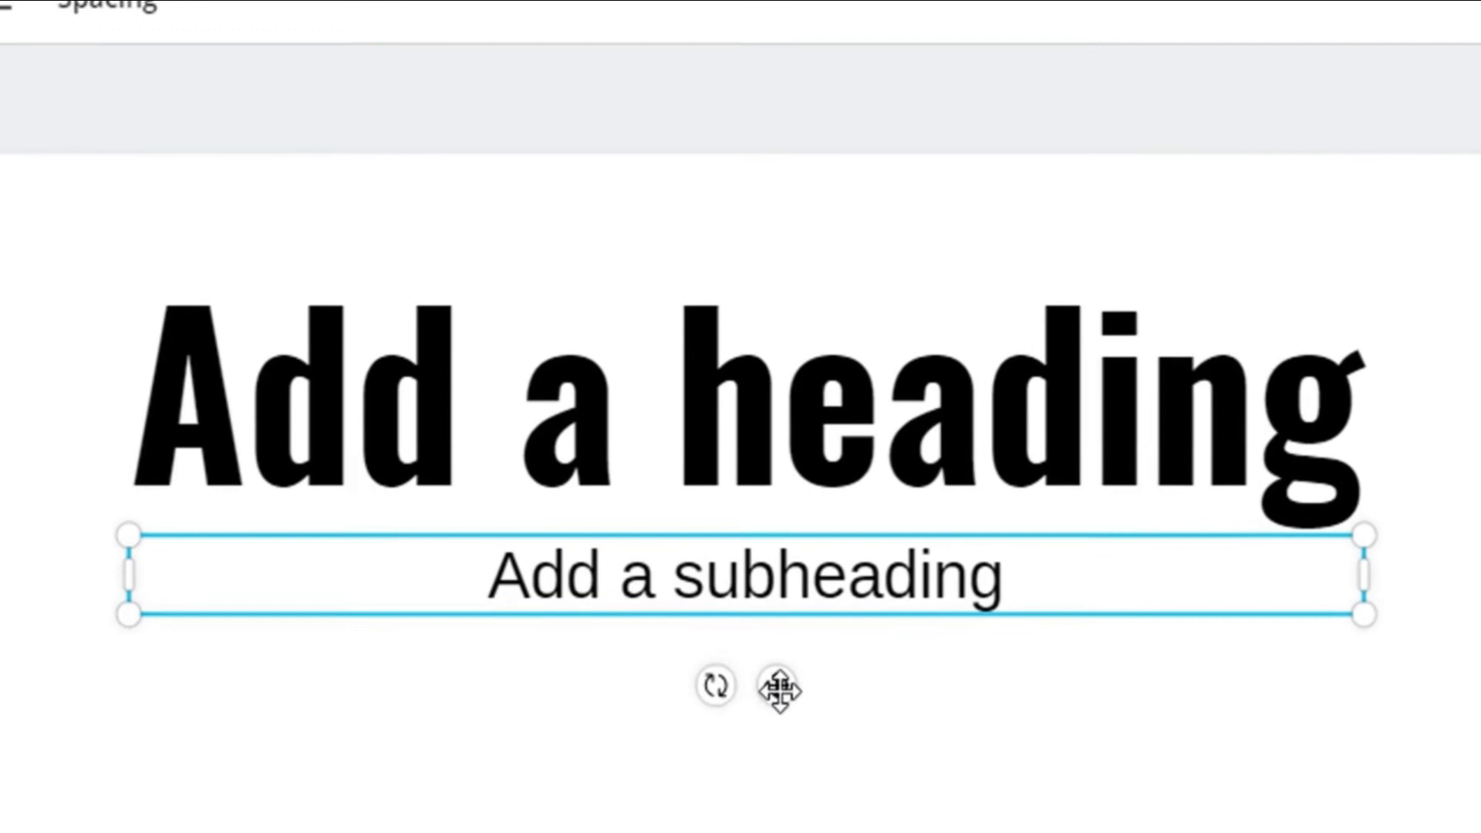
Shift the subheading rightward so its box overlaps the heading's letter g, and scale it up and back down from its upper-left corner
left_click_drag(779, 688, 1023, 641)
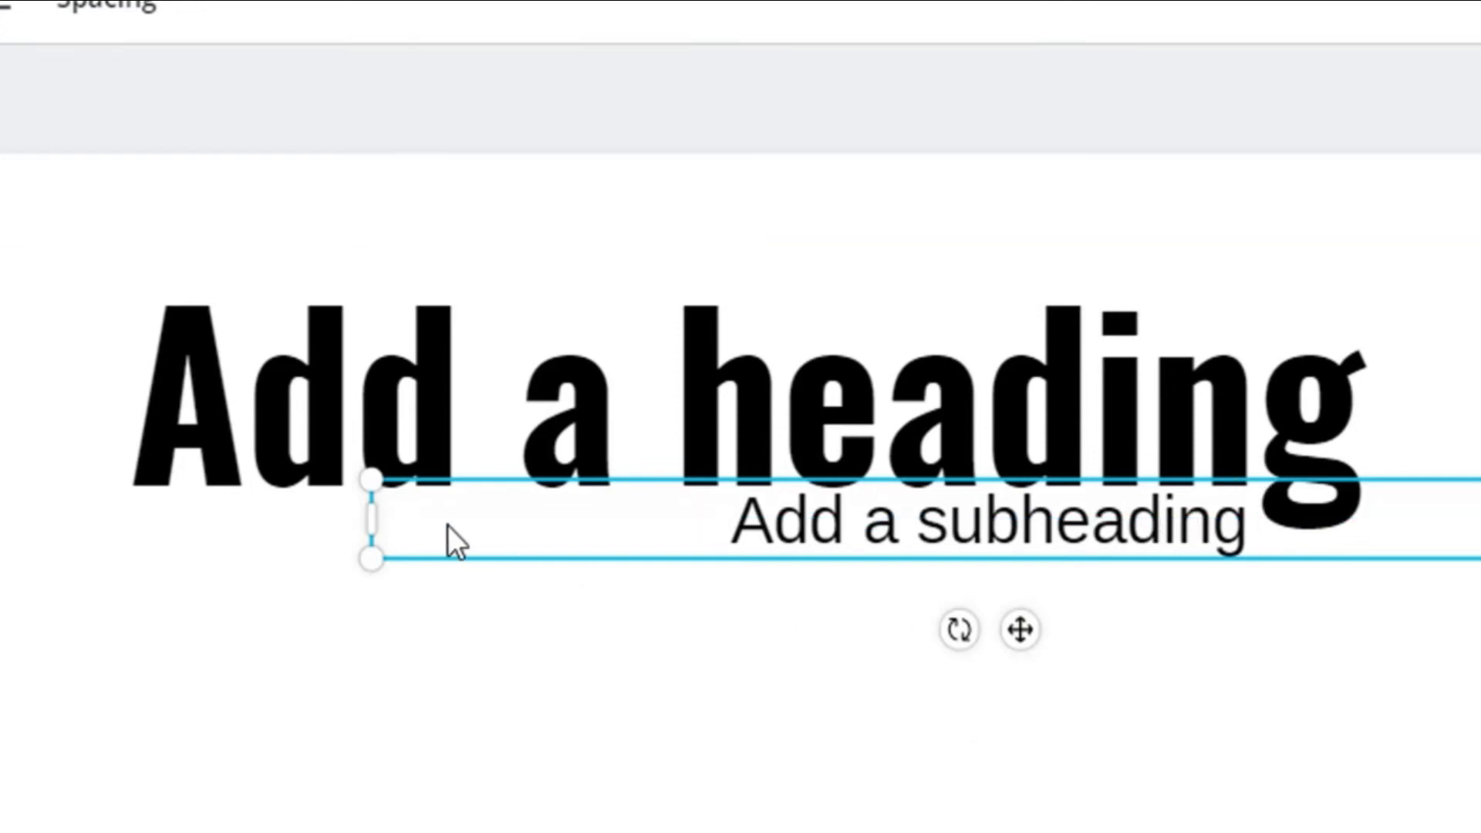
left_click_drag(371, 480, 272, 443)
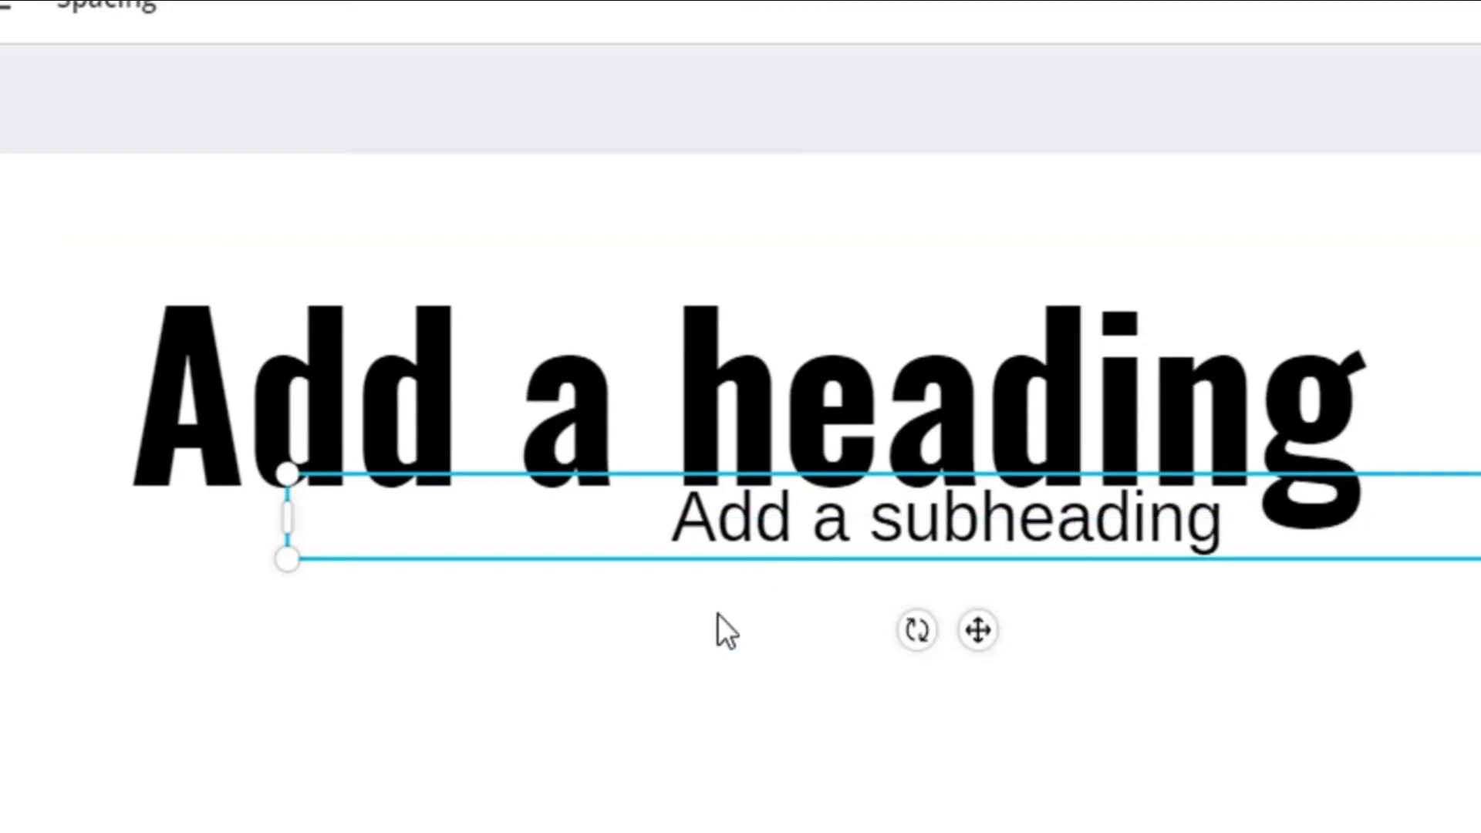
left_click_drag(287, 472, 402, 519)
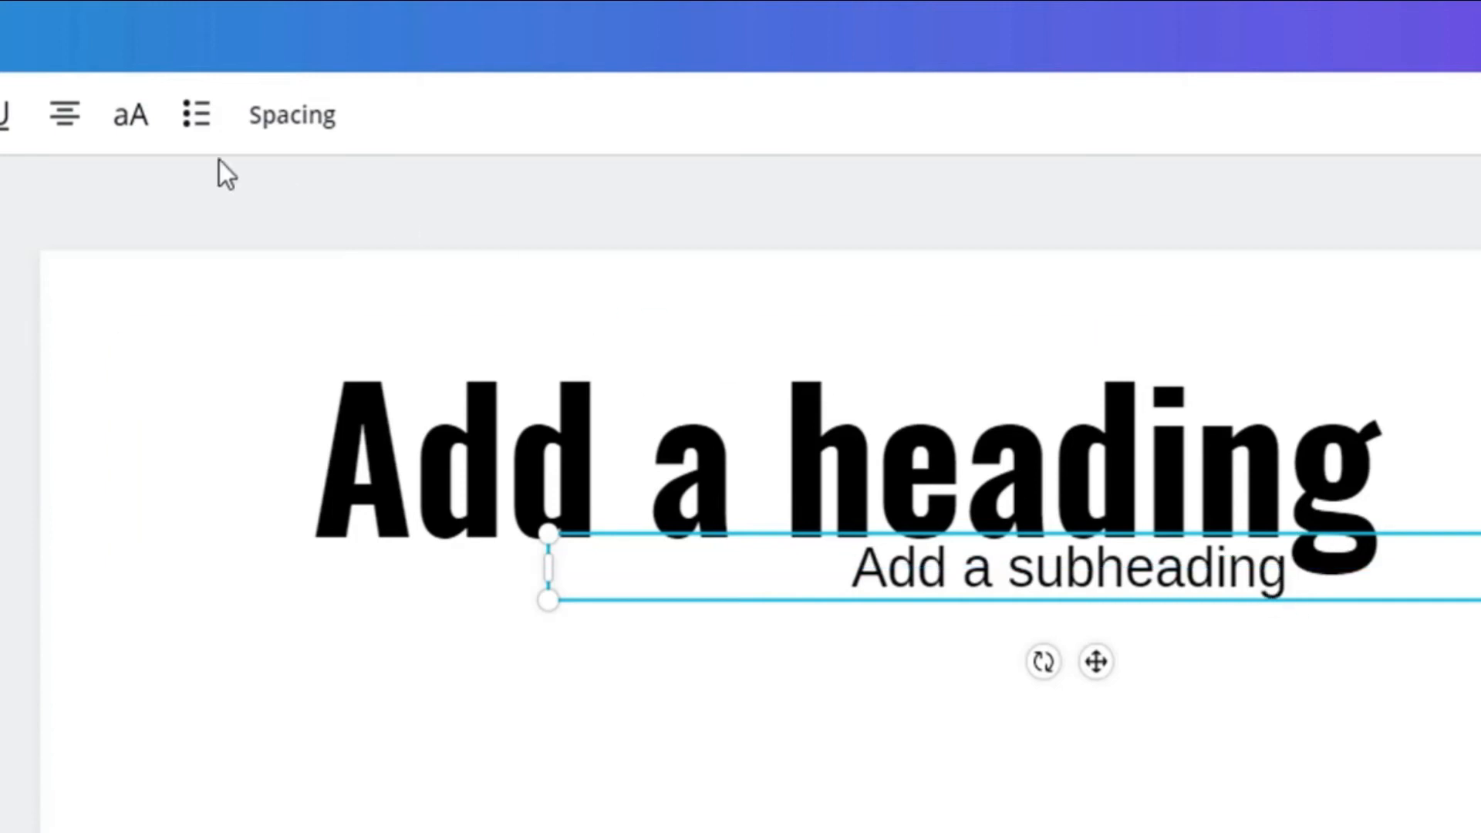
Right-align the subheading's text and move its box left beneath the heading so it ends just before the letter g
left_click(64, 124)
left_click(76, 129)
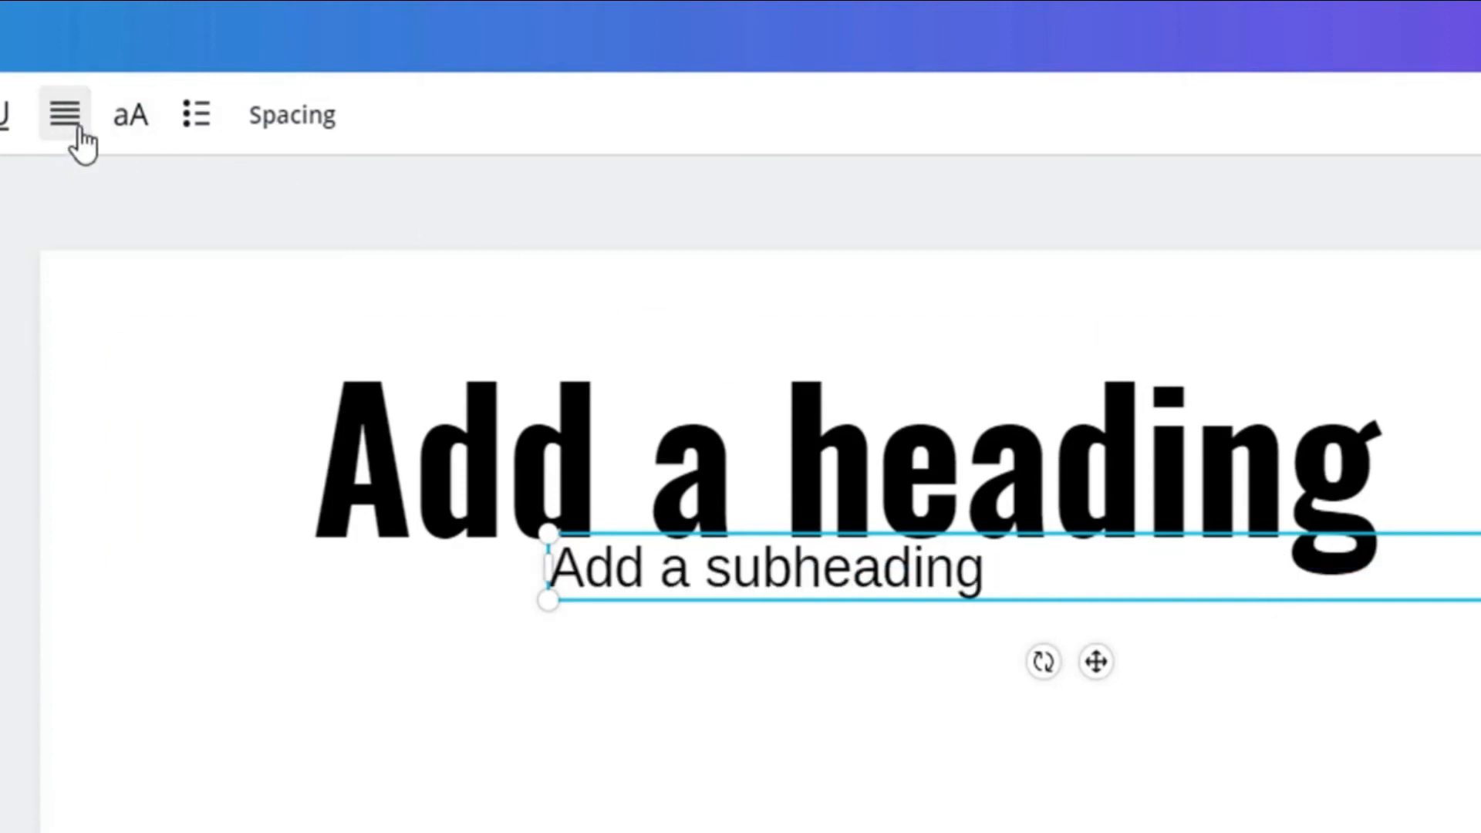
left_click(80, 131)
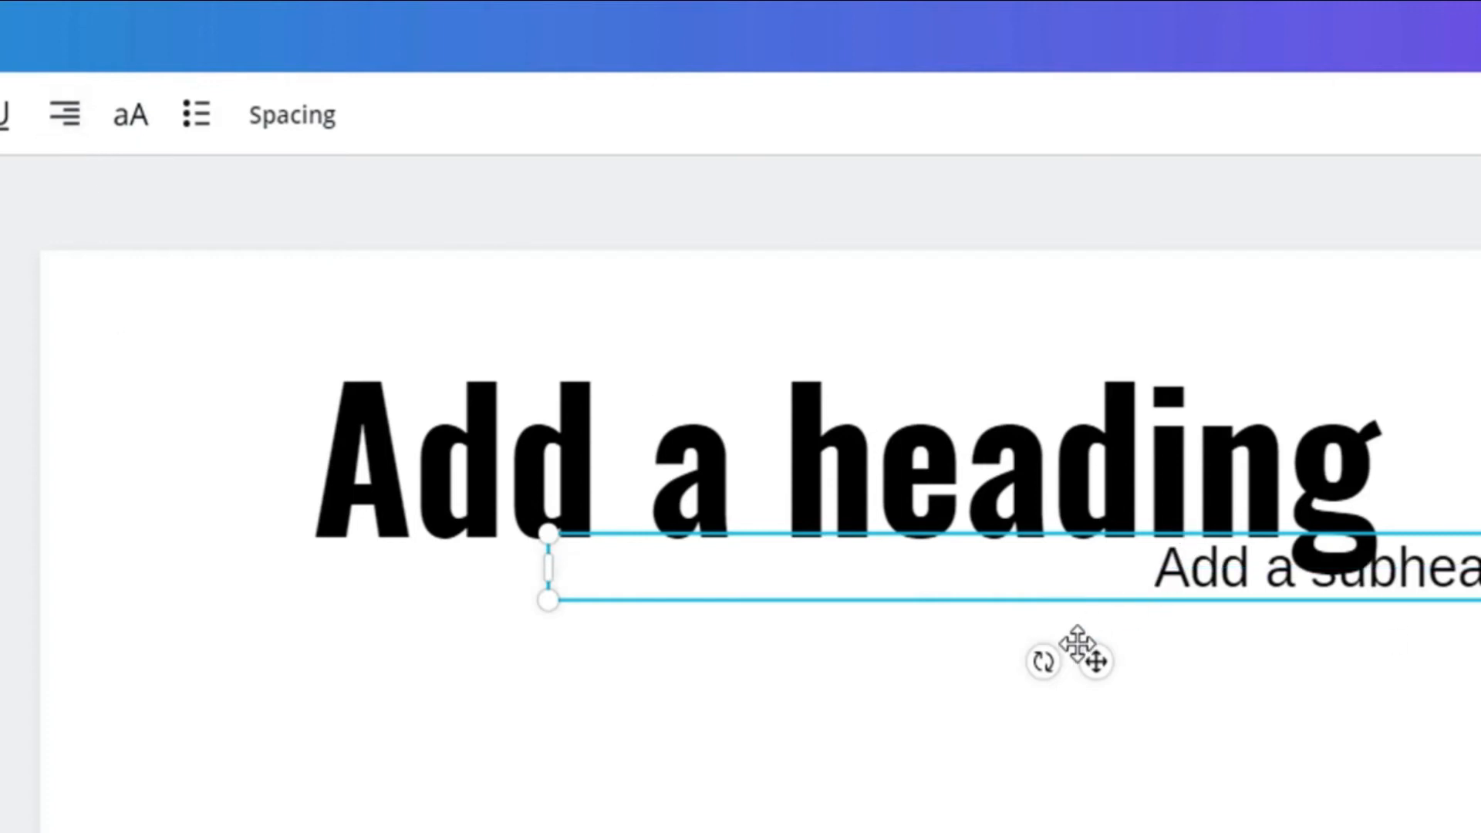
left_click_drag(1098, 660, 789, 673)
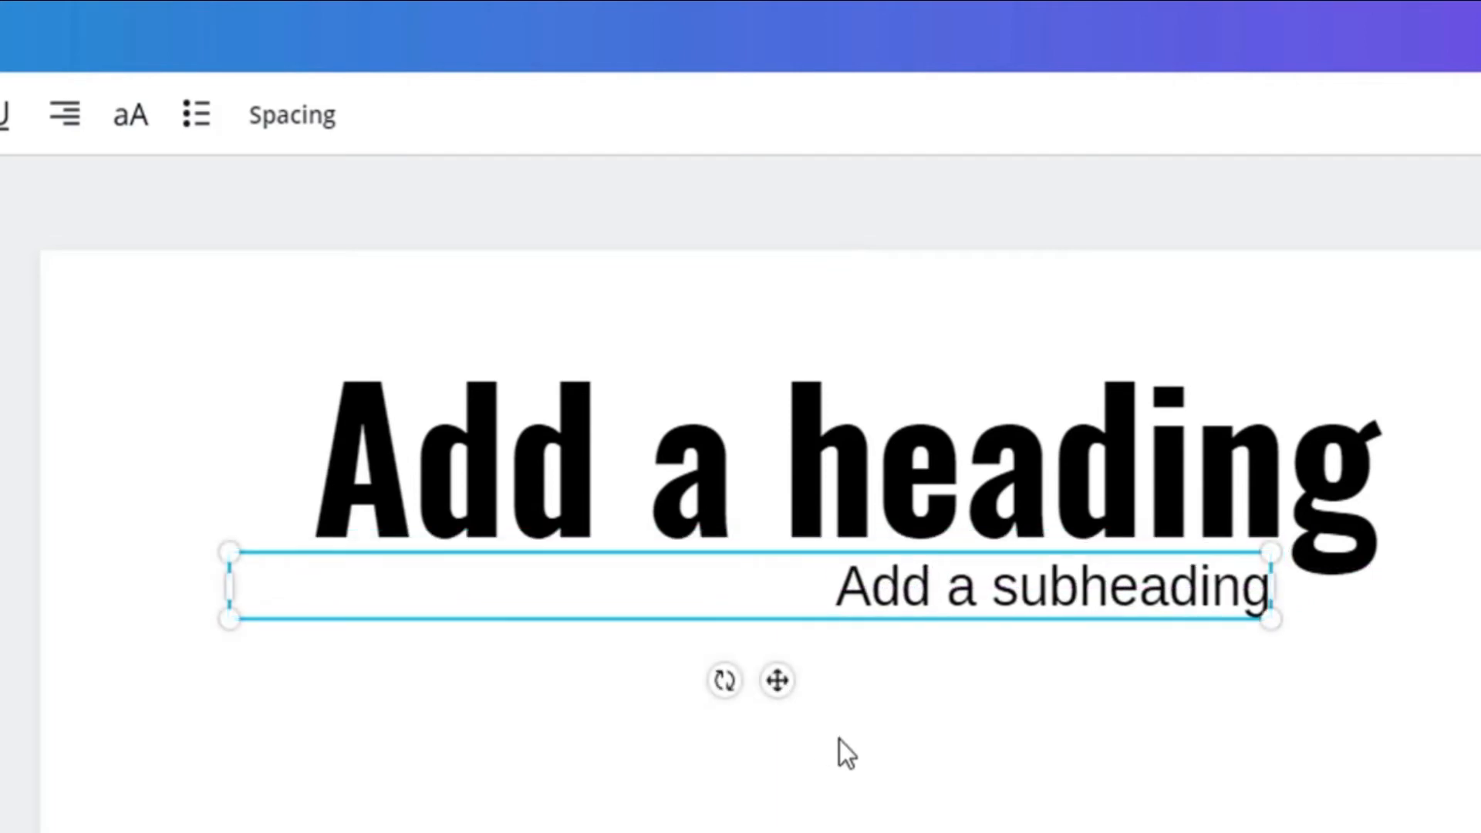
left_click(1064, 765)
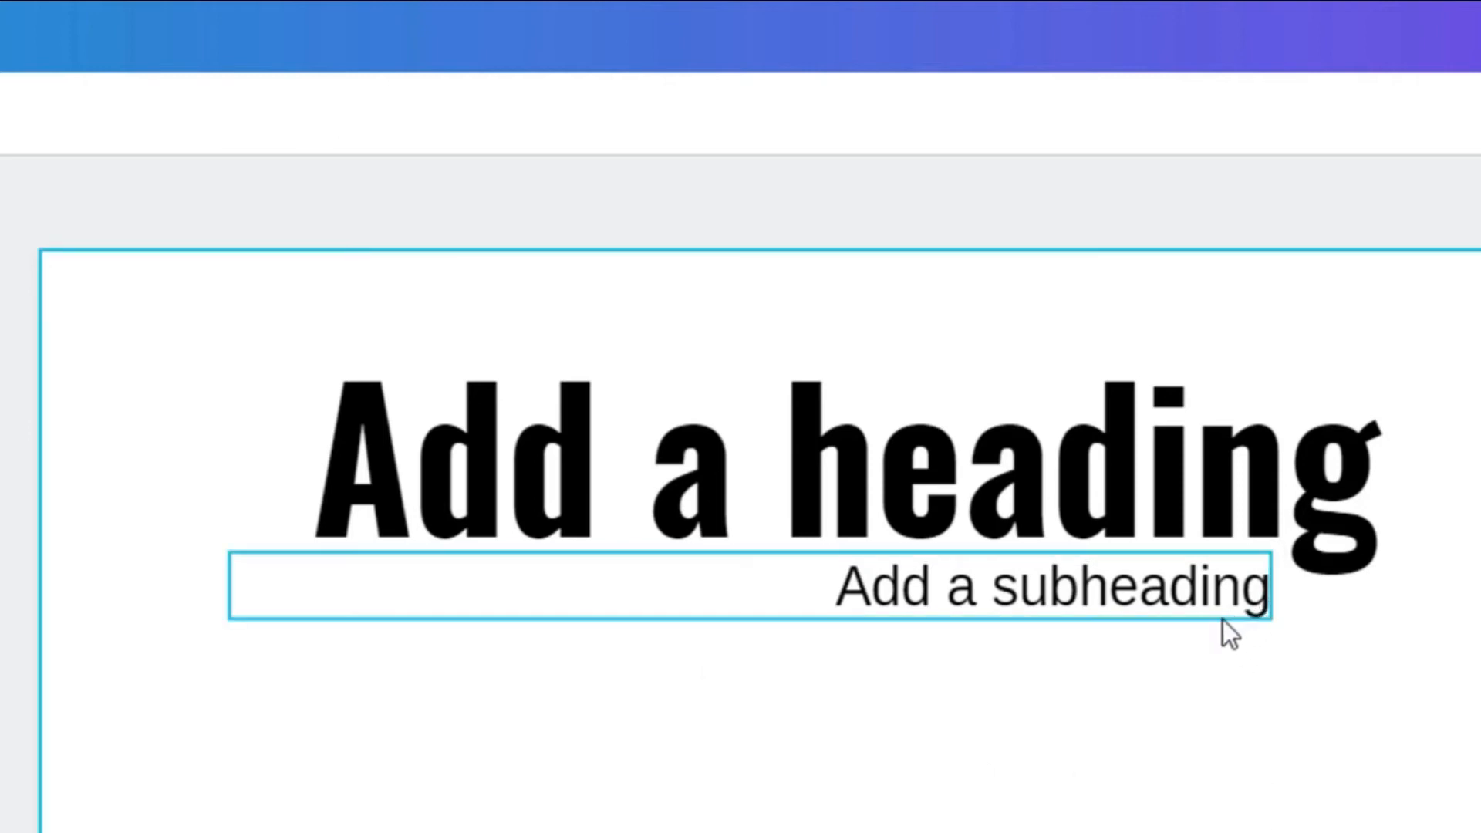
Nudge the subheading rightward in small increments until its end sits close to the heading's letter g
left_click(1200, 618)
key("Right")
key("Right")
key("Right")
key("Right")
key("Right")
key("Right")
key("Right")
key("Right")
key("Right")
key("Right")
key("Right")
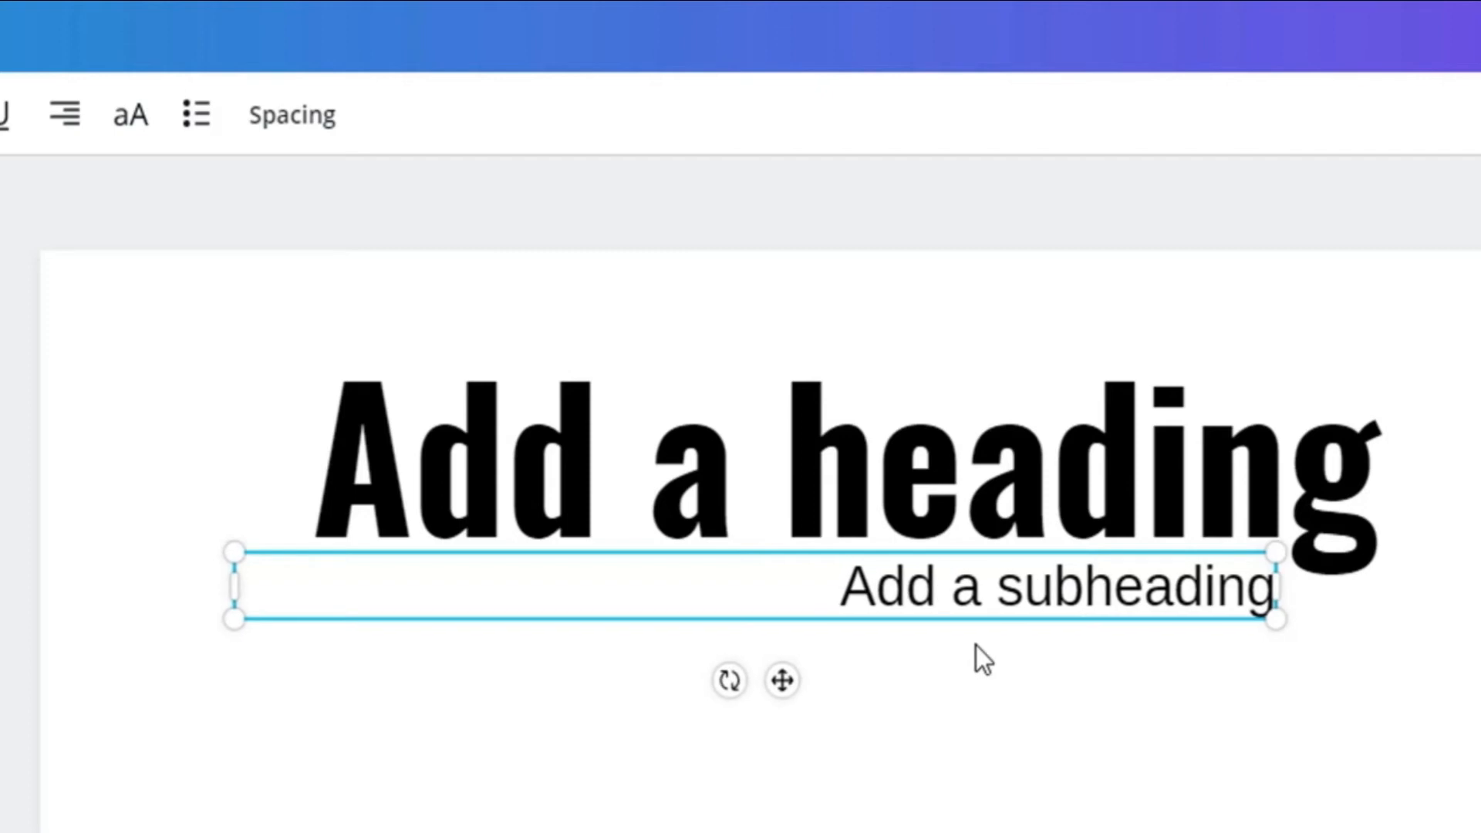
key("Right")
key("Right")
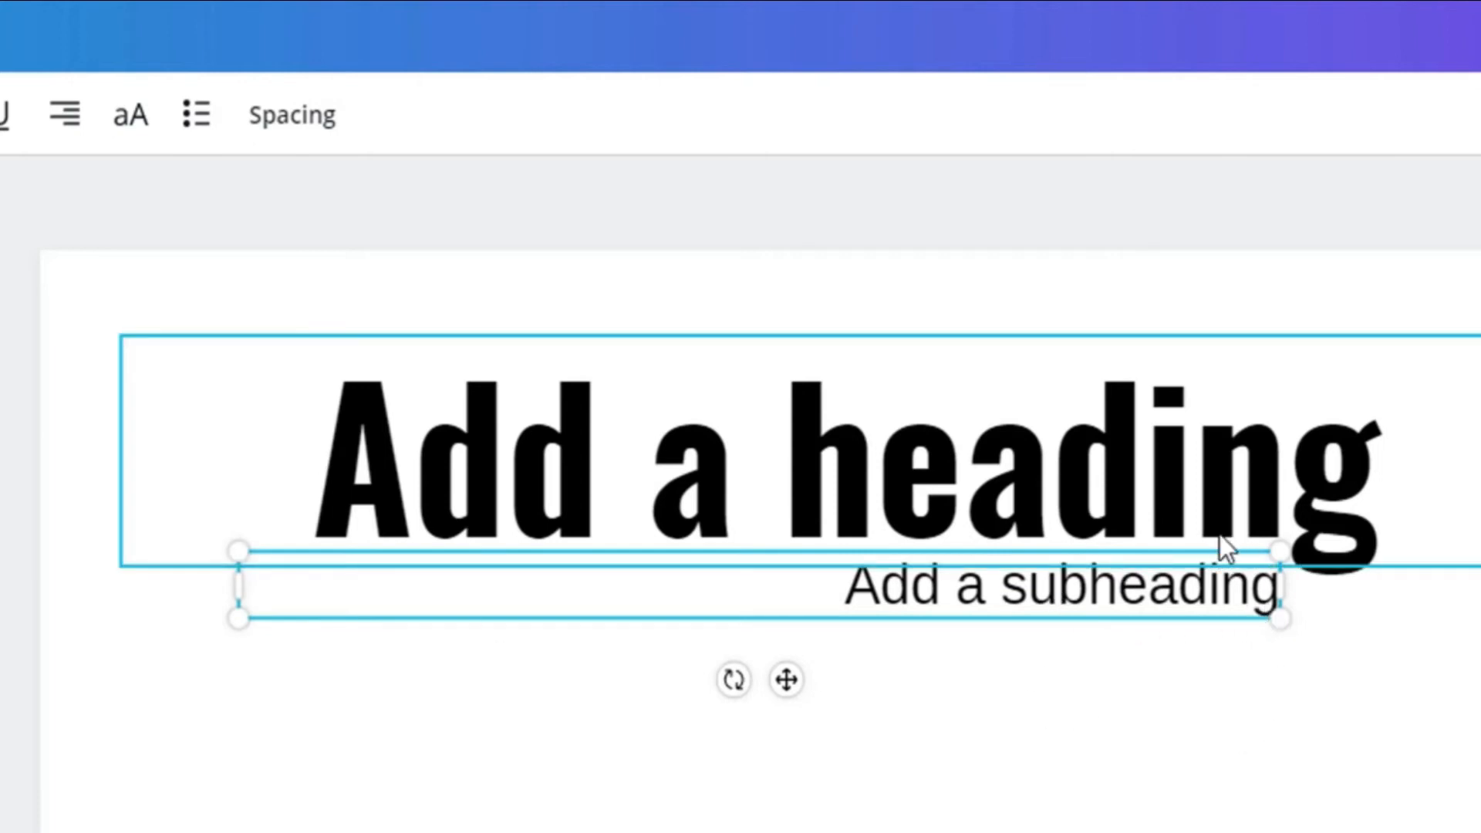
Enlarge the subheading from its left corners to a font size of about 65.8, keeping its right edge beside the heading's g
left_click_drag(236, 552, 199, 403)
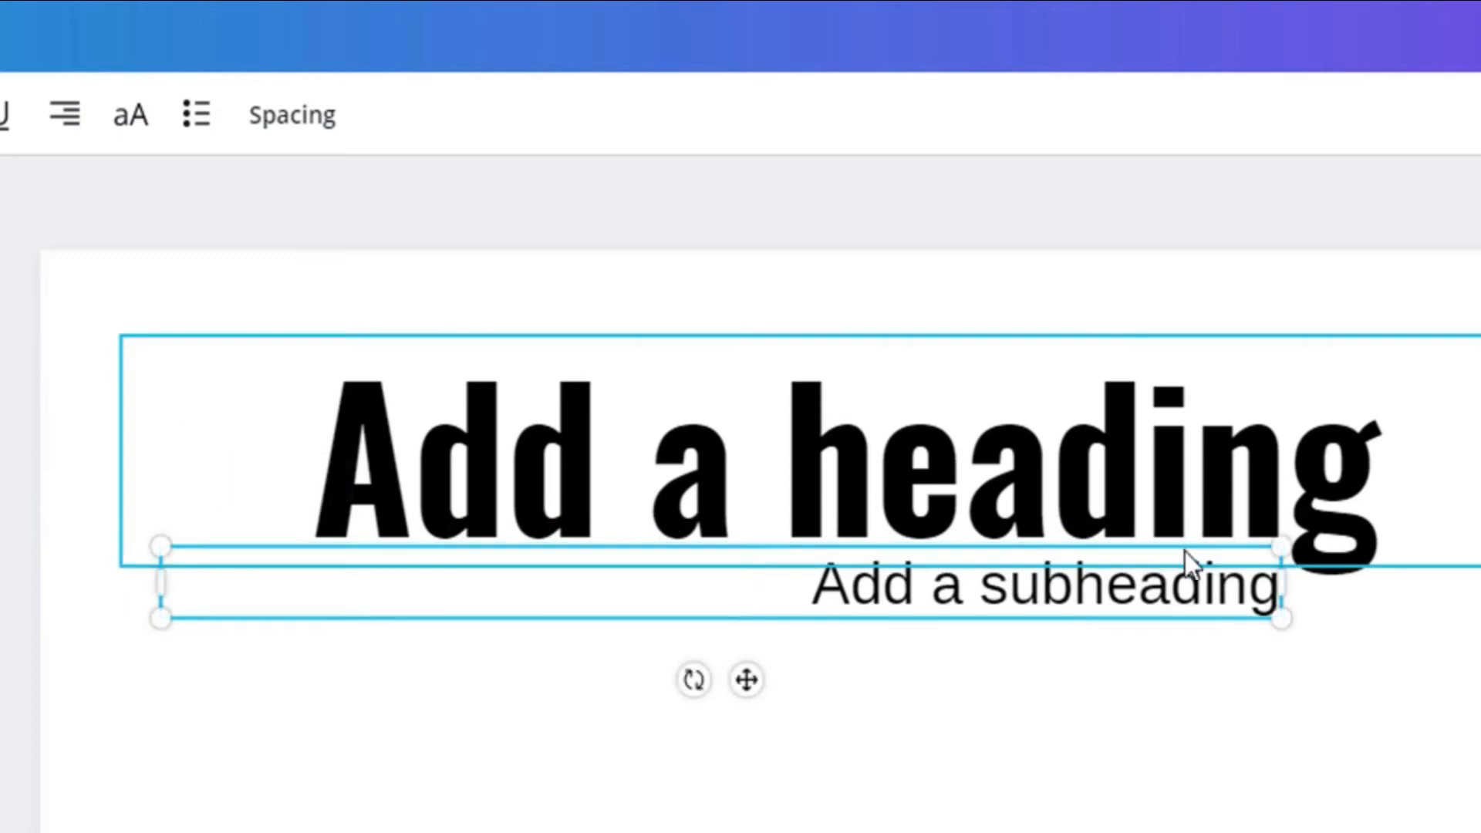
left_click_drag(155, 616, 101, 782)
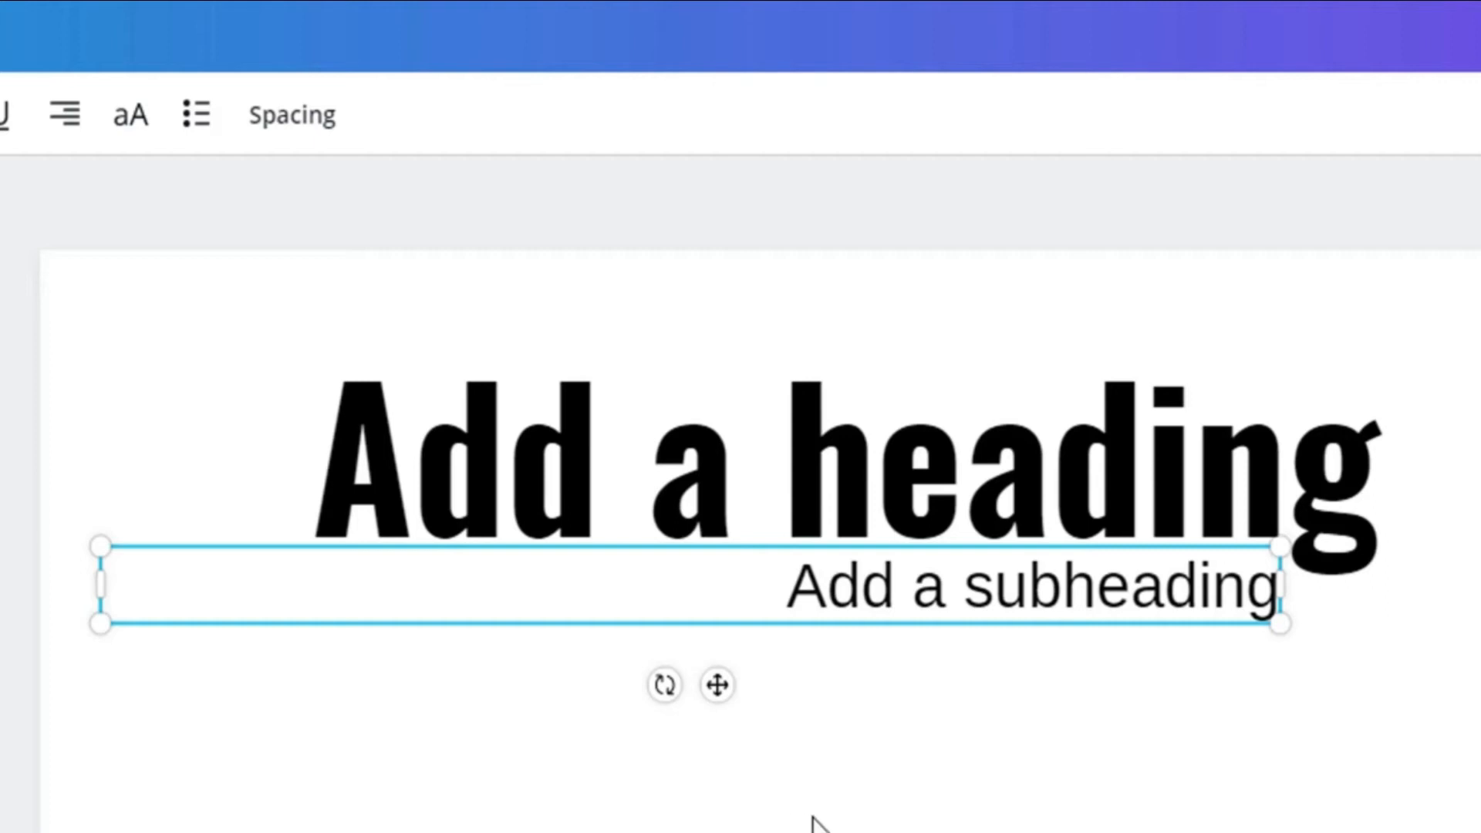
left_click(840, 790)
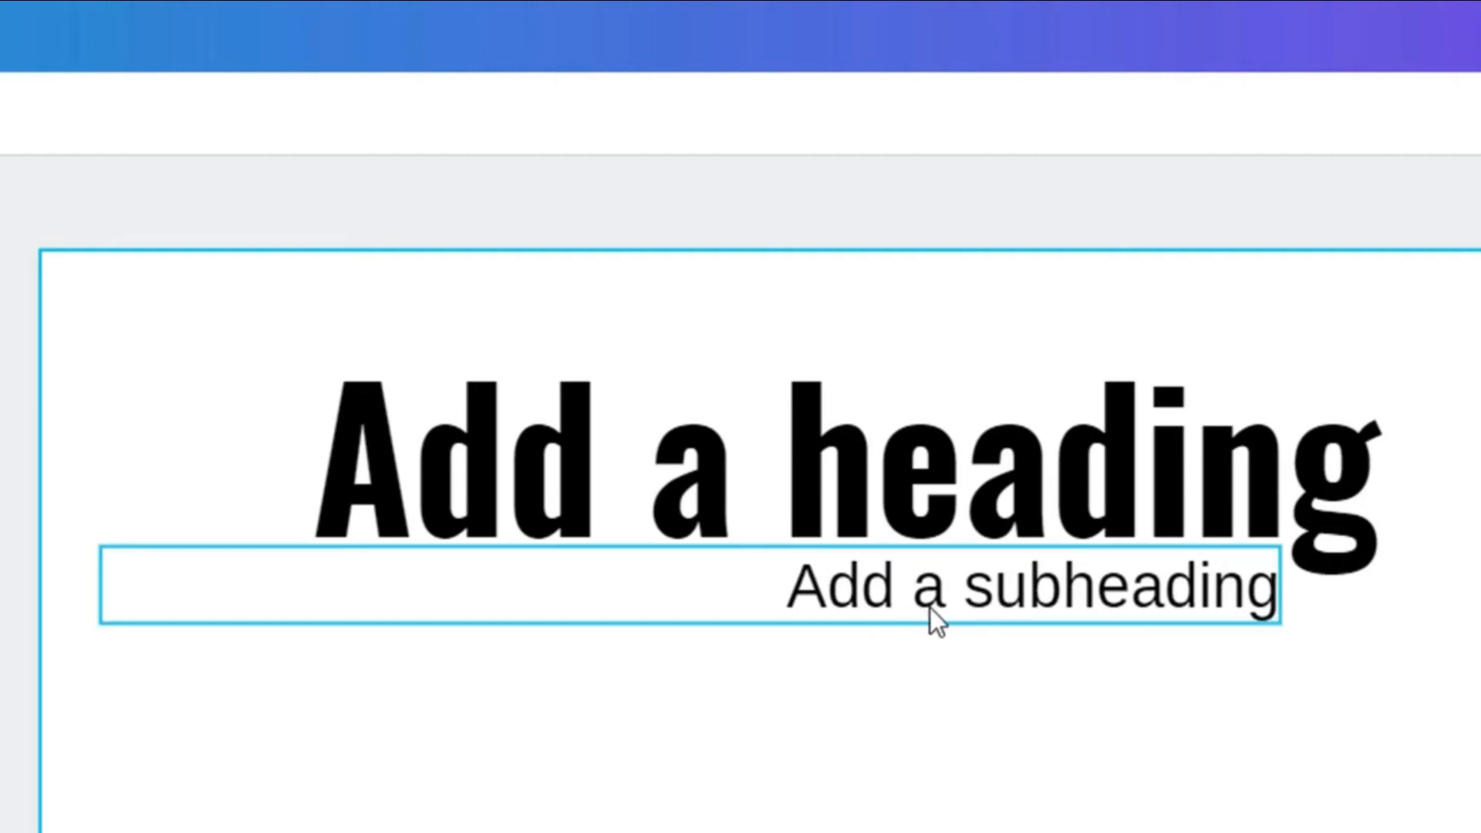
Set the subheading's font size to 36 and increase its letter spacing to 422
left_click(824, 615)
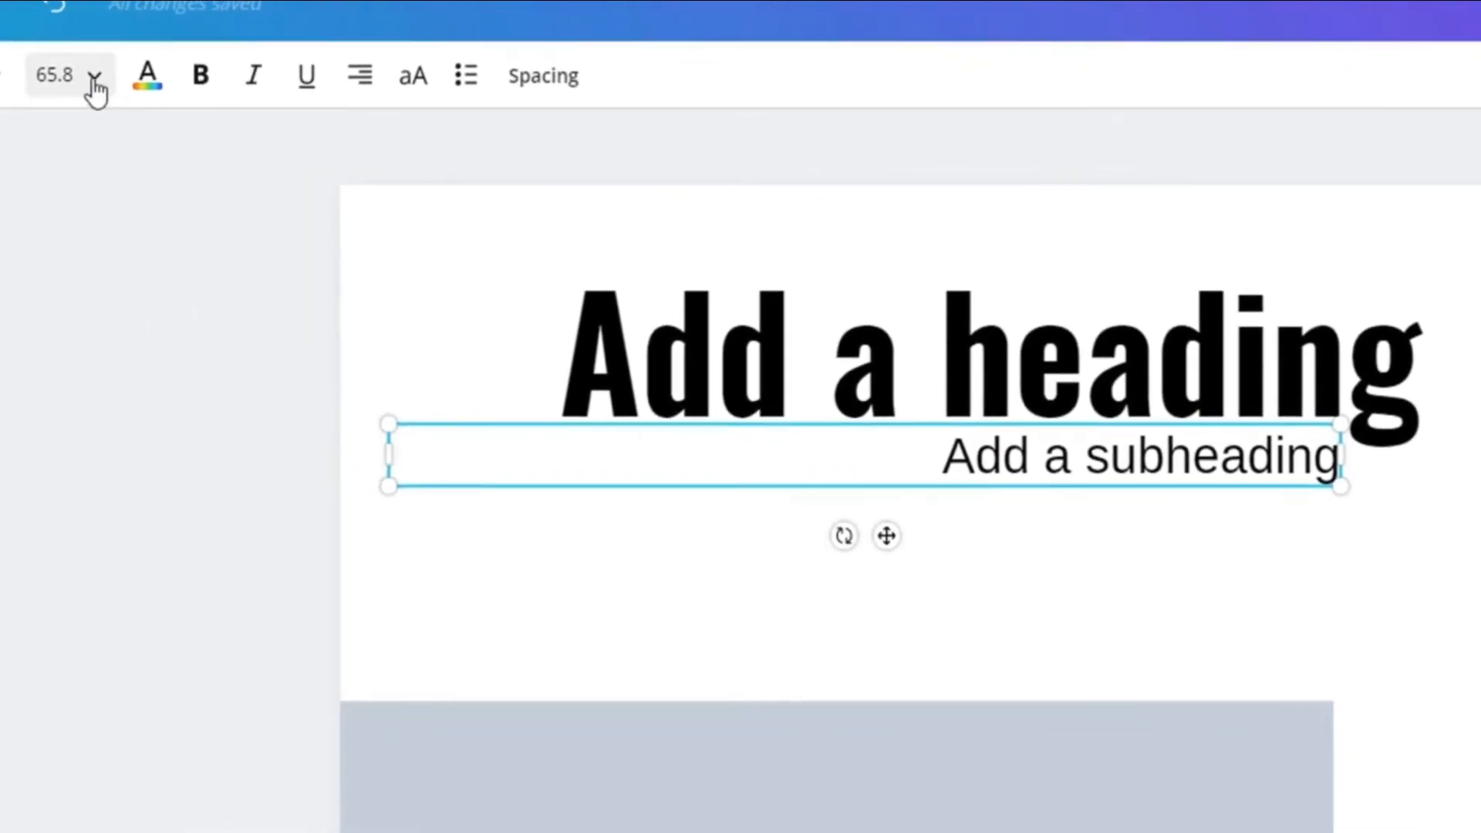
left_click(91, 77)
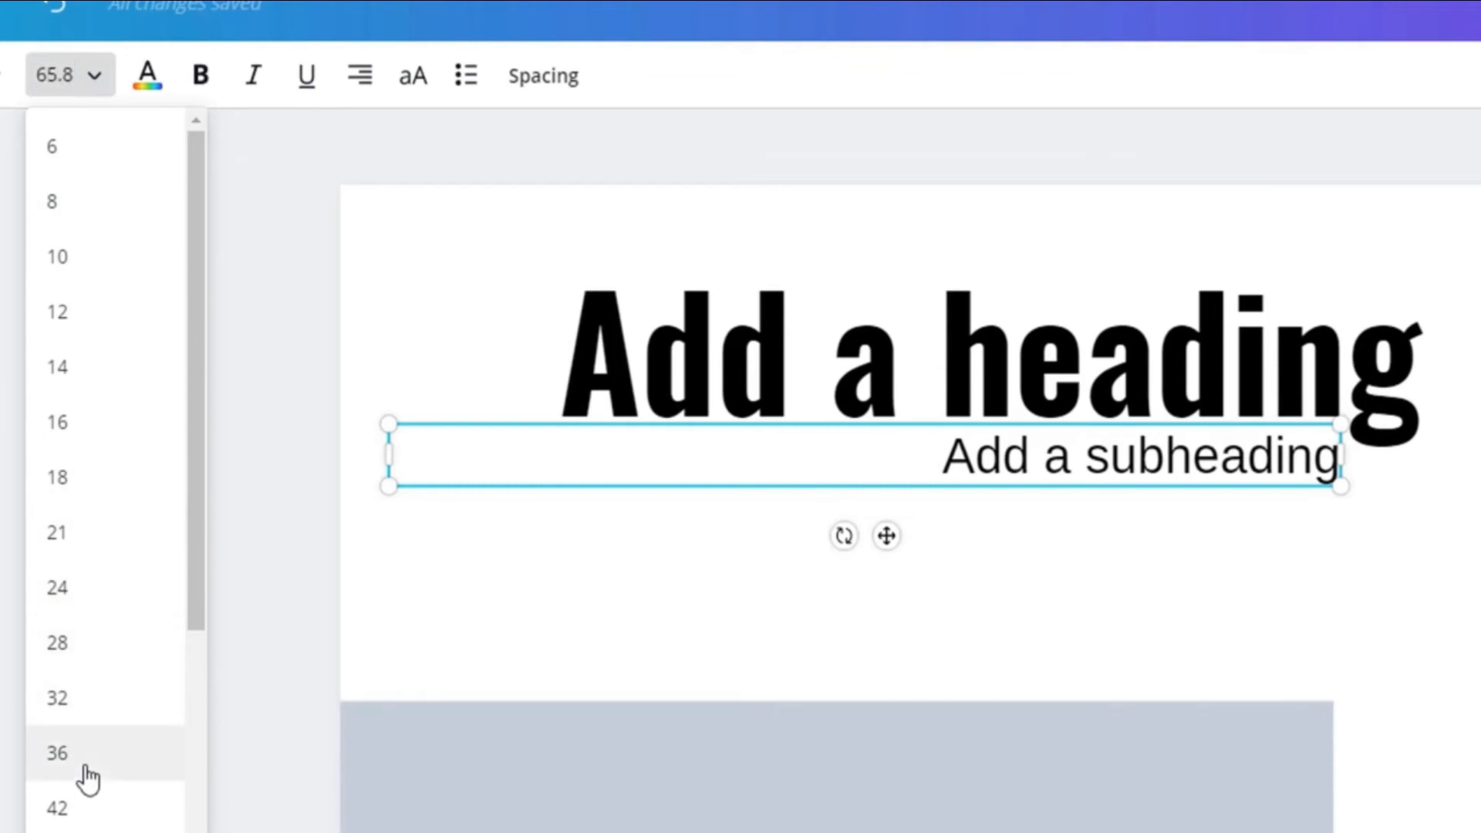
left_click(88, 777)
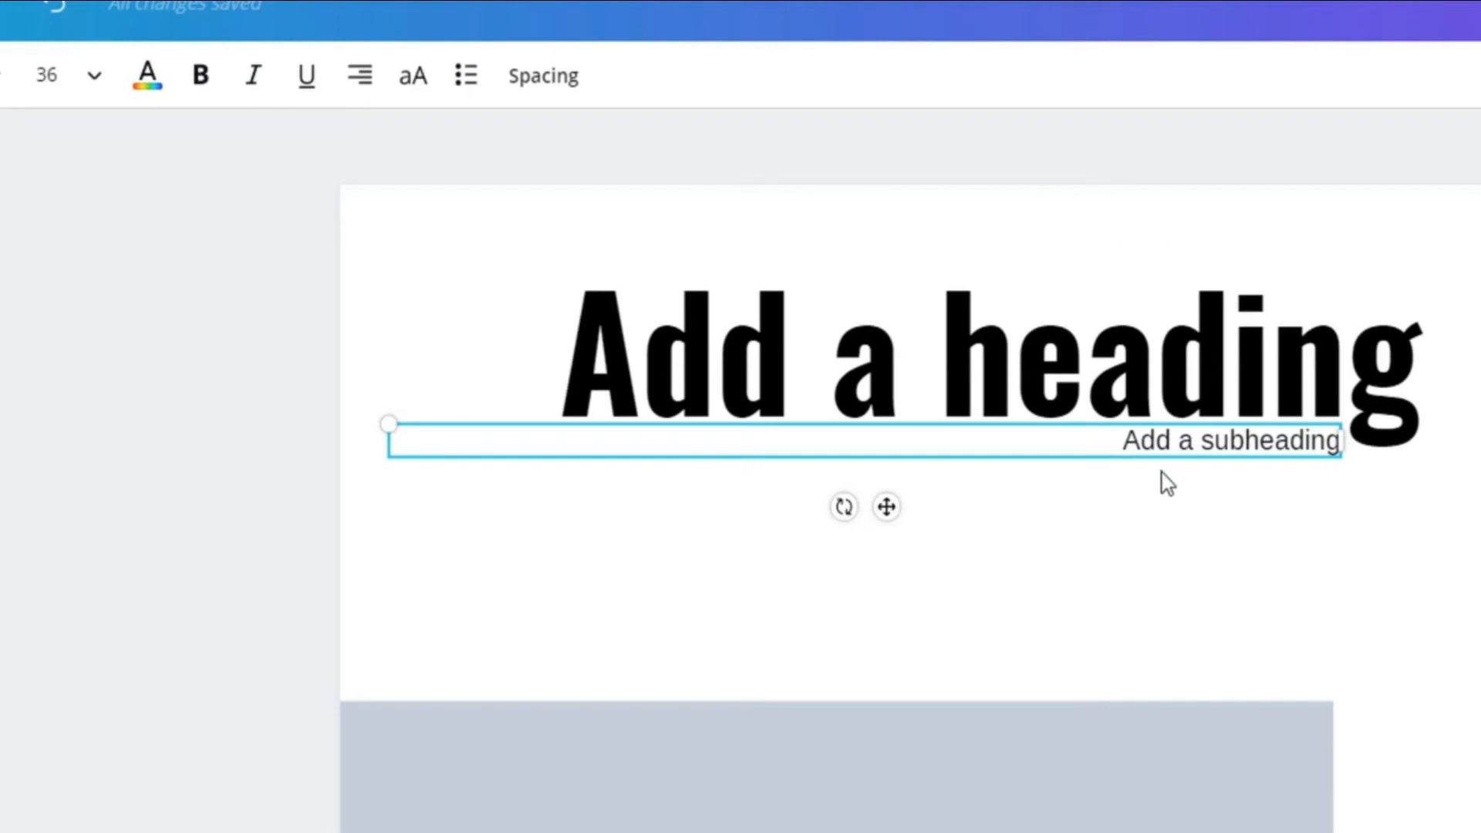
left_click(528, 89)
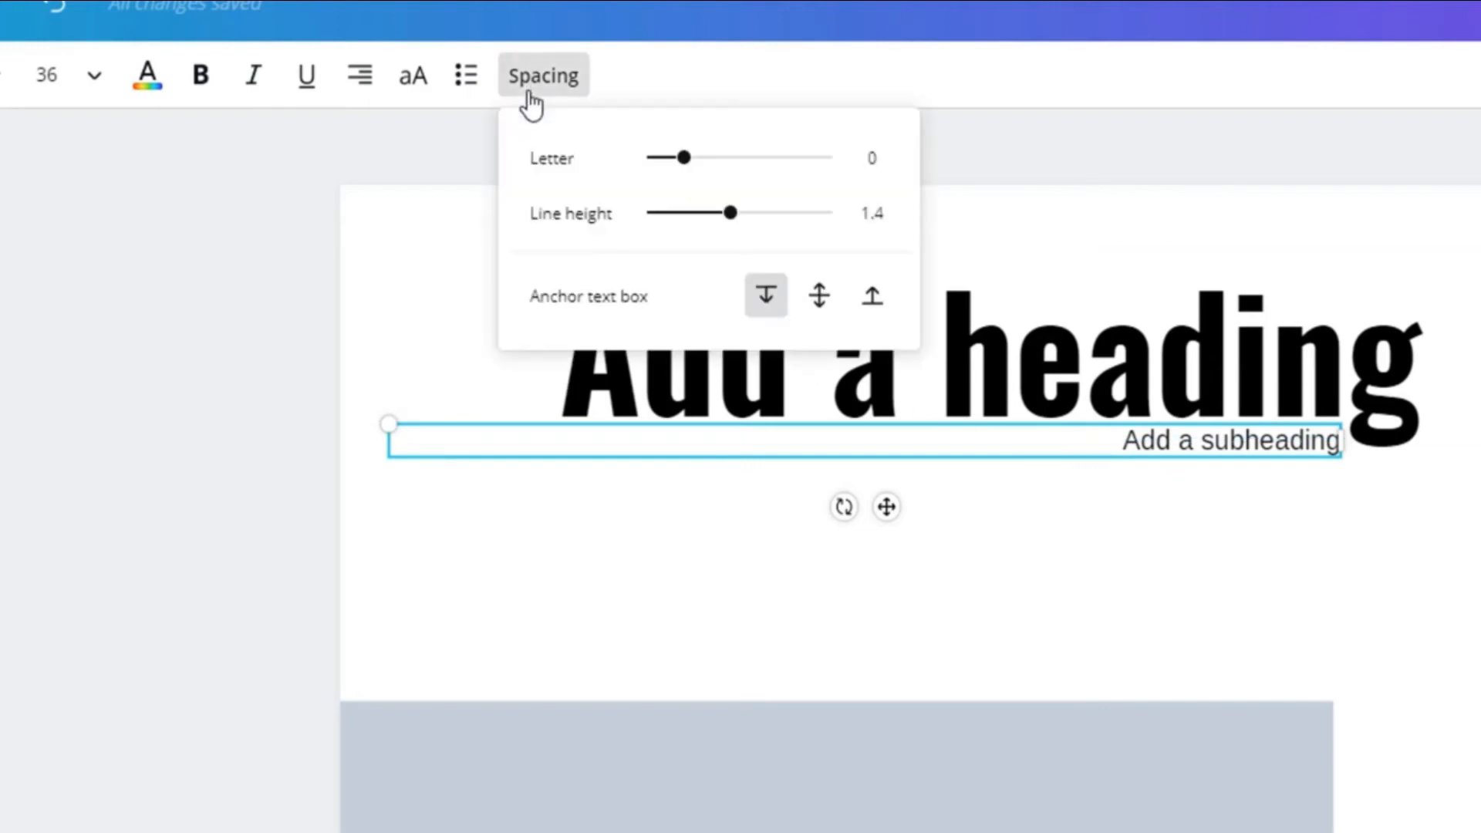
left_click_drag(677, 160, 767, 180)
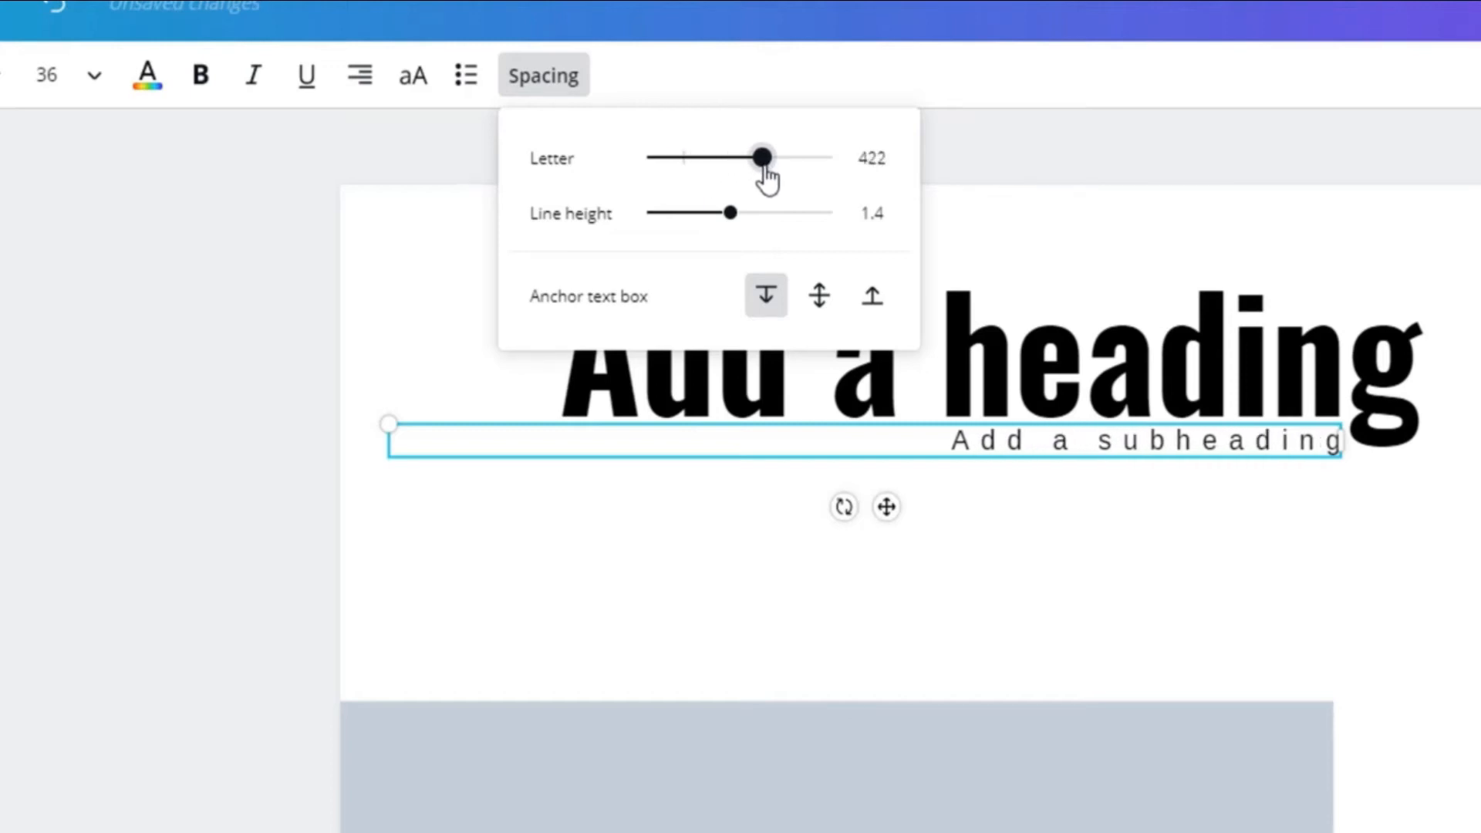
Fine-tune the subheading's letter spacing to 429.5 so its start lines up with the h of heading
left_click(1137, 616)
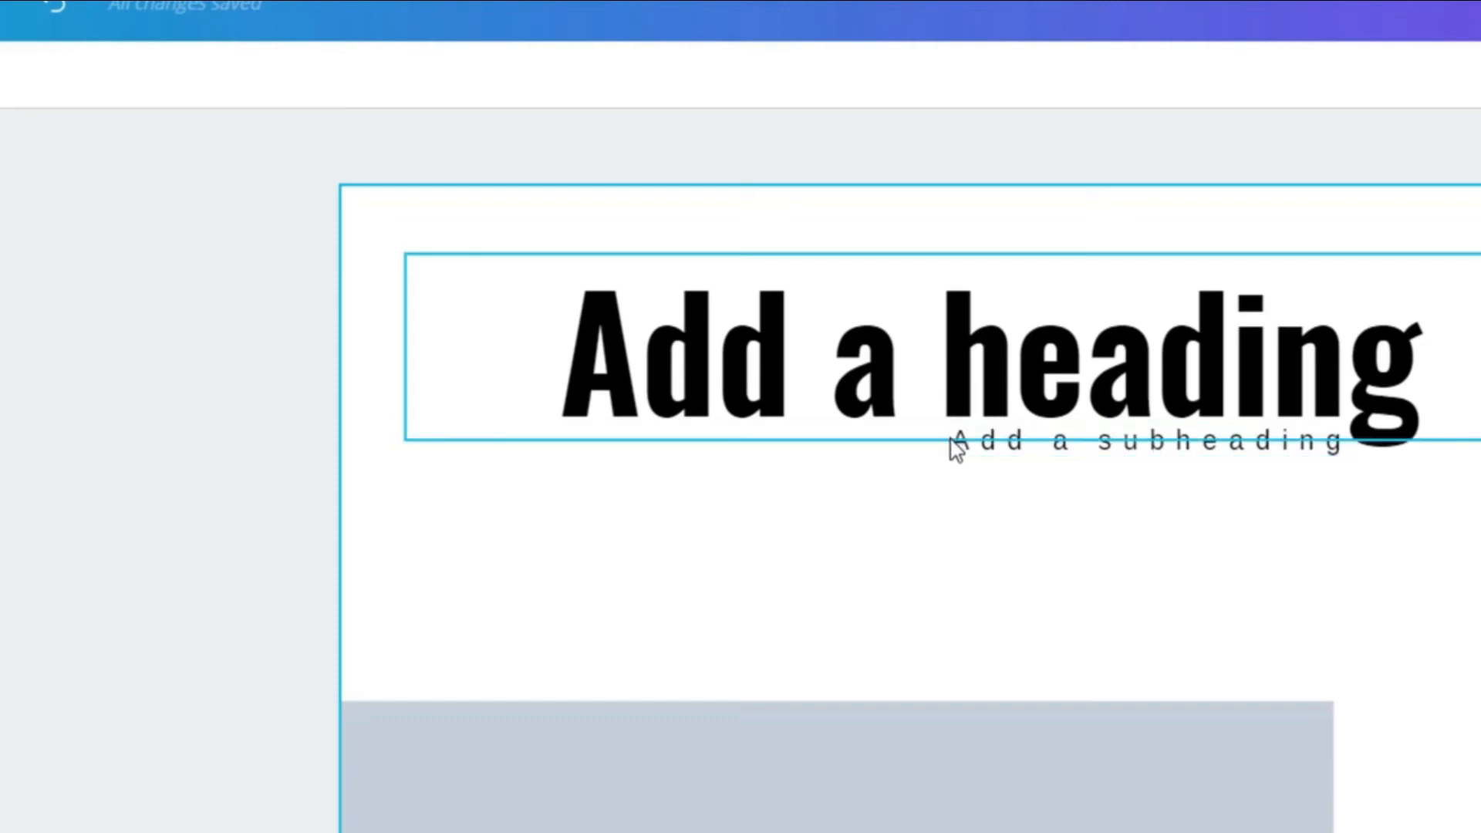
left_click(983, 461)
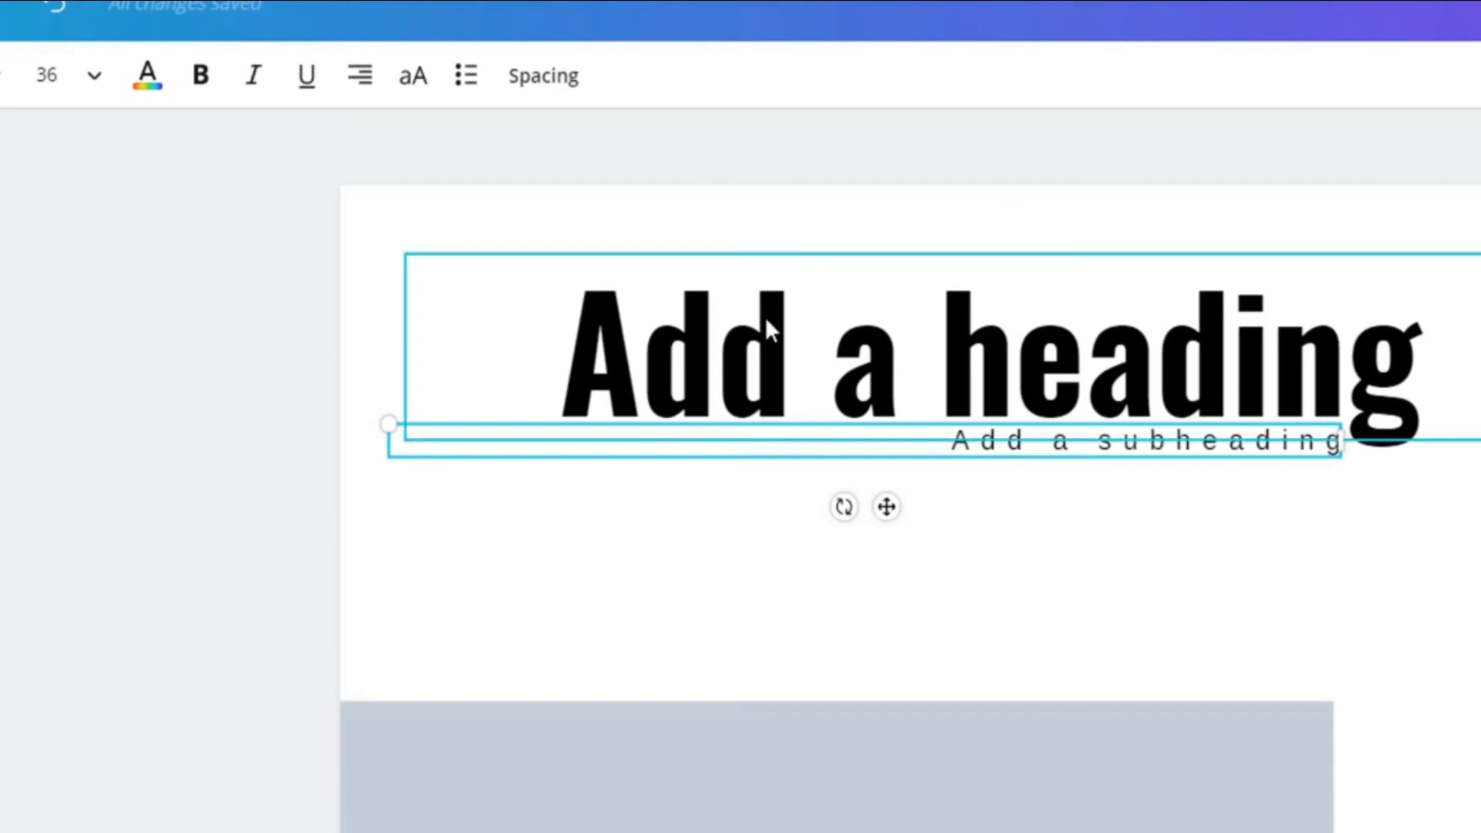
left_click(540, 80)
left_click_drag(768, 167, 768, 179)
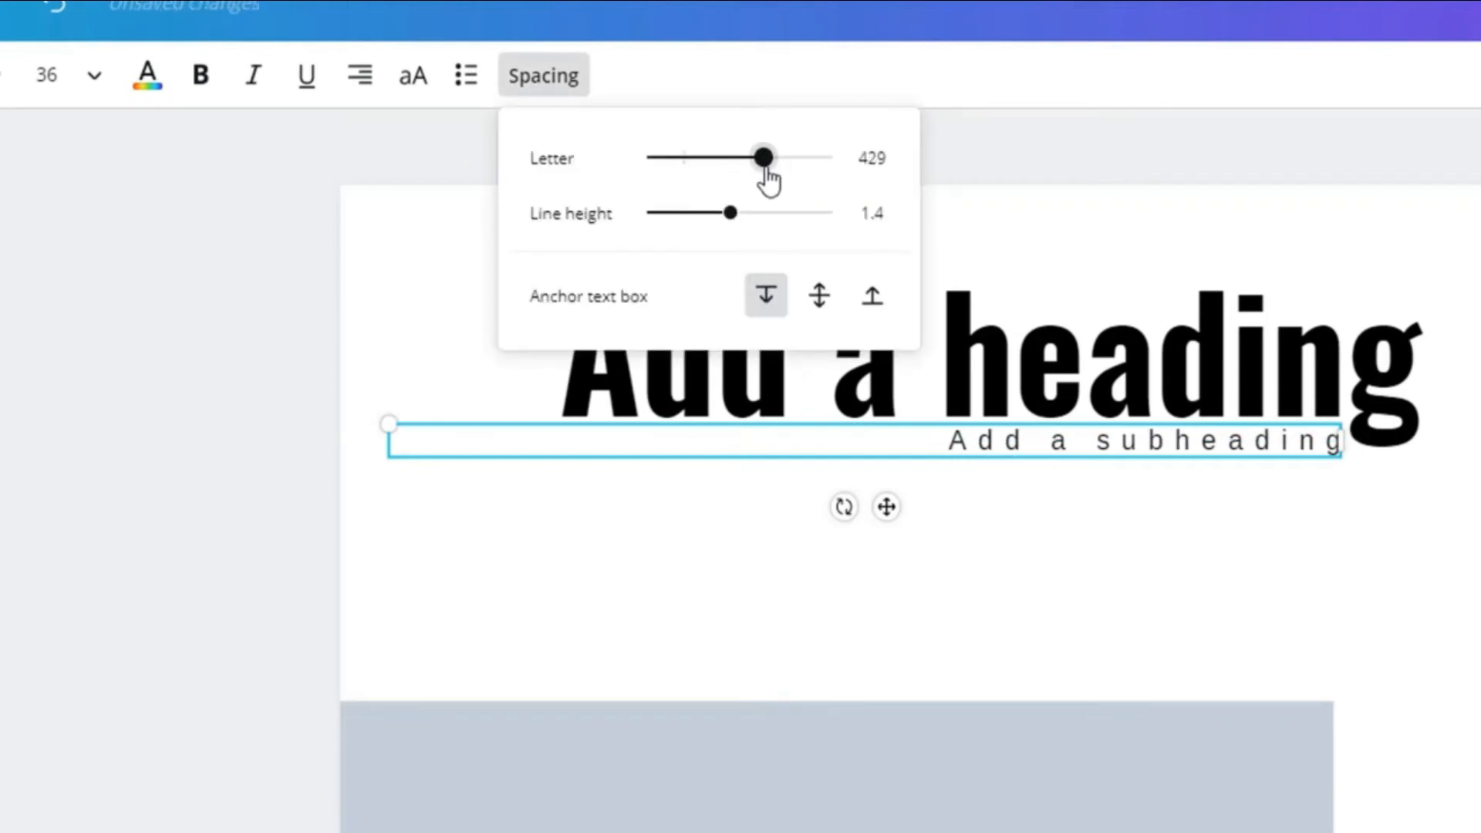
left_click(887, 159)
left_click(889, 160)
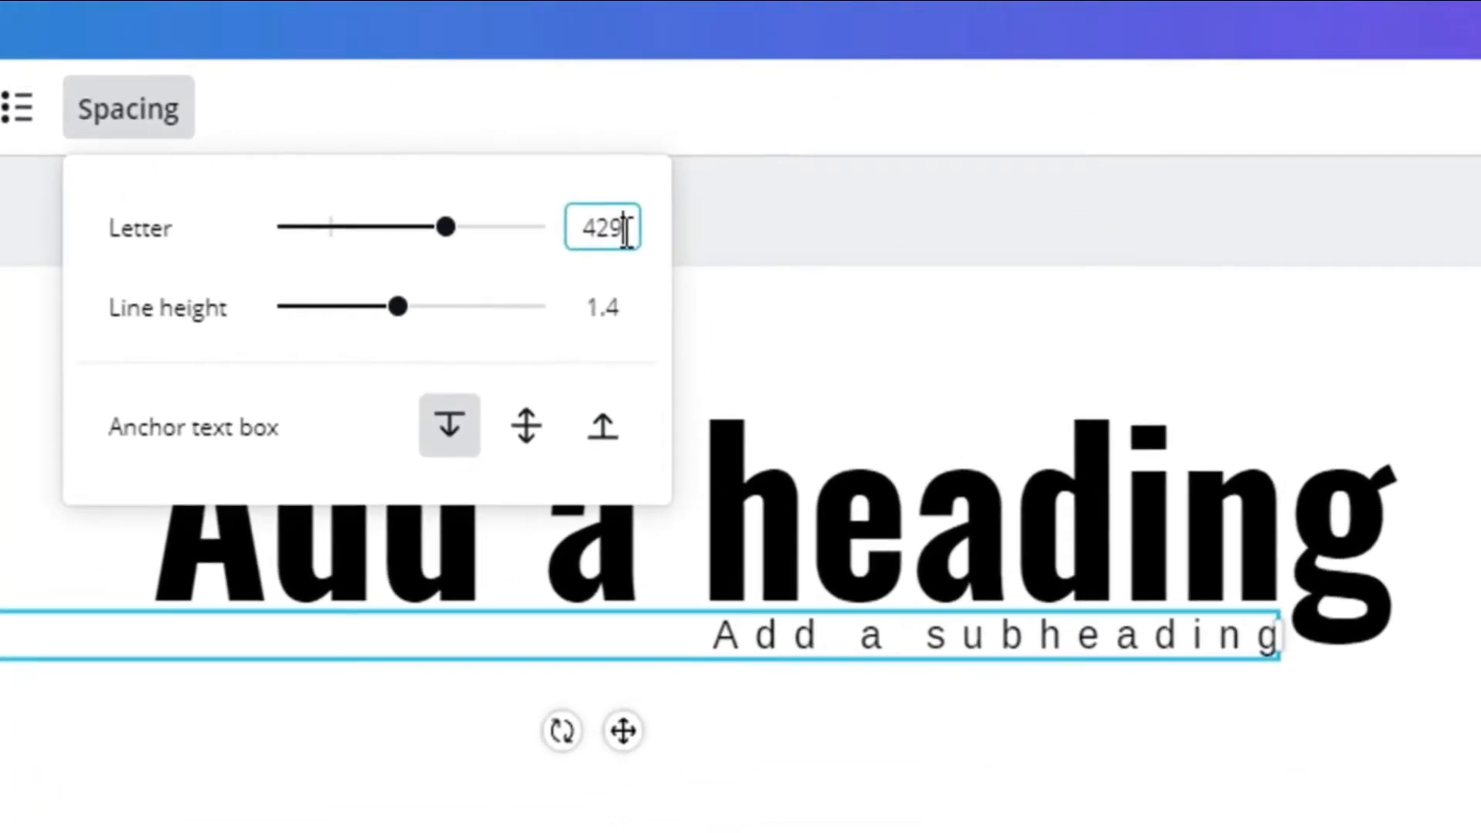
type(".5")
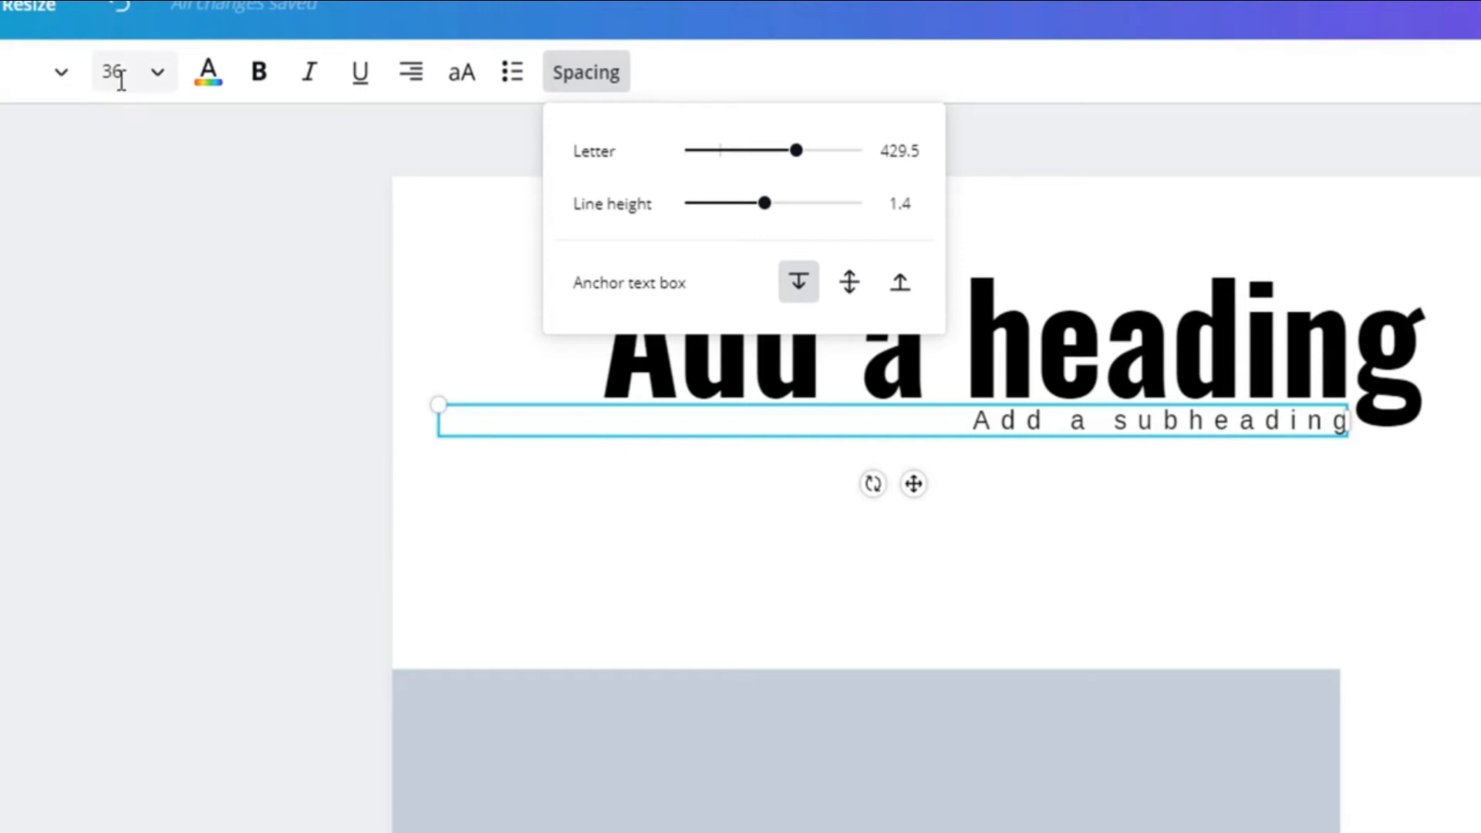
Set the subheading's font size to the custom value 36.5
left_click(154, 78)
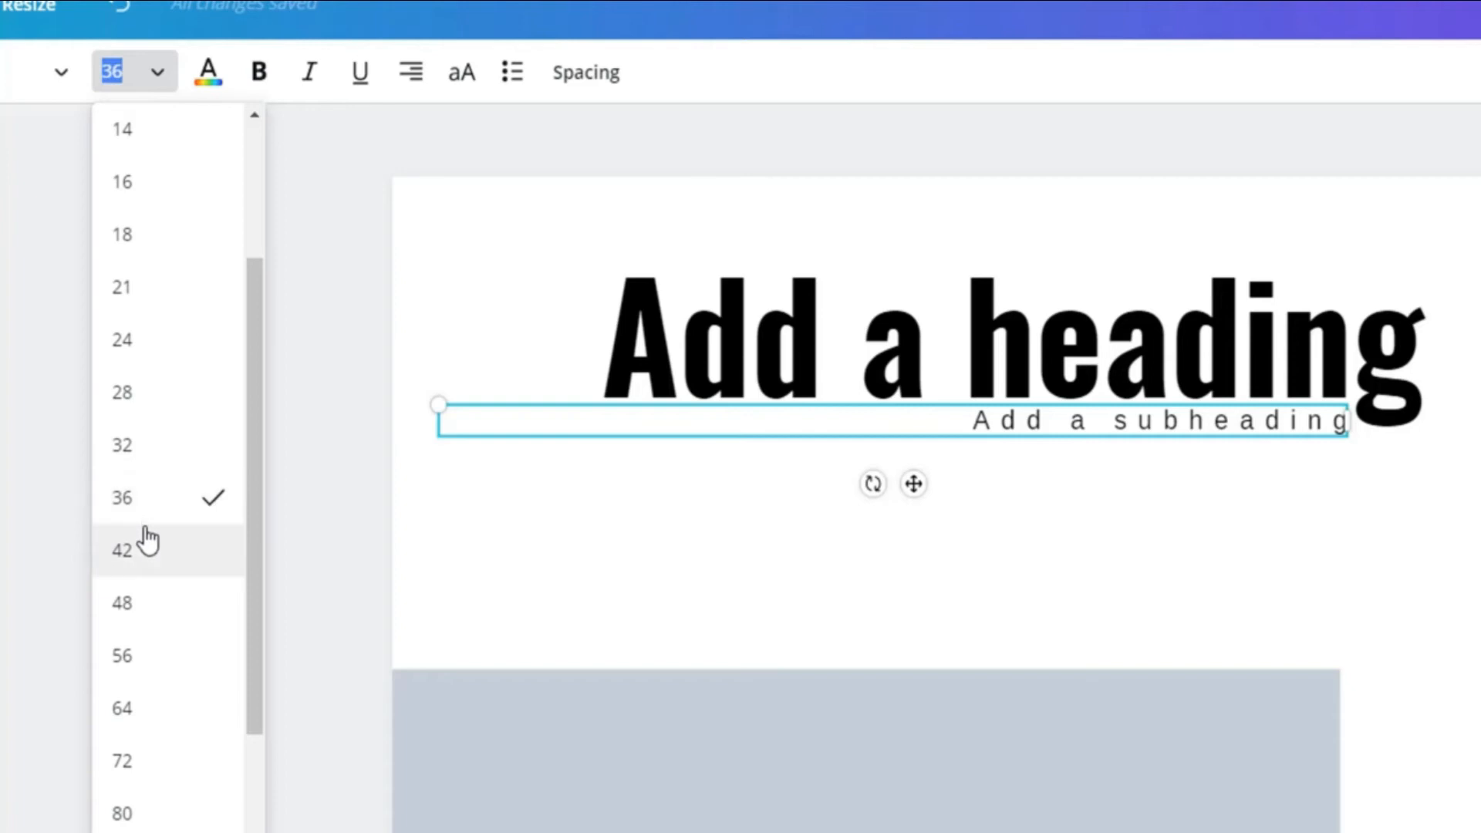
left_click(135, 72)
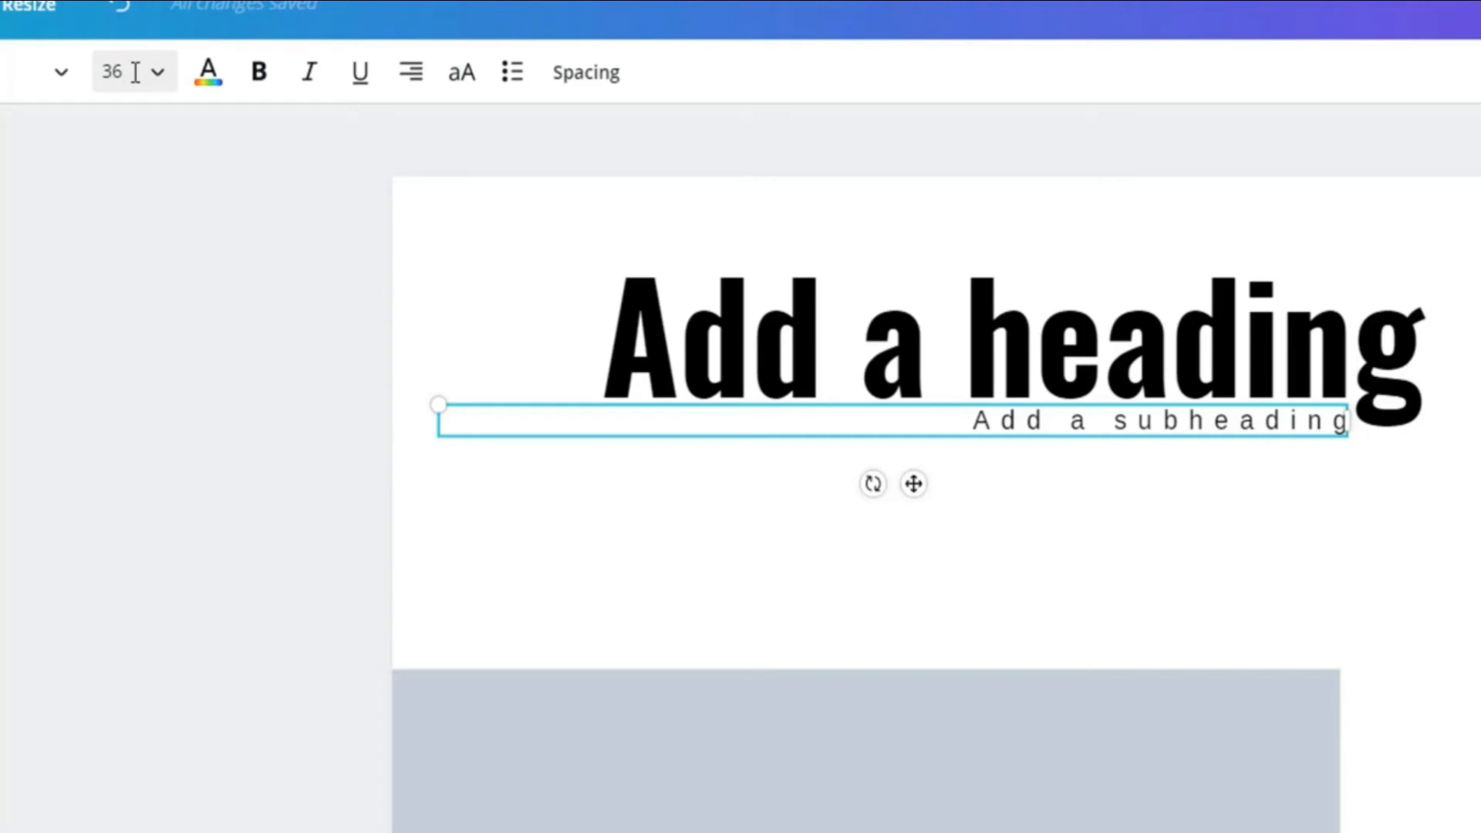
type(".5")
key("Return")
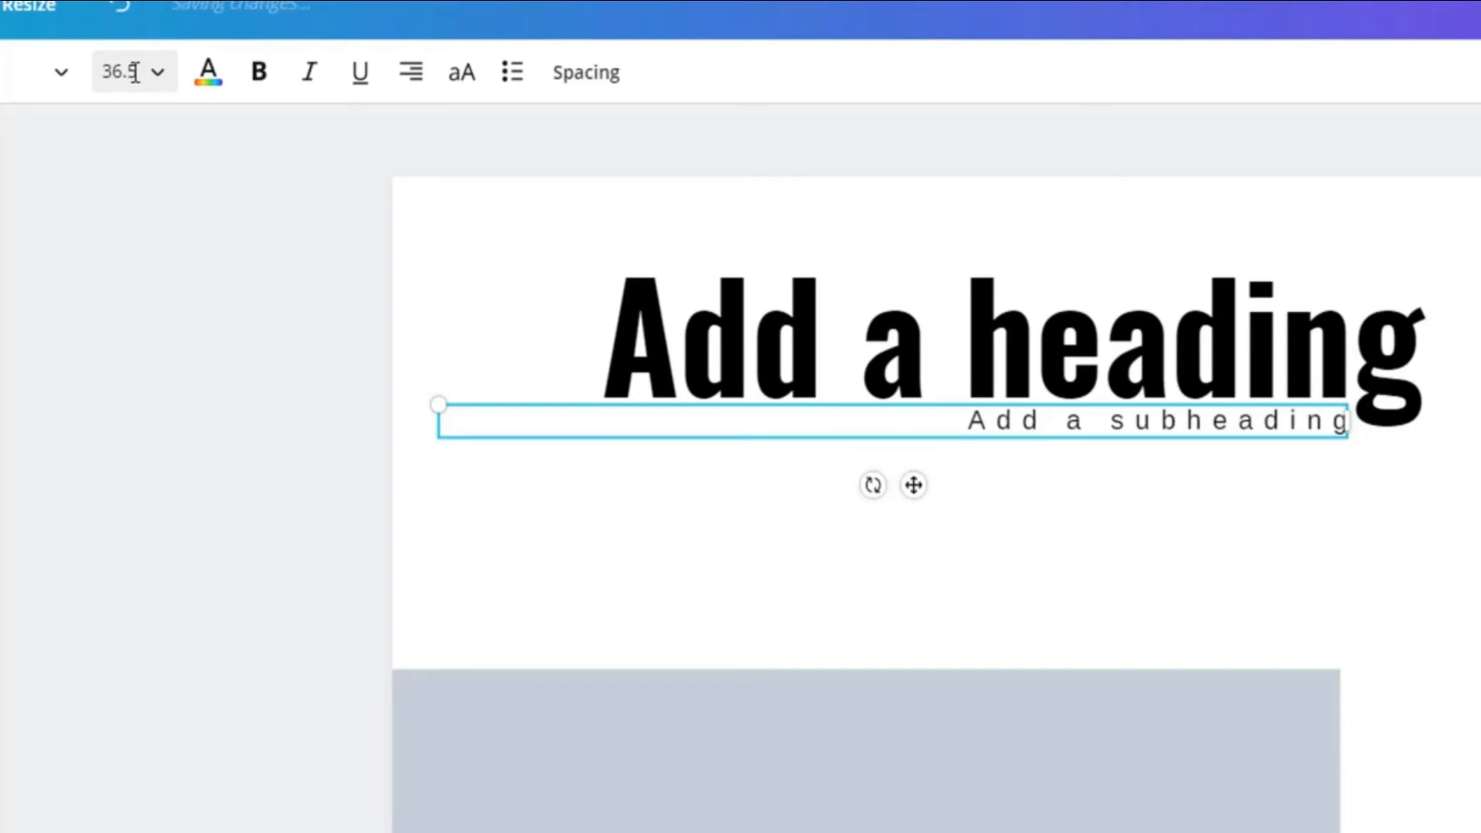
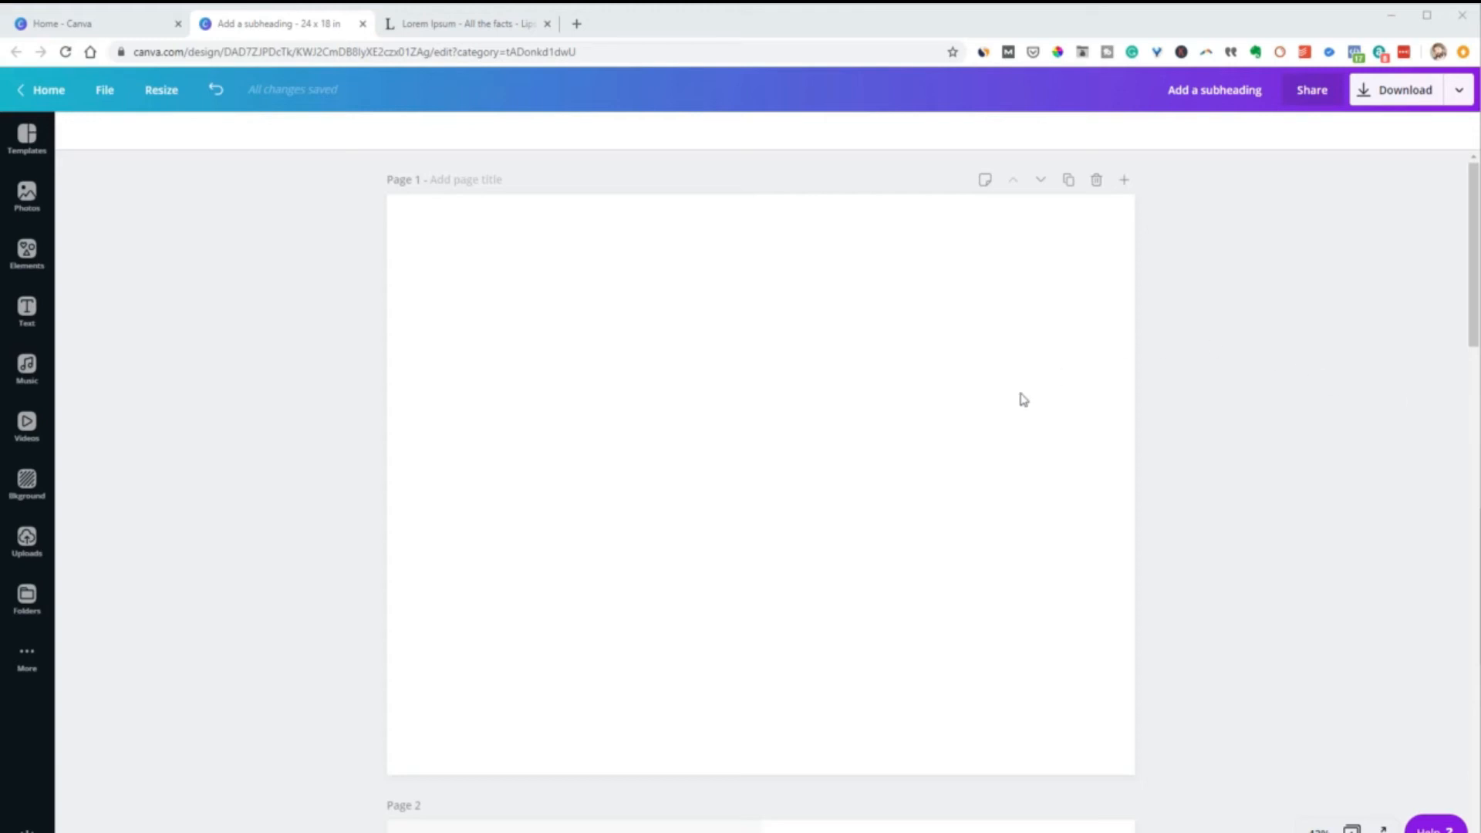
Clear the Grids search in the elements library and show the full Frames collection
left_click(30, 256)
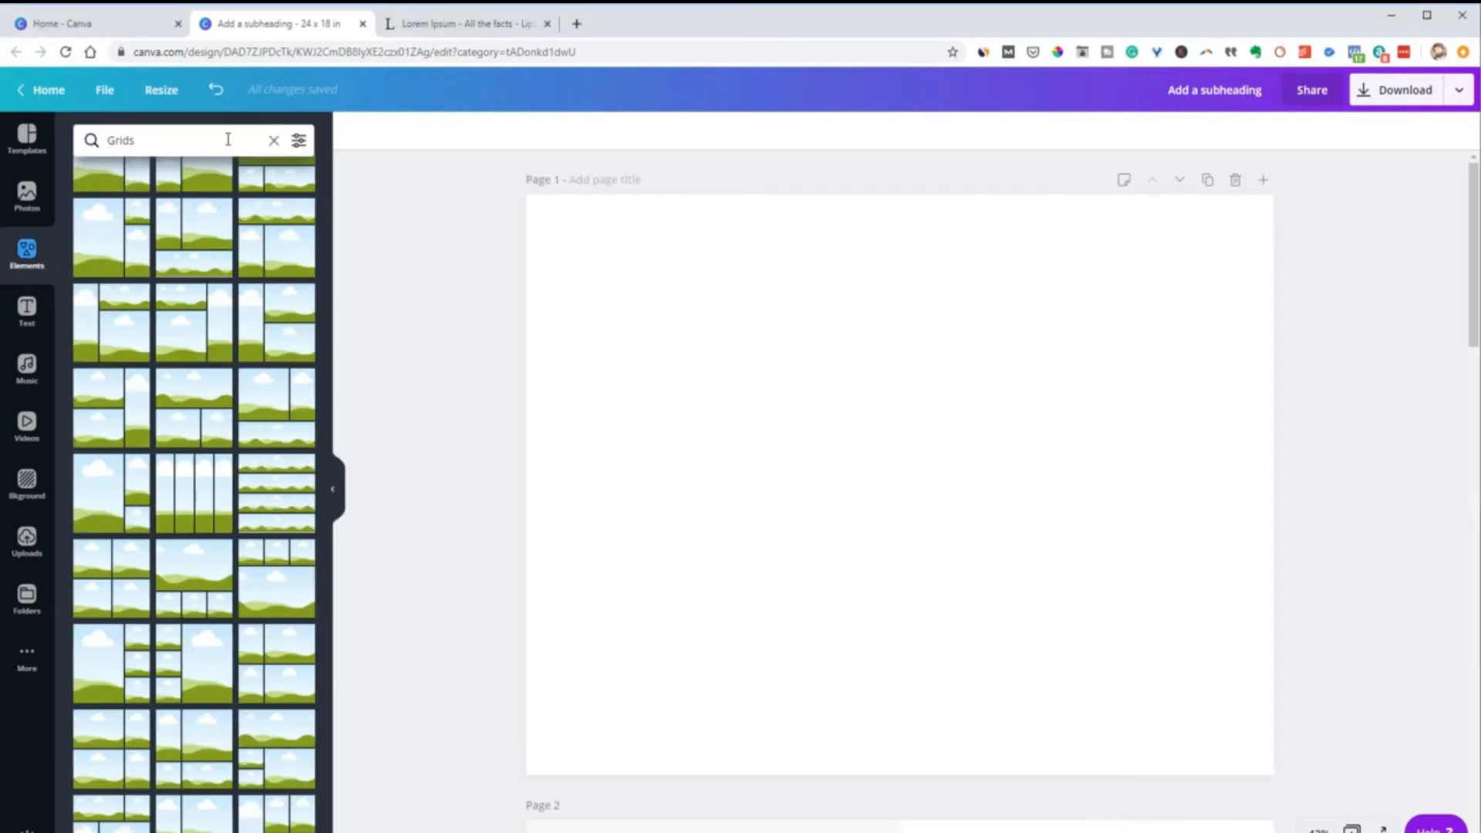
left_click(275, 142)
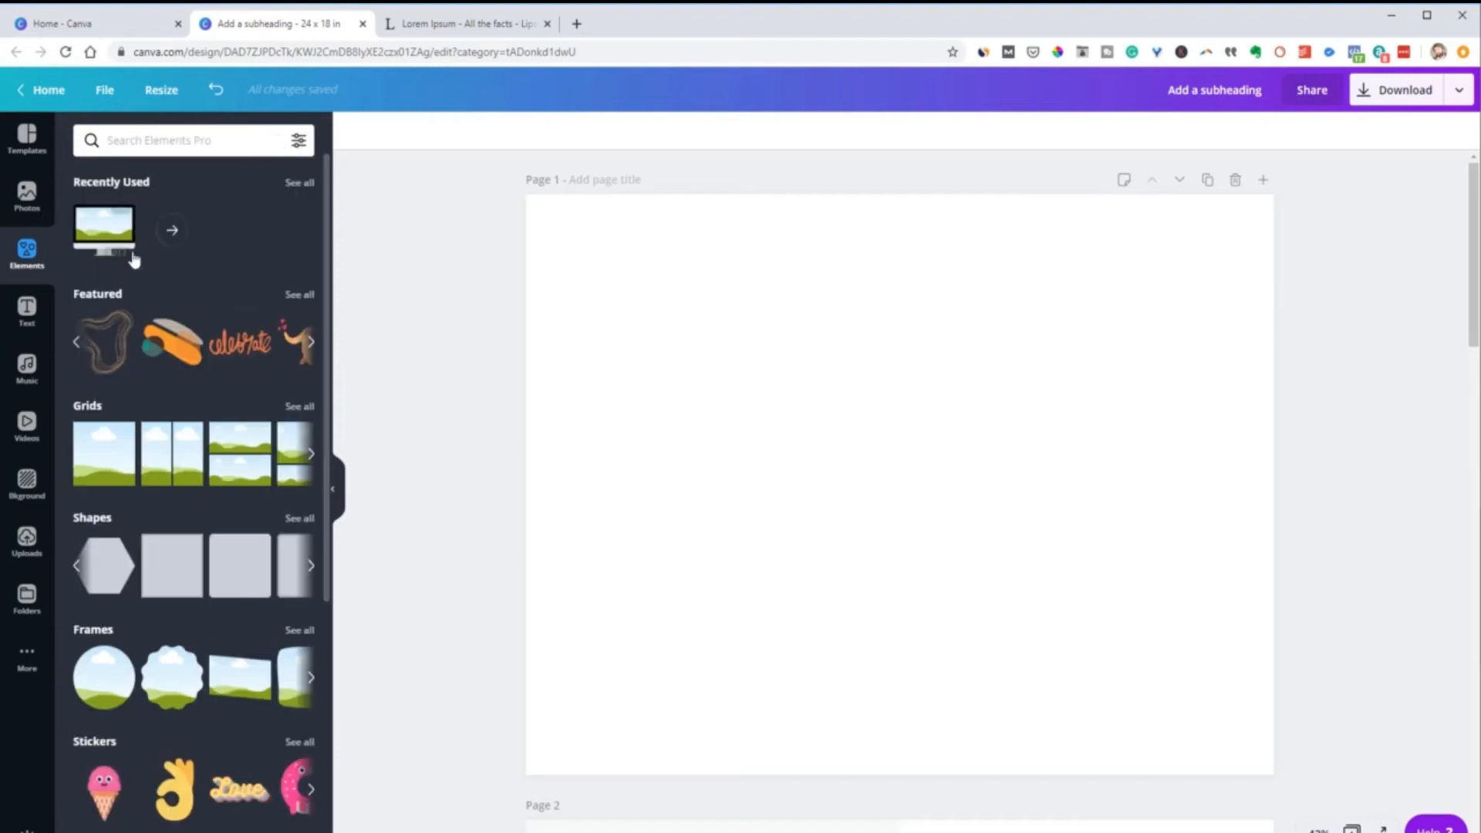
scroll(168, 357, "down", 3)
scroll(167, 356, "down", 7)
scroll(167, 356, "up", 10)
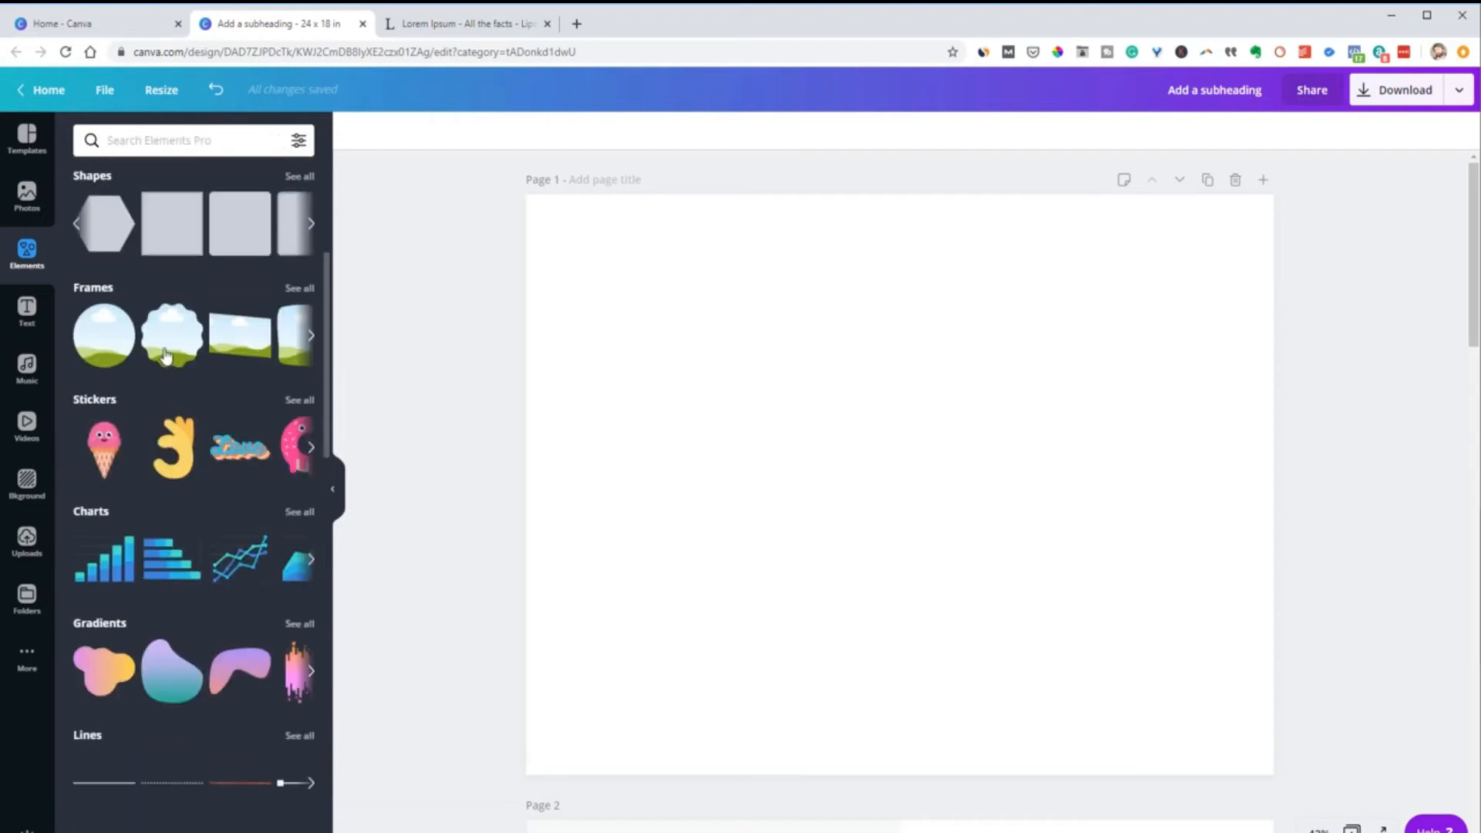
scroll(167, 347, "down", 1)
scroll(167, 346, "down", 2)
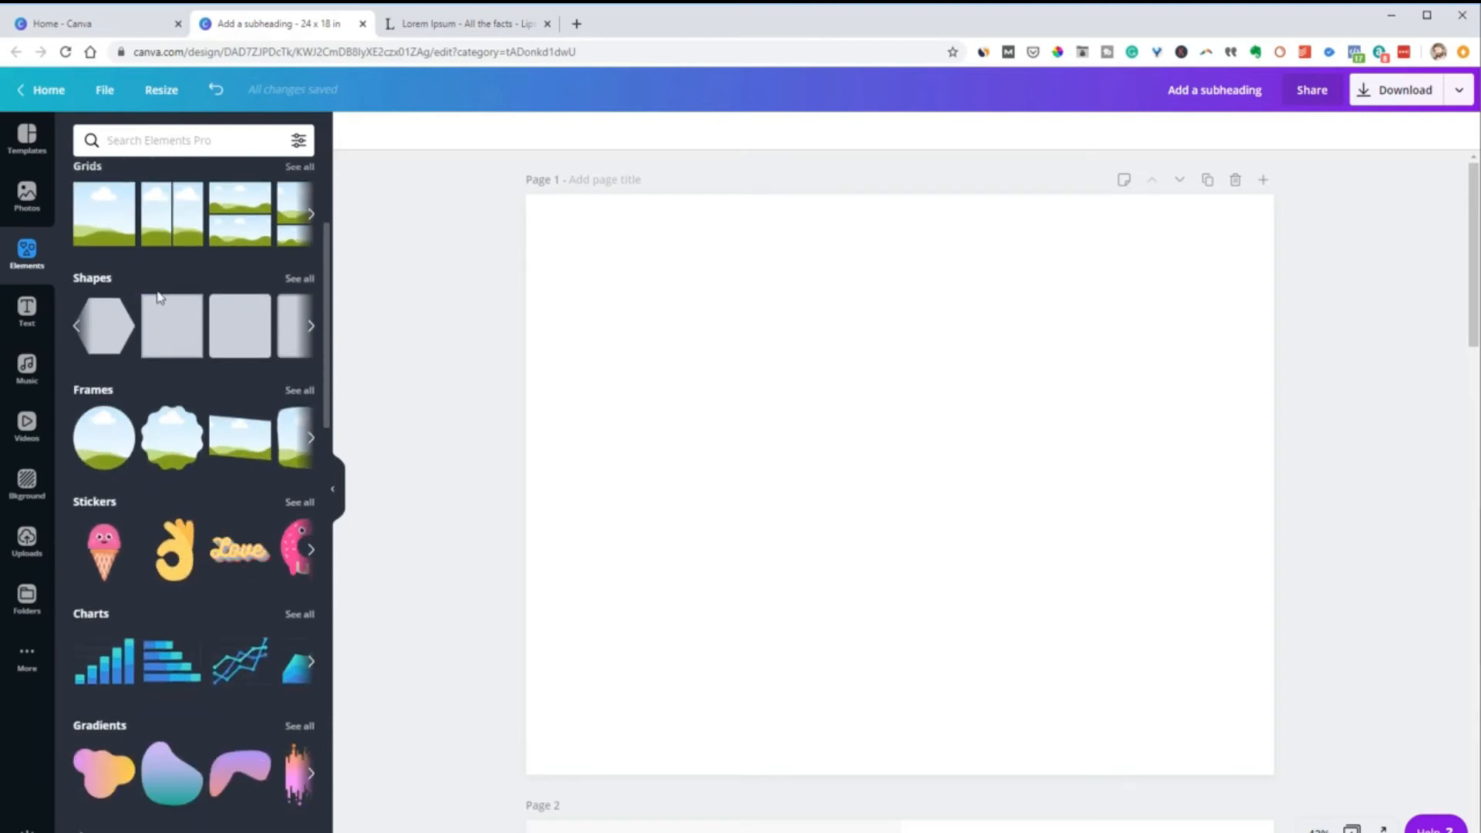
scroll(167, 356, "up", 1)
scroll(167, 356, "up", 1)
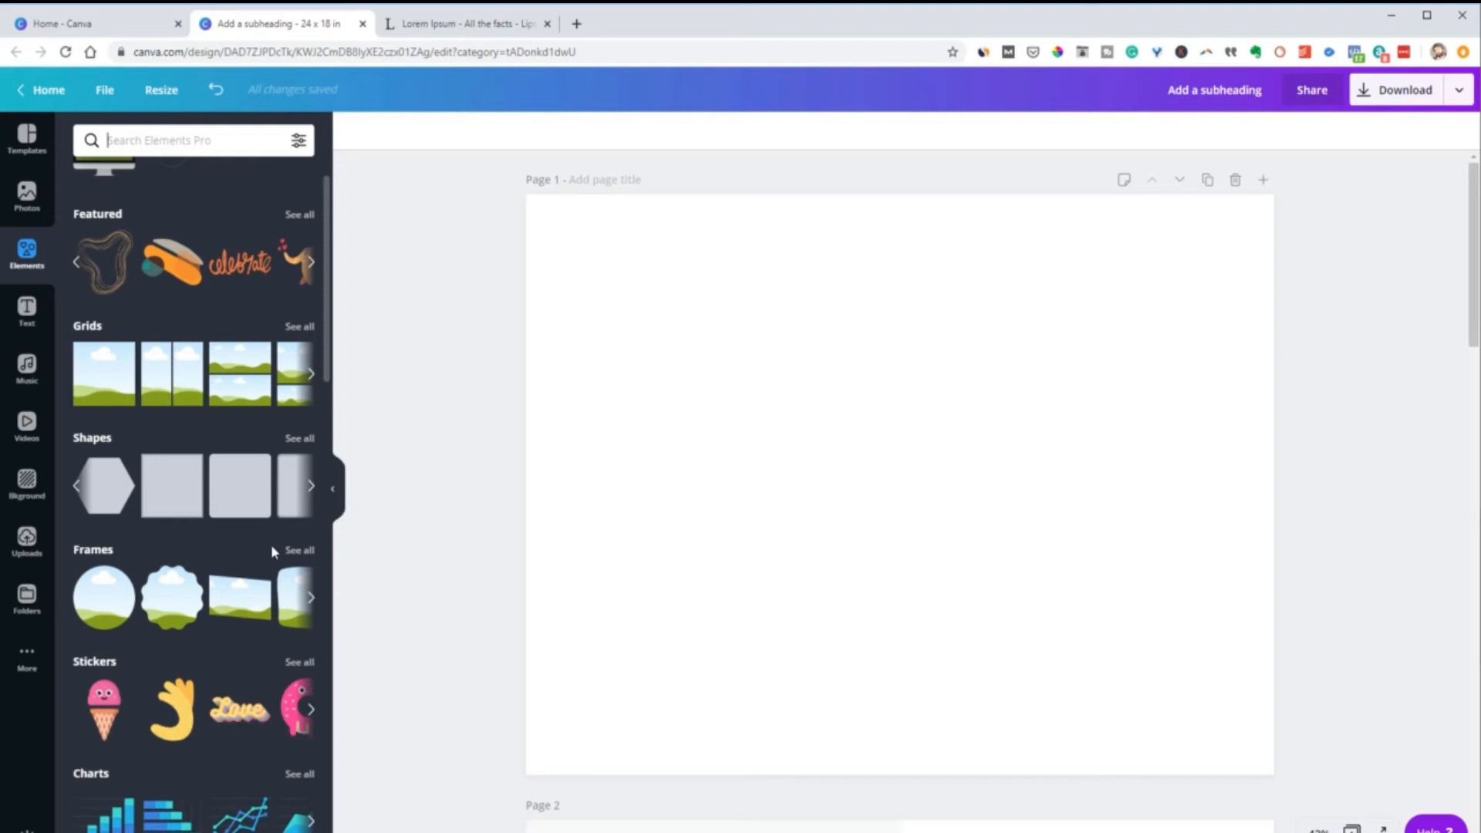
left_click(299, 551)
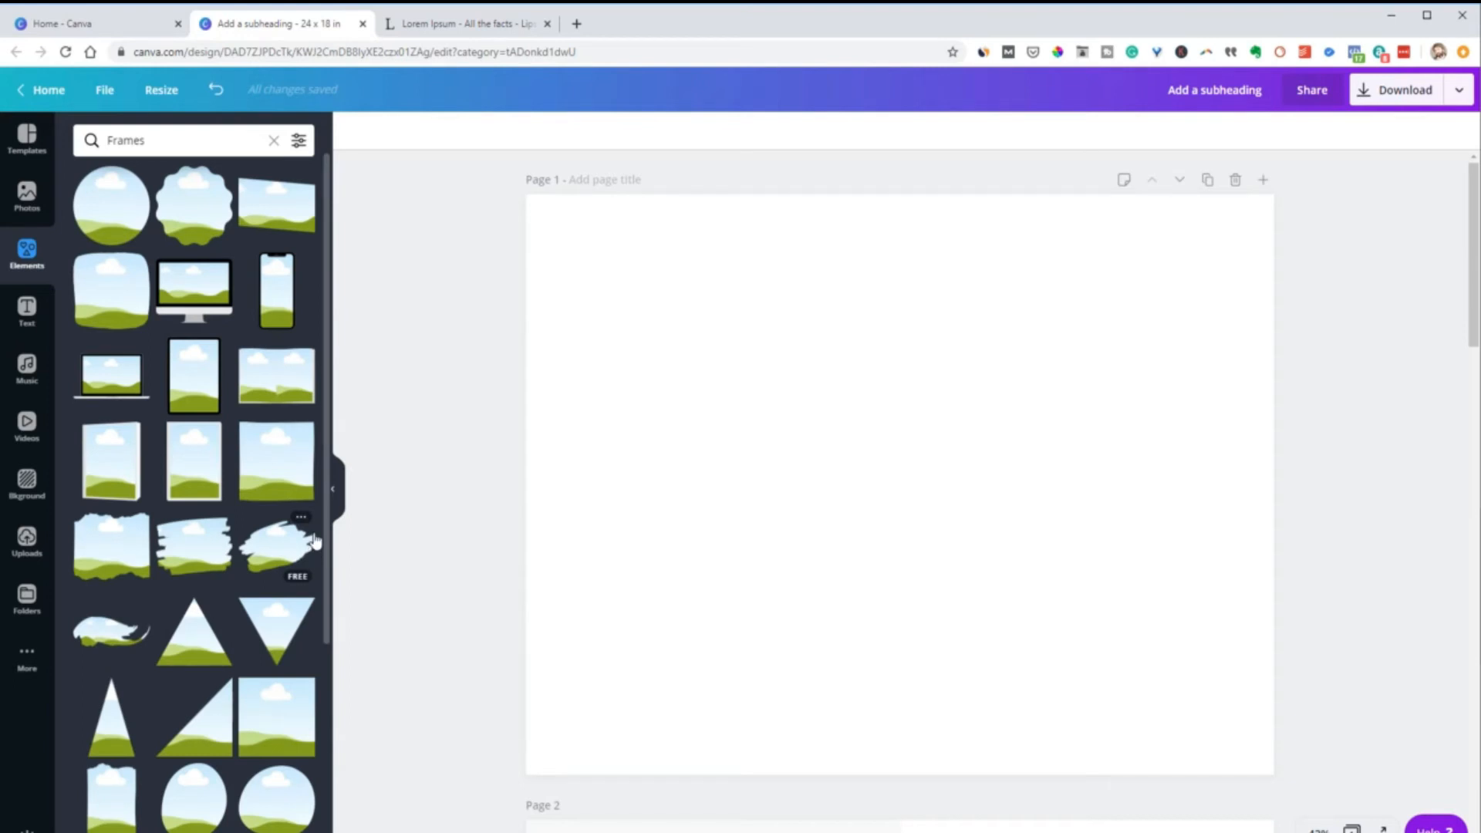
Add a scalloped circle frame and a wavy brush-stroke frame to page 1, placed at its upper right and lower left
left_click(111, 237)
key("Delete")
left_click(194, 205)
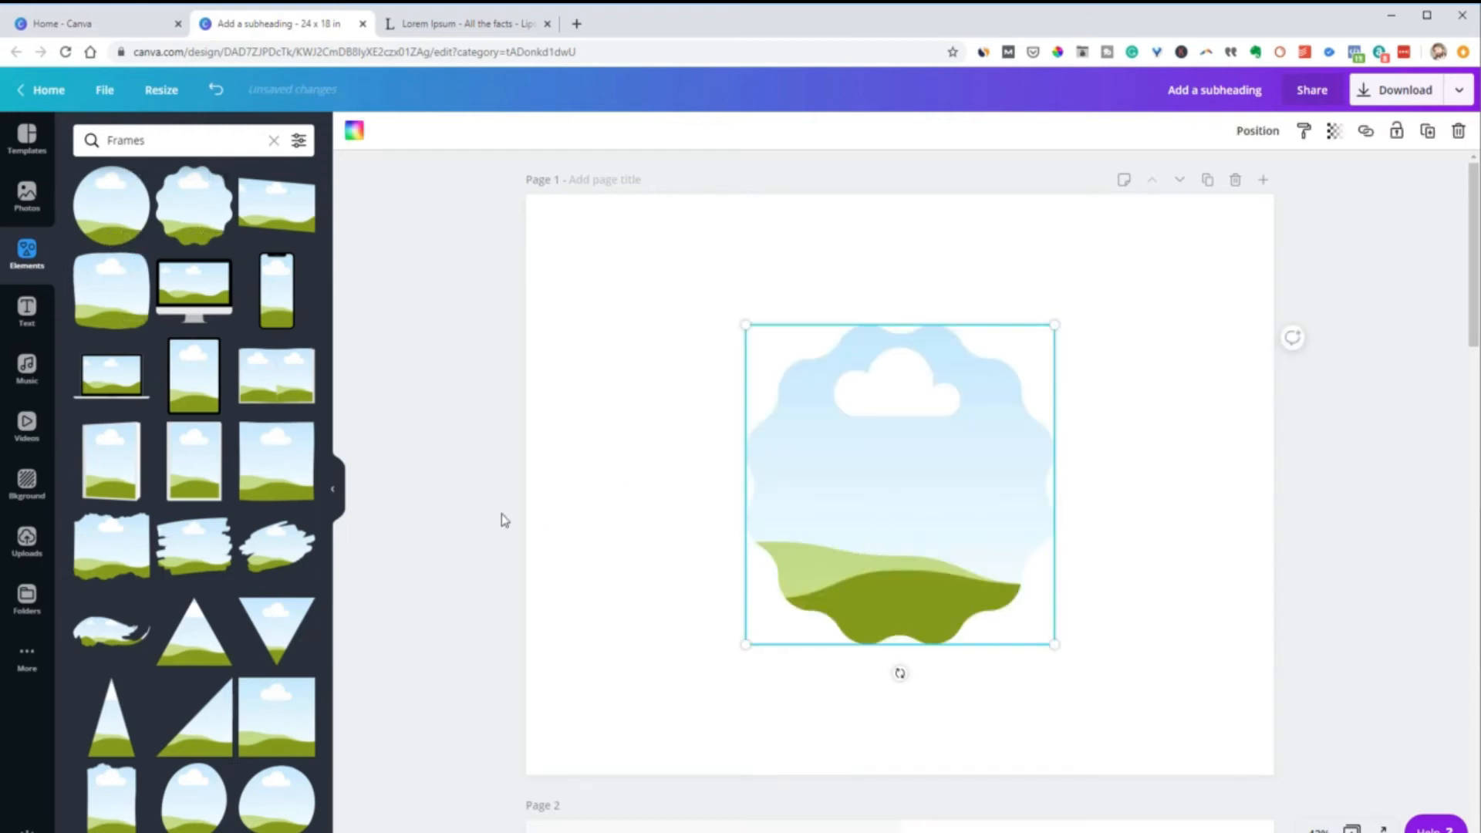
left_click(118, 628)
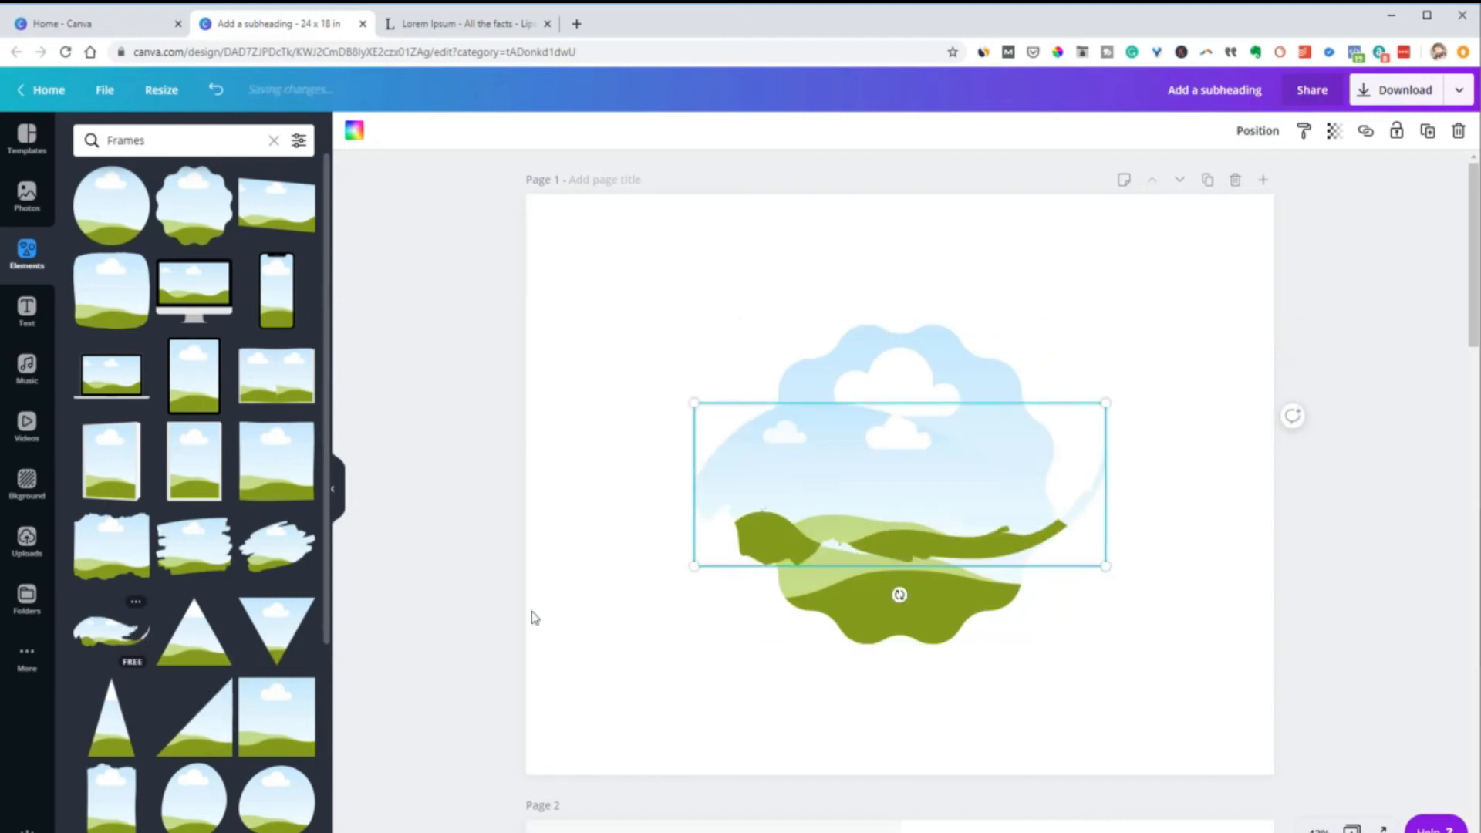
left_click_drag(833, 494, 713, 671)
left_click(877, 440)
left_click_drag(918, 456, 1054, 358)
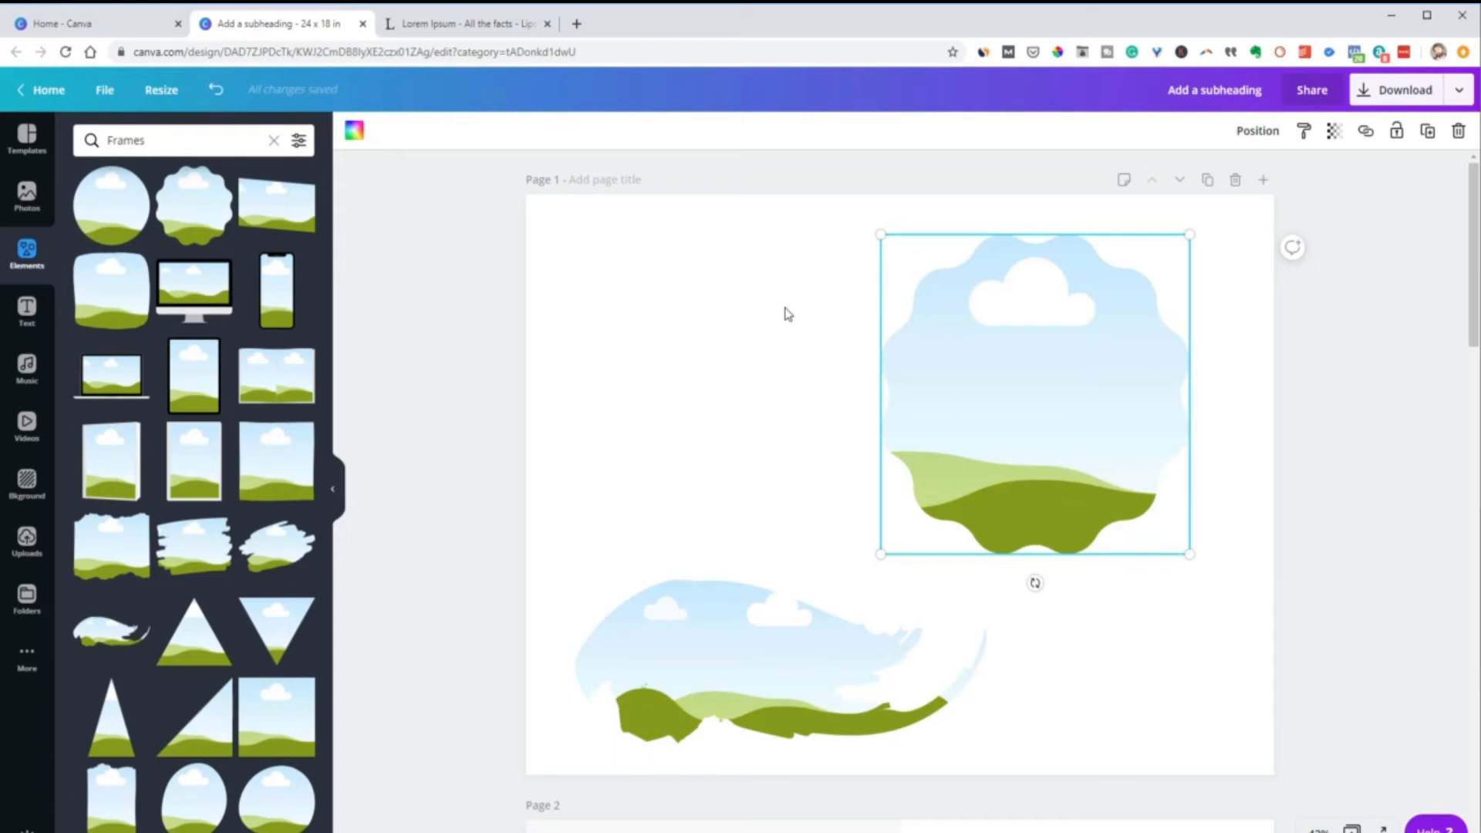
Fill the scalloped frame with the coffee-bean cup photo and the brush-stroke frame with the photo of two women on grass
left_click(27, 194)
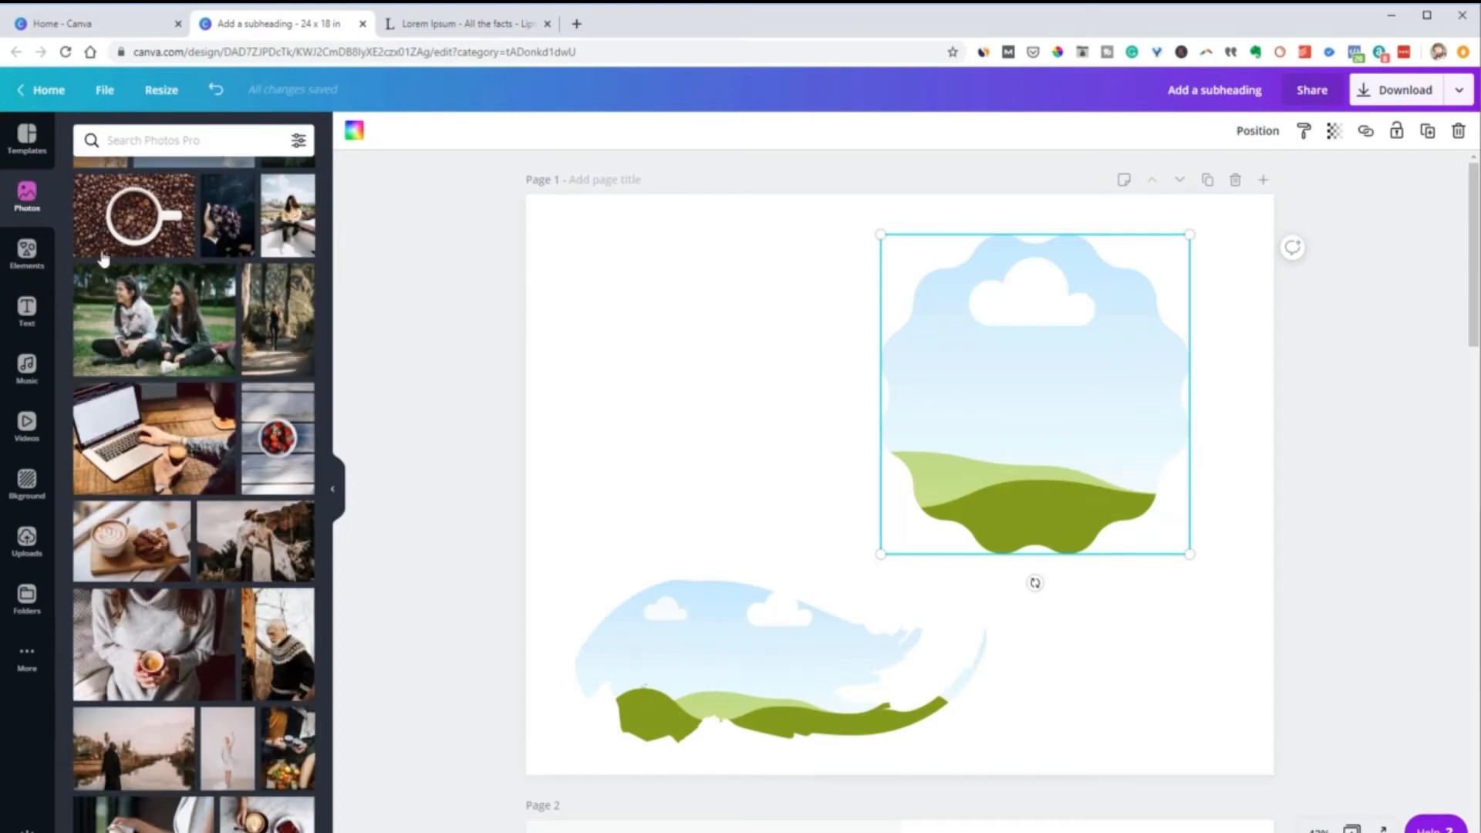
left_click_drag(103, 254, 895, 322)
mouse_move(185, 324)
left_mouse_down()
mouse_move(649, 594)
mouse_move(646, 575)
mouse_move(663, 601)
left_mouse_up()
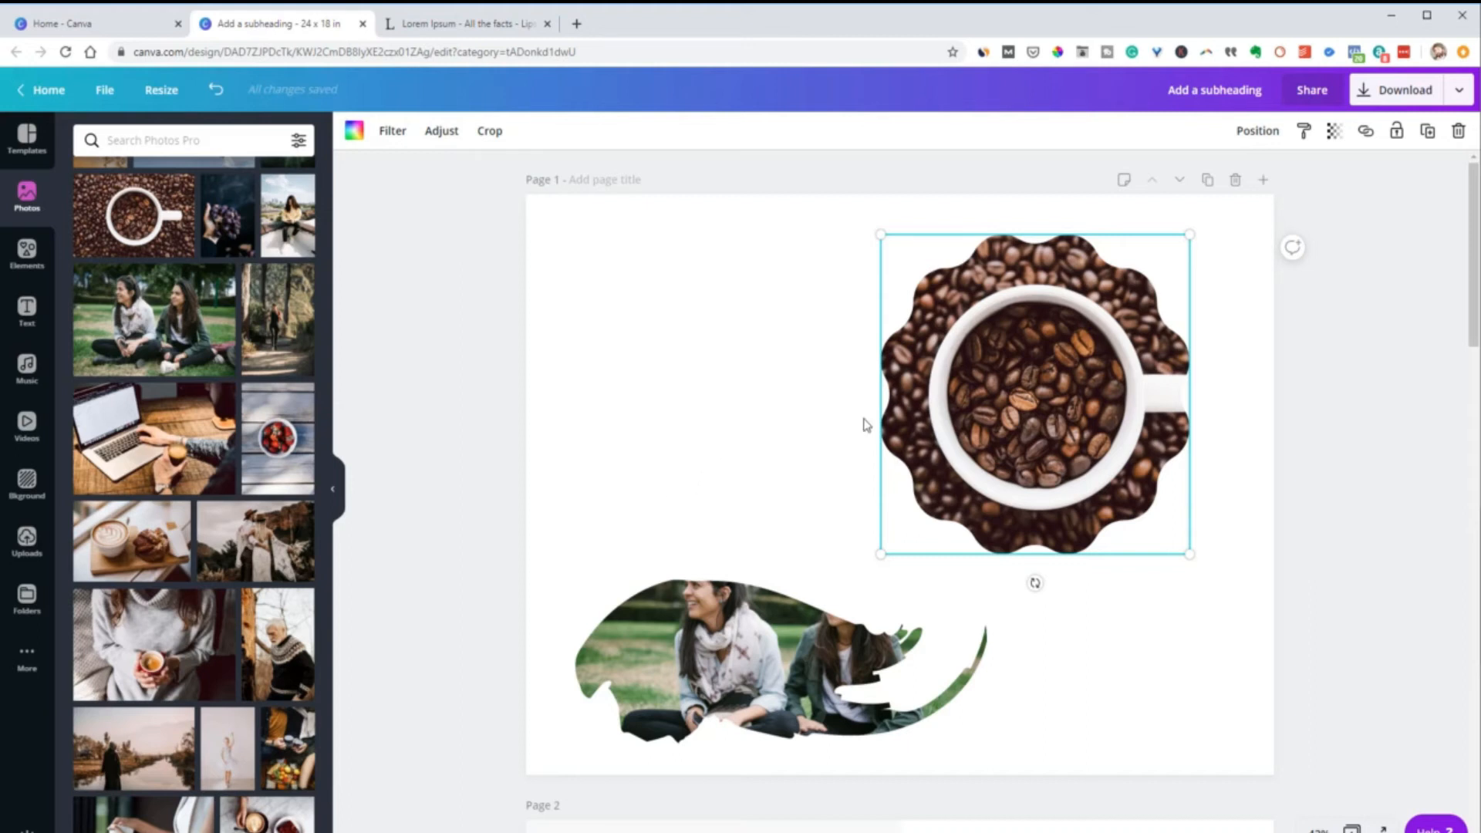
Enlarge the coffee photo inside the scalloped frame and reposition it so the cup fills the frame
double_click(1018, 394)
left_click_drag(867, 365, 872, 424)
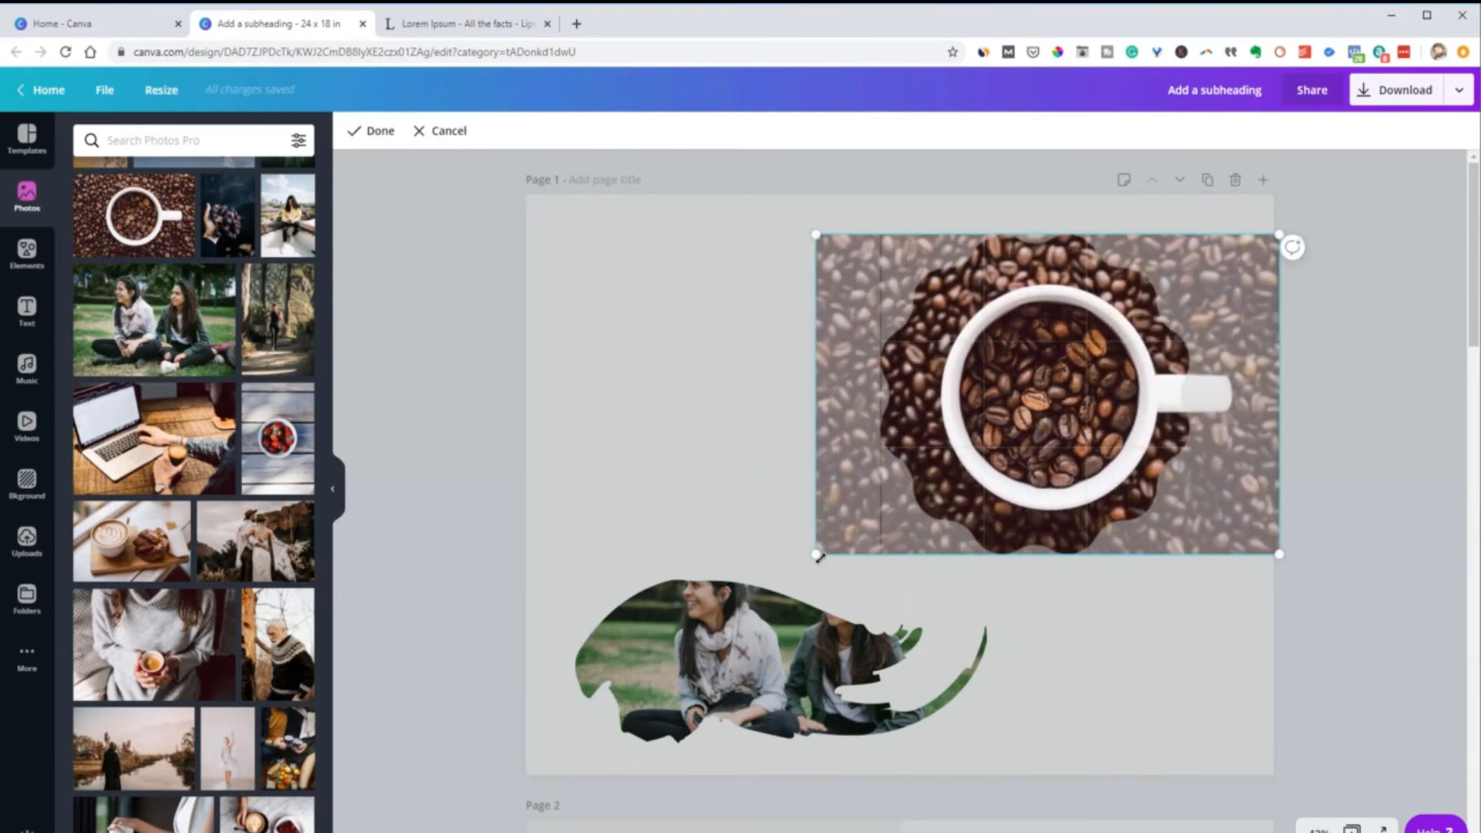
left_click_drag(814, 556, 555, 733)
left_click_drag(682, 504, 797, 421)
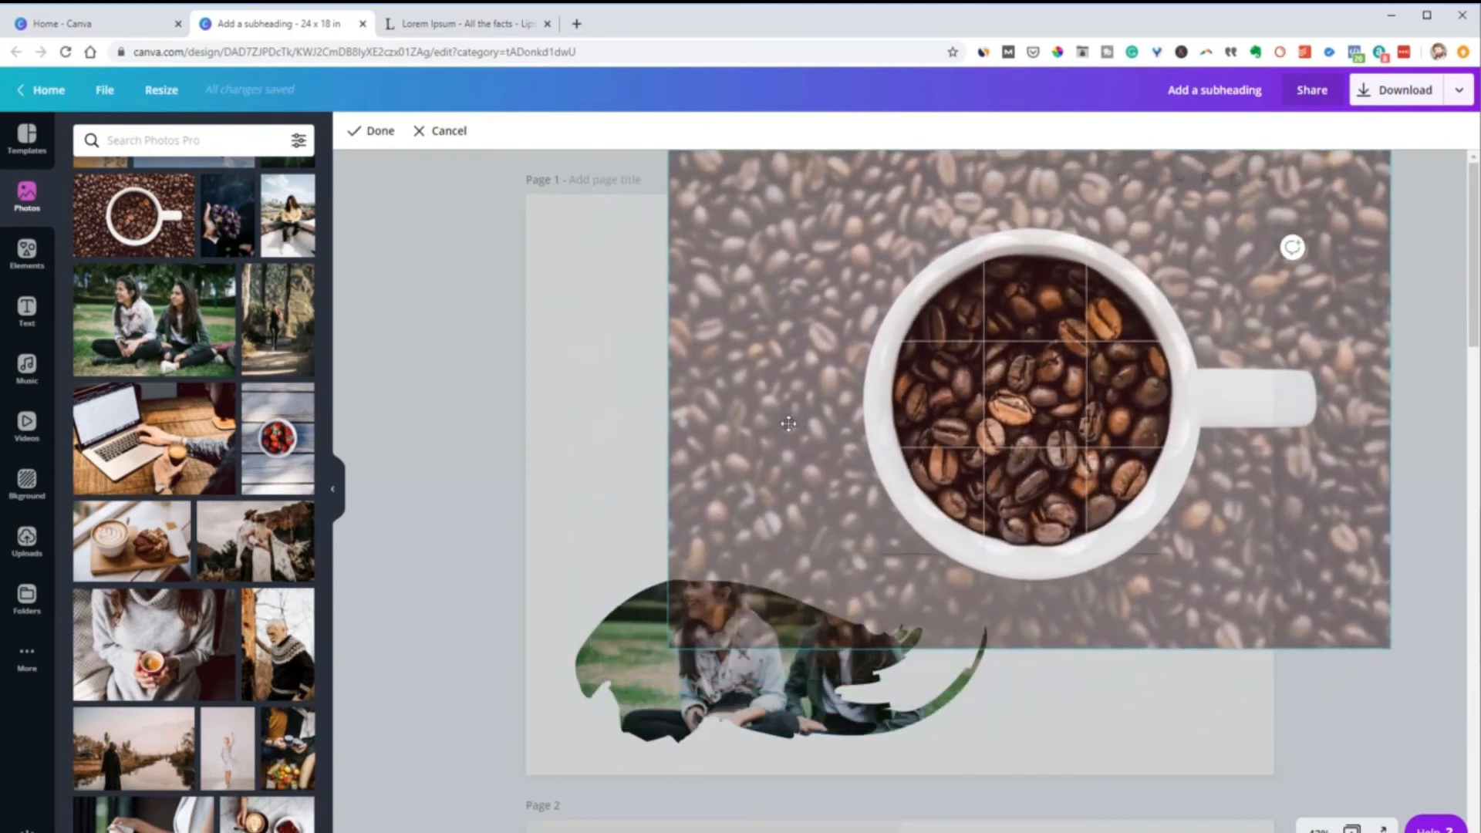
left_click(577, 373)
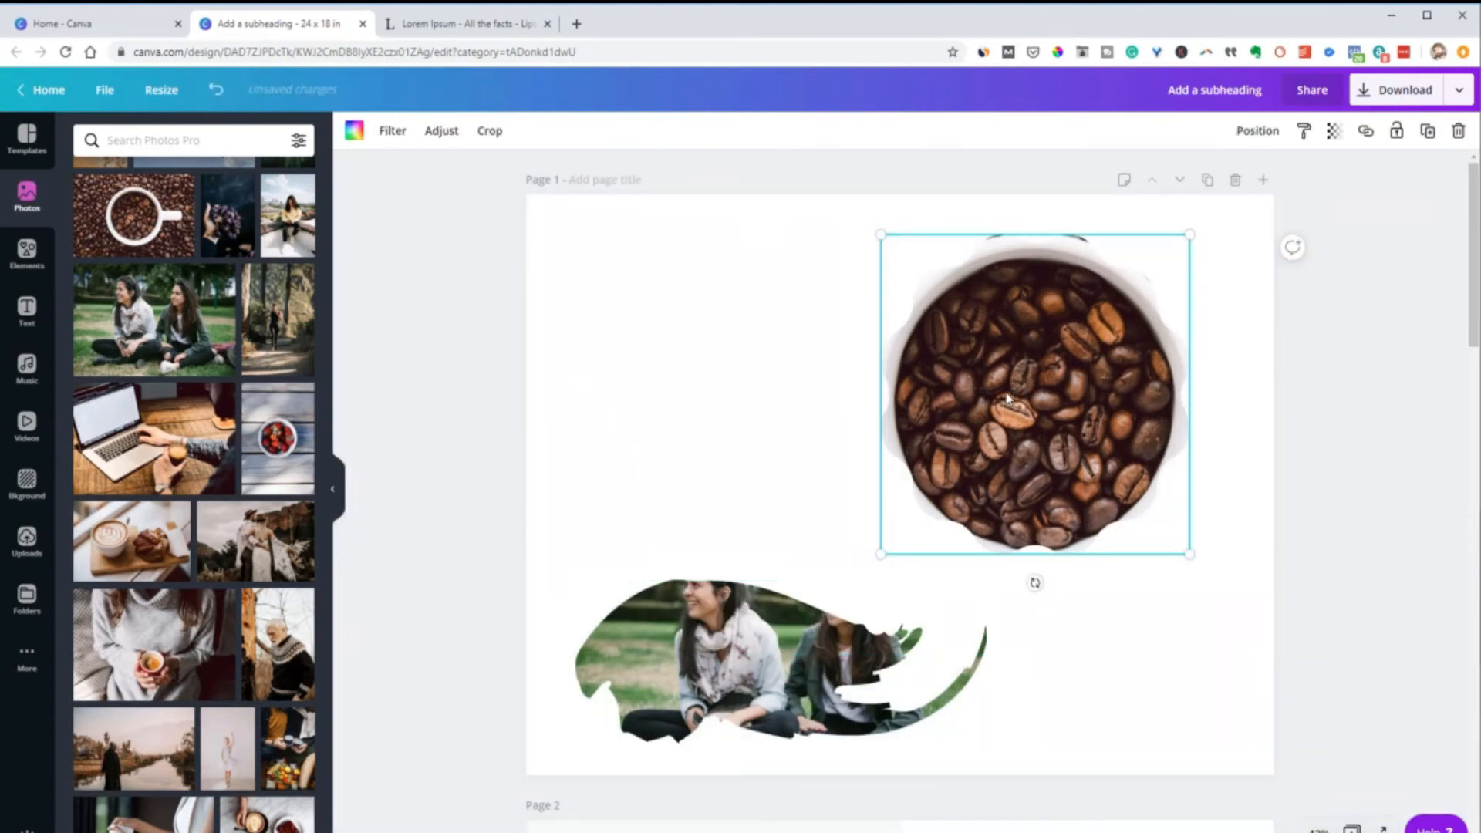
Recrop the coffee photo by scaling it down within its frame and shifting it so beans show along the left edge
left_click(849, 441)
left_click(986, 403)
left_click(491, 133)
left_click_drag(670, 652, 770, 608)
left_click_drag(1016, 455, 993, 475)
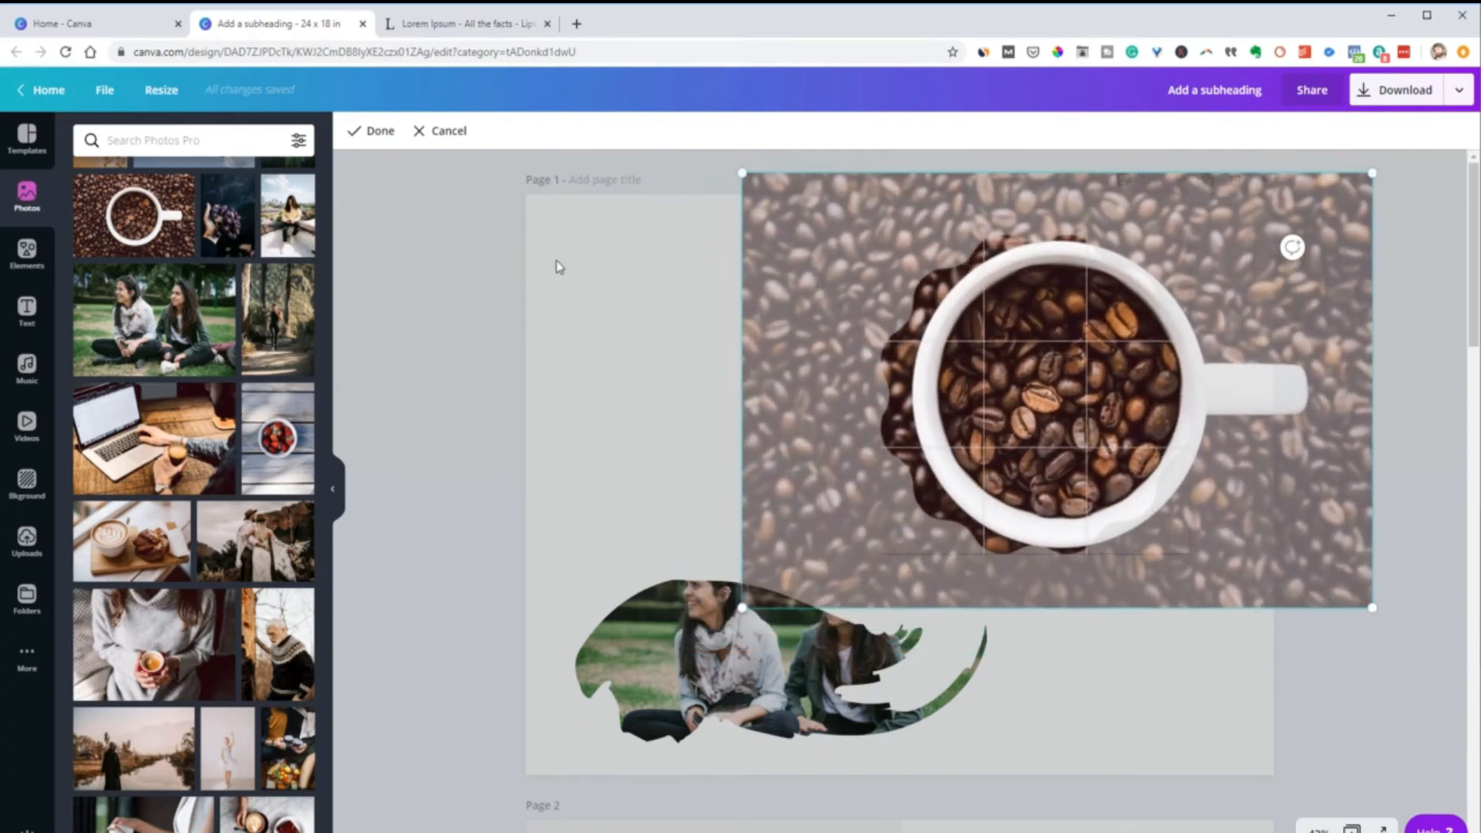
left_click(389, 133)
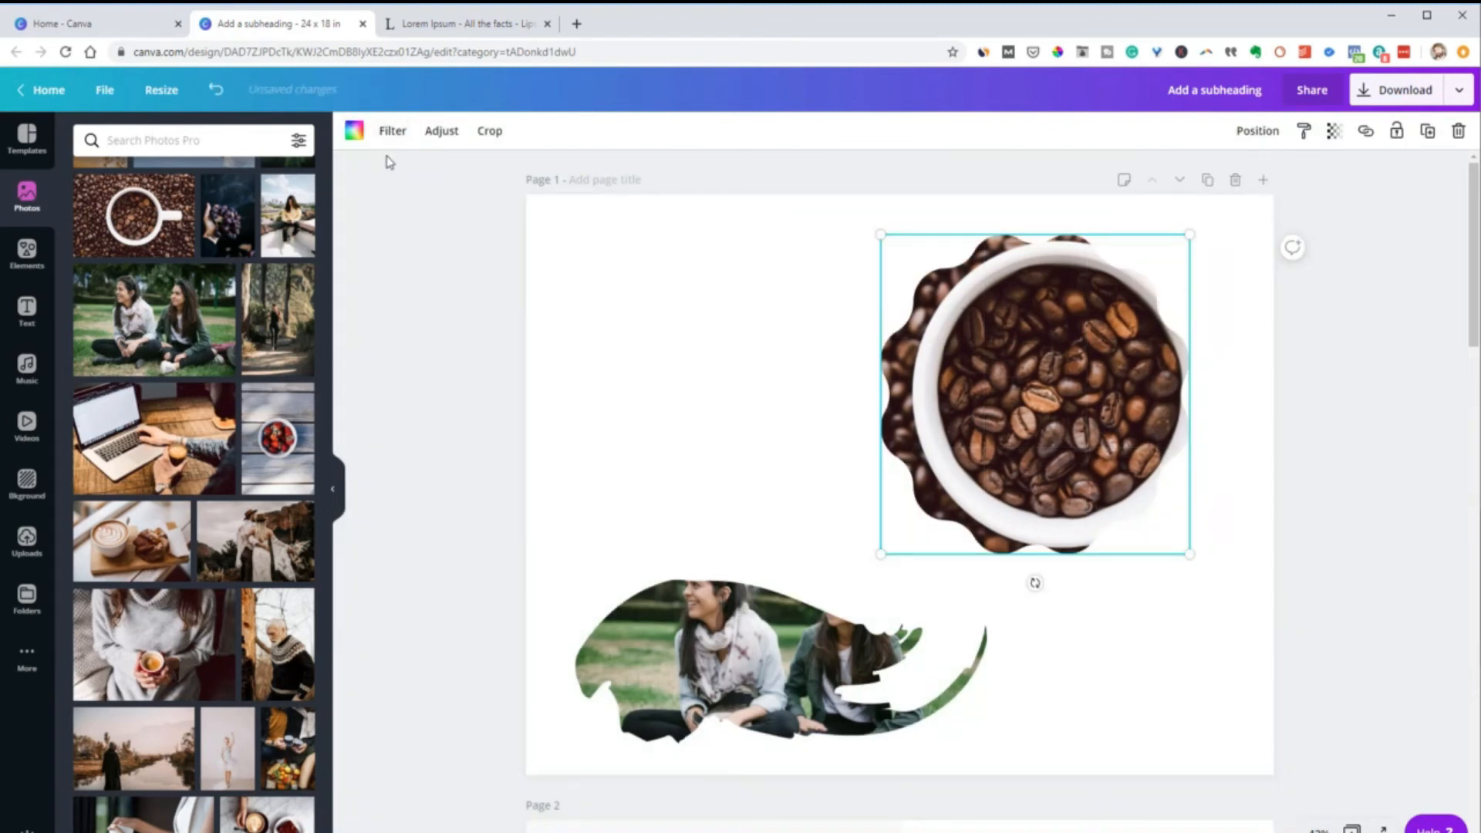
Nudge the coffee frame slightly down and right, and delete both frames from page 1
left_click_drag(906, 405, 946, 447)
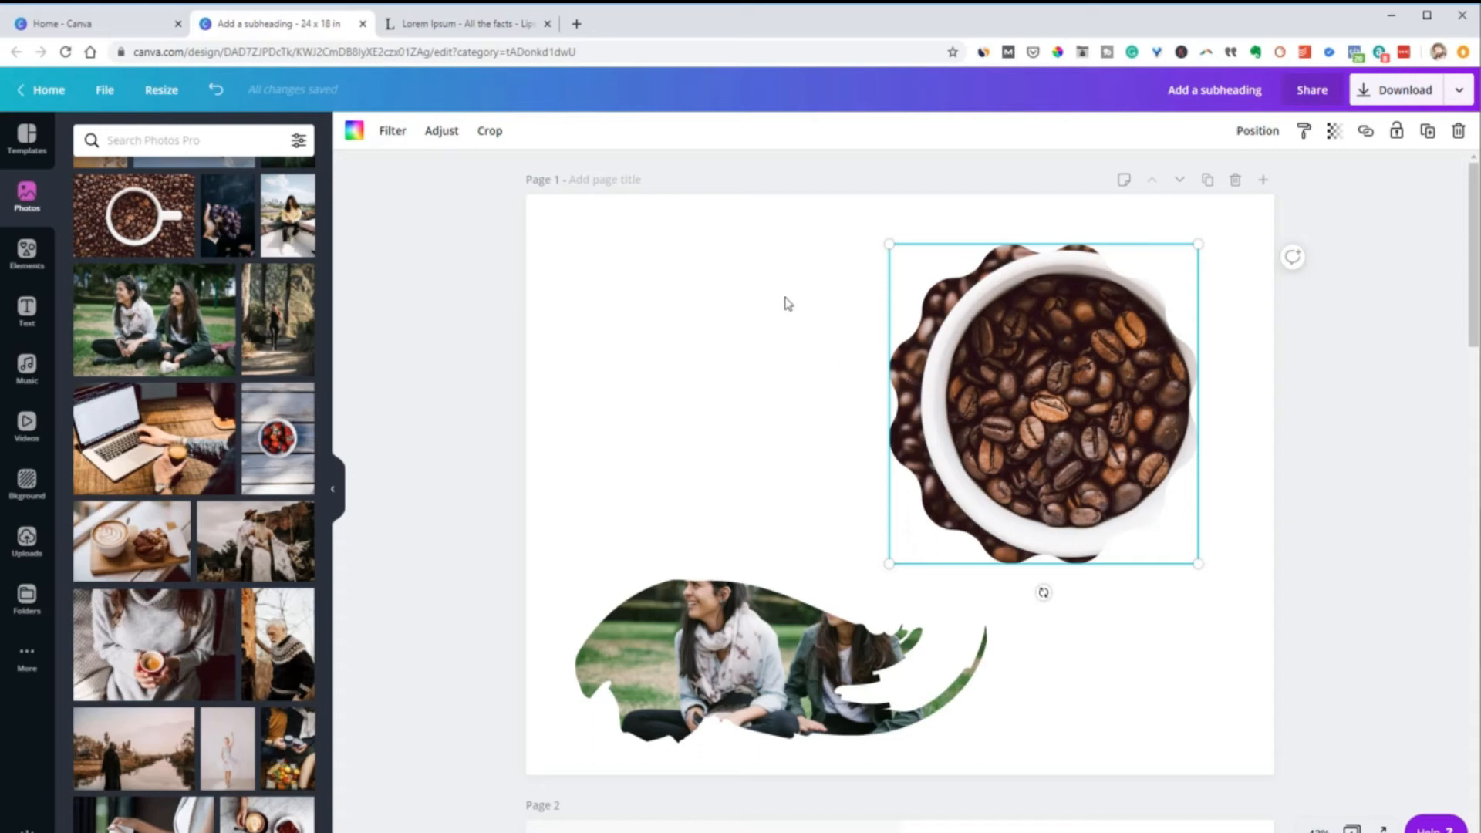
left_click_drag(502, 278, 1111, 768)
key("Delete")
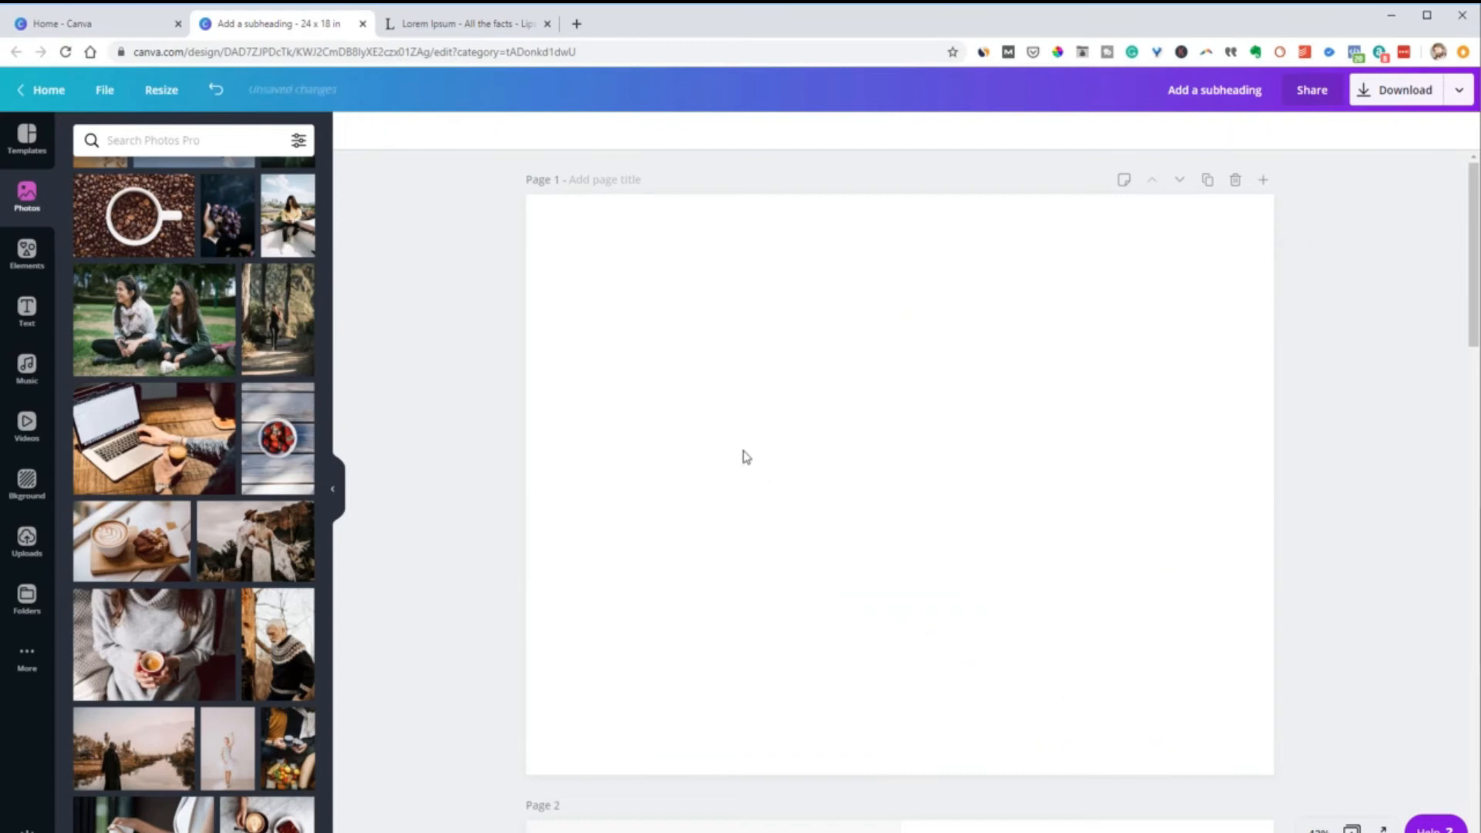
Clear the Frames search, show the full Grids collection and browse its layouts
left_click(27, 249)
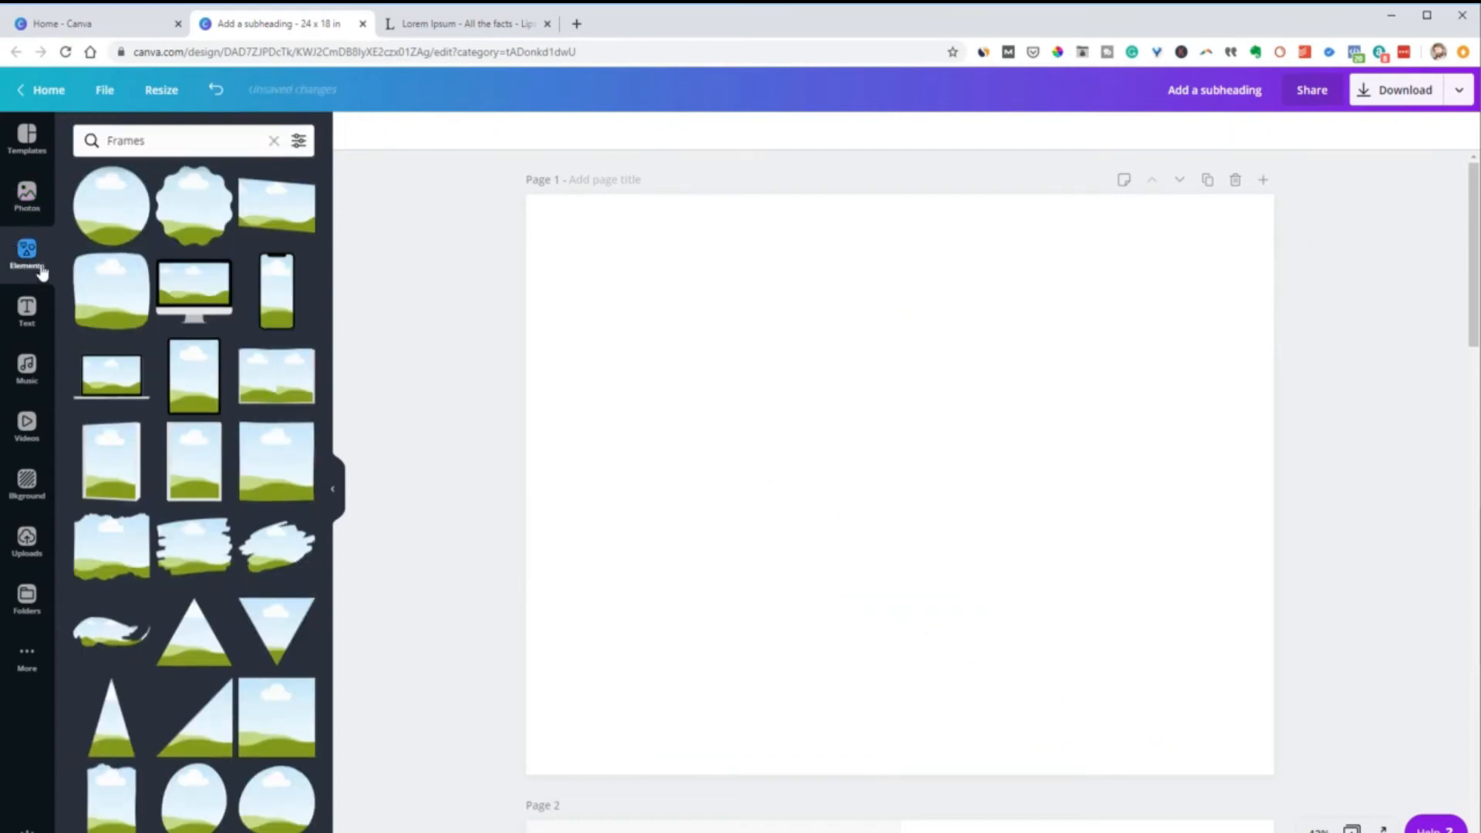
left_click(273, 139)
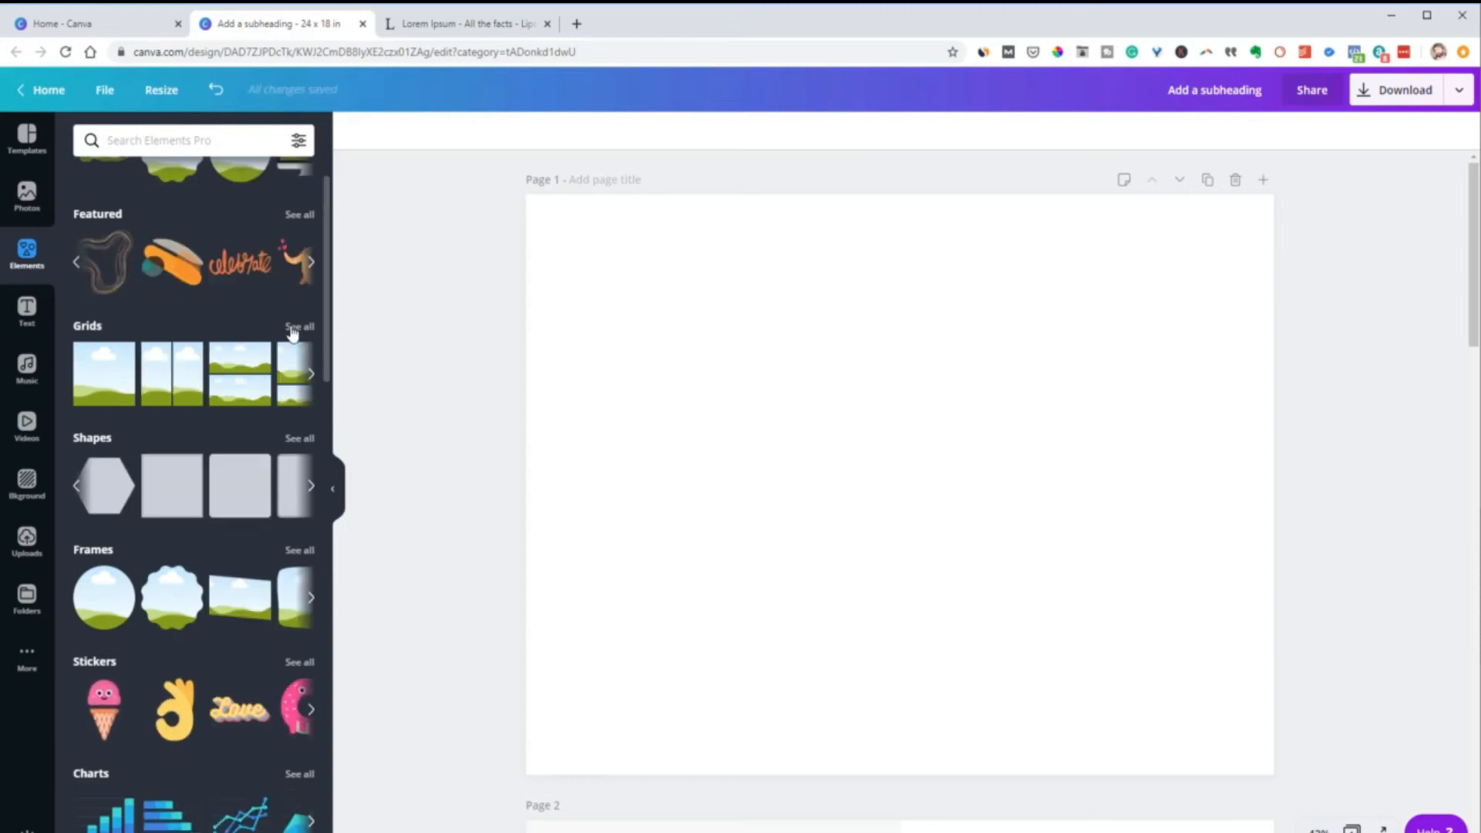
left_click(298, 327)
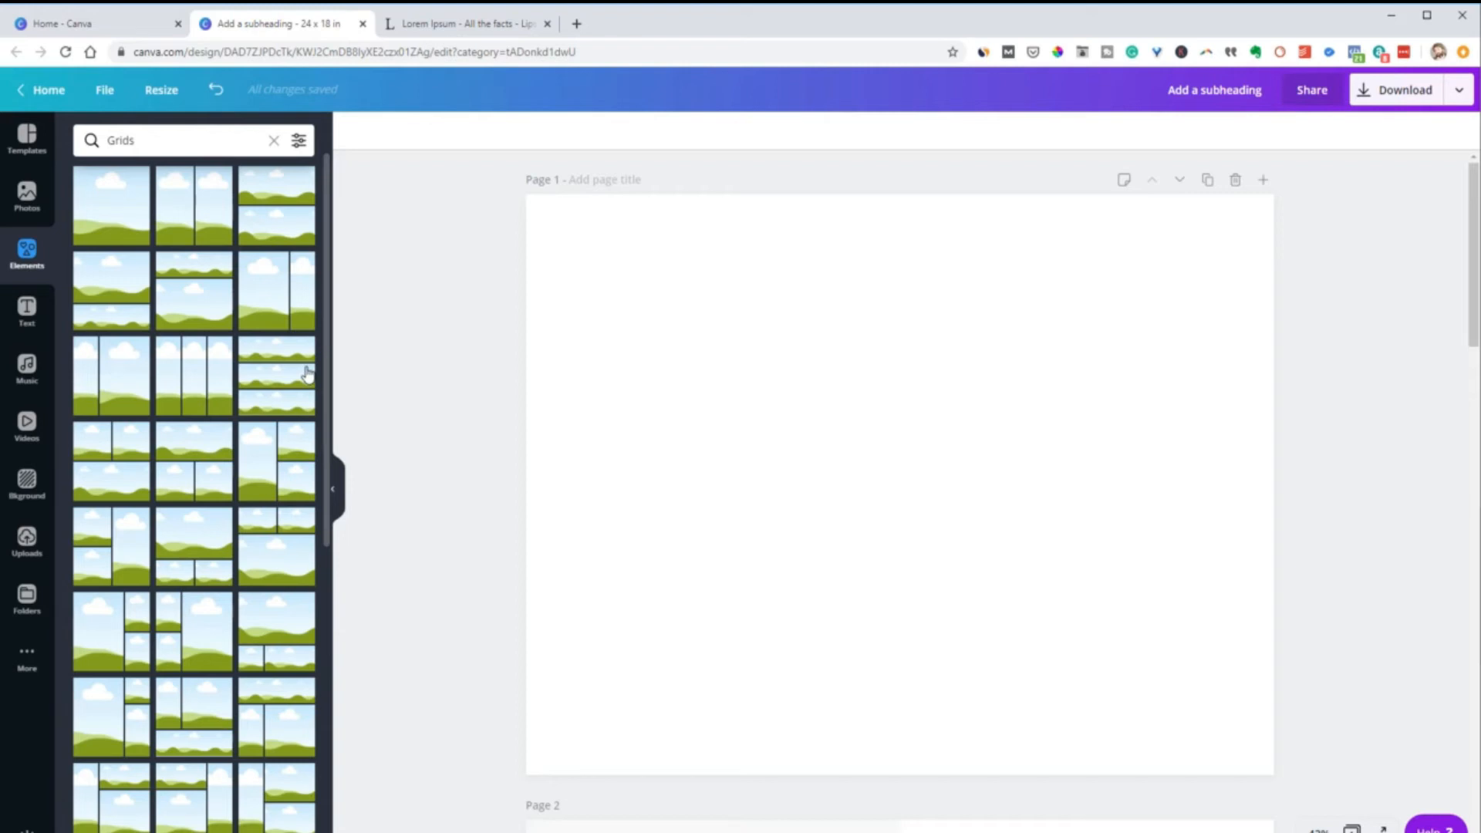
scroll(277, 478, "down", 15)
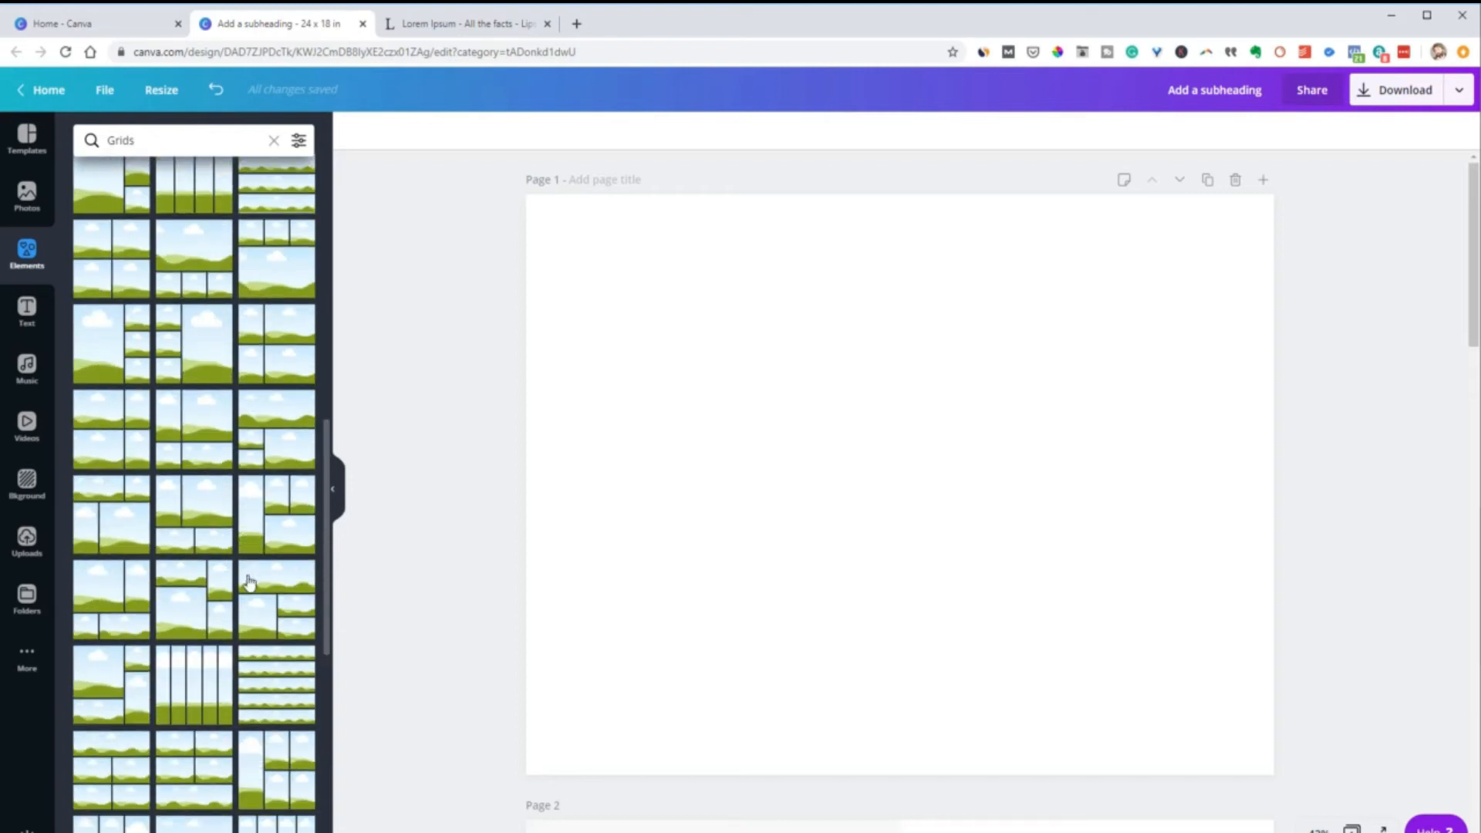
scroll(254, 555, "up", 15)
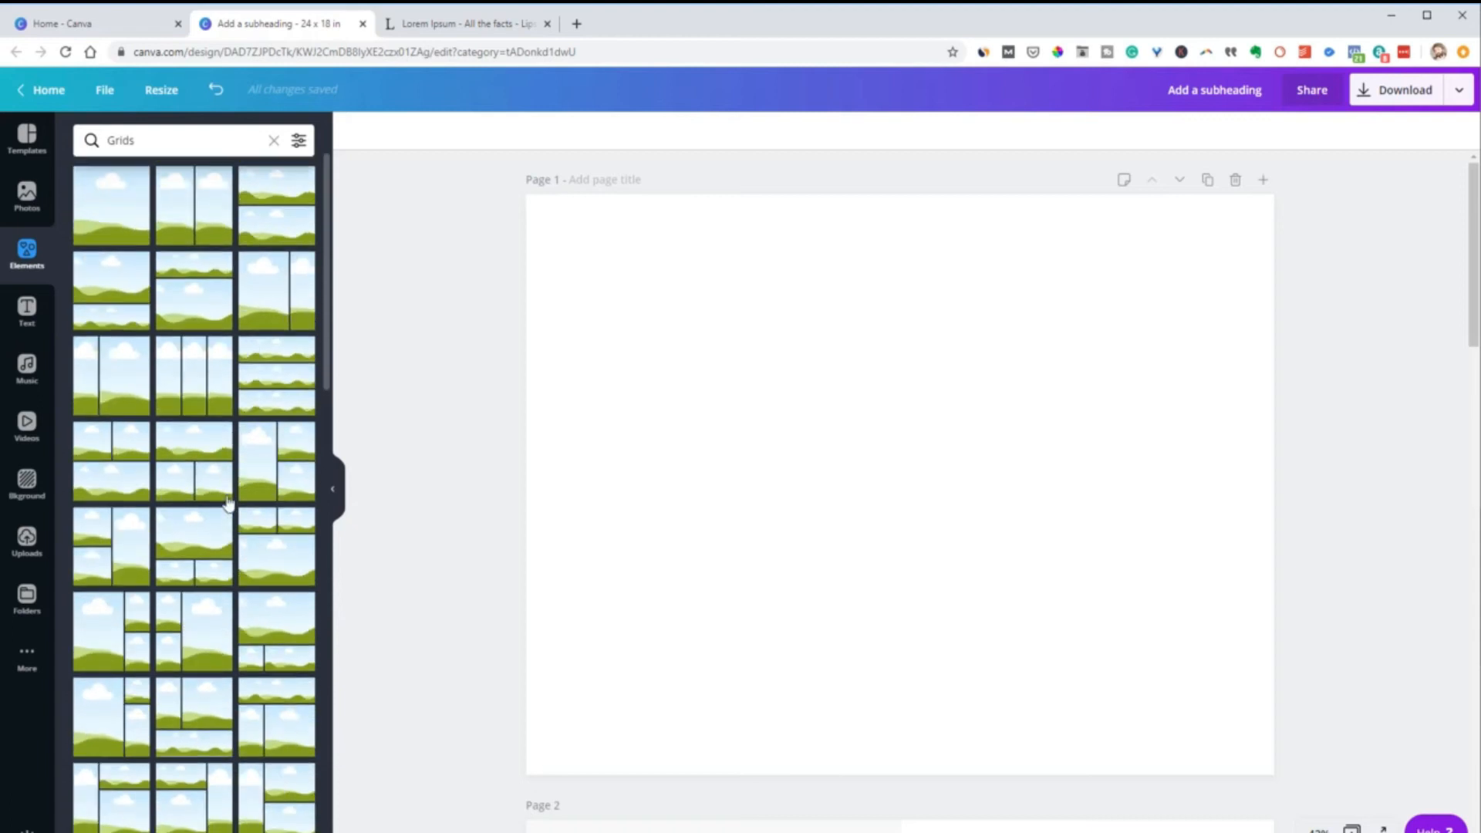
Try the single-cell and three-column grids, replacing them with a grid of one tall left cell beside two stacked wide cells
left_click(109, 224)
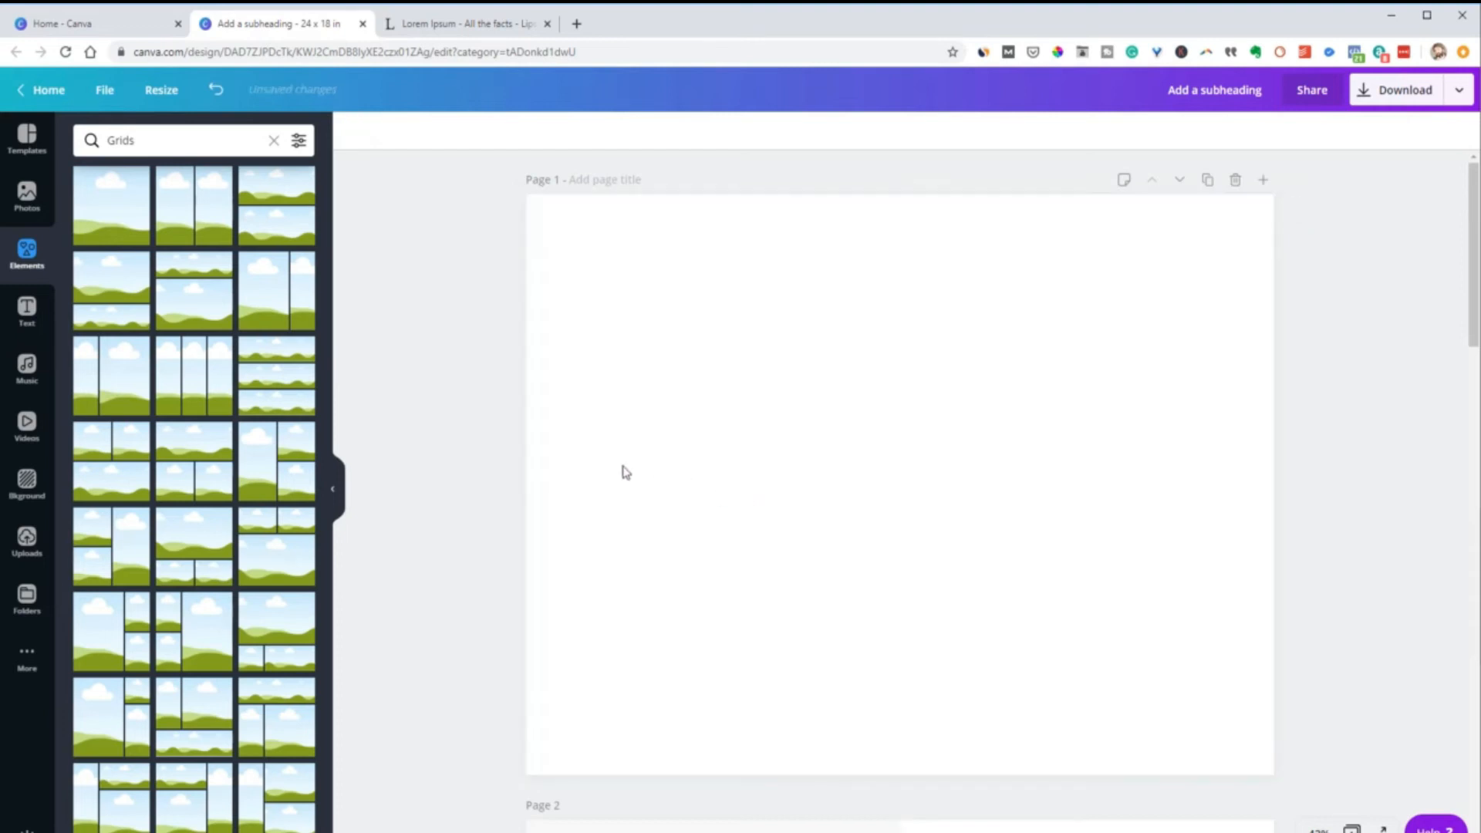
left_click(207, 381)
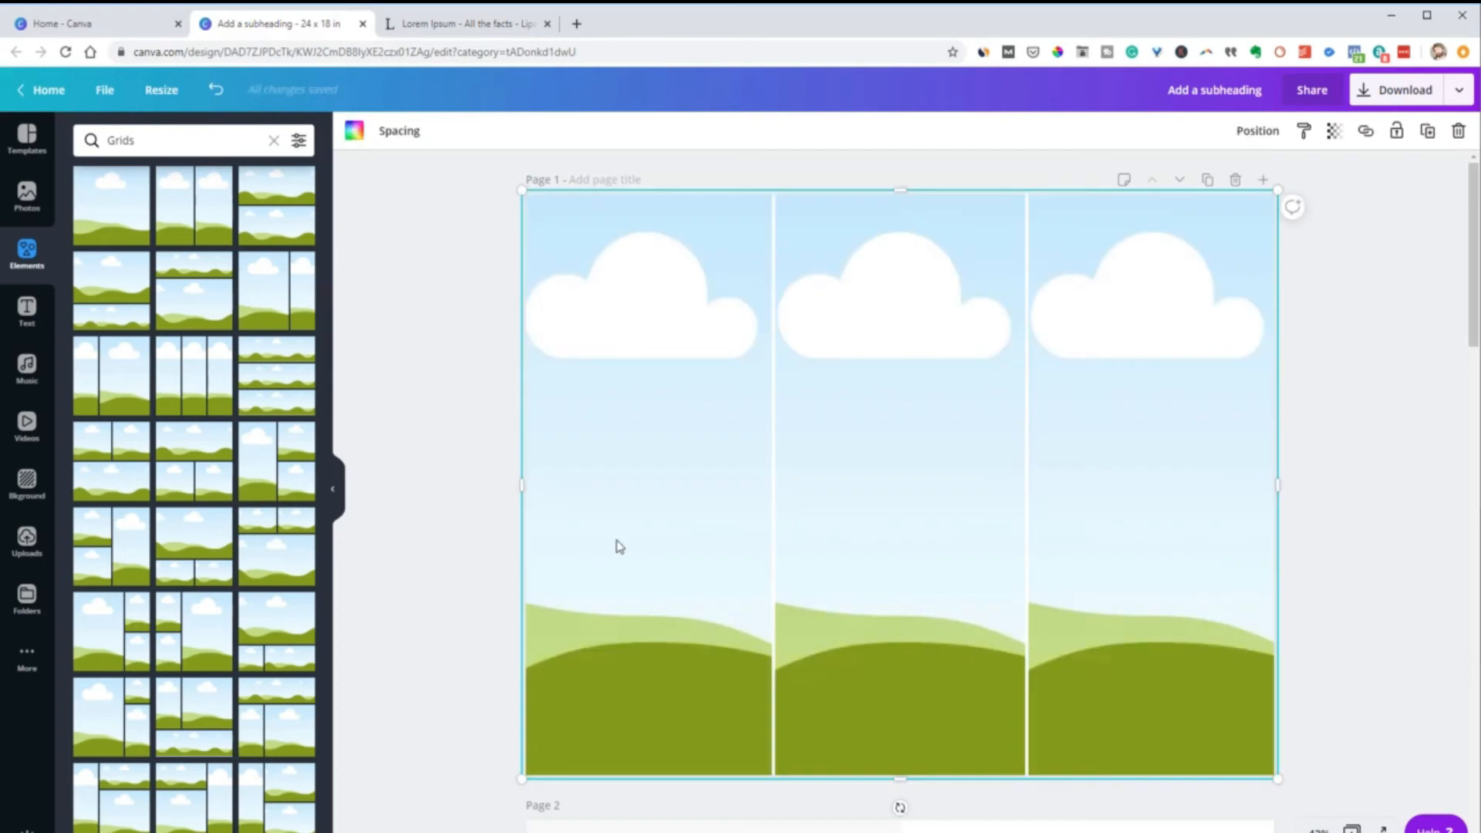
key("Delete")
left_click(279, 802)
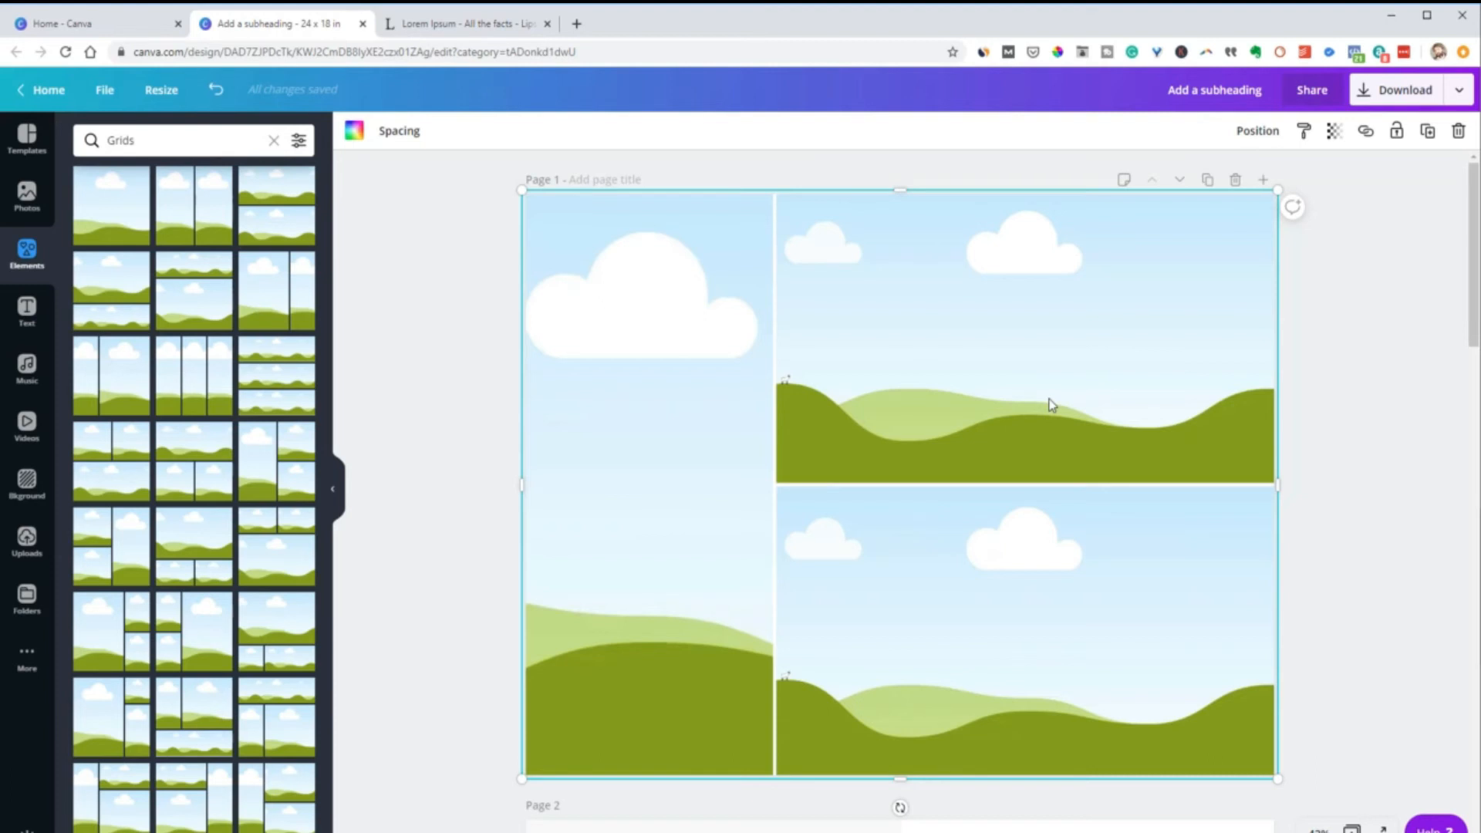
Fill the tall cell with the two-women photo, the upper cell with the coffee cup and the lower cell with the yellow-sweatshirt photo
left_click(27, 196)
left_click_drag(154, 320, 601, 385)
left_click_drag(135, 215, 891, 319)
left_click_drag(288, 224, 953, 567)
Enlarge the yellow-sweatshirt photo within its cell and shift it down to bring the woman's head into the crop
double_click(957, 575)
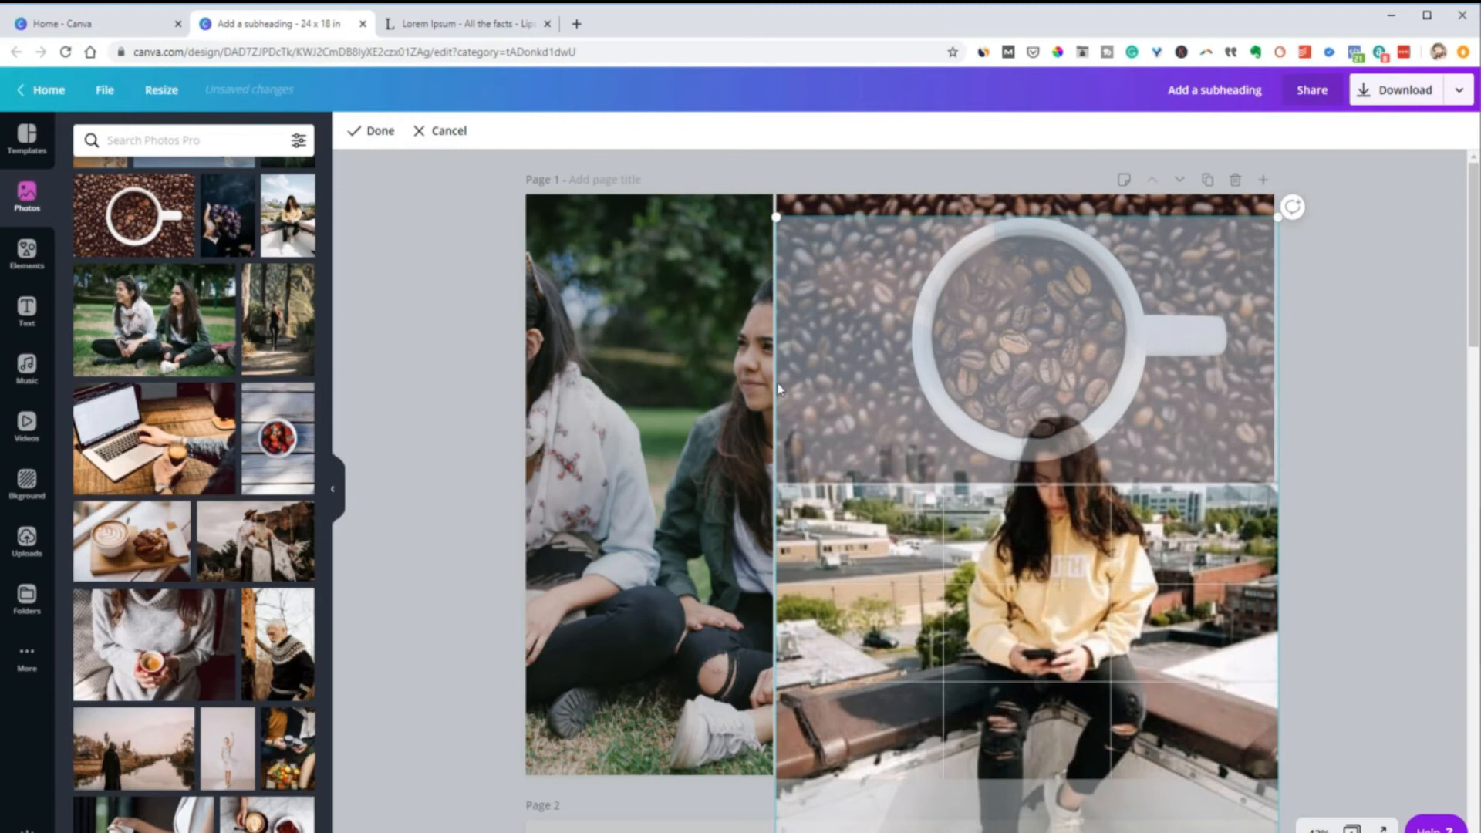
left_click_drag(776, 217, 731, 152)
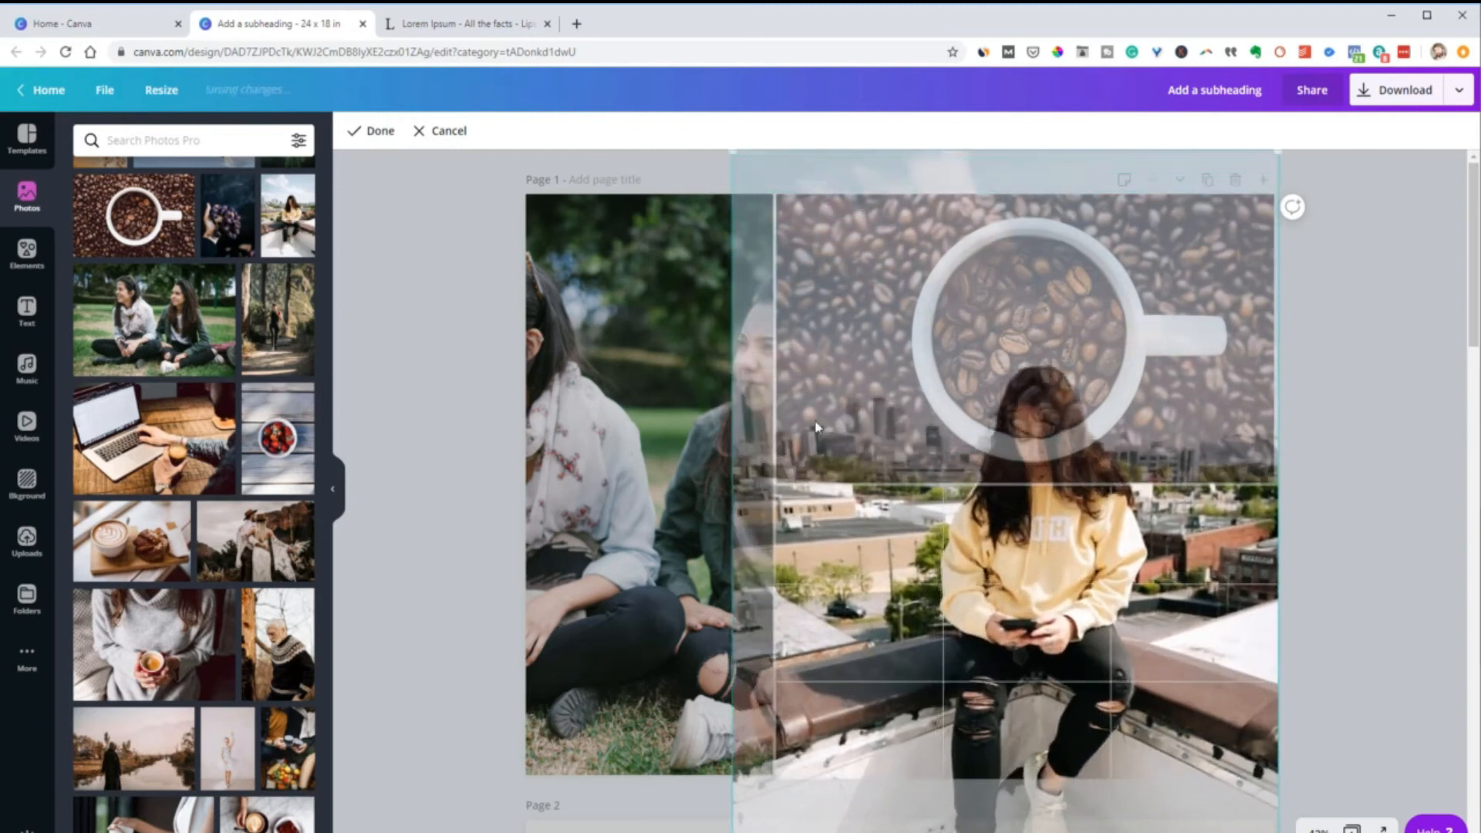
left_click_drag(951, 574, 933, 703)
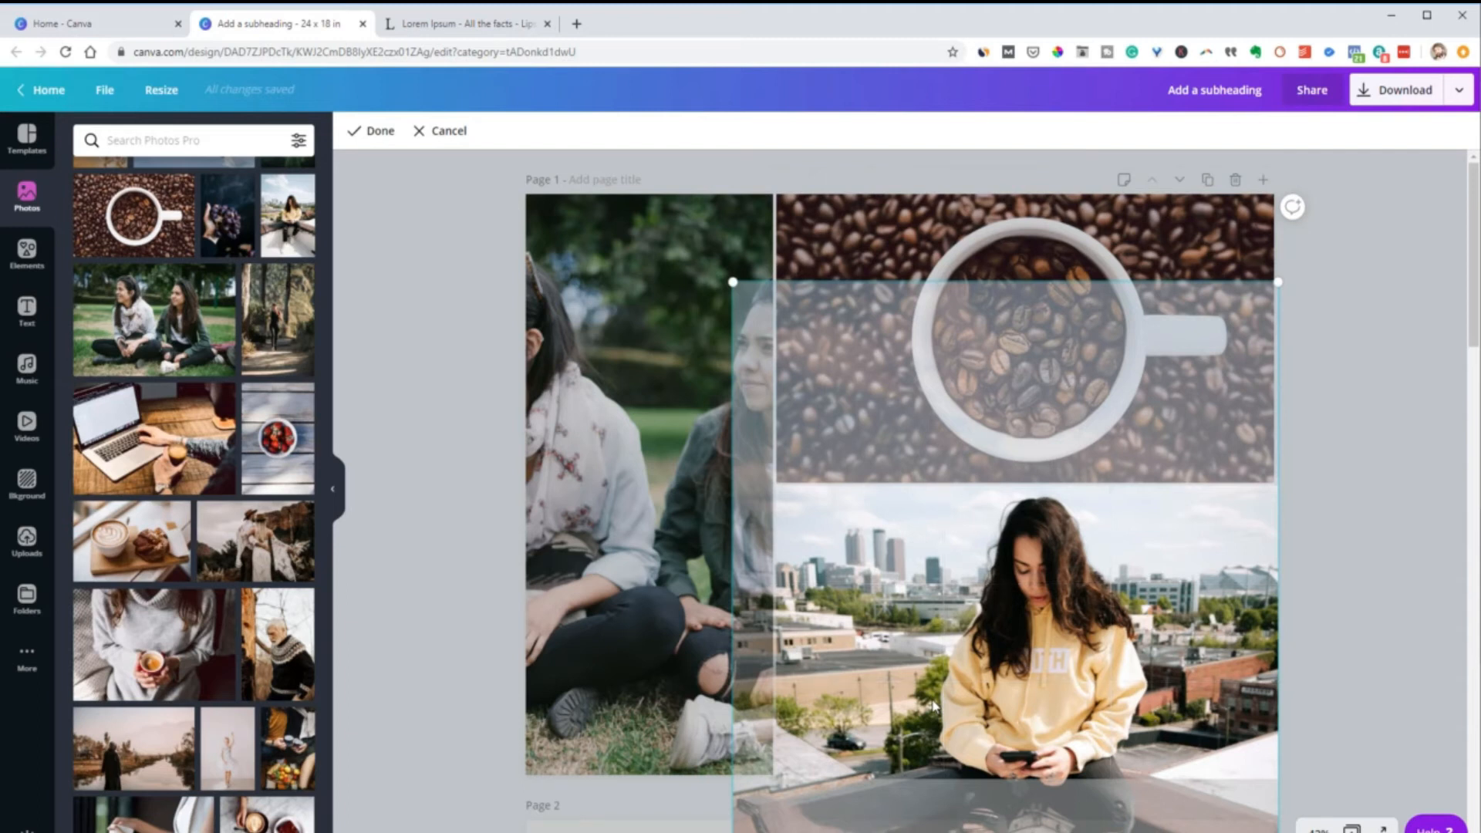
left_click(372, 130)
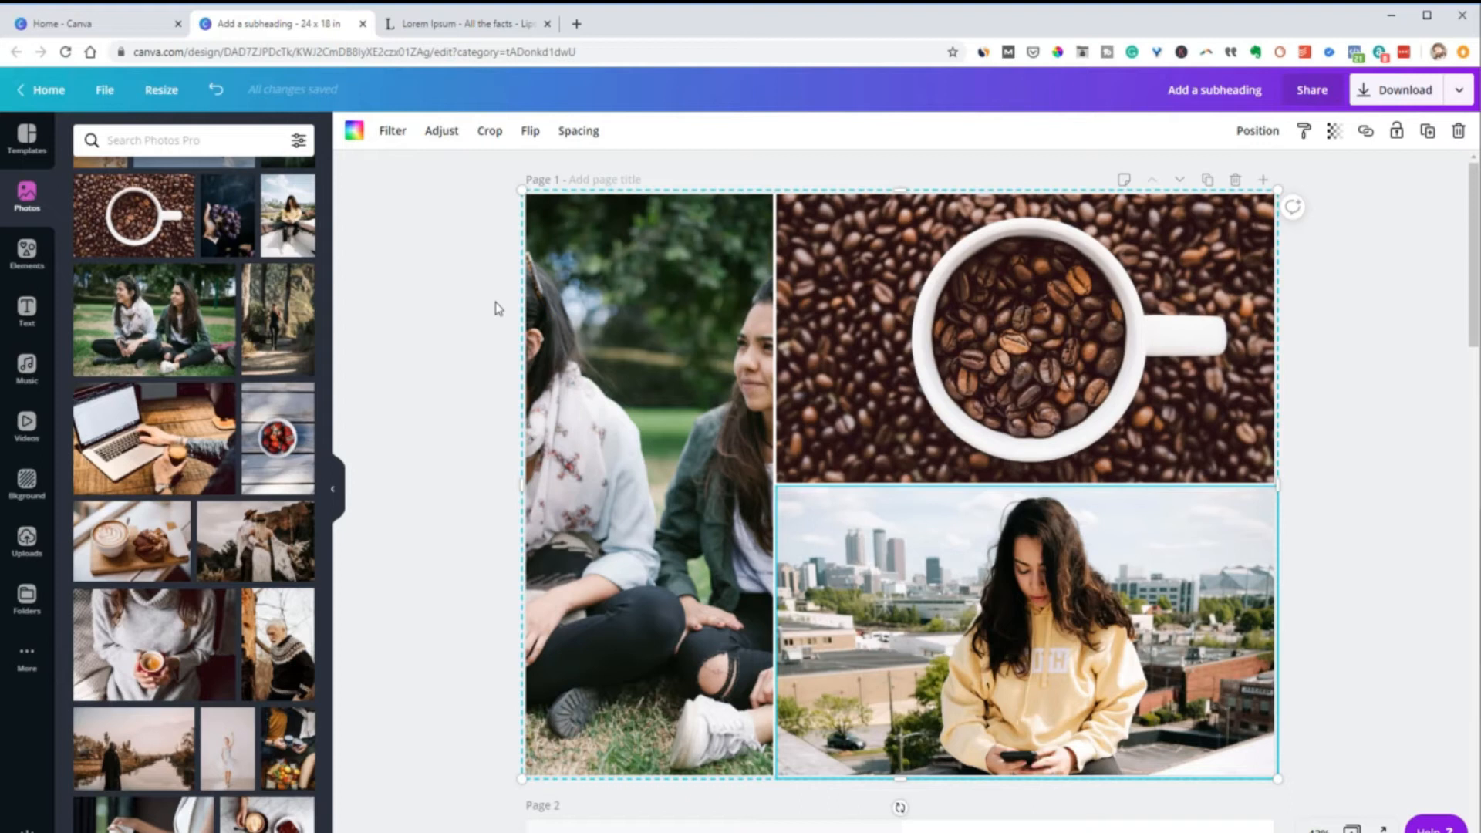
Remove the yellow-sweatshirt photo from the lower grid cell, keeping the grid in place
left_click_drag(437, 225, 987, 647)
left_click(949, 547)
key("Delete")
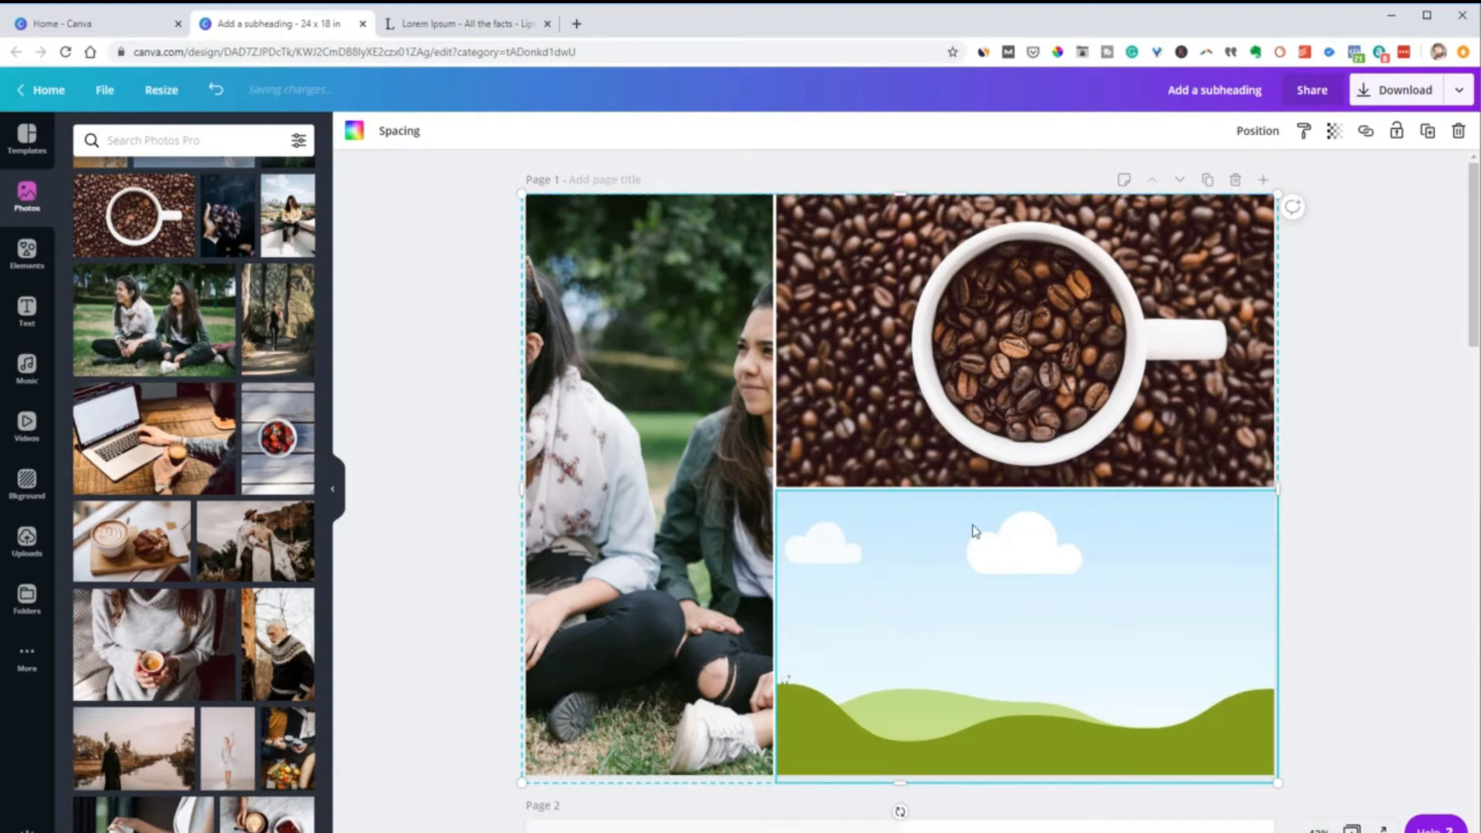
Delete the entire grid from page 1 and return to the Grids collection
left_click(723, 493)
left_click(435, 284)
left_click(611, 423)
left_click(619, 372)
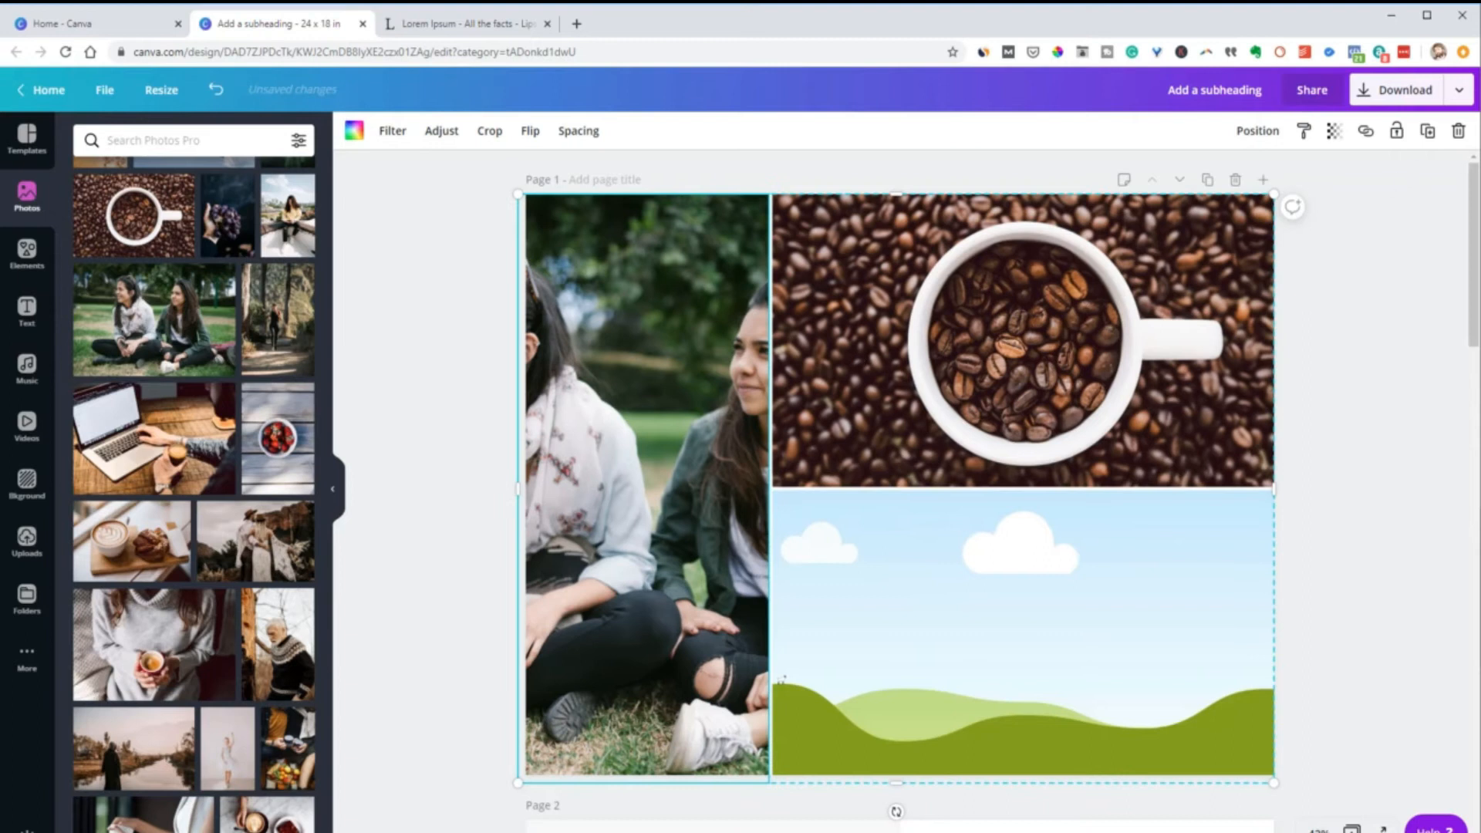
left_click(1457, 130)
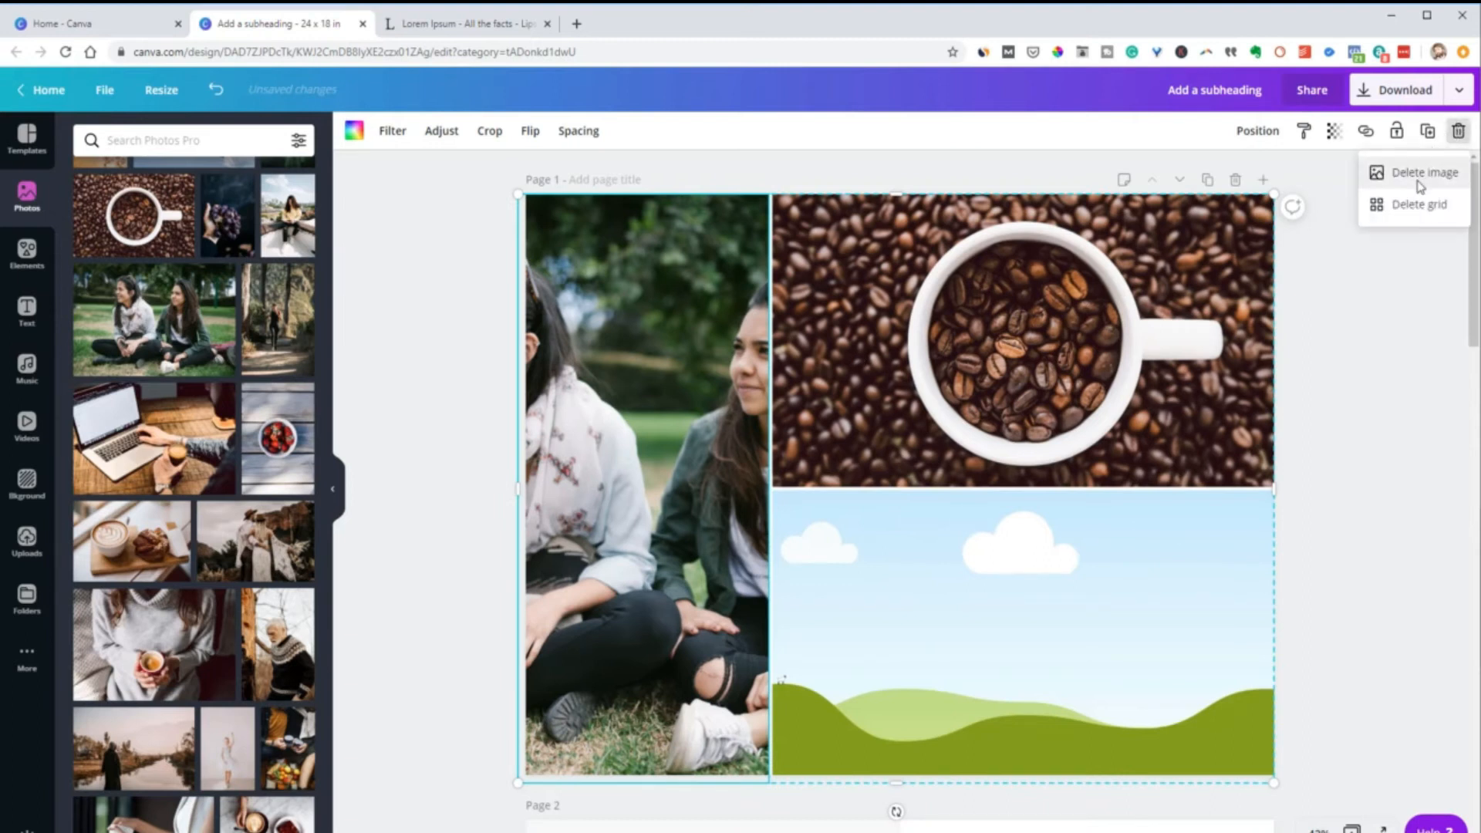
left_click(1413, 205)
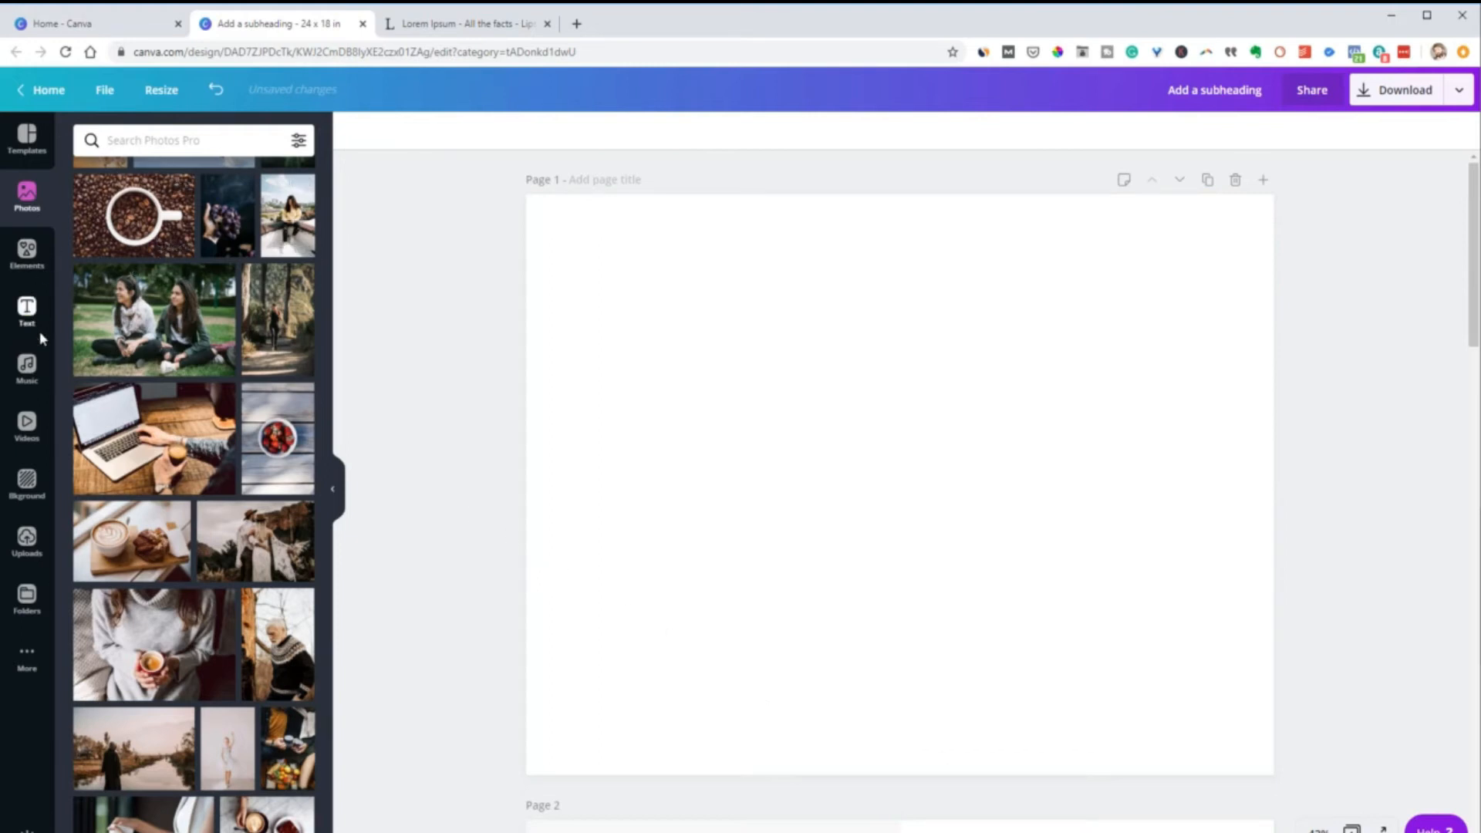
left_click(27, 251)
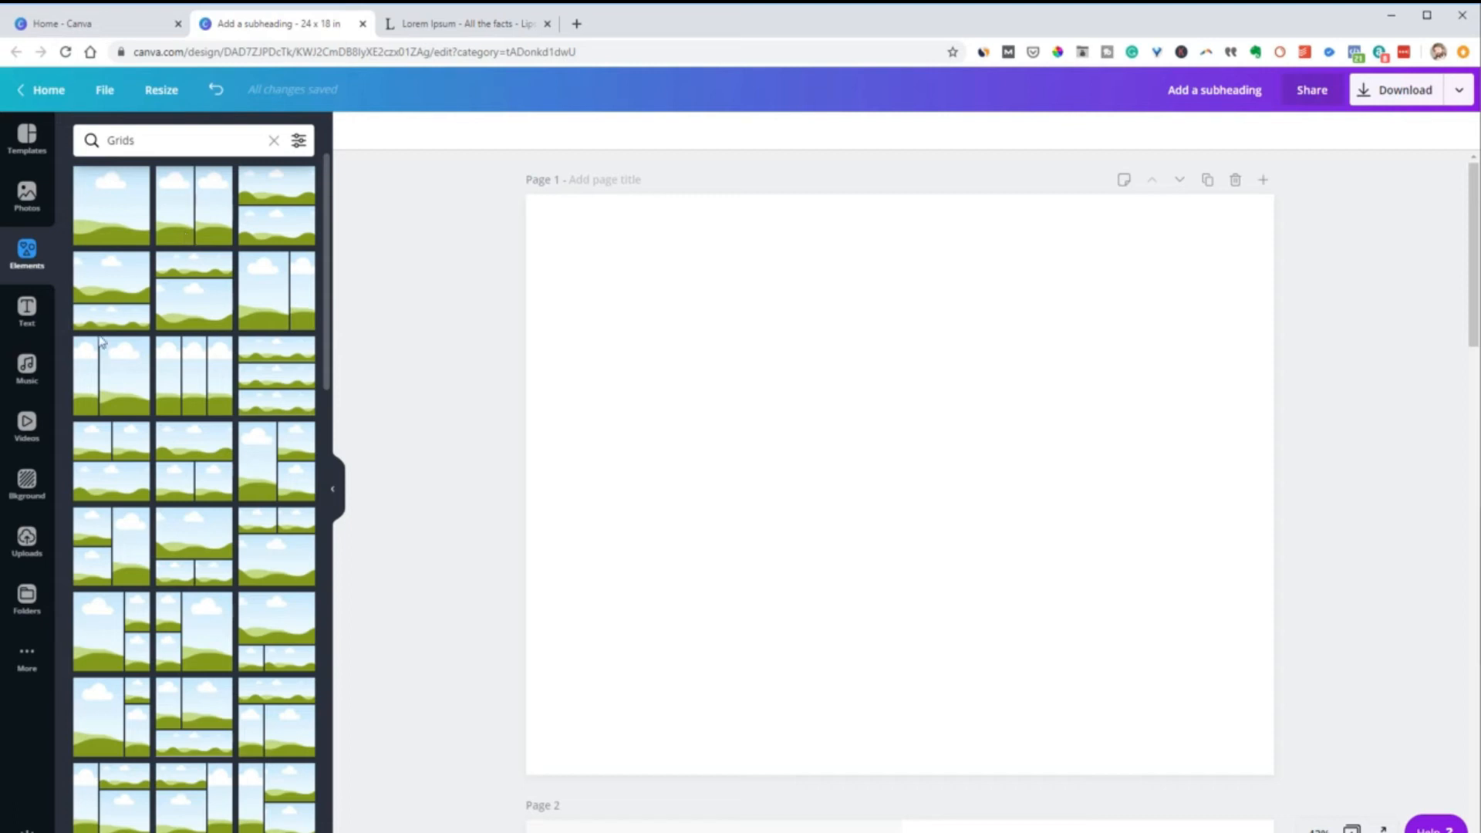
scroll(216, 463, "down", 5)
scroll(223, 609, "down", 2)
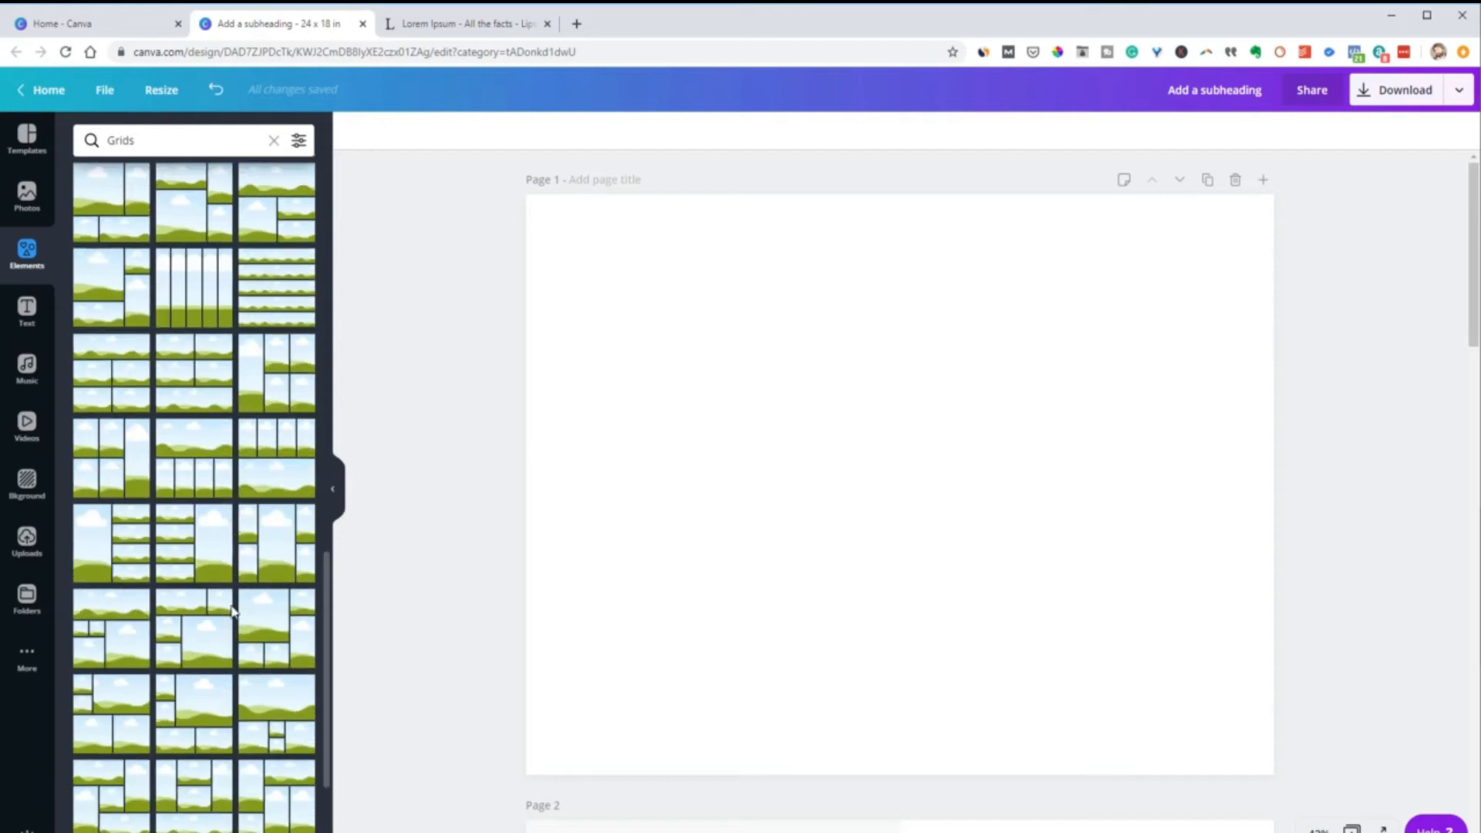
scroll(190, 557, "up", 10)
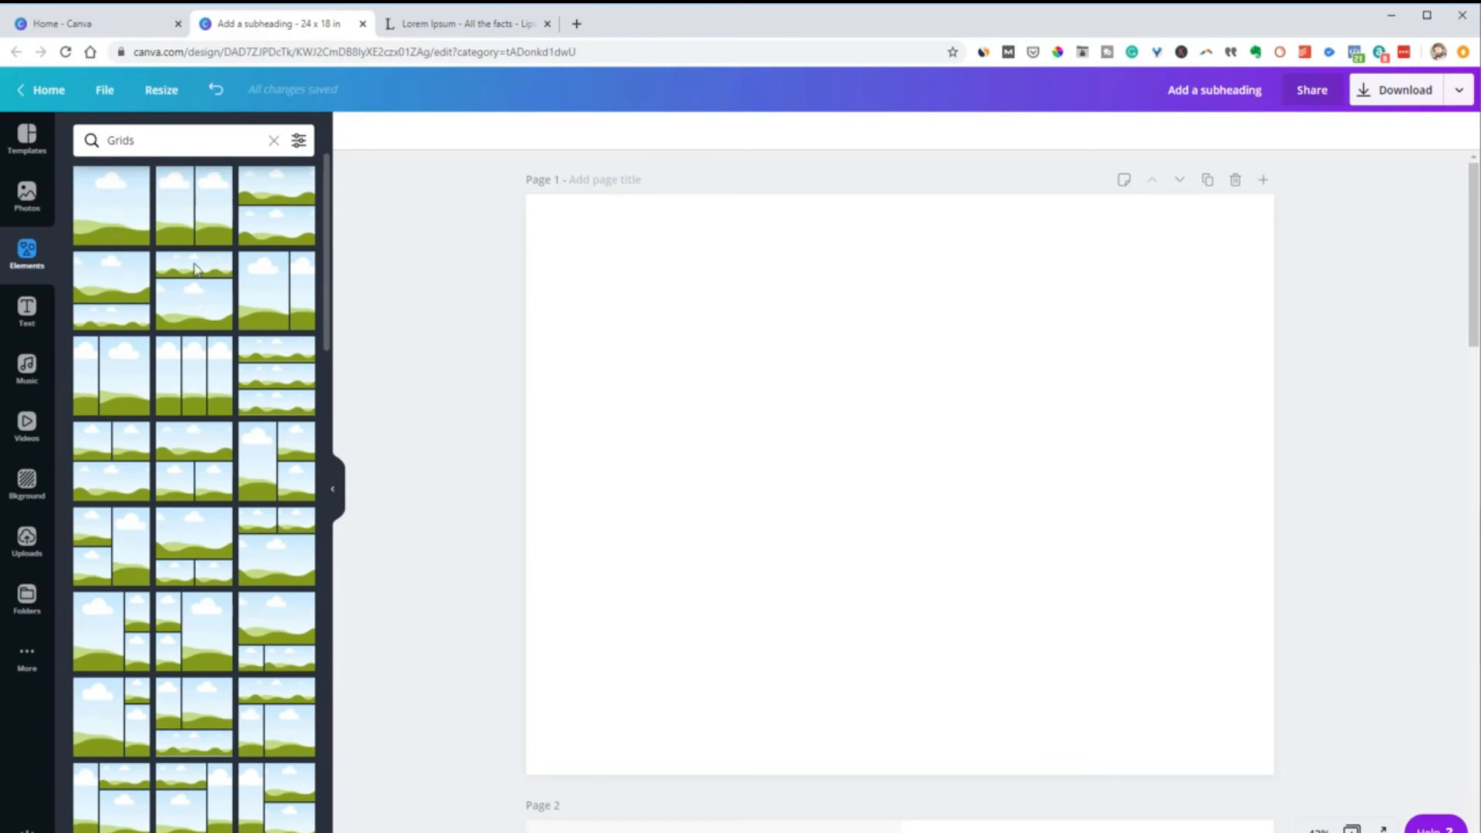
left_click(191, 216)
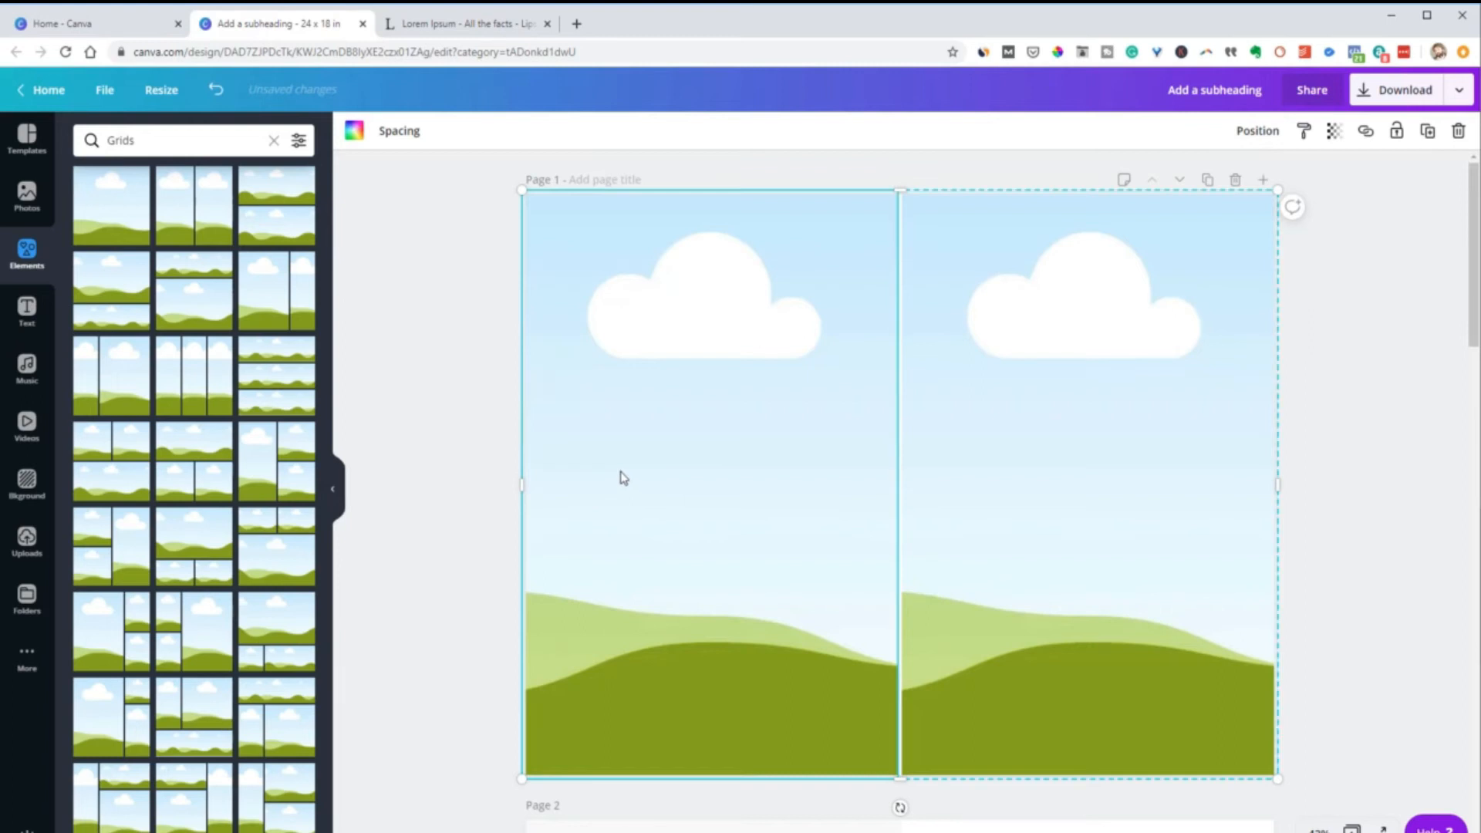
key("Delete")
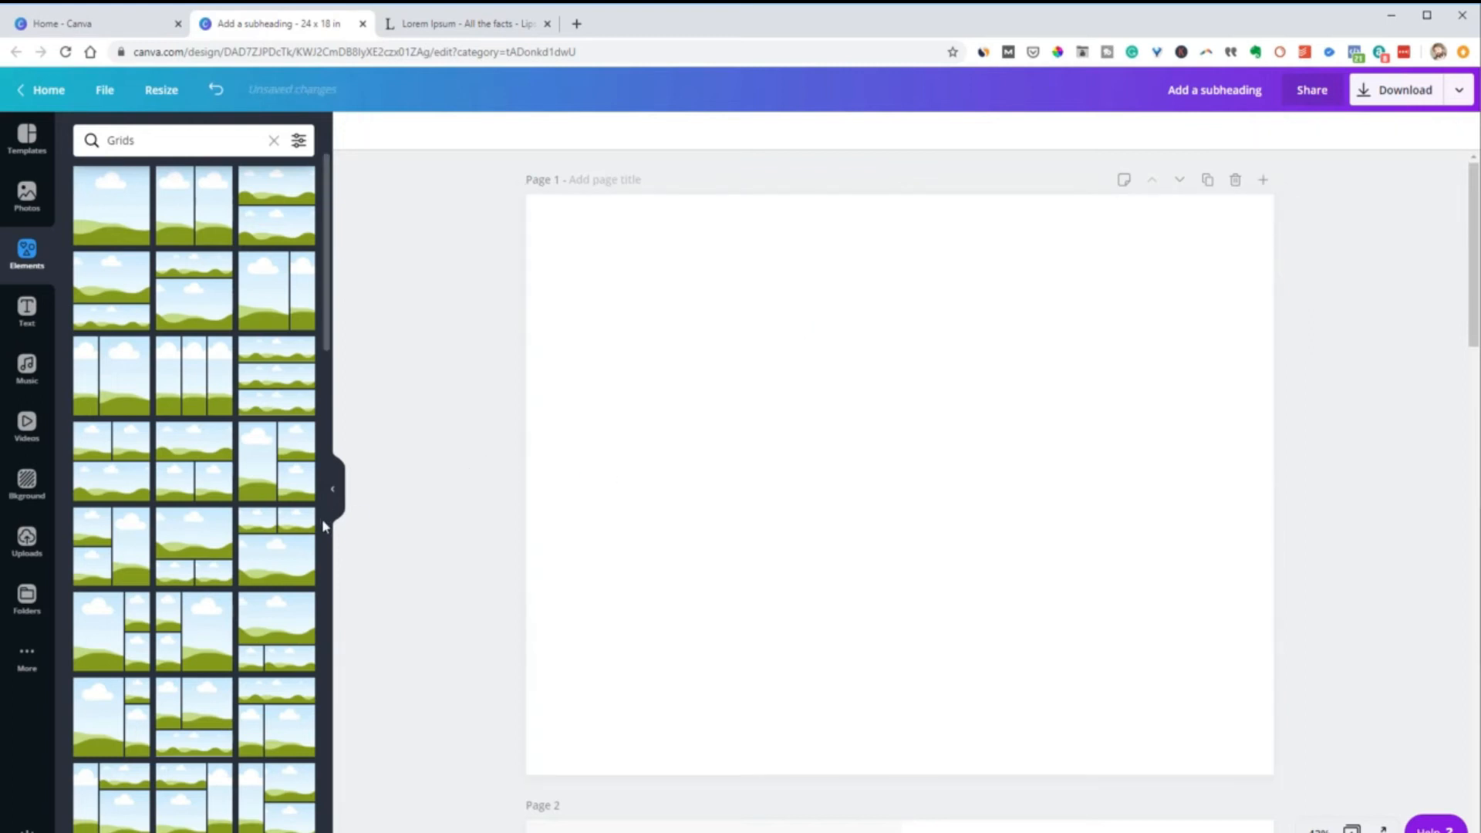
scroll(313, 527, "down", 10)
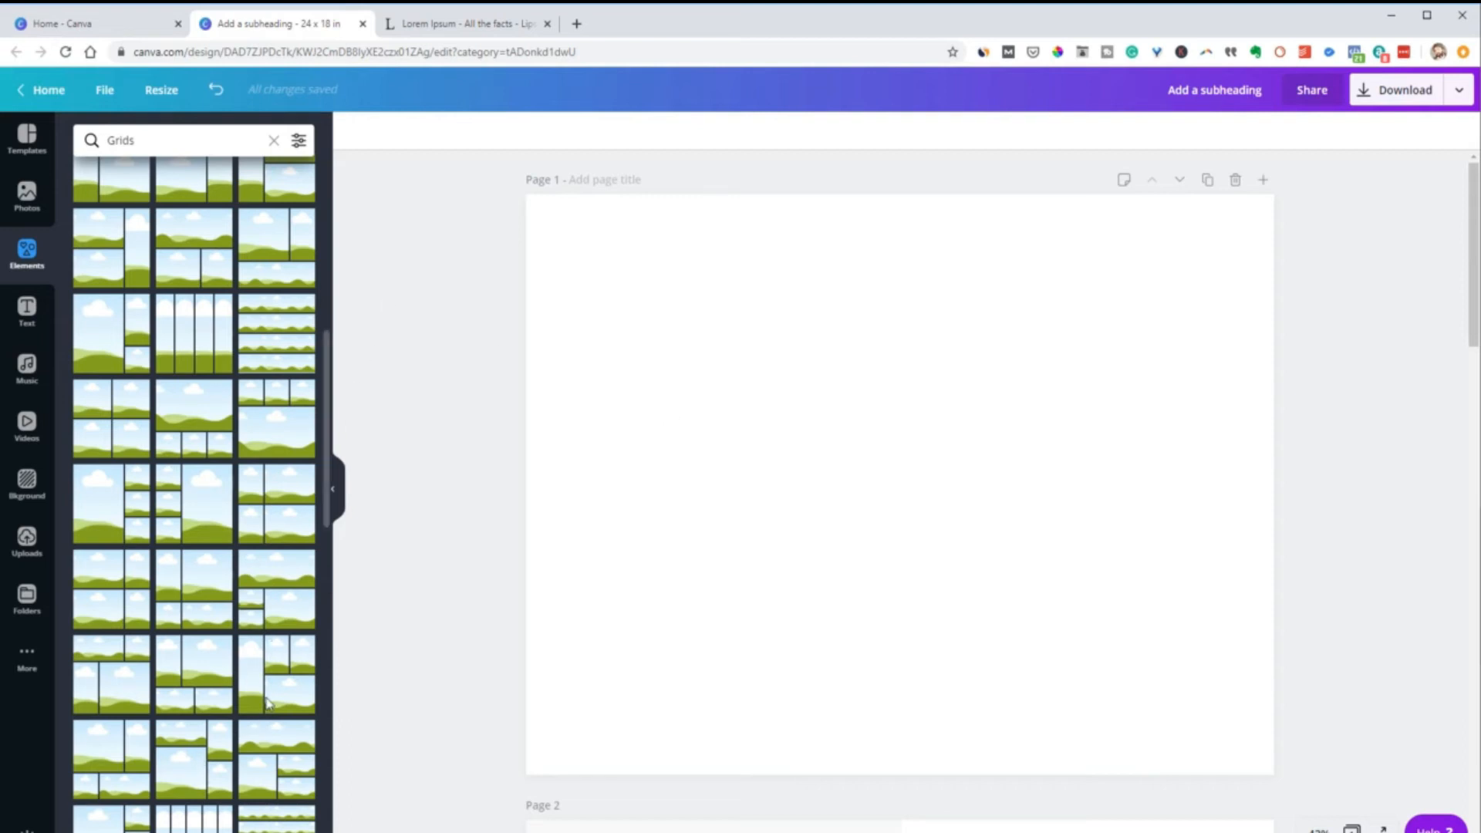
scroll(268, 703, "up", 5)
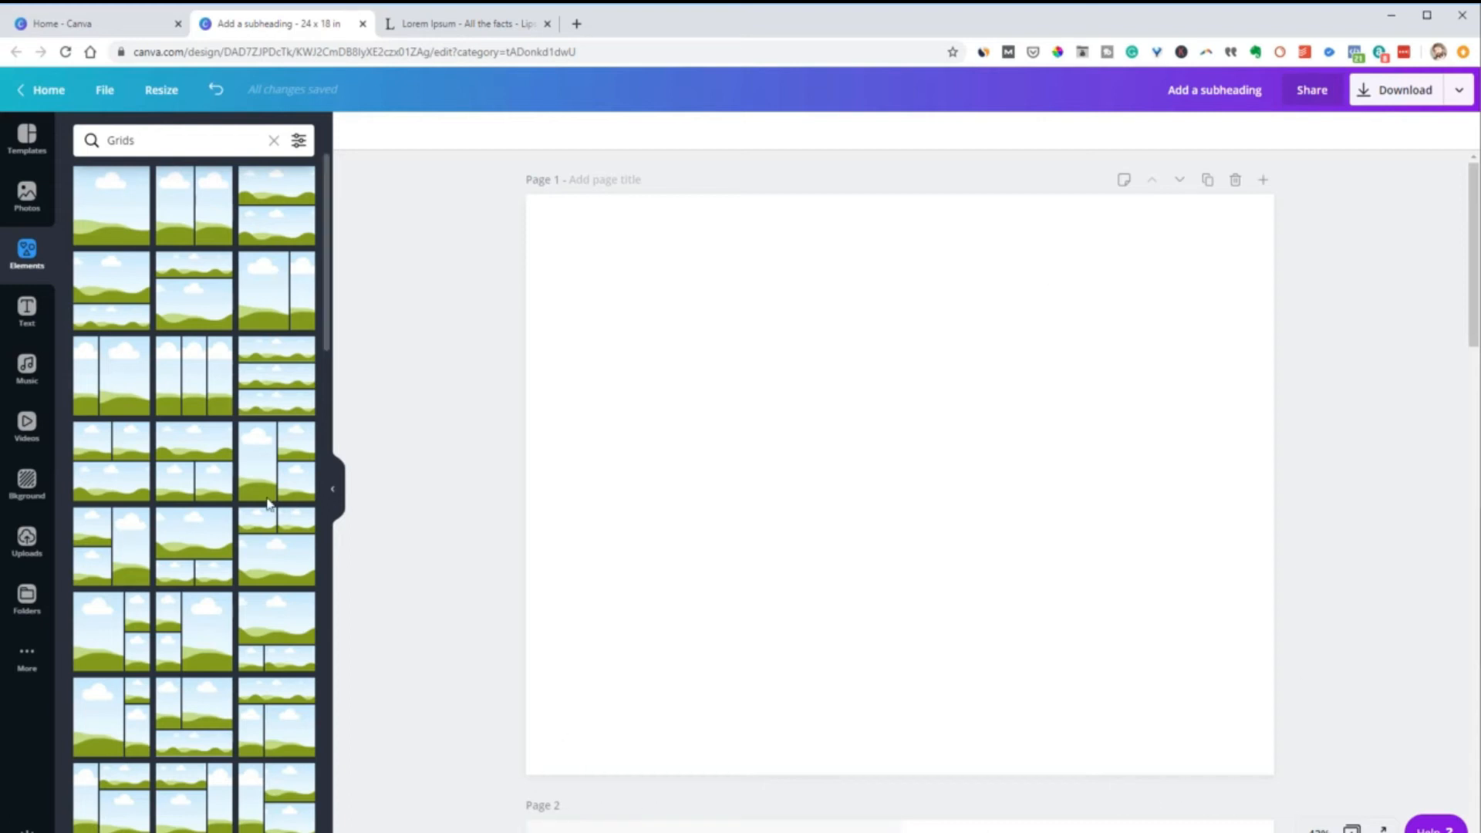
Place the two-column grid on page 1 and fit it exactly to the page edges
scroll(241, 631, "down", 4)
scroll(240, 631, "down", 3)
left_click(176, 229)
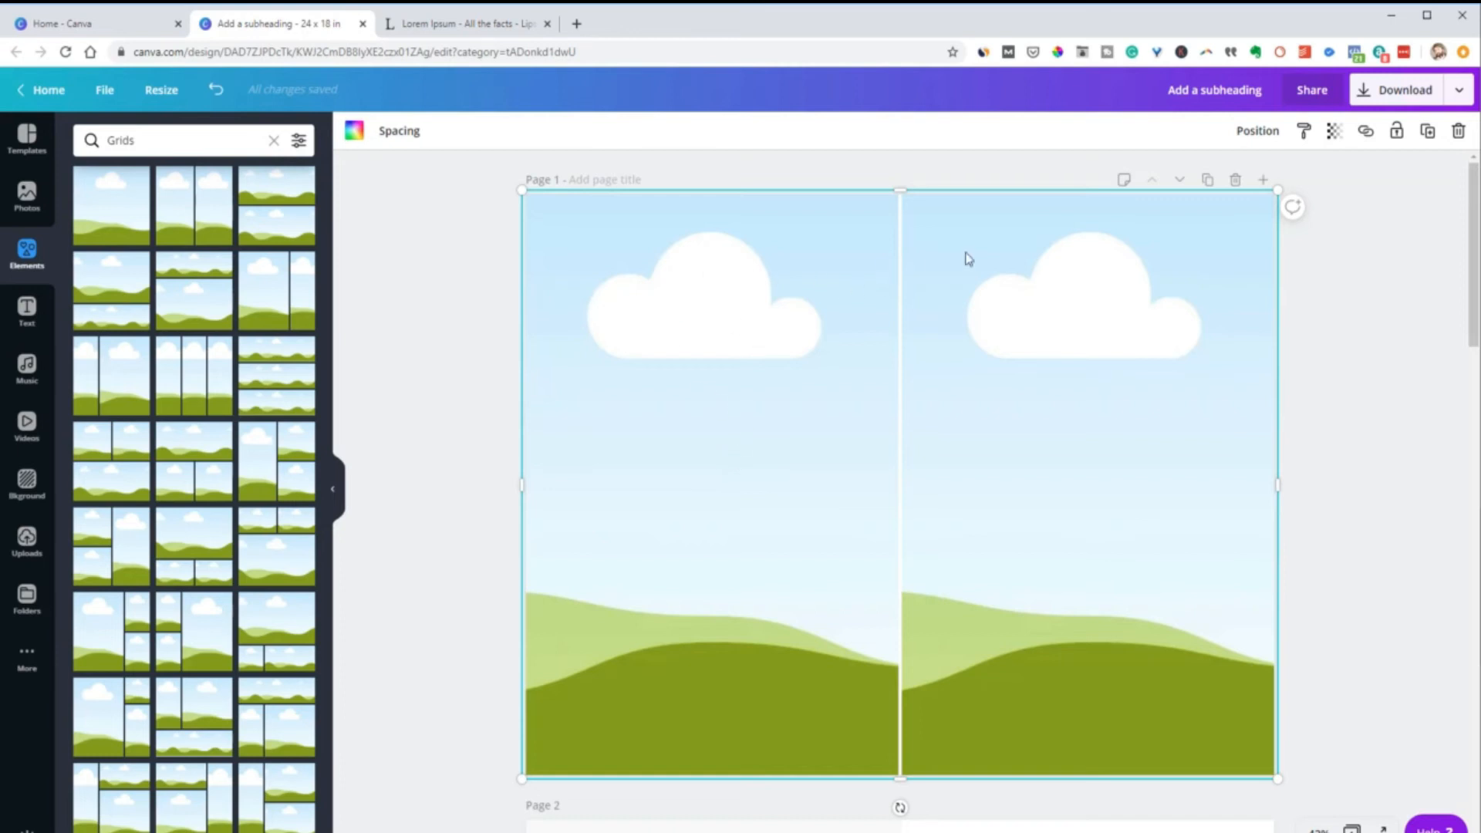
mouse_move(691, 390)
left_mouse_down()
mouse_move(755, 424)
mouse_move(698, 398)
left_mouse_up()
left_click_drag(1279, 790, 1271, 780)
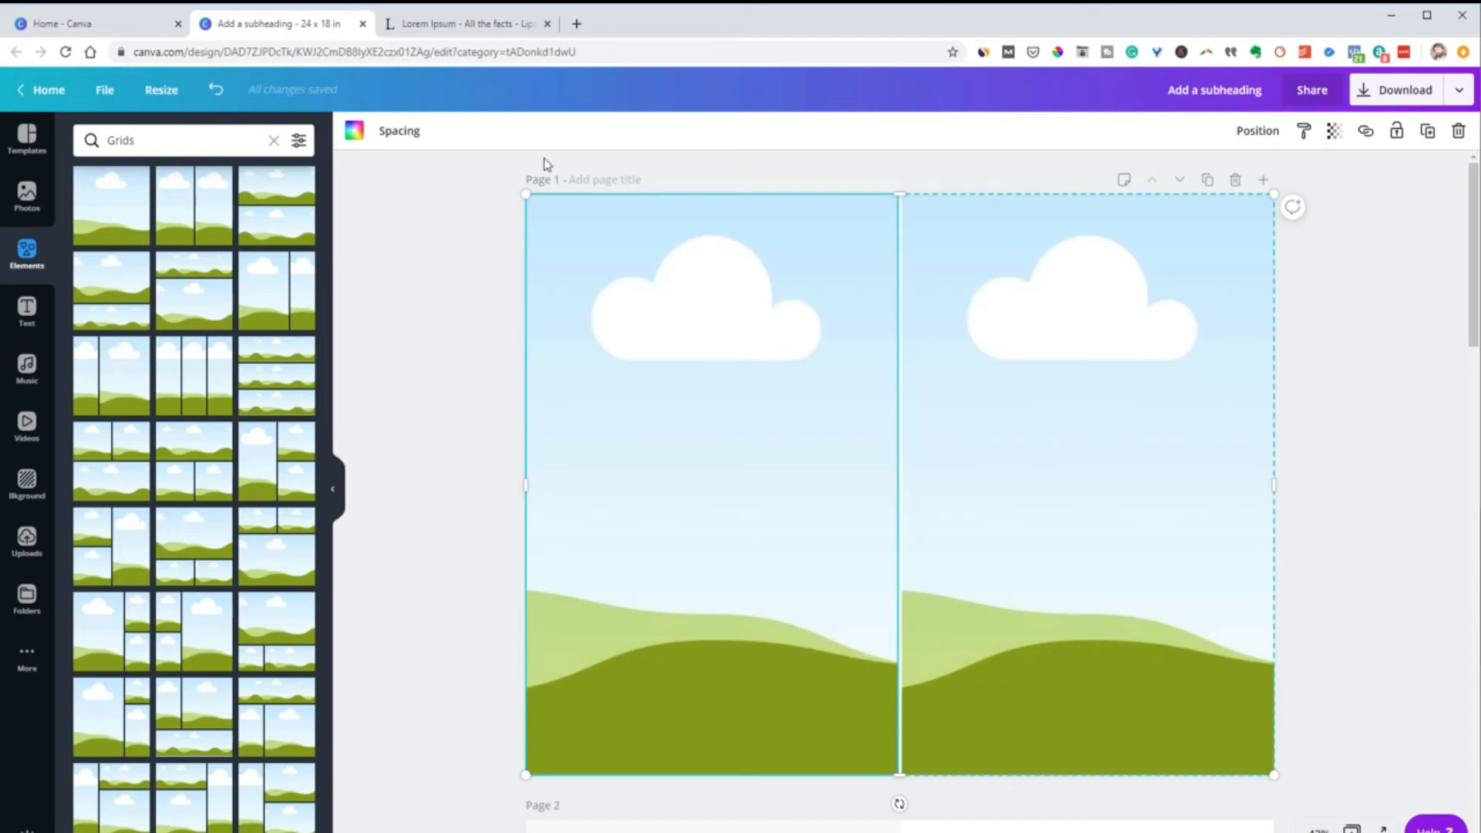
Try a grid spacing of 66 between the two columns, then set the spacing to 0
left_click(408, 133)
left_click_drag(479, 173, 533, 174)
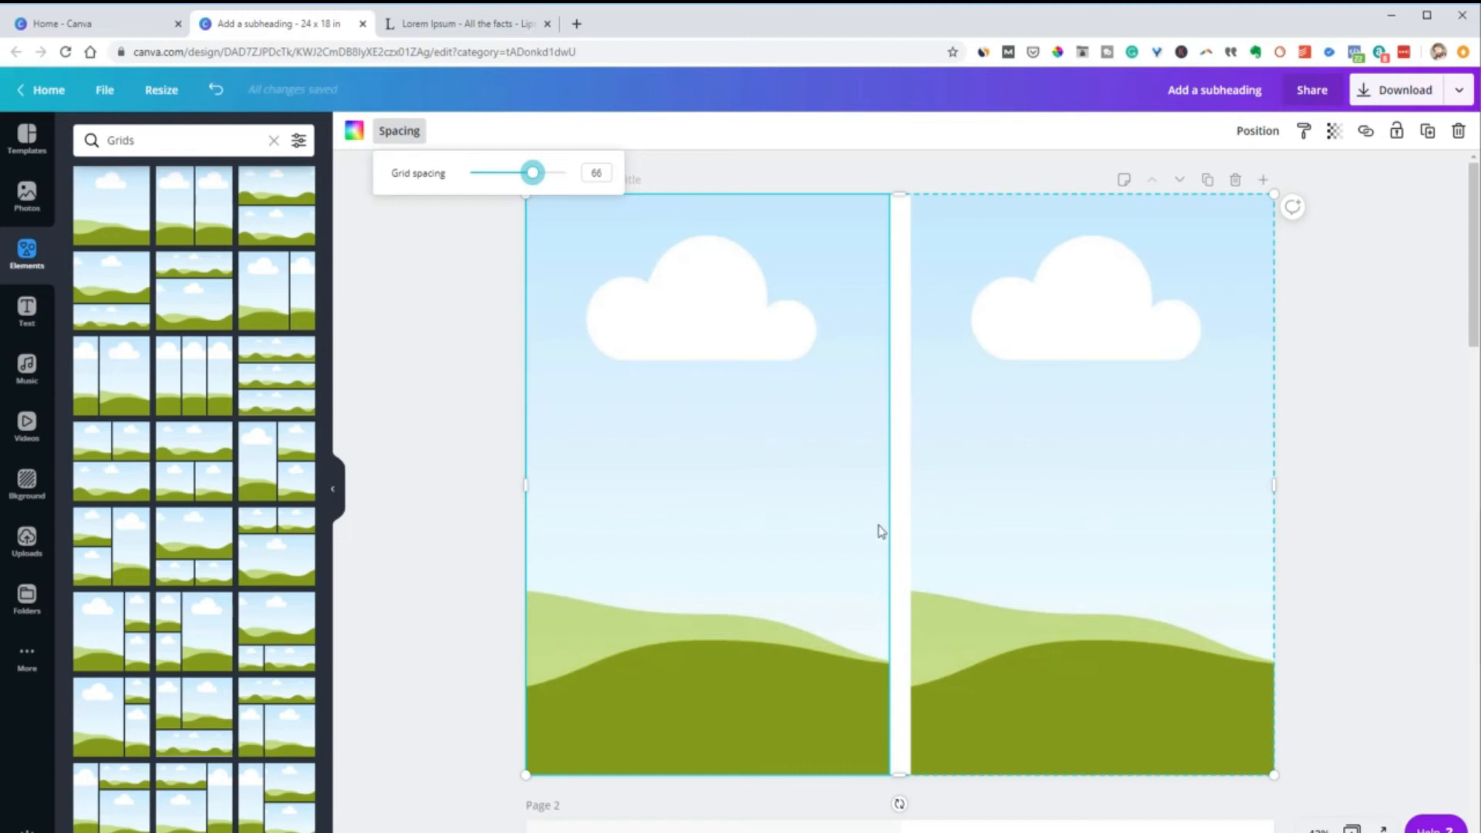
left_click_drag(534, 174, 393, 185)
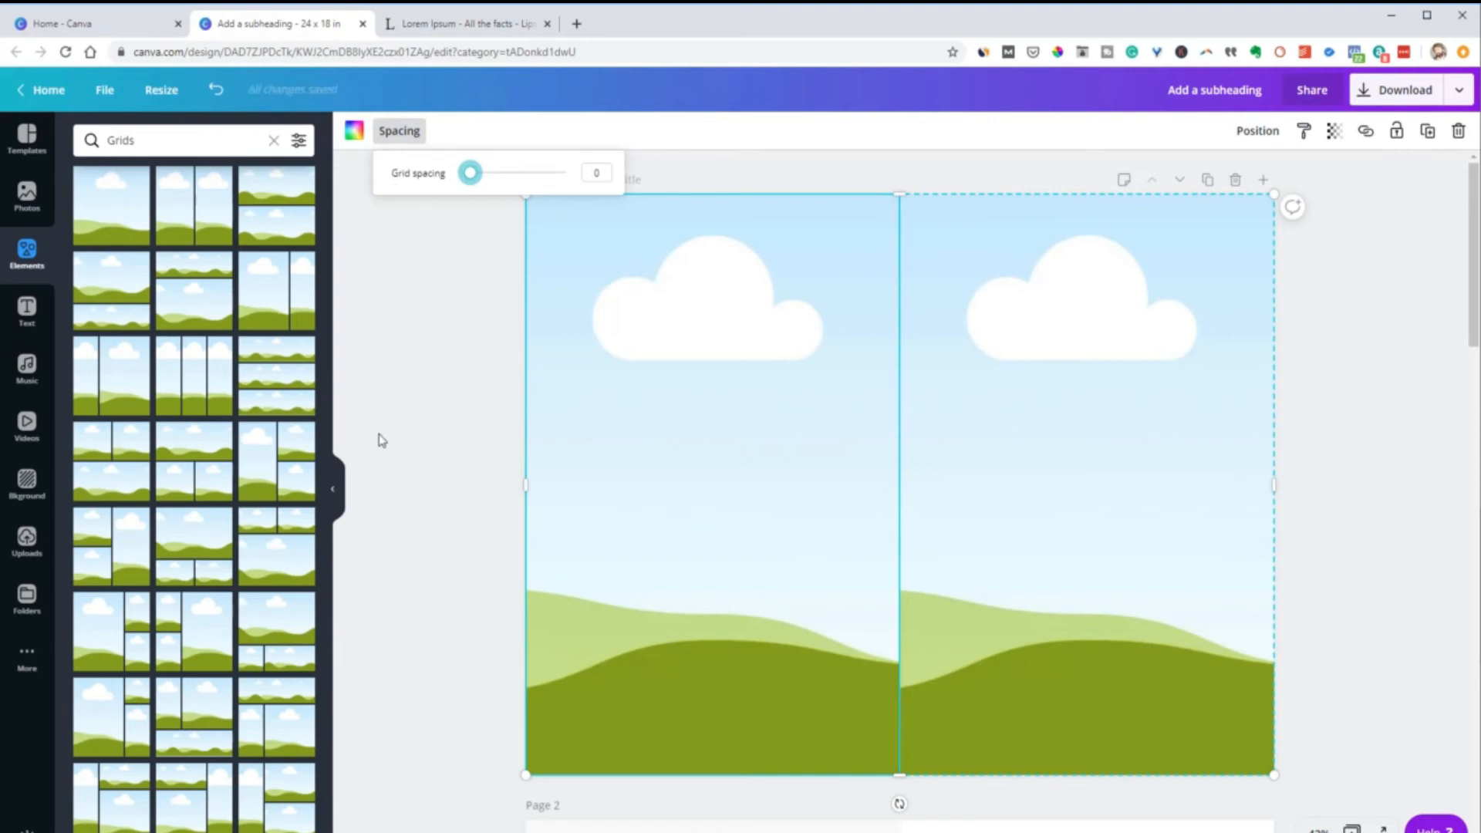
left_click(424, 430)
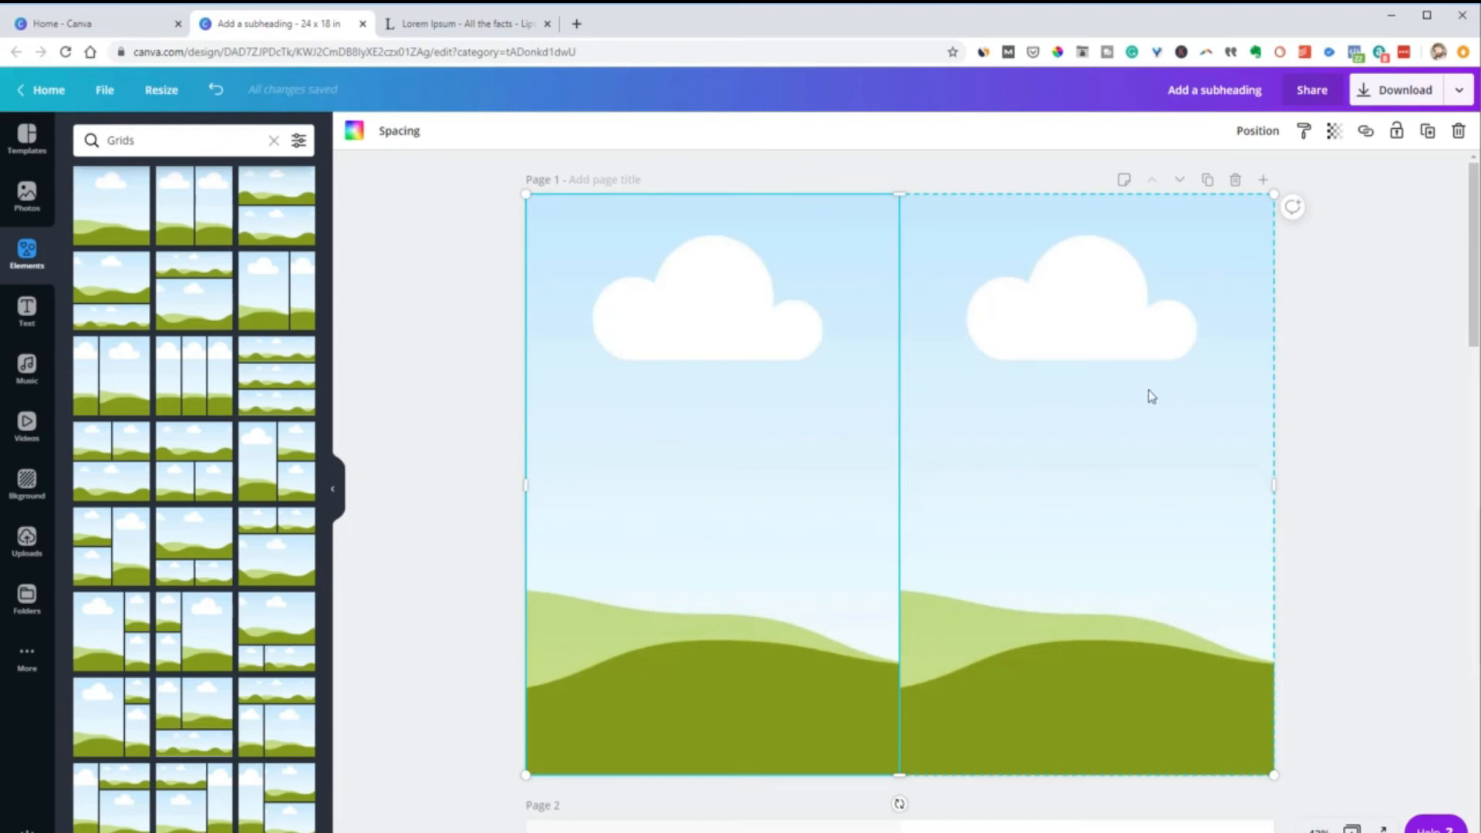
Fill the grid's left cell with white and its right cell with the light grey from the photo colors
left_click(357, 133)
left_click(89, 289)
left_click(1031, 431)
left_click(355, 135)
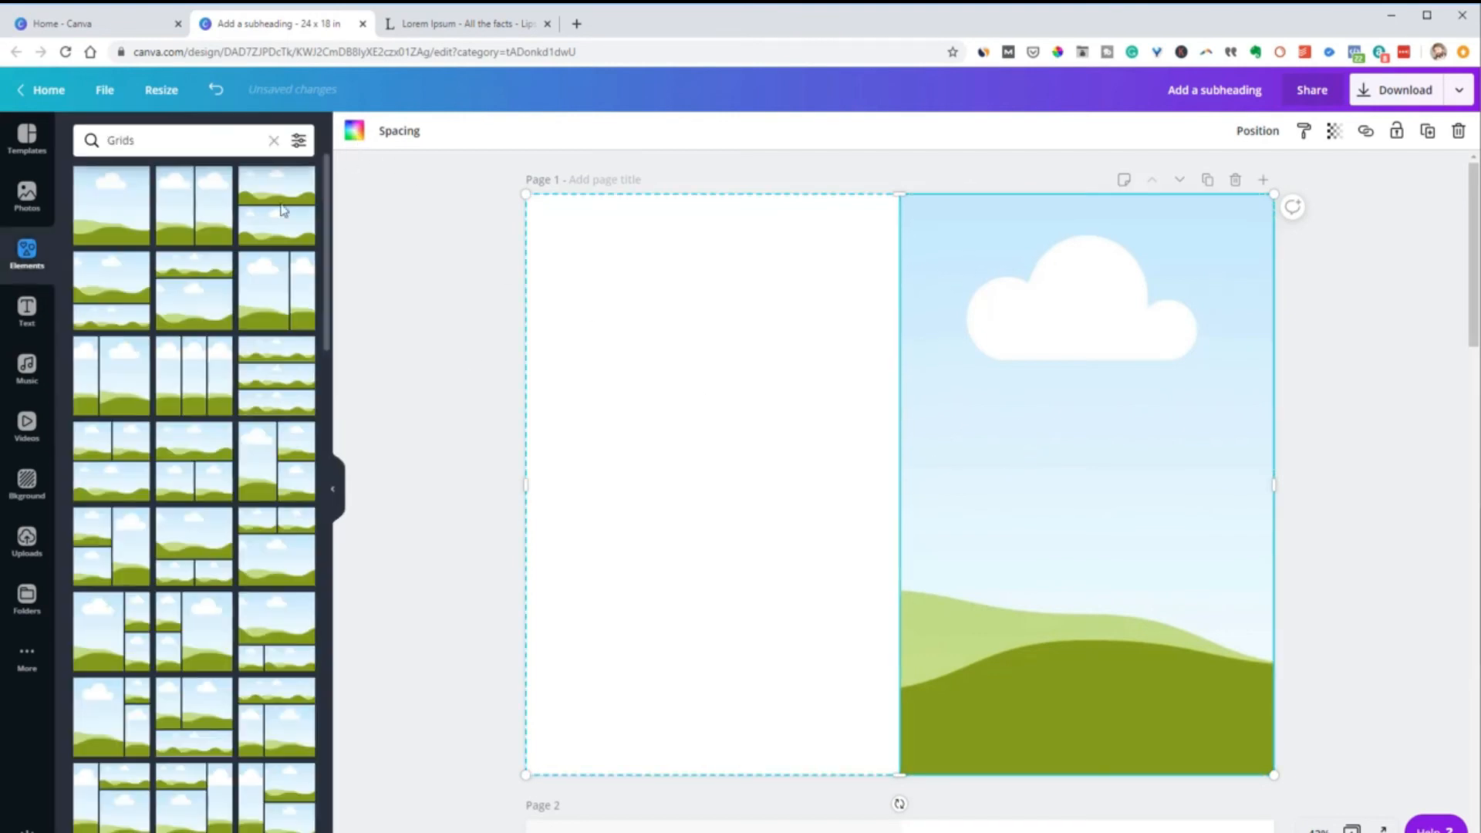
left_click(356, 134)
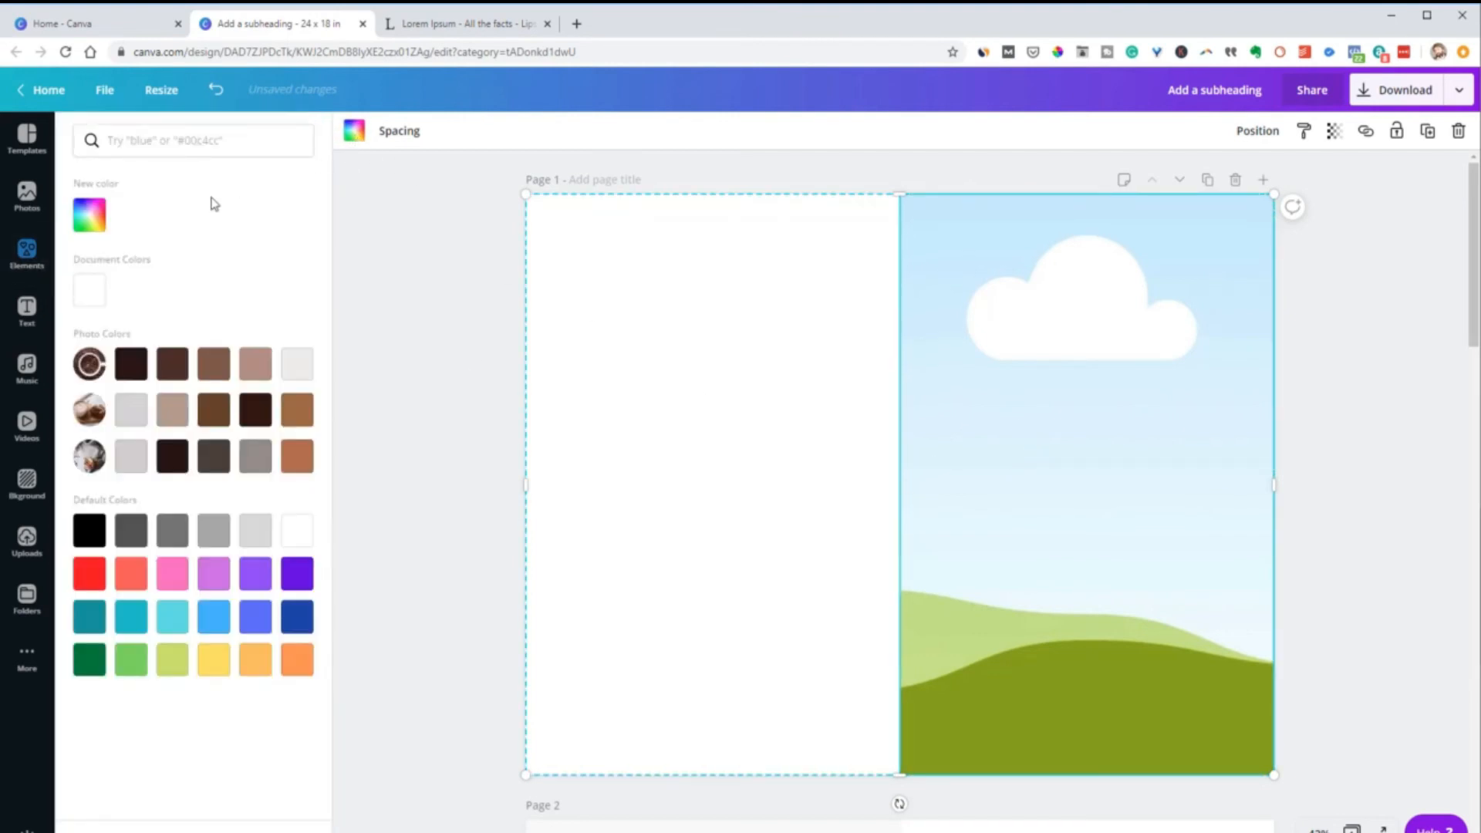
left_click(135, 410)
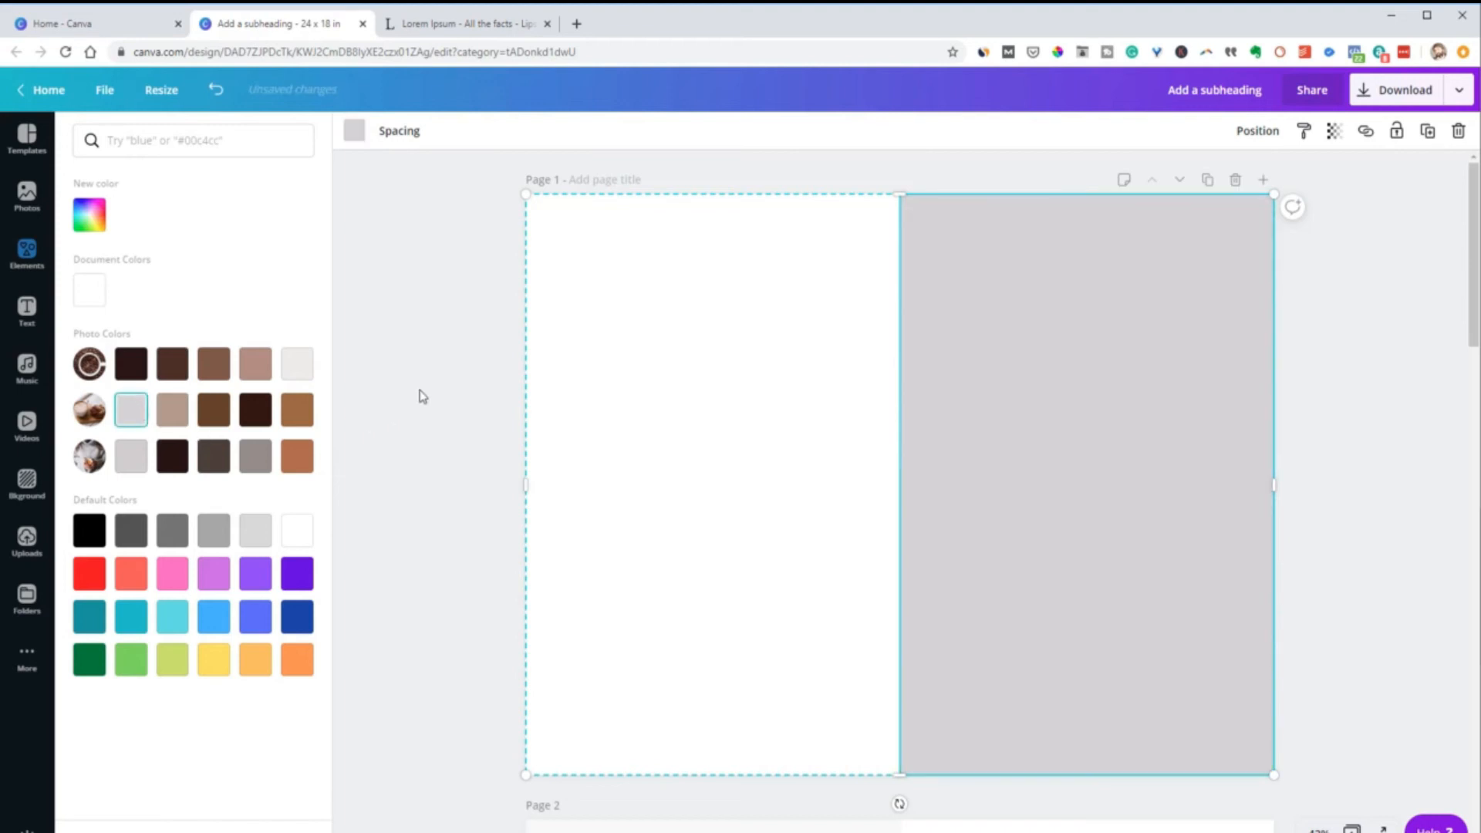
left_click(1139, 418)
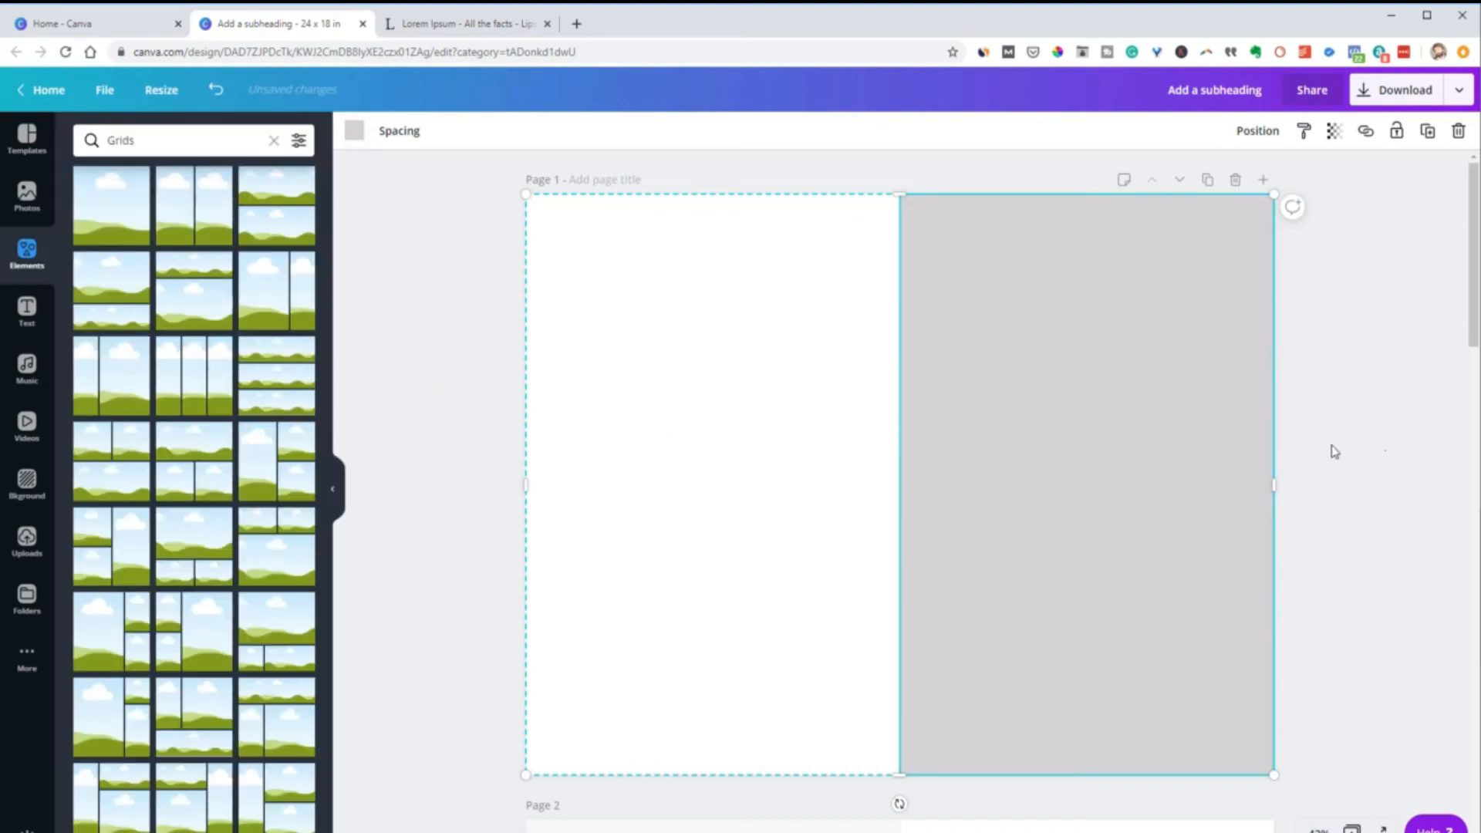
Set the two-column grid's transparency to 62 and deselect it
left_click(1334, 131)
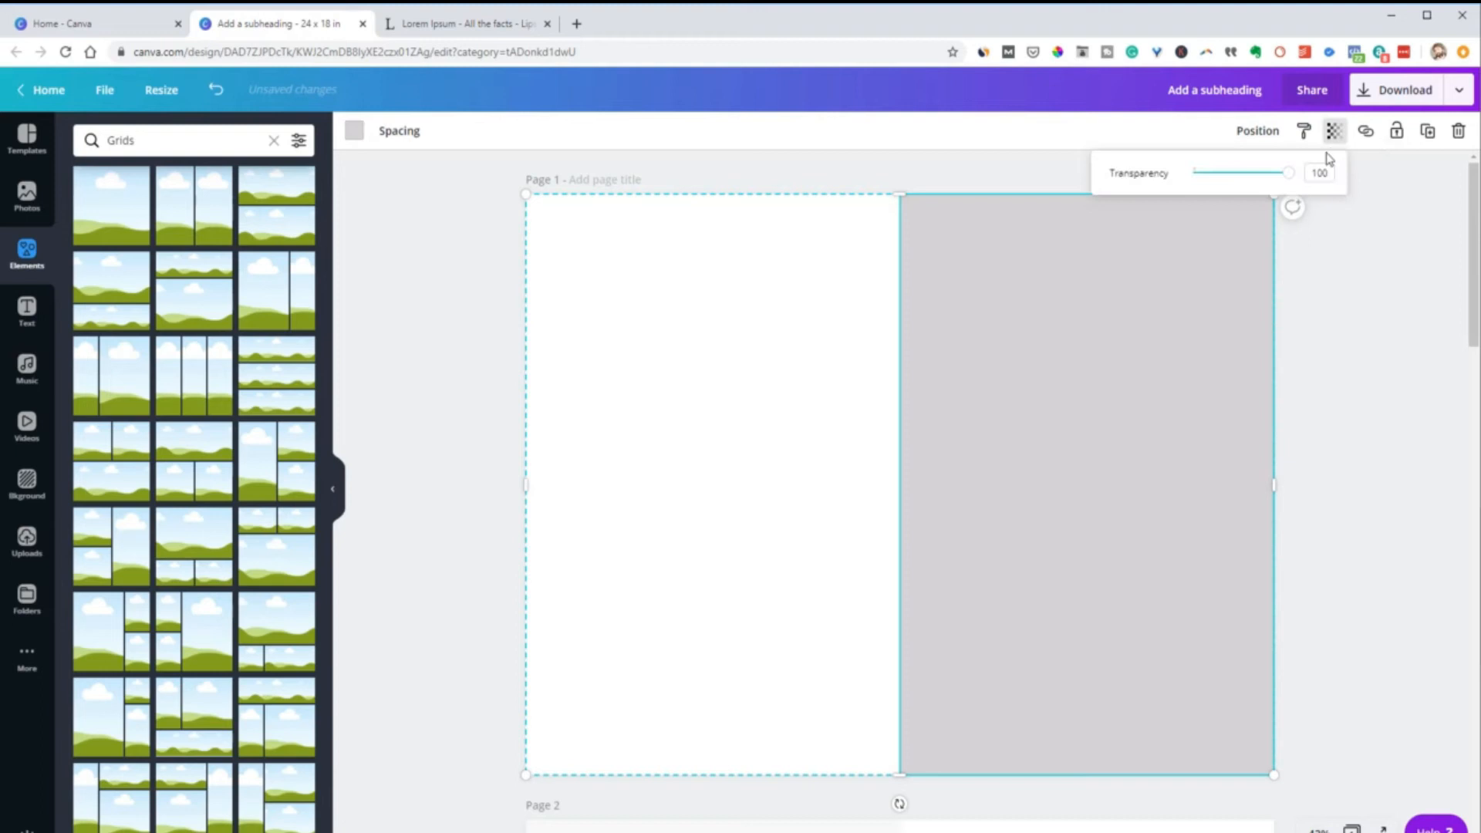
left_click_drag(1288, 172, 1256, 175)
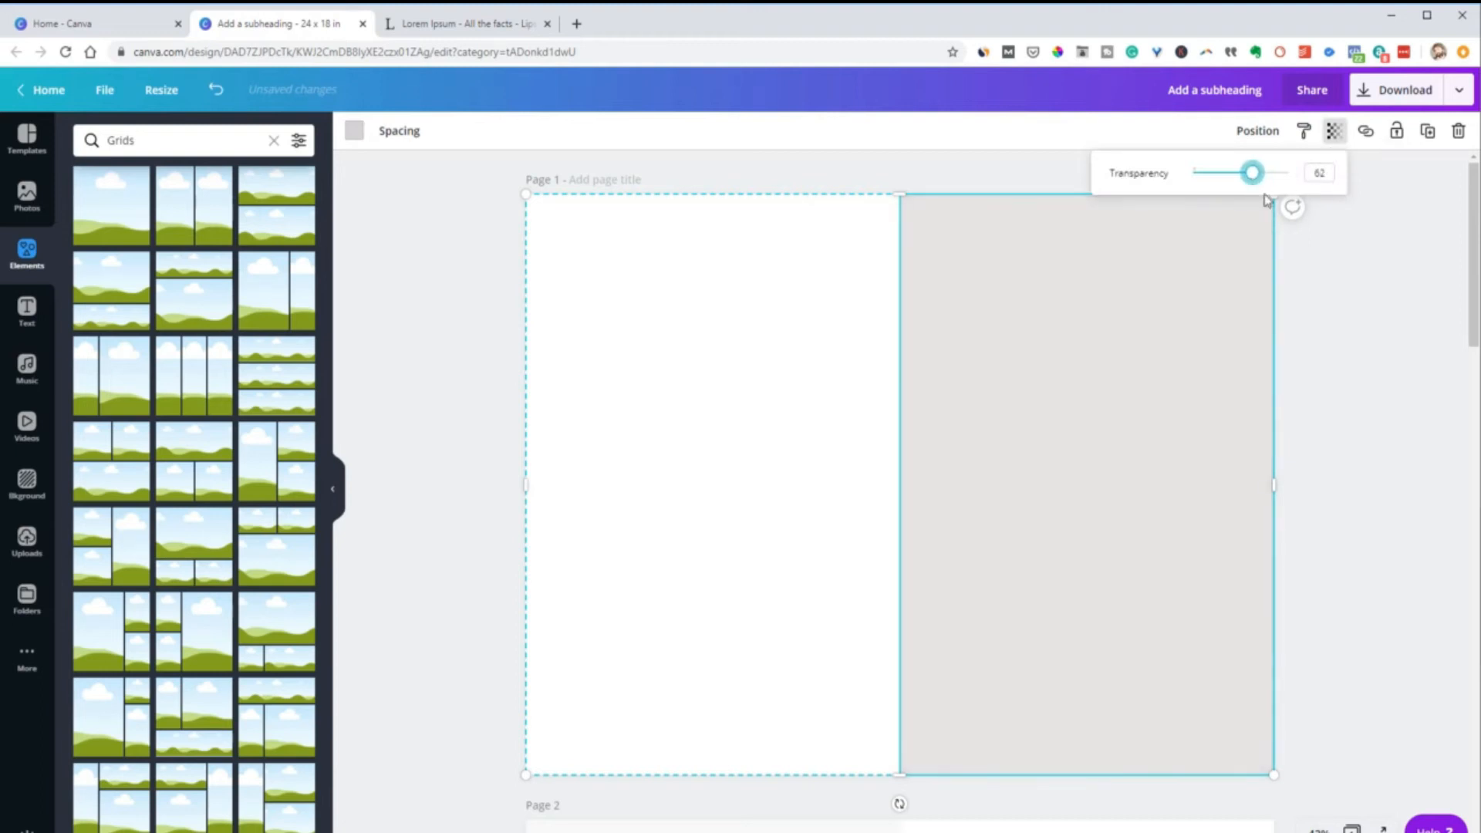
left_click(1346, 344)
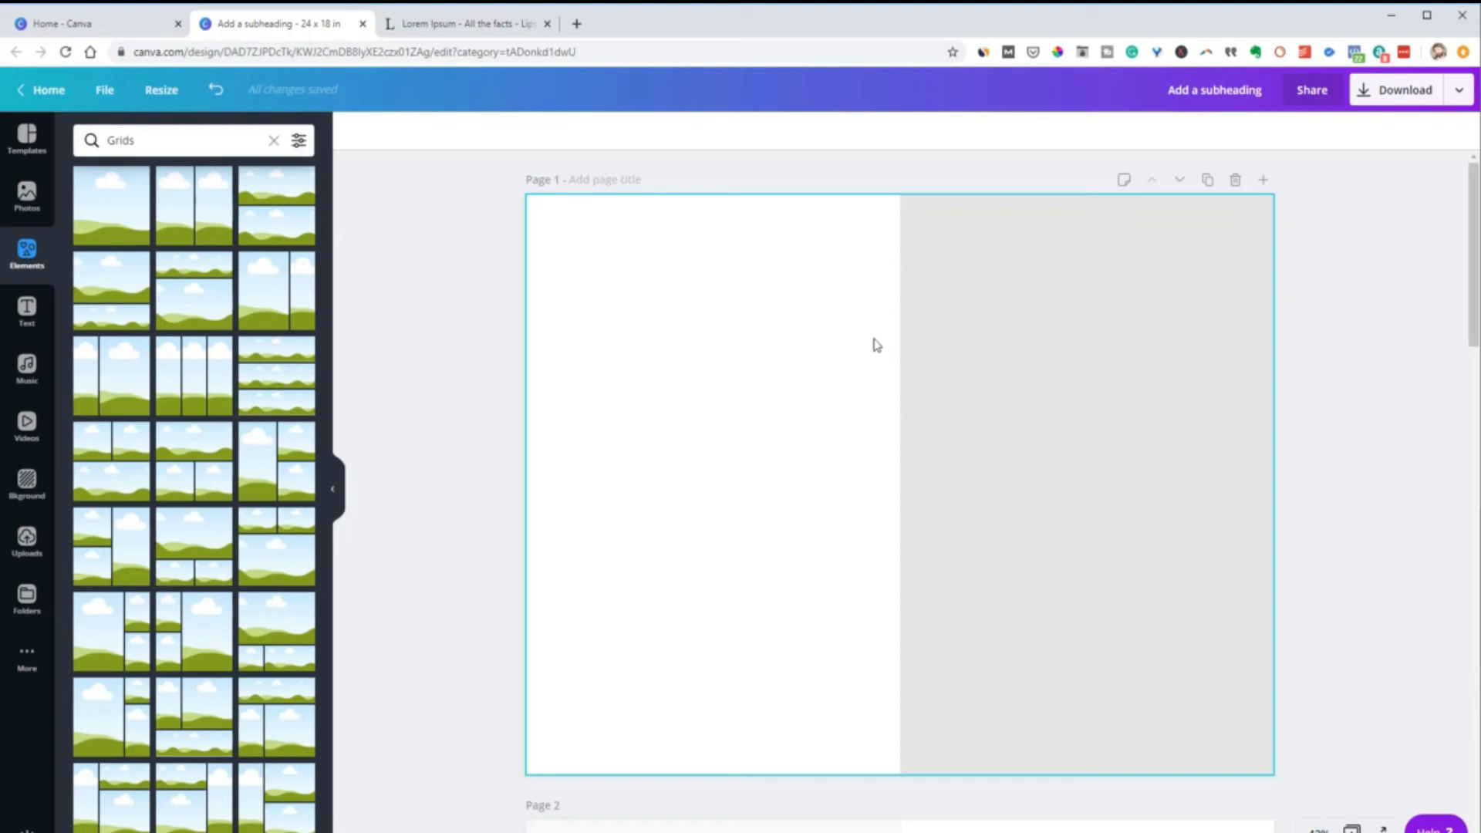
Lock the two-column grid on page 1 and try to move it to test the lock
left_click(607, 383)
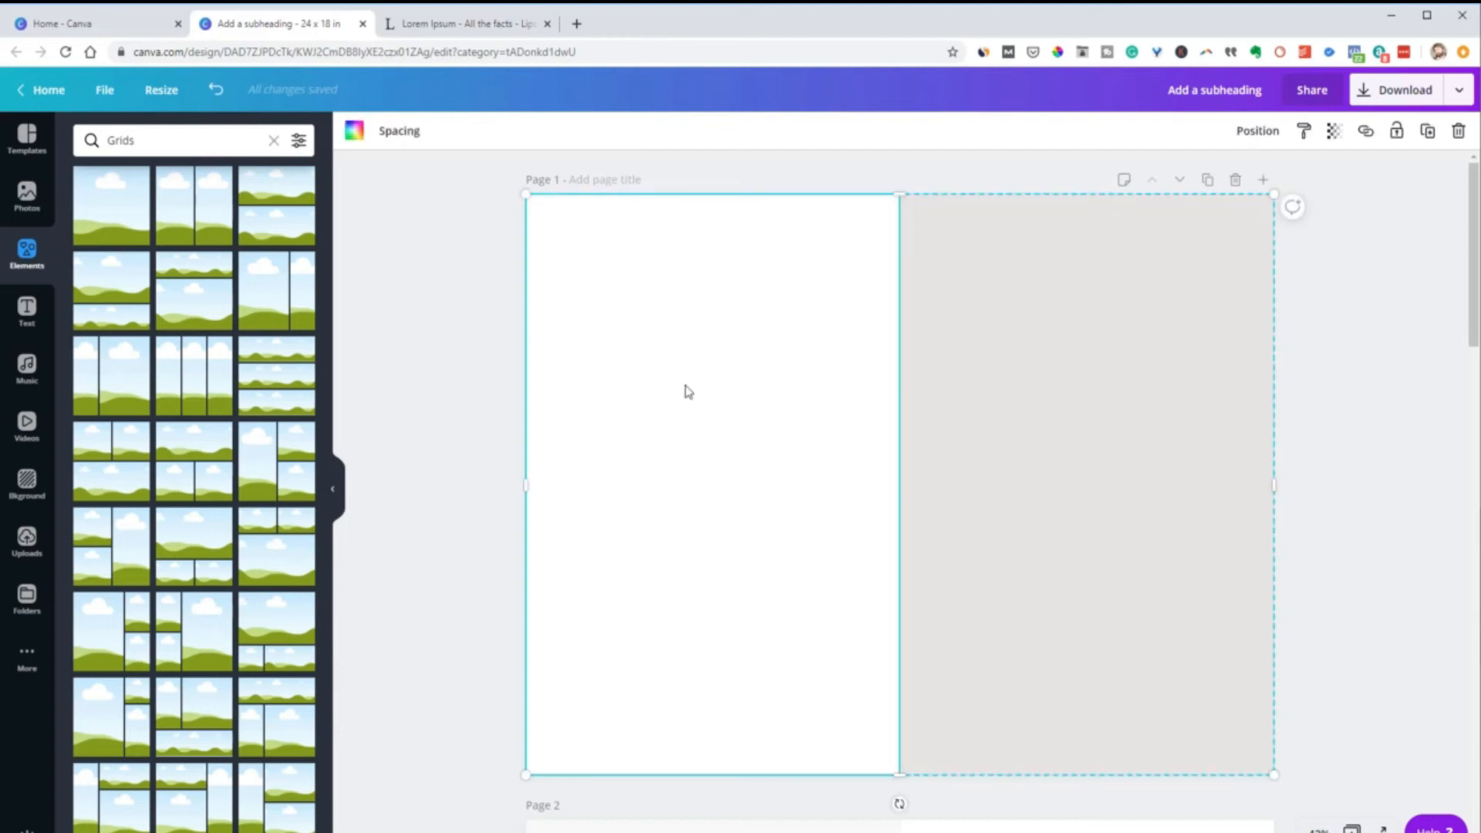
left_click(1398, 132)
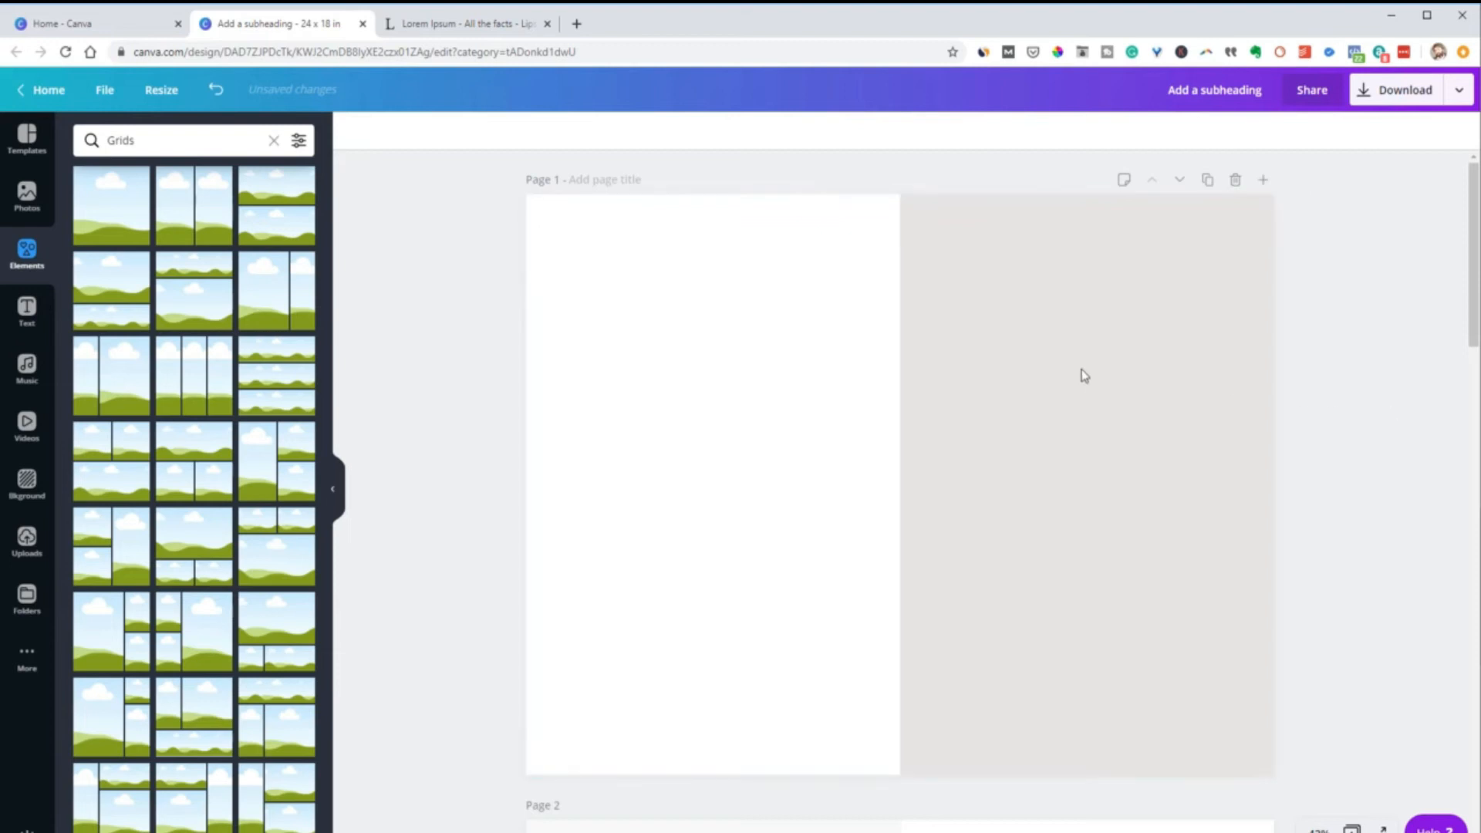
left_click_drag(1072, 479, 897, 612)
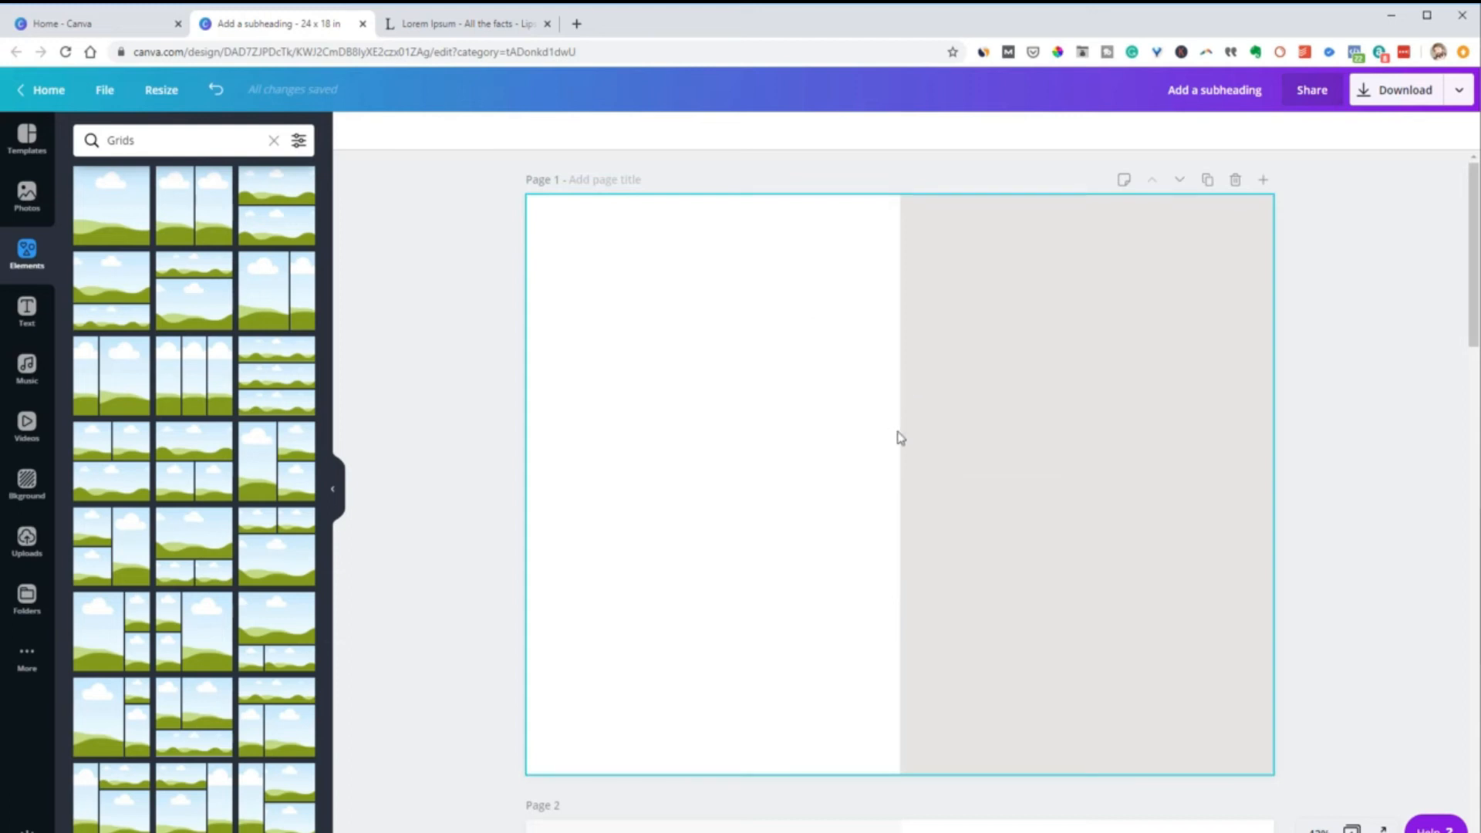
Unlock the two-column grid and lock it again
left_click(1246, 259)
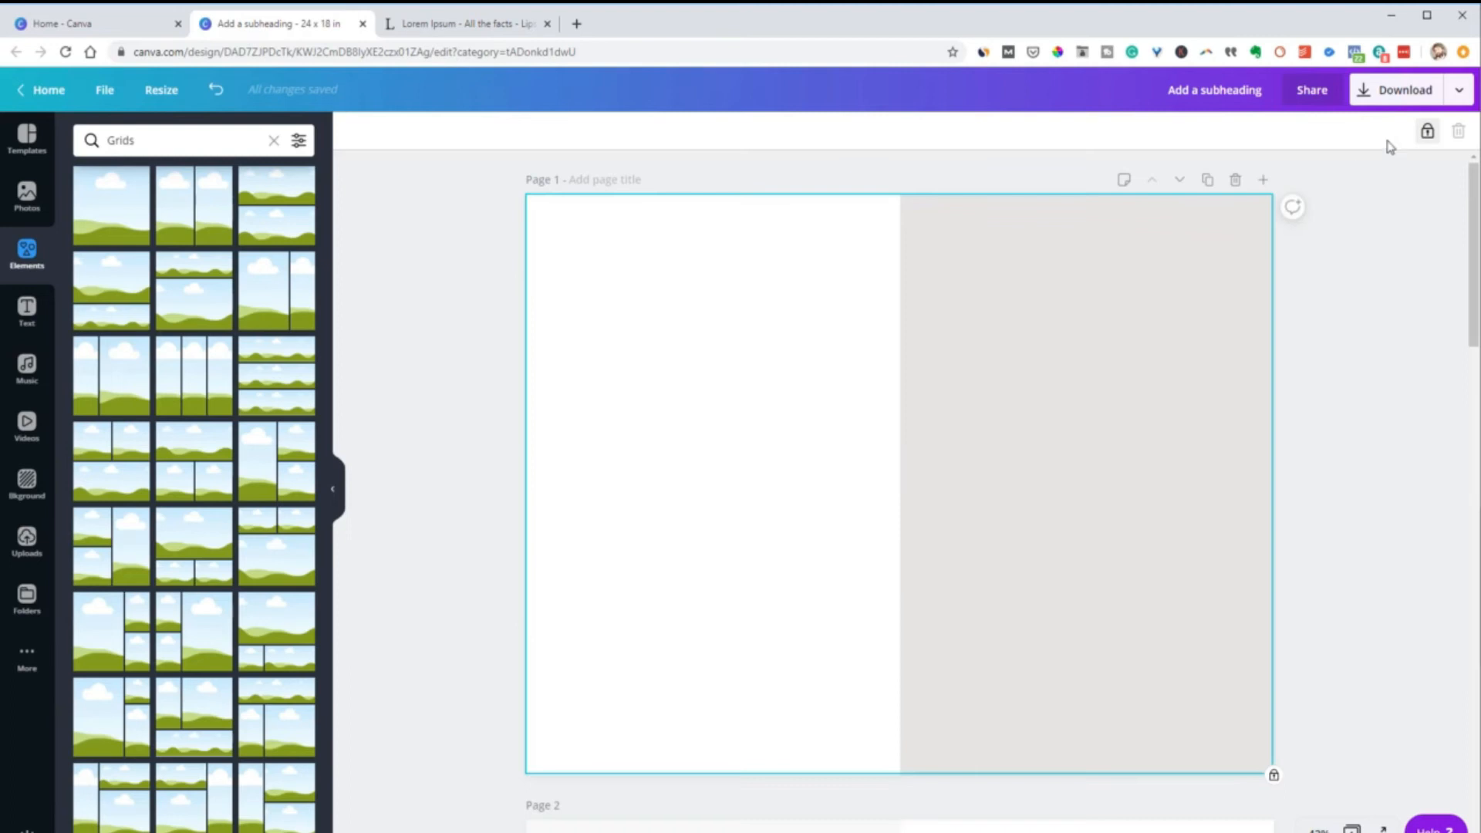
left_click(1429, 133)
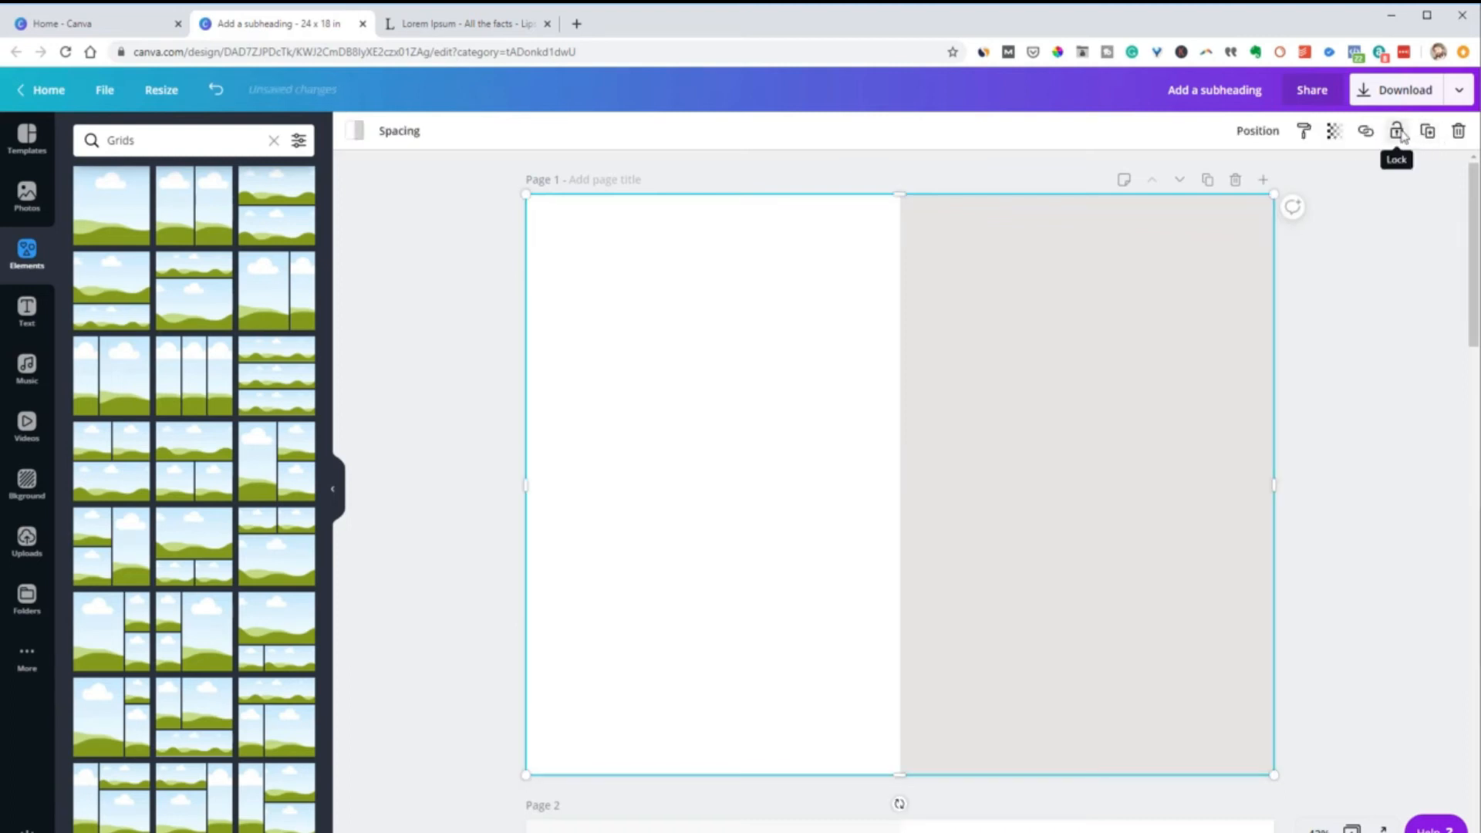
left_click(1397, 133)
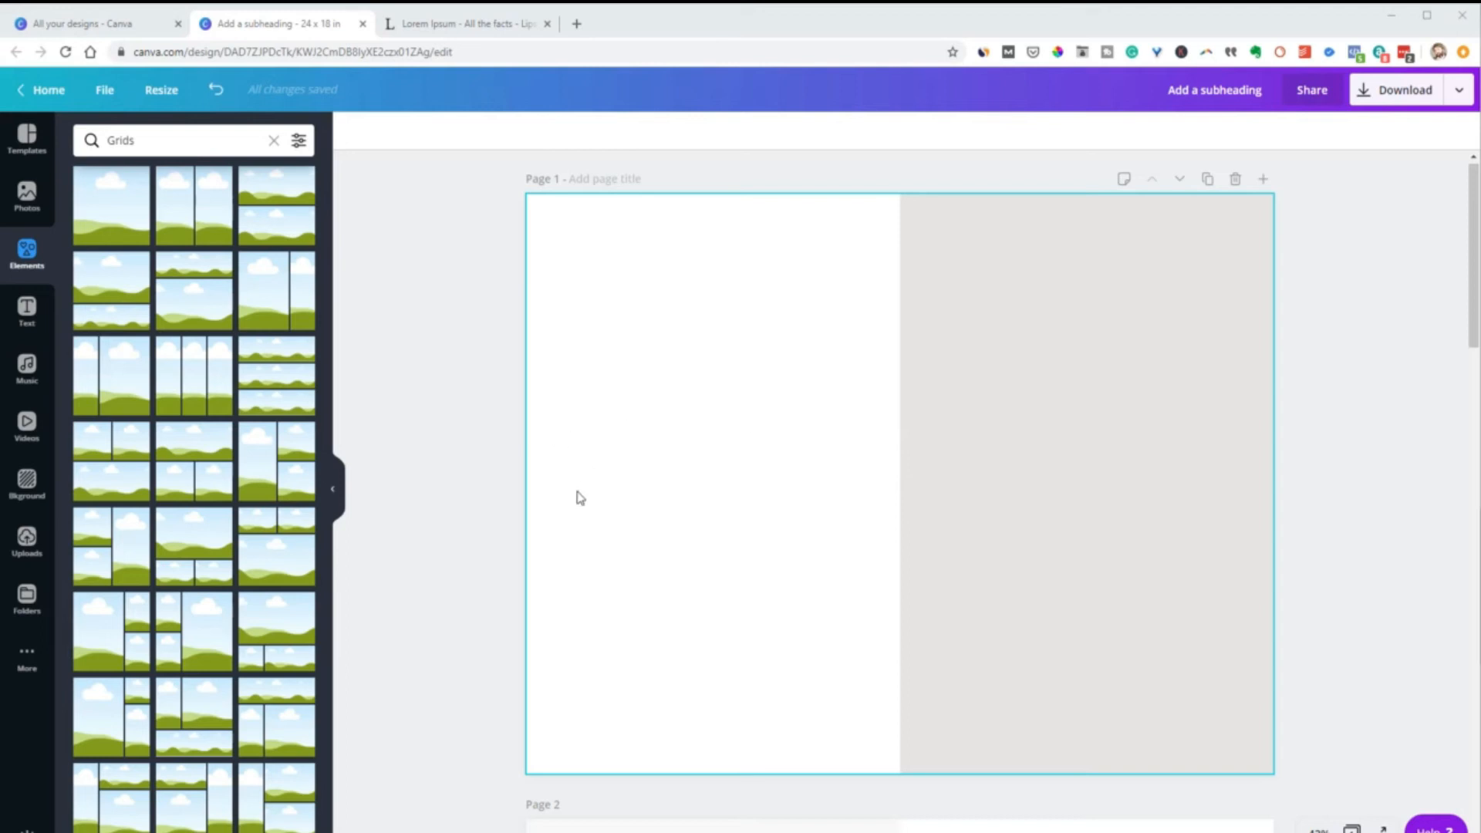
Add a three-row grid, fit it over the white left half of page 1, and remove the spacing between its rows
left_click(273, 395)
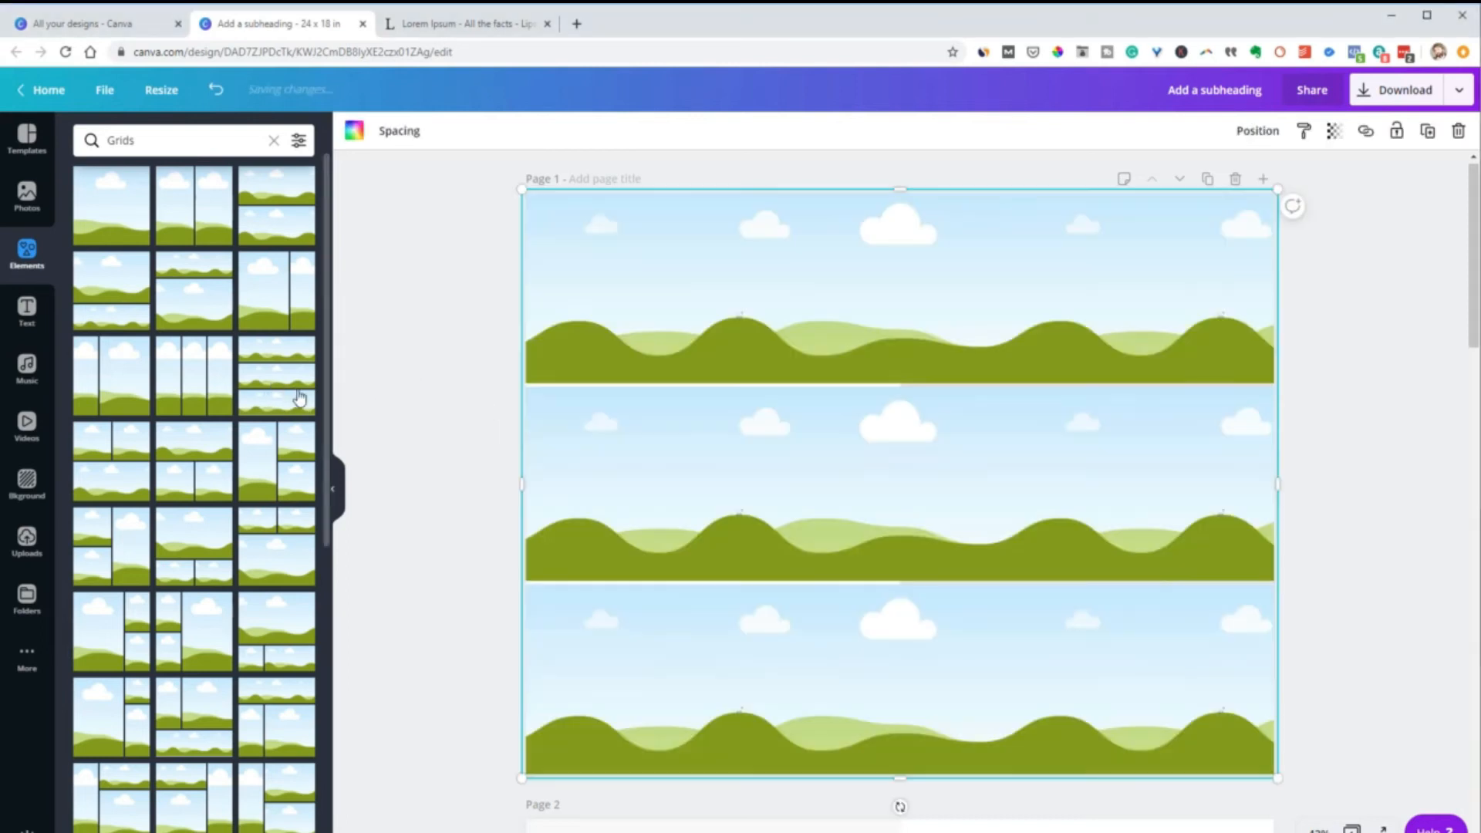
mouse_move(655, 376)
left_mouse_down()
mouse_move(678, 383)
mouse_move(661, 374)
left_mouse_up()
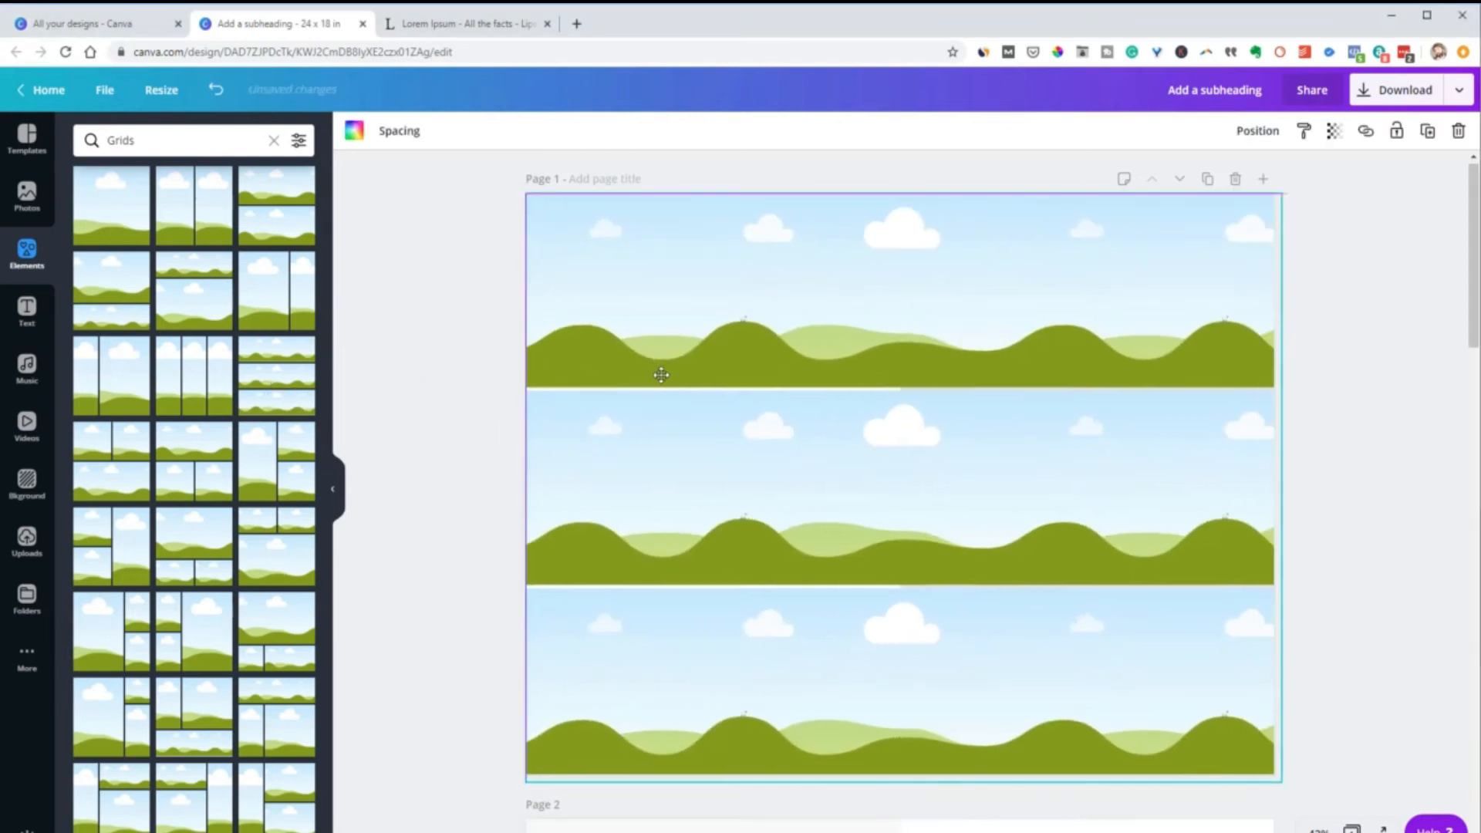
left_click_drag(1281, 486, 877, 537)
left_click_drag(713, 779, 712, 774)
left_click(413, 147)
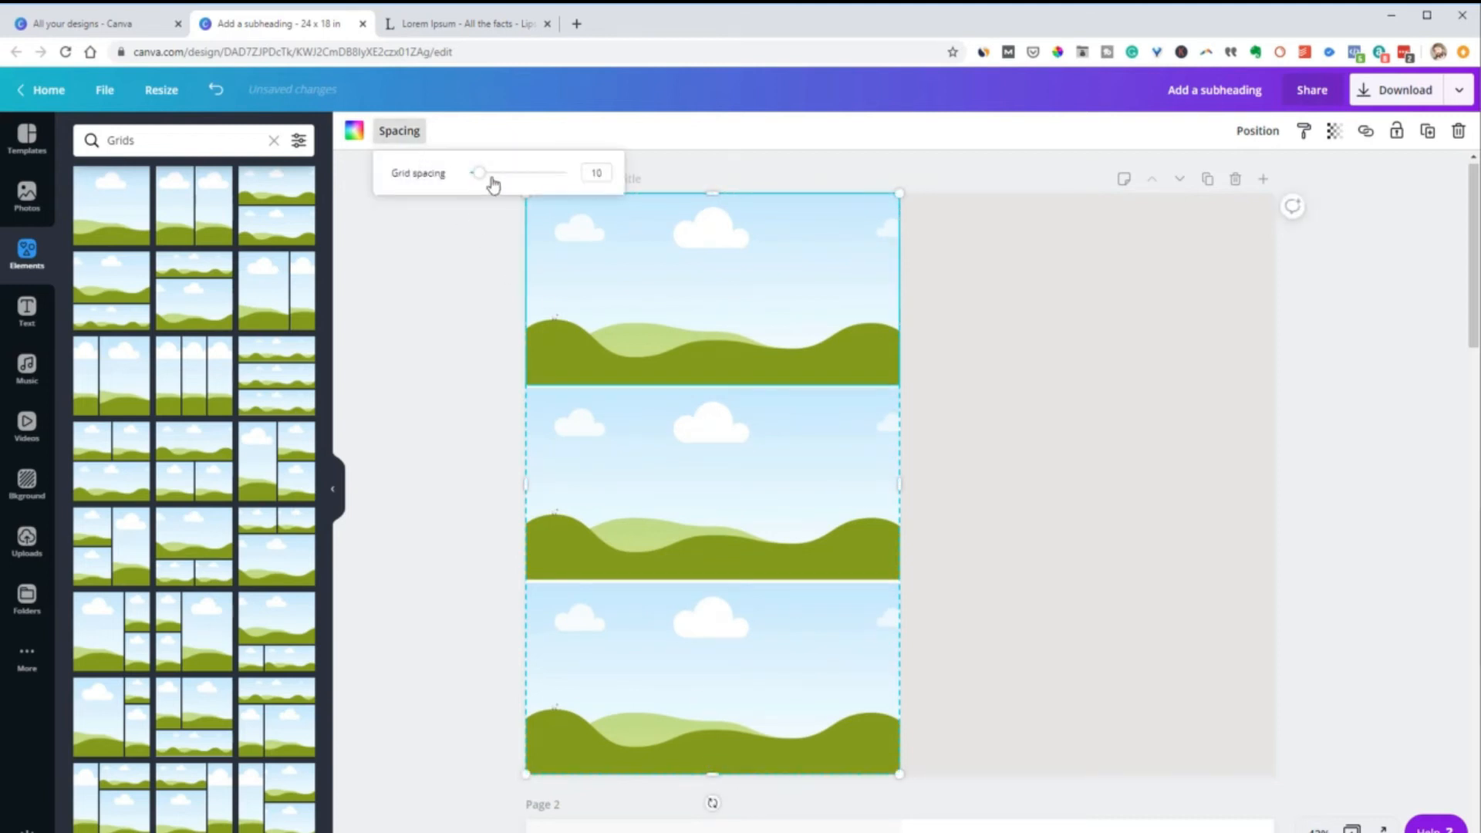
left_click(420, 346)
Fill the top and middle cells of the three-row grid with light turquoise and the bottom cell with darker turquoise
left_click(573, 319)
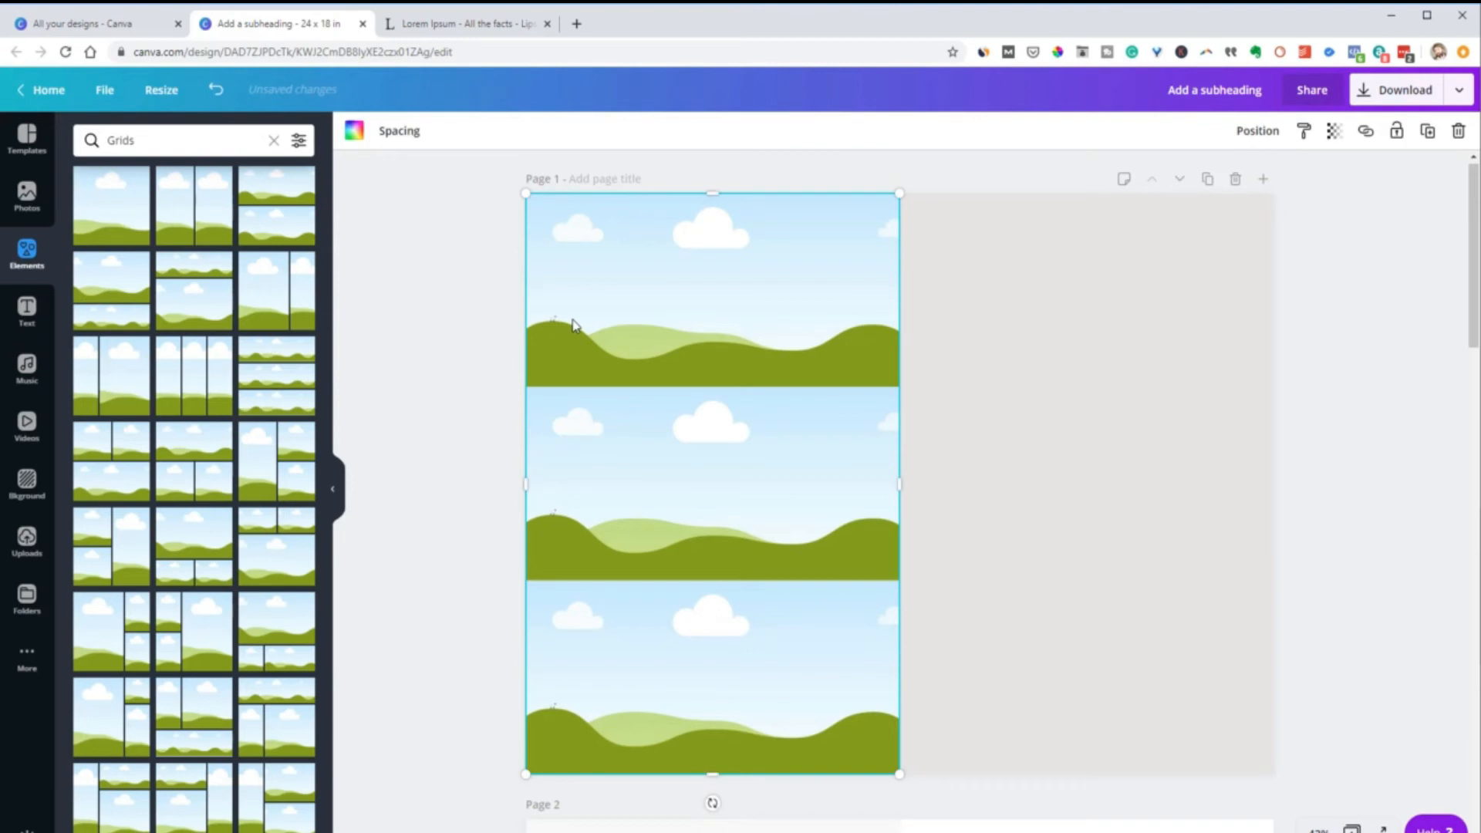
left_click(352, 144)
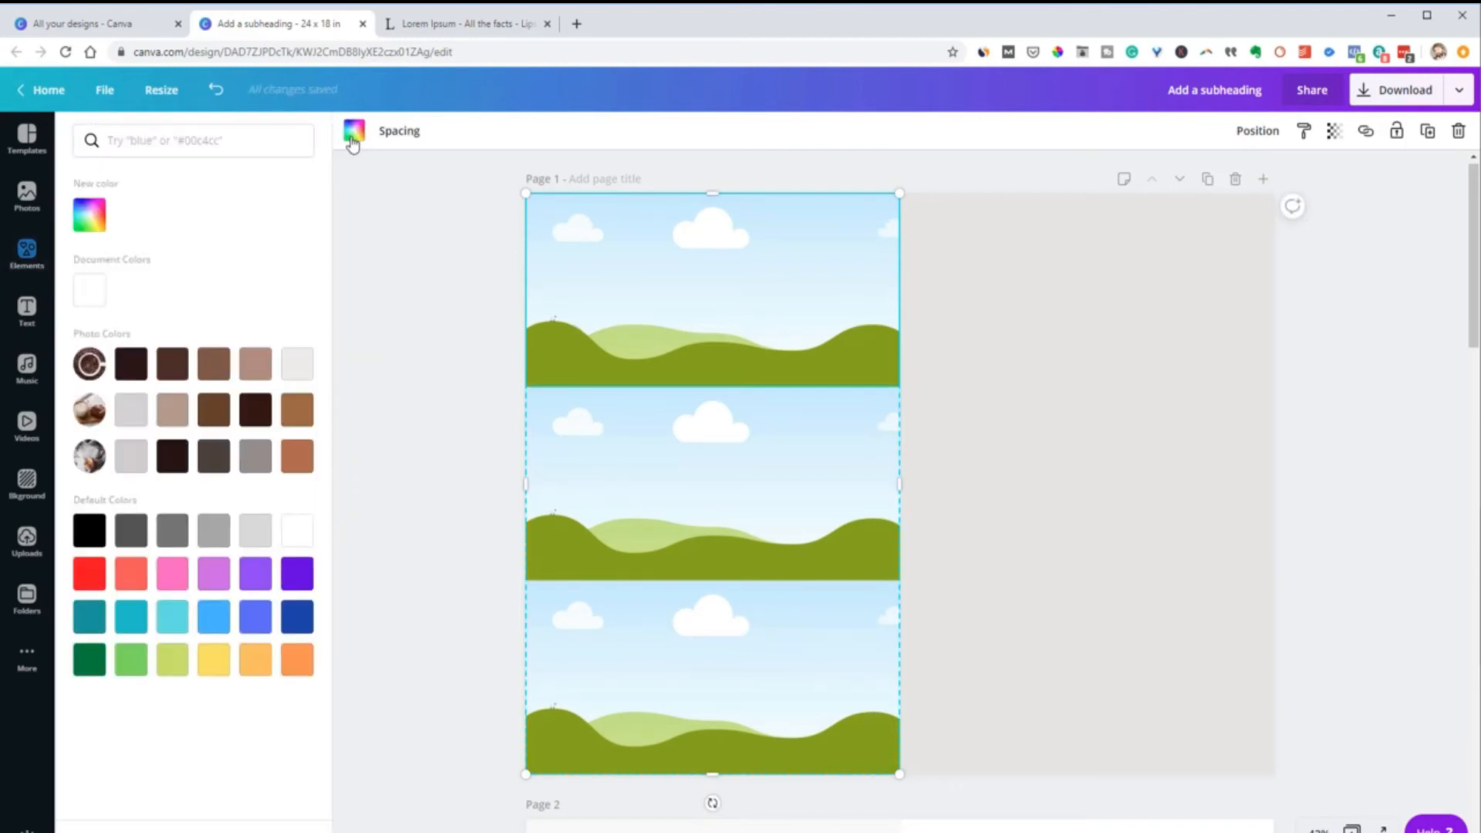
left_click(172, 617)
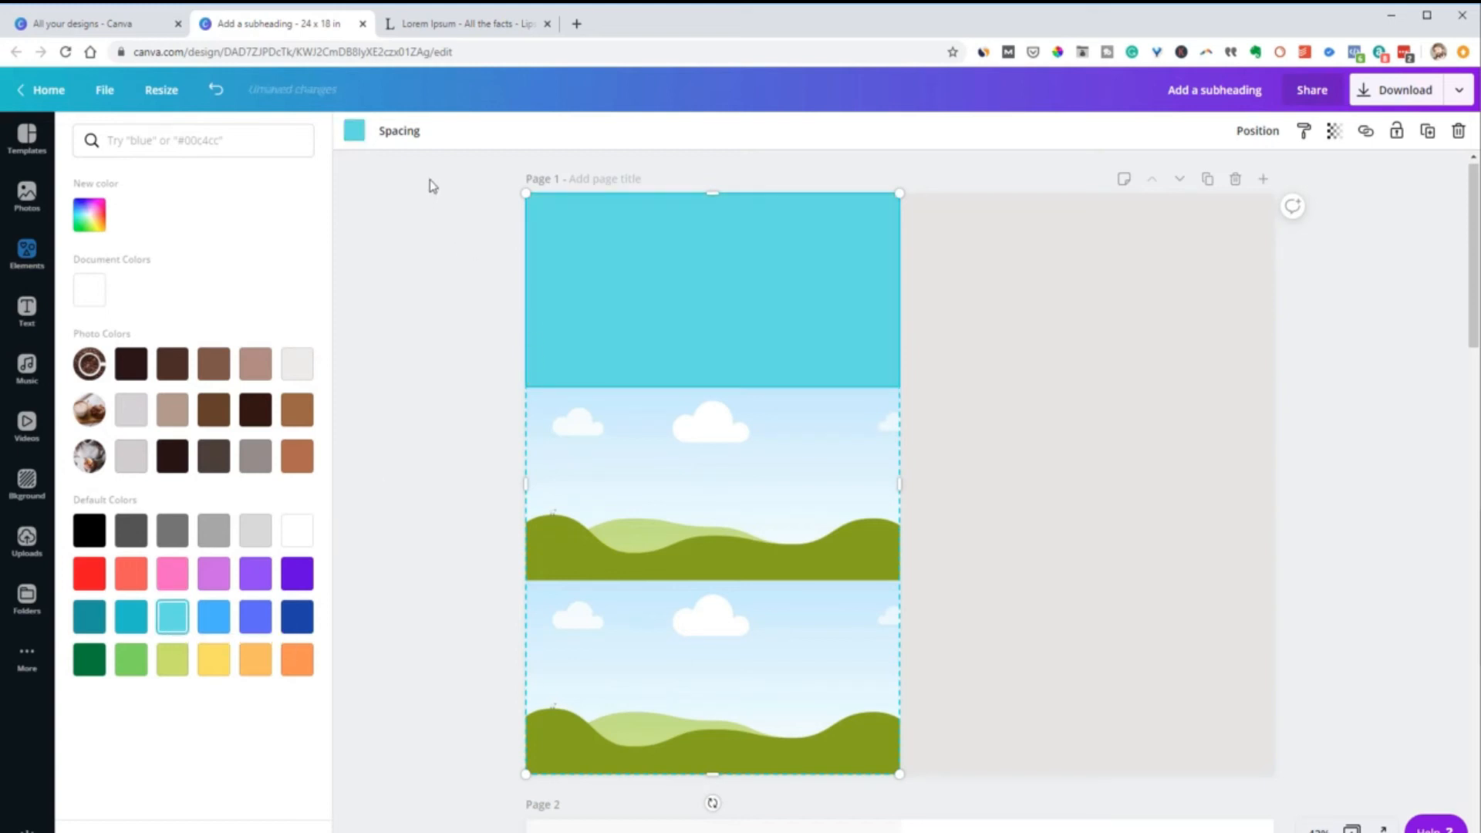
left_click(616, 615)
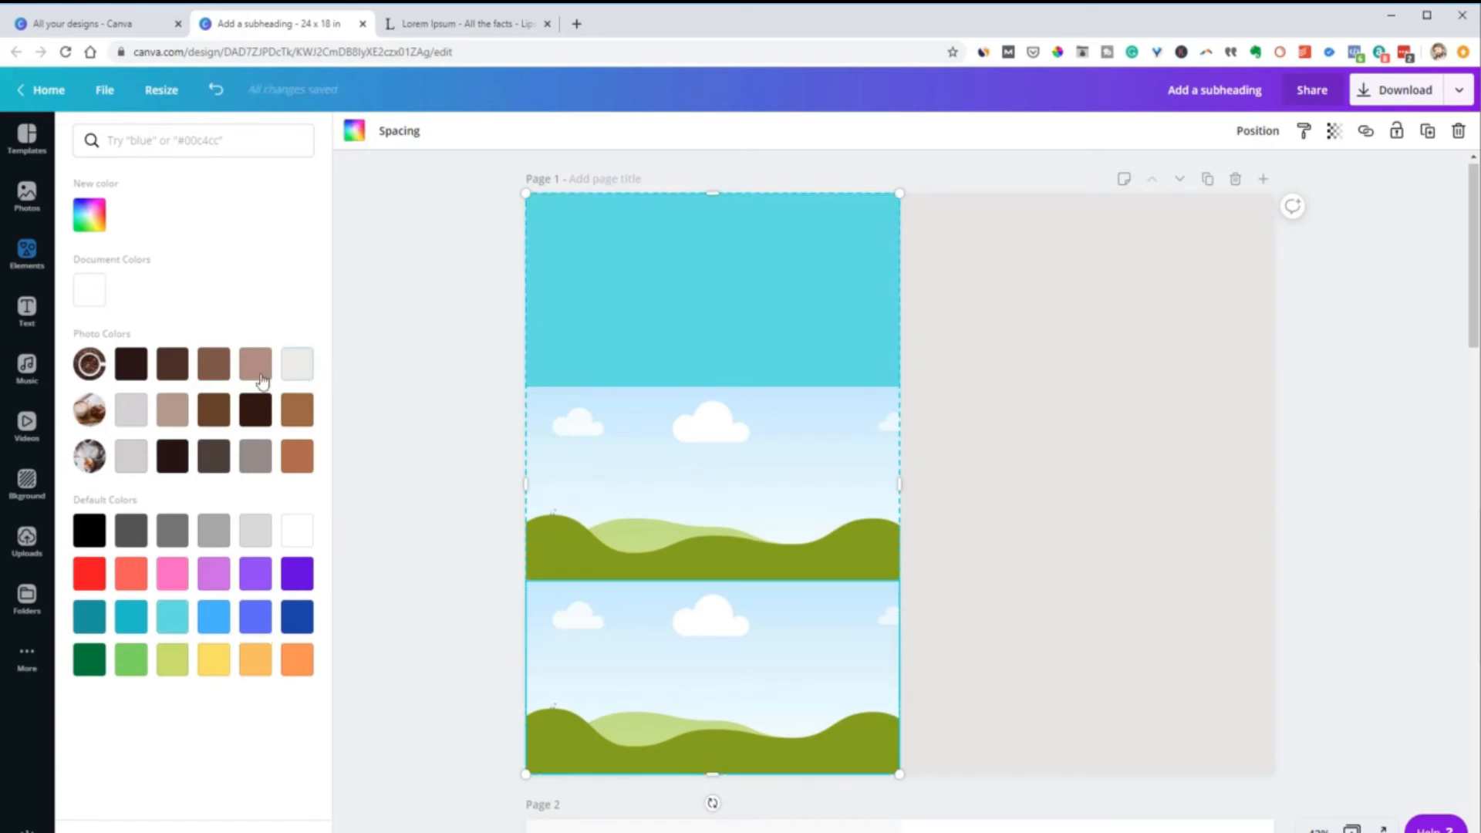
left_click(131, 615)
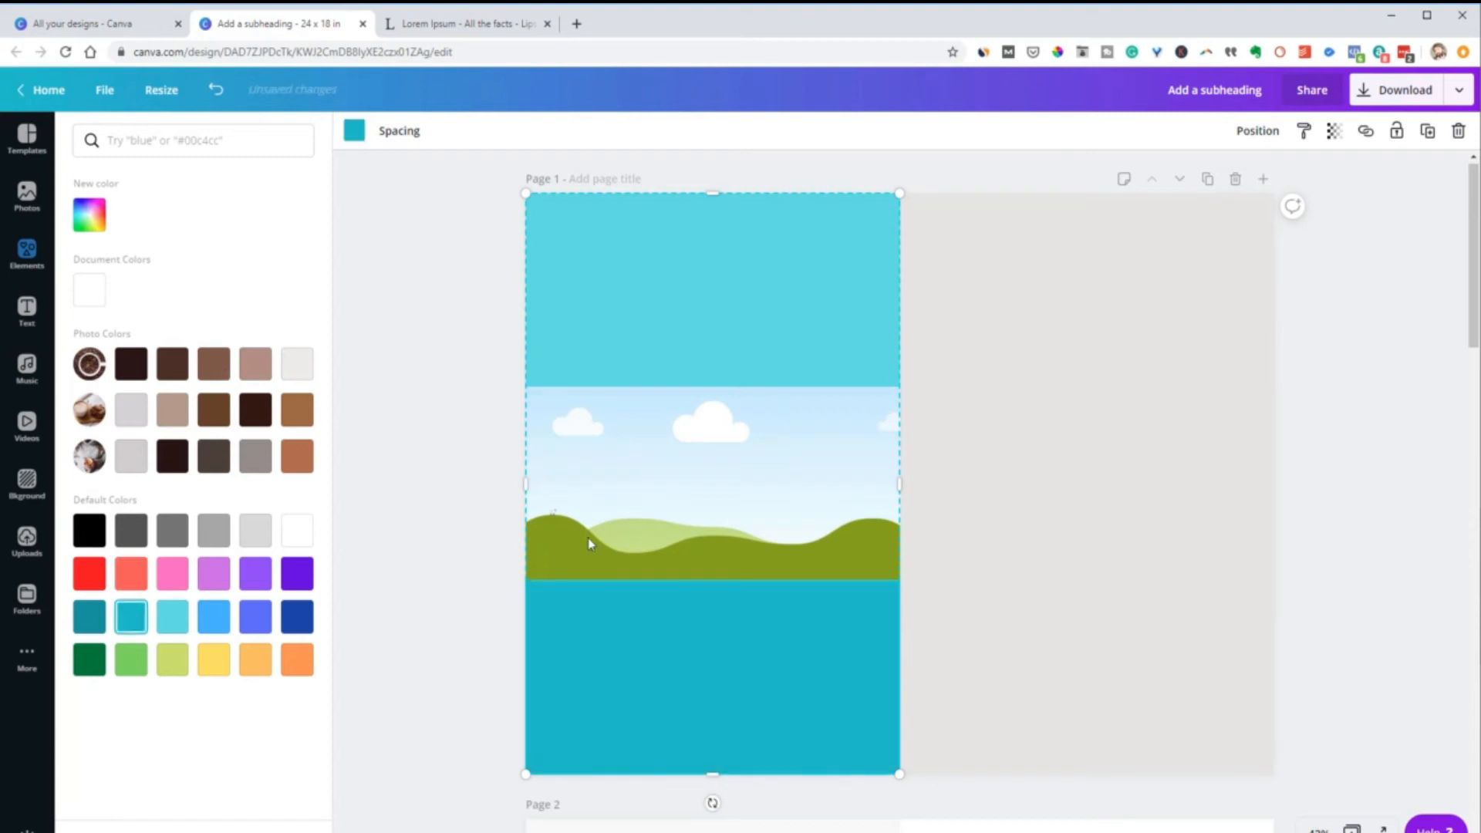
left_click(612, 516)
left_click(172, 616)
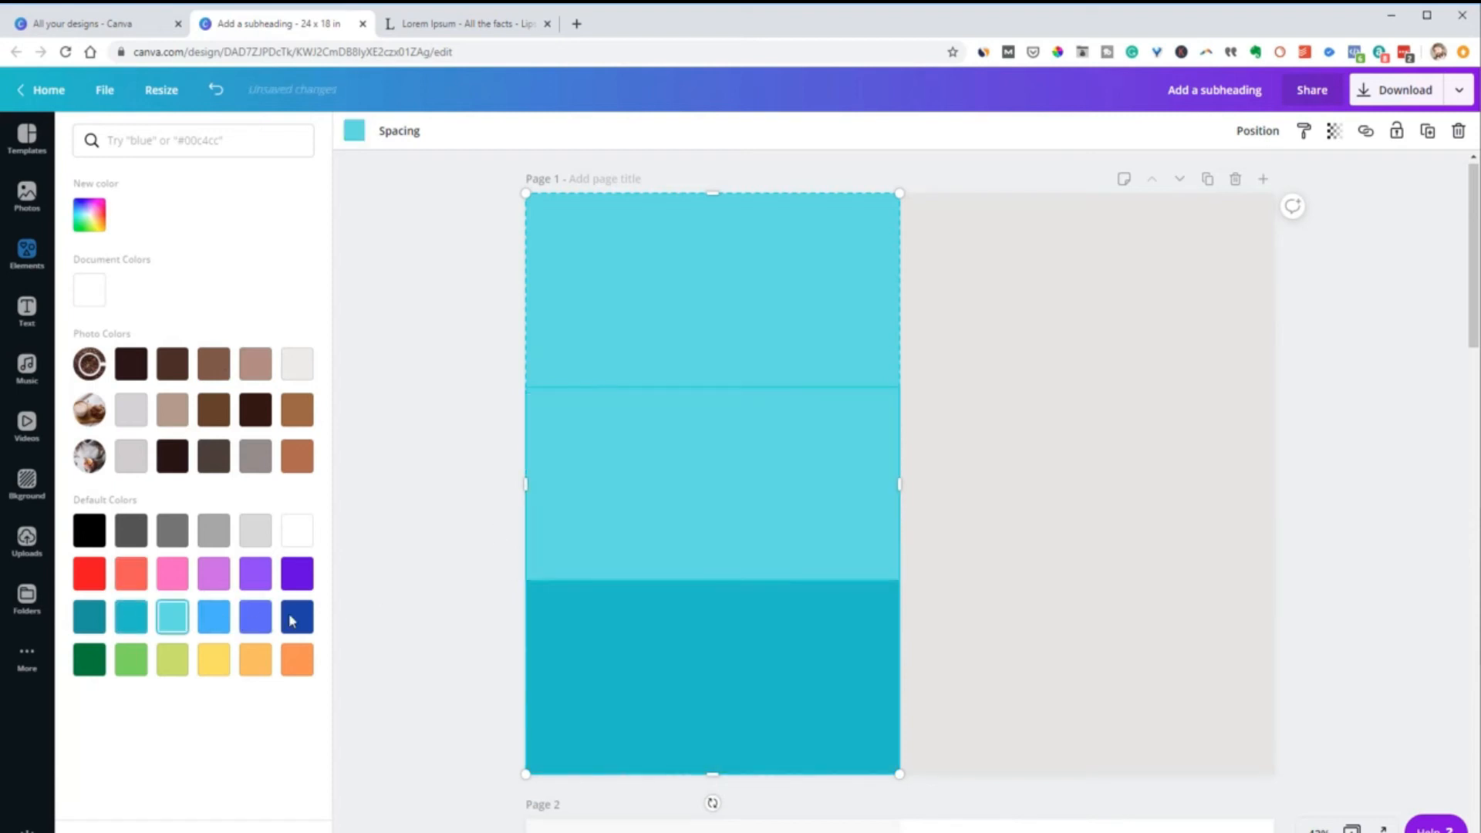
Set the three-row grid's transparency to 30 and deselect it
left_click(1333, 130)
left_click_drag(1286, 173, 1224, 185)
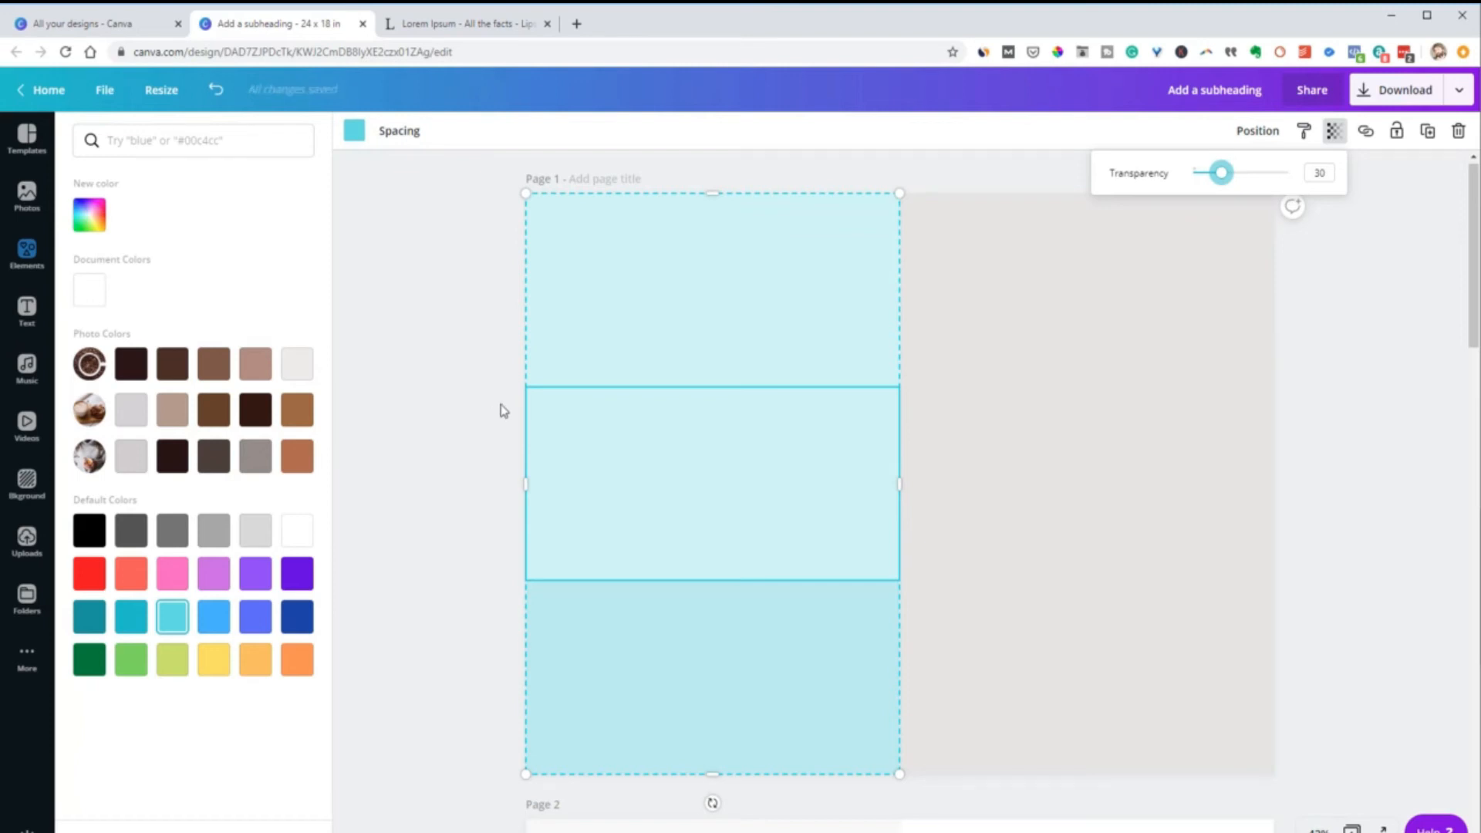
left_click(468, 413)
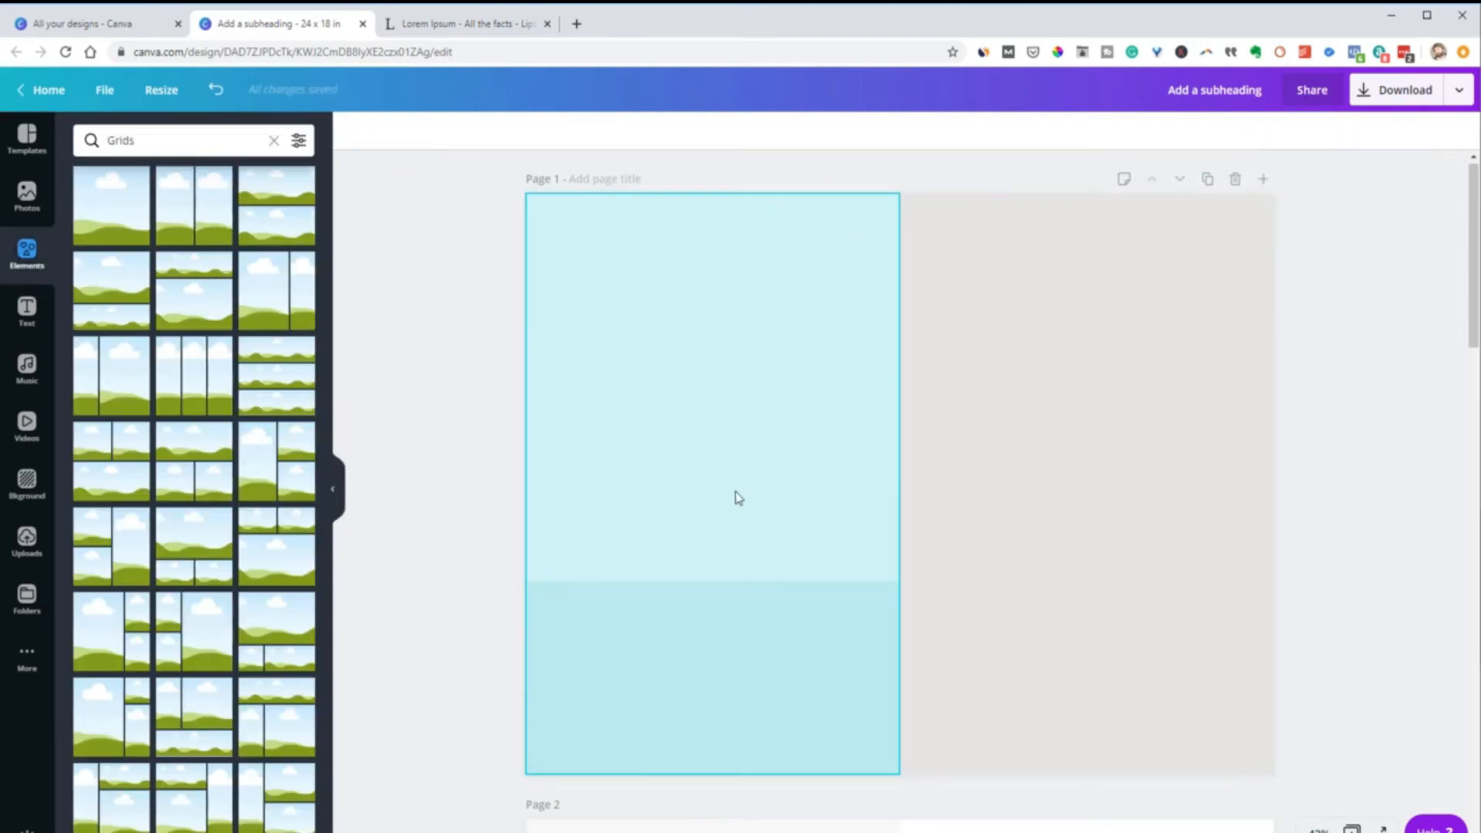
Fill the top cell of the three-row grid with dark teal and deselect the grid
left_click(690, 318)
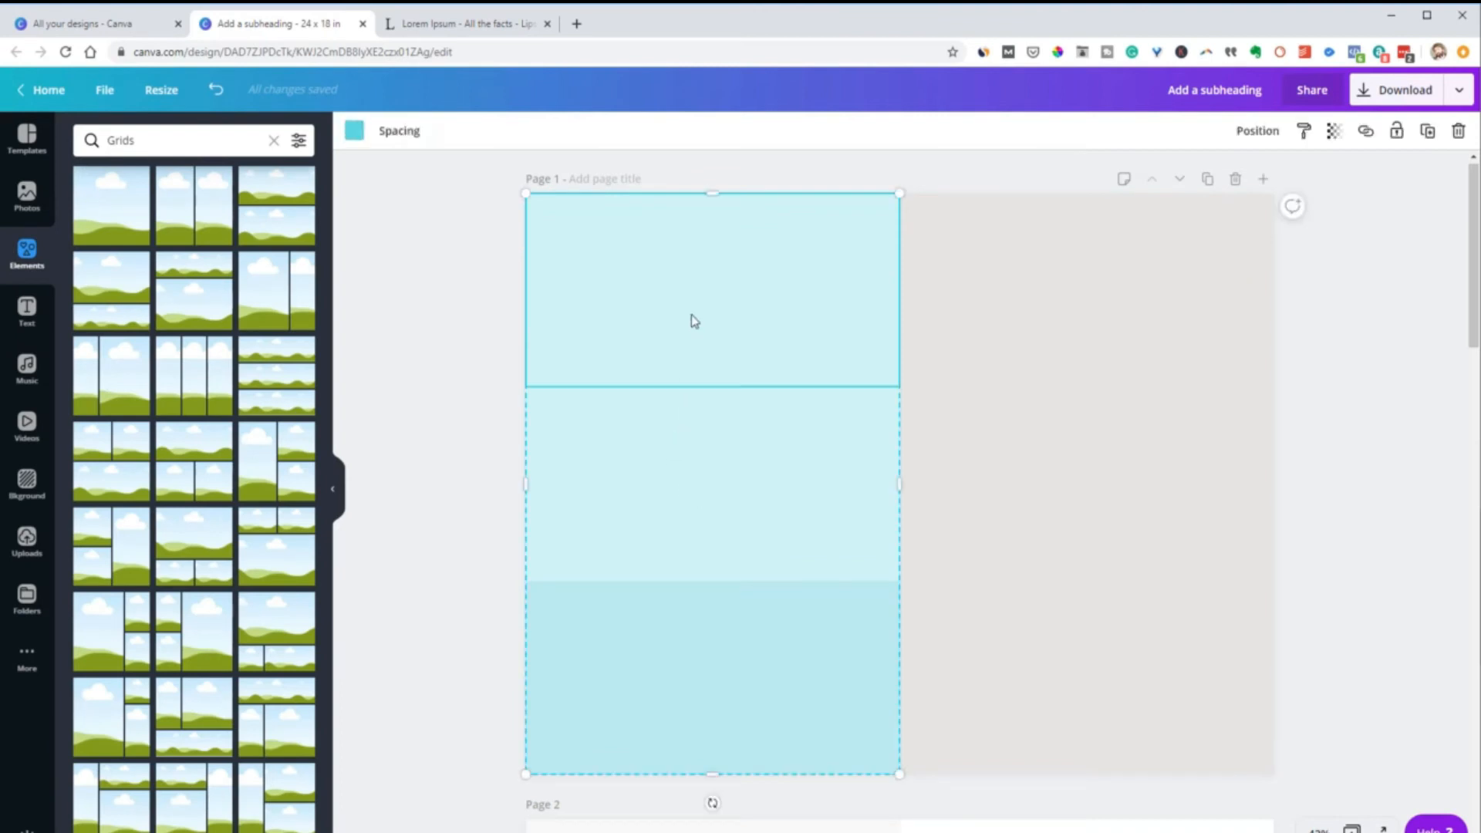
left_click(349, 129)
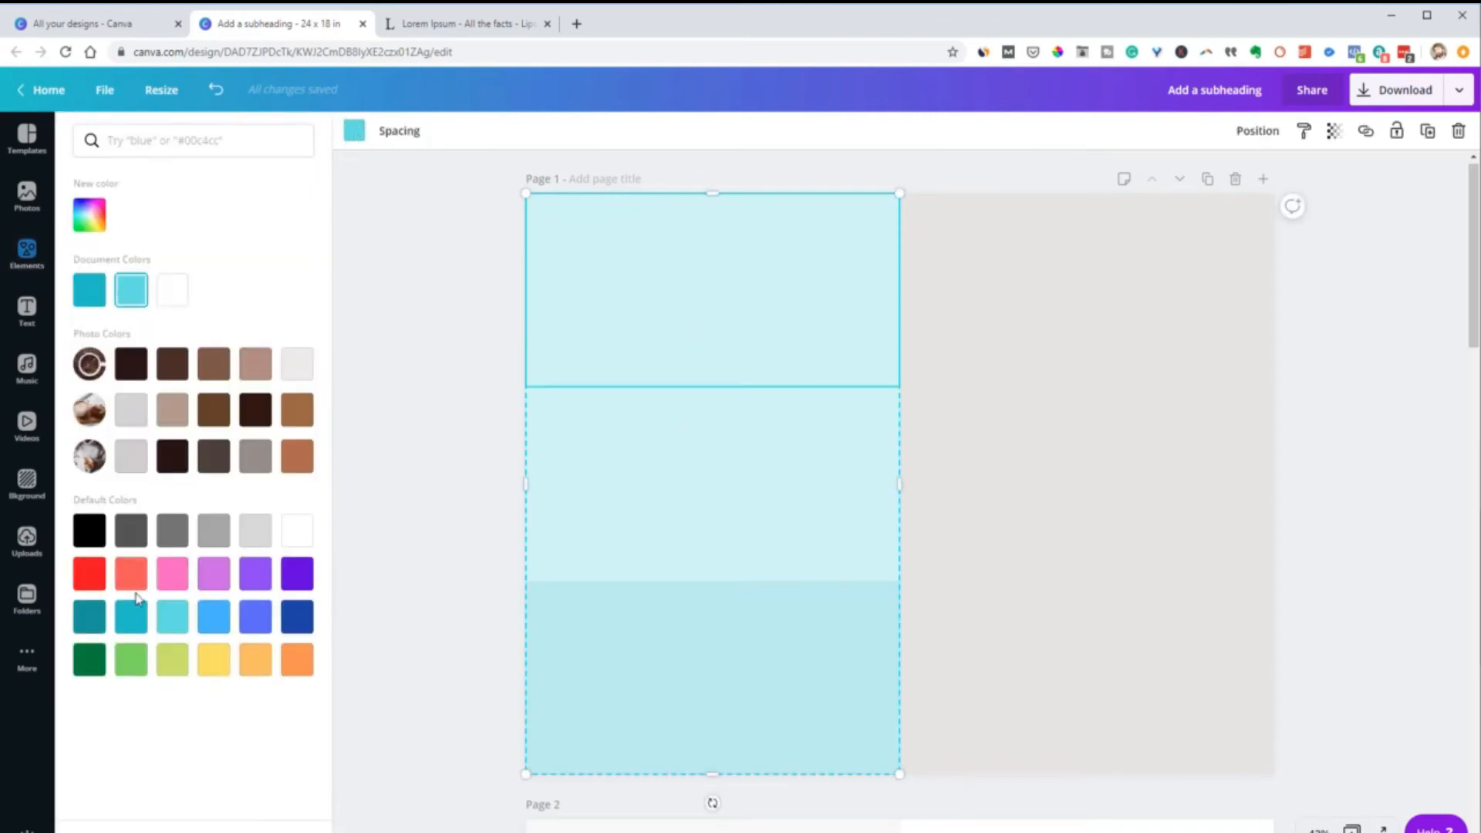
left_click(99, 621)
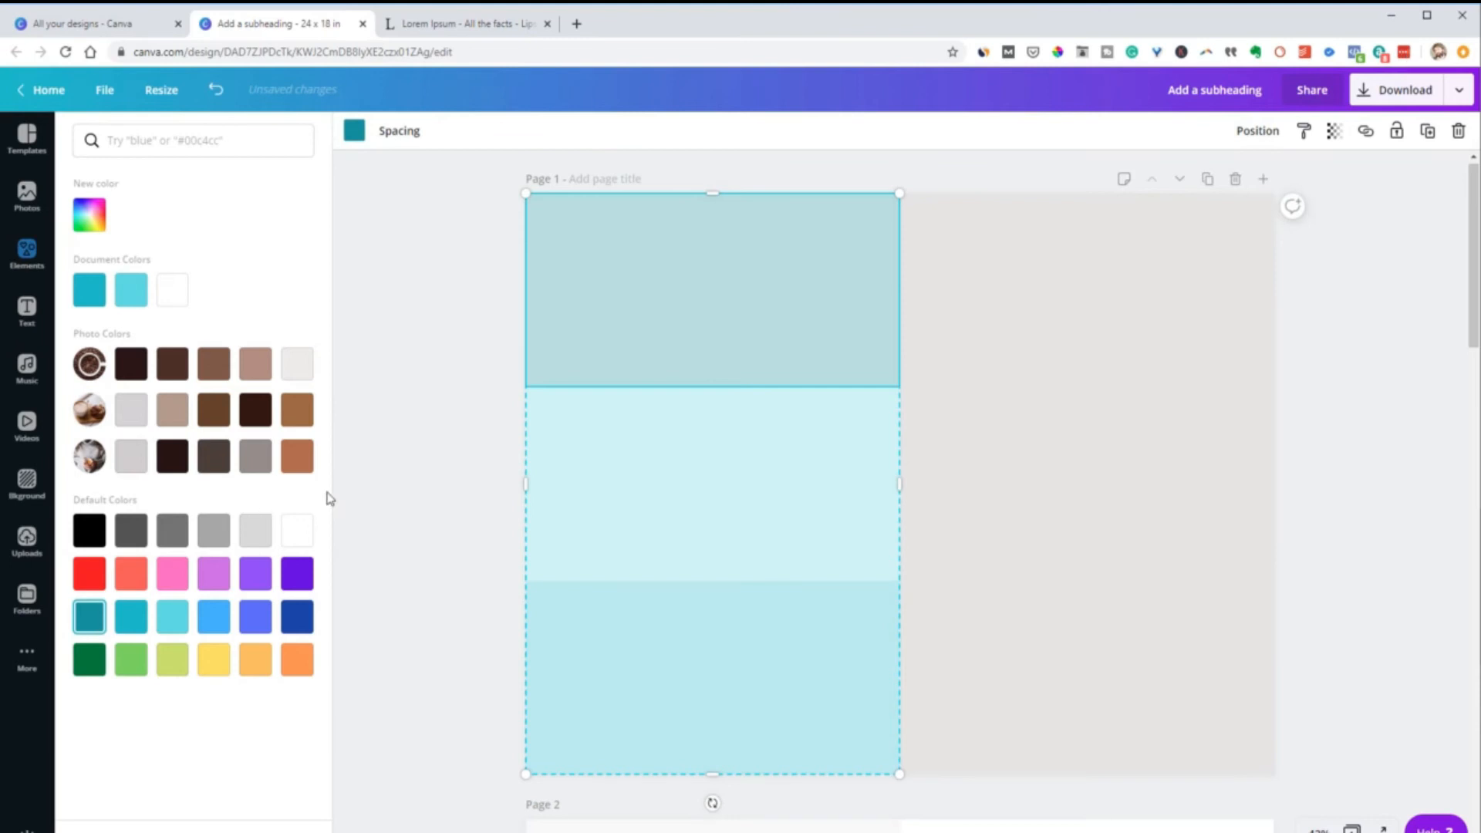
left_click(479, 433)
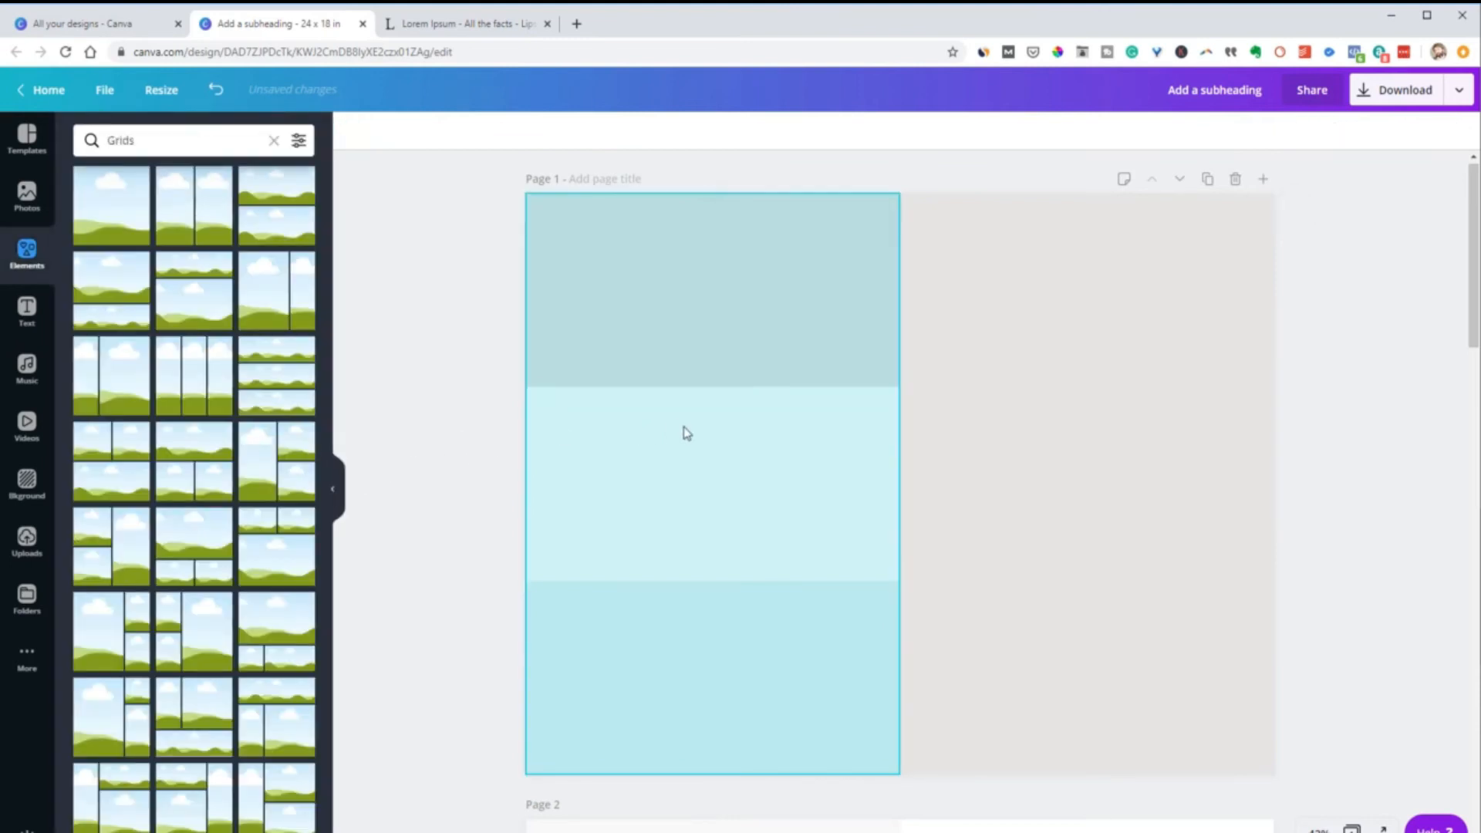
Duplicate the three-row color grid over the gray right half of page 1 and deselect the copy
left_click(663, 438)
left_click_drag(663, 436, 1036, 485)
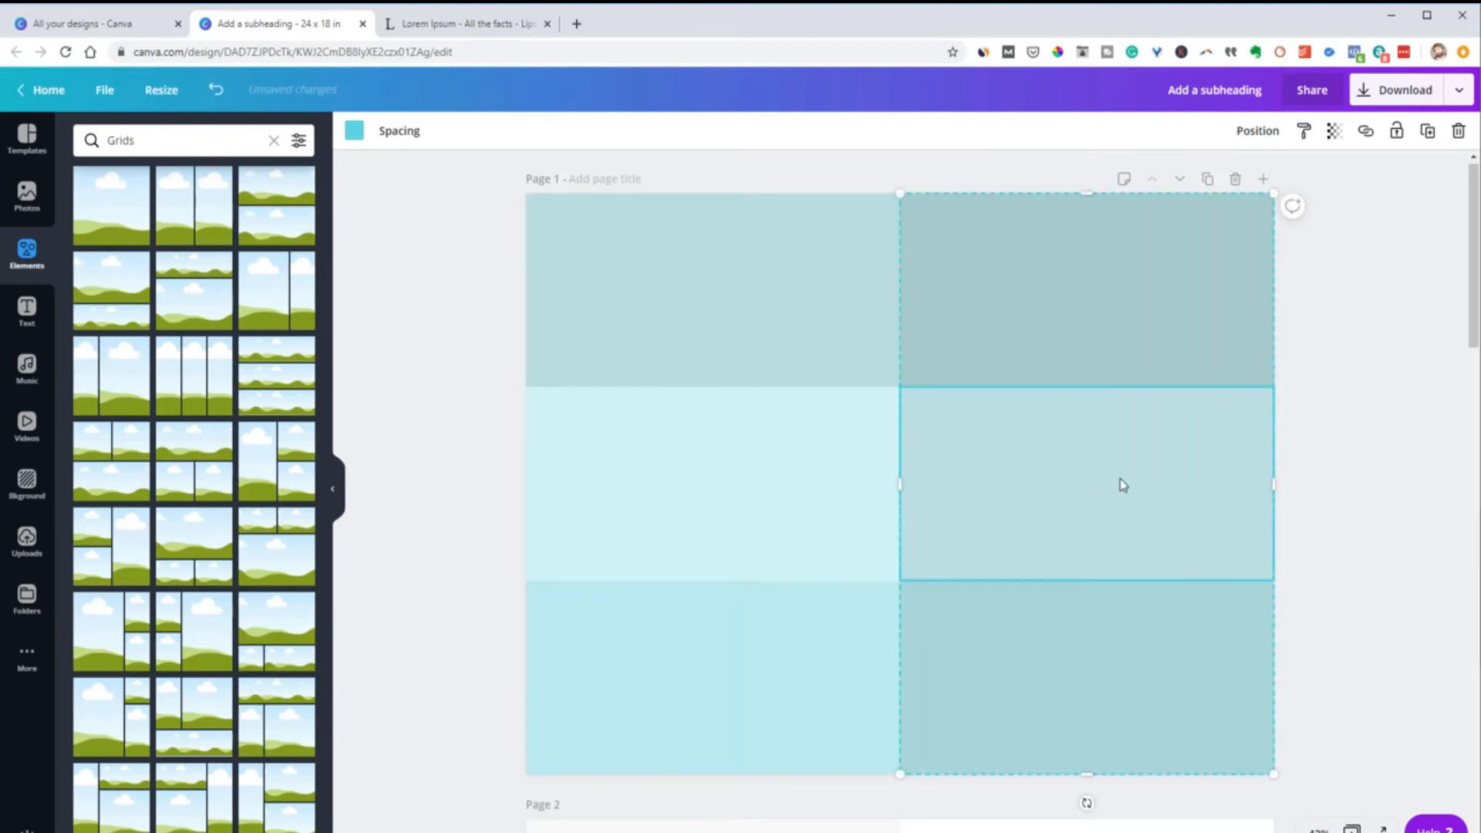
left_click(1388, 443)
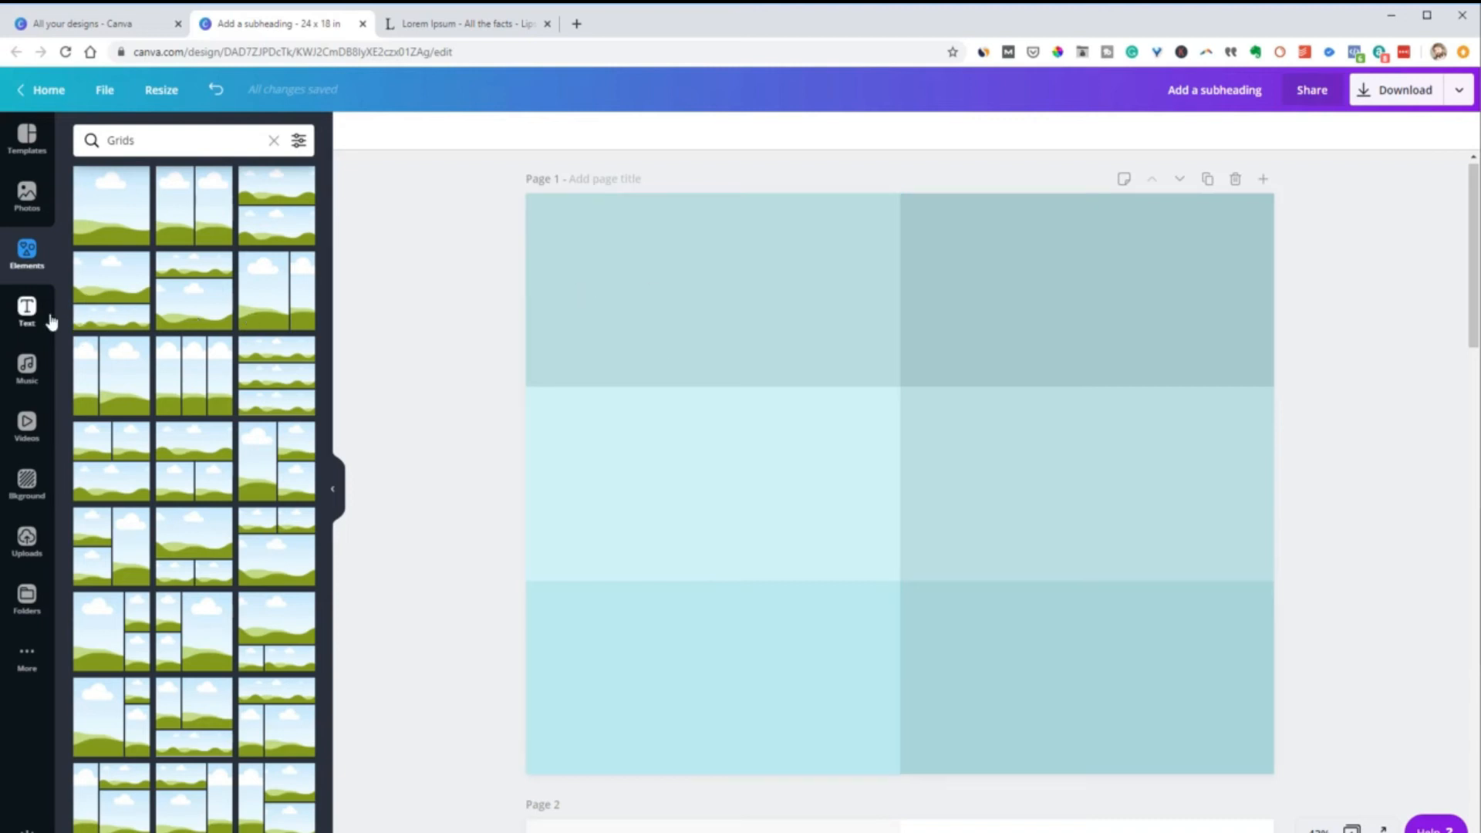
Add a heading, move it onto the top row of page 1, and delete it
left_click(28, 312)
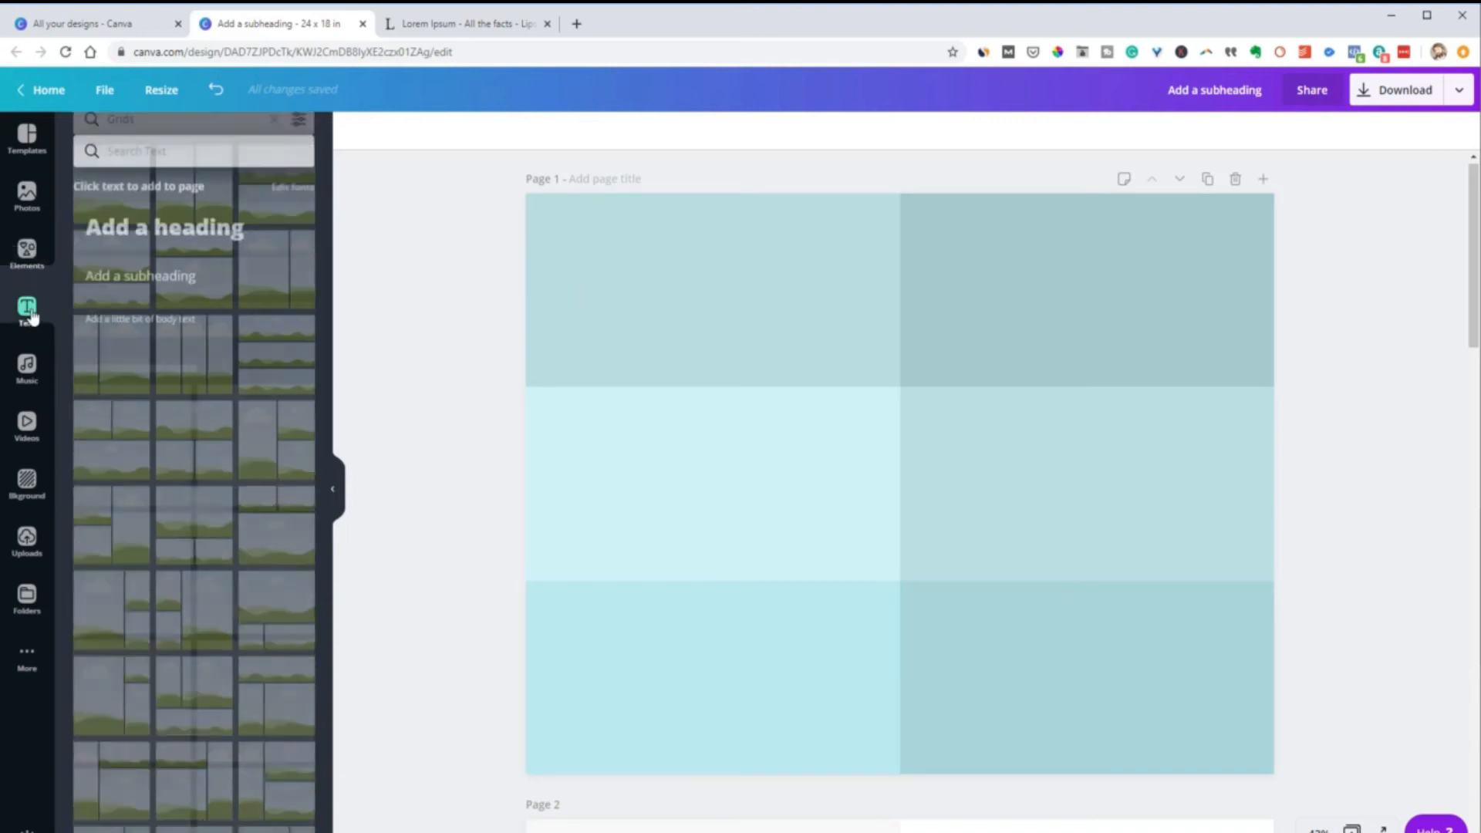
left_click(160, 222)
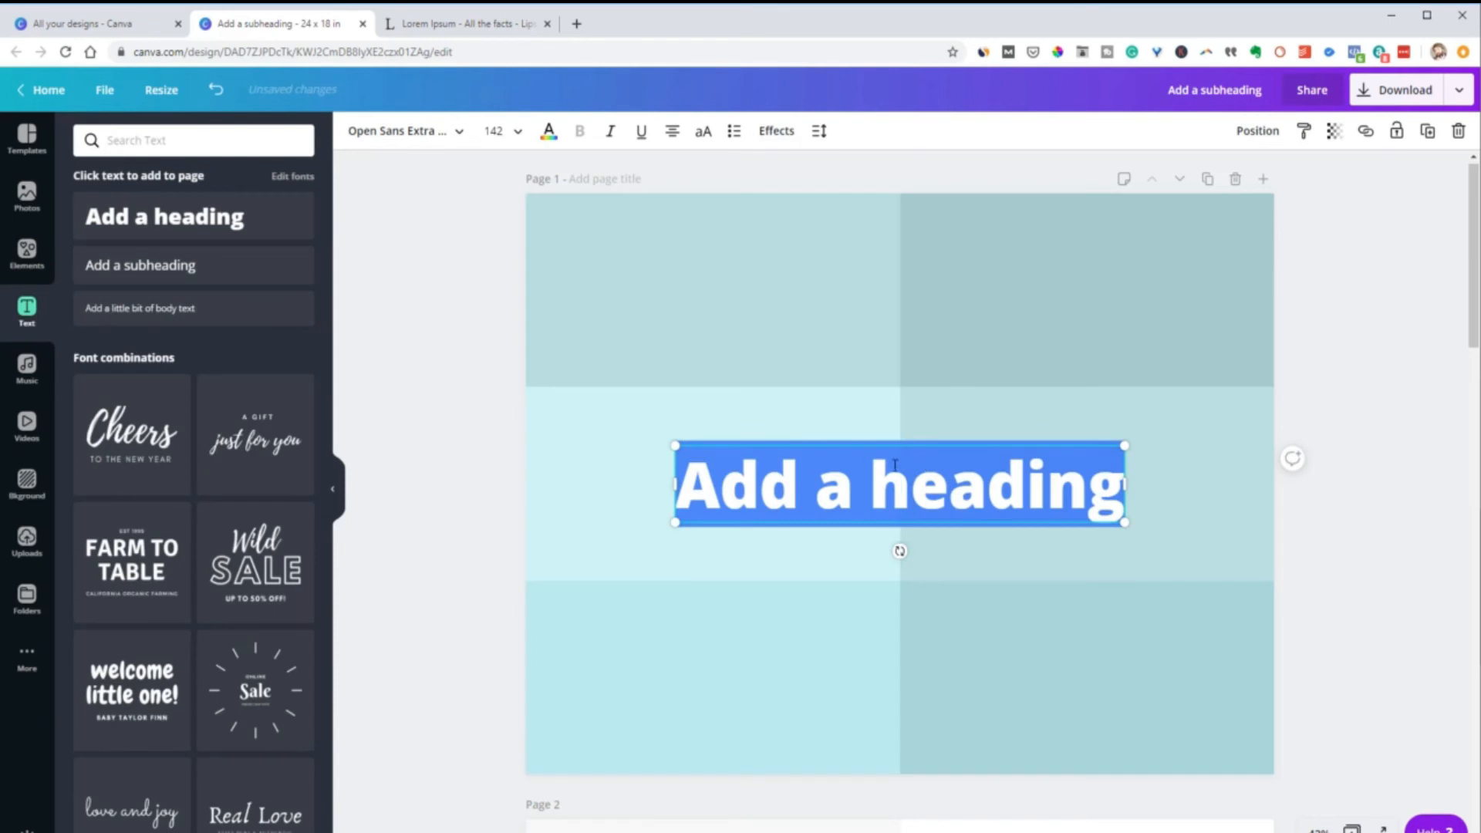
left_click_drag(849, 442, 774, 237)
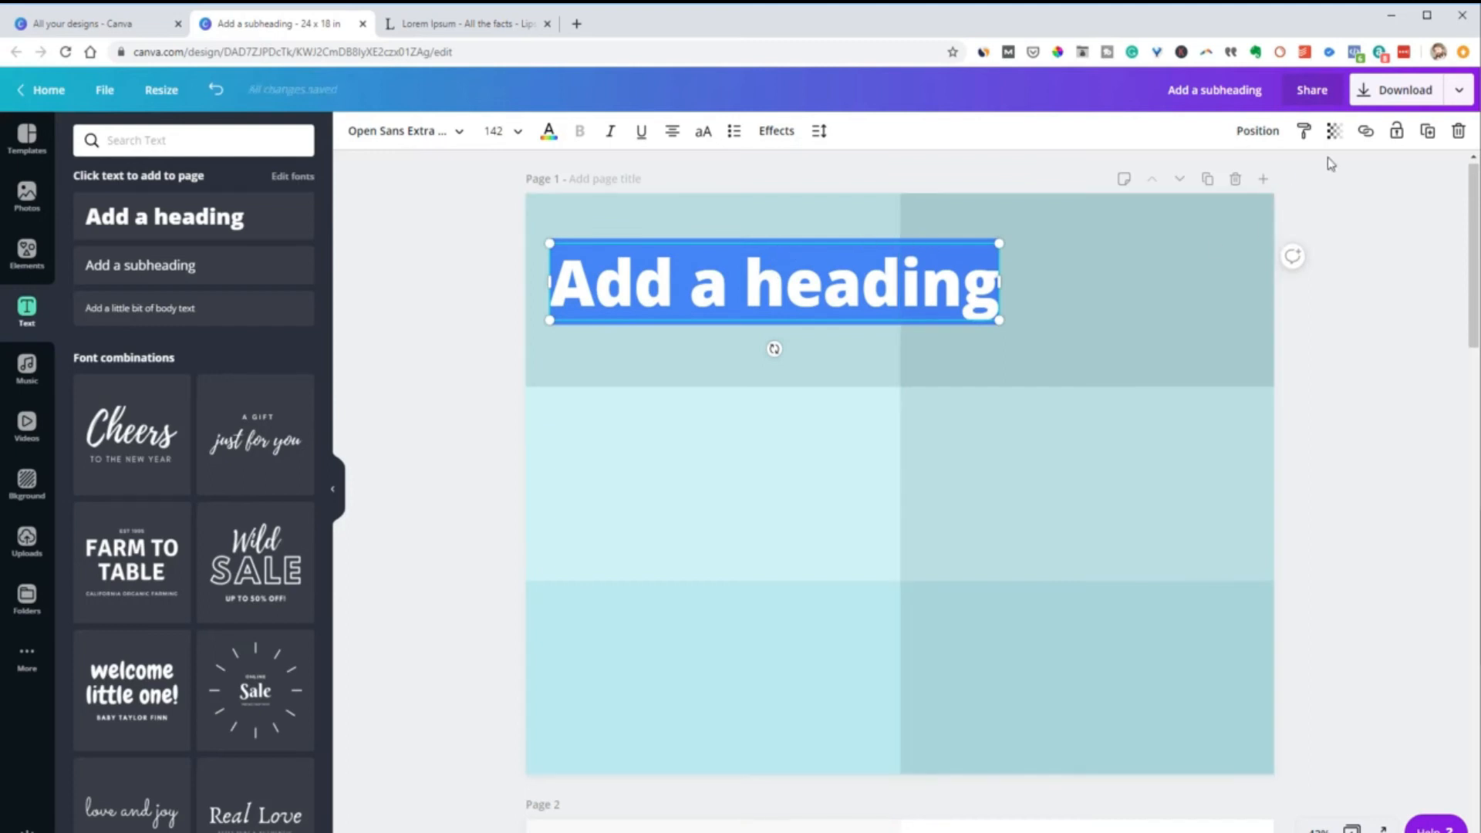
left_click(1457, 131)
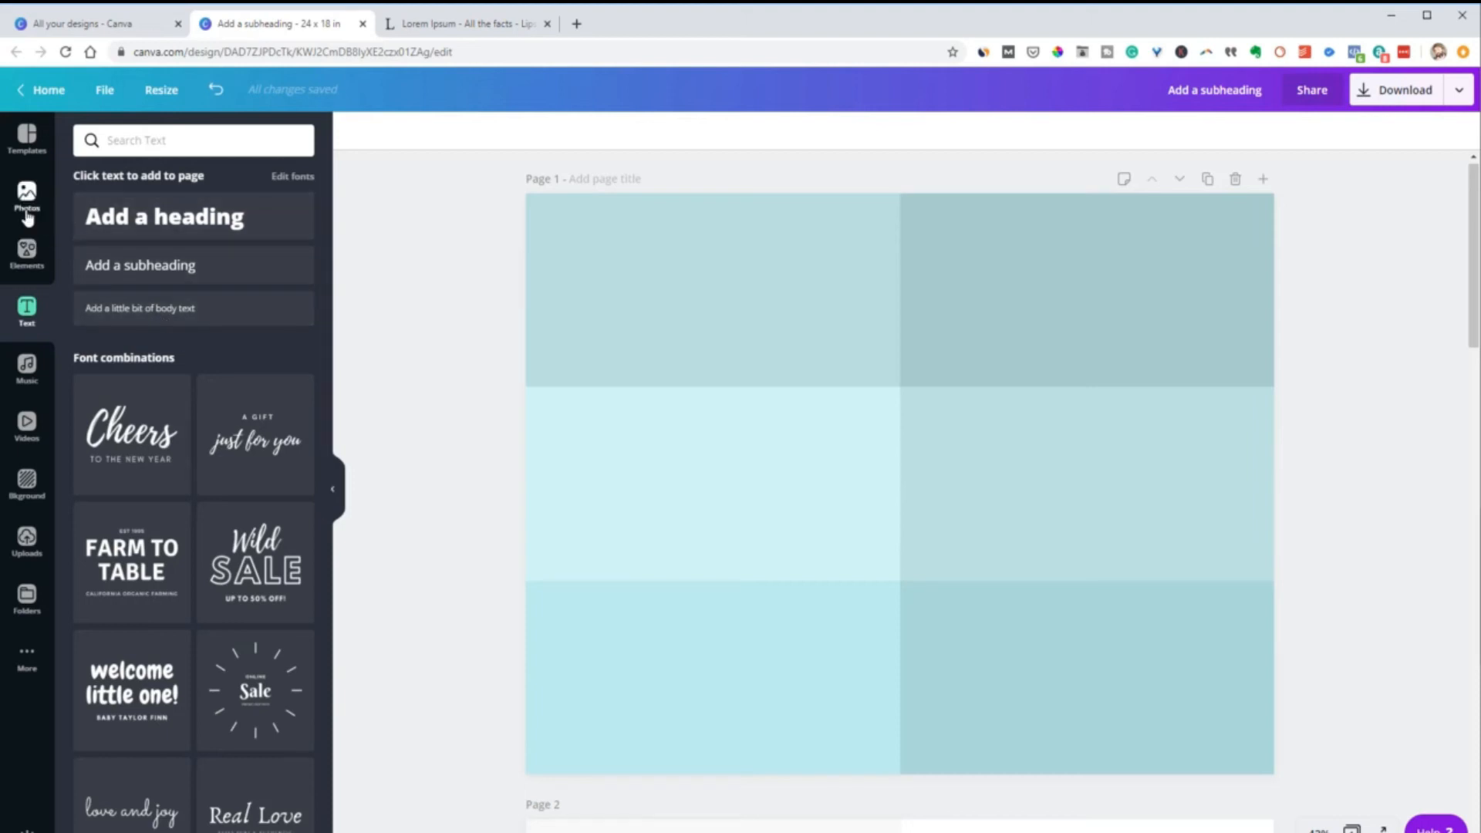
Add a single-cell photo grid so that it fills page 1 beneath the color grids
left_click(47, 258)
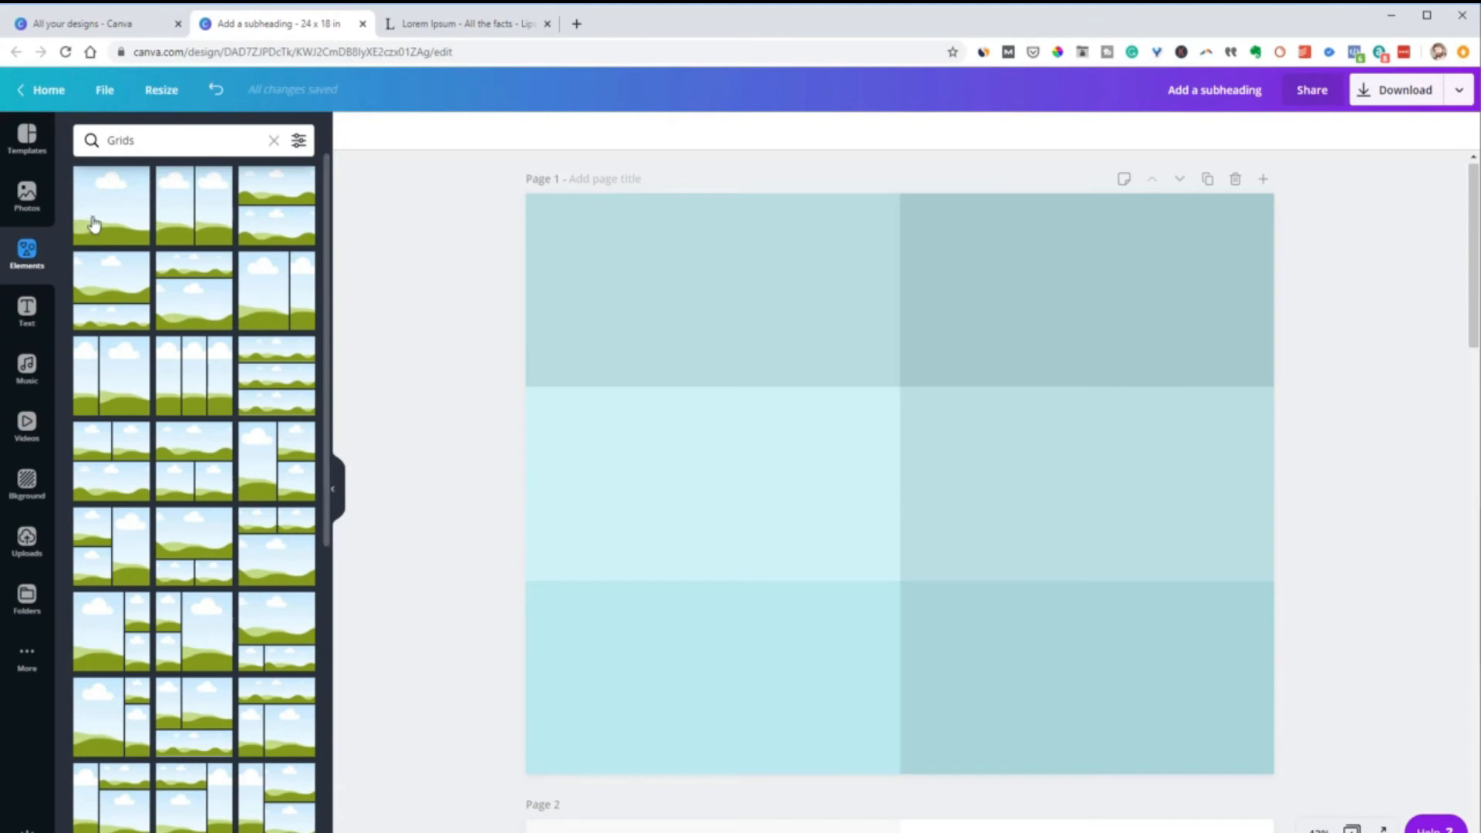
left_click_drag(96, 216, 641, 377)
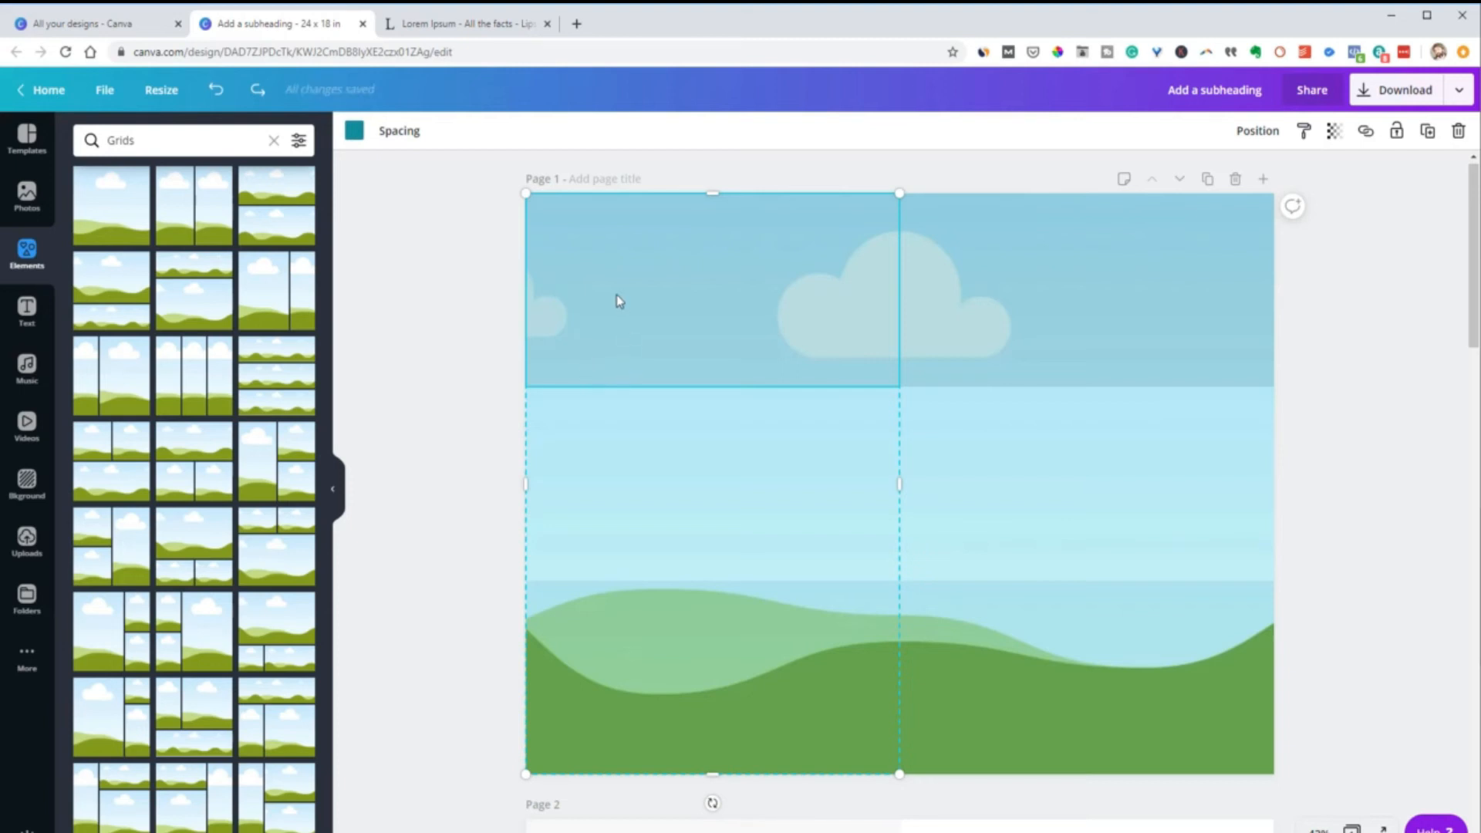
key("Tab")
key("Tab")
key("Tab")
key("Tab")
key("Tab")
key("Tab")
key("Tab")
key("Tab")
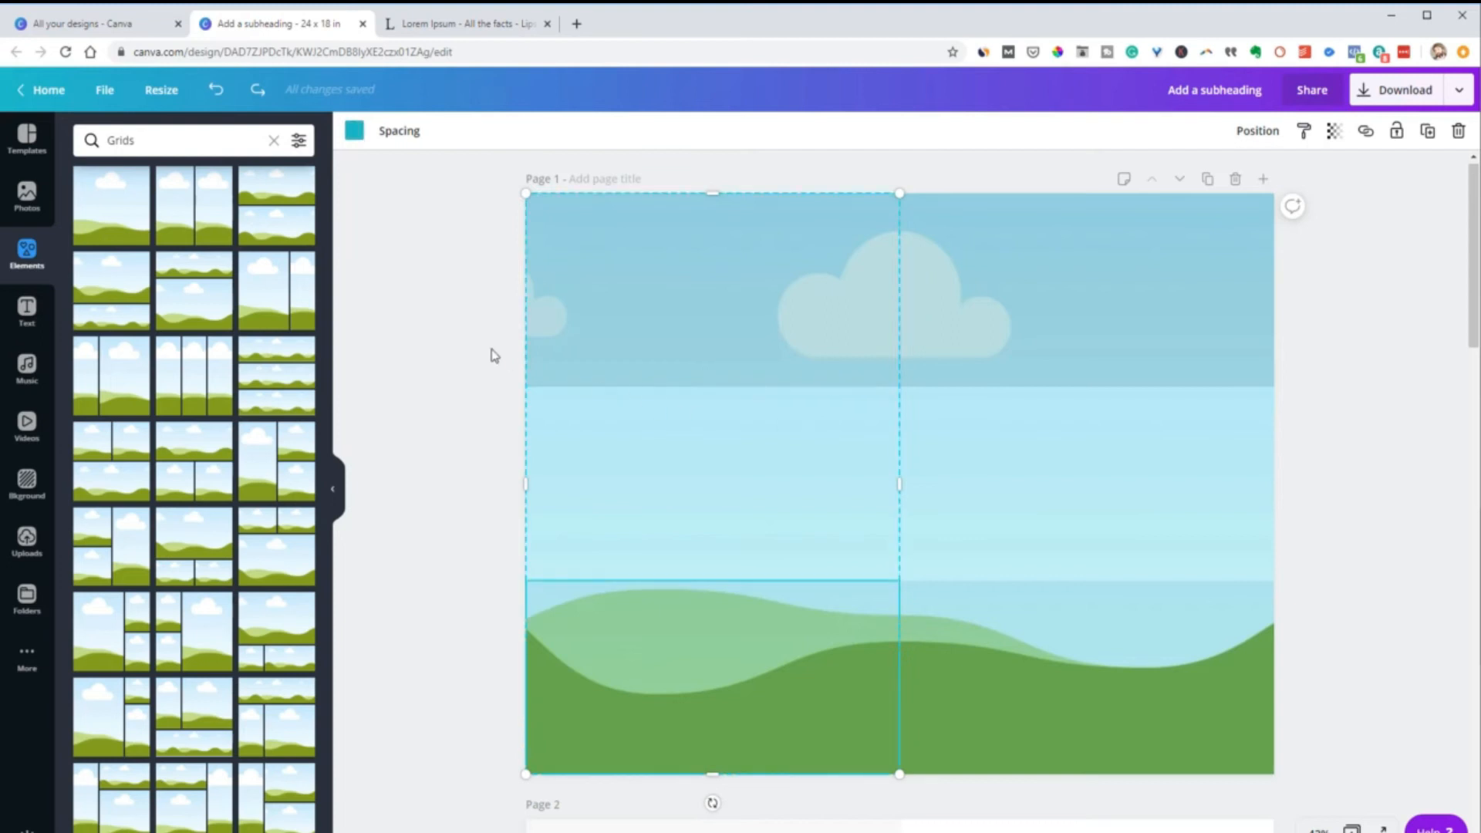
left_click(448, 417)
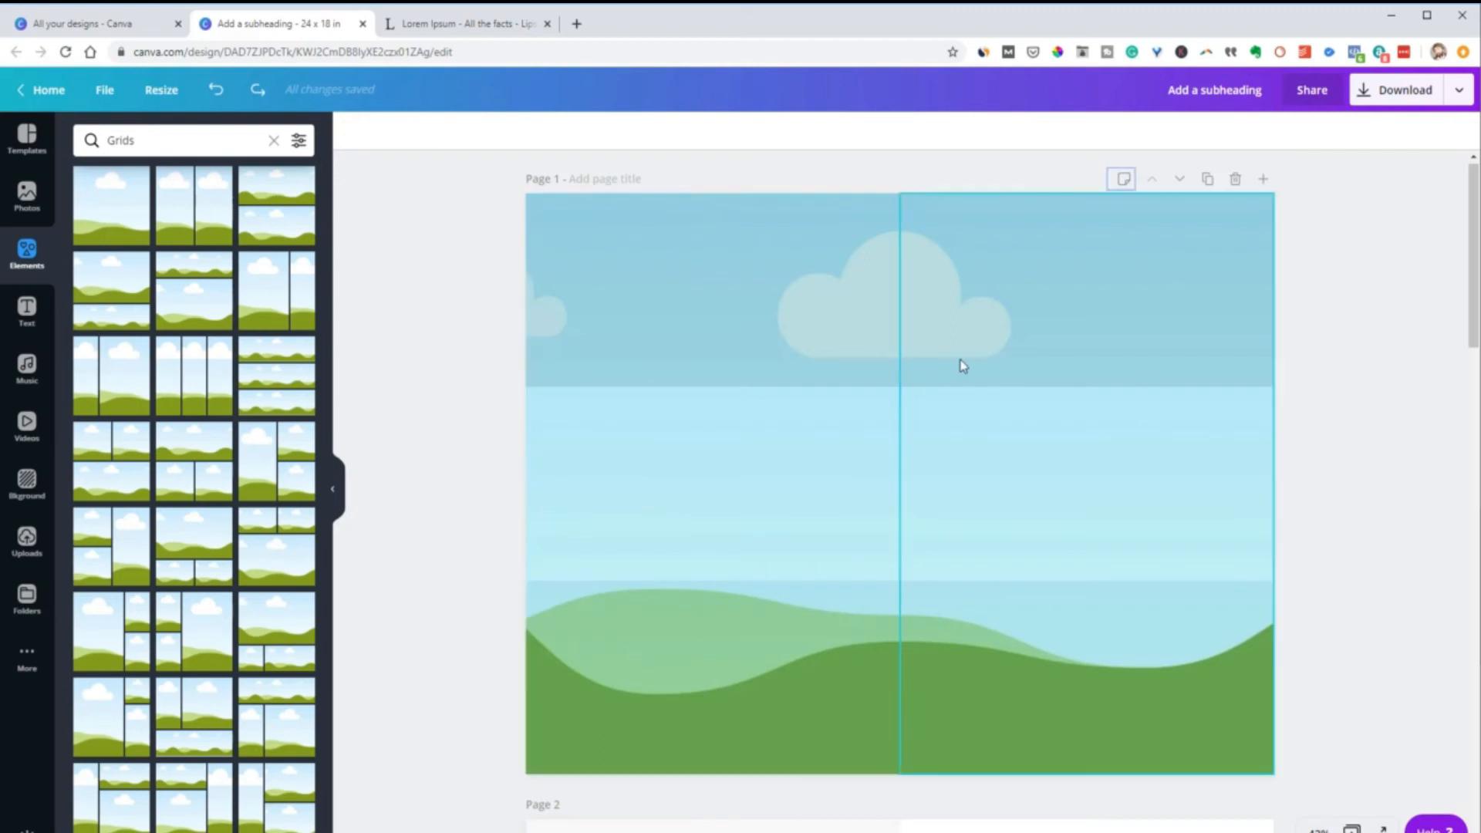
Lock the left and right three-row color grids and try to select the photo grid beneath them
left_click(799, 316)
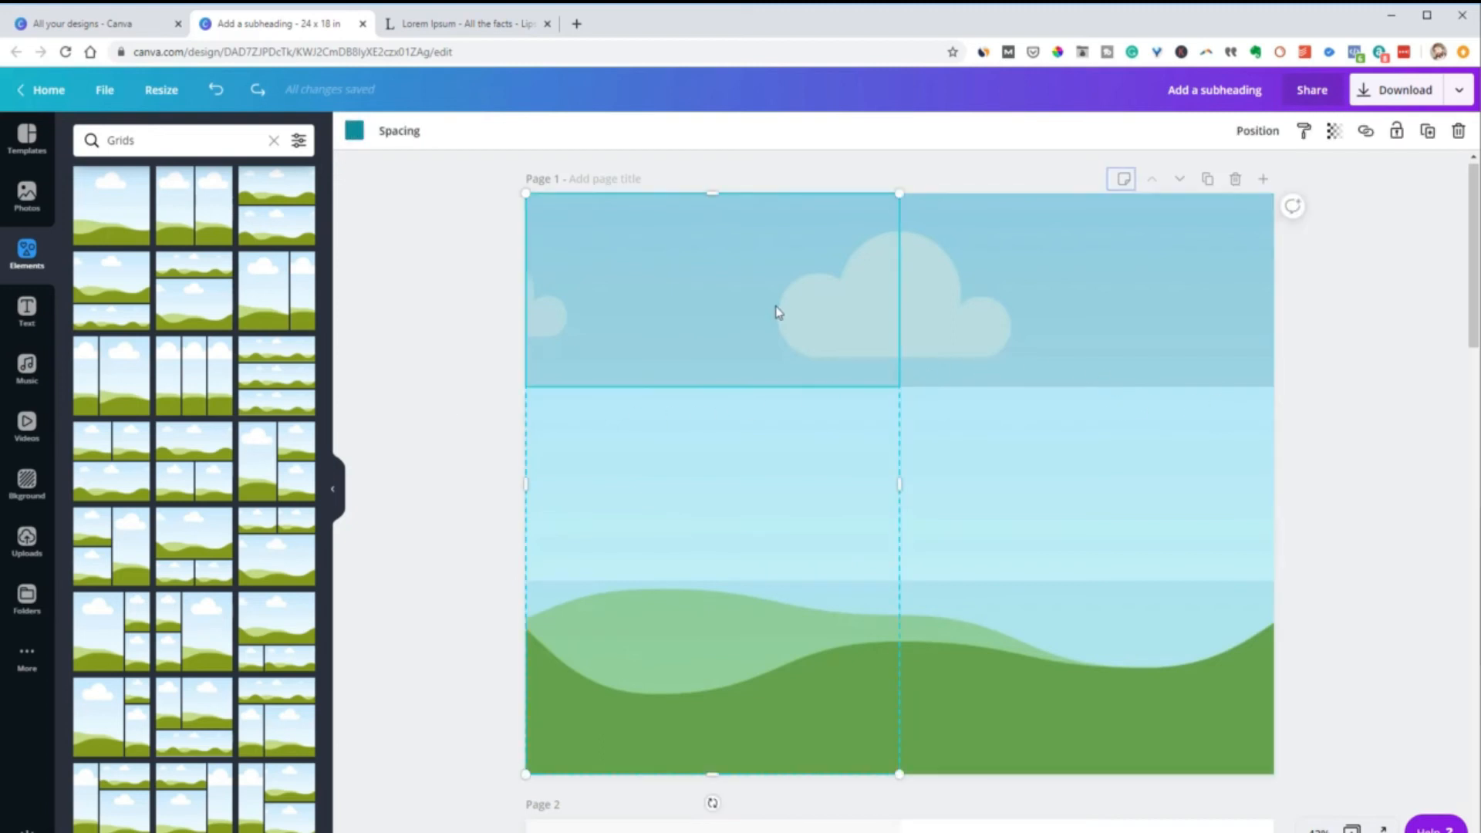
left_click(1393, 133)
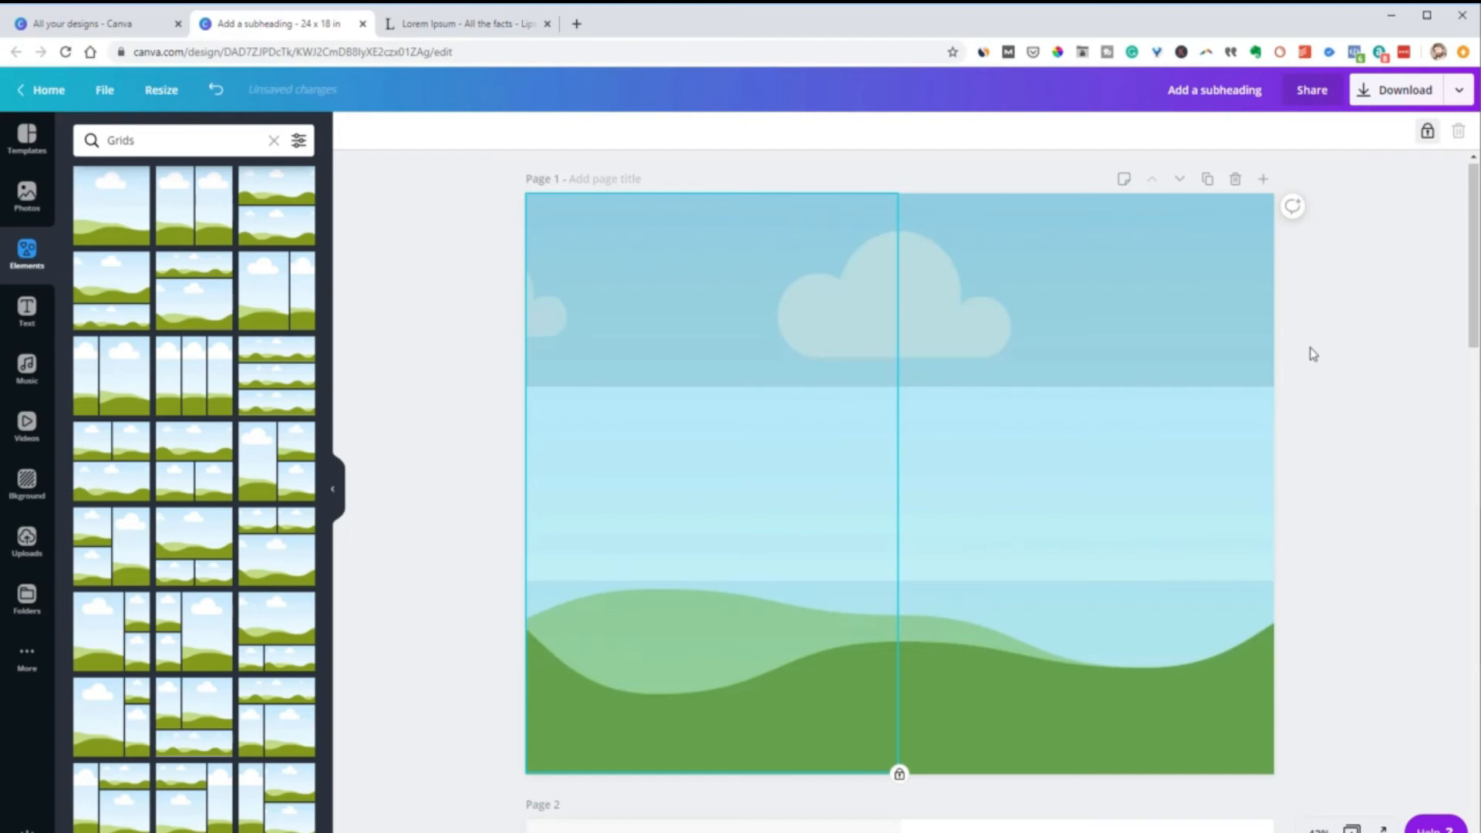
left_click(1208, 343)
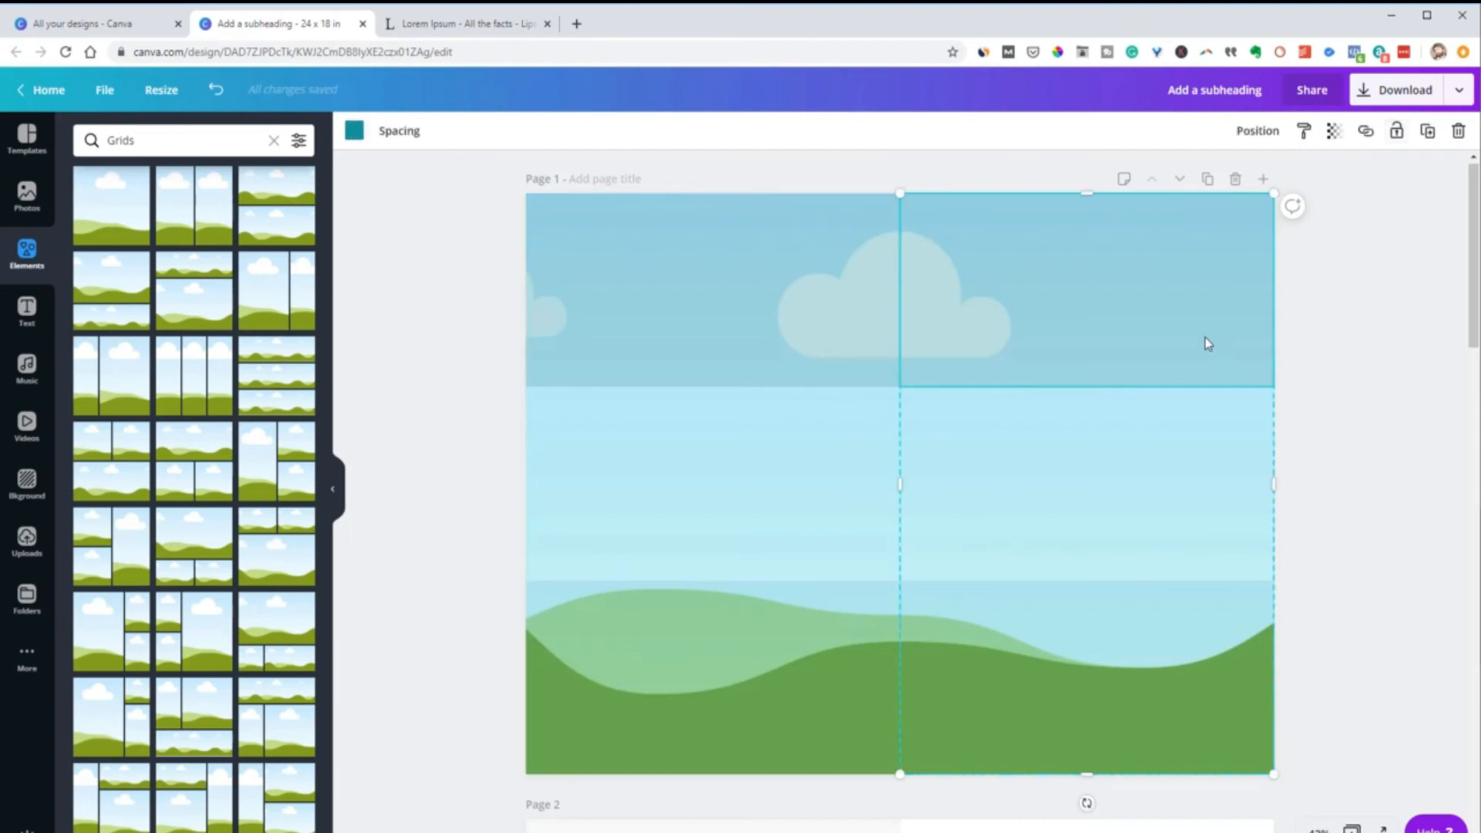
left_click(1397, 132)
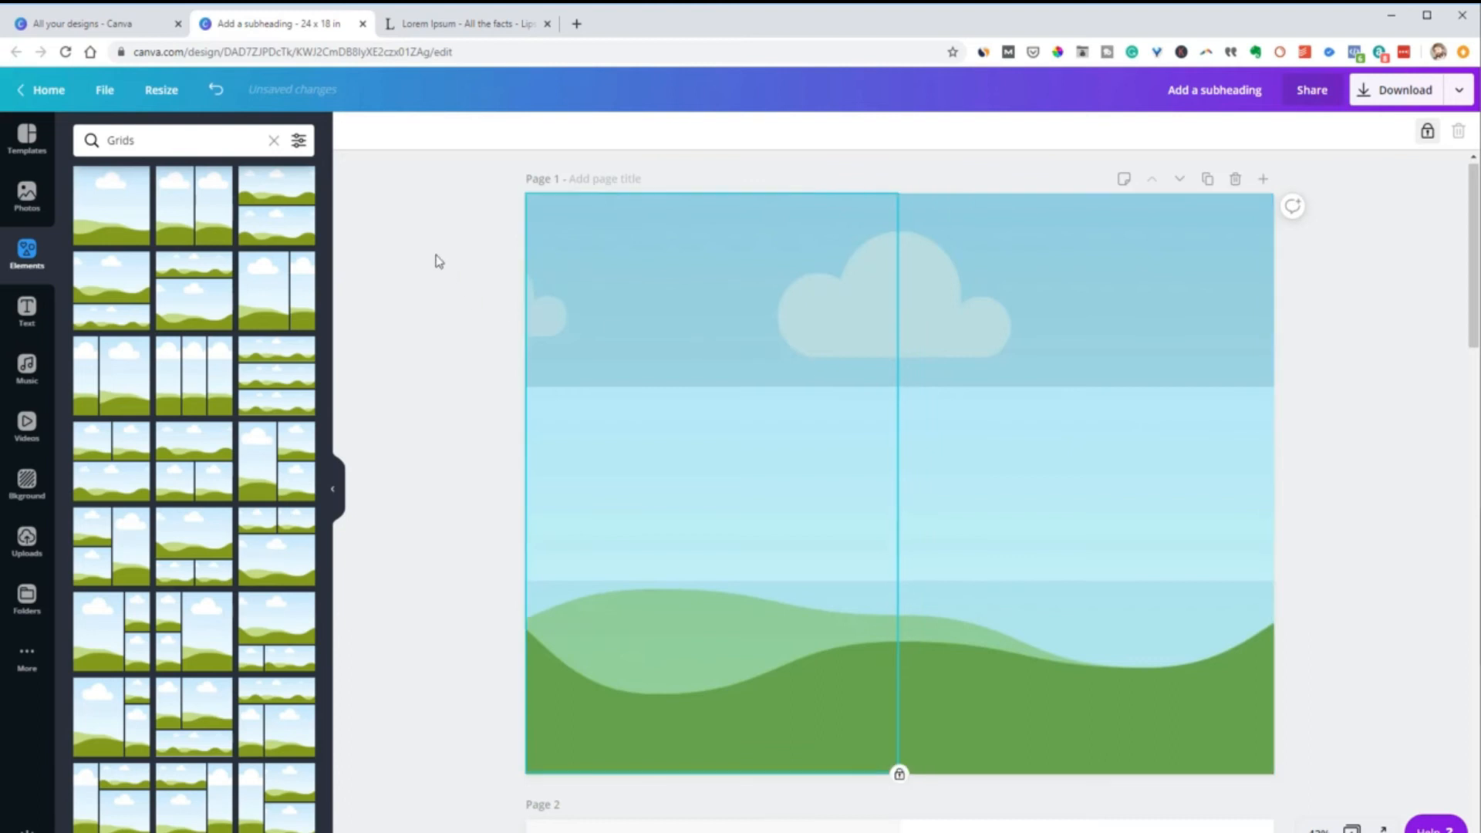
left_click_drag(399, 288, 680, 467)
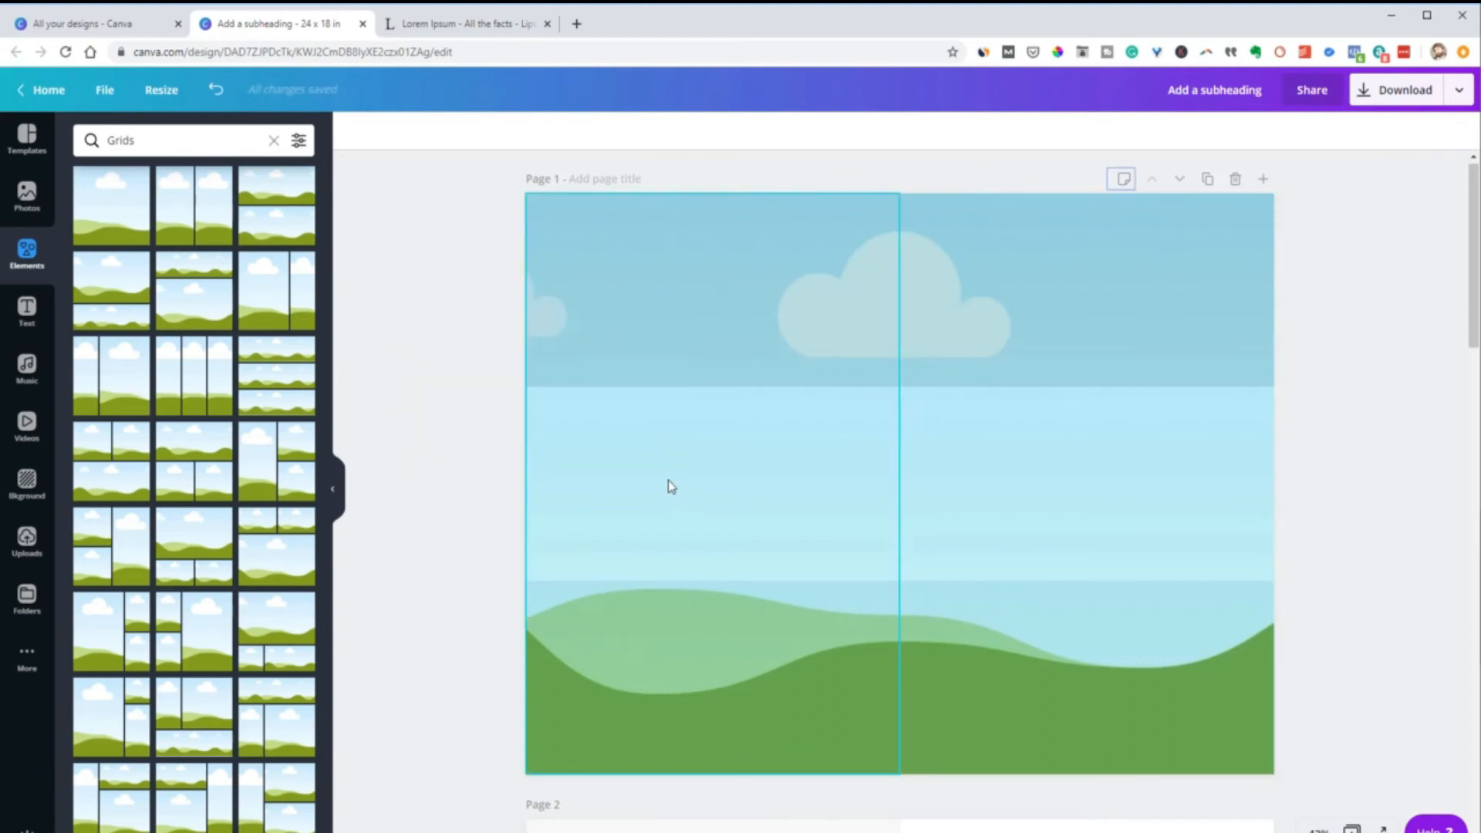
Unlock both three-row color grids and send each one backward behind the full-page photo grid
left_click(693, 473)
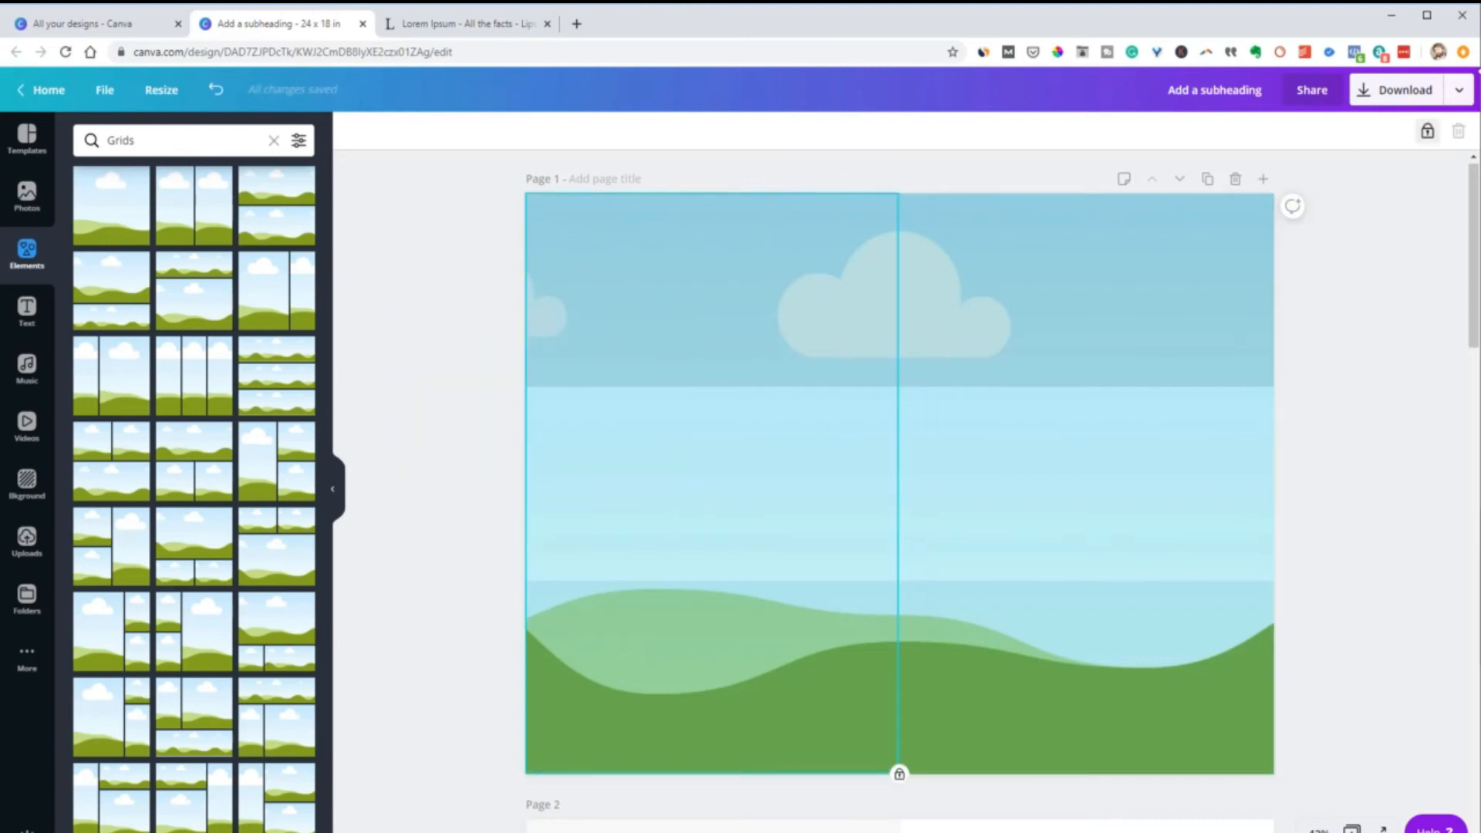
left_click(1427, 133)
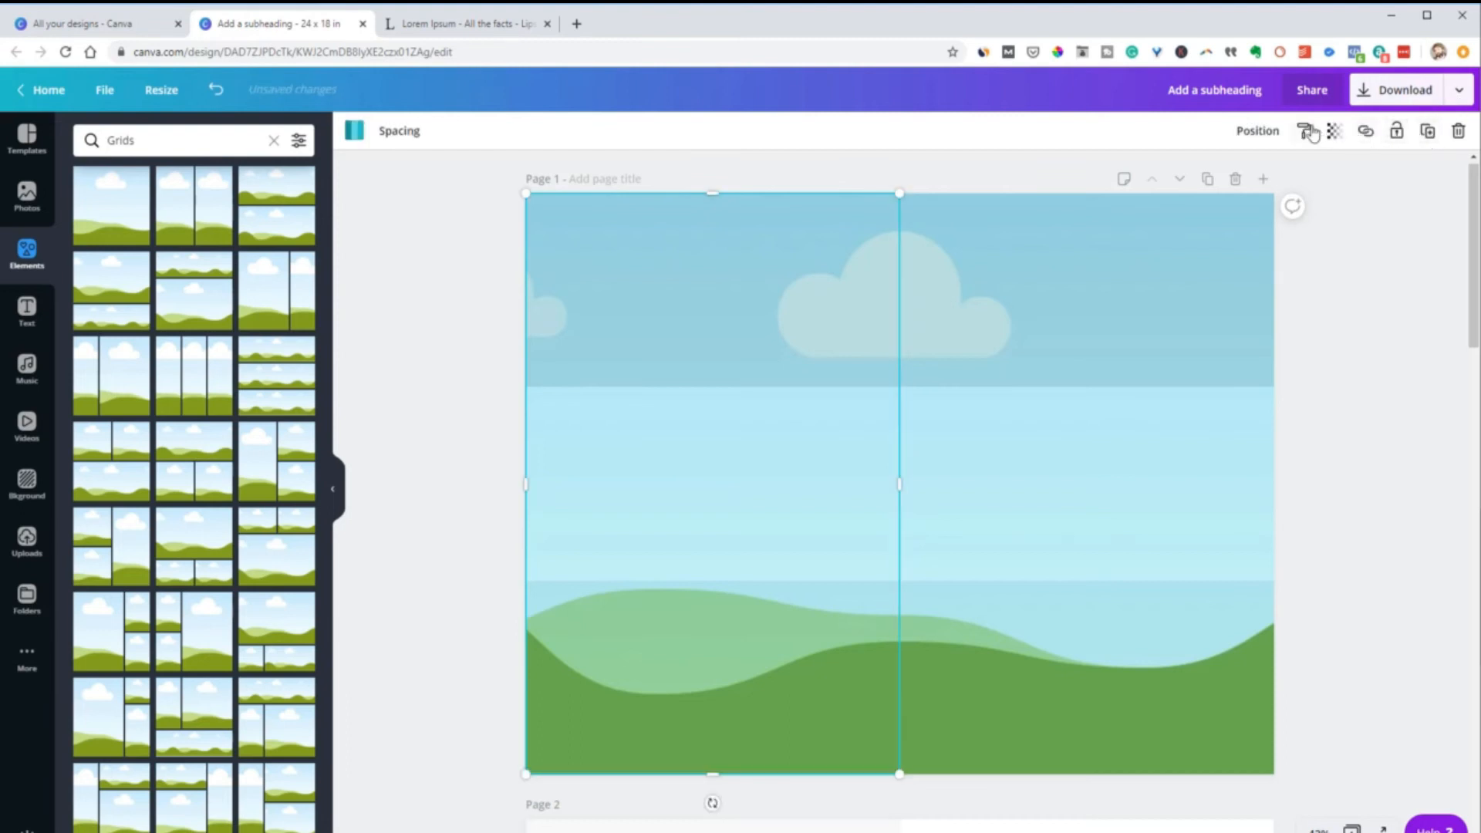
left_click(1259, 131)
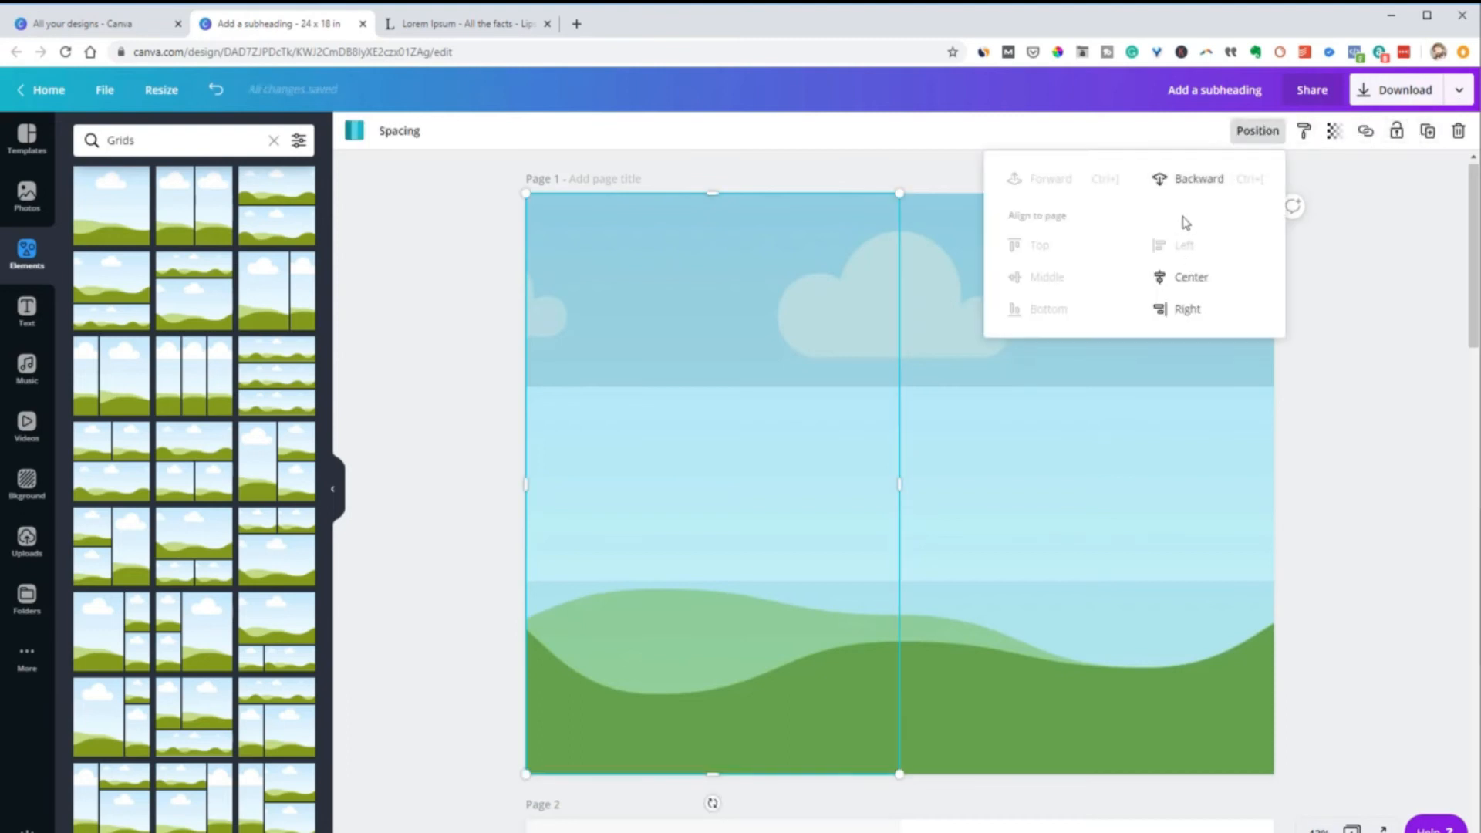
left_click(1187, 181)
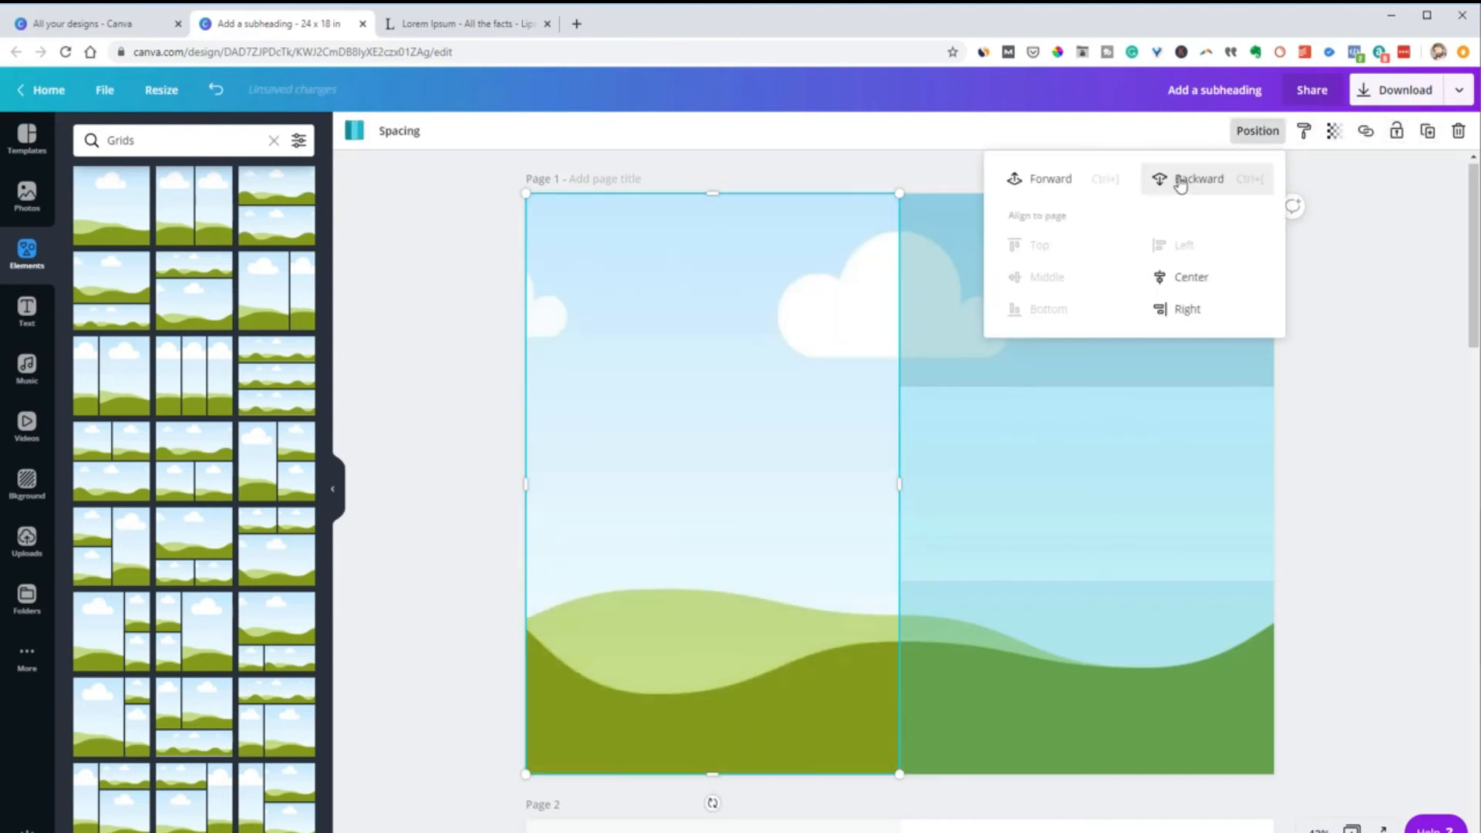
left_click(1108, 479)
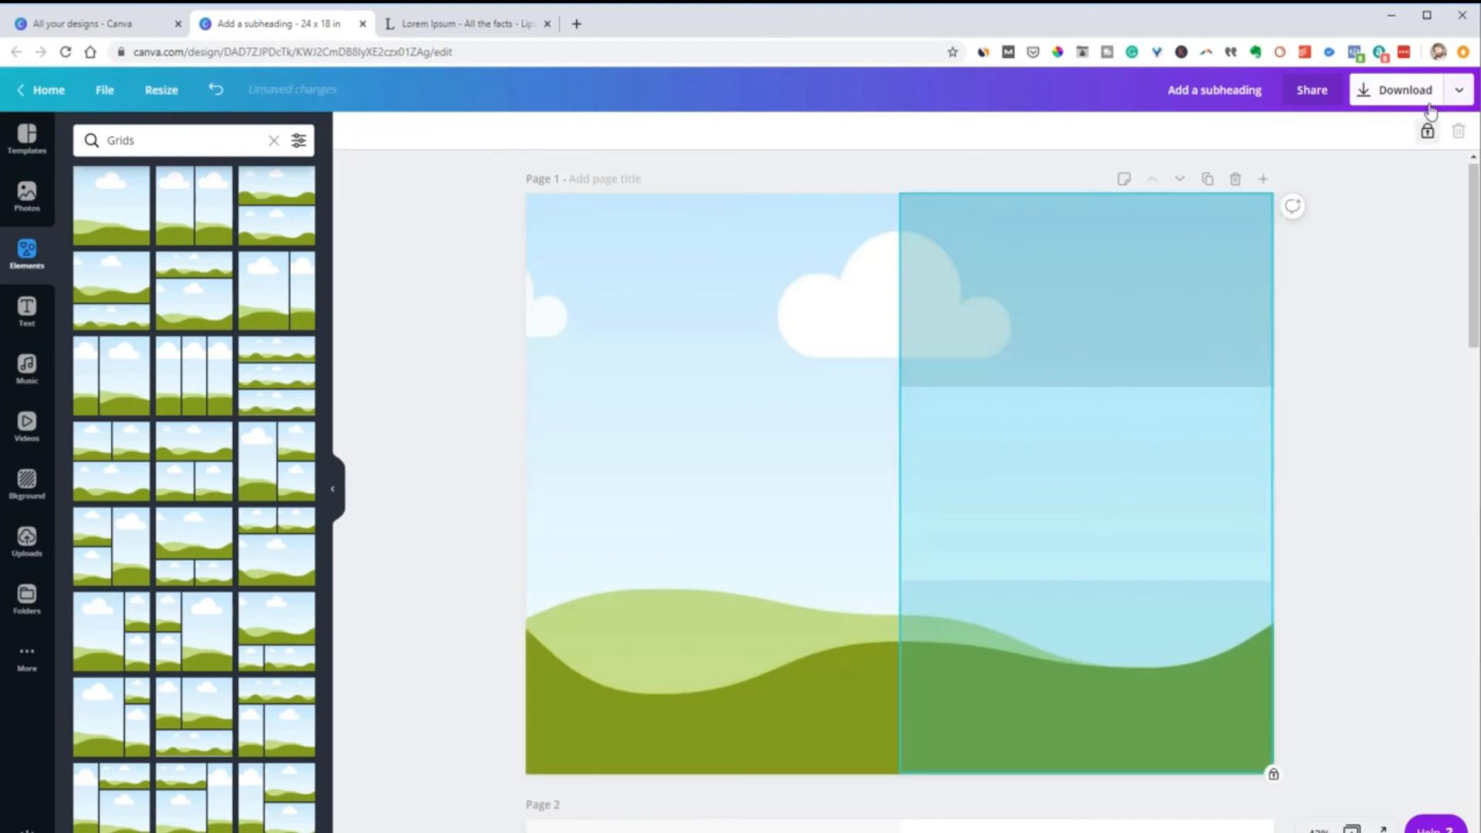
left_click(1427, 132)
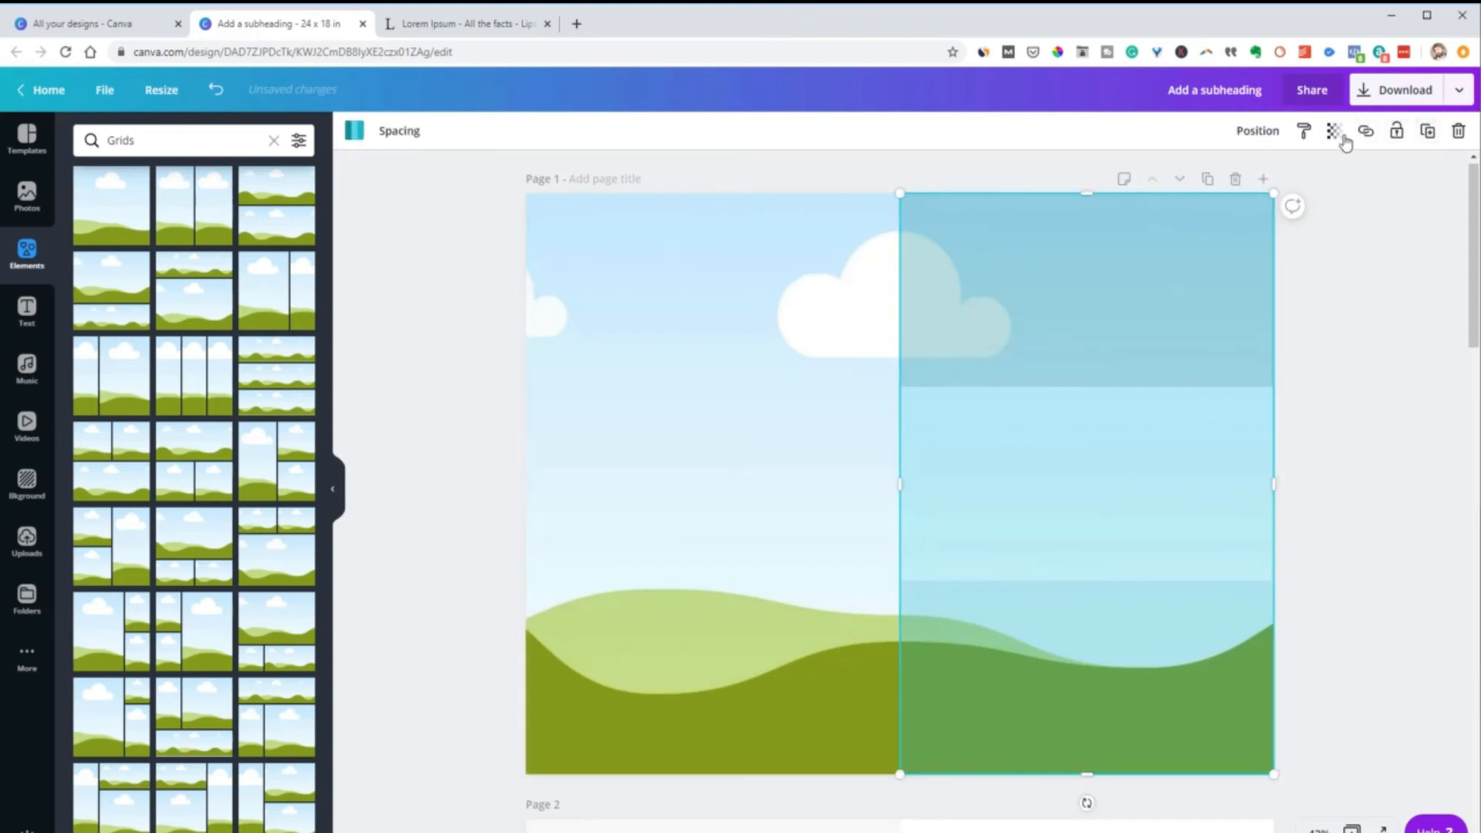
left_click(1279, 133)
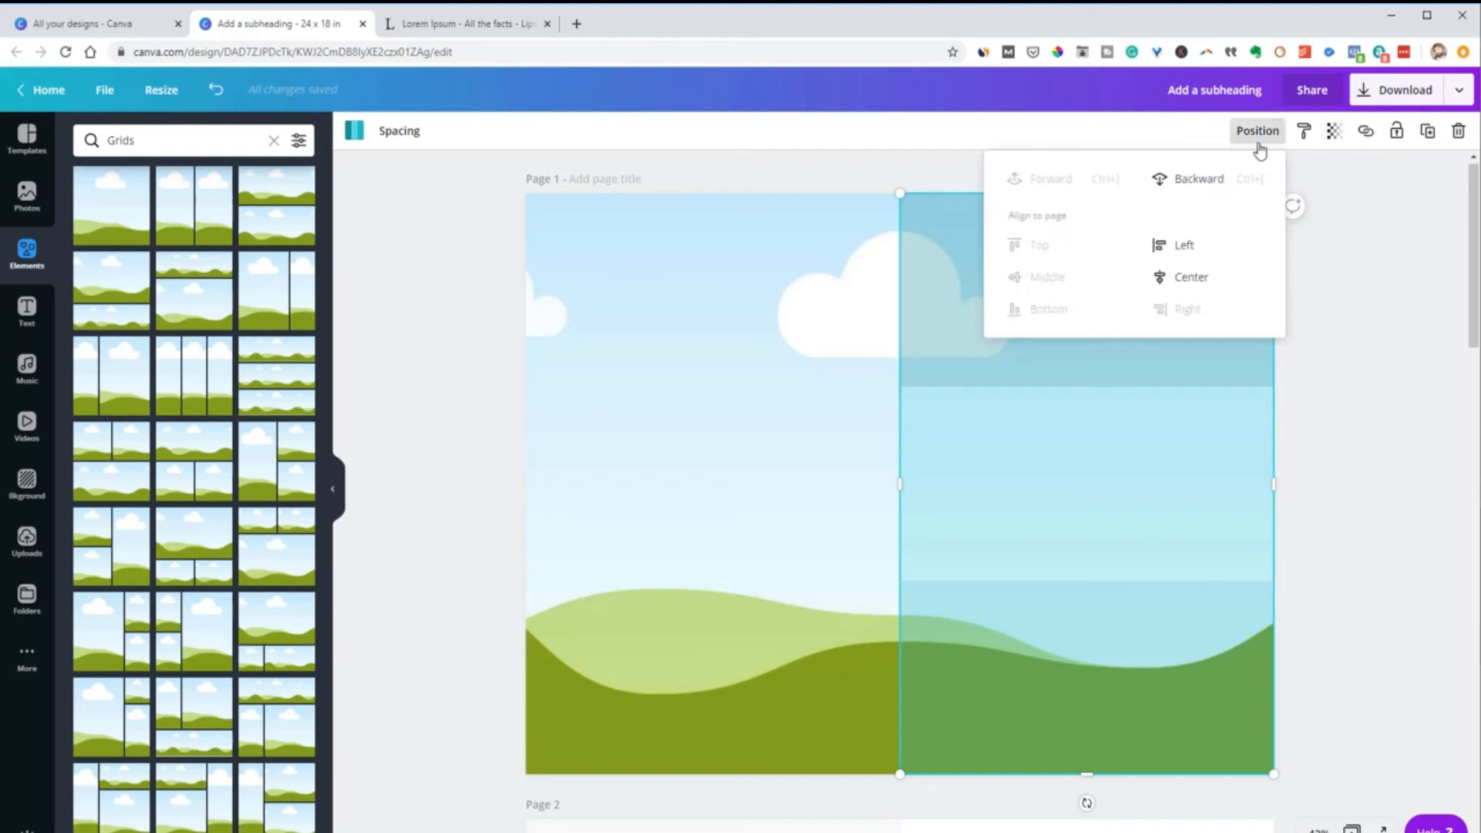
left_click(1194, 182)
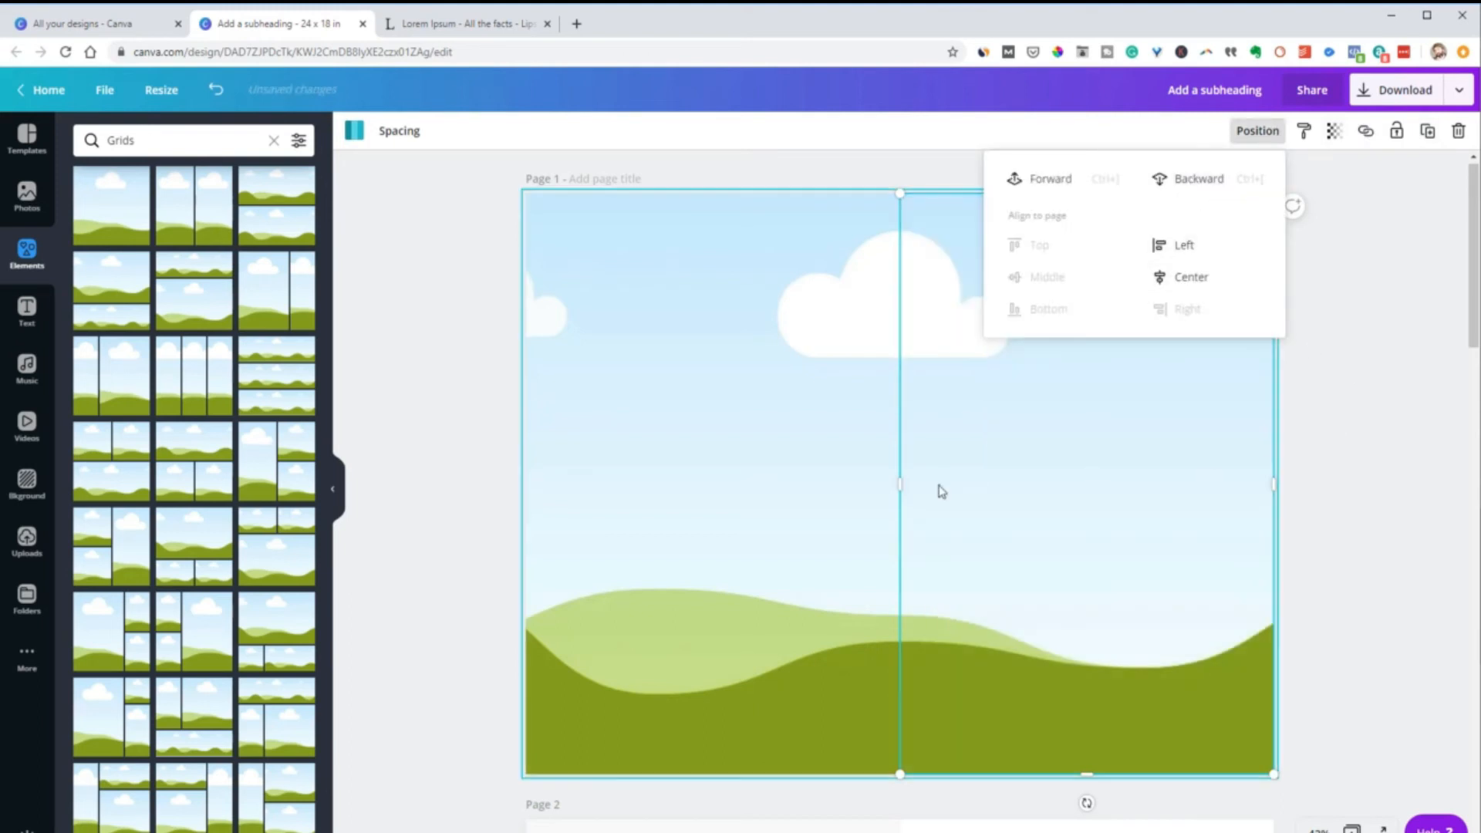
Move the full-page photo grid down to expose the color grids, and lock both three-row color grids
left_click(712, 411)
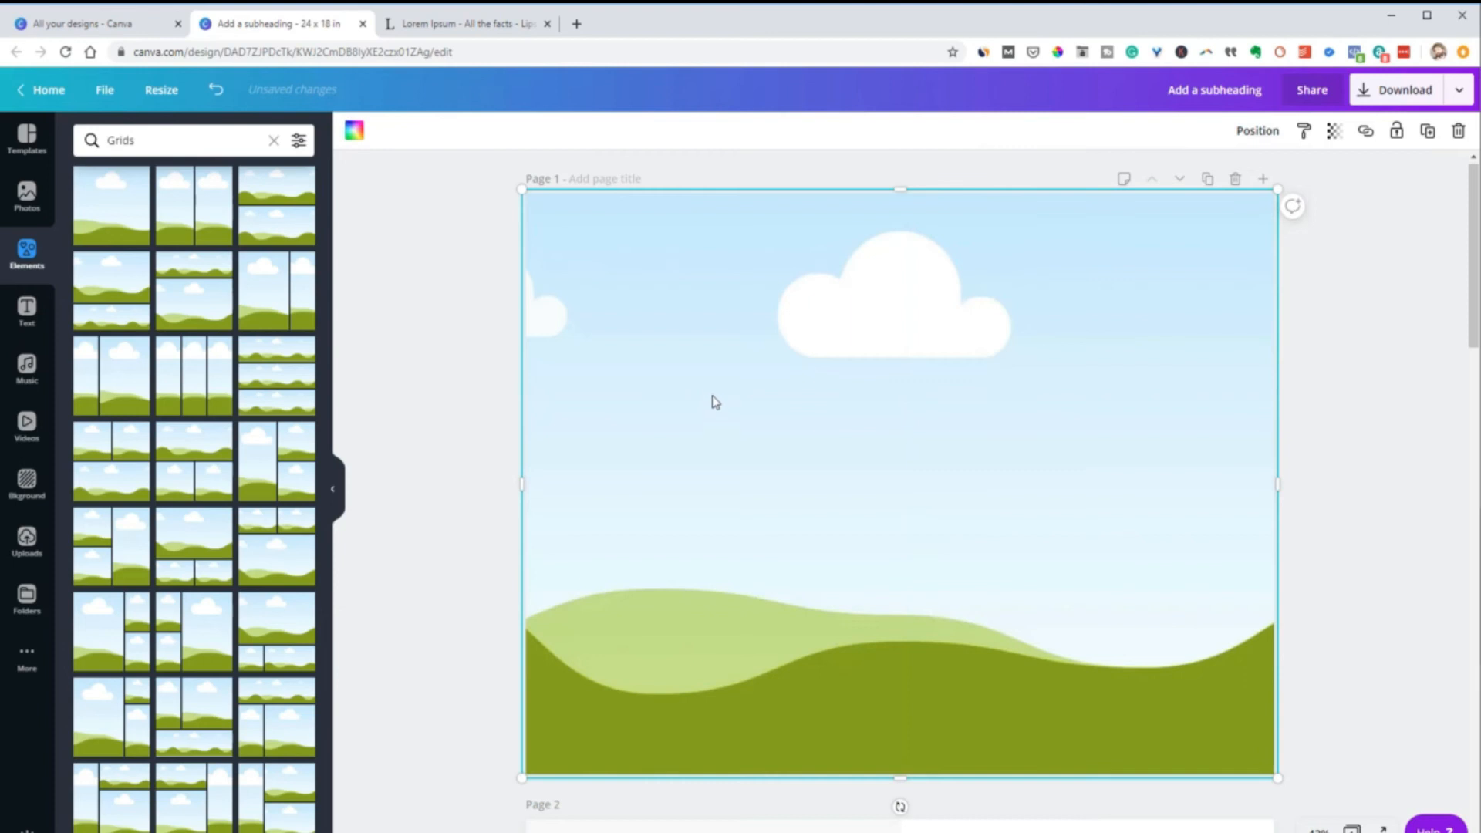
left_click_drag(691, 349, 655, 522)
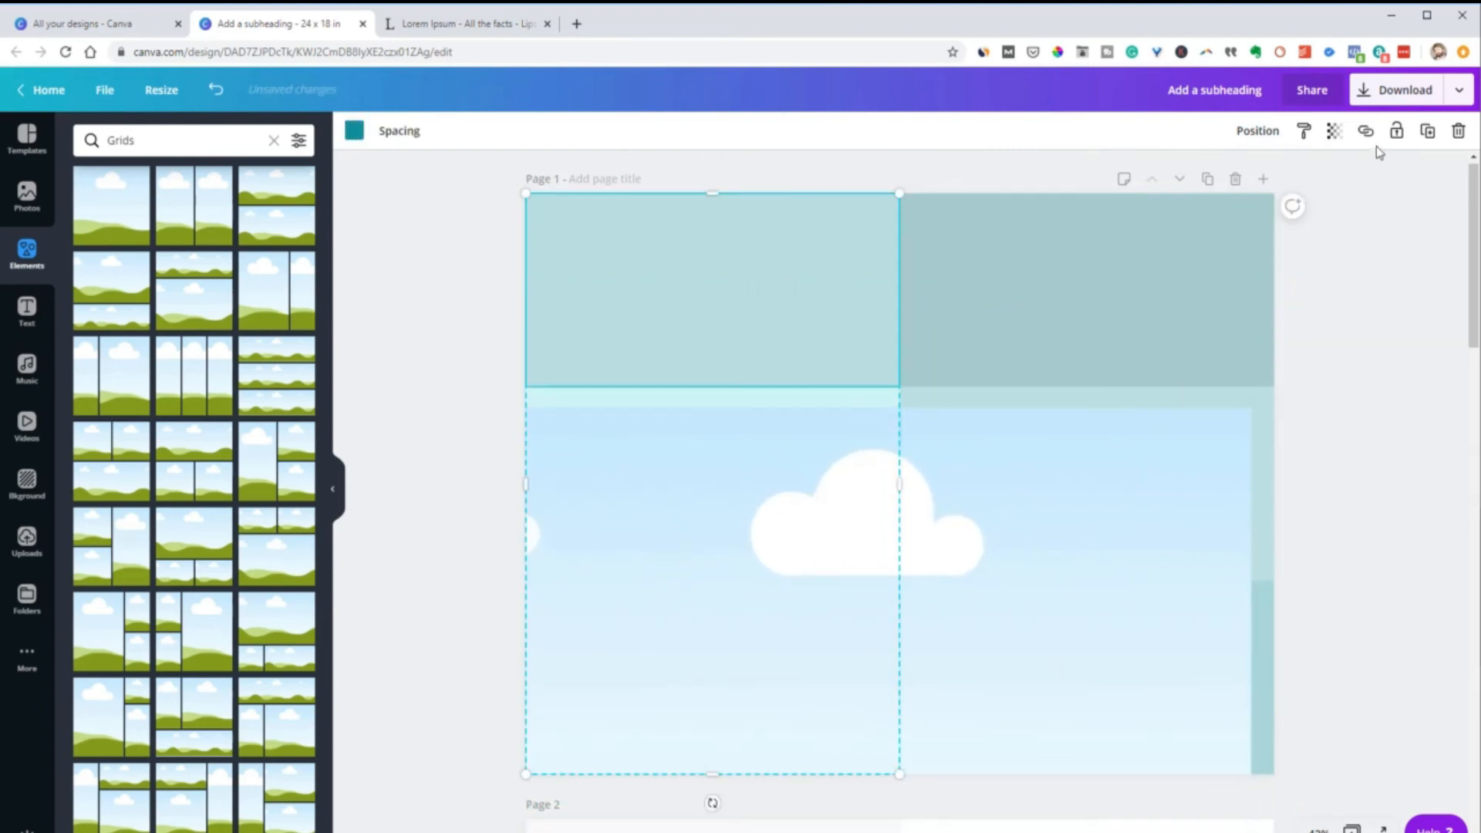
left_click(1396, 131)
left_click(1211, 208)
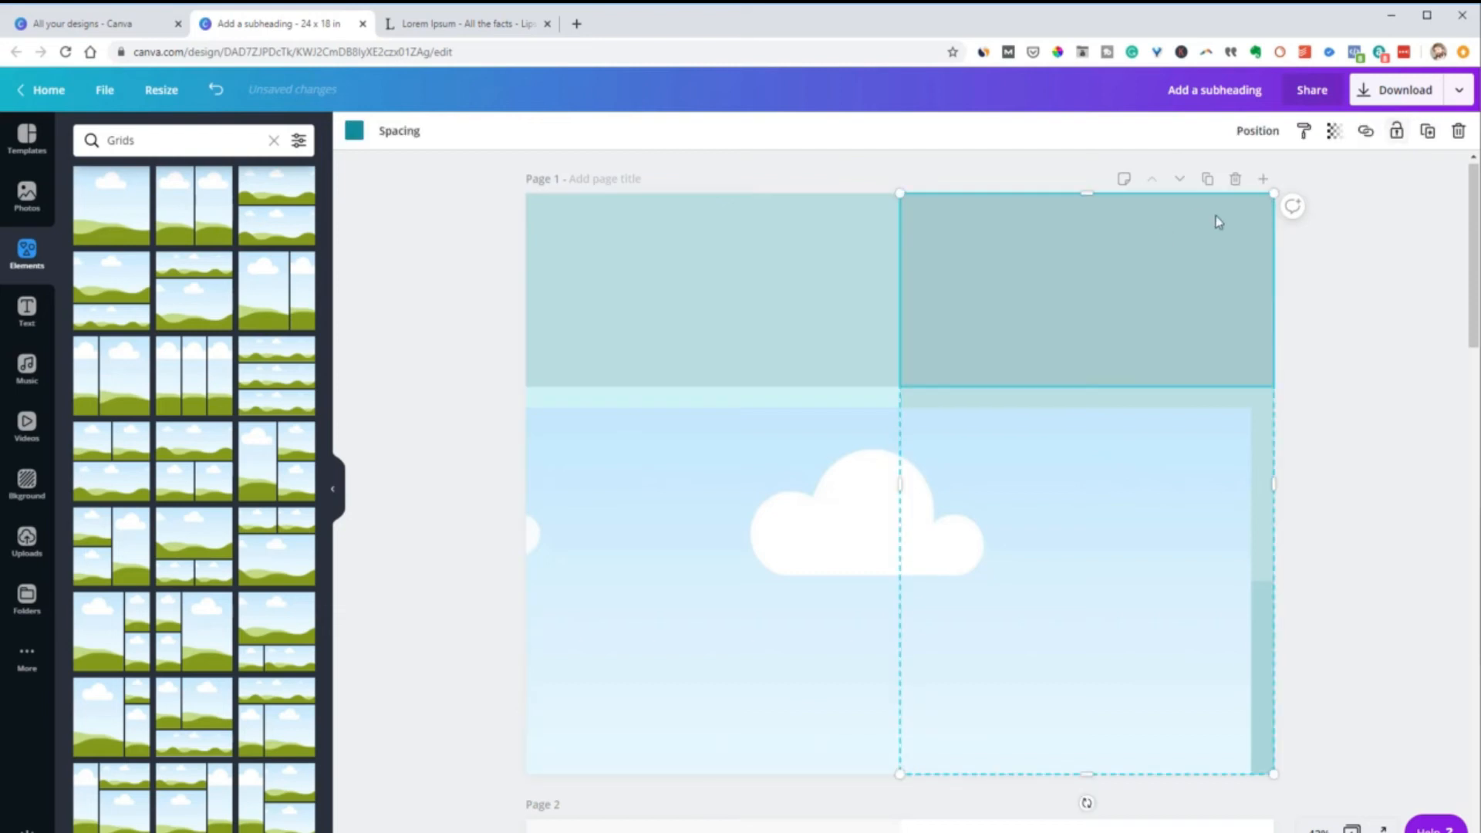
left_click(1396, 131)
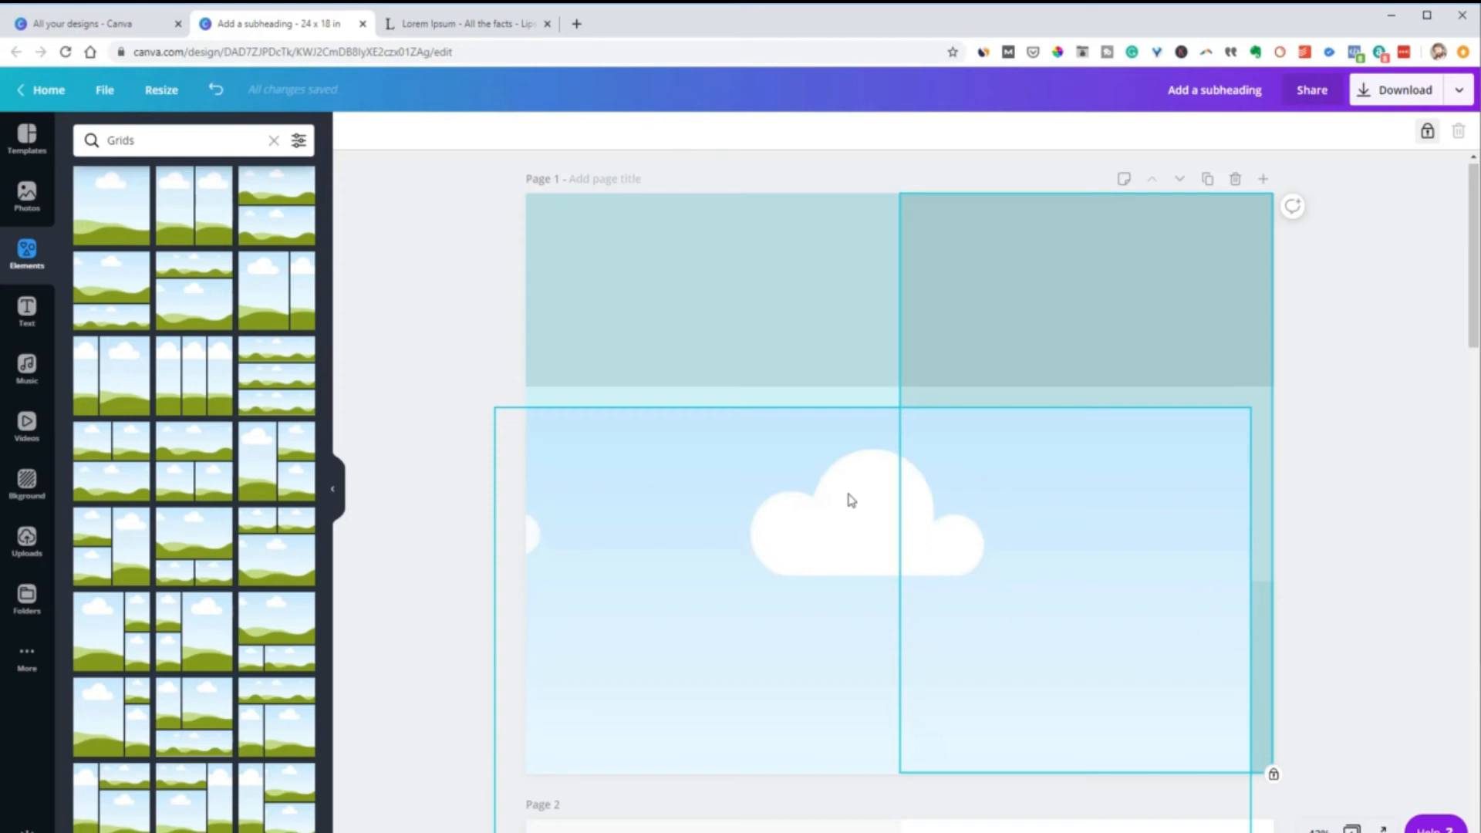
Move the photo grid back up to the page top and resize it to cover the left column
left_click_drag(687, 509, 718, 291)
left_click_drag(901, 772, 901, 766)
left_click_drag(1285, 474, 900, 506)
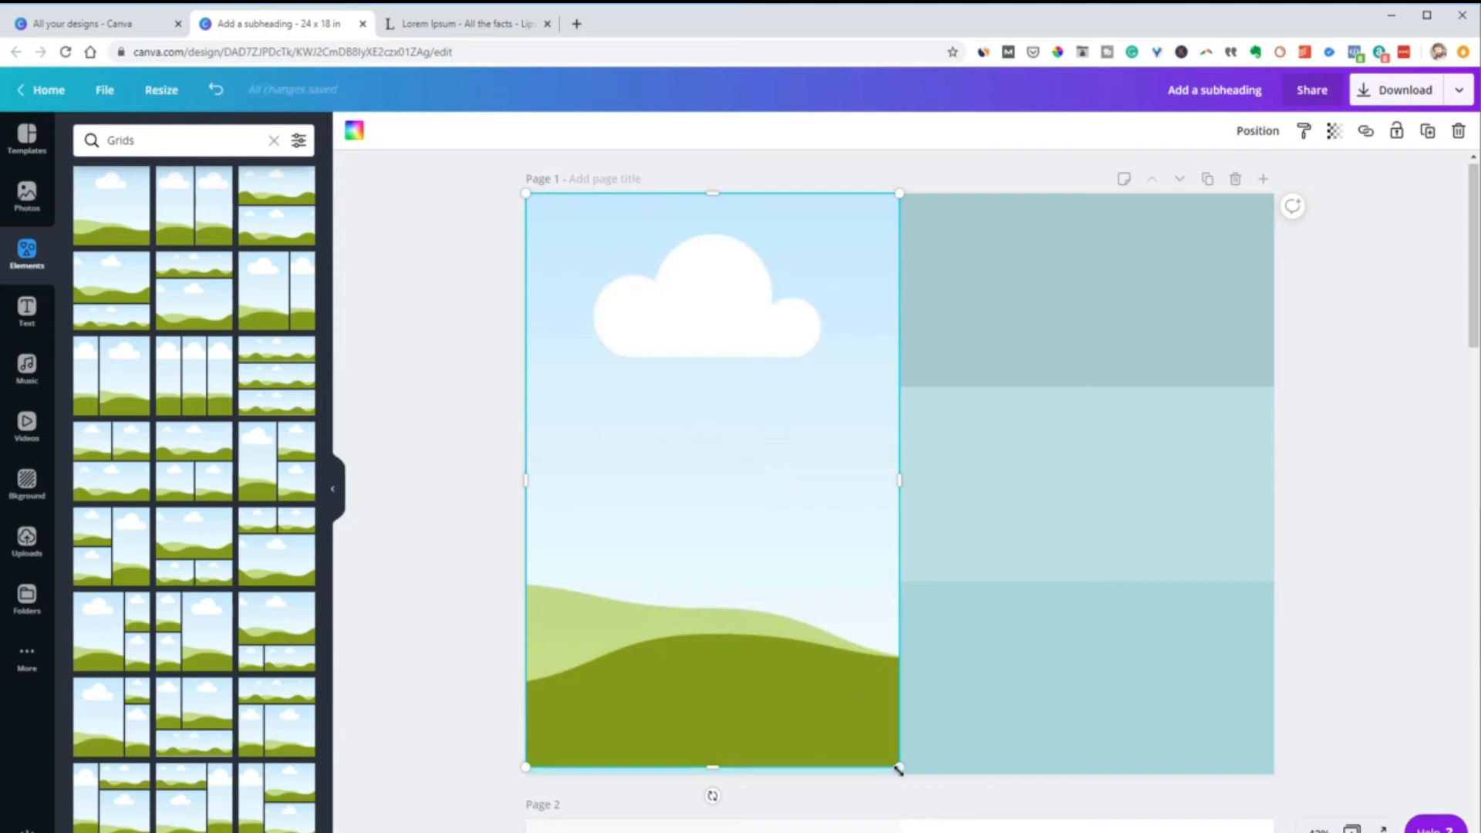
Scale the photo grid down around its center in the left column to about 9.4 by 15.6 inches
mouse_move(896, 761)
left_mouse_down()
mouse_move(872, 728)
mouse_move(885, 758)
left_mouse_up()
left_click_drag(895, 762, 859, 731)
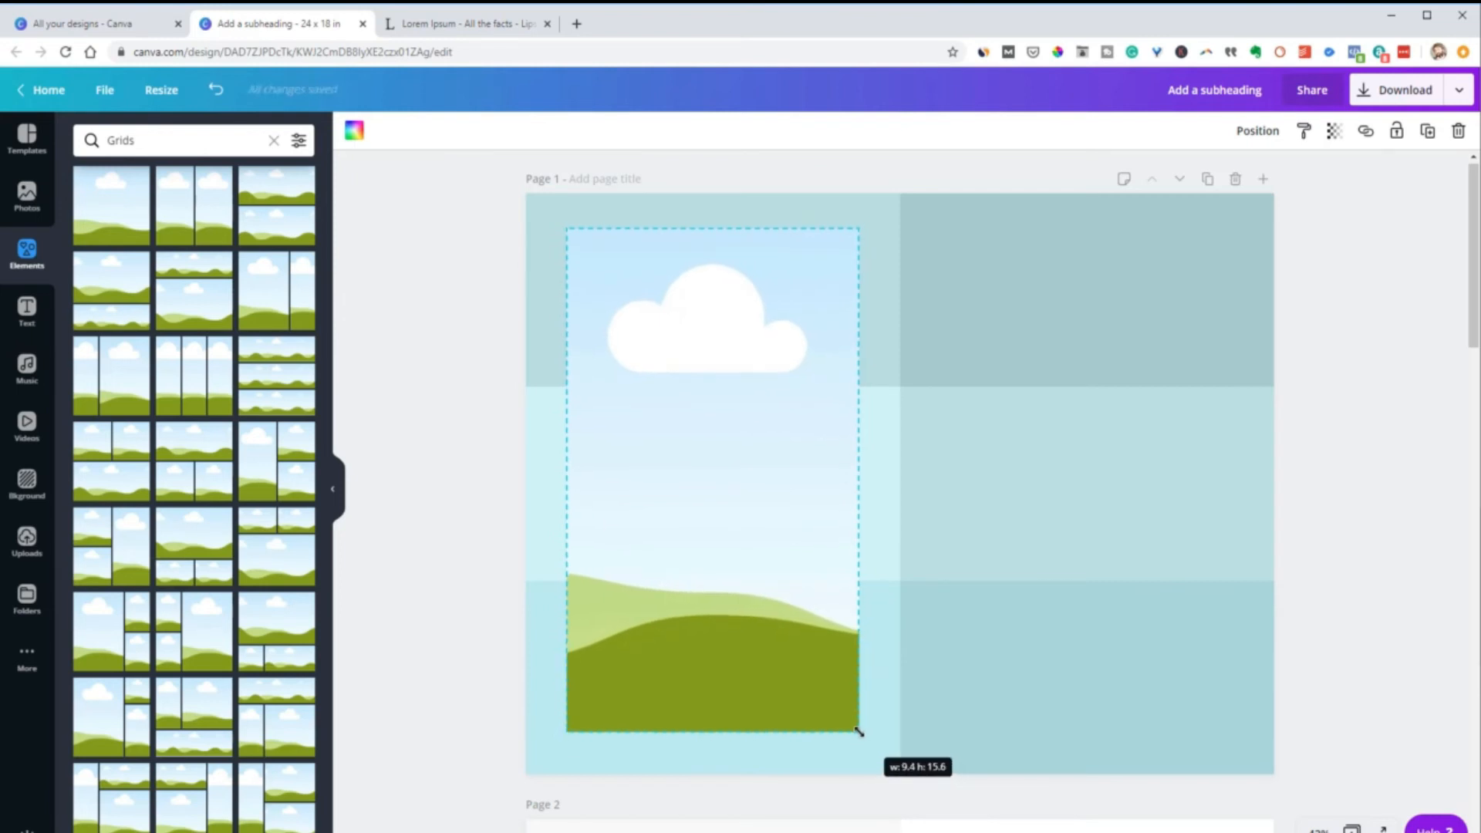
left_click_drag(859, 731, 862, 733)
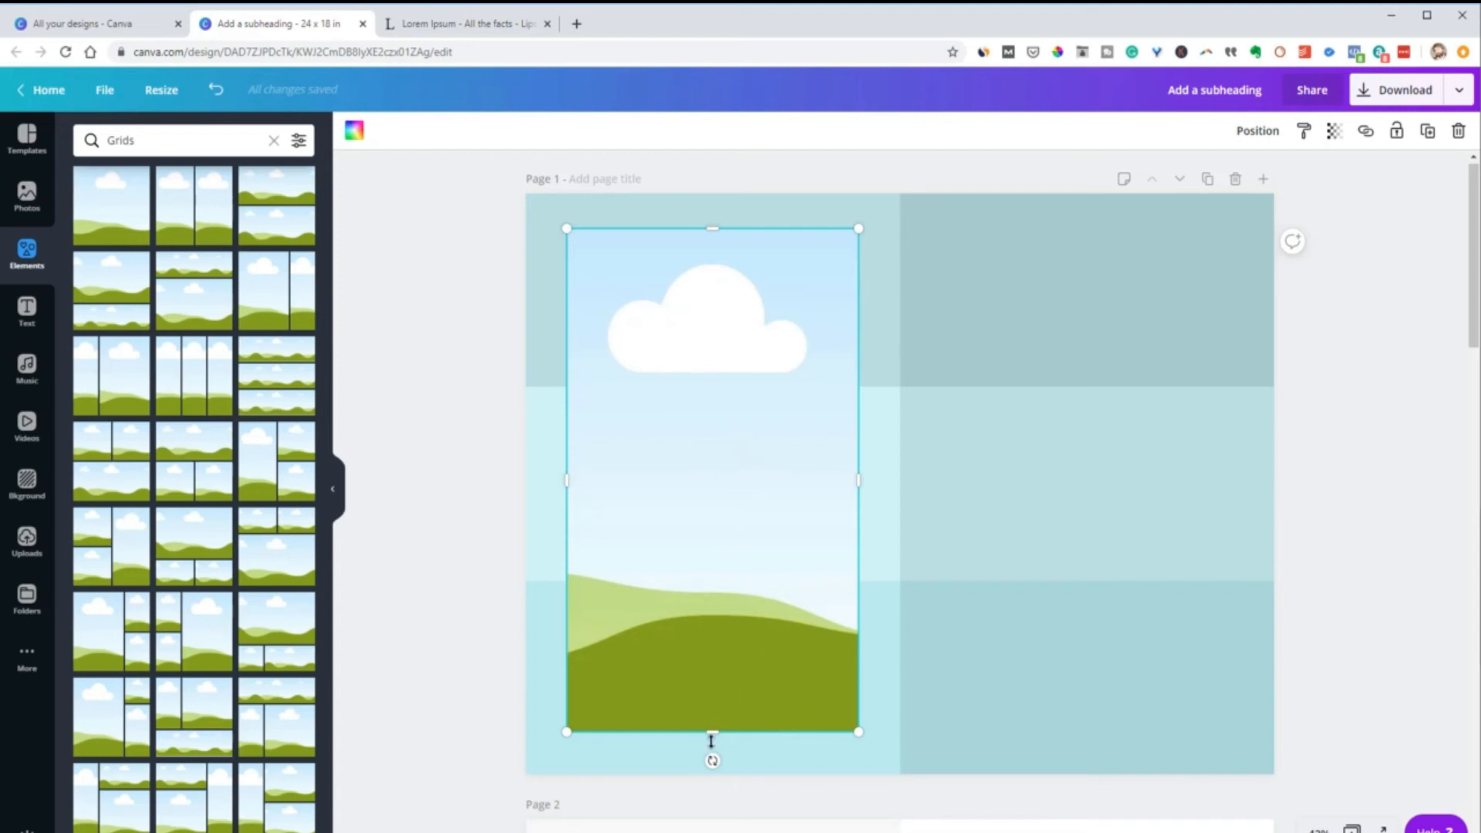
Fit the photo grid inside the left column's top cell with a margin around it, and duplicate it into the middle and bottom cells
left_click_drag(711, 731, 697, 403)
left_click_drag(687, 324, 657, 279)
left_click_drag(702, 388, 714, 365)
left_click_drag(859, 291, 796, 499)
left_click_drag(791, 556, 784, 716)
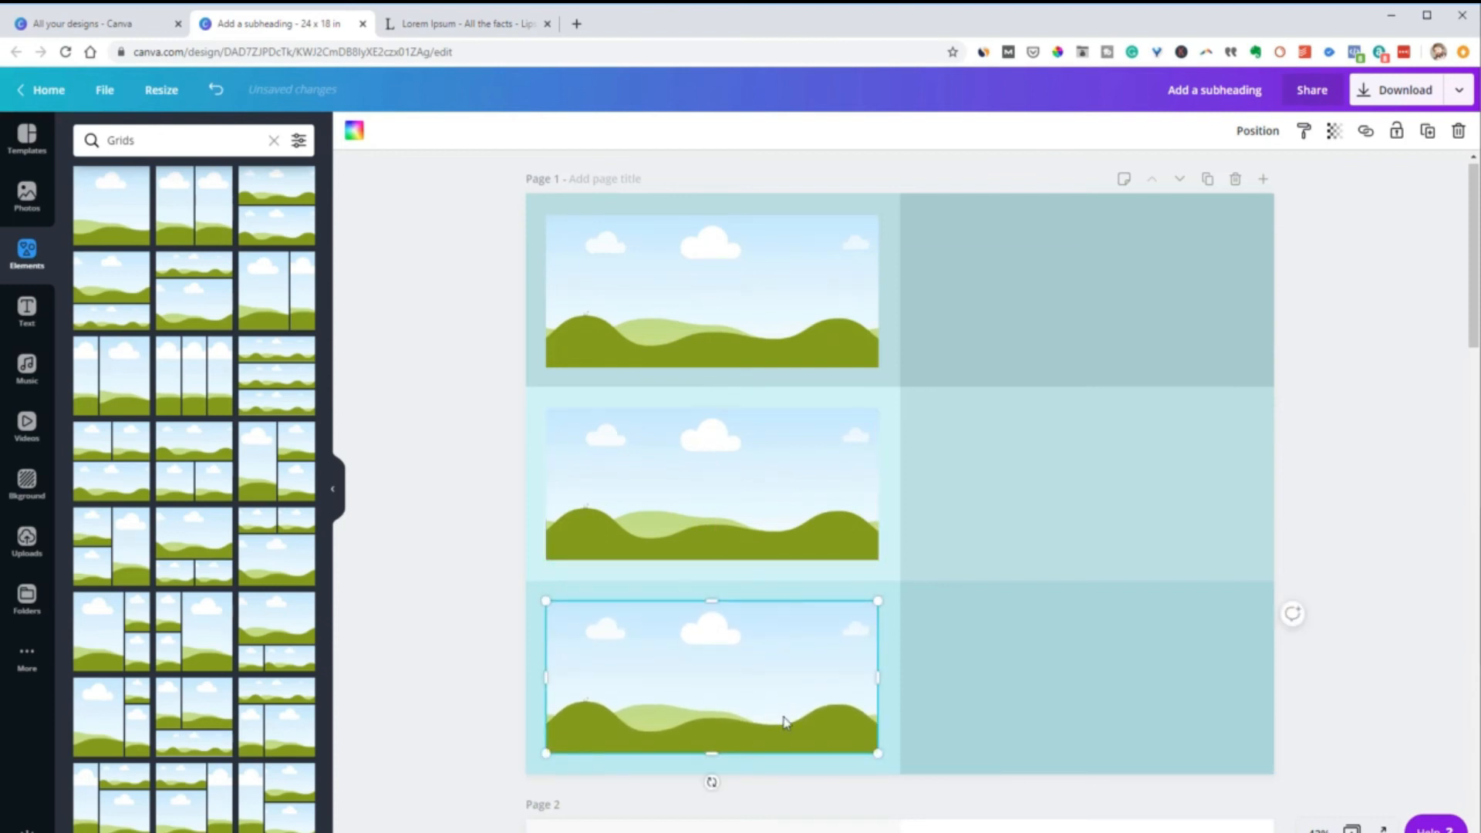
Select the three photo grids in the left column and duplicate them into the right column's matching cells
left_click(712, 351)
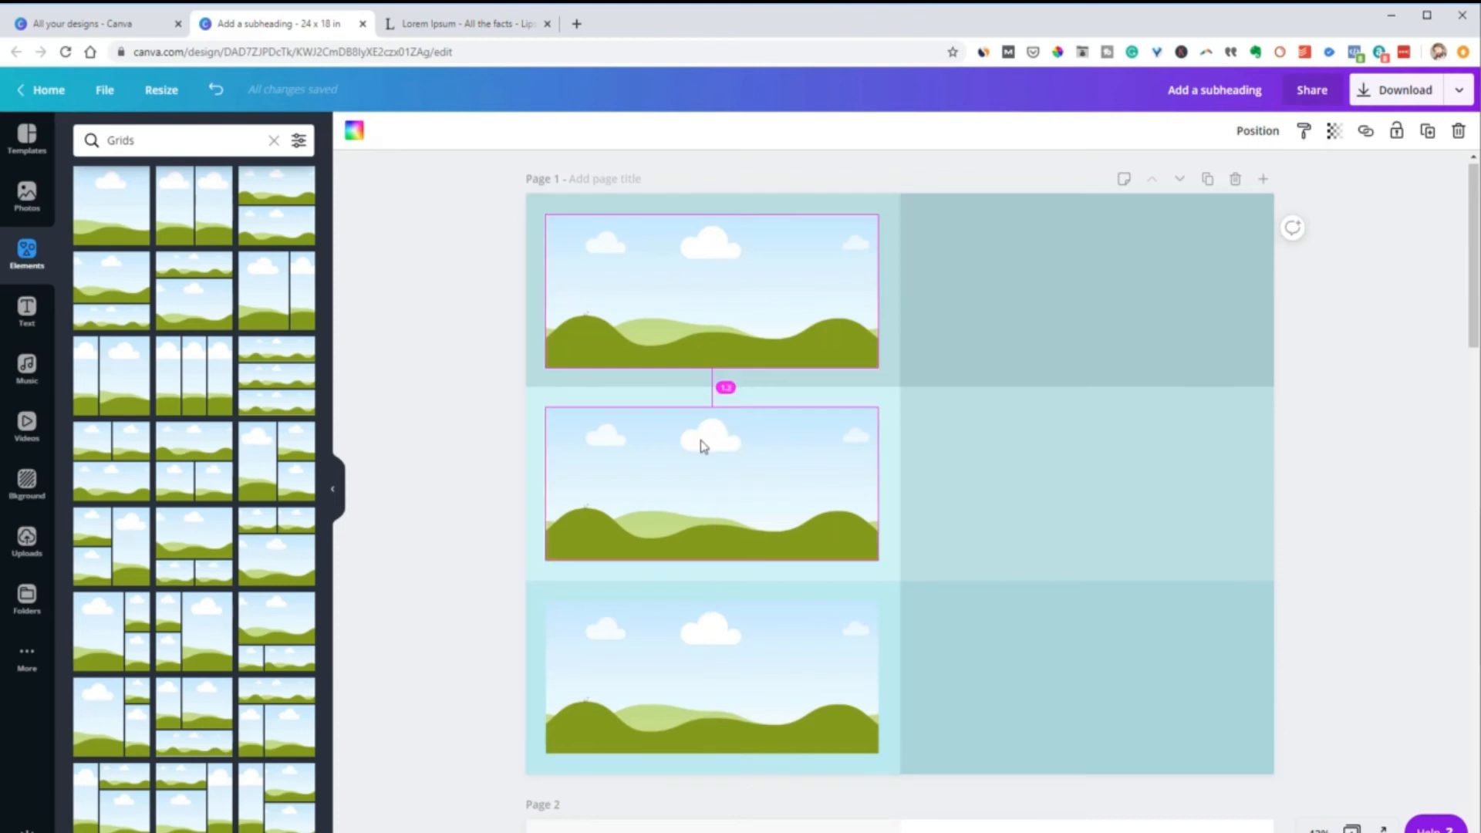
left_click(697, 500)
left_click(710, 663)
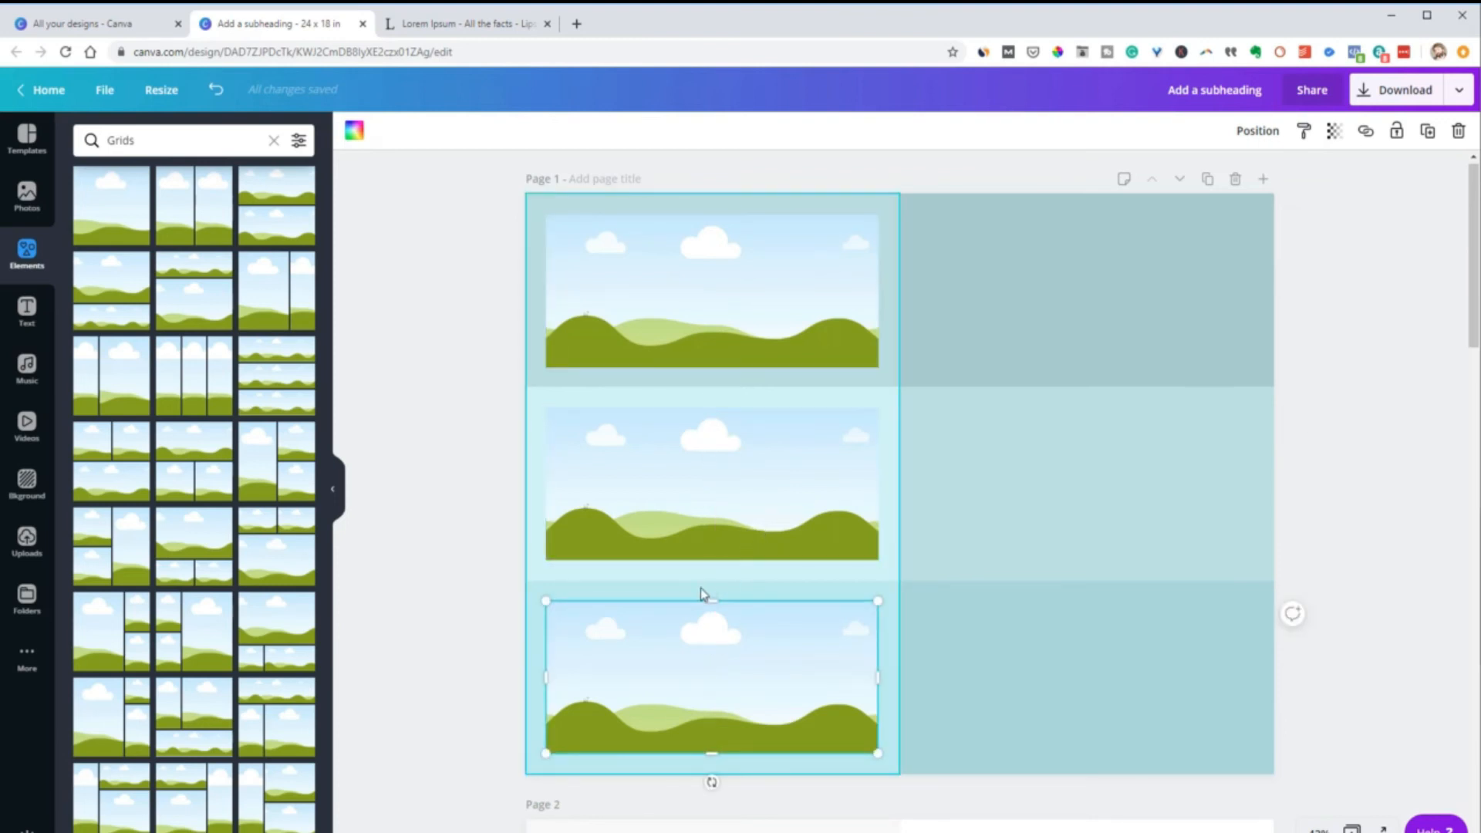
left_click(718, 534, "shift")
left_click(746, 317, "shift")
left_click_drag(743, 315, 1116, 358)
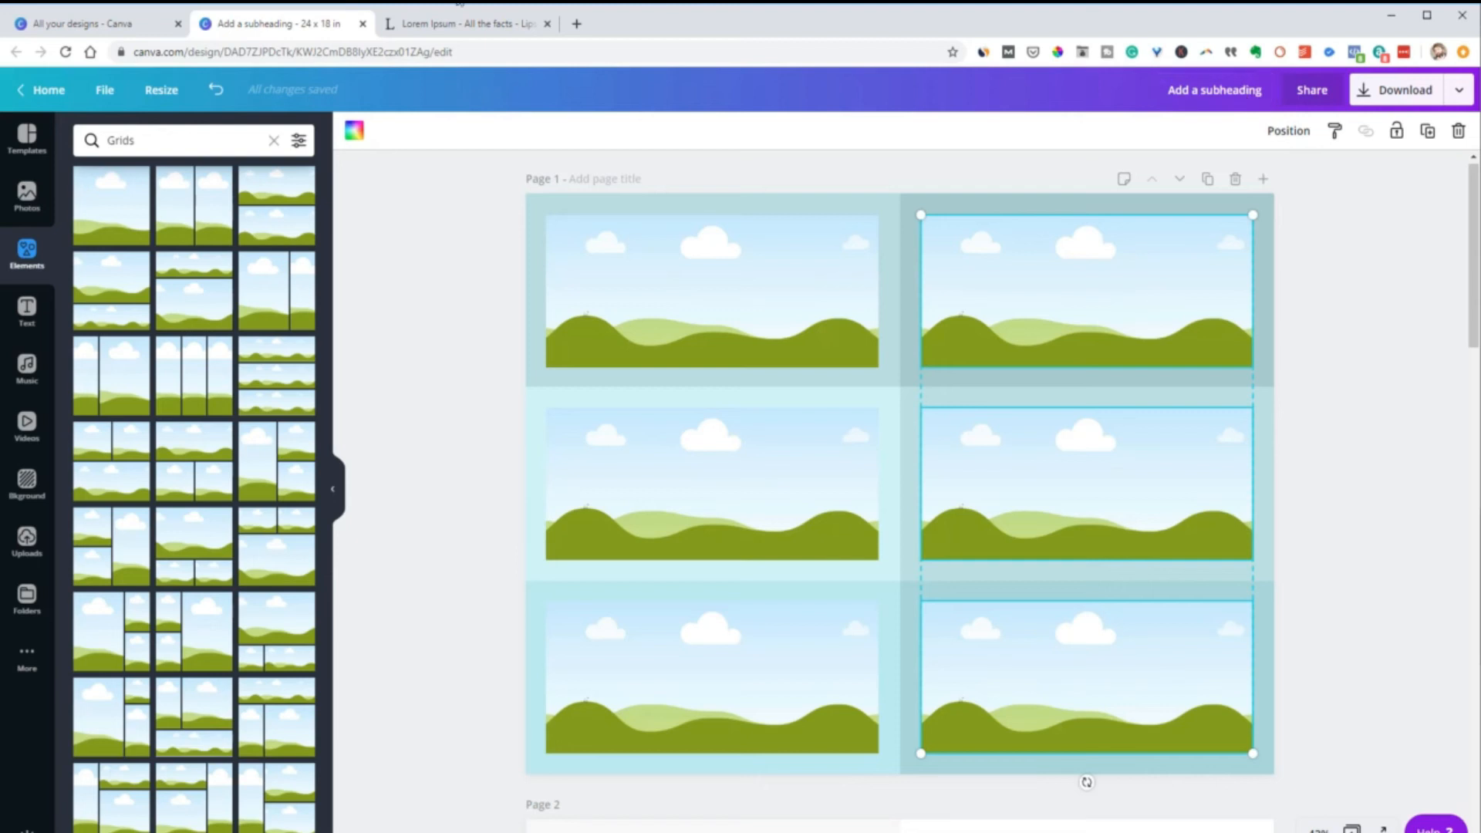
Fill the three photo grids in the right column with white
left_click(354, 131)
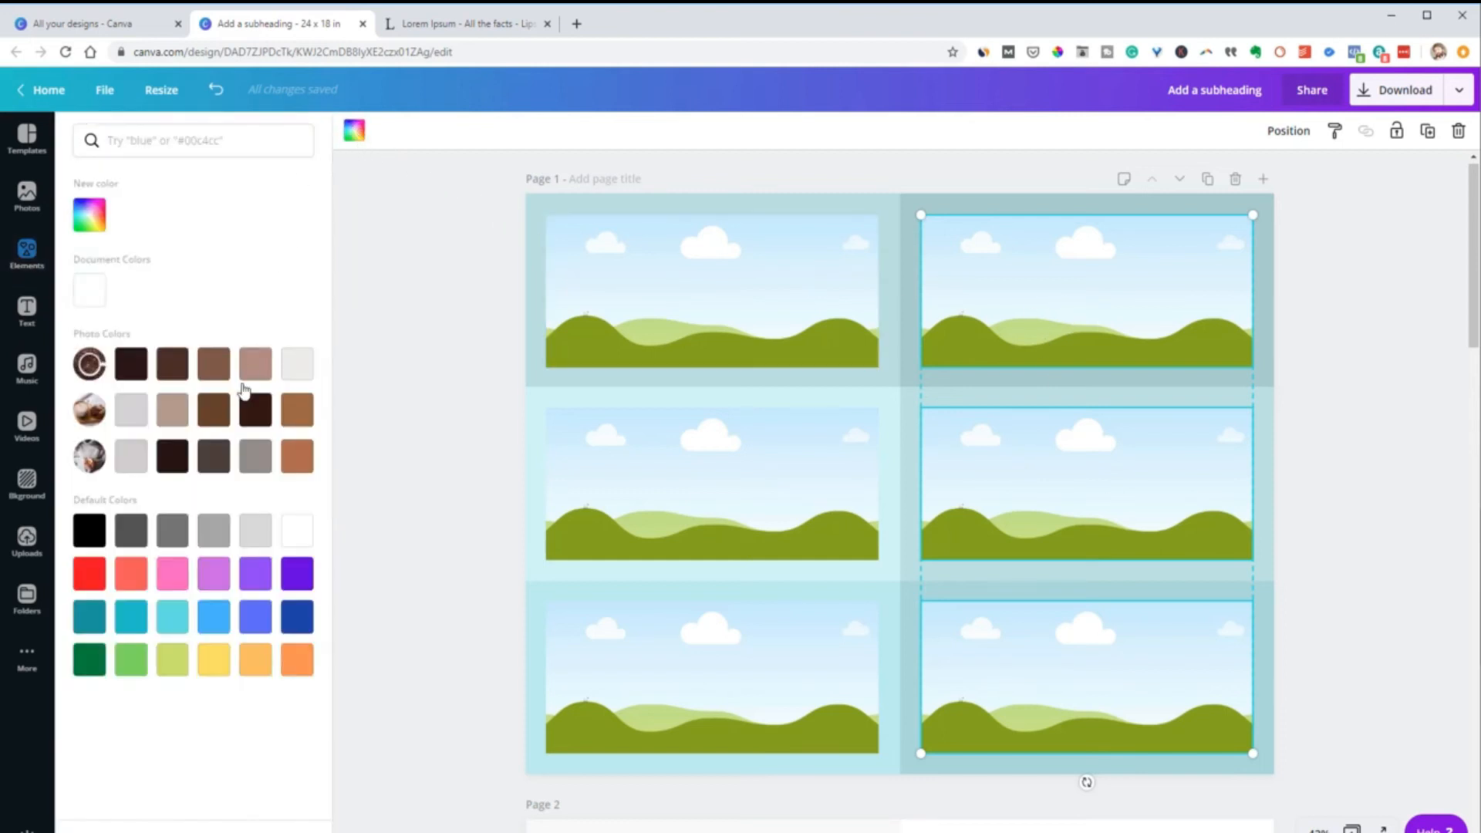
left_click(298, 532)
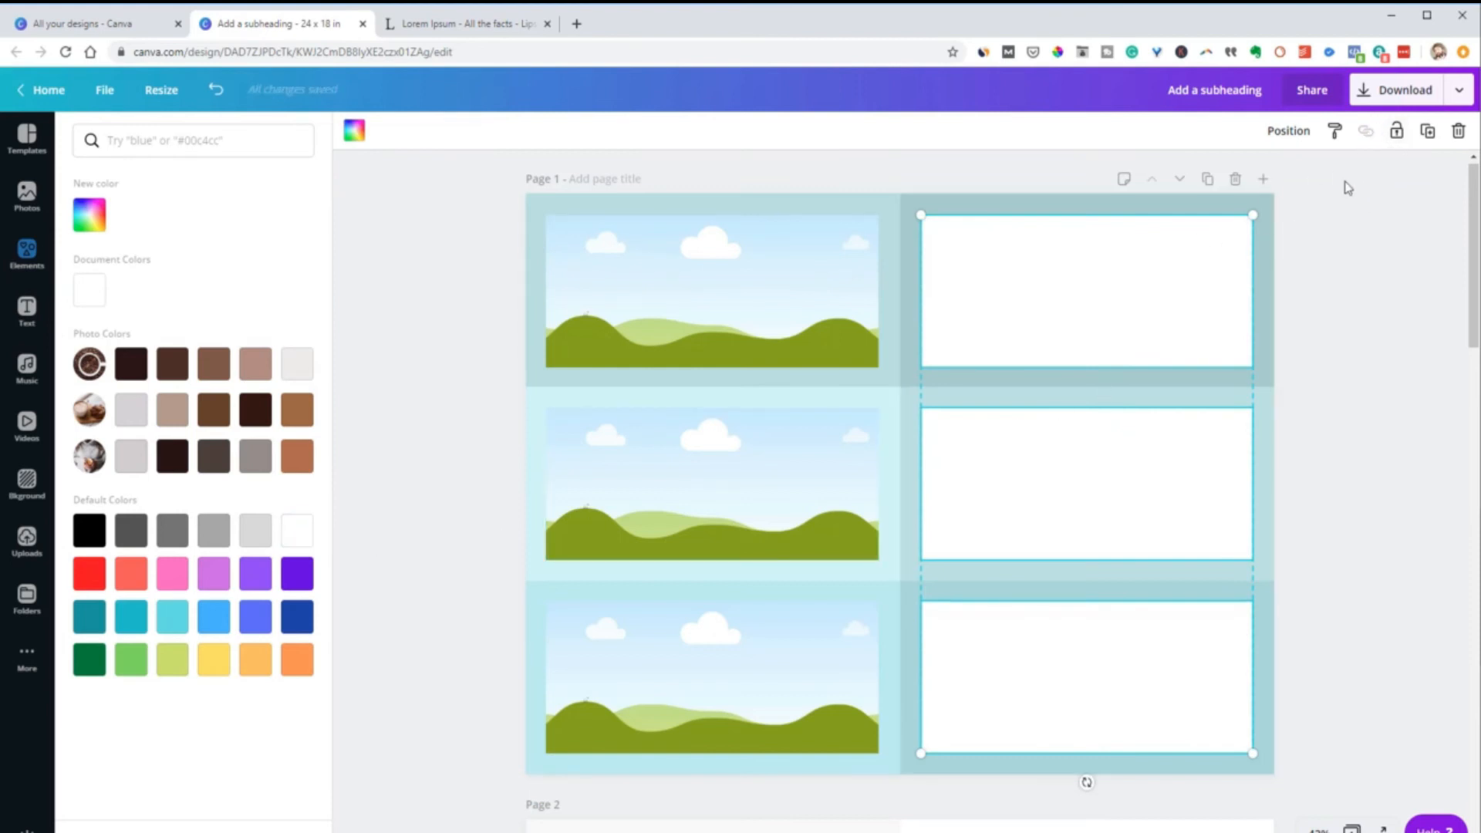
left_click(1156, 310)
left_click(1404, 270)
Make each of the three white grids in the right column semi-transparent, from the top cell to the bottom one
left_click(1228, 287)
left_click(1335, 132)
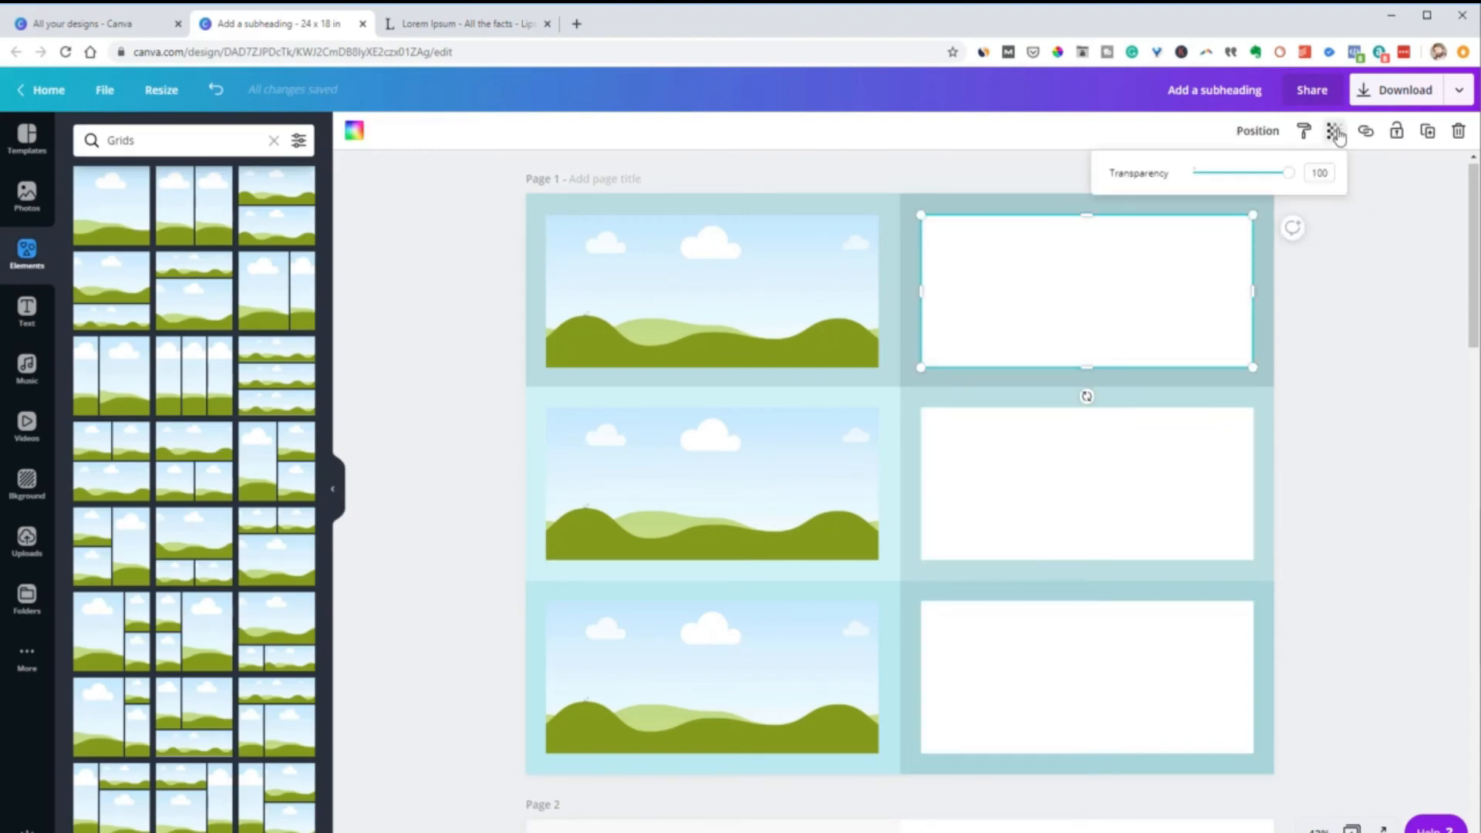
left_click_drag(1287, 173, 1229, 173)
left_click(1173, 463)
left_click(1335, 132)
left_click(1180, 674)
left_click(1333, 132)
Make the left column's three photo grids semi-transparent, setting the top grid's transparency value to 39
left_click(833, 271)
left_click(1333, 131)
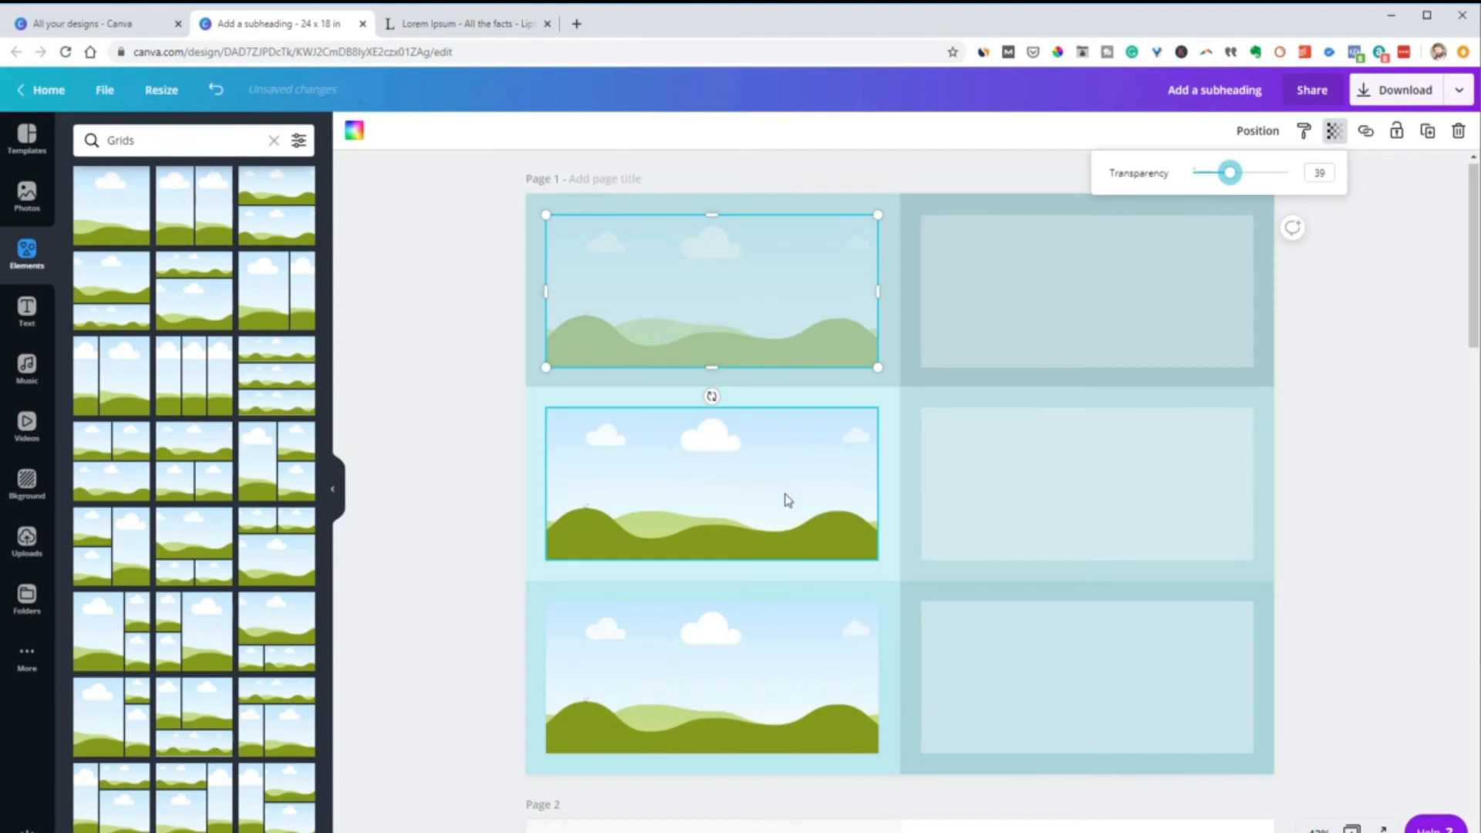
left_click_drag(787, 500, 781, 499)
left_click(1333, 131)
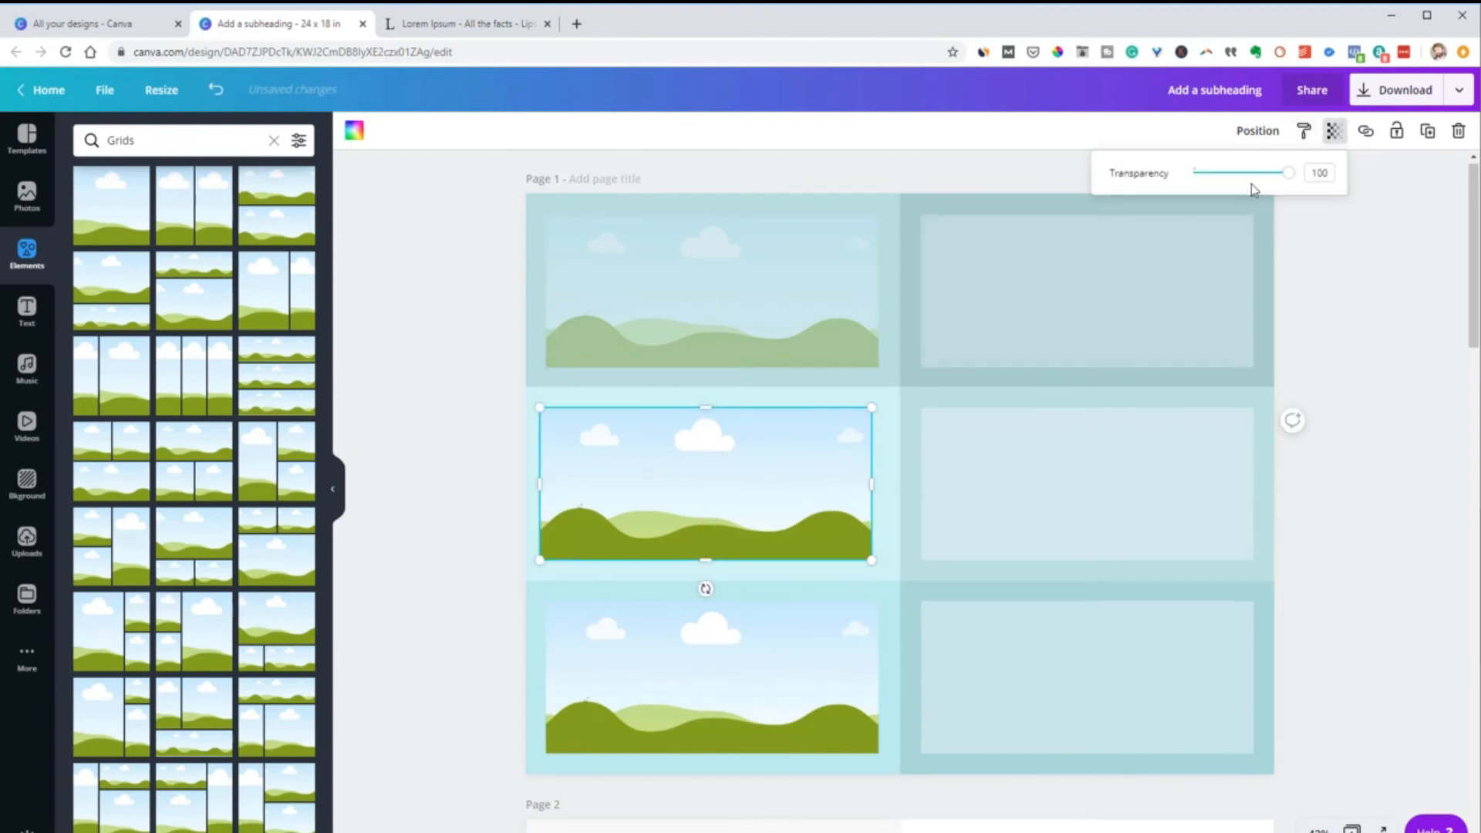
left_click_drag(1287, 173, 1245, 187)
left_click(816, 630)
left_click(1334, 131)
left_click(1345, 403)
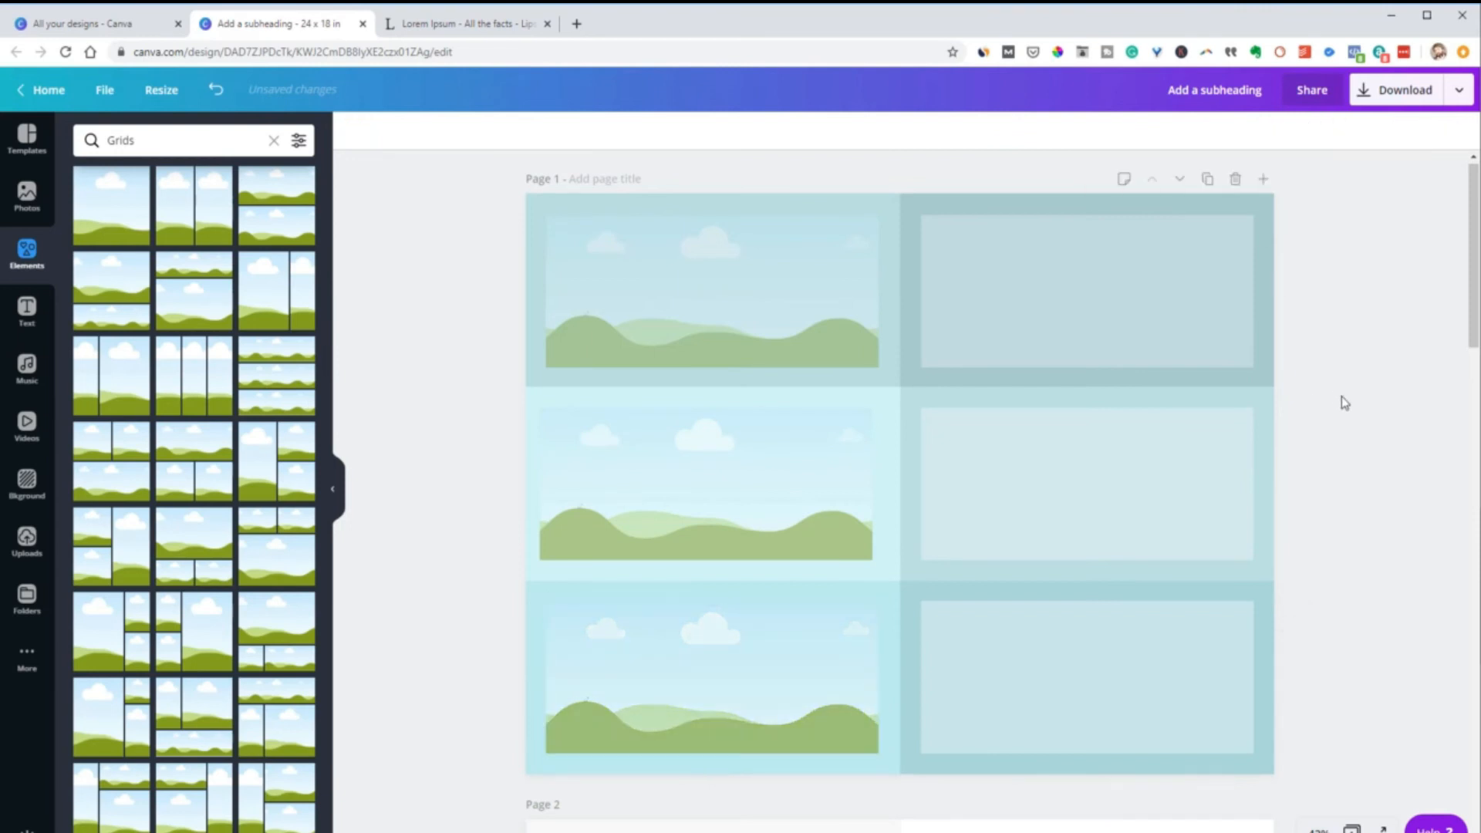
Fill the three semi-transparent photo grids in the left column with white
left_click(809, 302)
left_click(354, 130)
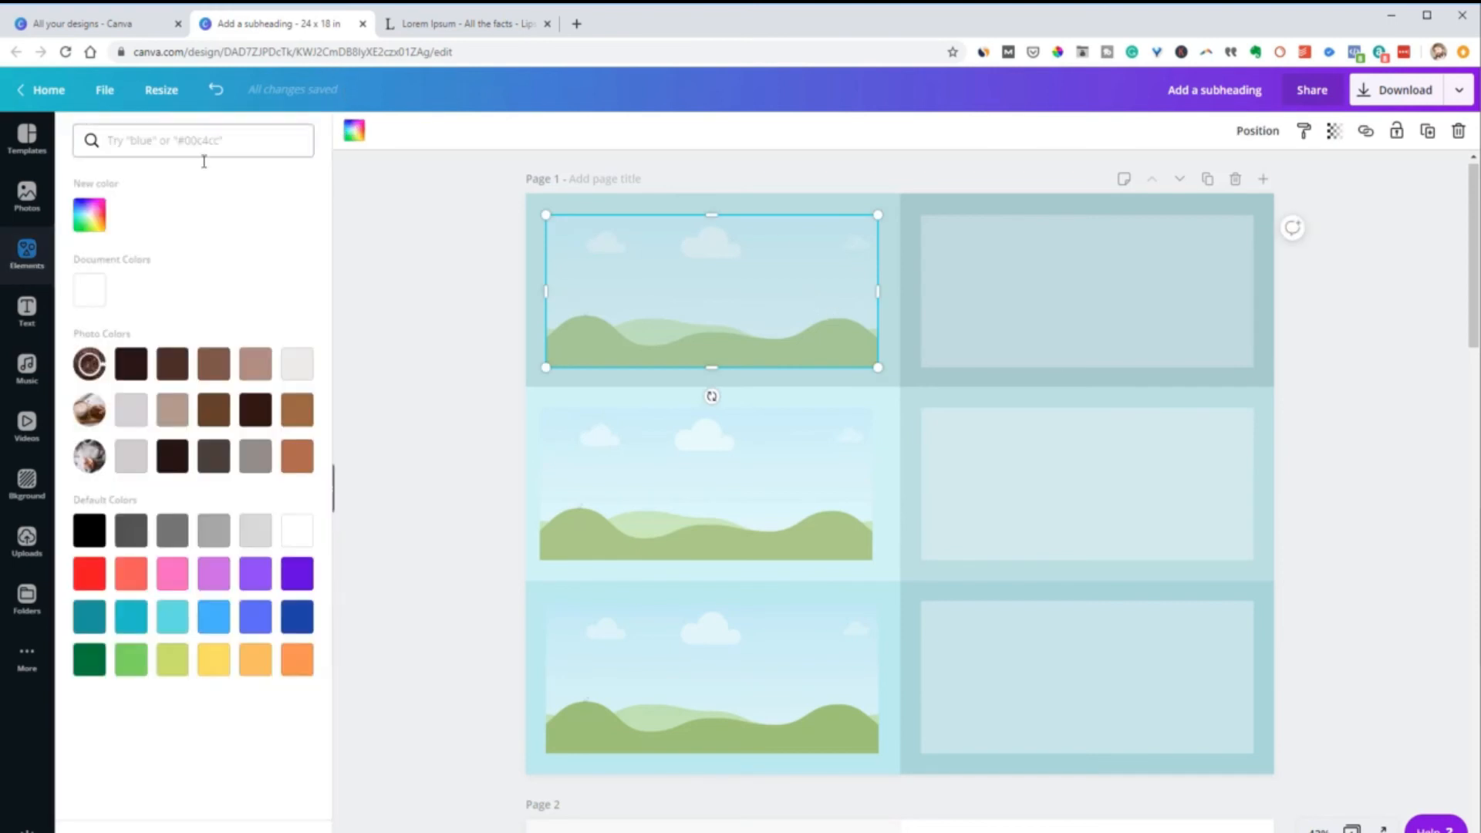
left_click(89, 290)
left_click(569, 494)
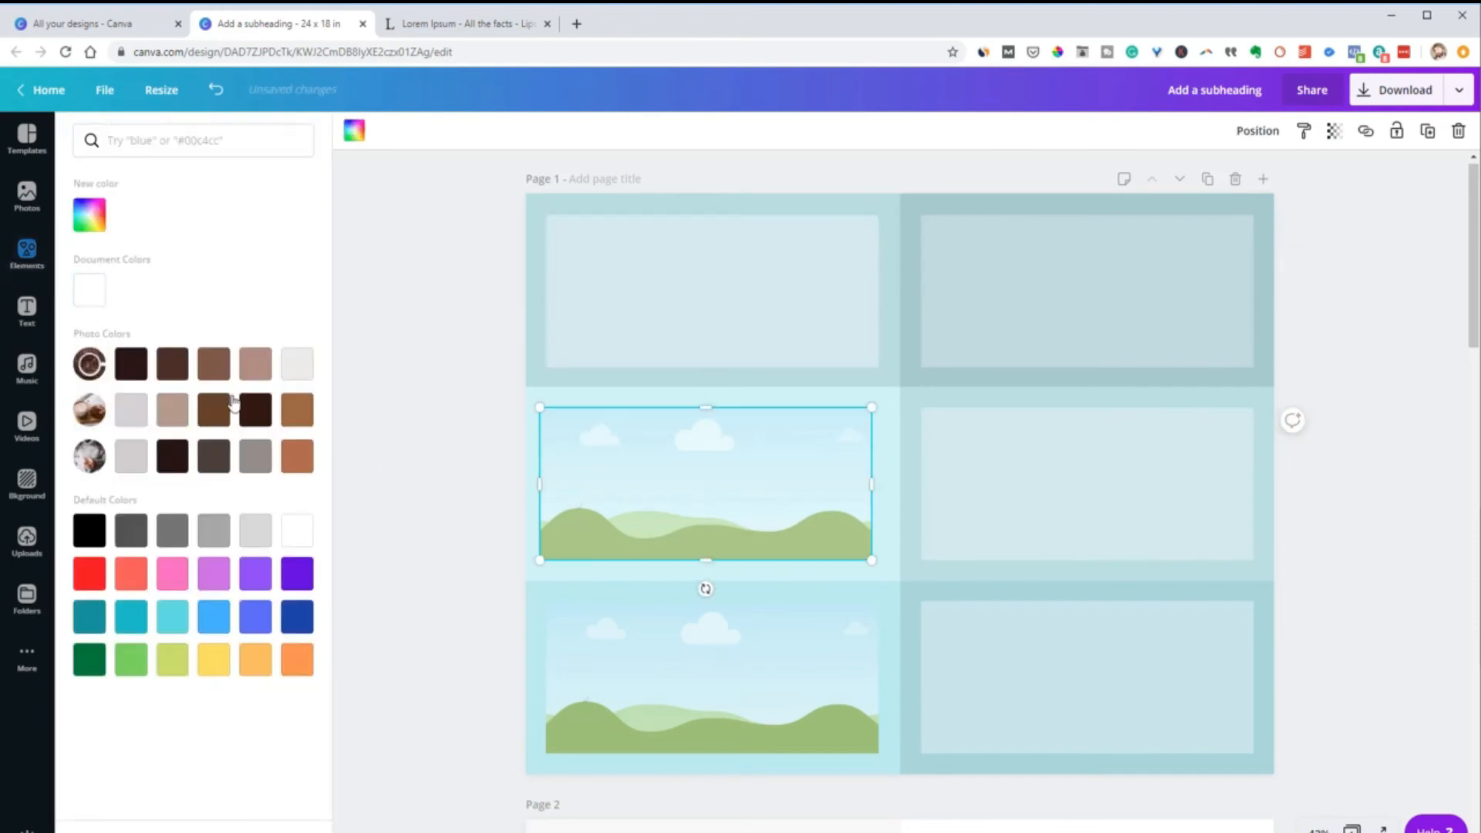
left_click(92, 293)
left_click(600, 652)
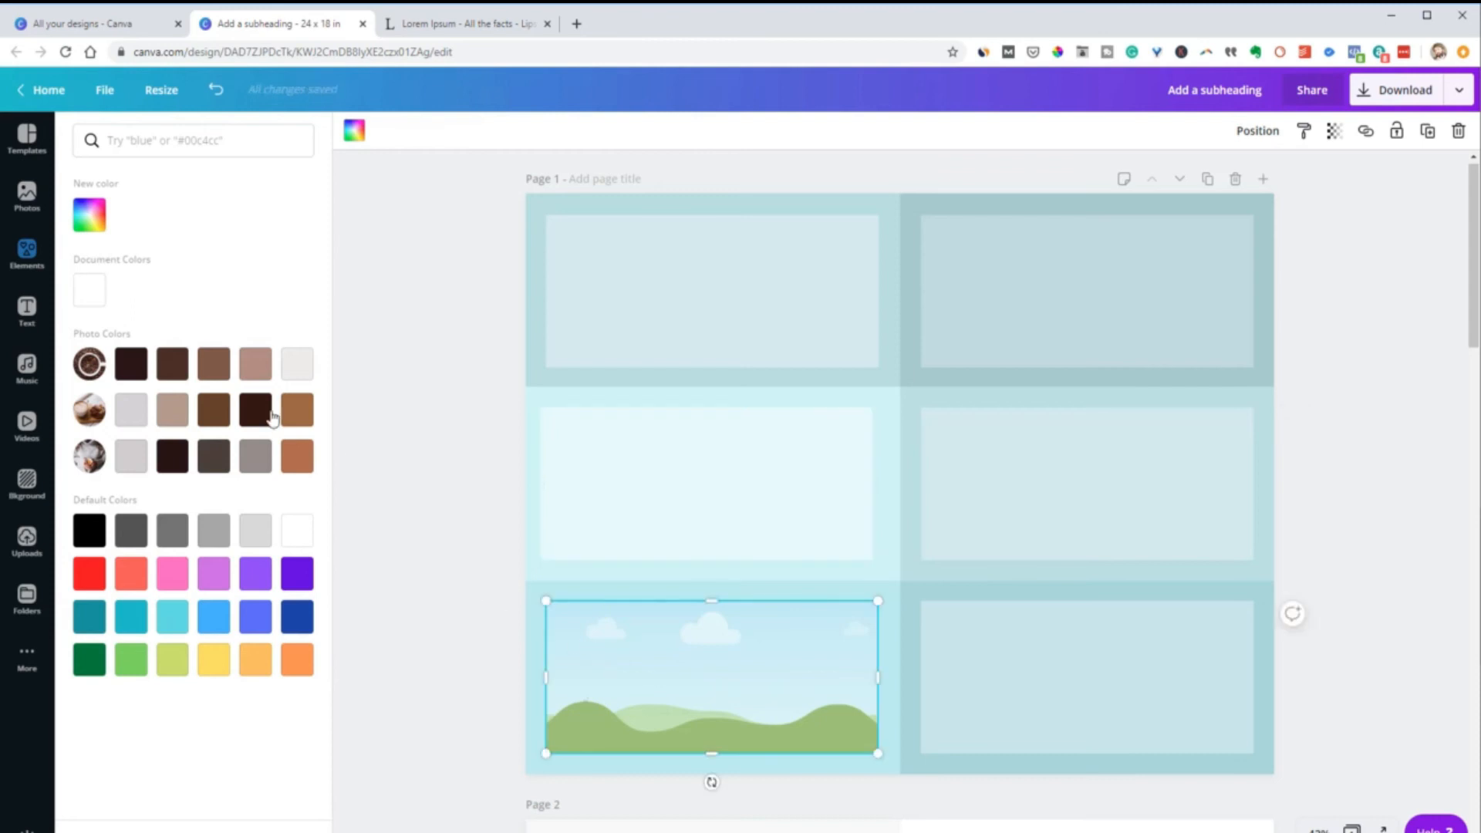
left_click(91, 292)
left_click(397, 453)
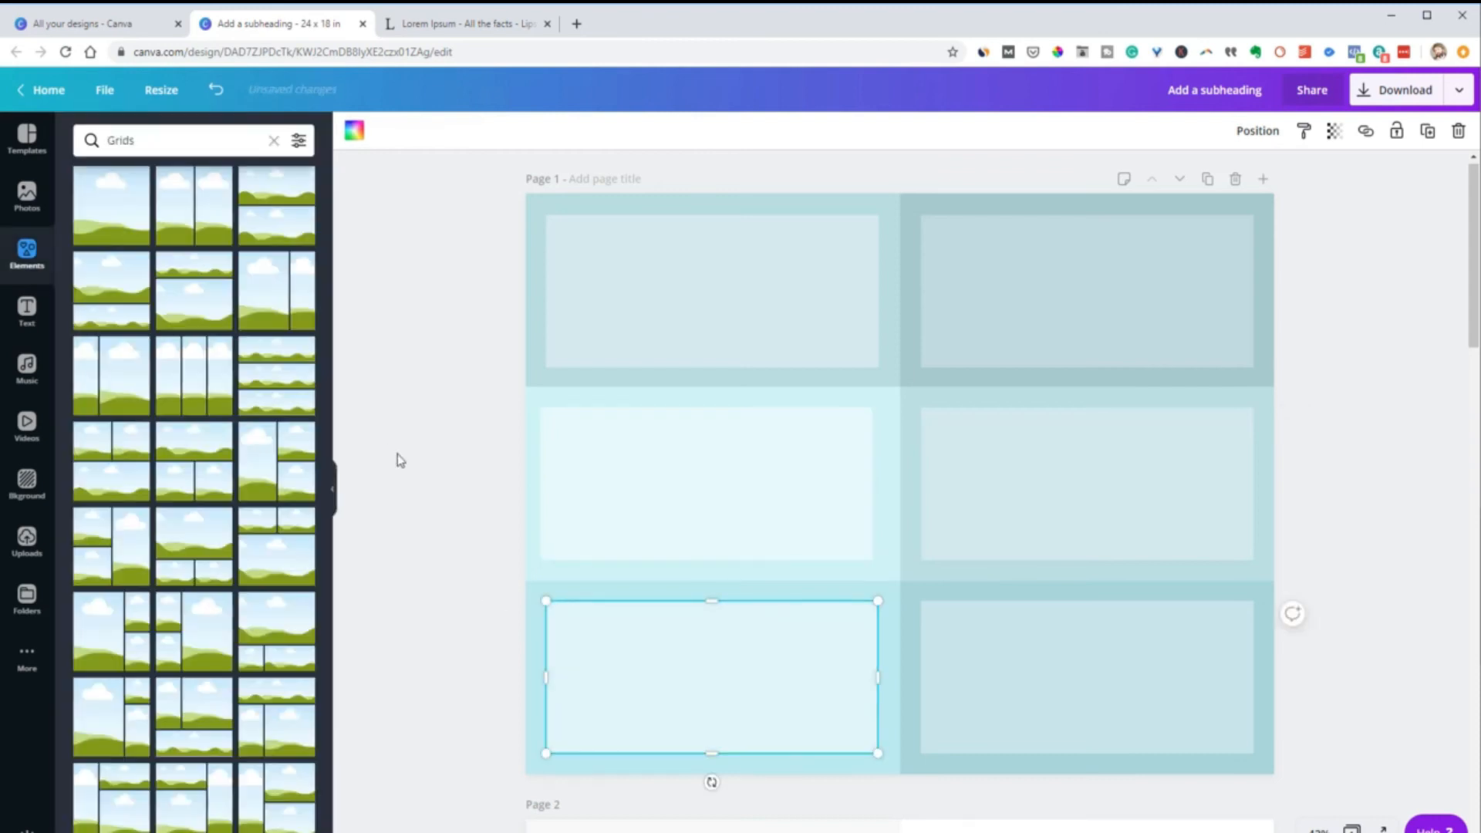
left_click(1370, 506)
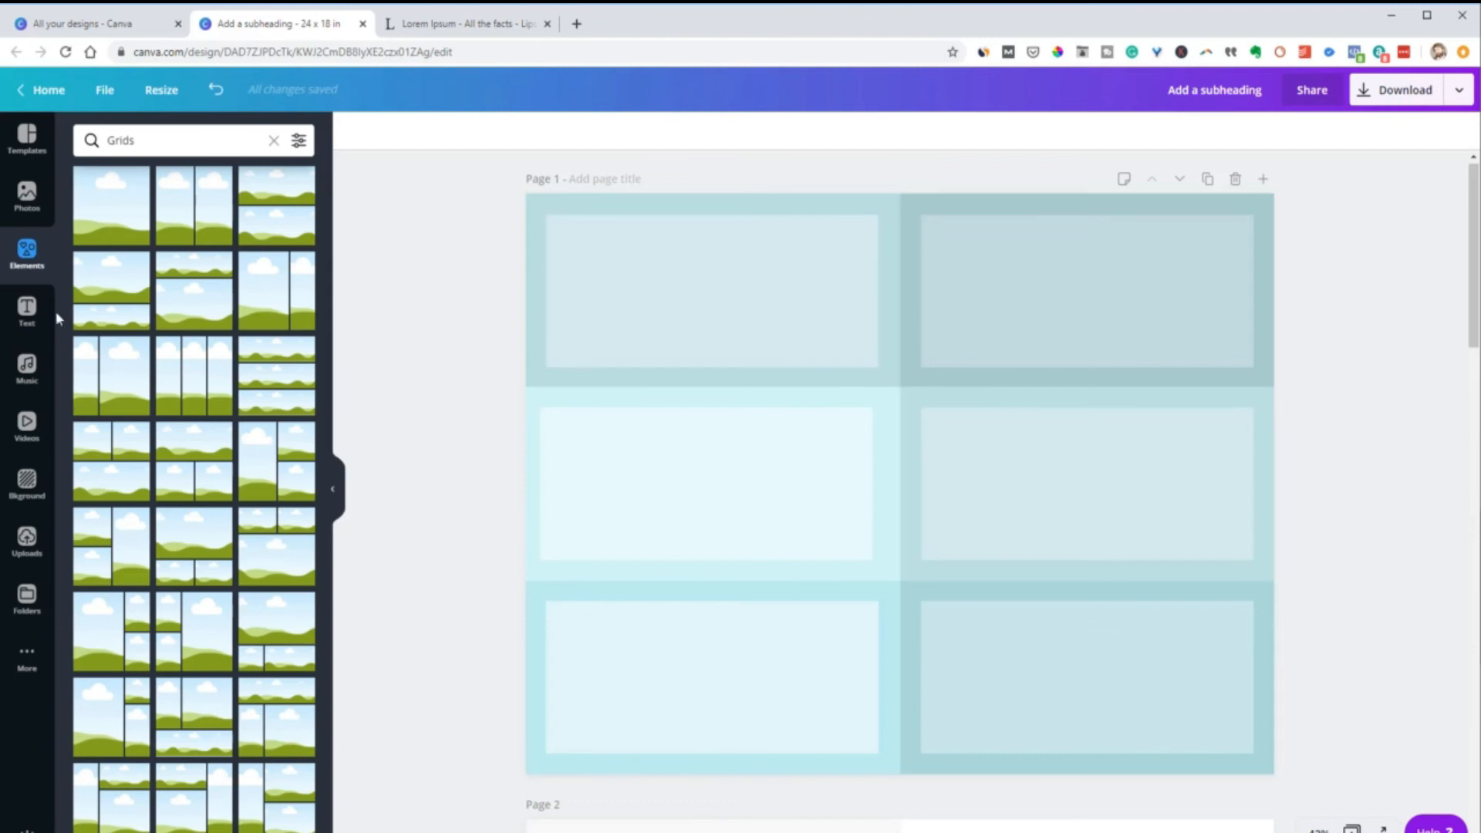
Add a heading text box inside the top-left cell and narrow it to the cell panel's width, about 10.7 inches
left_click(26, 311)
left_click(138, 235)
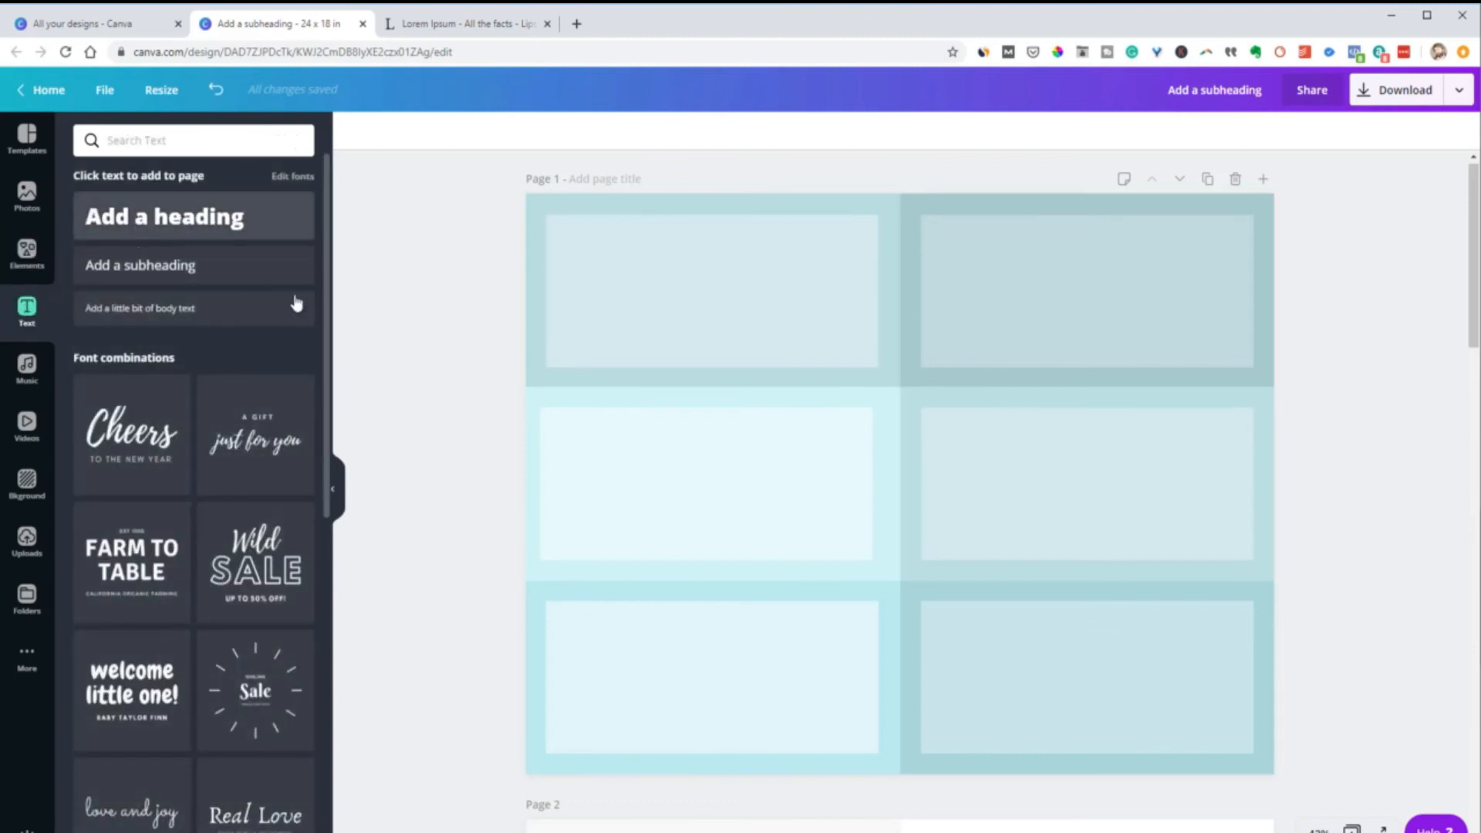
left_click_drag(881, 444, 752, 254)
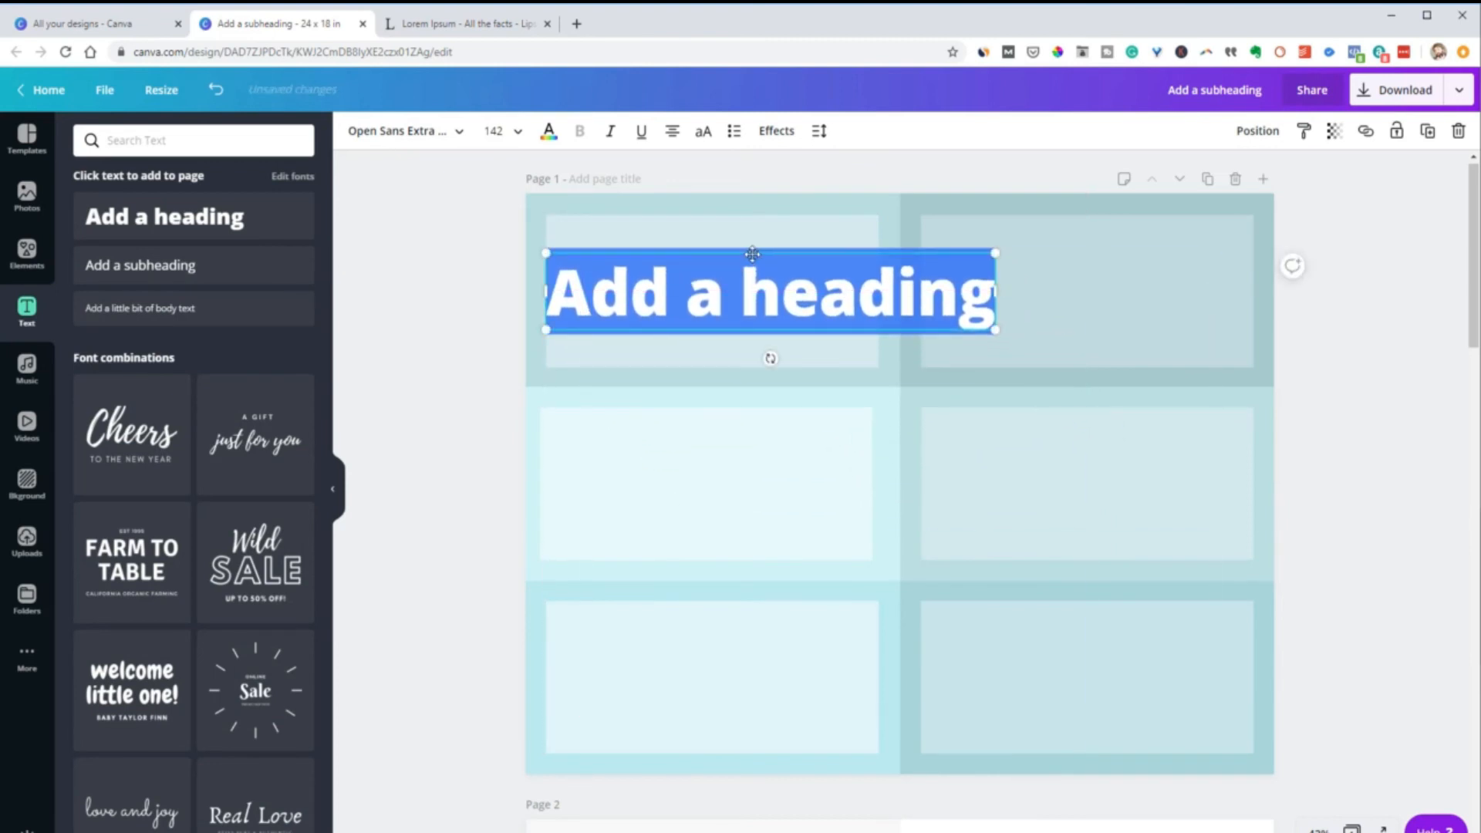
left_click_drag(944, 293, 878, 286)
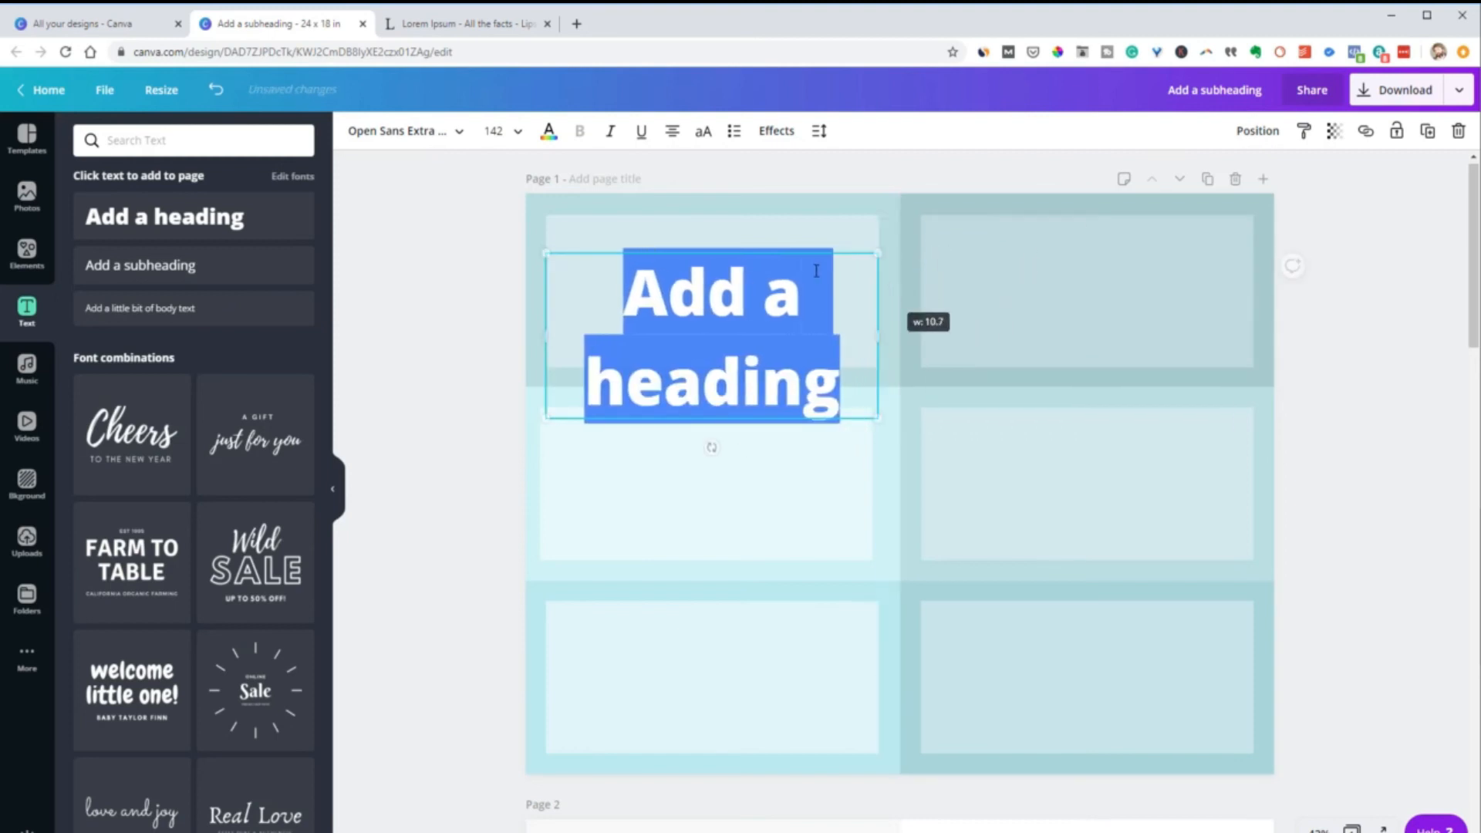
Set the heading's font size to 56 and center the heading within the top-left cell's white panel
left_click(494, 131)
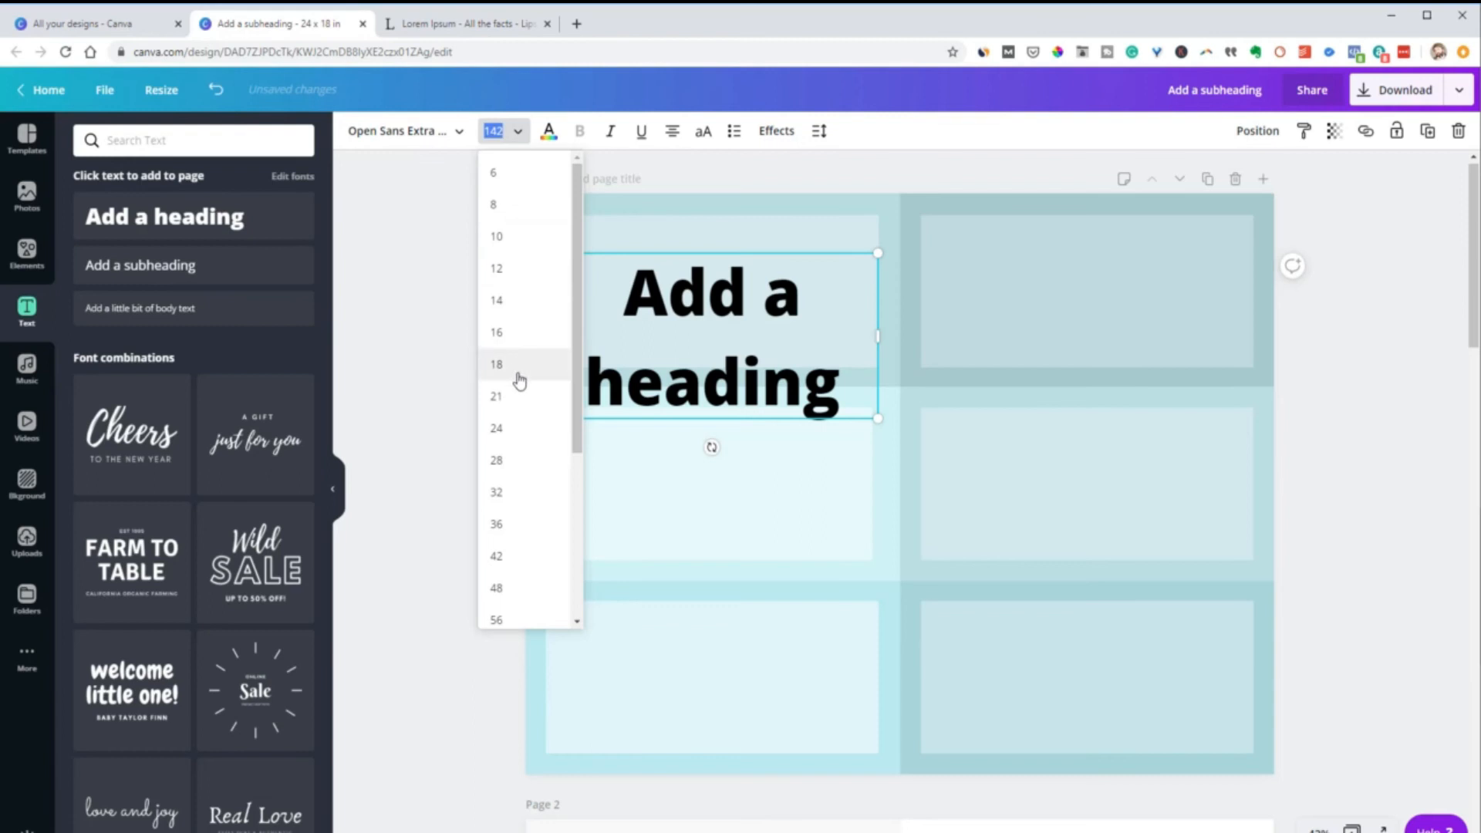
left_click(508, 460)
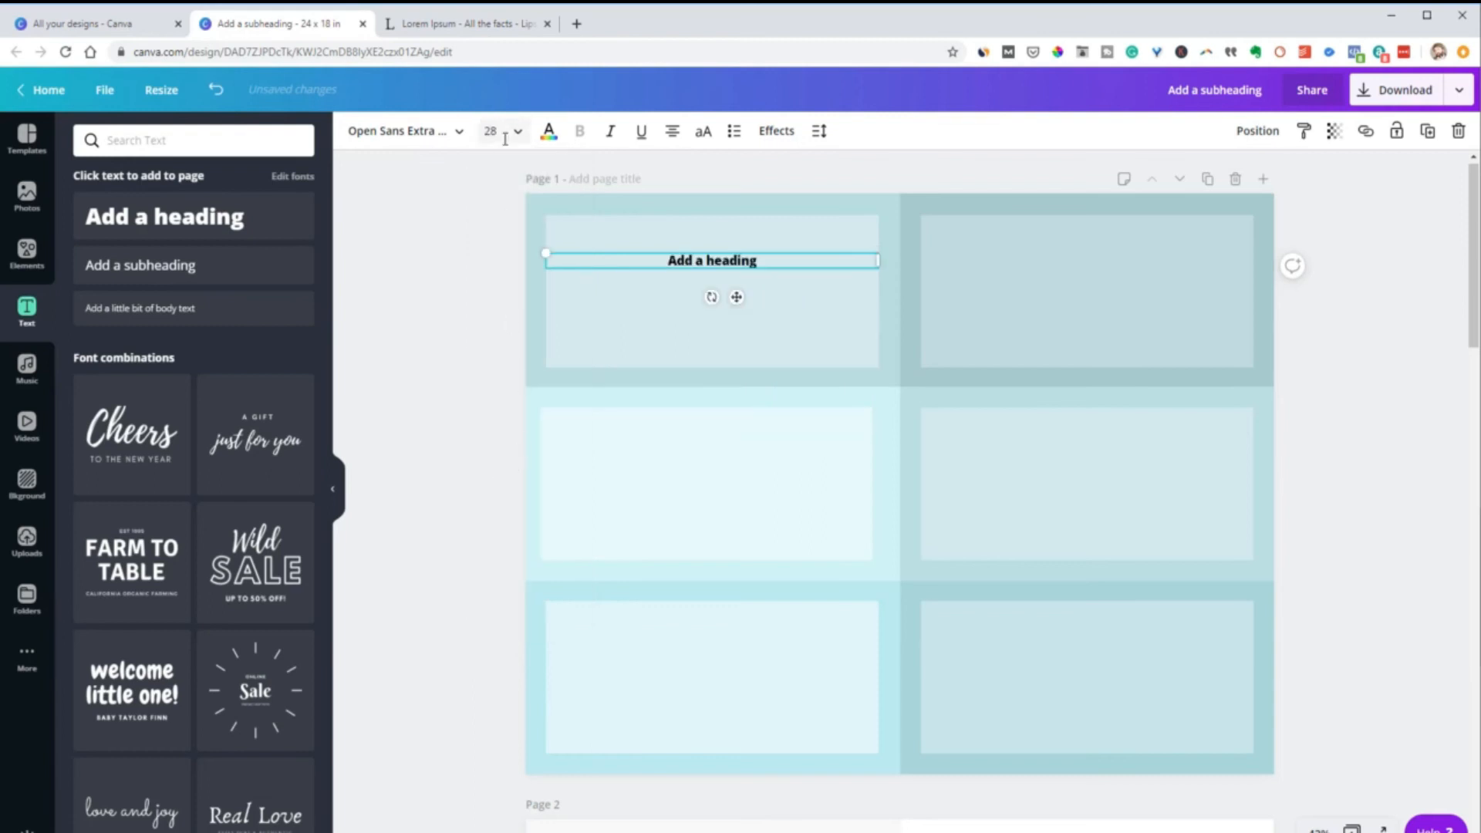
left_click(509, 133)
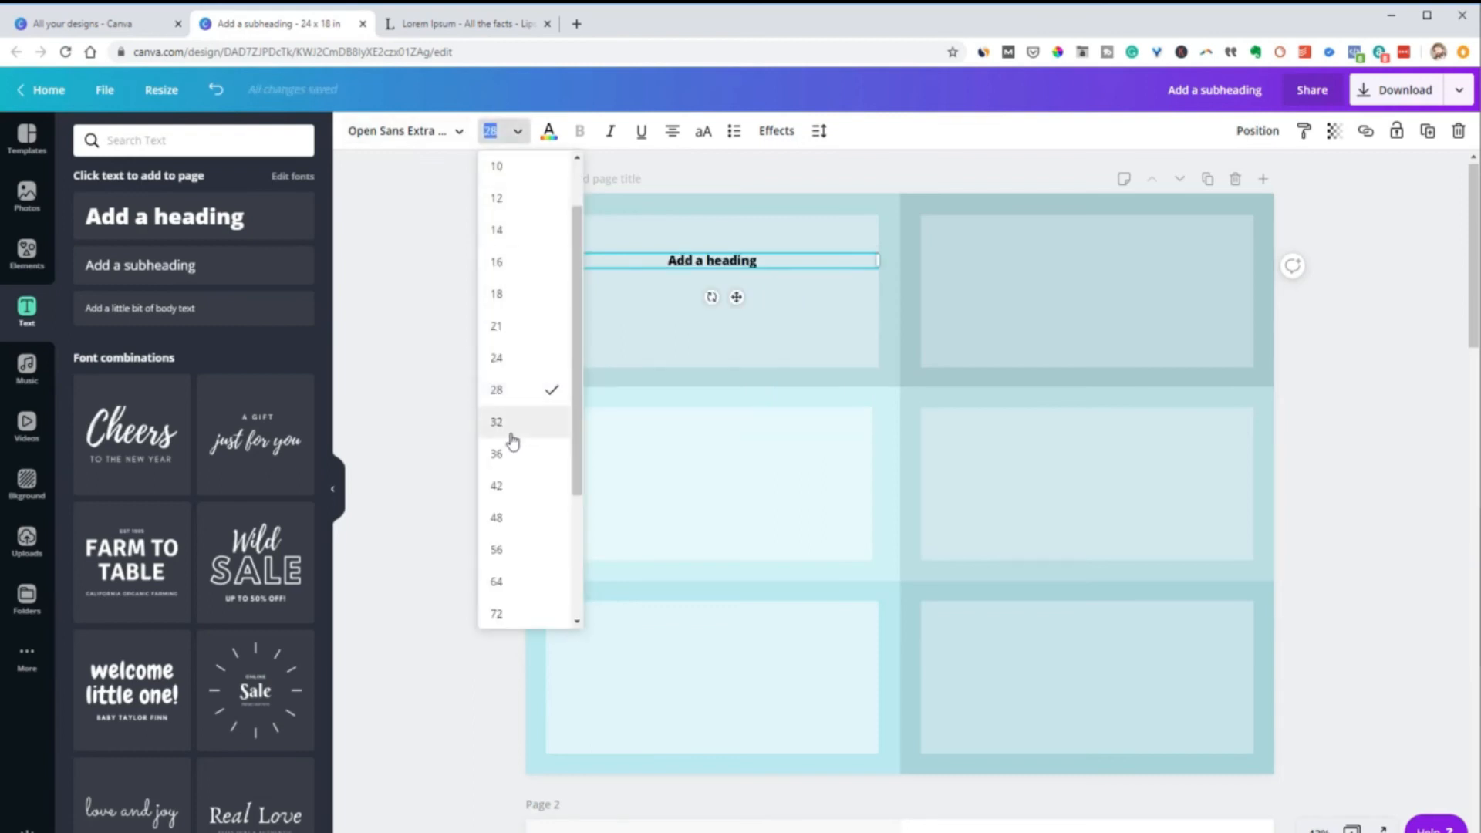
left_click(512, 552)
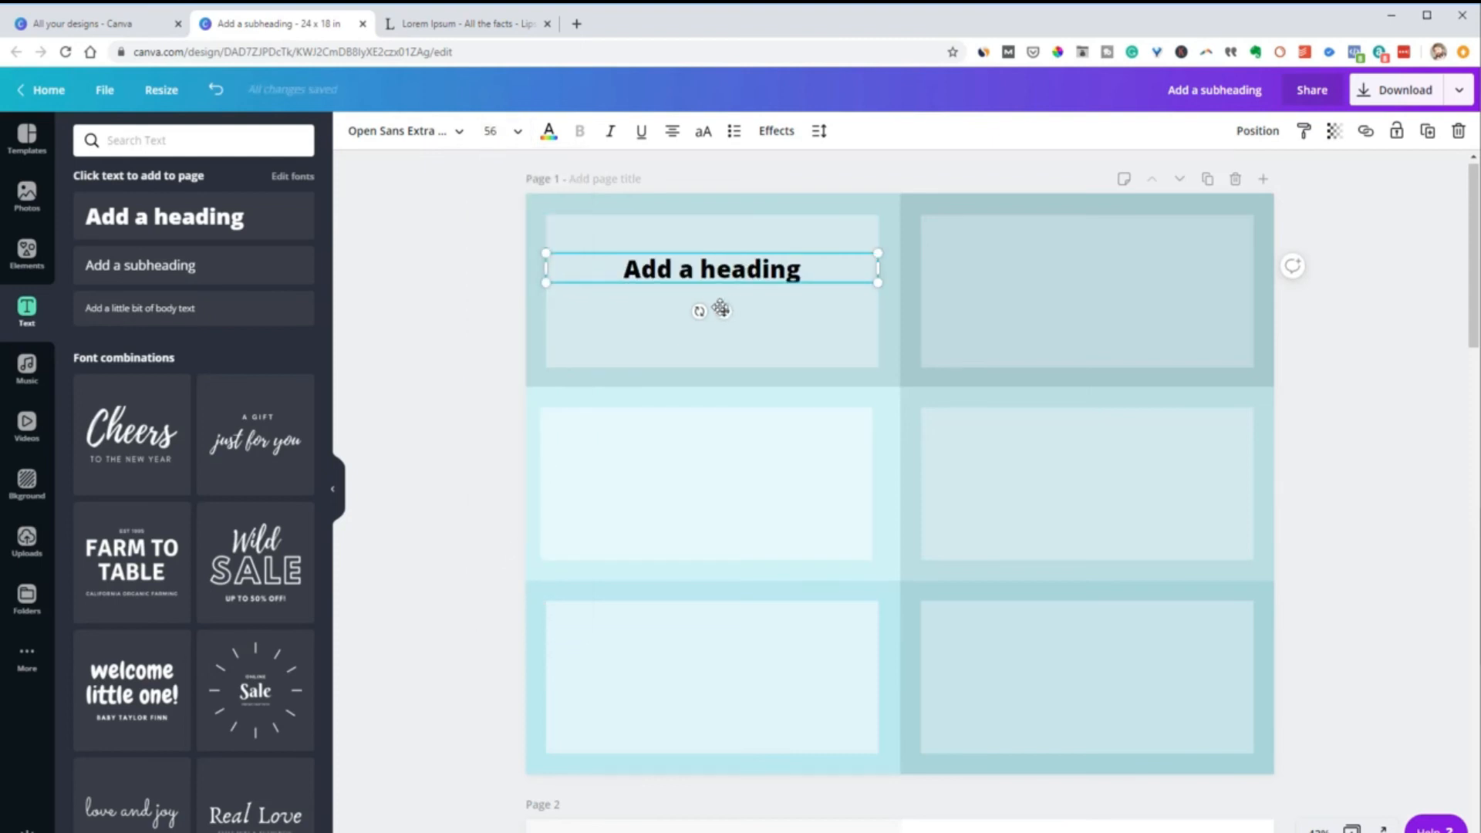
left_click_drag(720, 314, 721, 332)
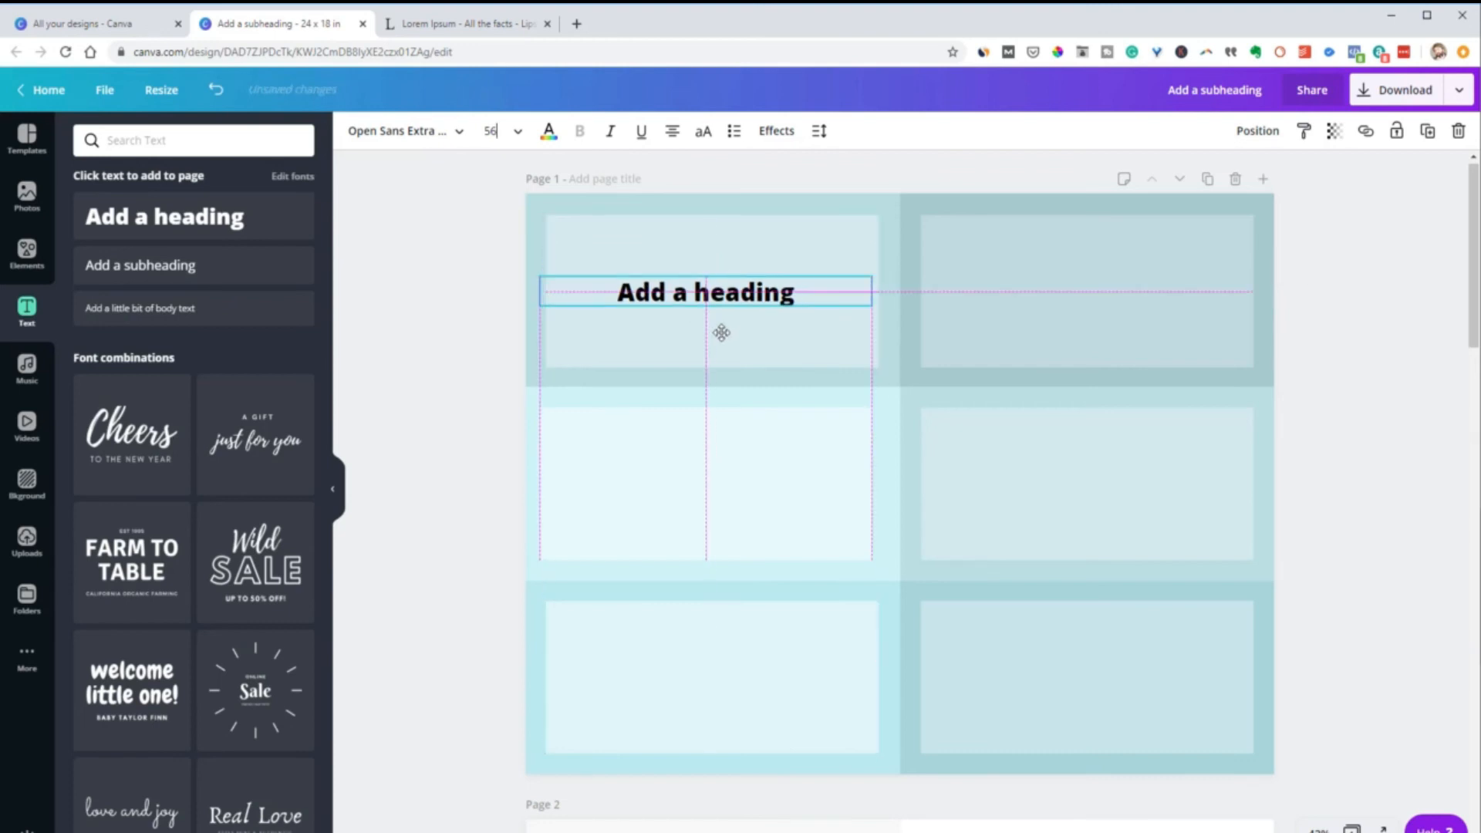
left_click_drag(721, 332, 726, 333)
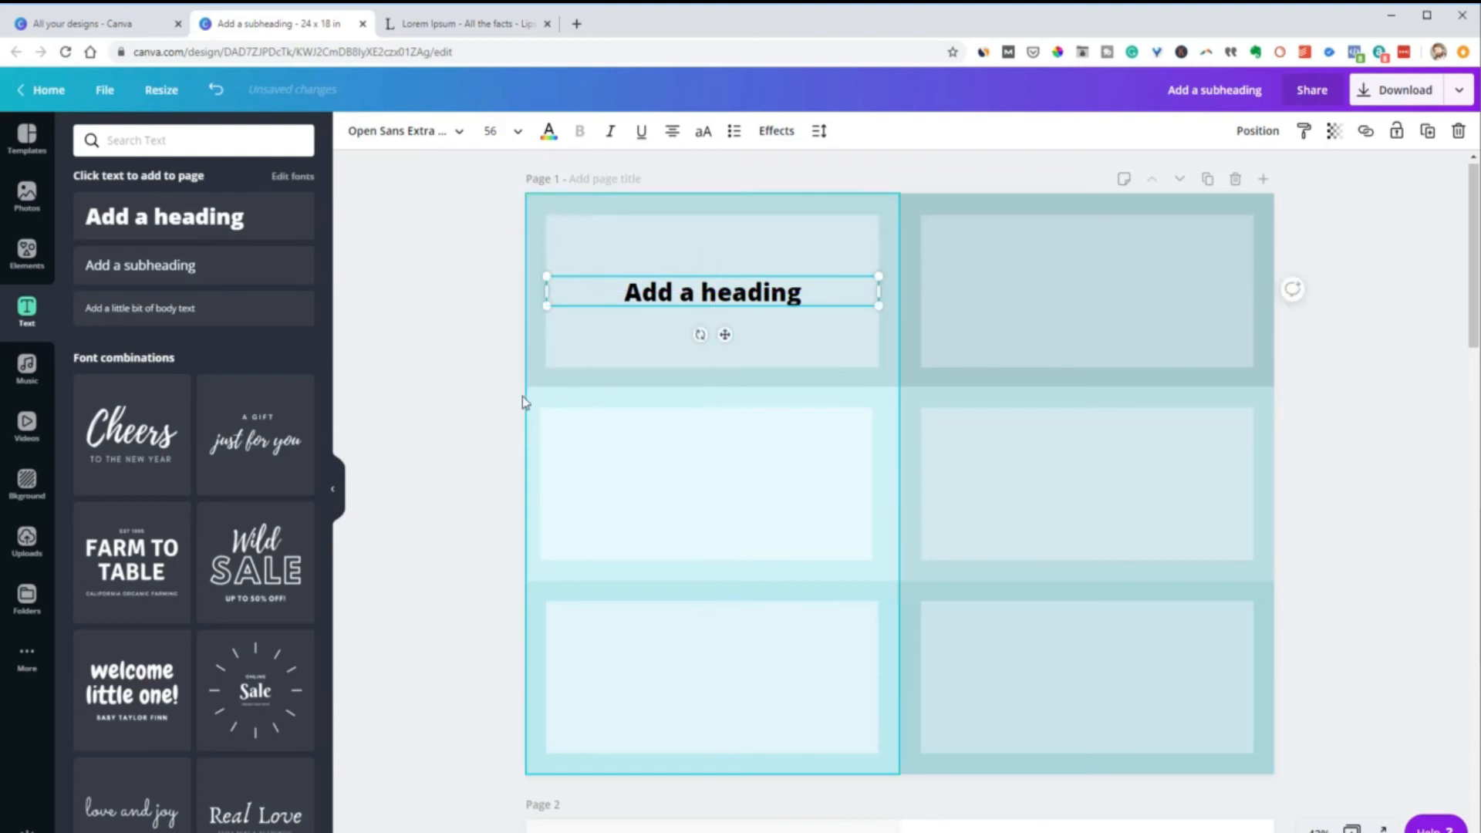
left_click(420, 397)
Switch to the Lorem Ipsum page in the browser and copy its first three paragraphs
left_click(475, 25)
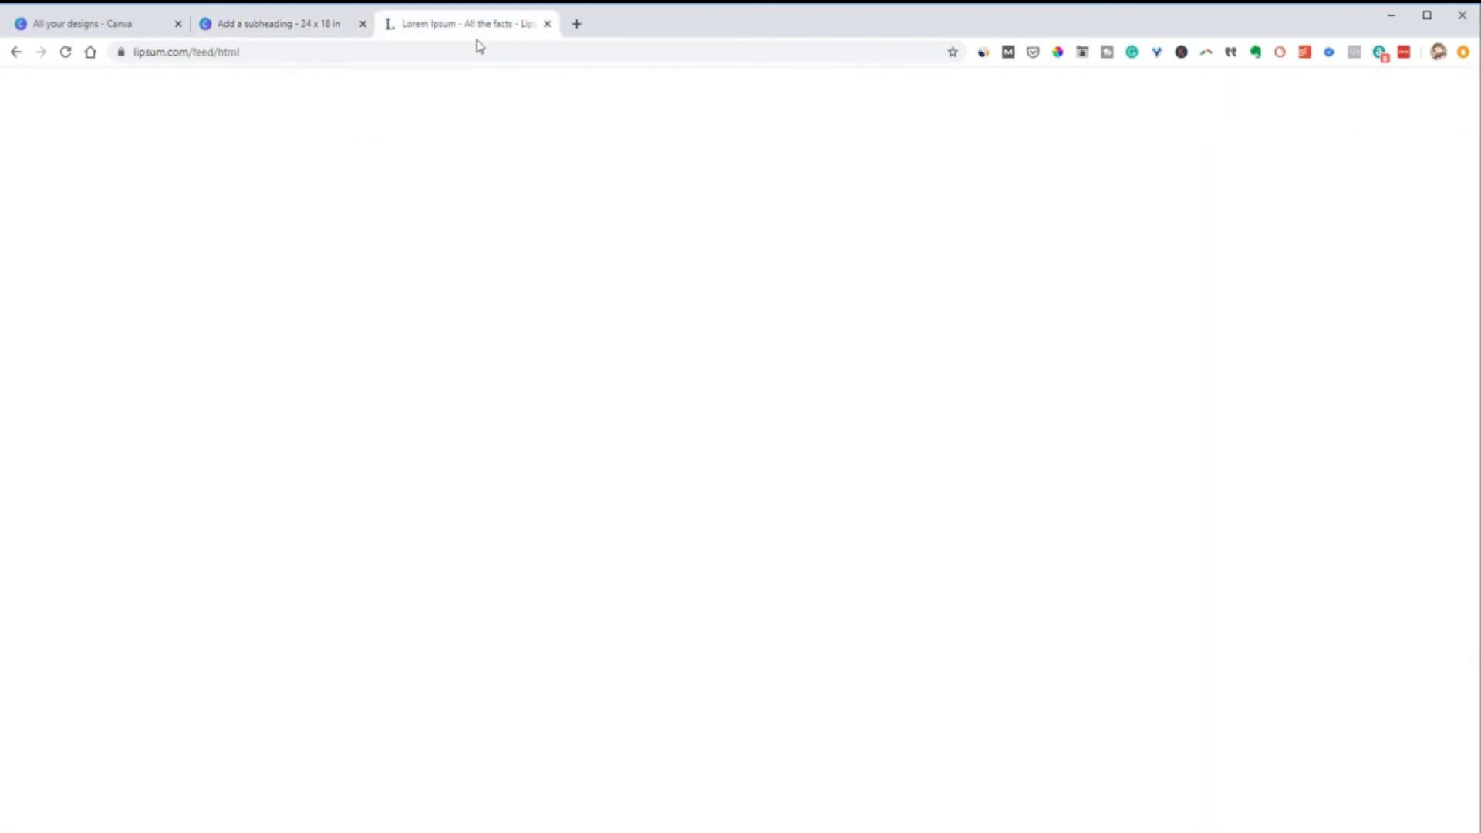
left_click(650, 600)
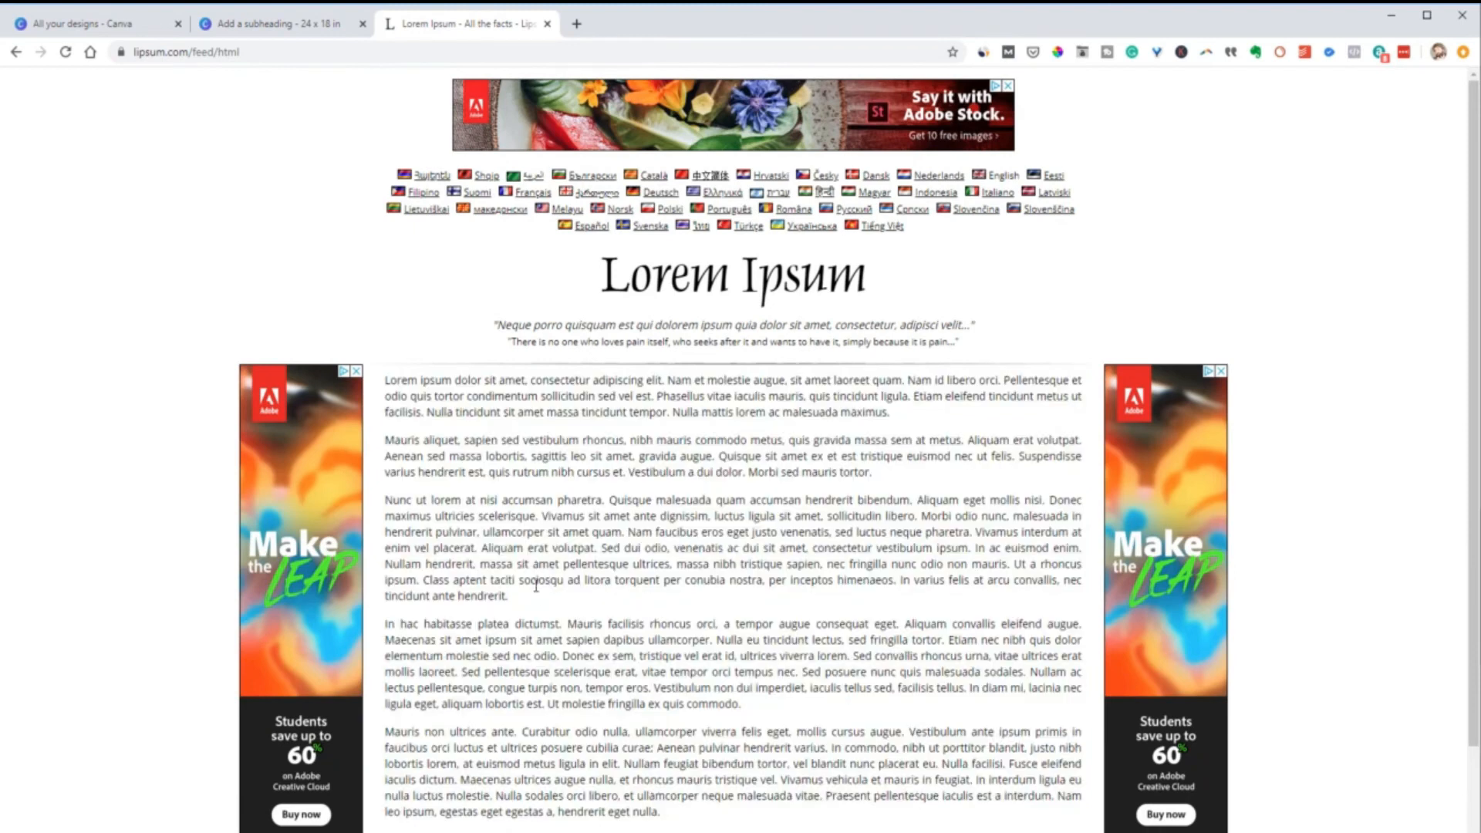
left_click_drag(527, 604, 374, 390)
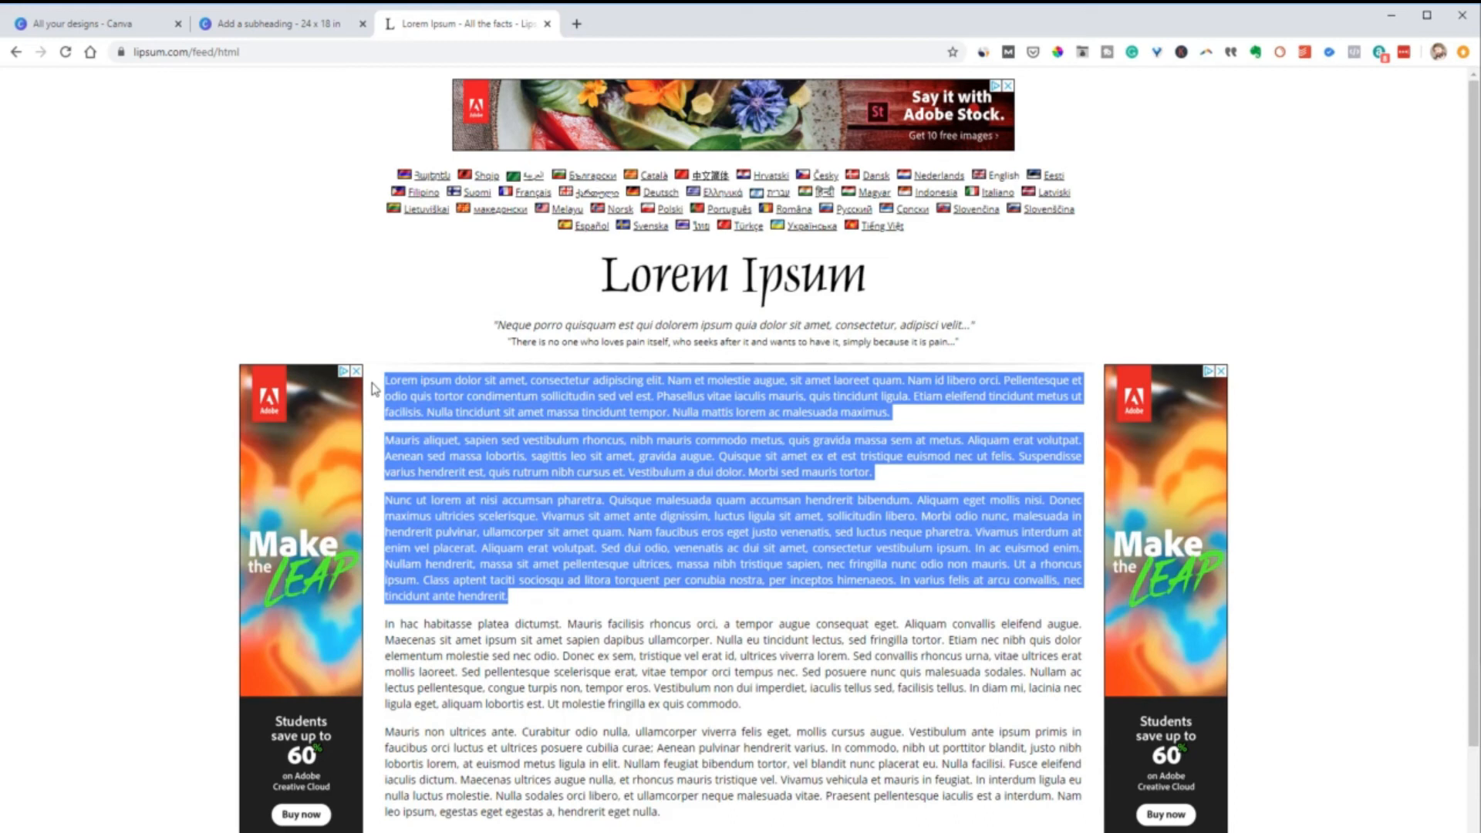
Return to the Canva design, add a body text box atop the middle-left cell's white panel, and widen it to the panel's width
left_click(272, 24)
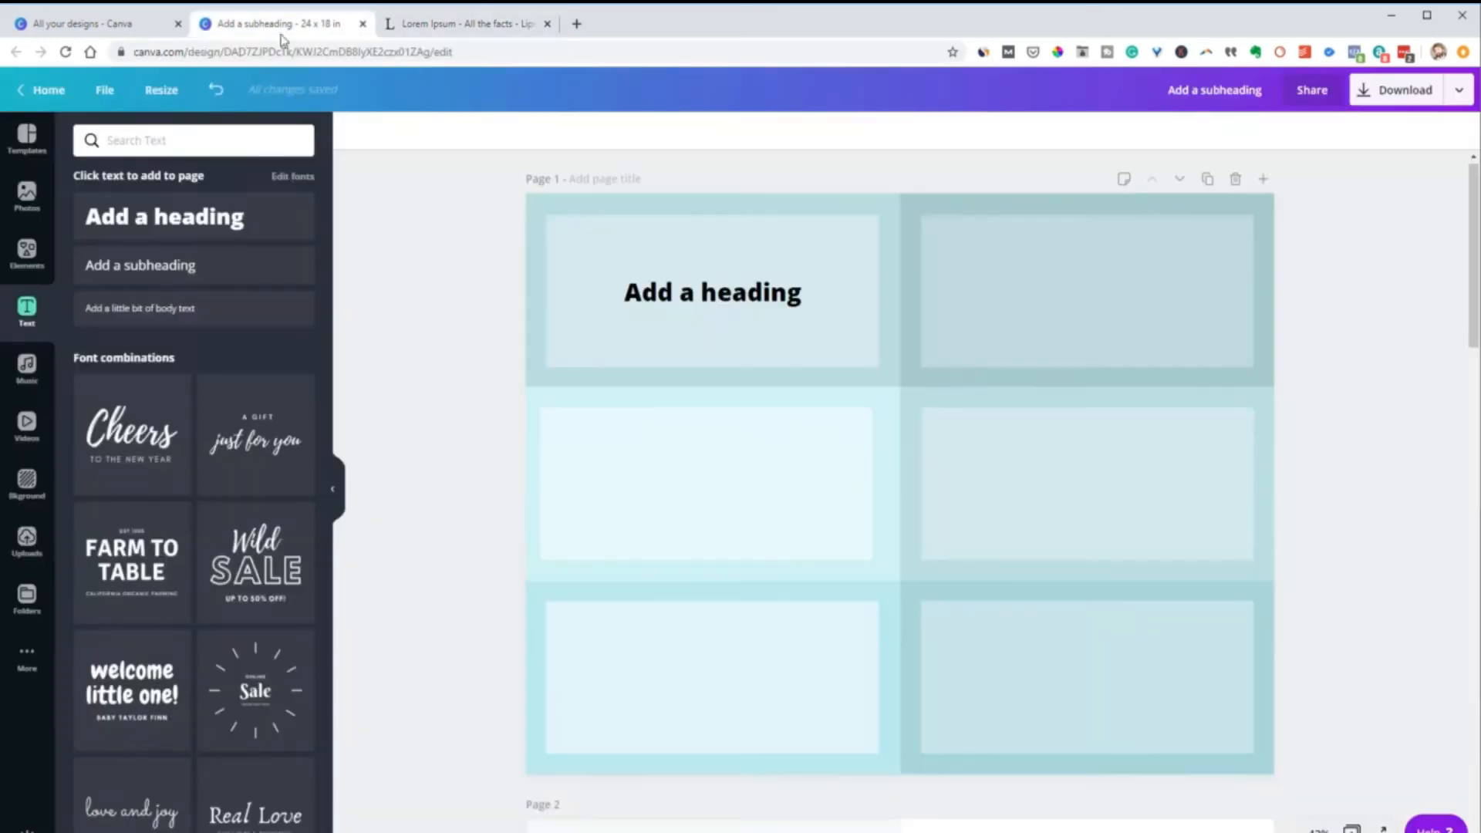
left_click(146, 309)
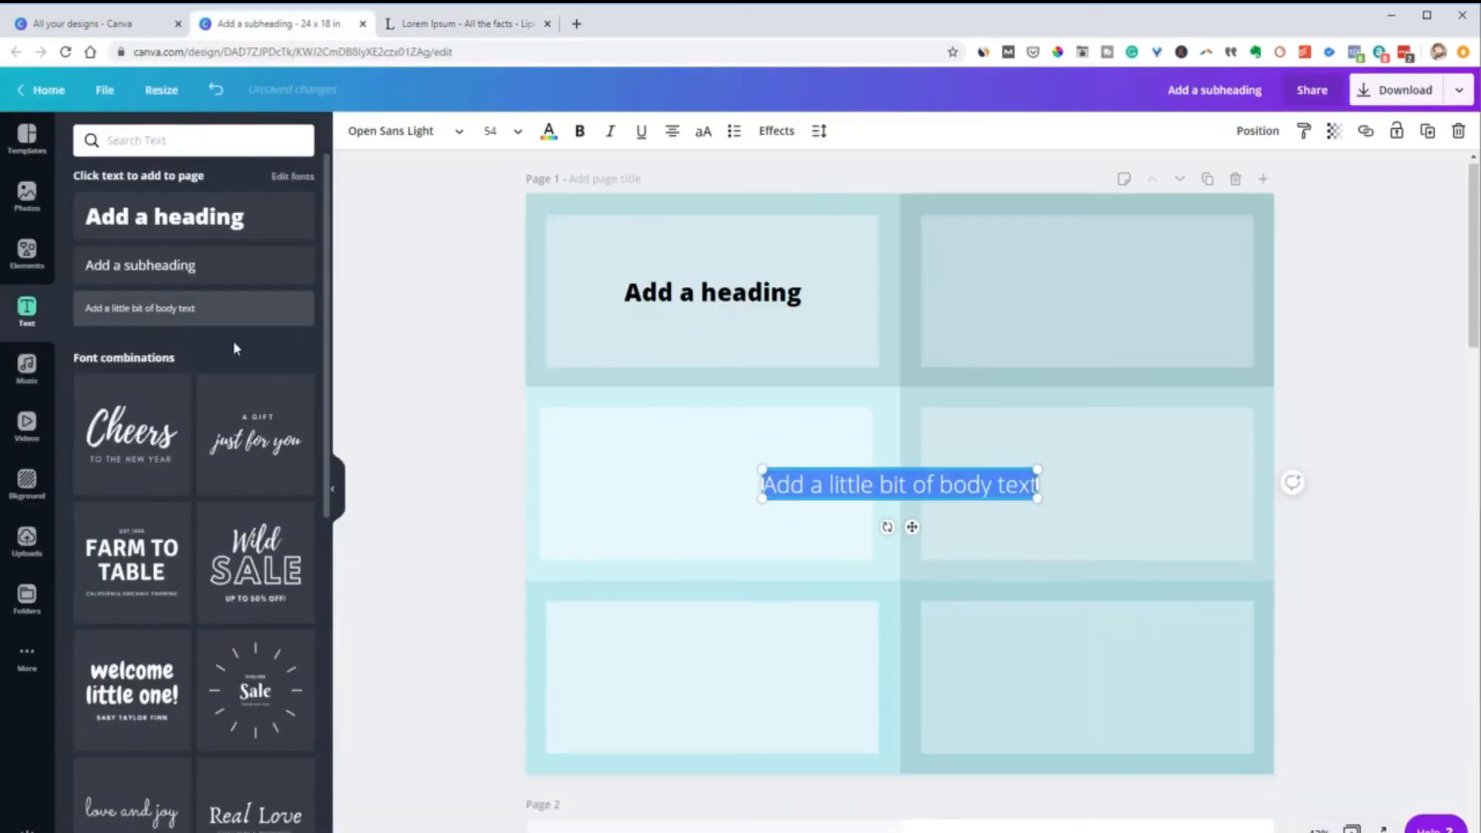
left_click(806, 468)
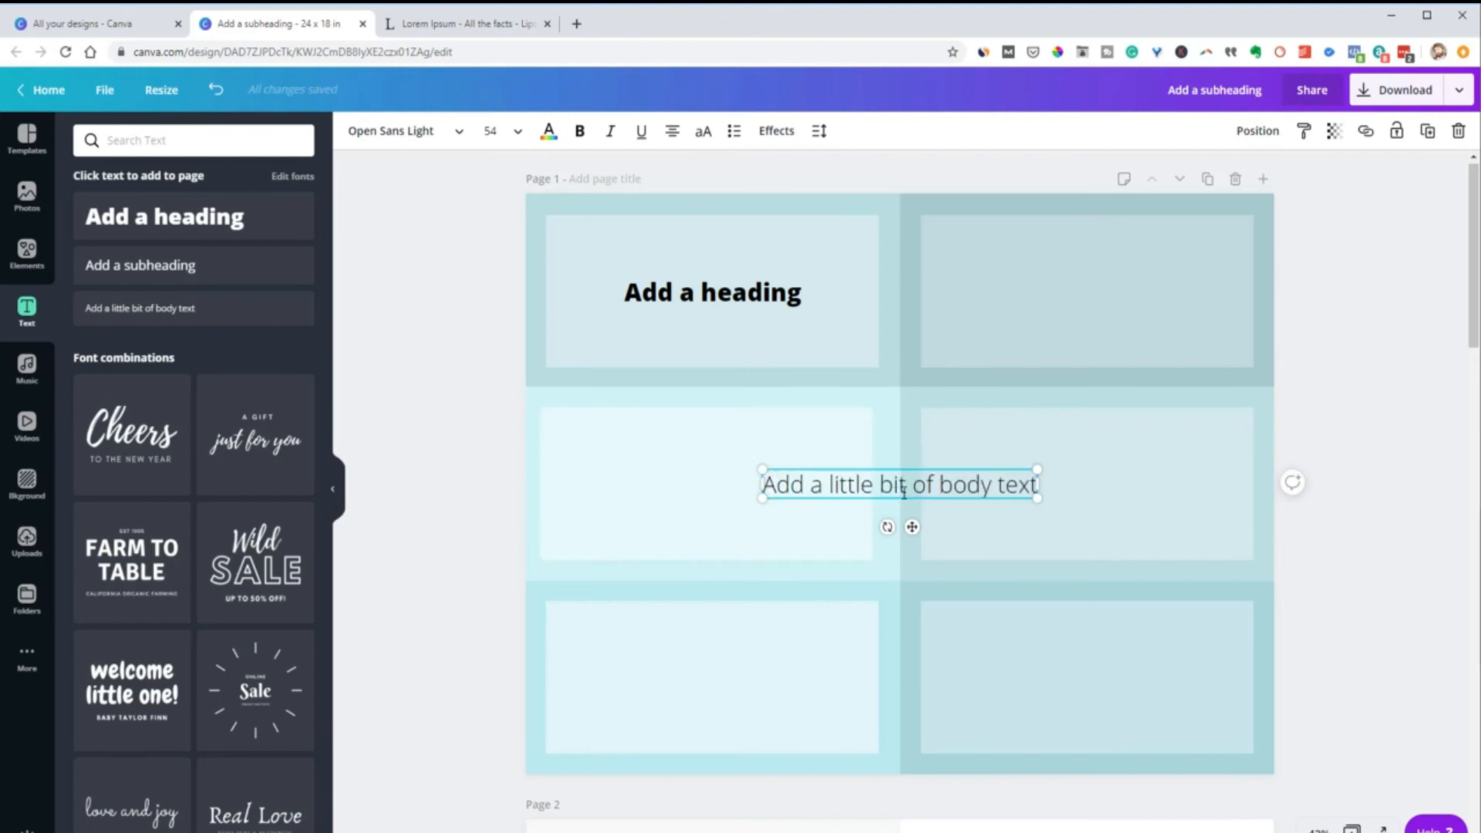
left_click_drag(911, 527, 706, 461)
left_click_drag(817, 425, 869, 434)
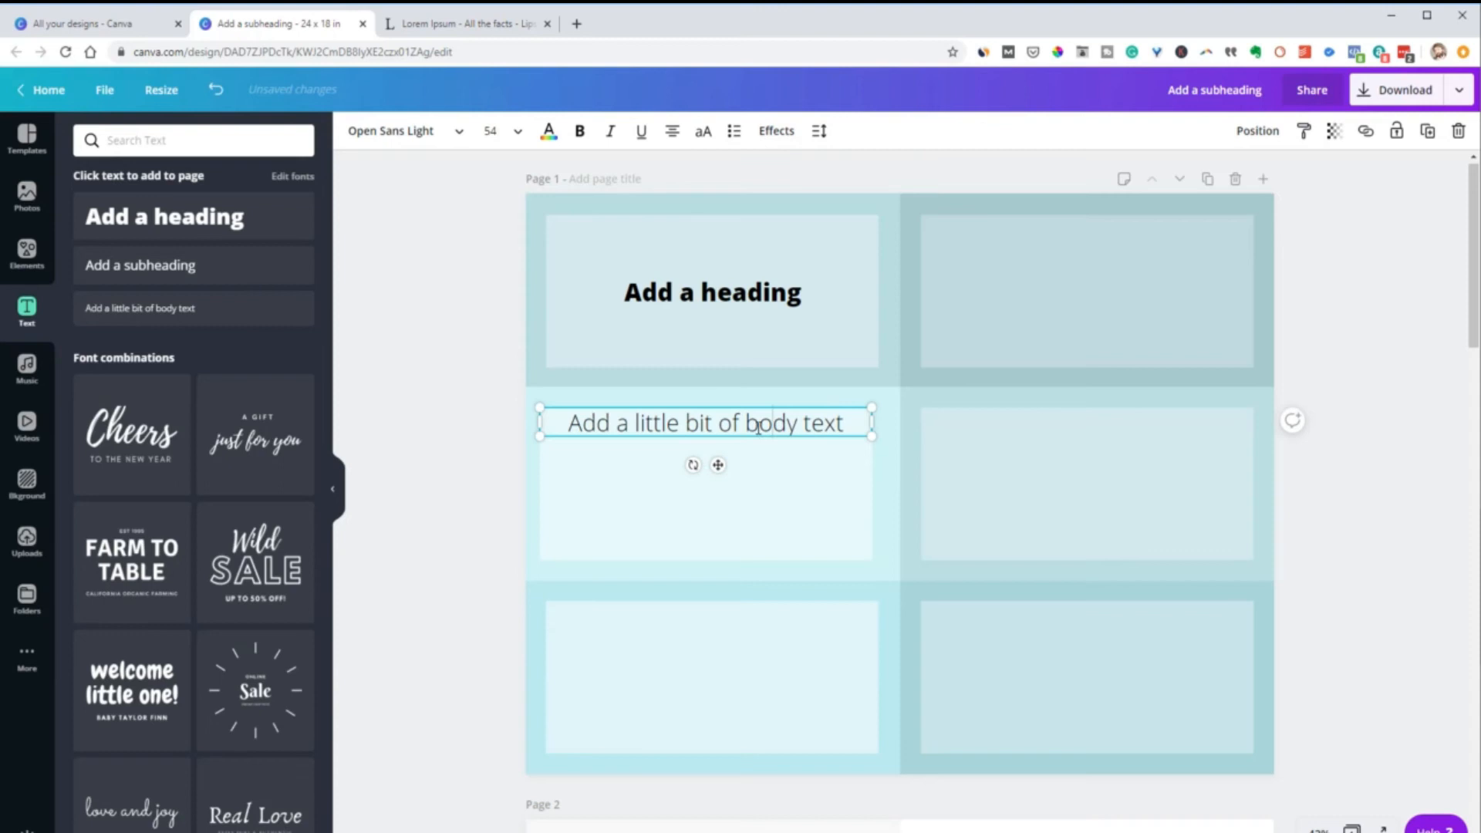
Replace the body placeholder with the copied Lorem Ipsum paragraphs and set their font size to 24
left_click(758, 427)
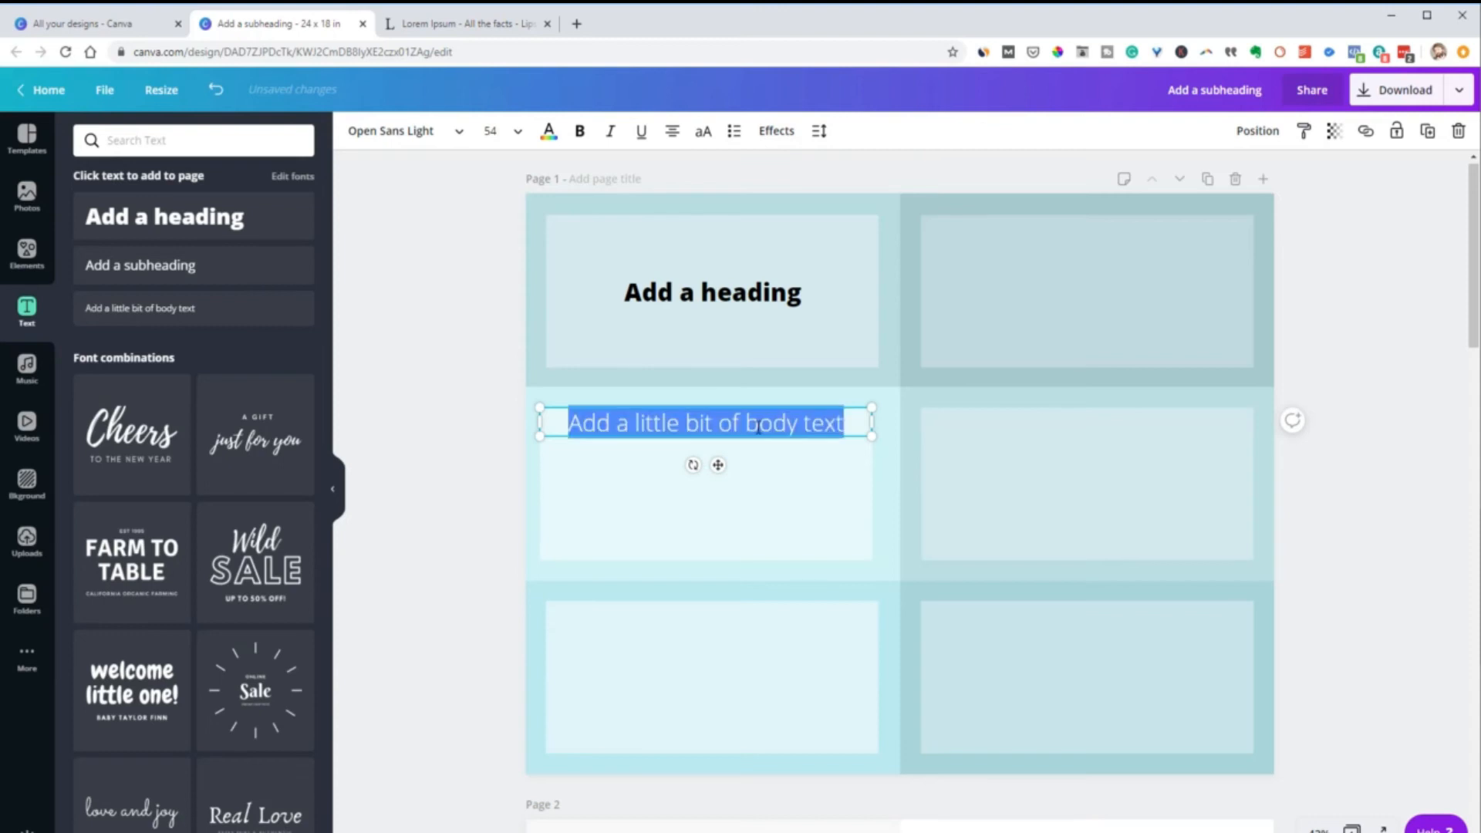
key("ctrl+v")
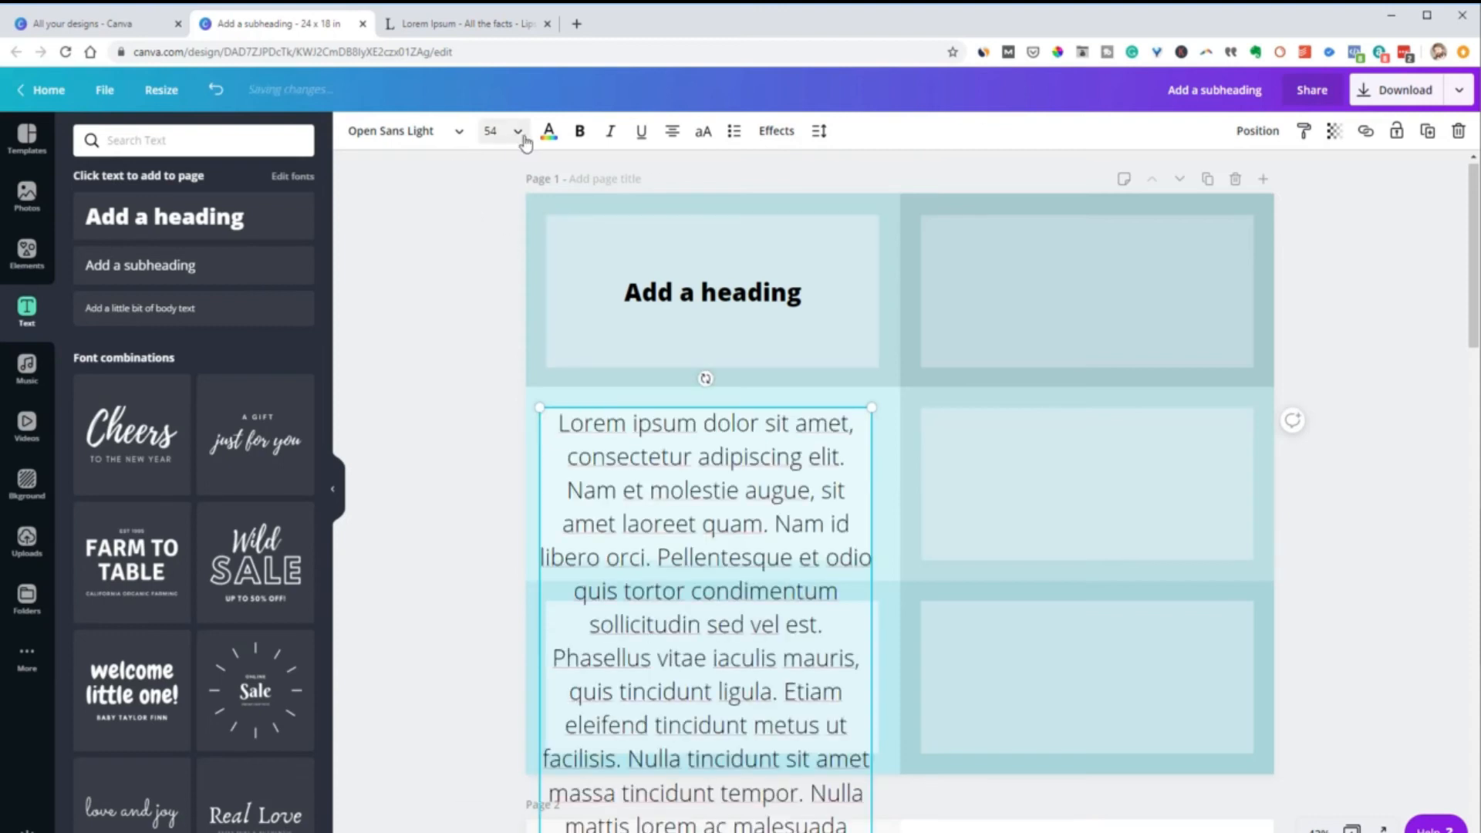
left_click(520, 135)
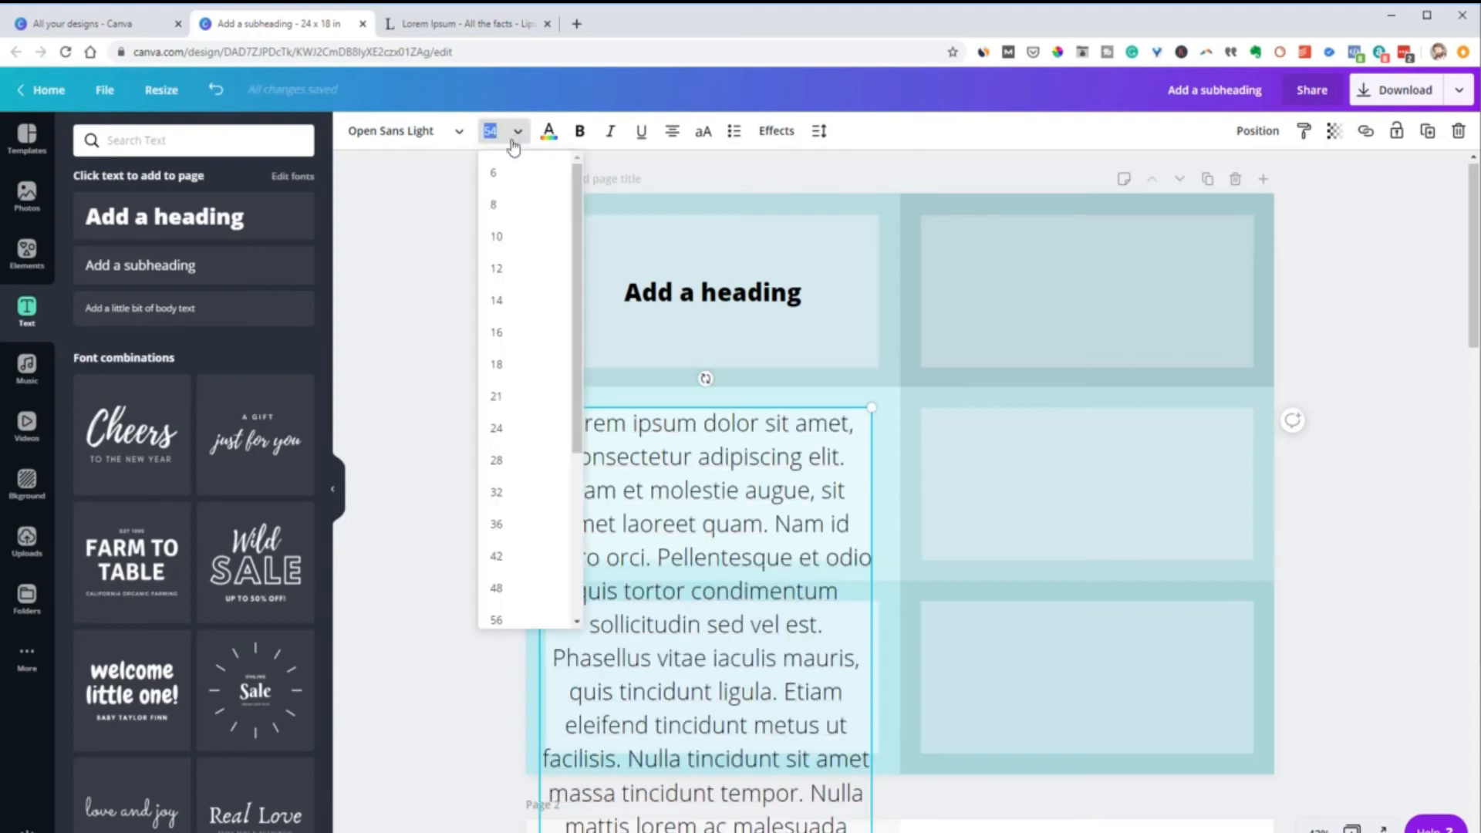
left_click(507, 430)
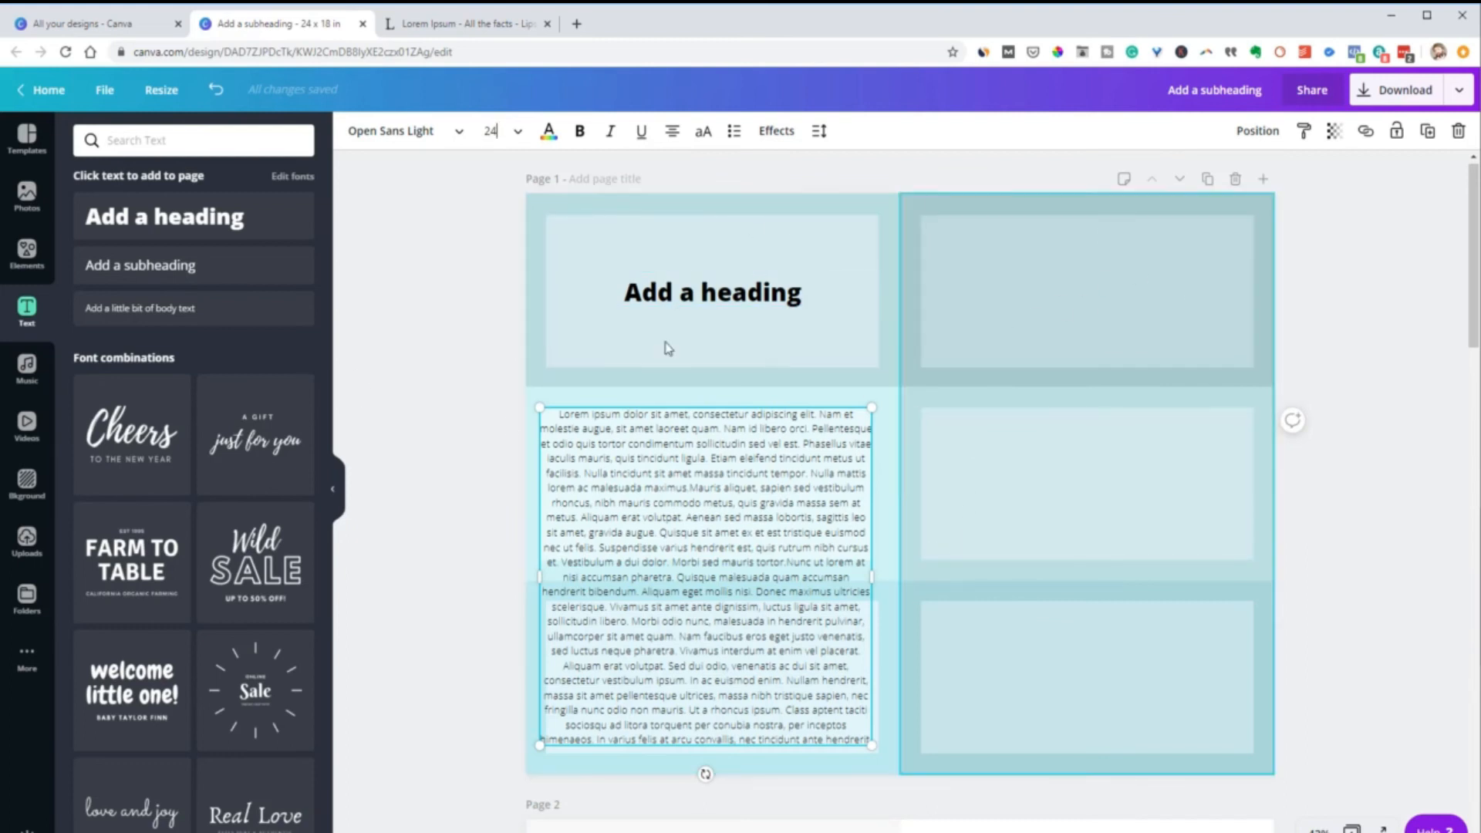
Unlock the colored background grid behind the left column and delete it
left_click(542, 210)
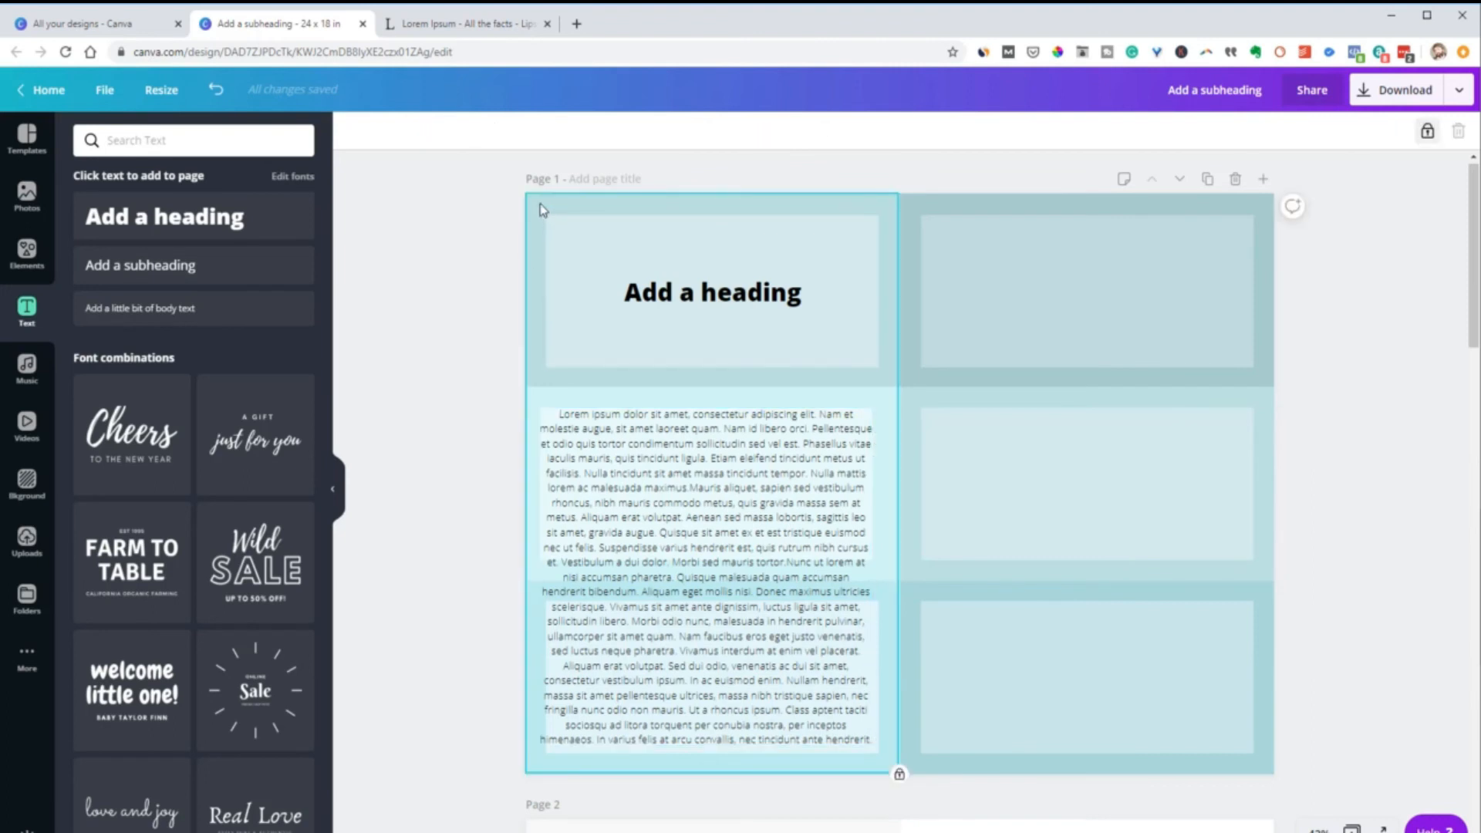
left_click(1429, 133)
key("Delete")
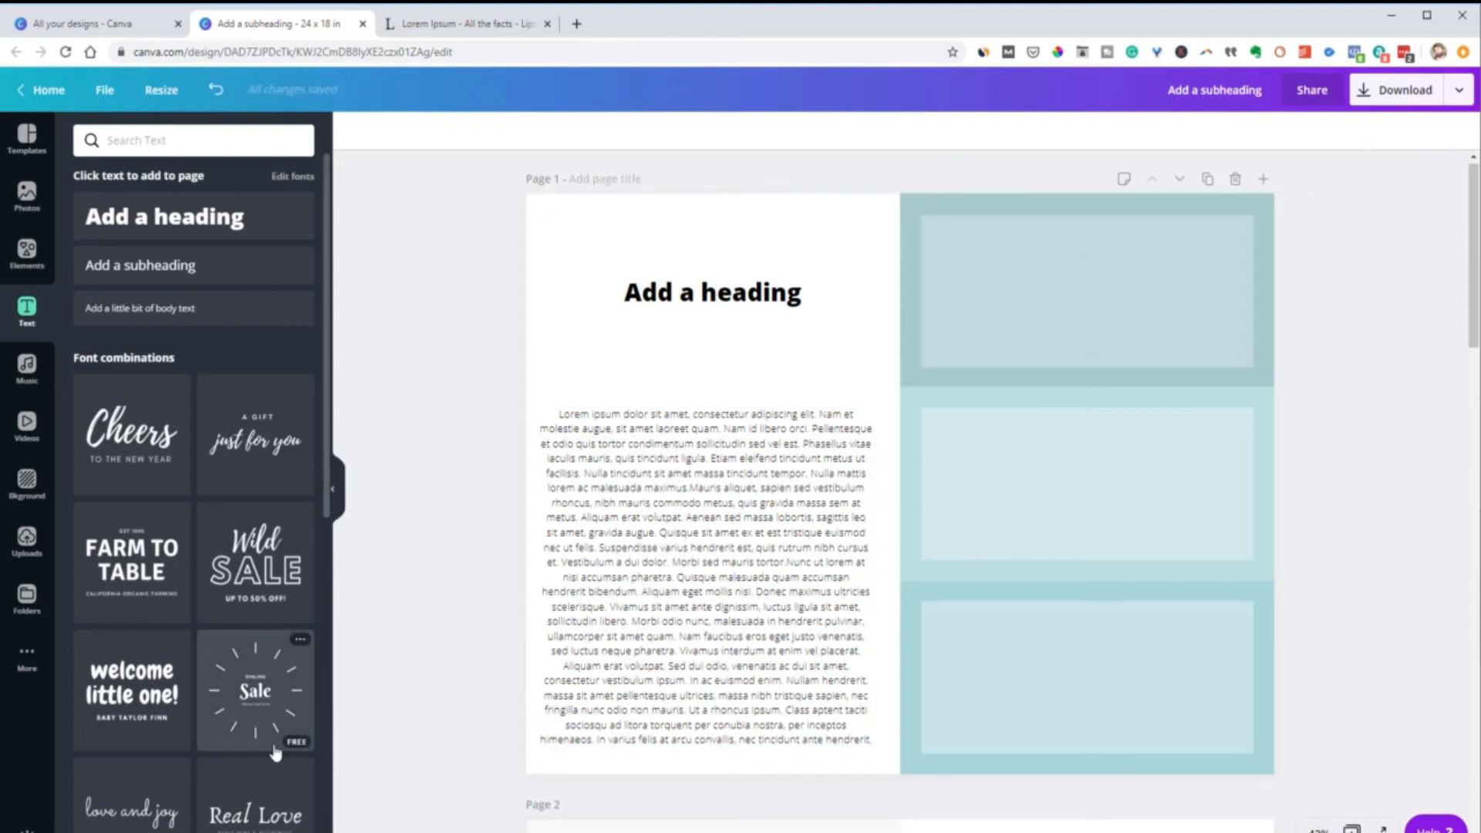
Justify the Lorem Ipsum body text in the left column
left_click(625, 628)
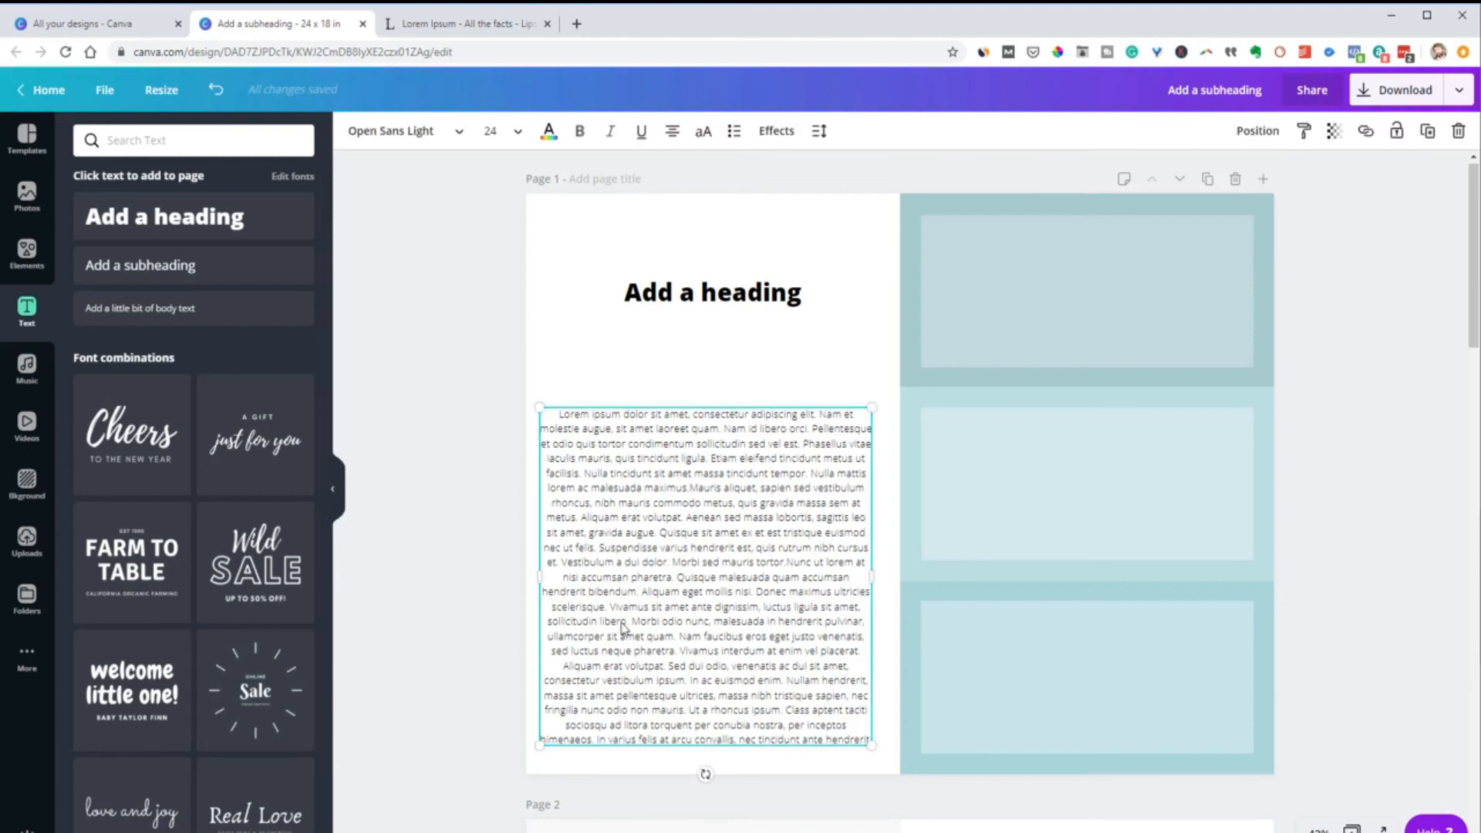
left_click(671, 133)
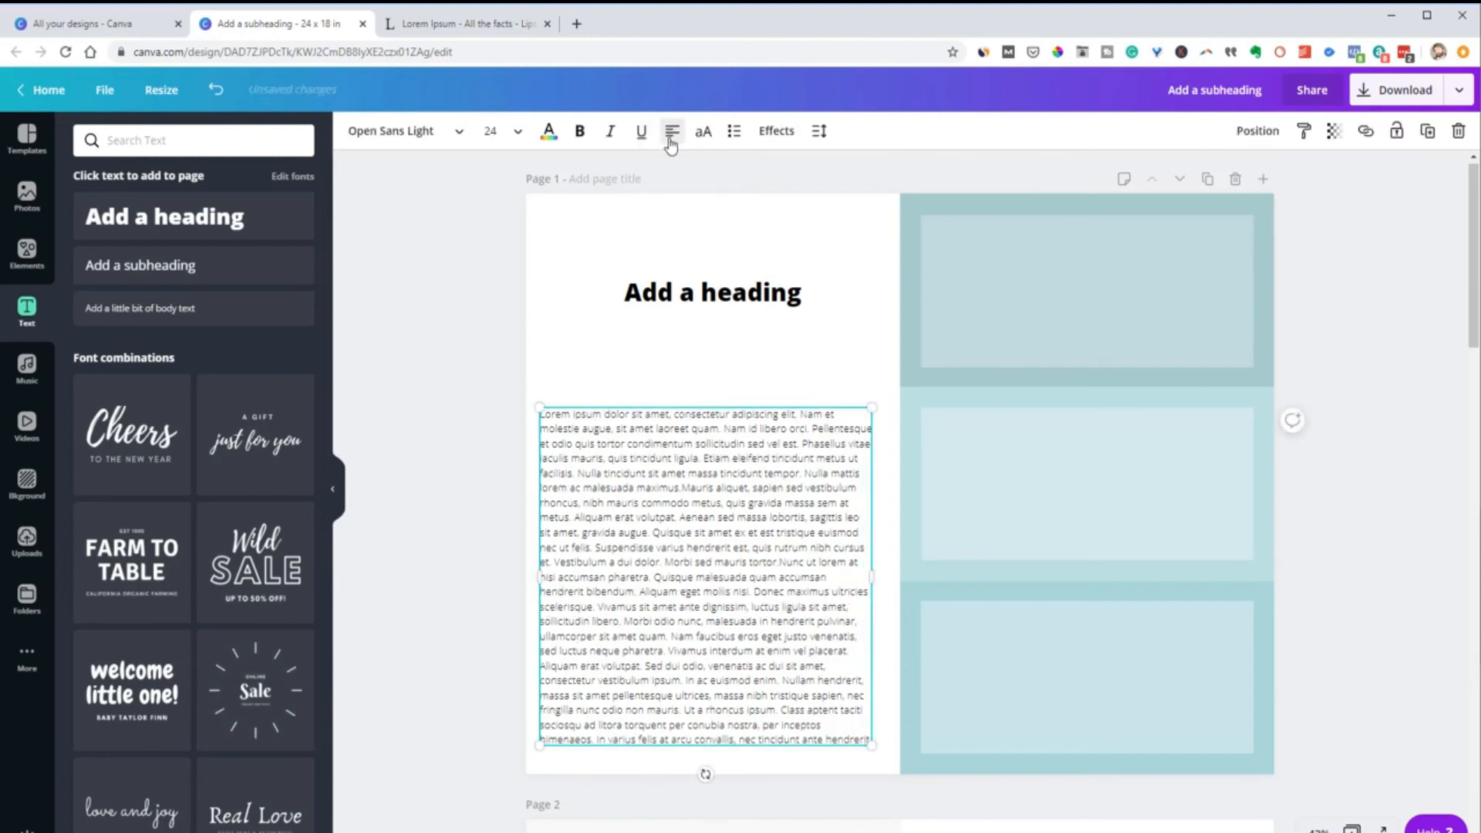
left_click(671, 134)
left_click(426, 316)
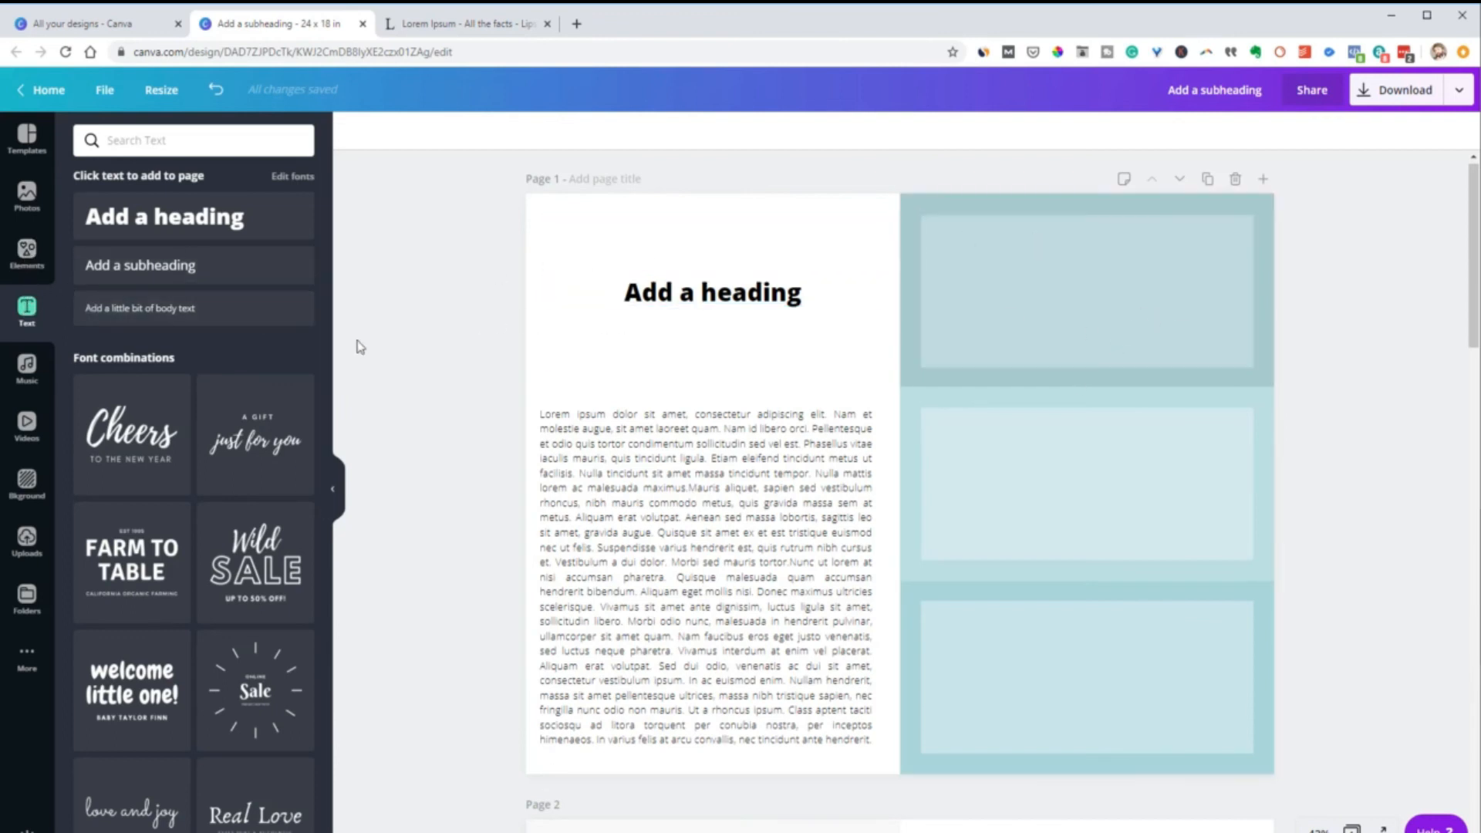
Add a single-cell image grid to the page and bring it to the front
left_click(27, 251)
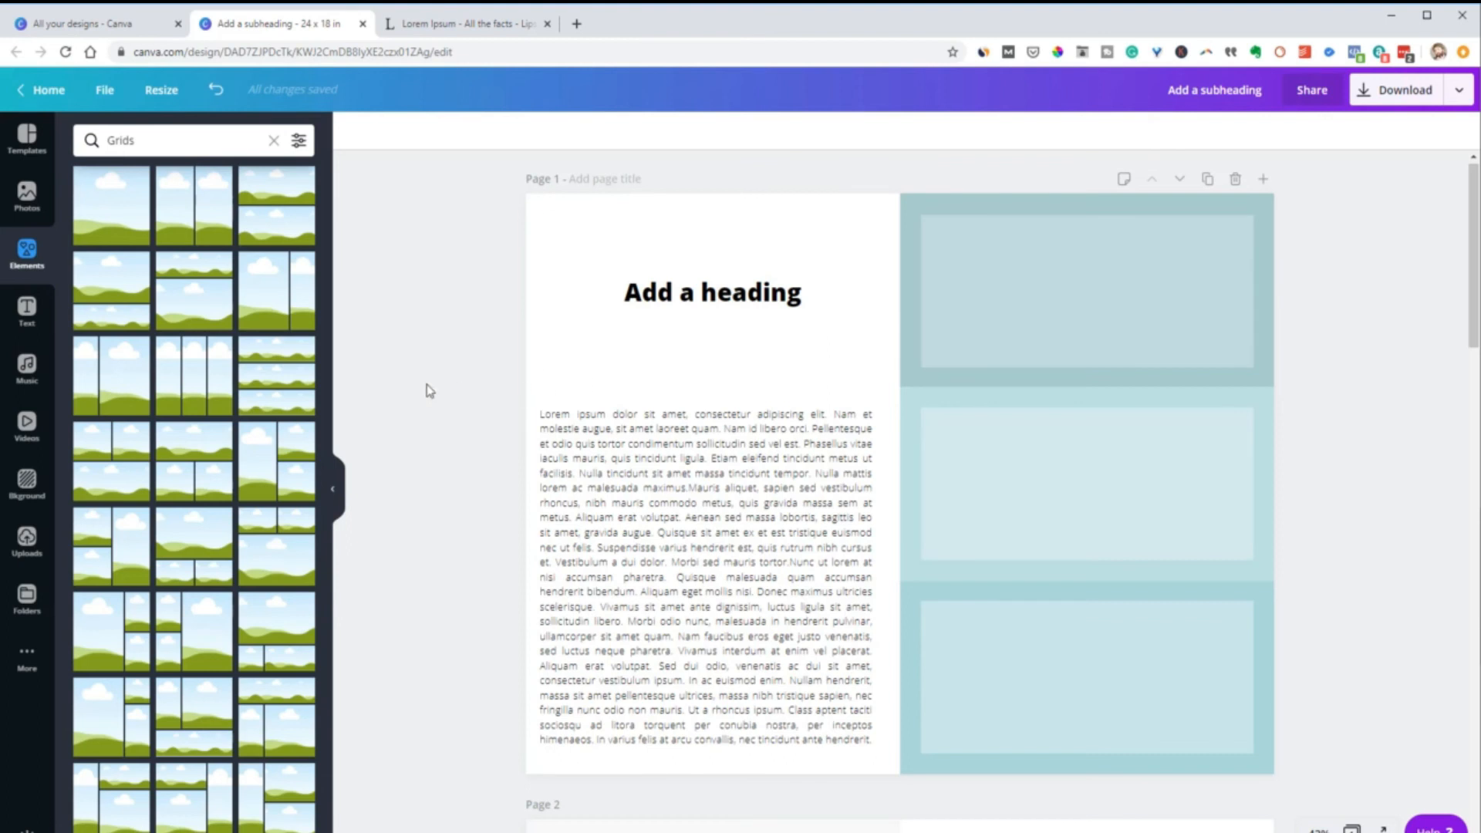
left_click(114, 238)
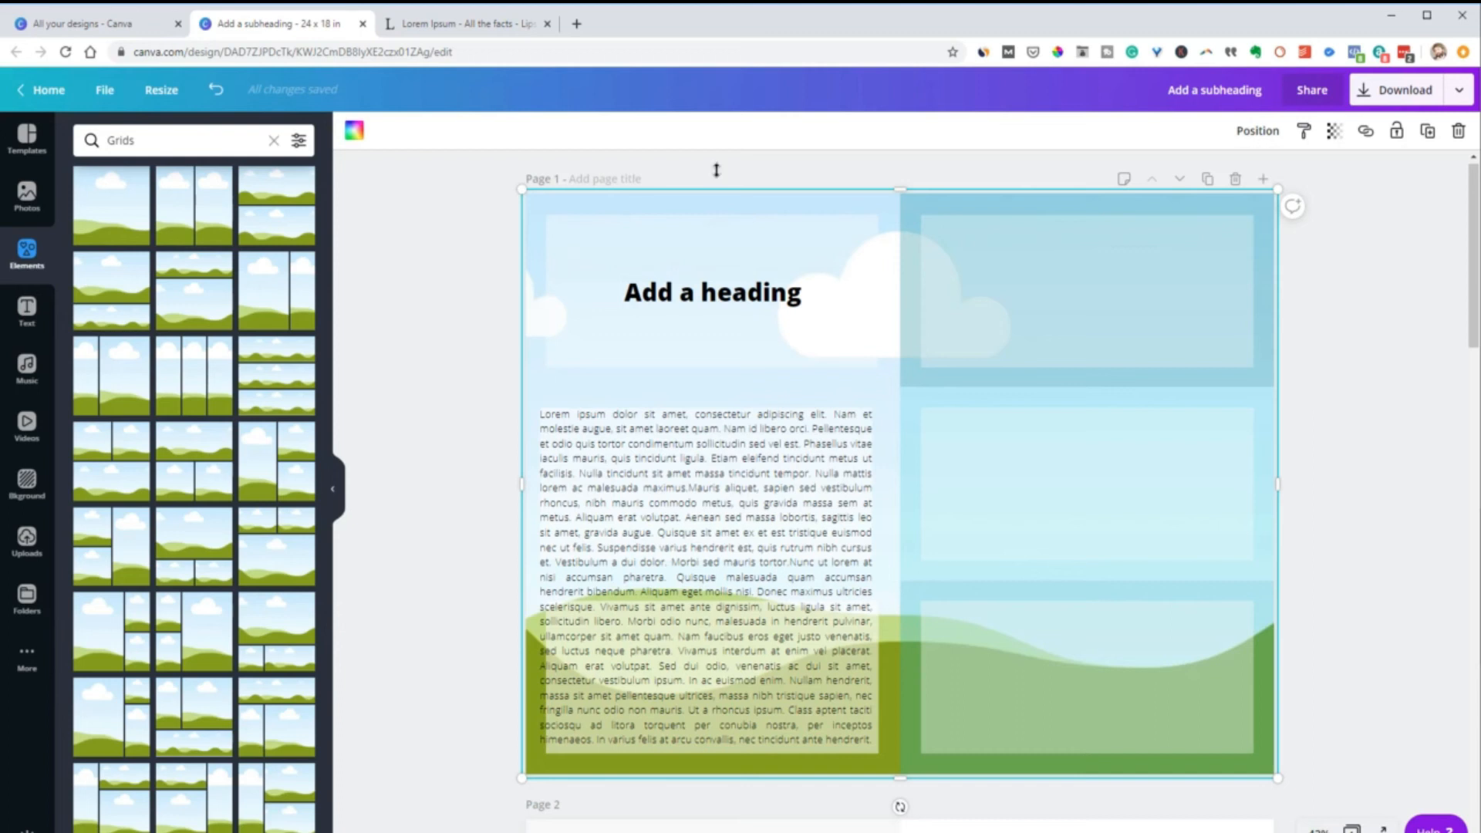
left_click(1256, 133)
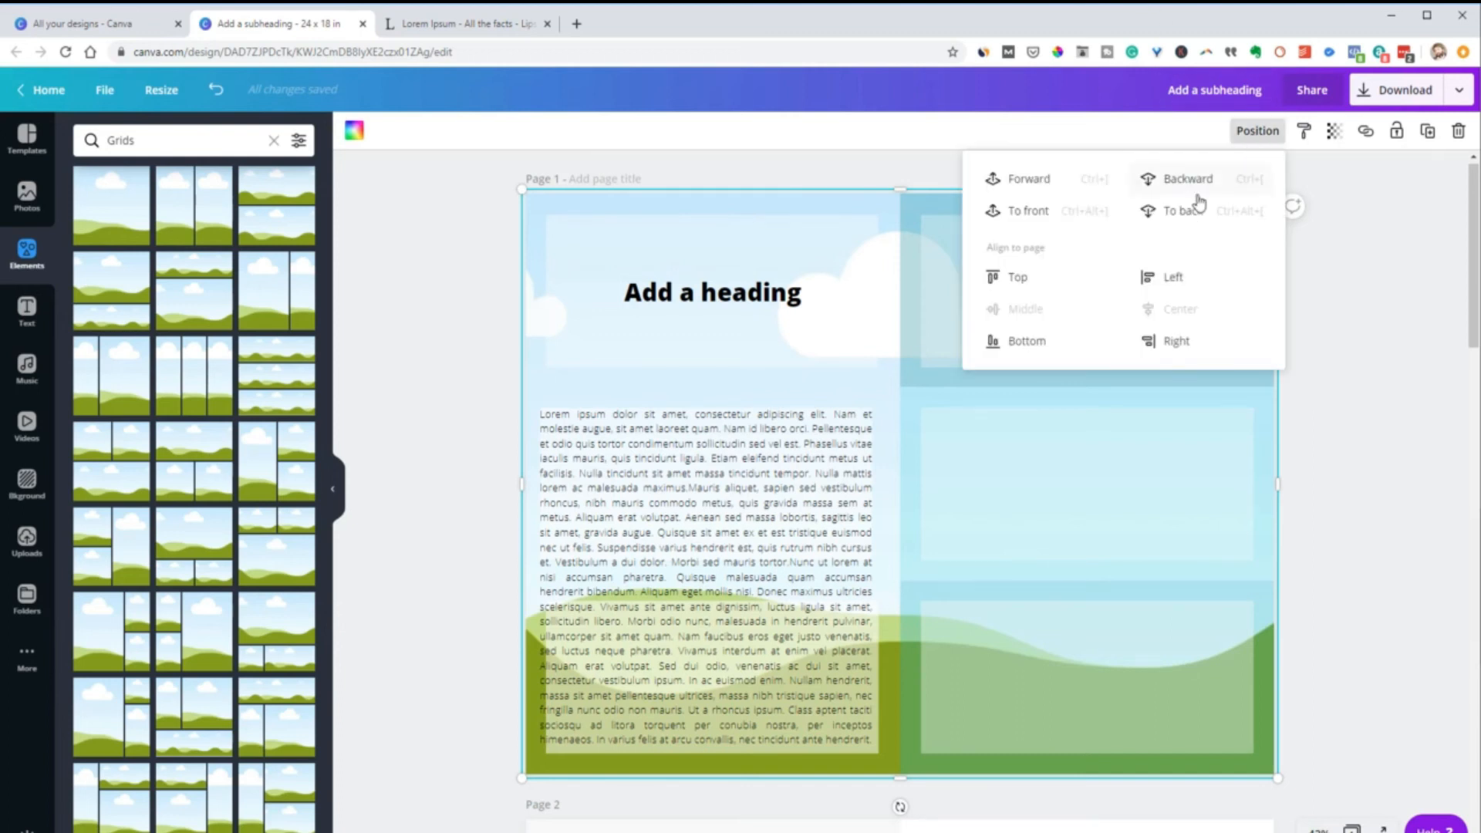
left_click(1049, 216)
left_click(1356, 330)
Shrink the image grid to a small square and place it near the left side of the top-right cell's white panel
left_click(548, 220)
left_click_drag(522, 188, 1157, 688)
left_click_drag(1205, 739, 1003, 278)
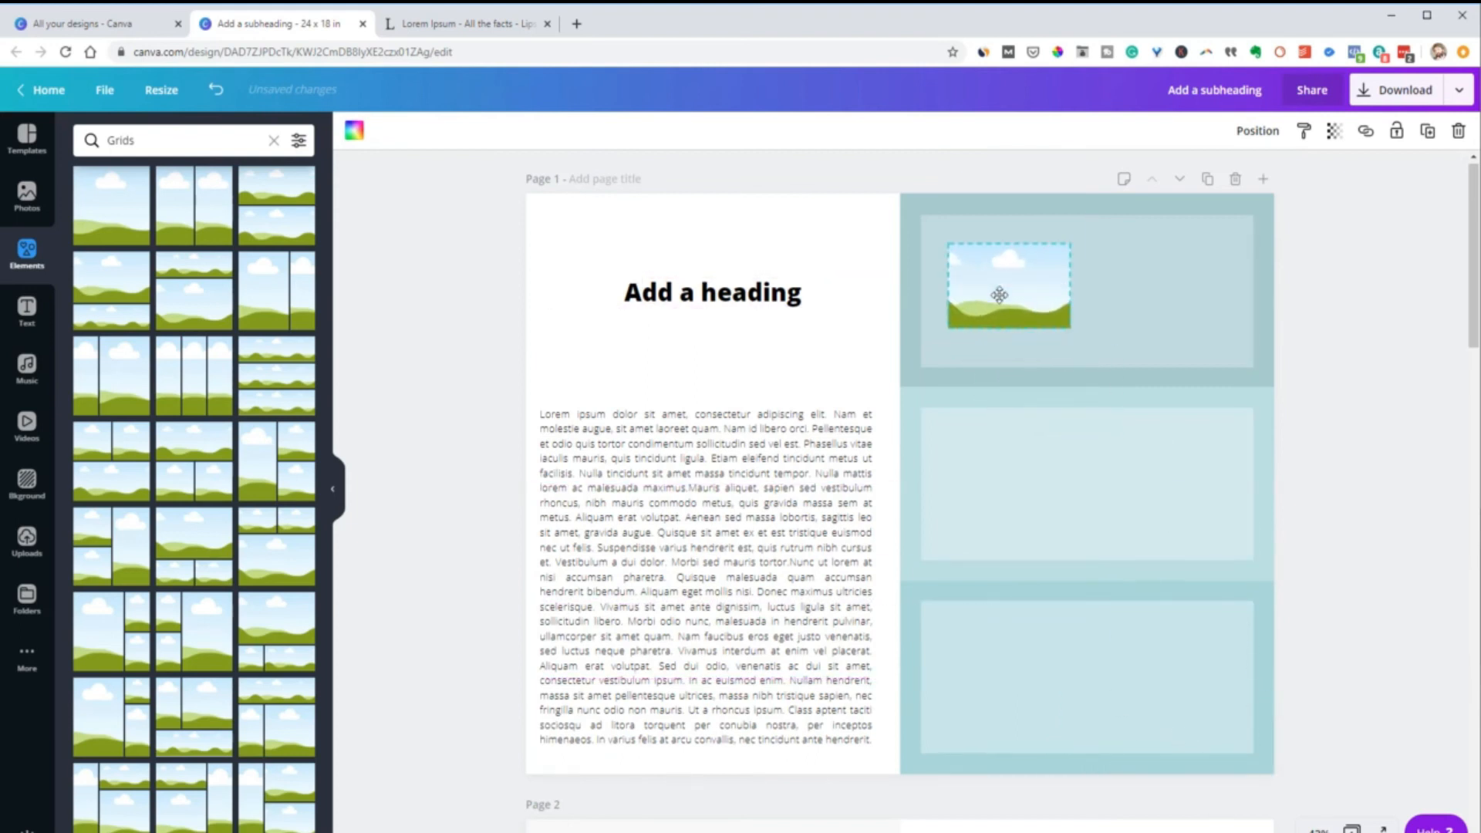
left_click_drag(1060, 322, 1035, 324)
left_click_drag(698, 607, 664, 607)
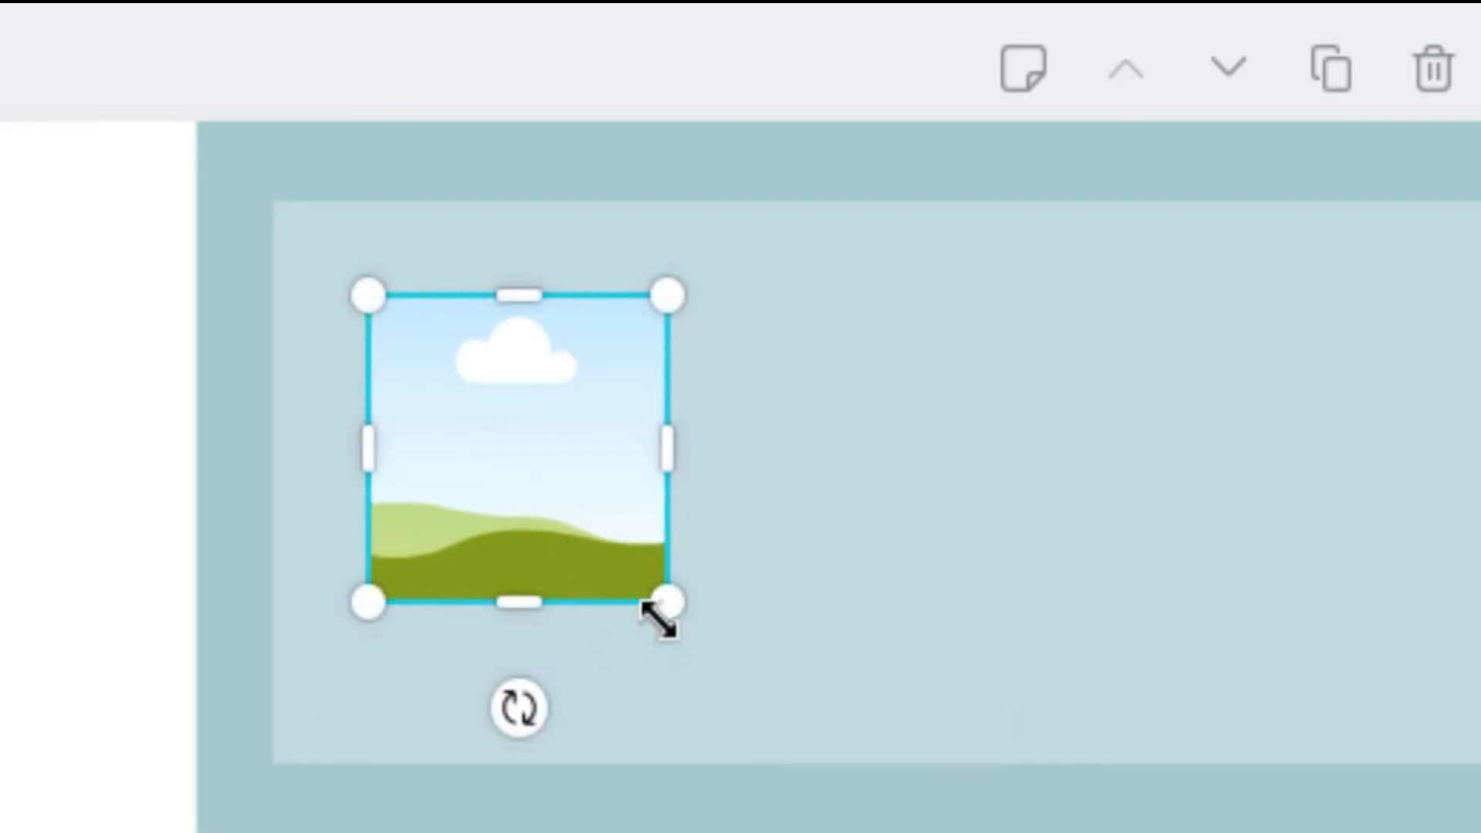
mouse_move(638, 590)
left_mouse_down()
mouse_move(605, 549)
mouse_move(636, 594)
left_mouse_up()
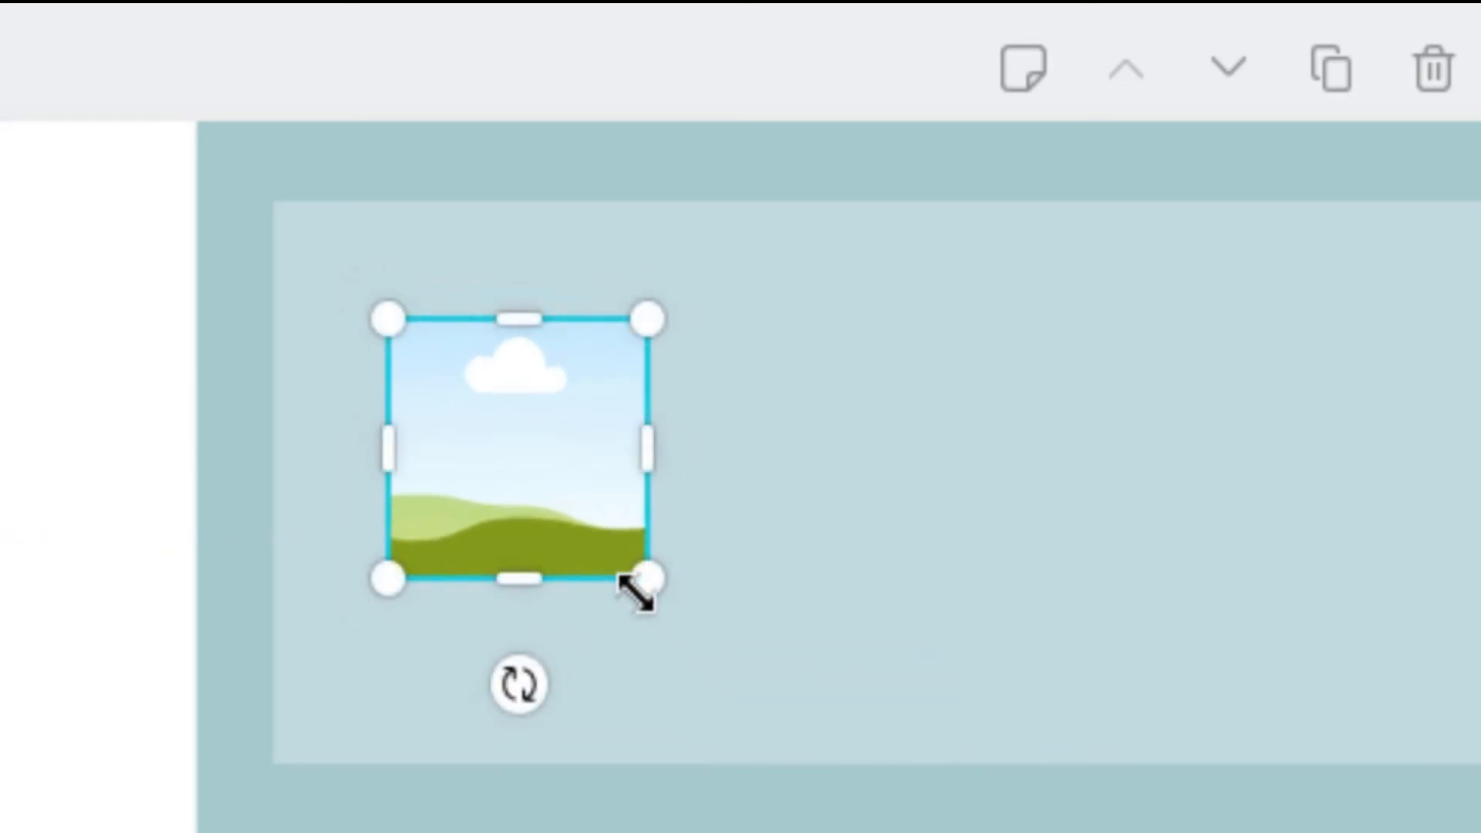
key("ctrl+z")
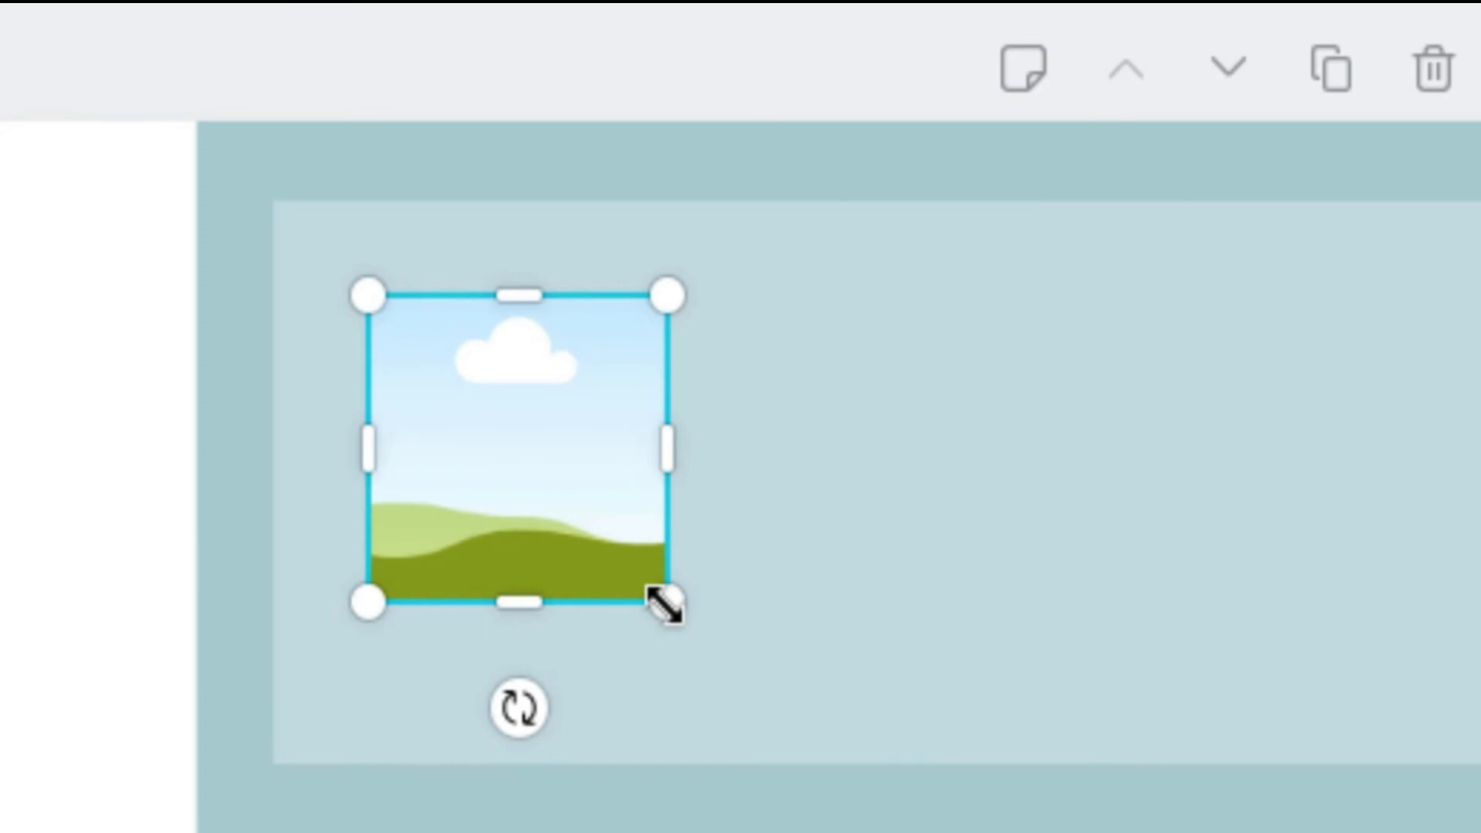
left_click_drag(664, 605, 635, 582)
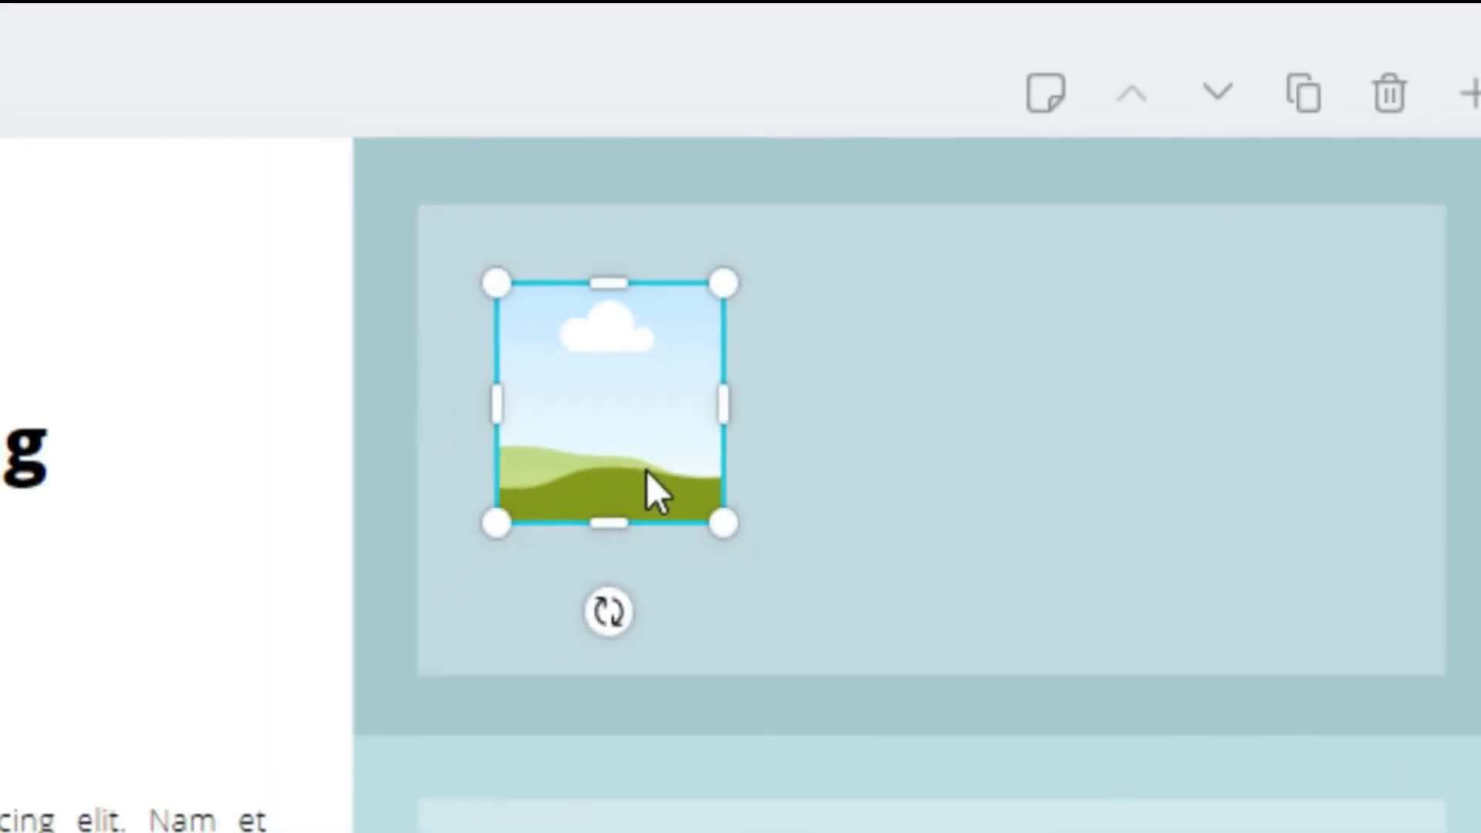
Duplicate the small square grid twice to form a row in the top-right panel and space the three evenly horizontally
left_click_drag(646, 471, 796, 506)
left_click_drag(1044, 313, 1194, 319)
left_click(1087, 312, "shift")
left_click(1002, 312, "shift")
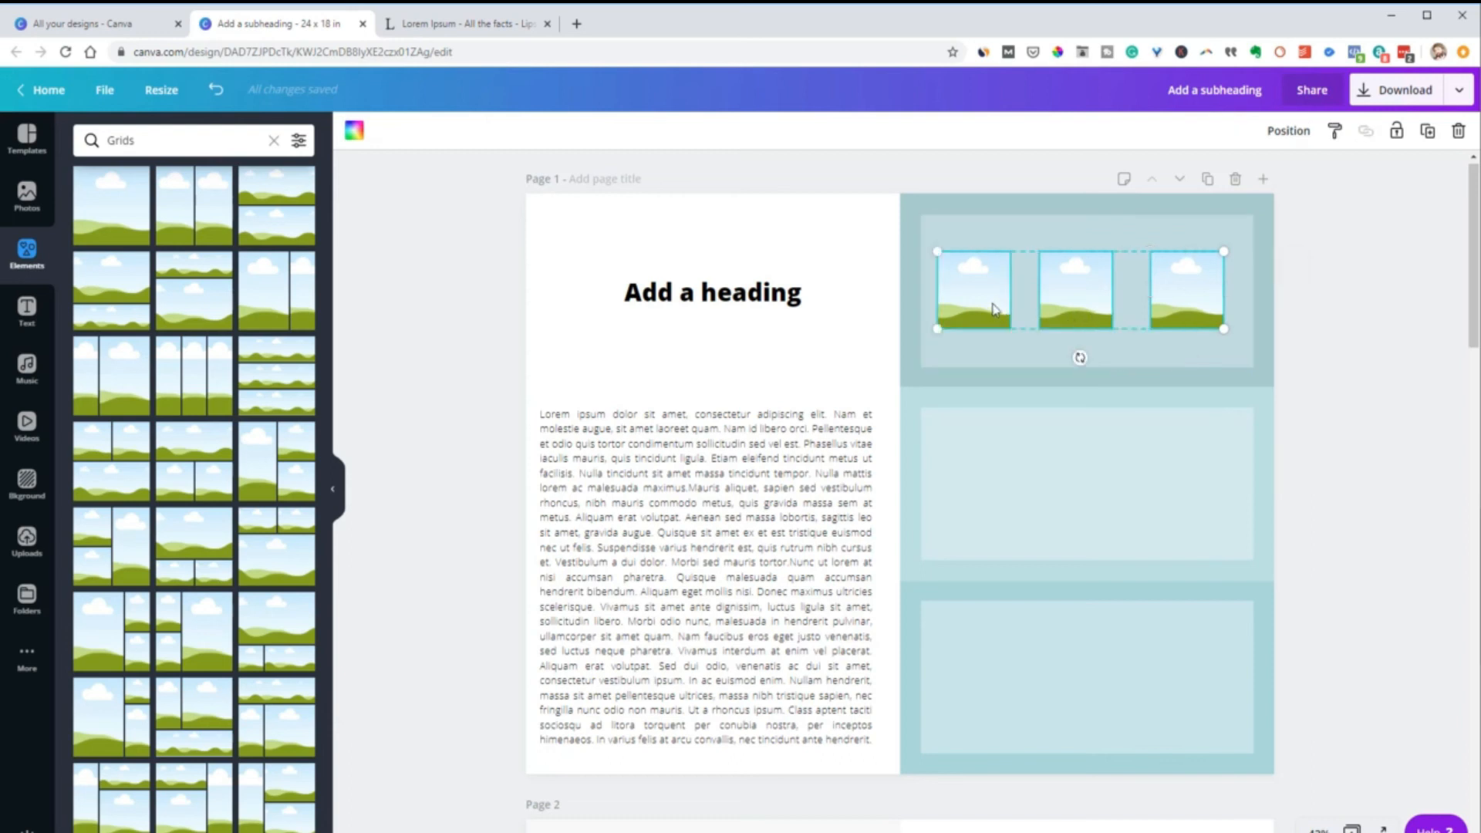
left_click(1272, 131)
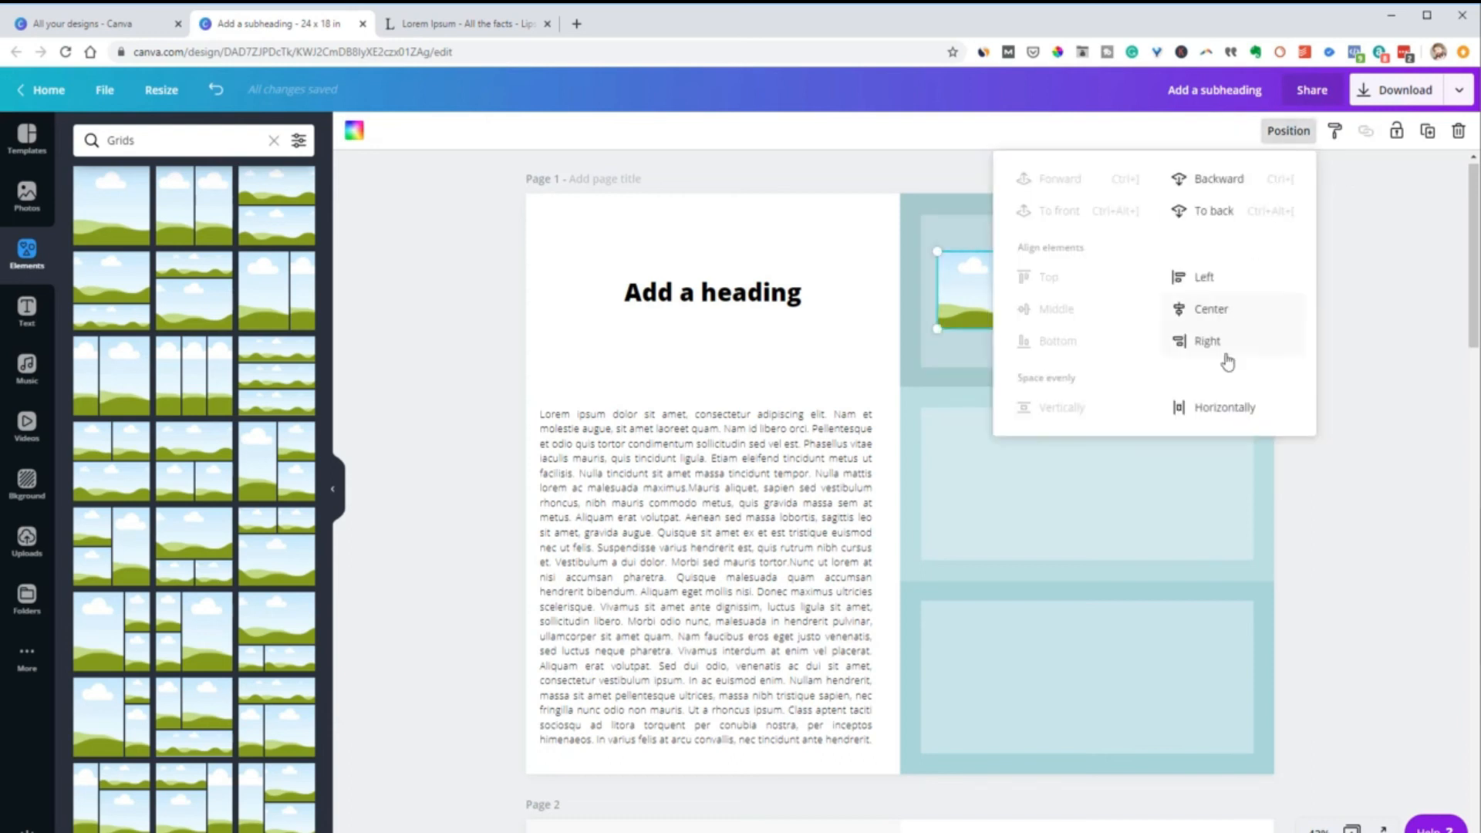
left_click(1204, 412)
left_click(1389, 367)
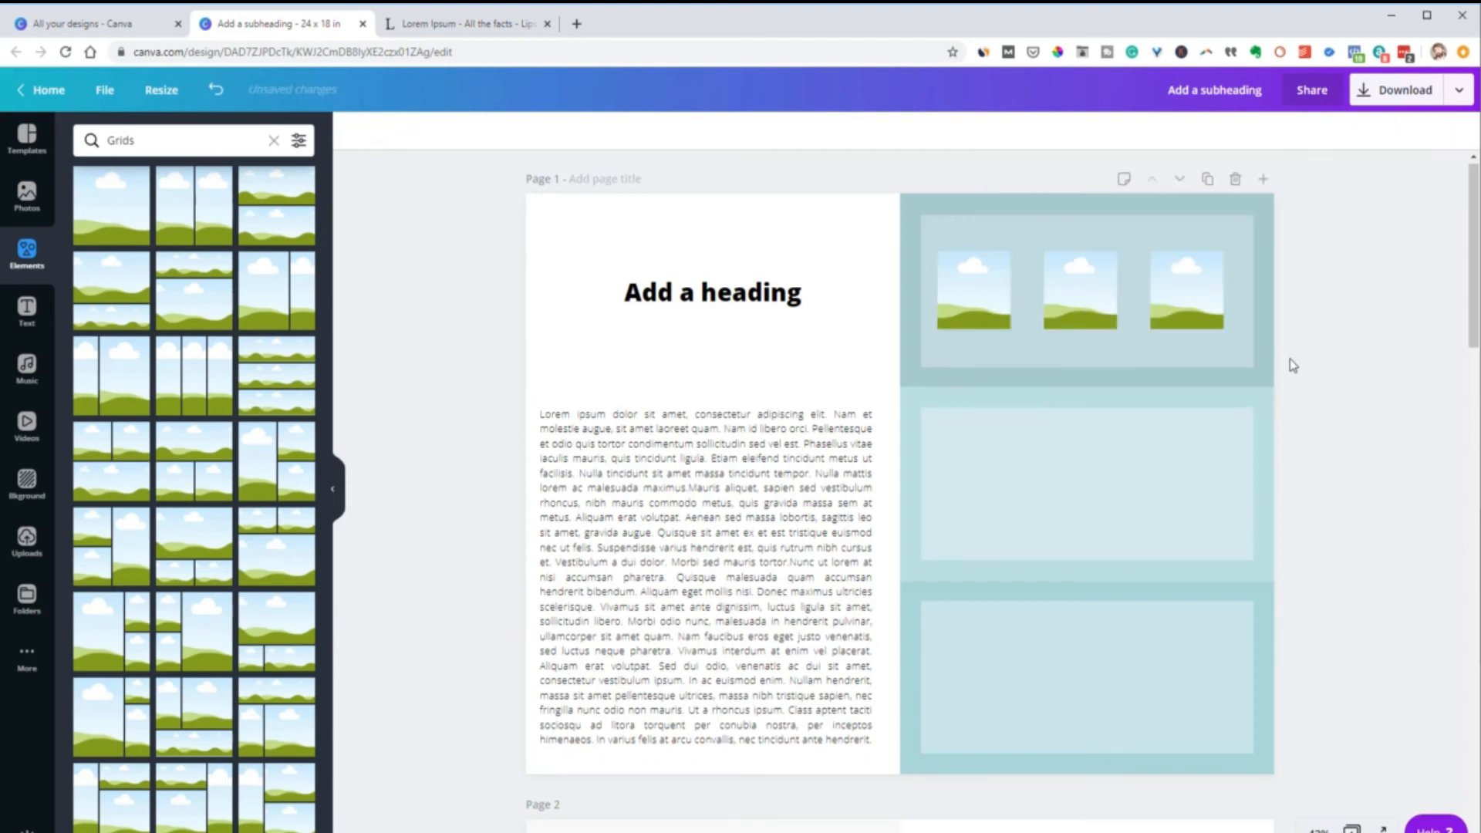
Select the three small square grids together and center the row within the top-right panel
left_click(1208, 319)
left_click(1080, 316, "shift")
left_click(973, 304, "shift")
left_click_drag(1187, 310, 1200, 313)
left_click(1375, 335)
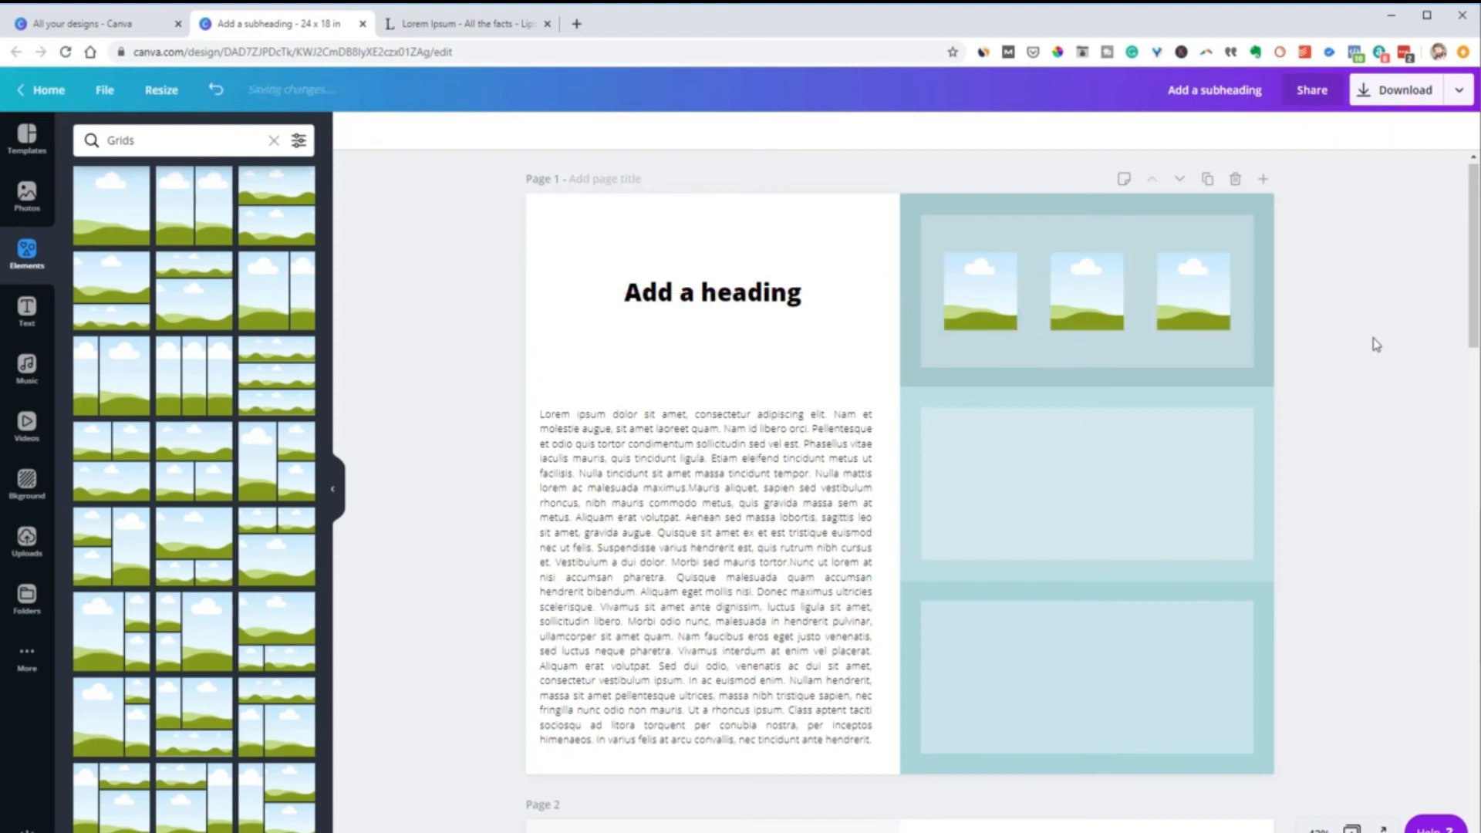
Fill the three square grids with trending photos: the seated woman, the hand holding a mug, and the black soap bottle
left_click(27, 196)
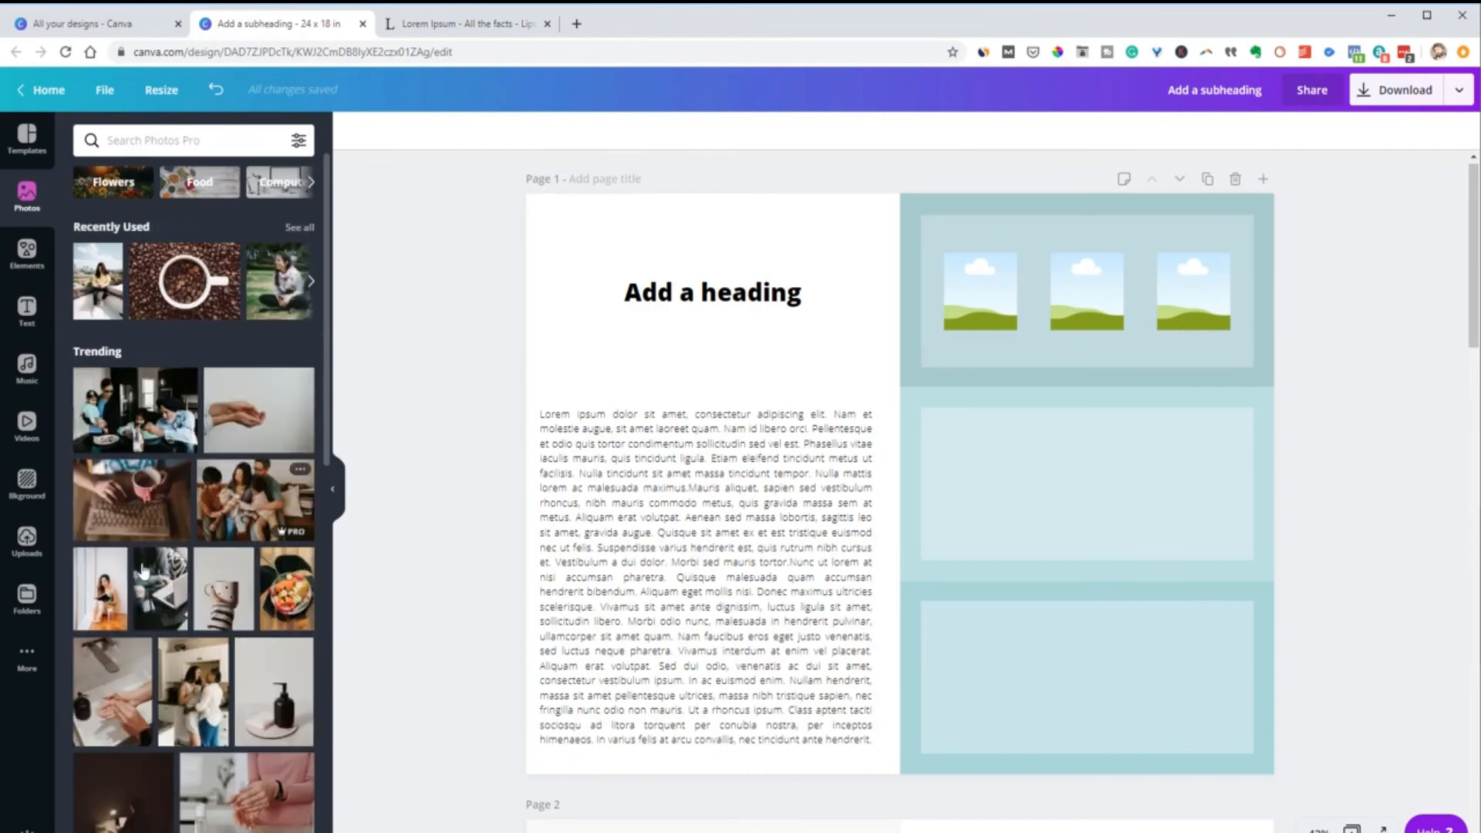
left_click_drag(106, 594, 961, 275)
left_click_drag(224, 591, 1072, 301)
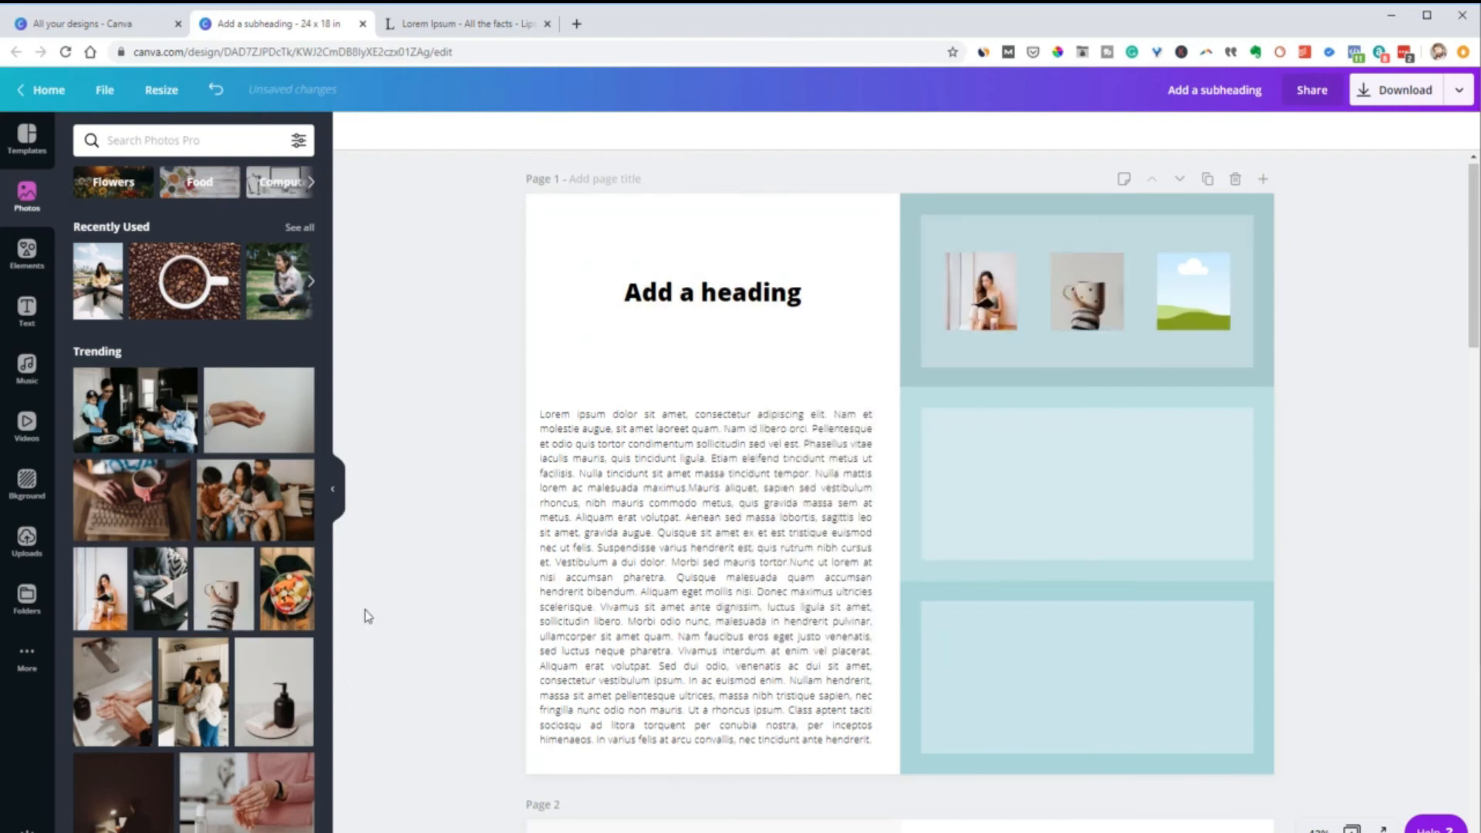
left_click_drag(279, 694, 1172, 310)
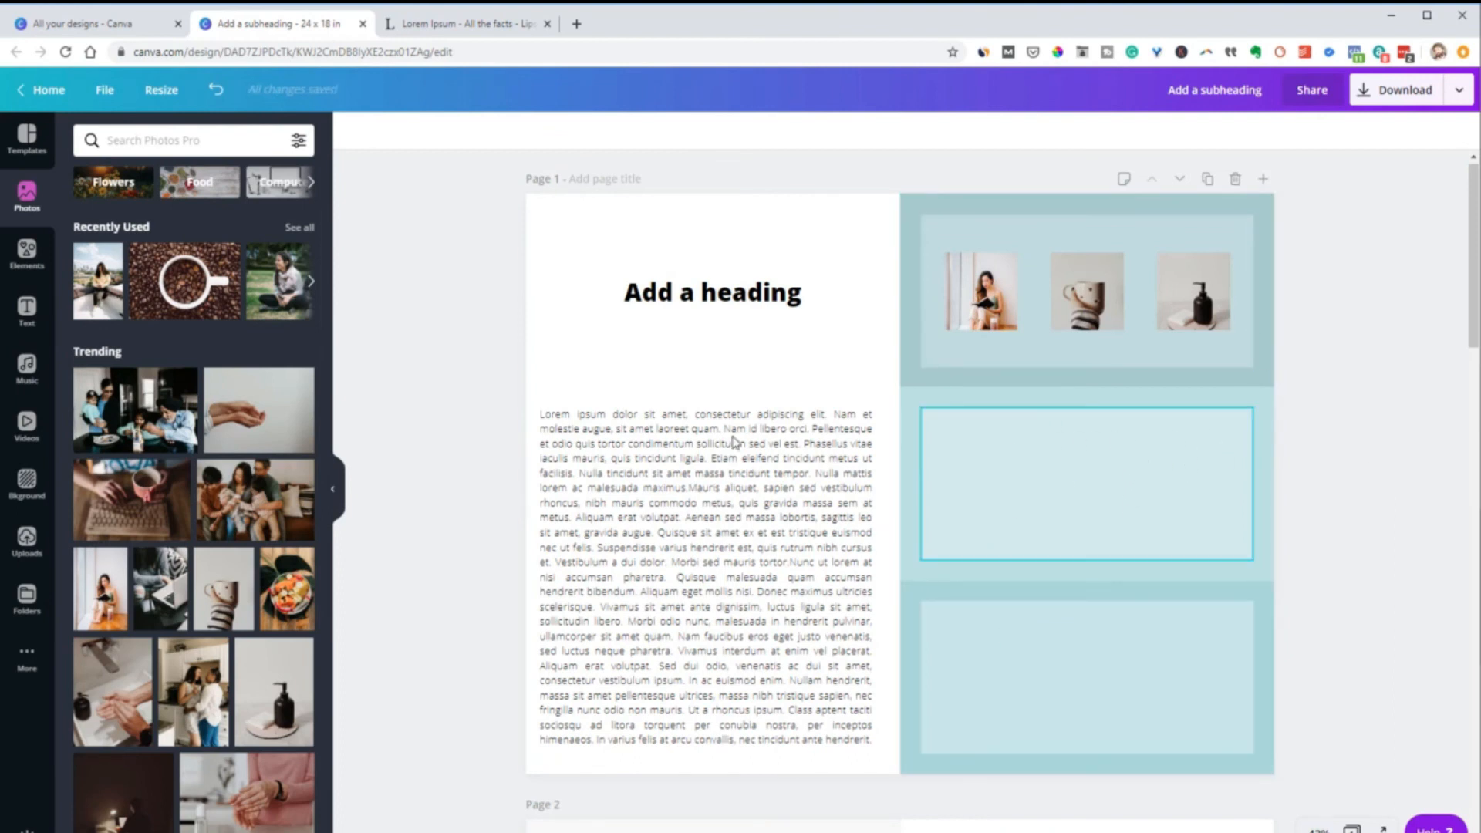
Add another single-cell image grid and bring it in front of all other page elements
left_click(29, 255)
left_click_drag(126, 214, 1007, 475)
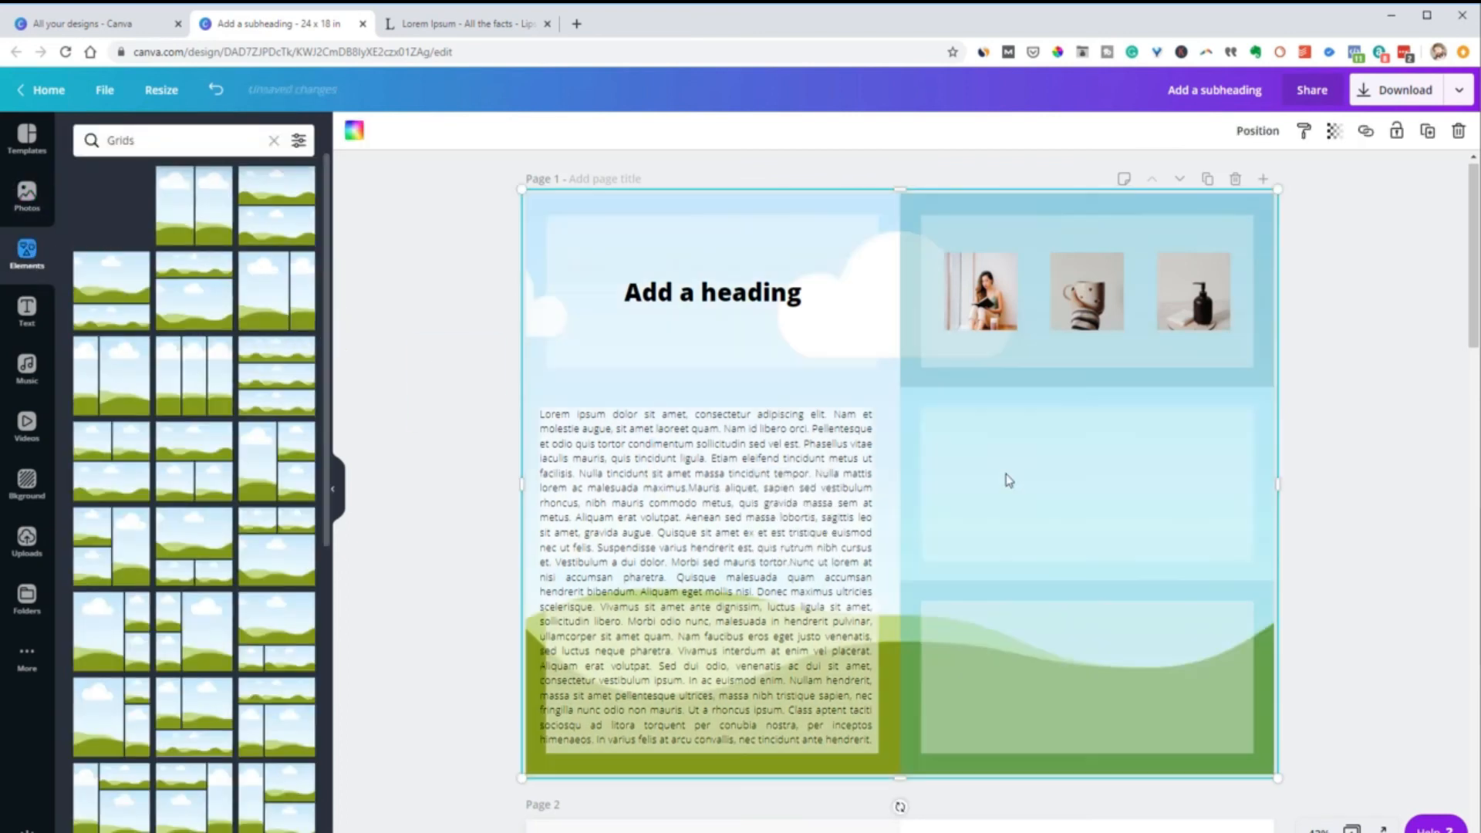
left_click(1255, 131)
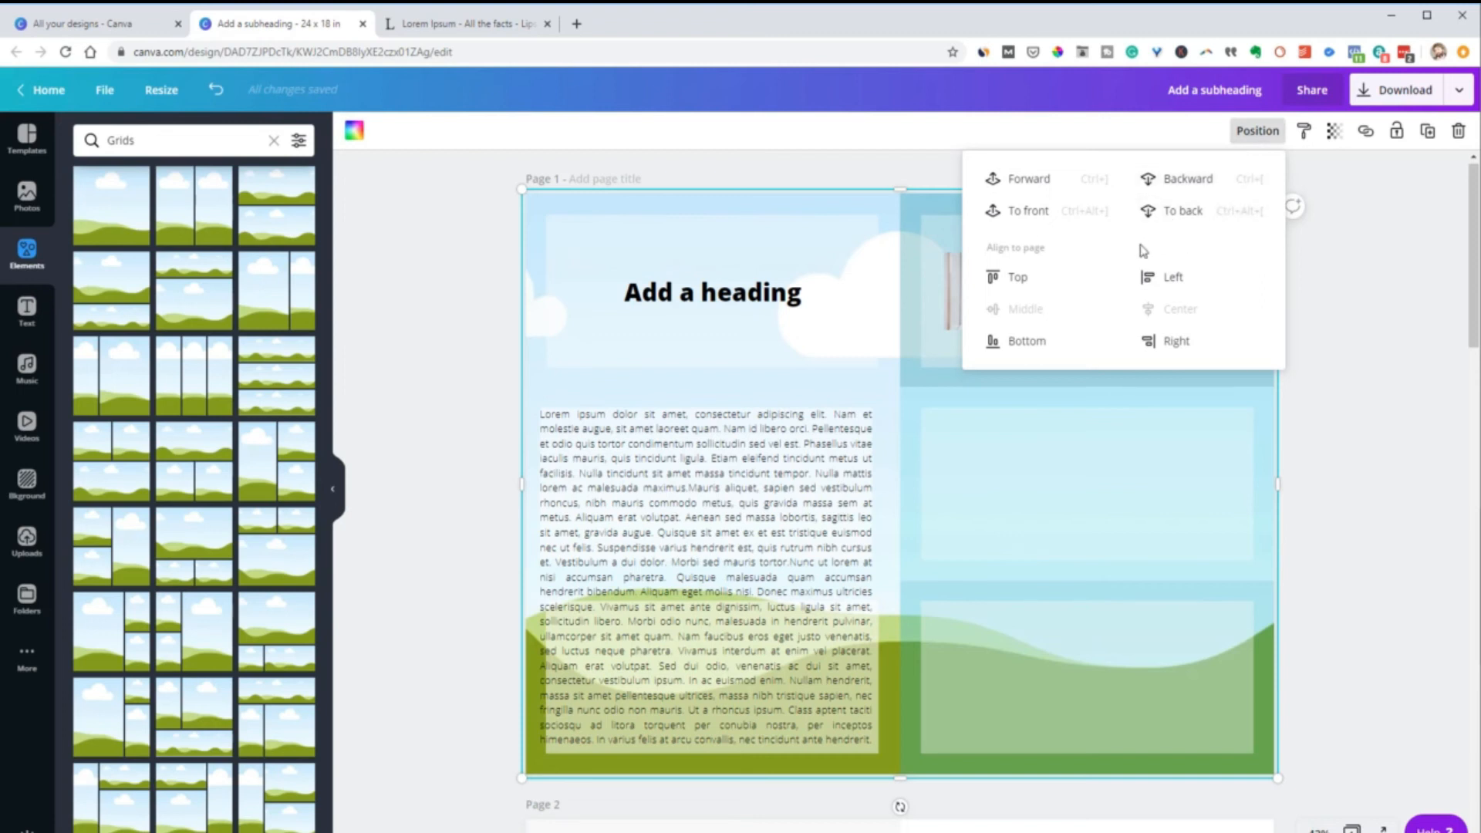
left_click(1053, 220)
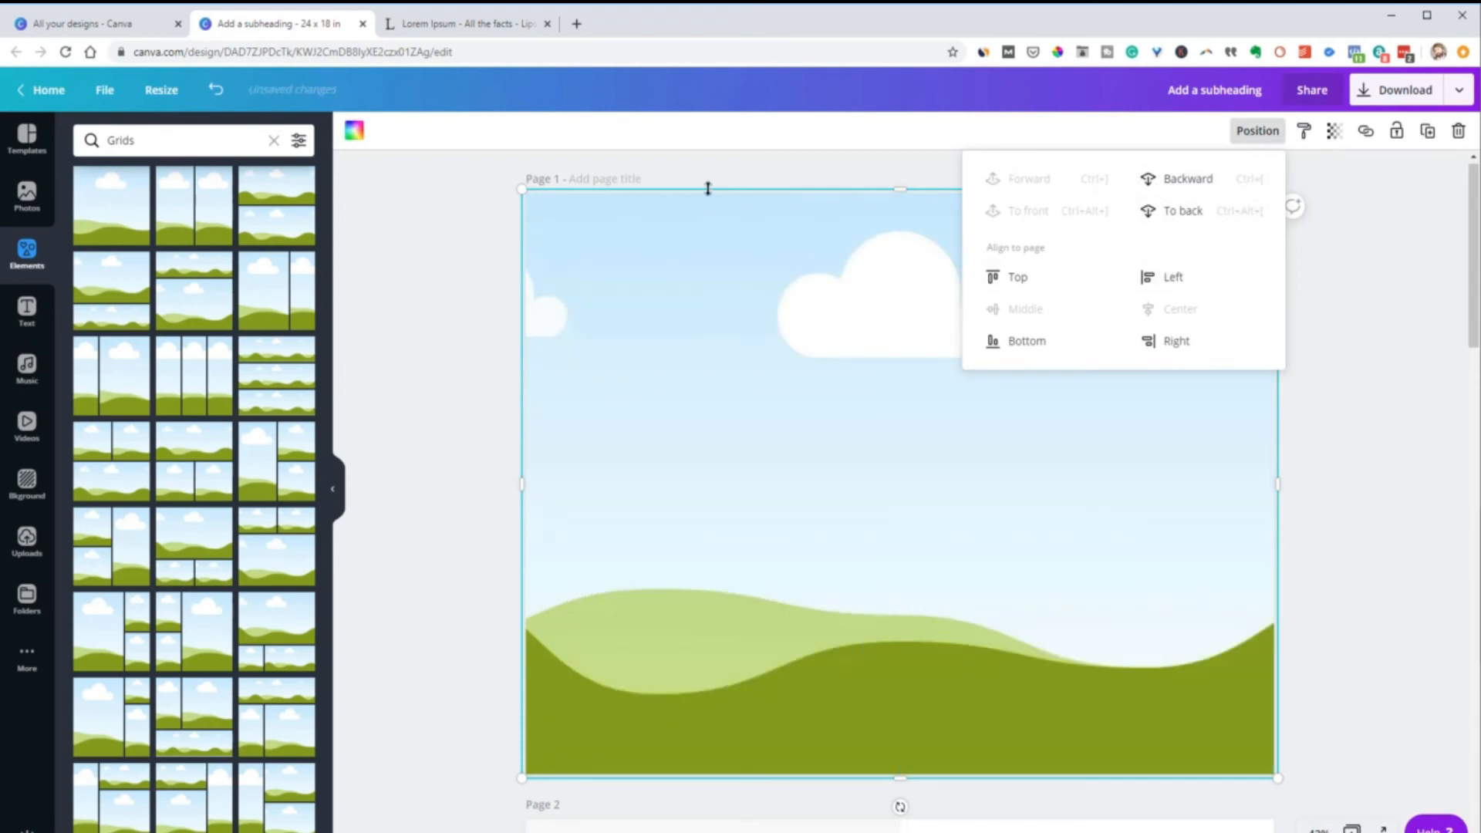
left_click(1319, 271)
Resize the new image grid to cover the middle-right panel and place a duplicate of it over the bottom-right panel
left_click(918, 205)
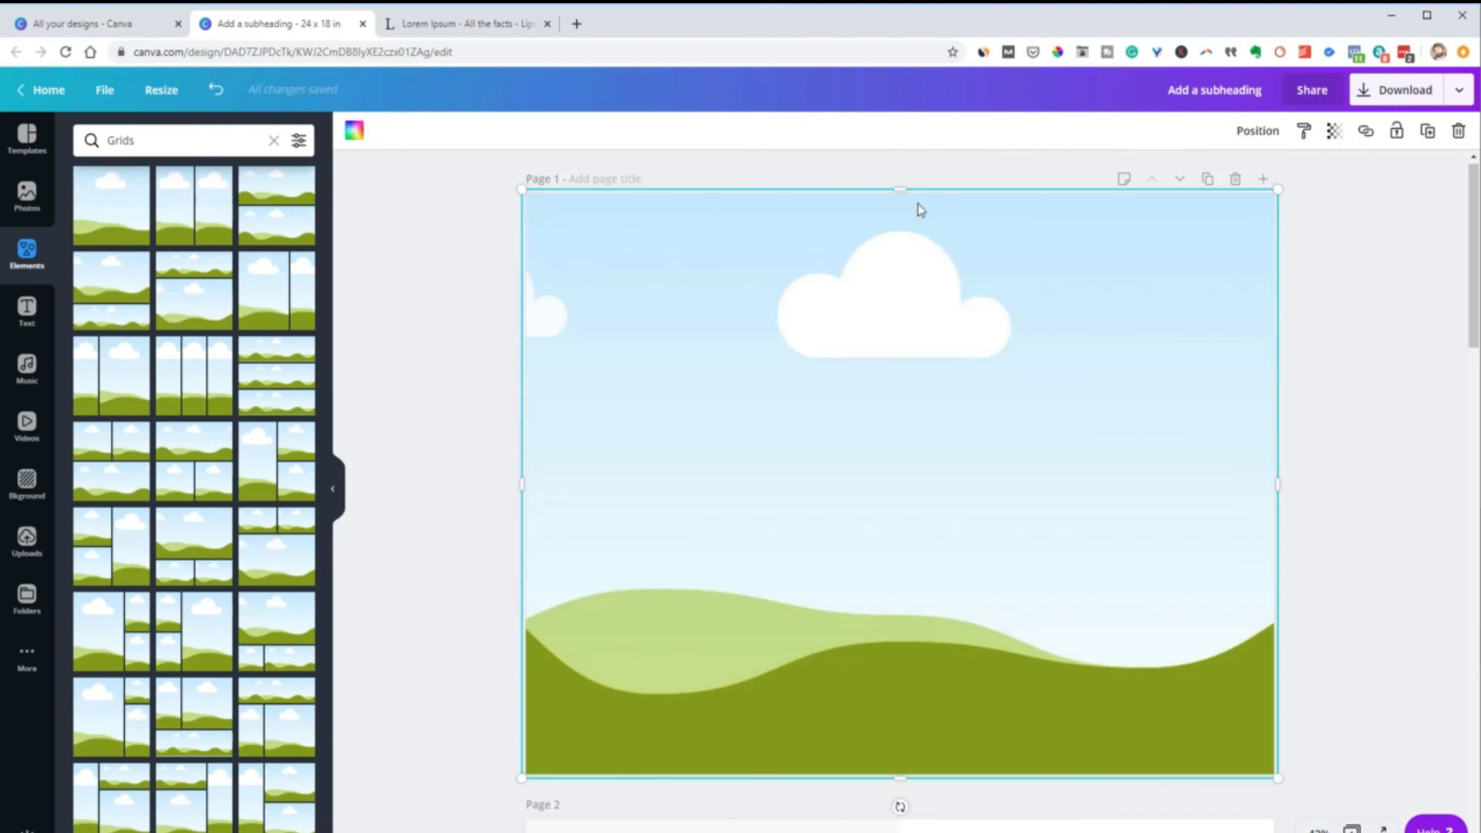
left_click_drag(912, 192, 1053, 410)
left_click_drag(529, 584, 920, 601)
left_click(1334, 130)
left_click_drag(1284, 185, 1320, 188)
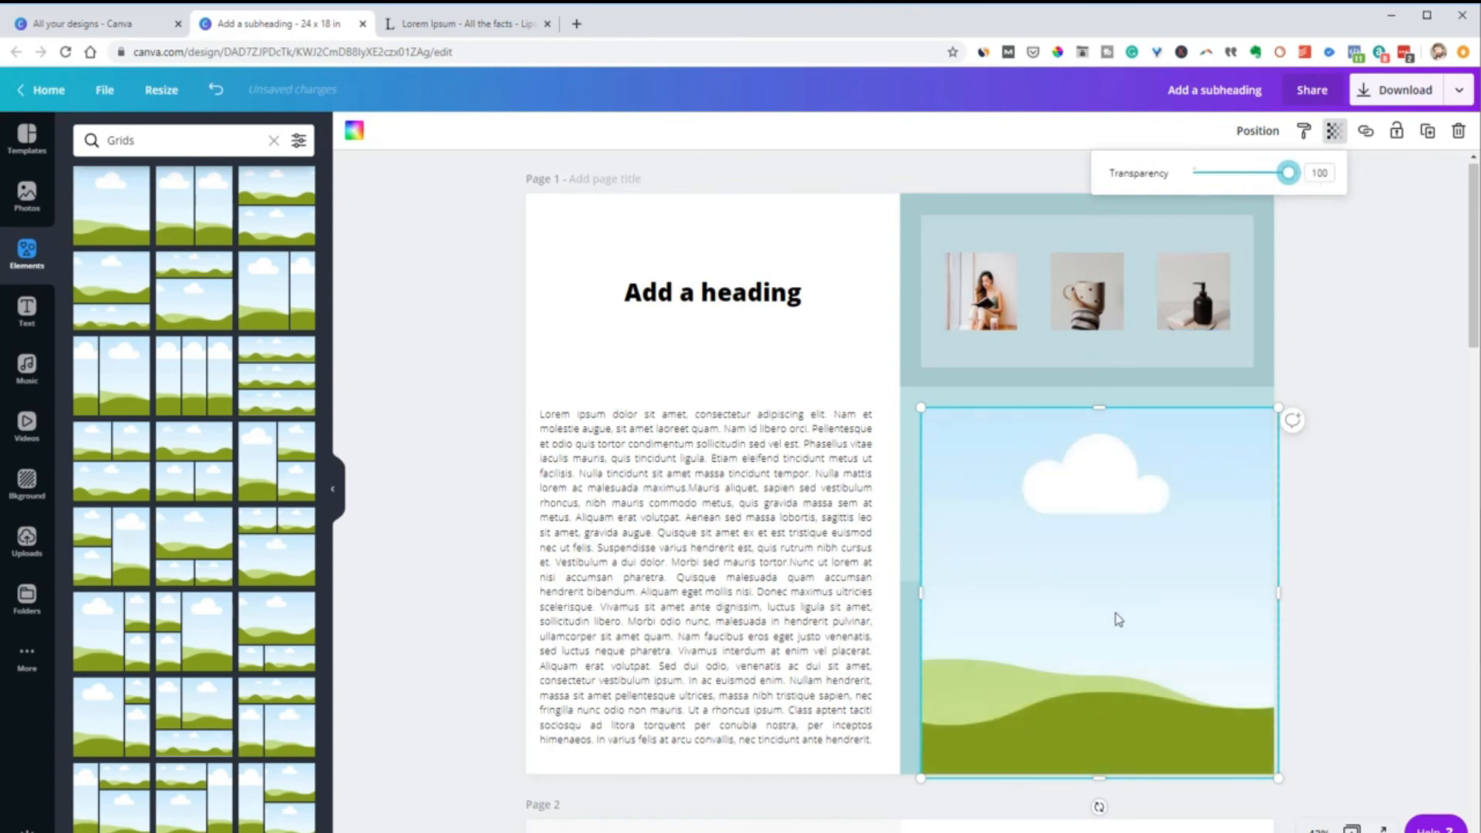
left_click_drag(1101, 779, 1076, 562)
left_click_drag(1281, 484, 1258, 502)
left_click_drag(1153, 500, 1154, 686)
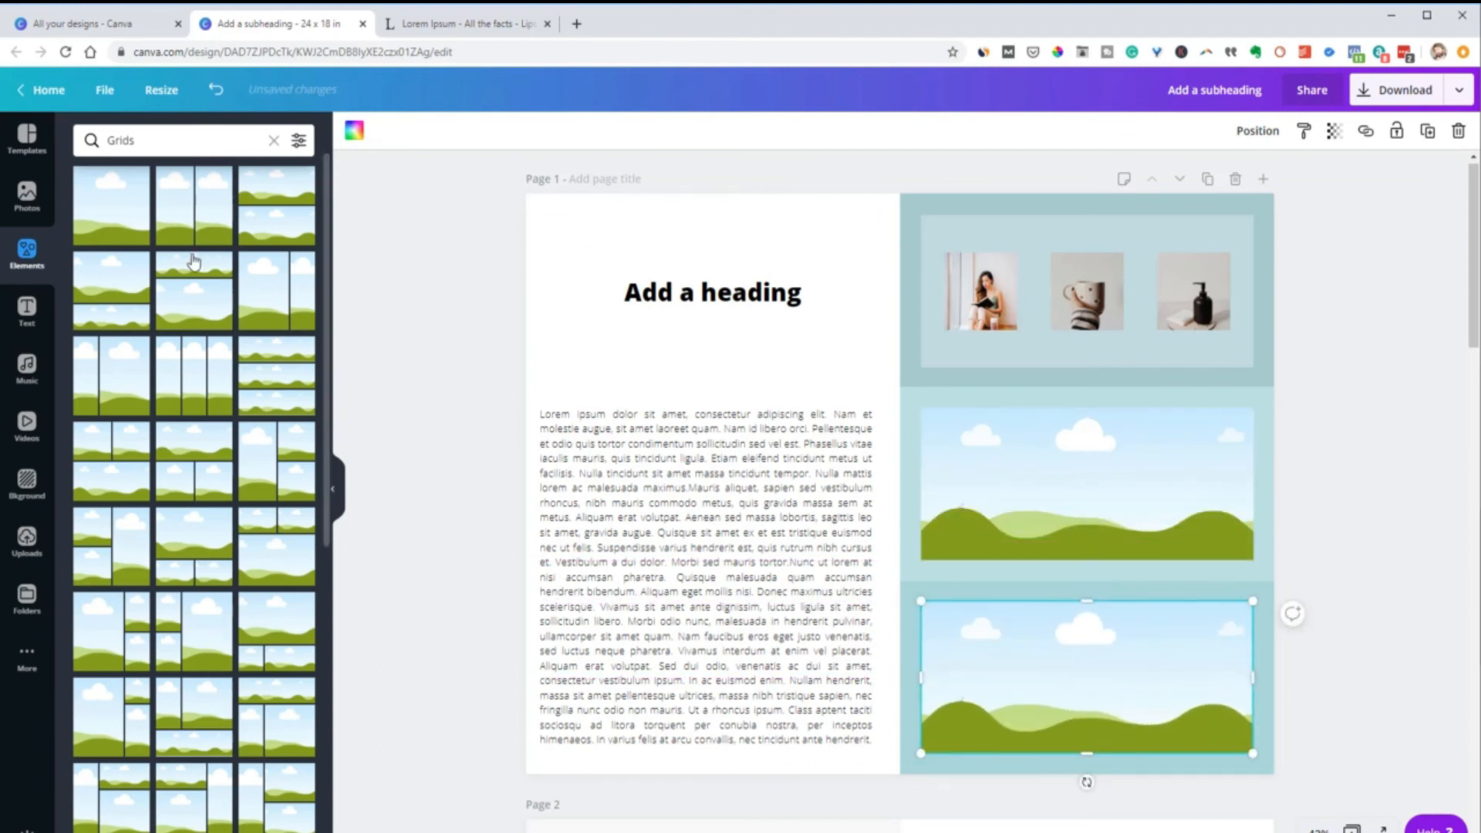
Fill the middle-right grid with the mug-and-keyboard photo and the bottom-right grid with the pink-sweater handwashing photo
left_click(27, 196)
scroll(212, 437, "down", 3)
left_click_drag(158, 370, 931, 449)
left_click_drag(204, 665, 990, 625)
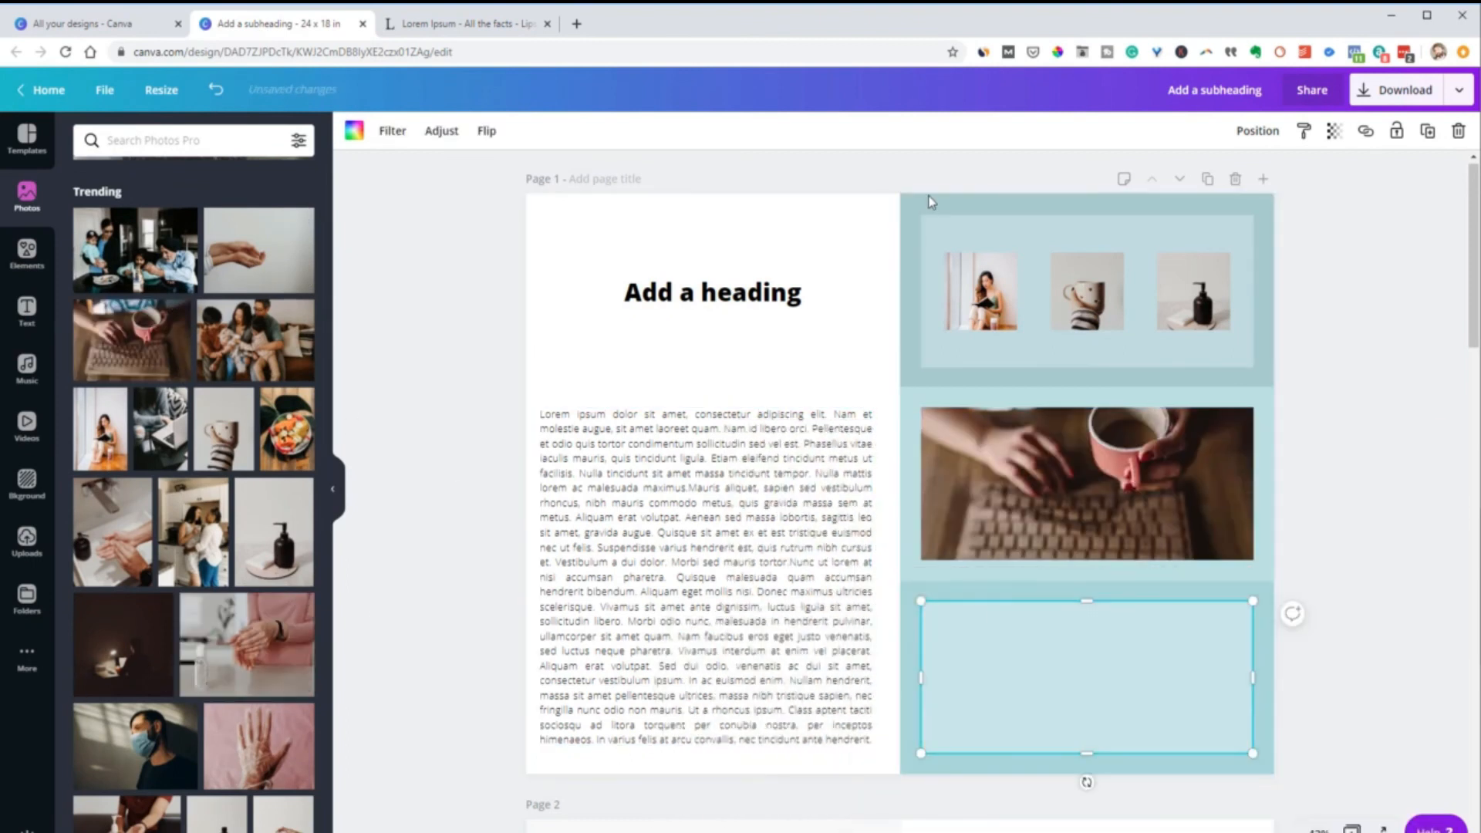
Delete the colored right-column background grid, and unlock and delete the gray full-page background grid
left_click(928, 197)
left_click(1427, 131)
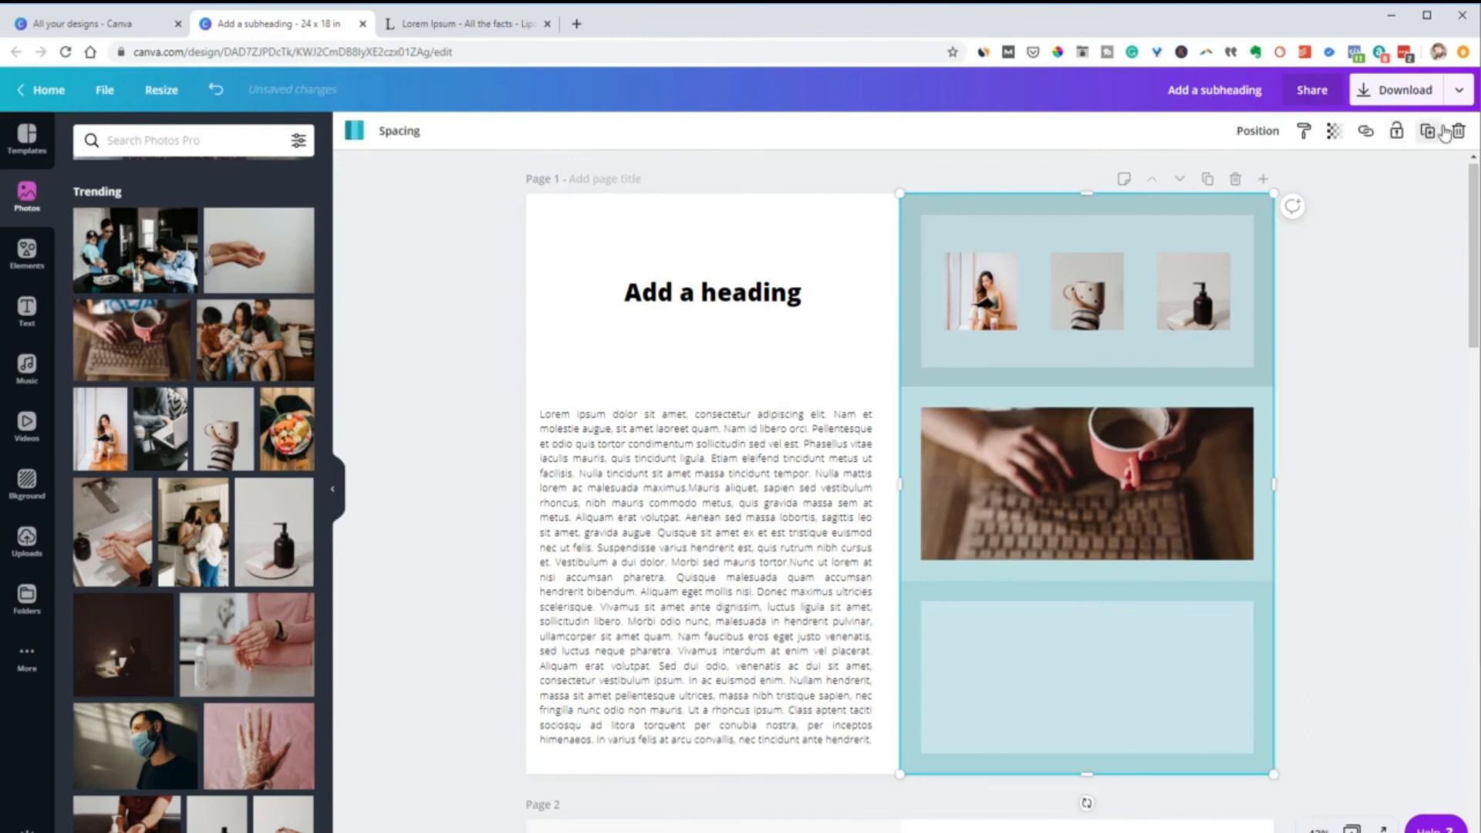
left_click(1461, 134)
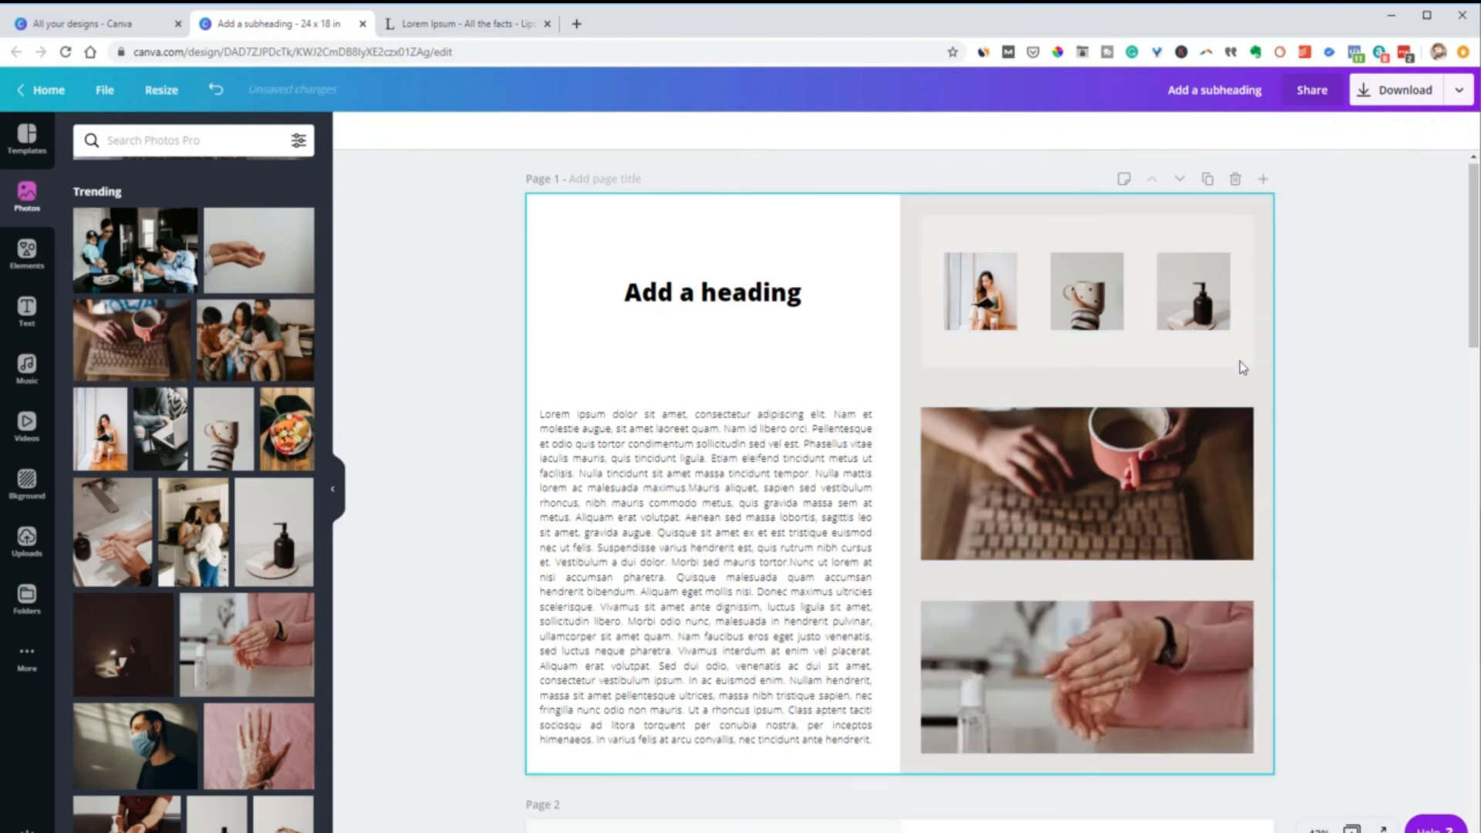
left_click(1198, 385)
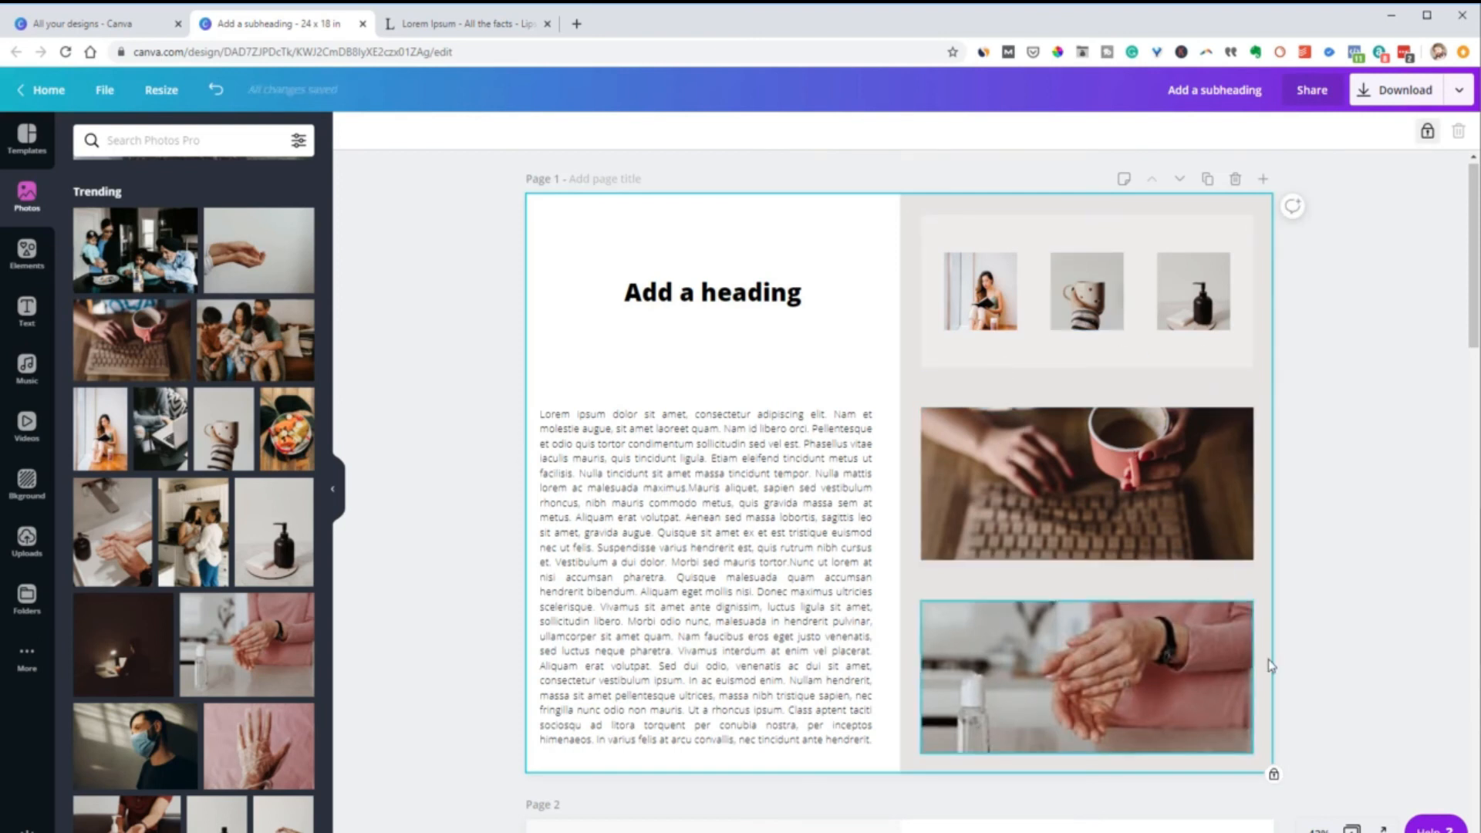
left_click(1427, 131)
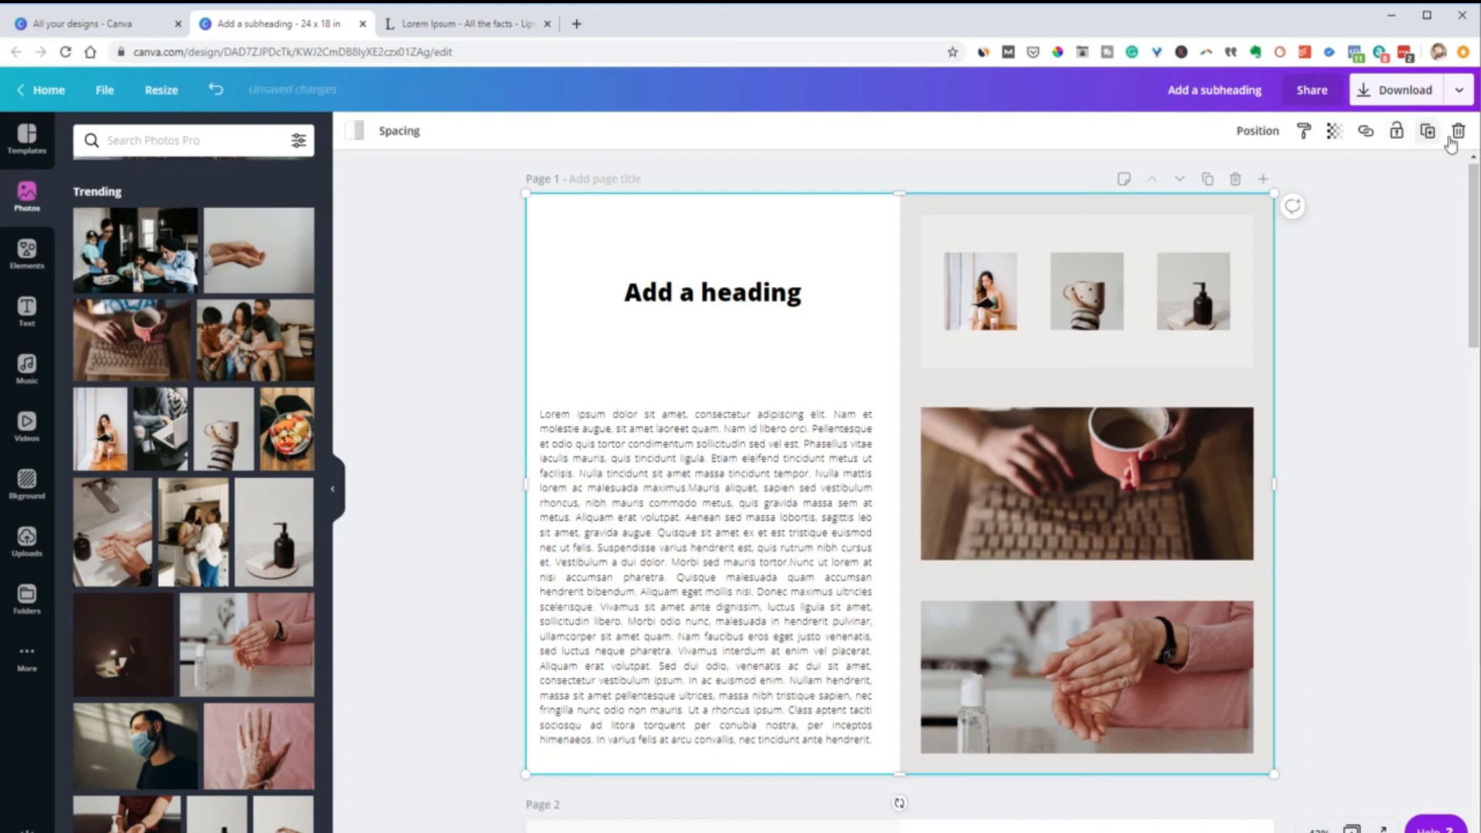
left_click(1459, 132)
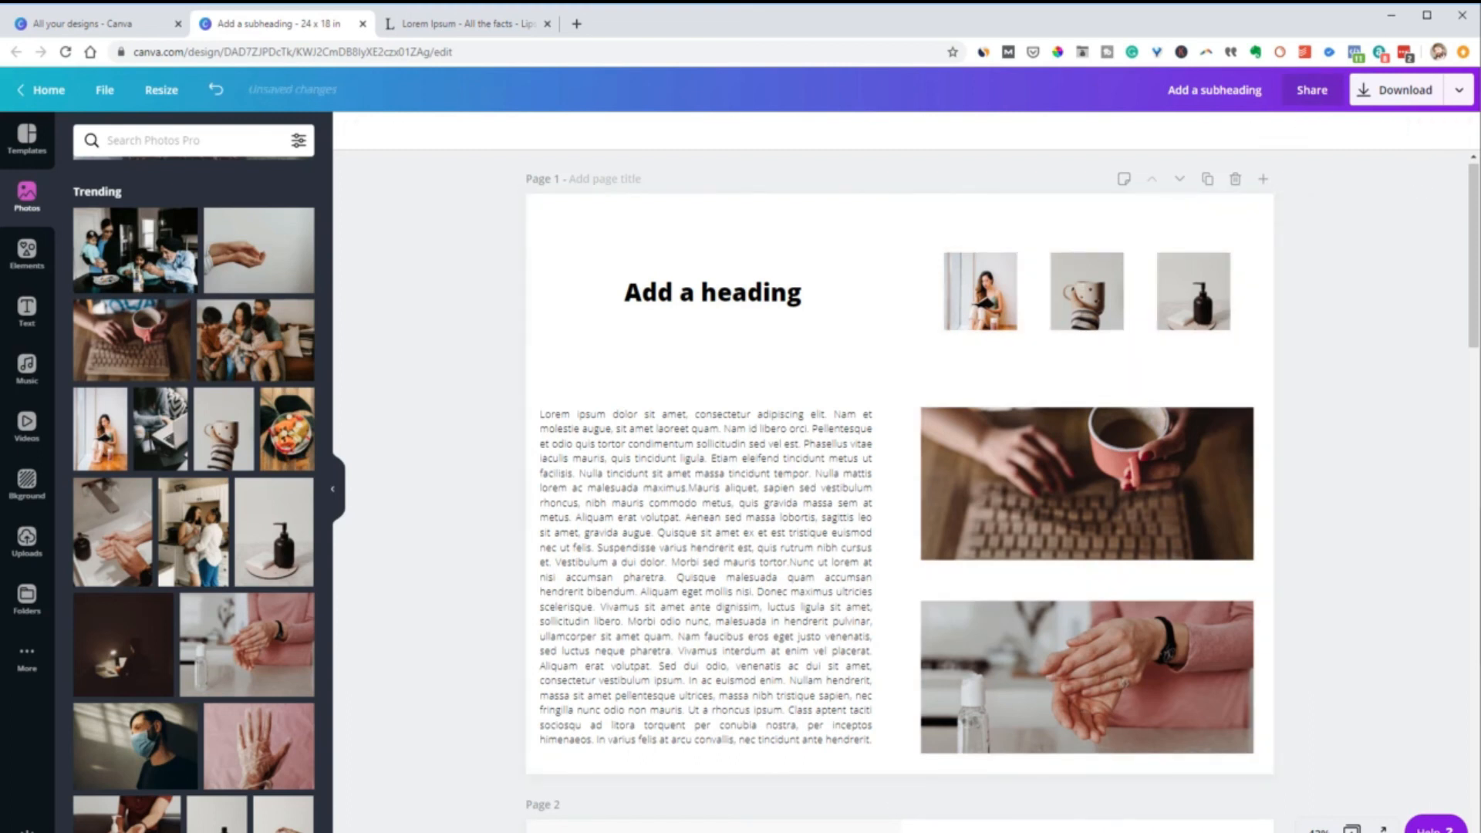
Open the color palette generator from Canva's Colors page and look over its image upload and sample palette areas
scroll(1448, 363, "down", 2)
scroll(1272, 358, "up", 2)
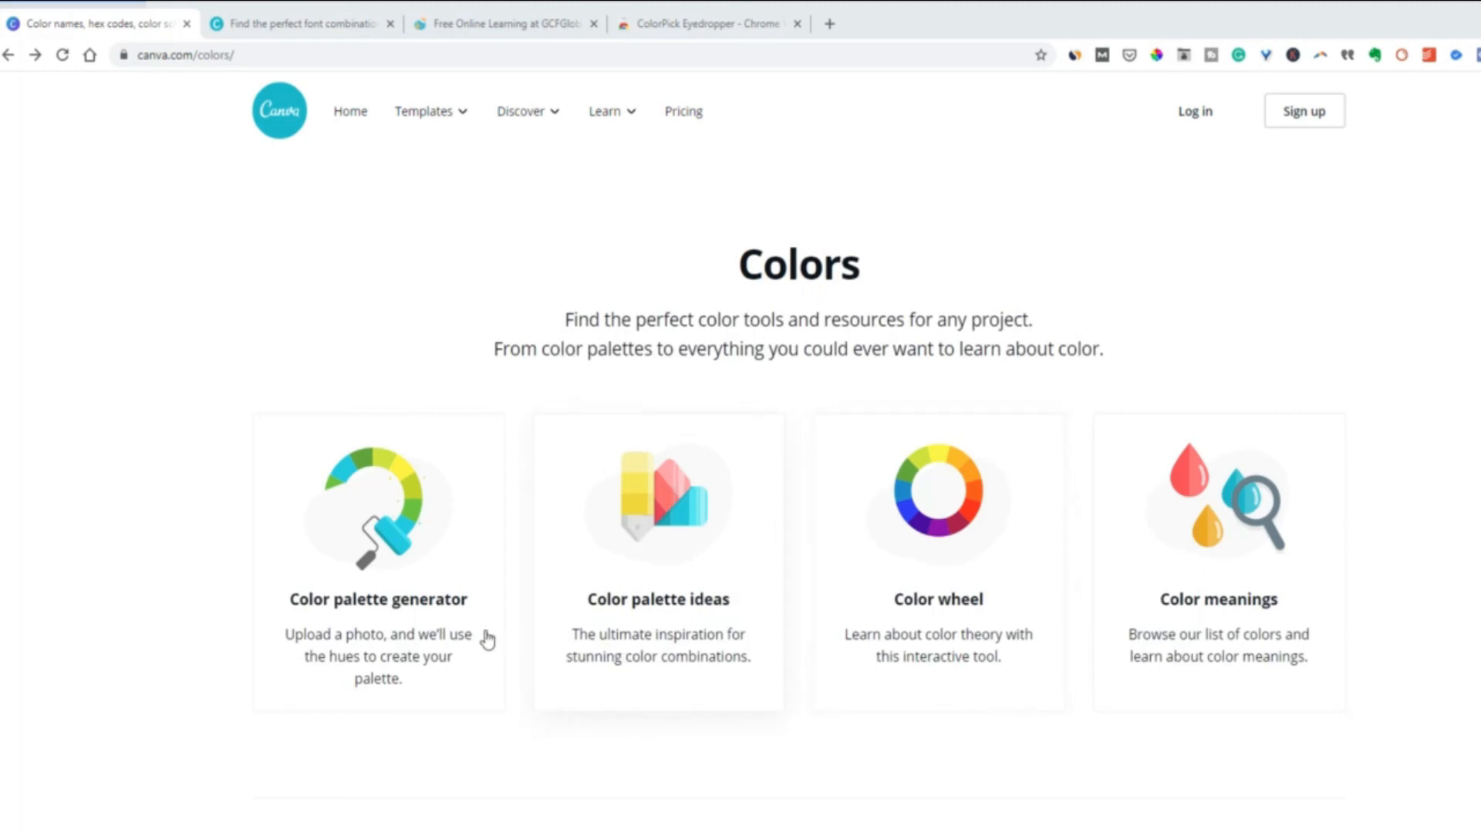
left_click(396, 617)
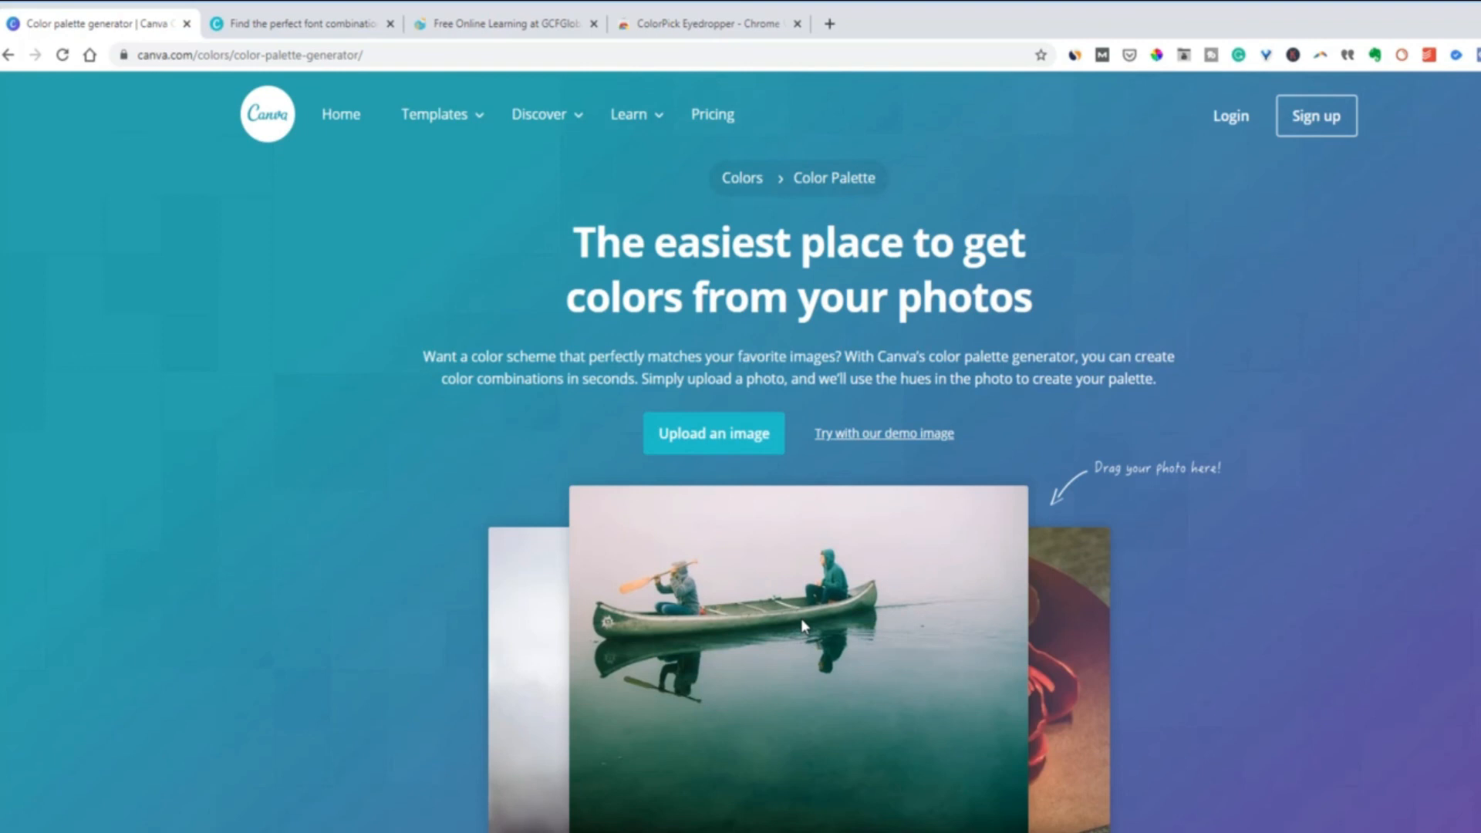
scroll(848, 621, "down", 4)
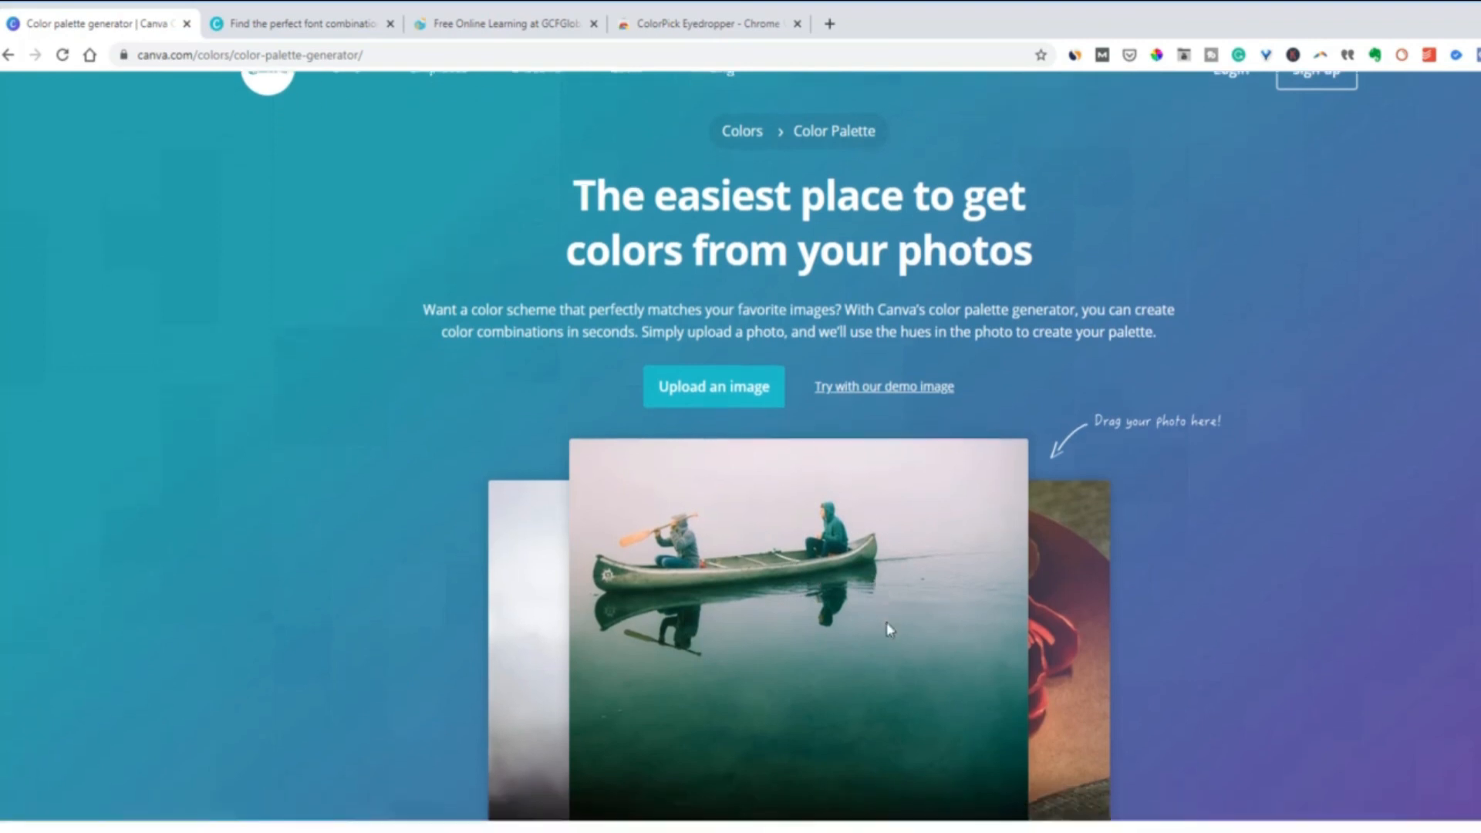
scroll(871, 625, "up", 1)
scroll(863, 631, "up", 1)
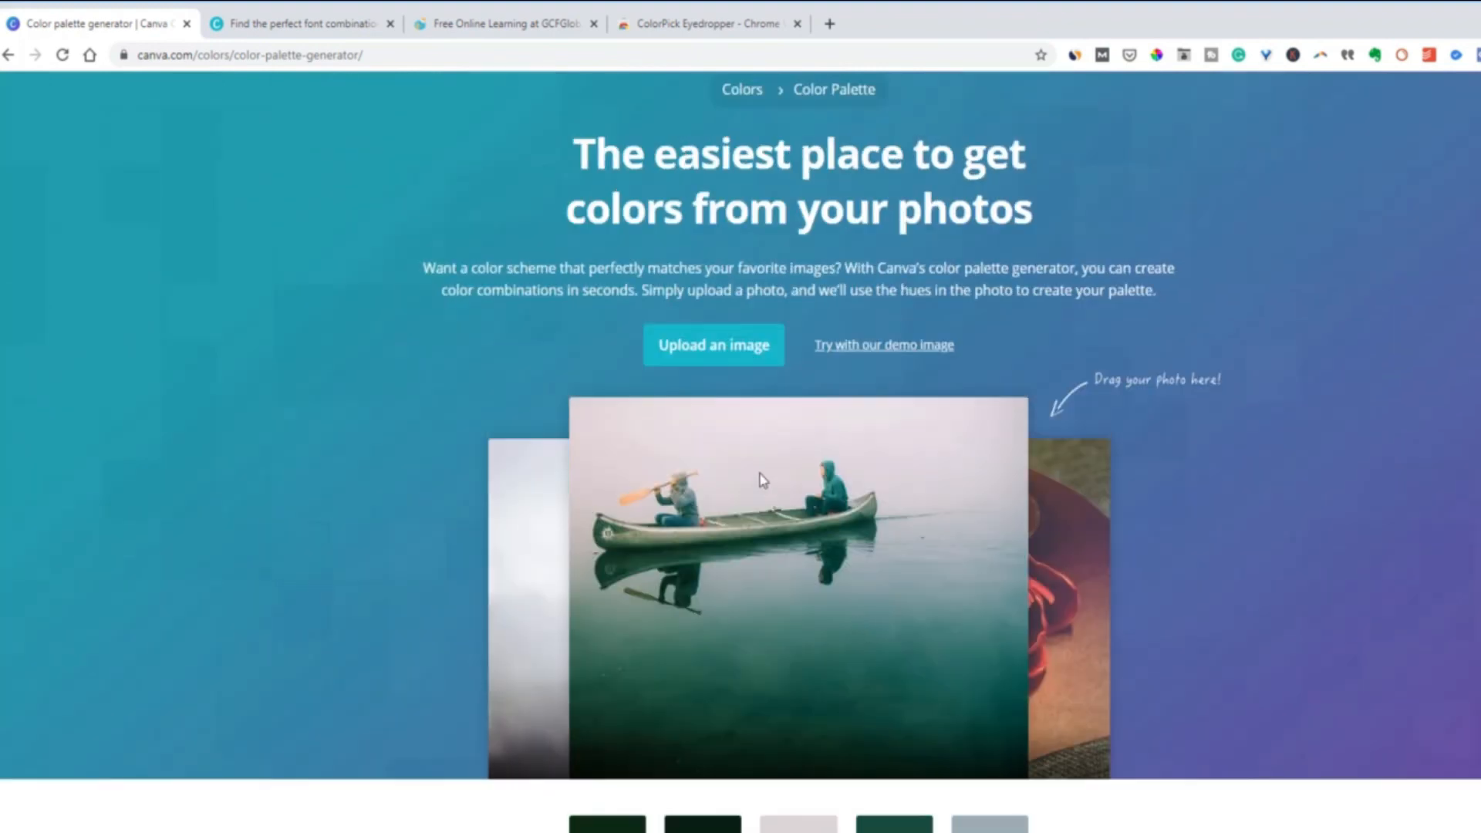
Return to the Colors overview, open the color palette ideas page and browse its palette swatches
left_click(7, 55)
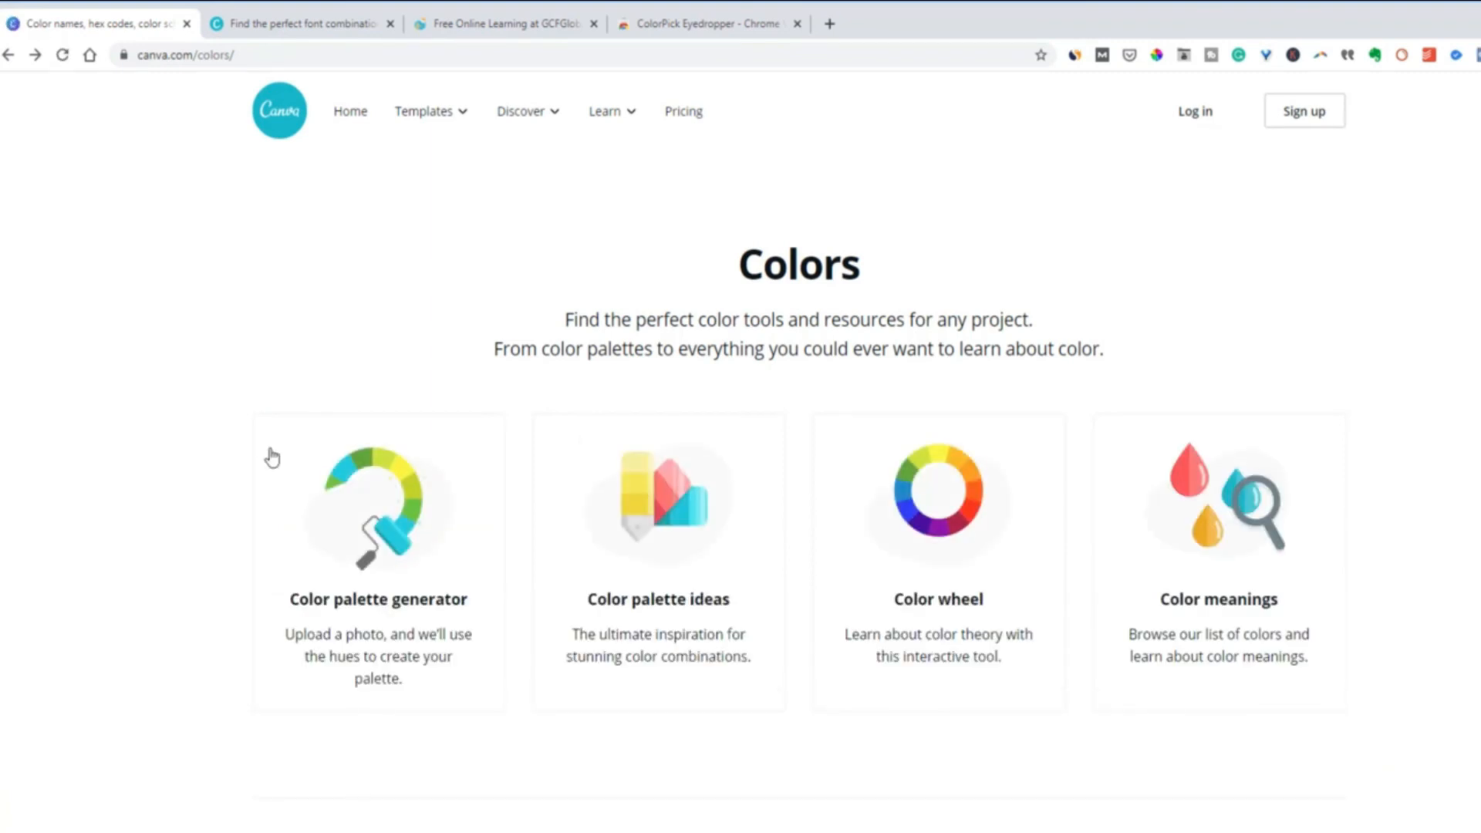
left_click(636, 610)
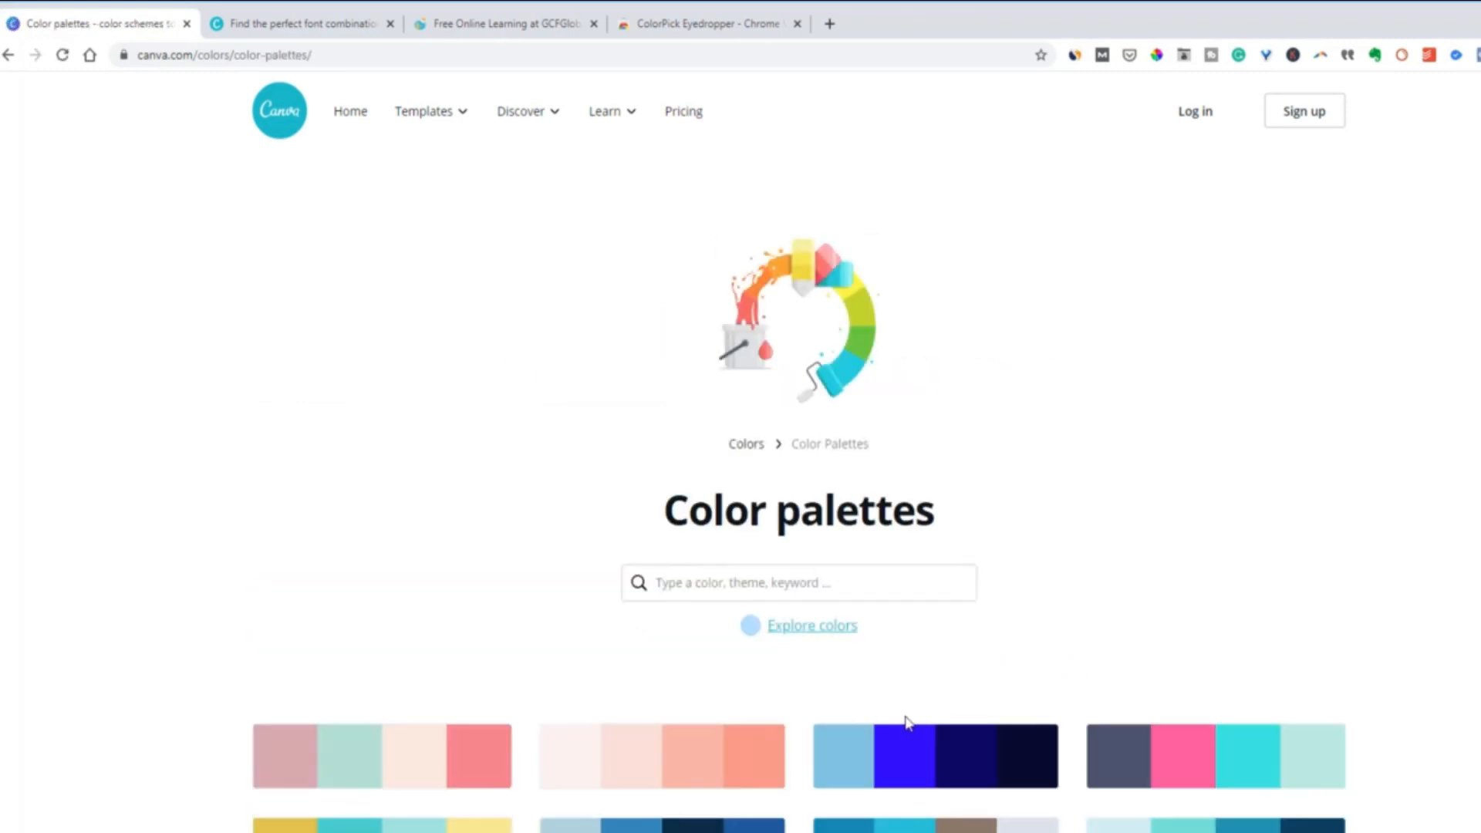
scroll(895, 694, "down", 1)
scroll(936, 733, "down", 3)
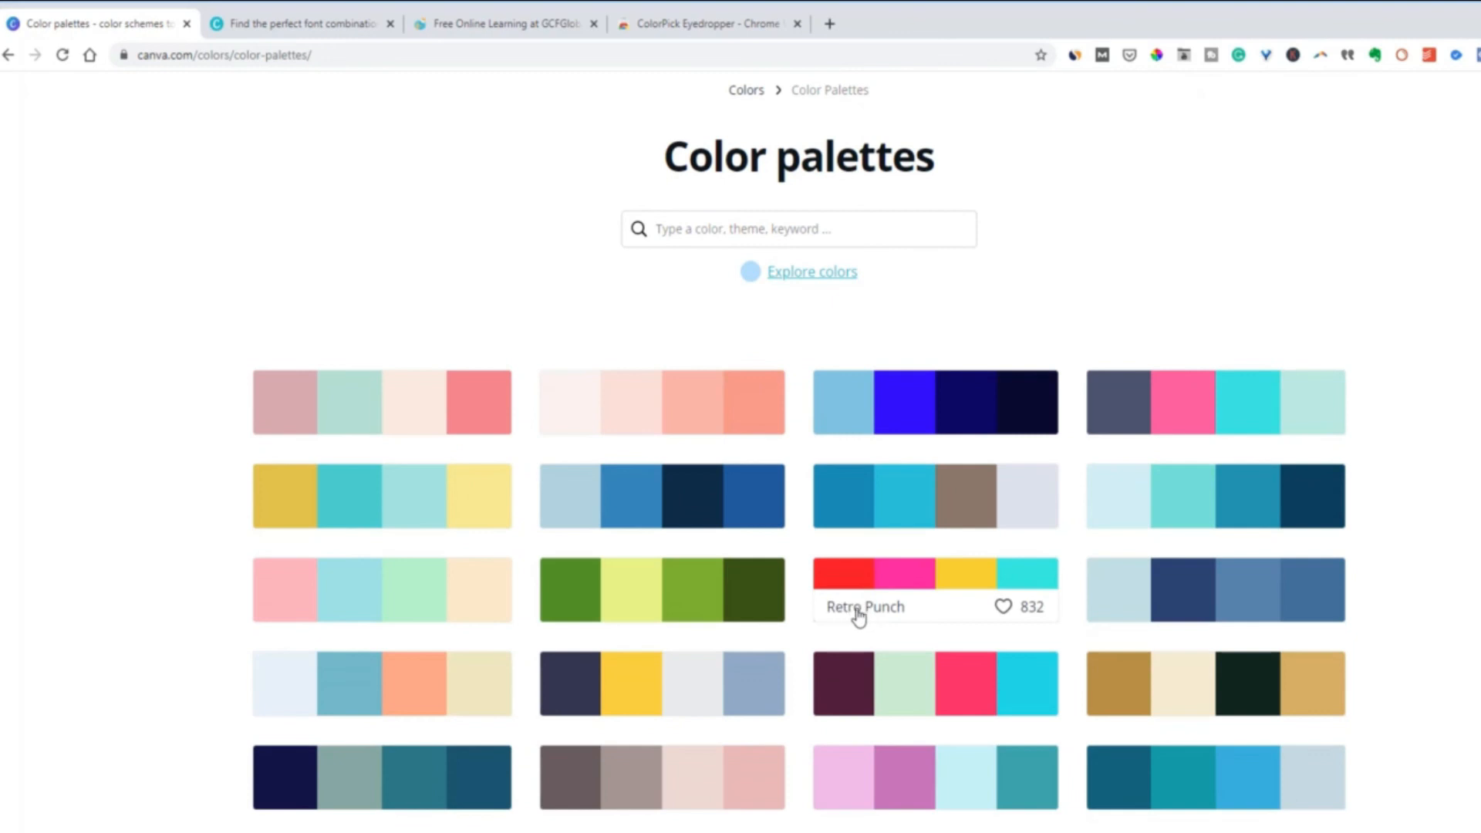
scroll(858, 615, "up", 2)
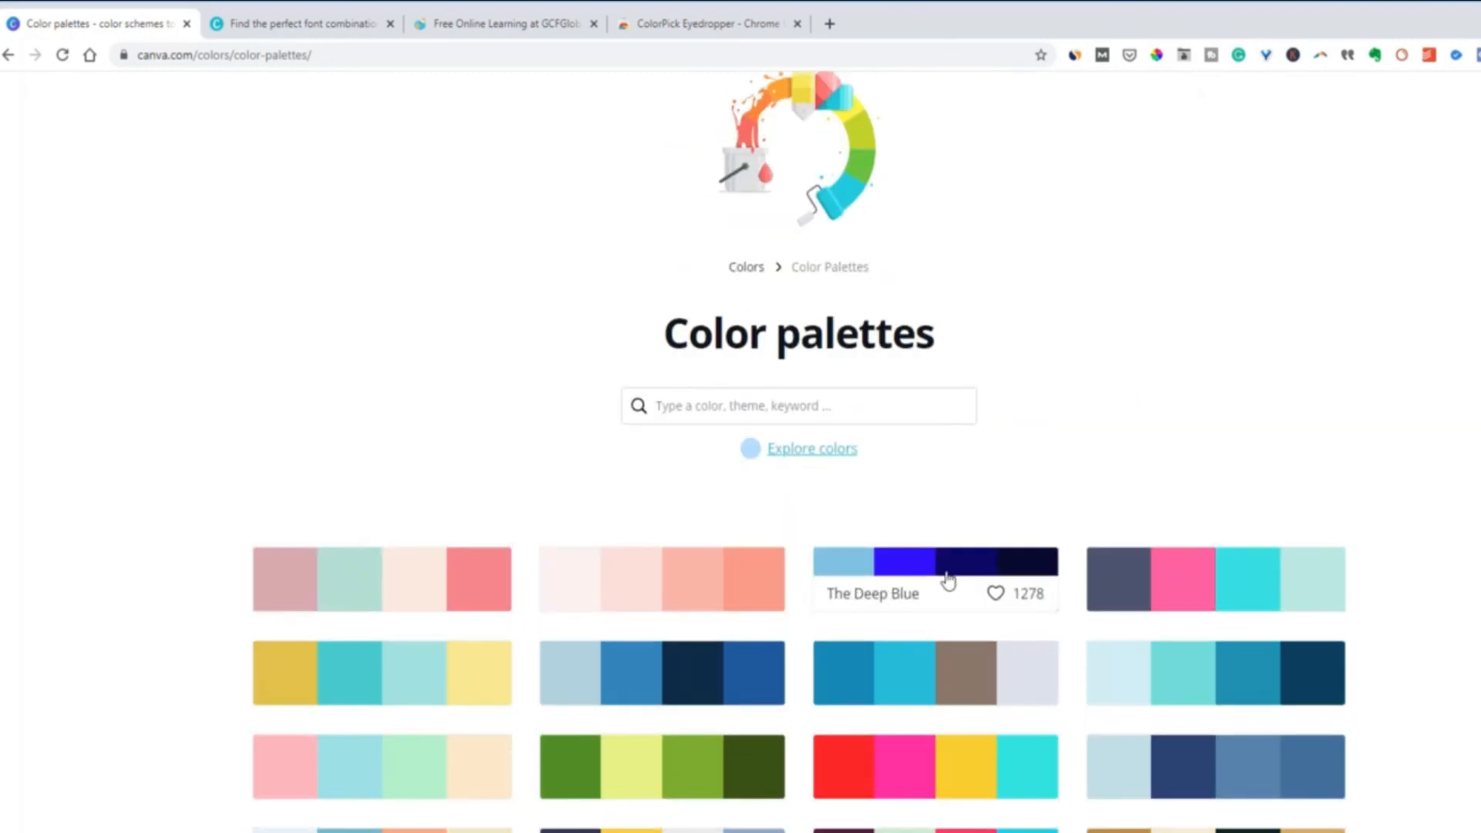
View The Deep Blue color combination, then return to the palette list and activate its keyword search
left_click(886, 566)
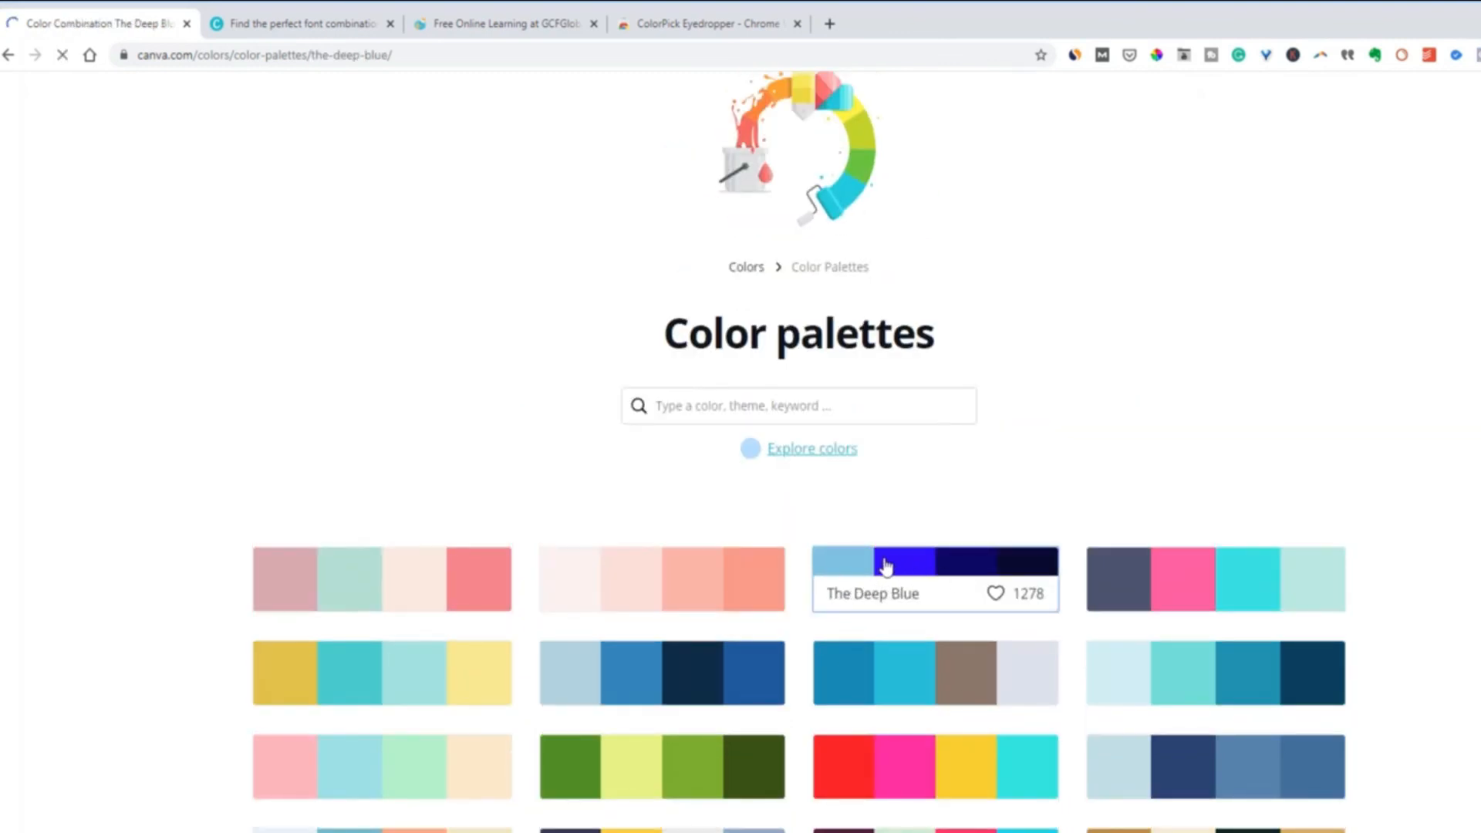
scroll(856, 575, "down", 4)
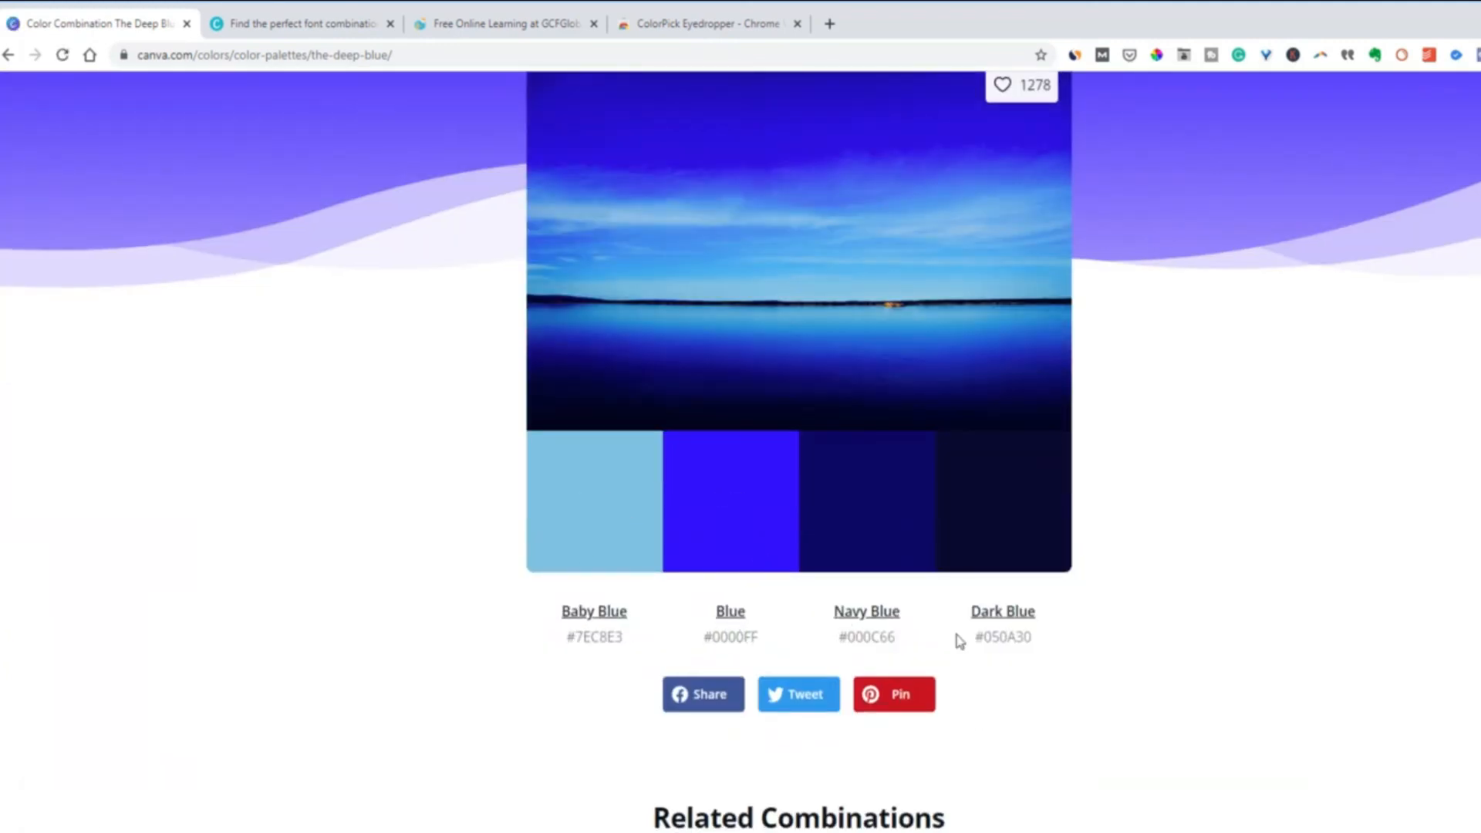
left_click(9, 55)
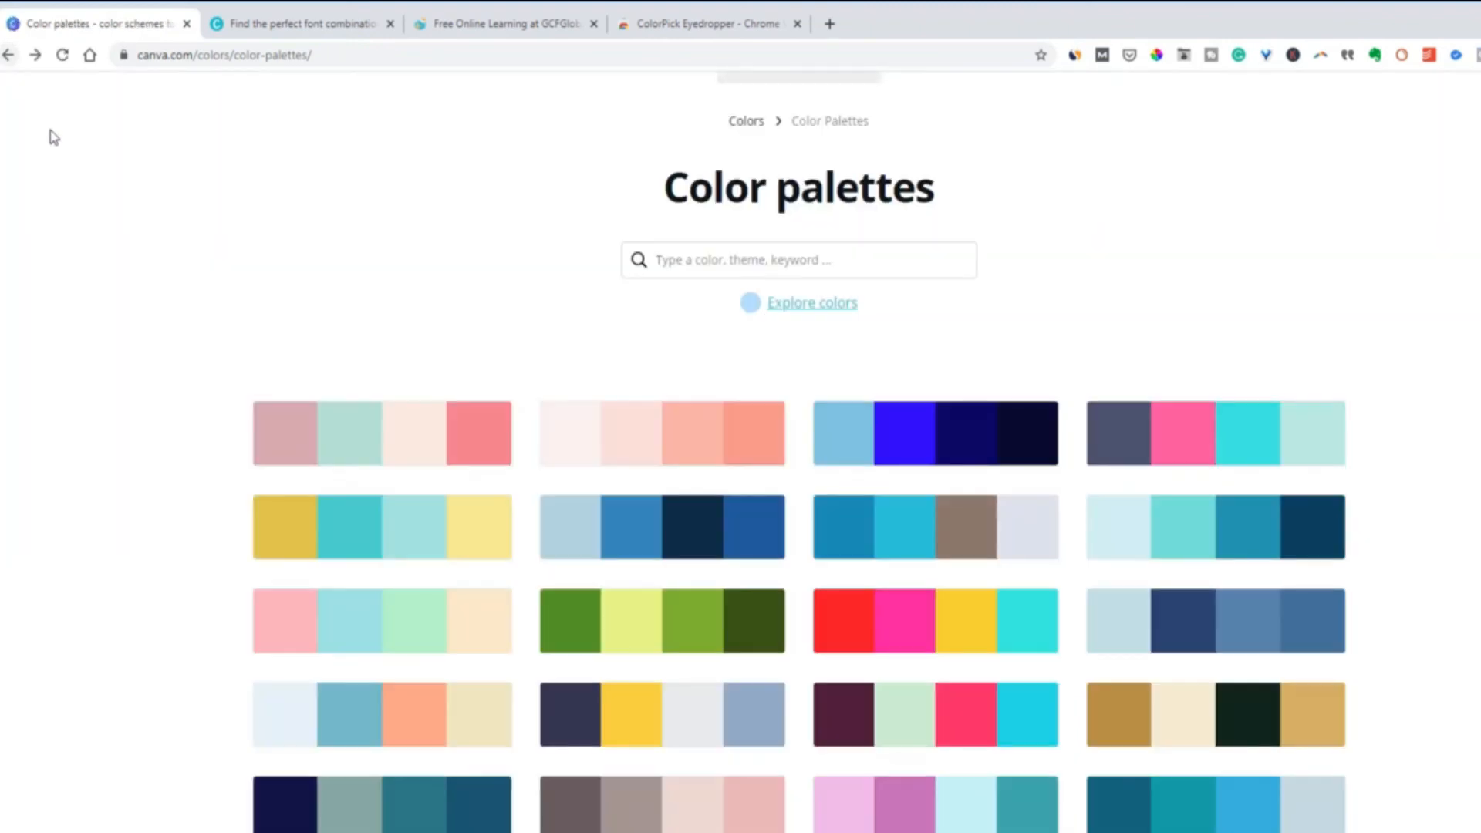
left_click(683, 264)
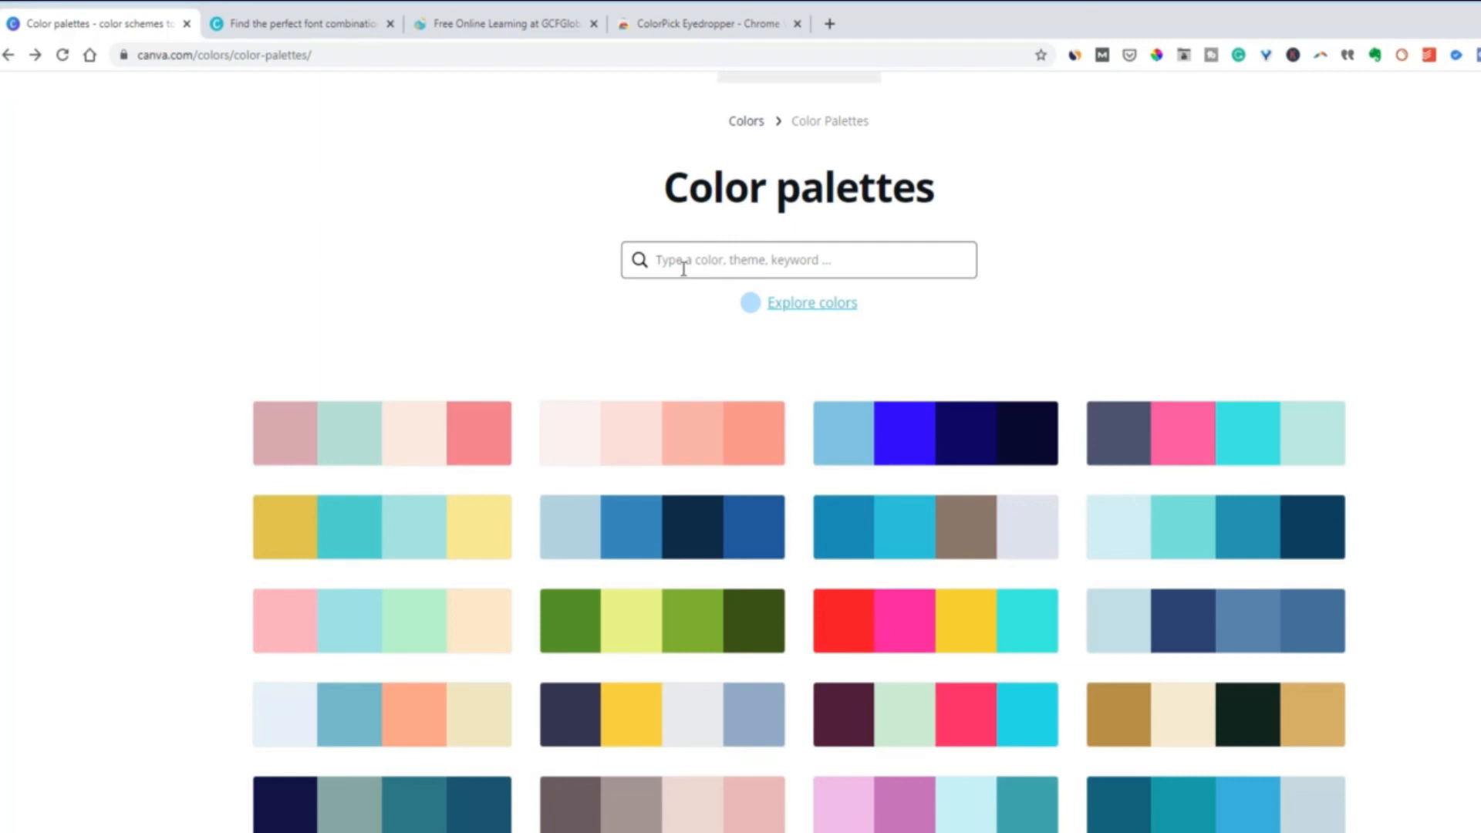
Open the color wheel from the Colors overview and set the color combination to Analogous
left_click(8, 56)
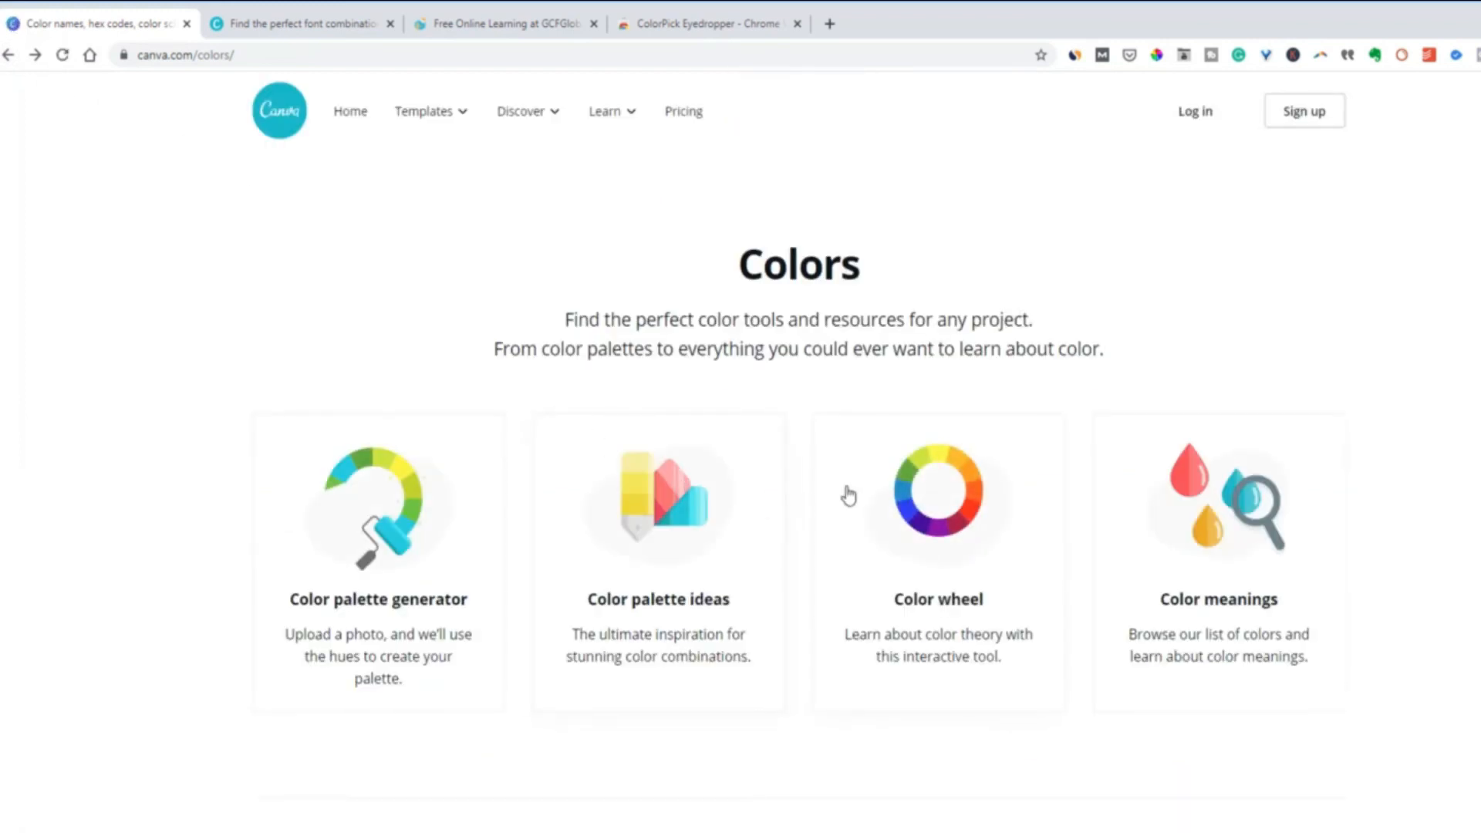
left_click(925, 531)
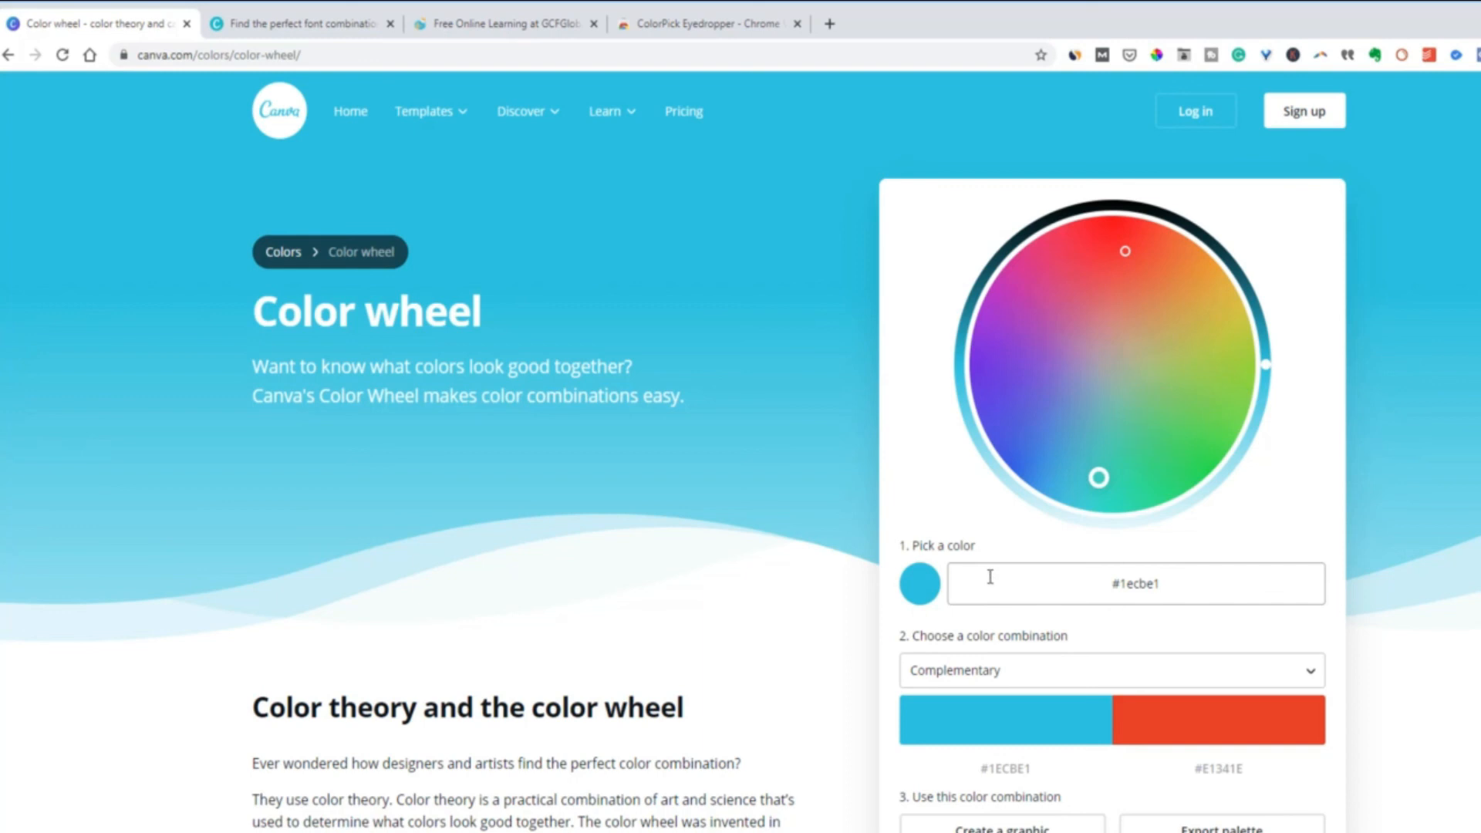
left_click(1270, 678)
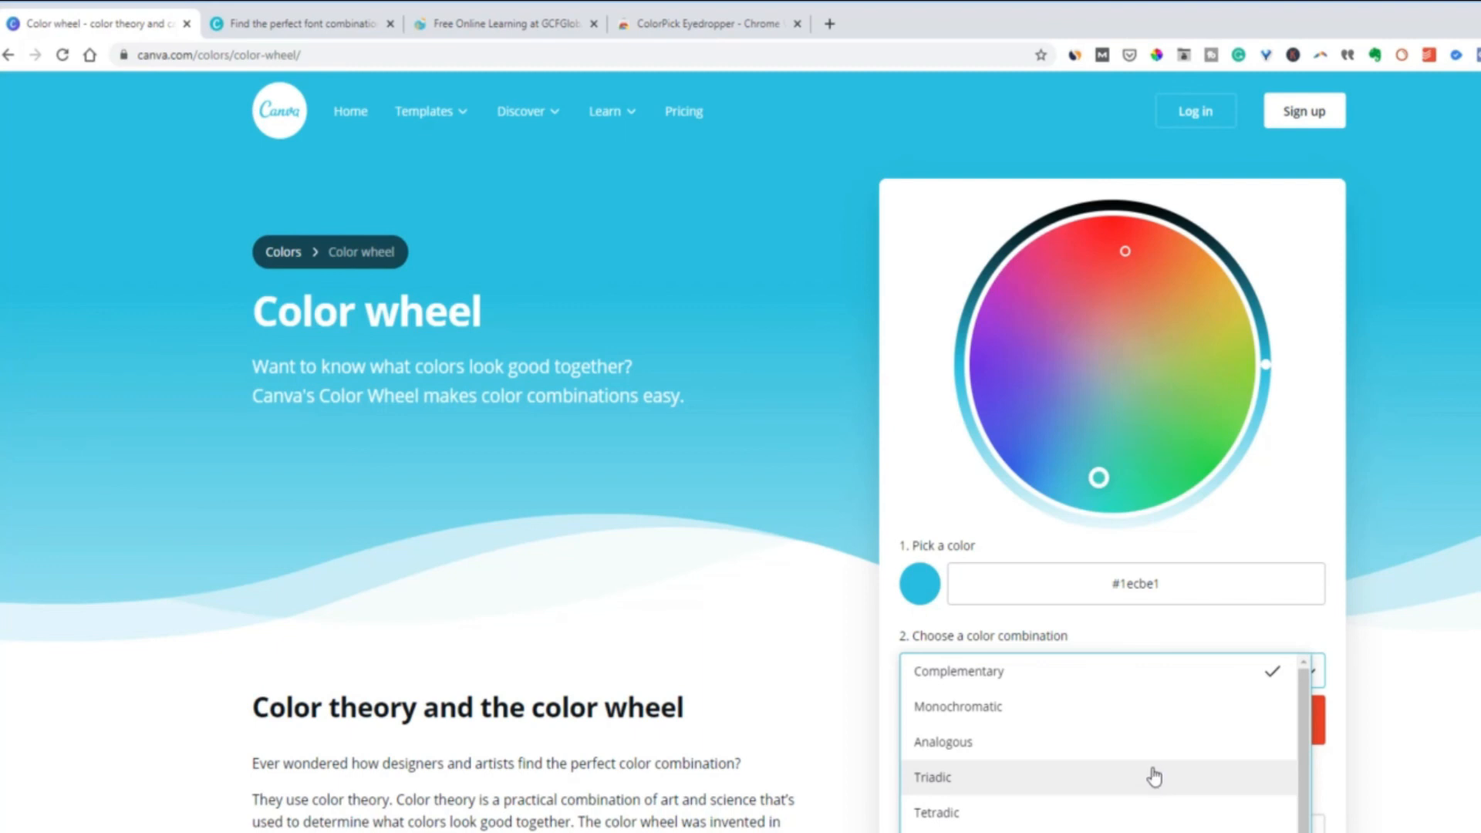
left_click(1150, 756)
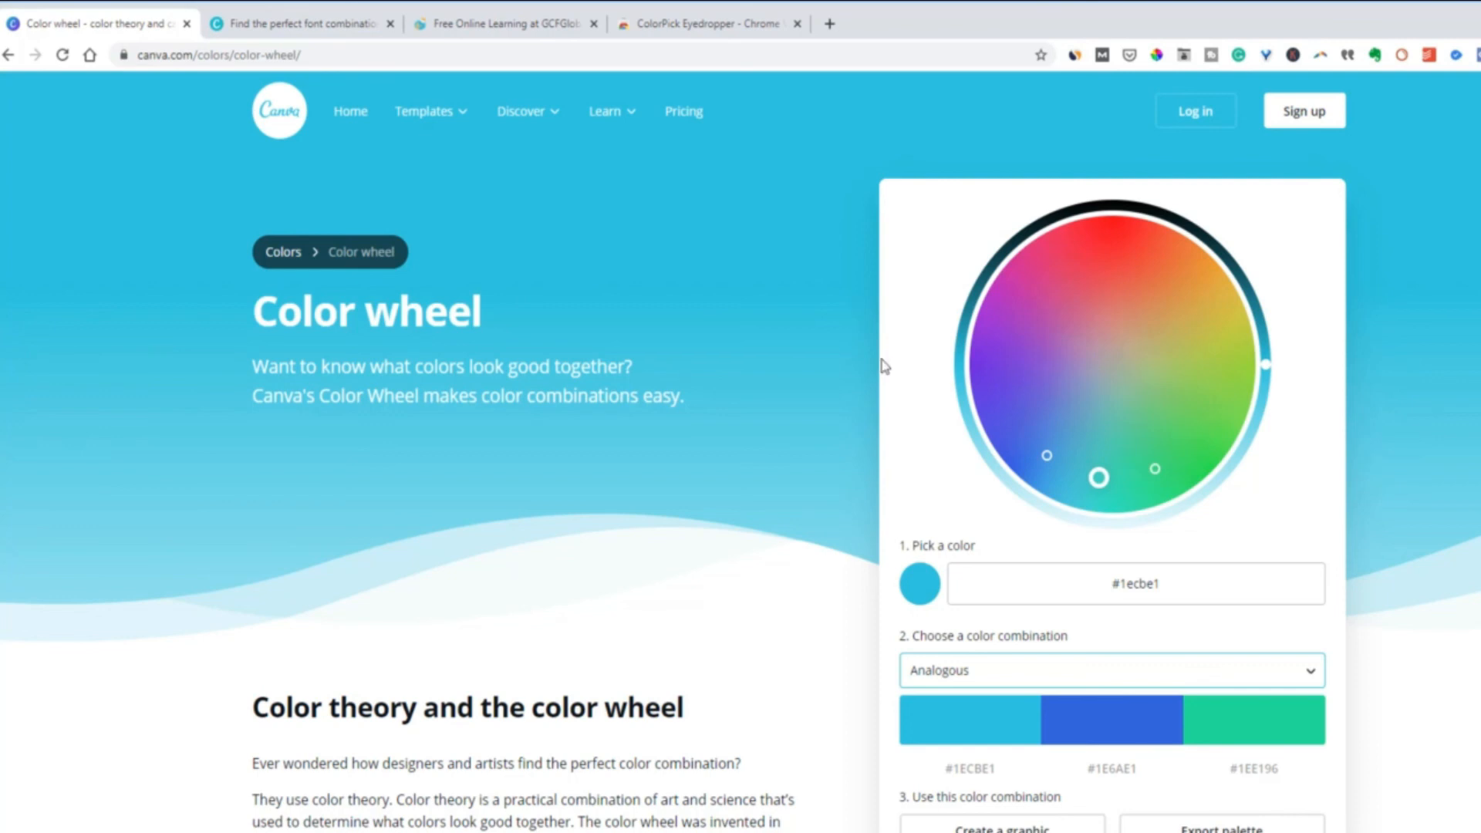
Open the color meanings page from the Colors overview and look through the article about Gold
left_click(9, 54)
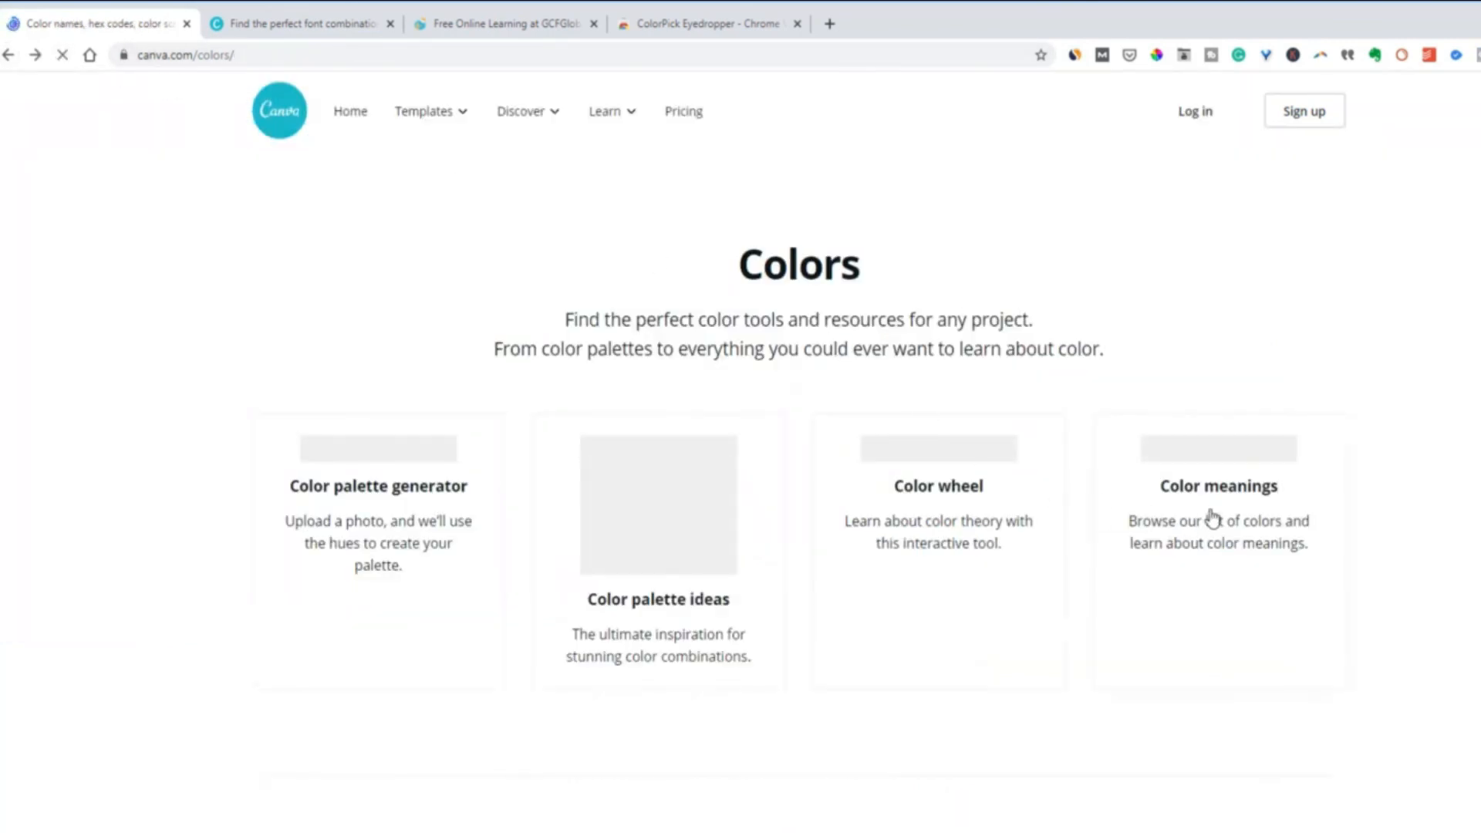
left_click(1224, 602)
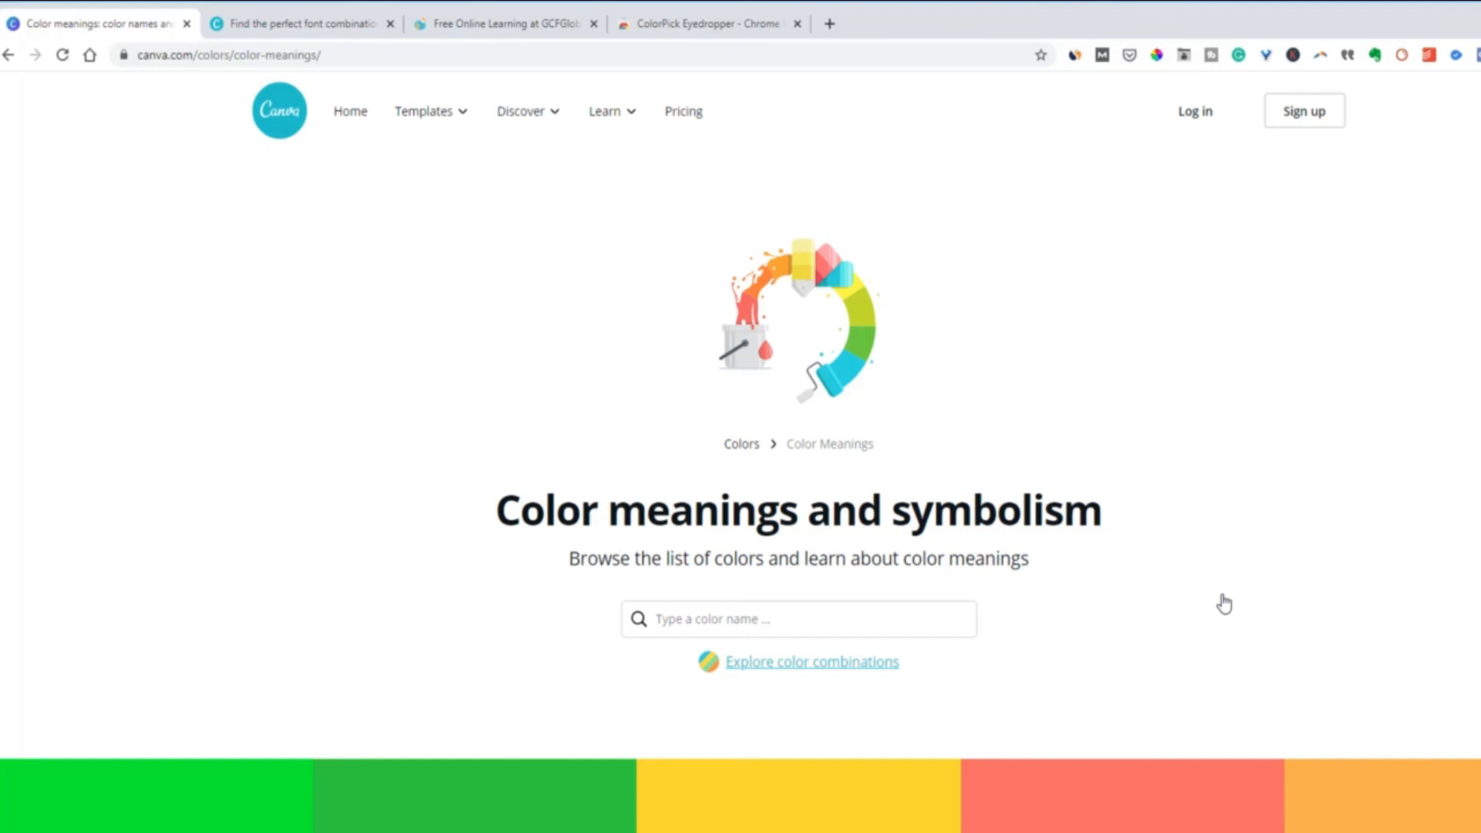
scroll(1195, 590, "down", 2)
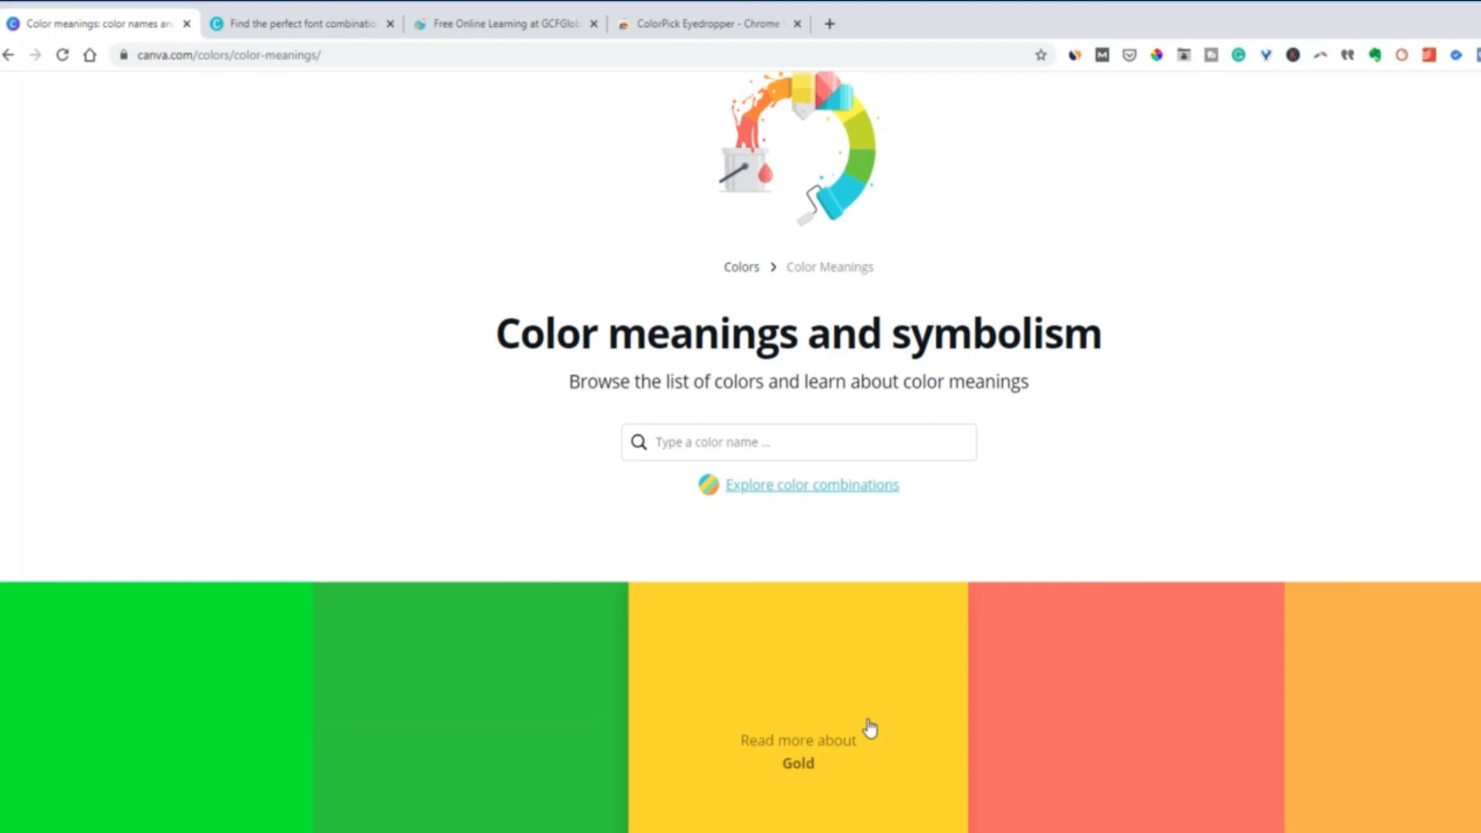
left_click(835, 753)
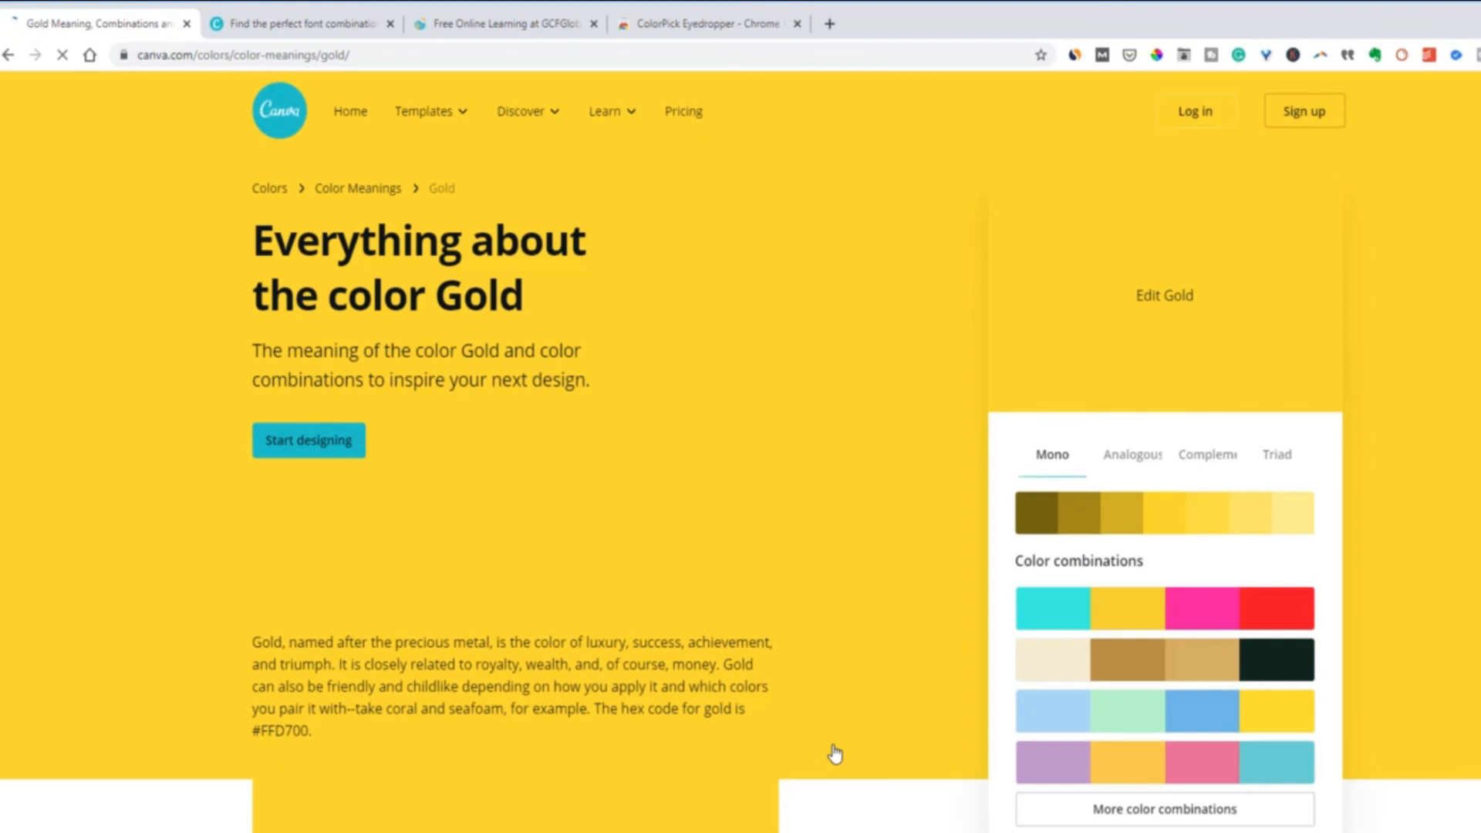
scroll(761, 634, "down", 3)
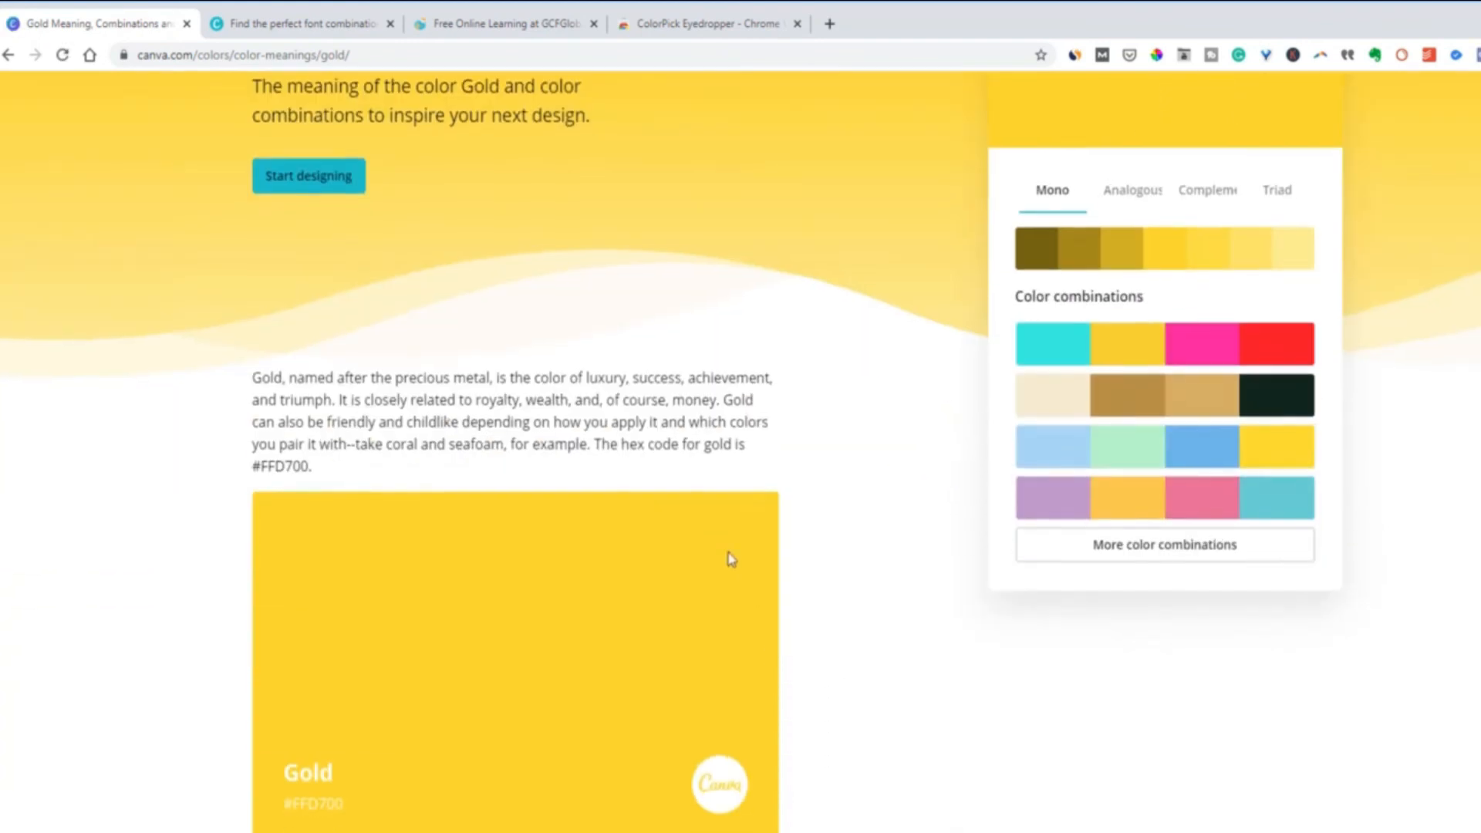
scroll(562, 785, "down", 1)
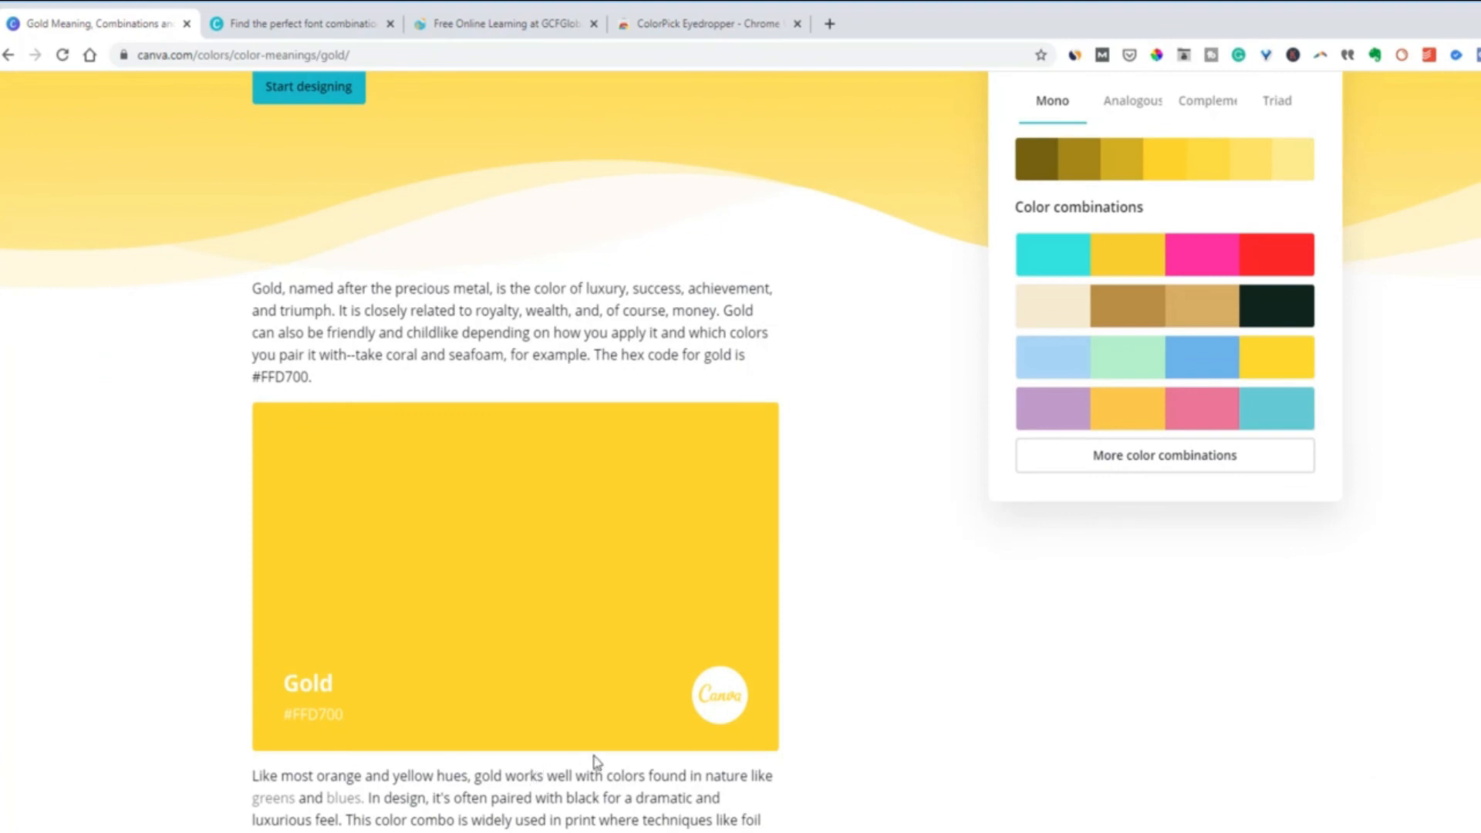
scroll(598, 760, "up", 2)
scroll(599, 756, "up", 2)
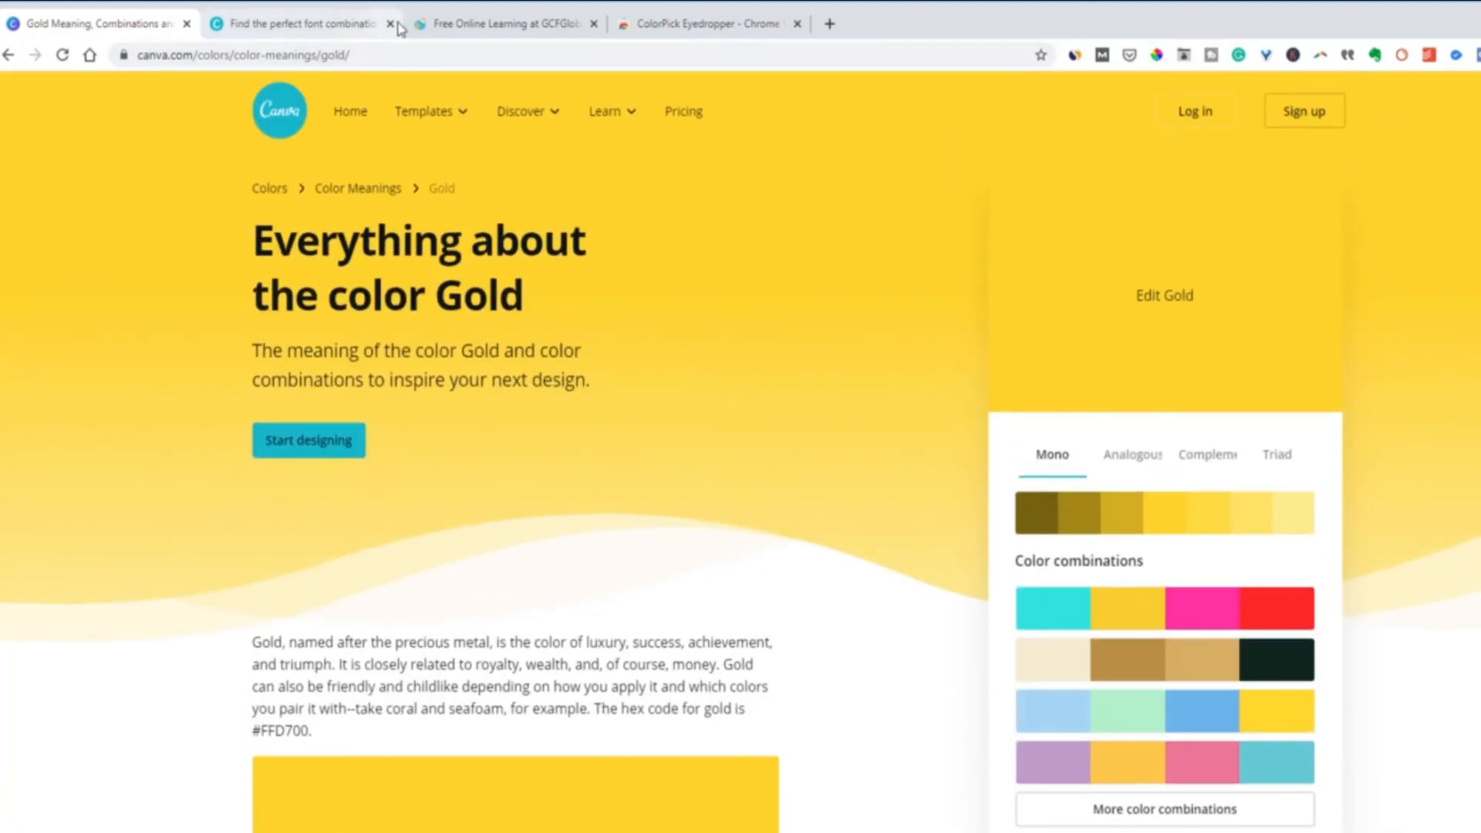
left_click(455, 22)
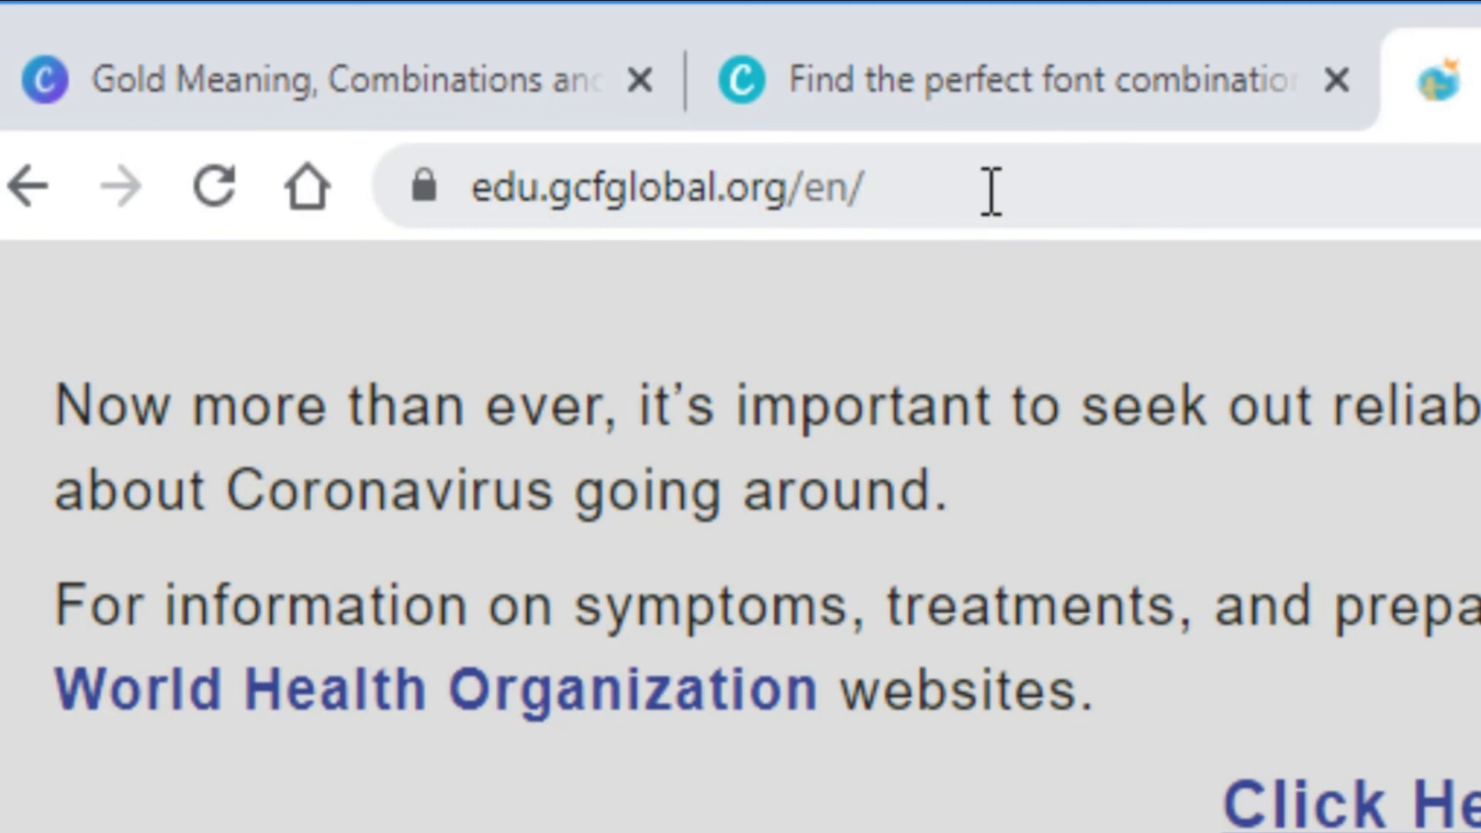
left_click(892, 185)
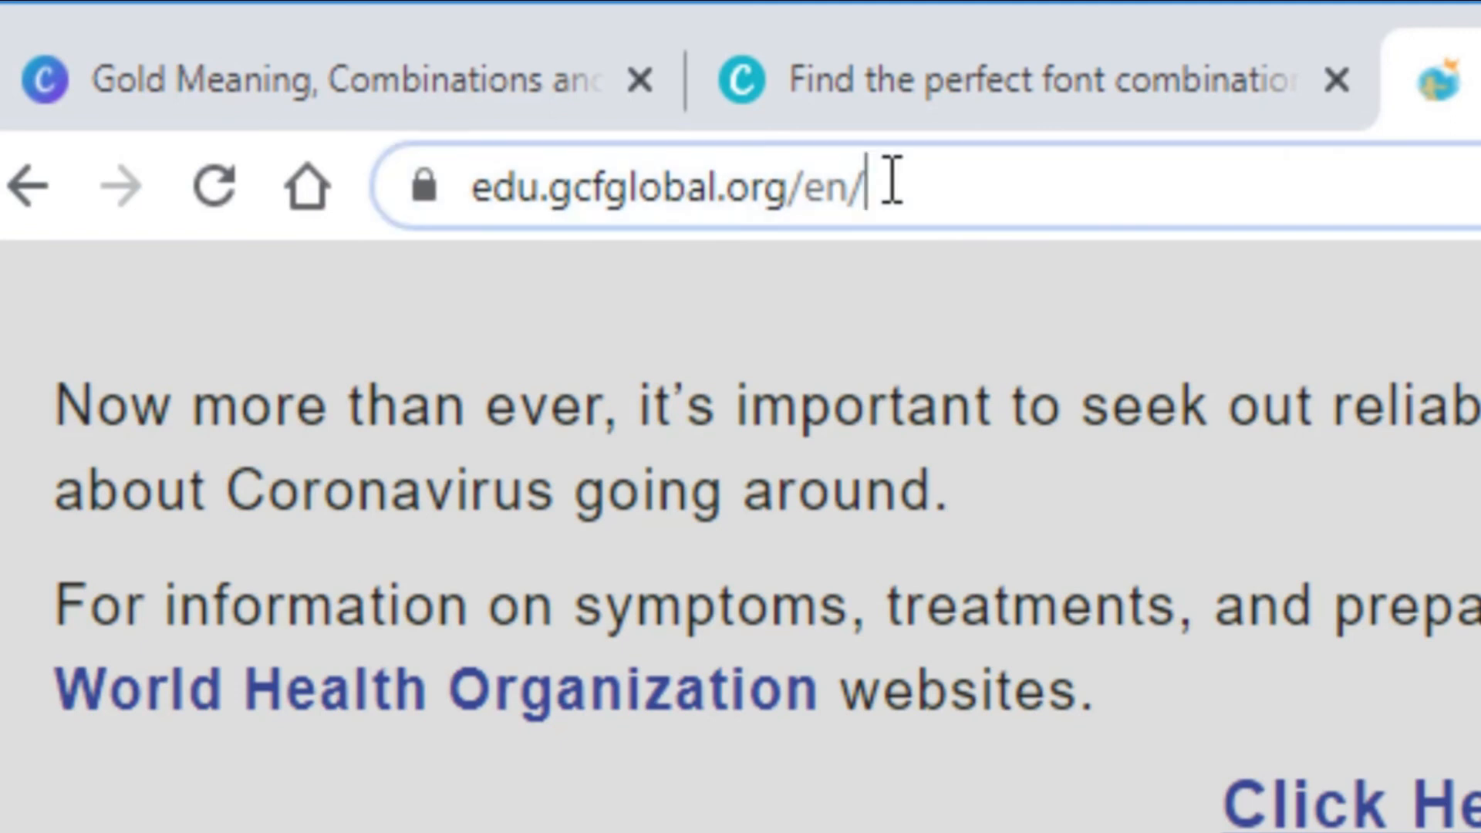
left_click(896, 185)
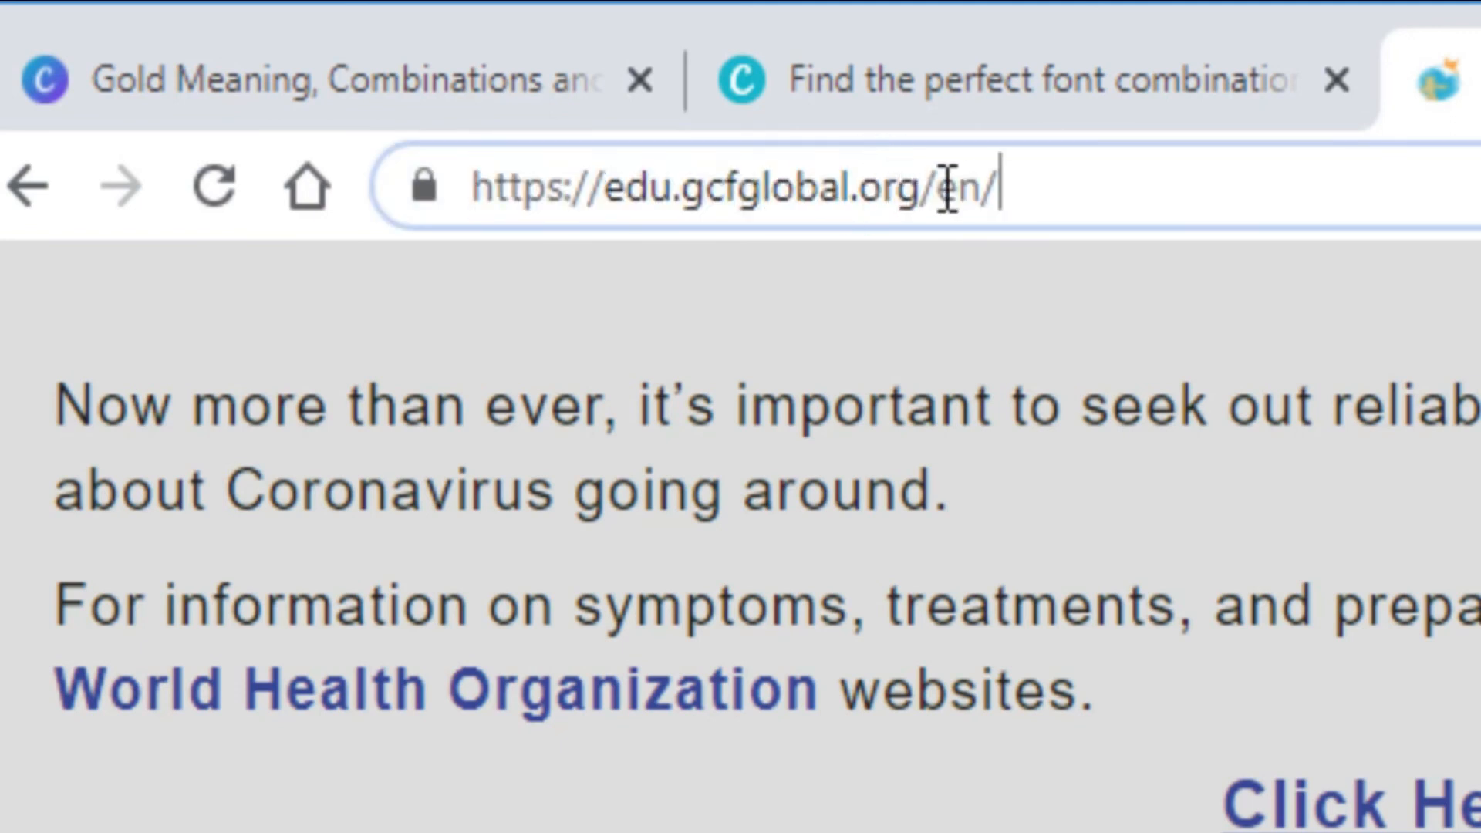
key("BackSpace")
key("BackSpace")
key("BackSpace")
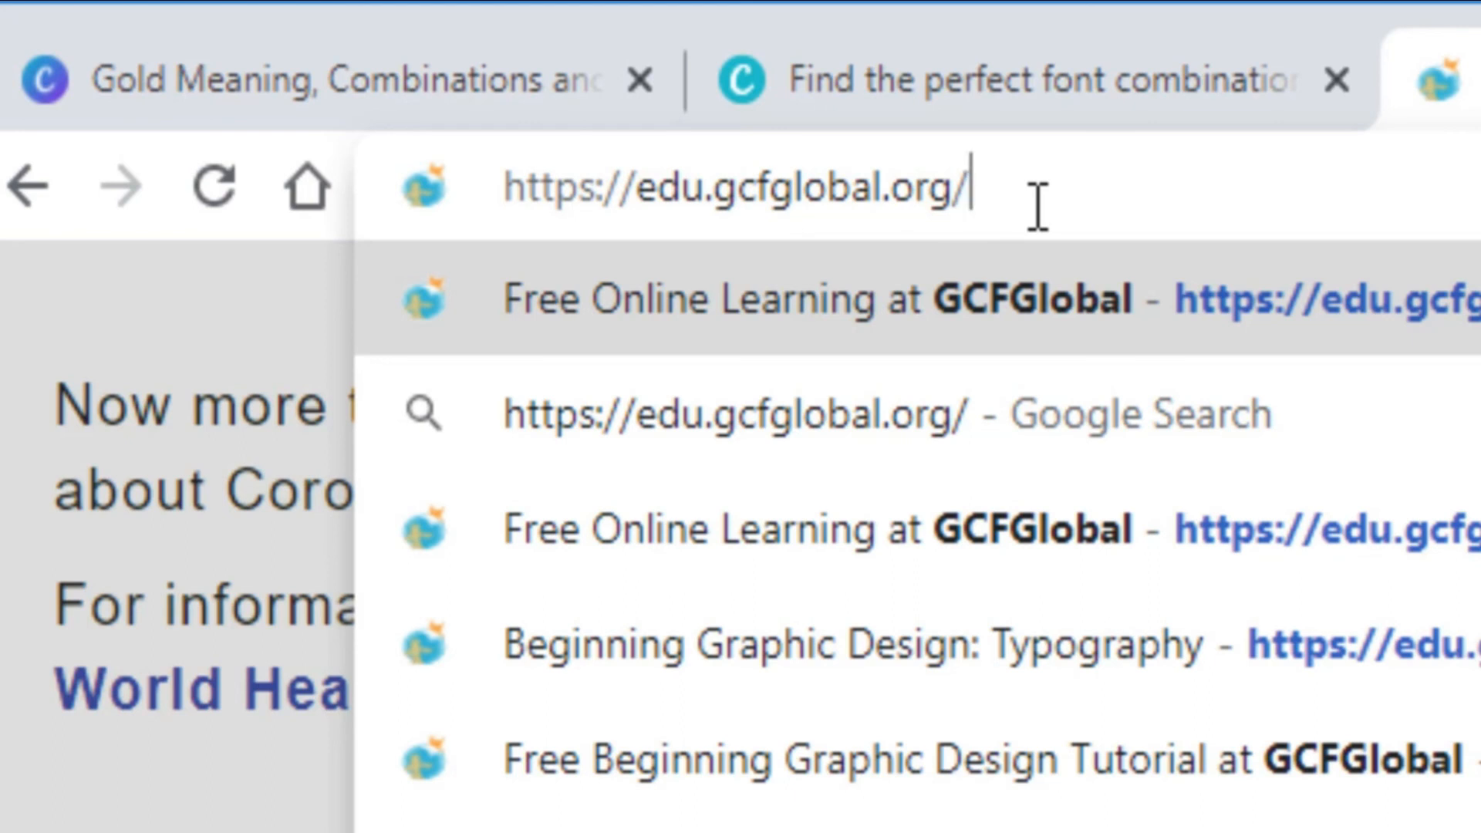
key("Return")
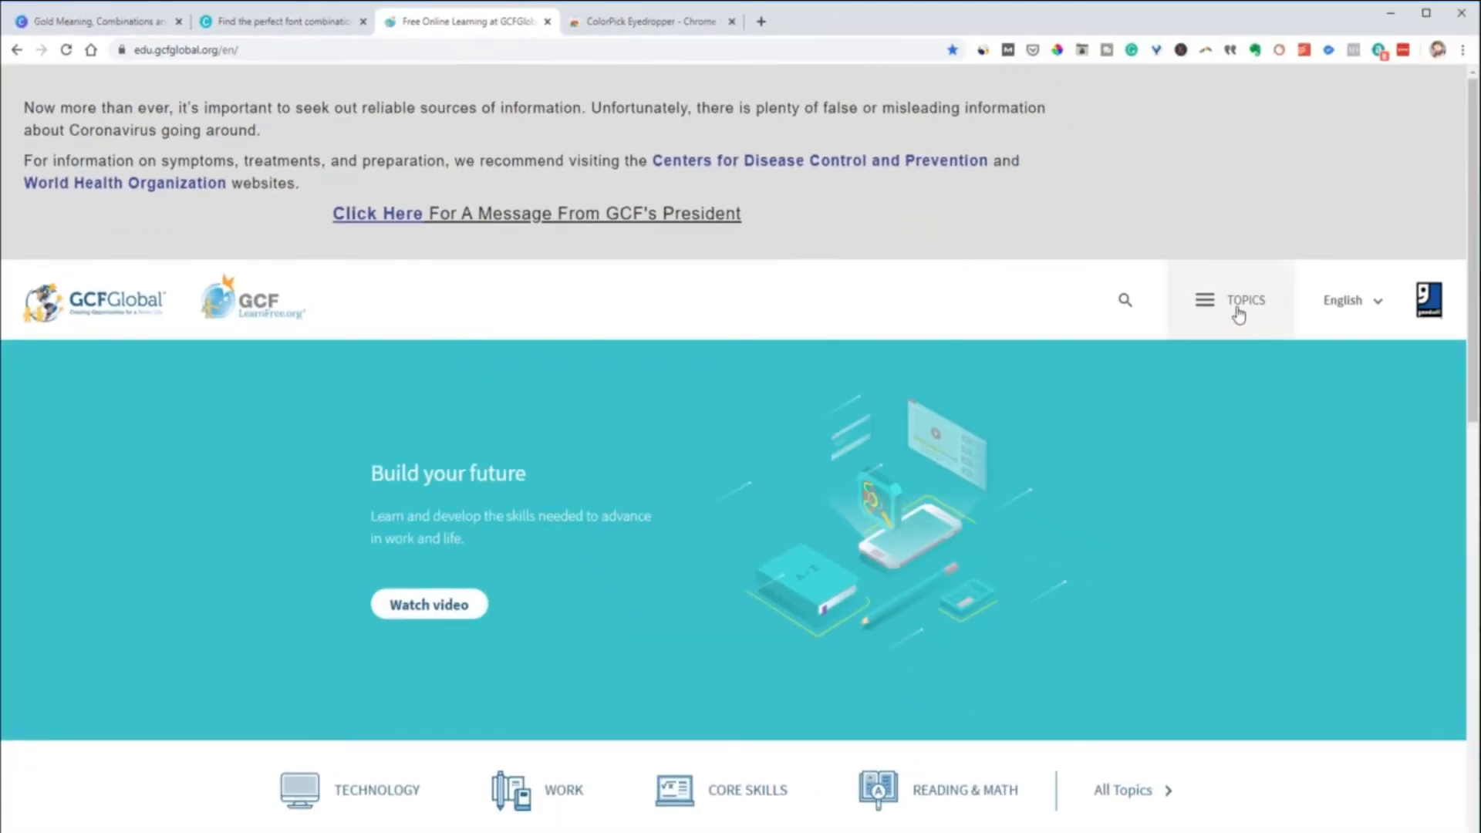
Open the Graphic Design topic under Creativity & Design and look over the Intro to Graphic Design lesson list
left_click(1208, 310)
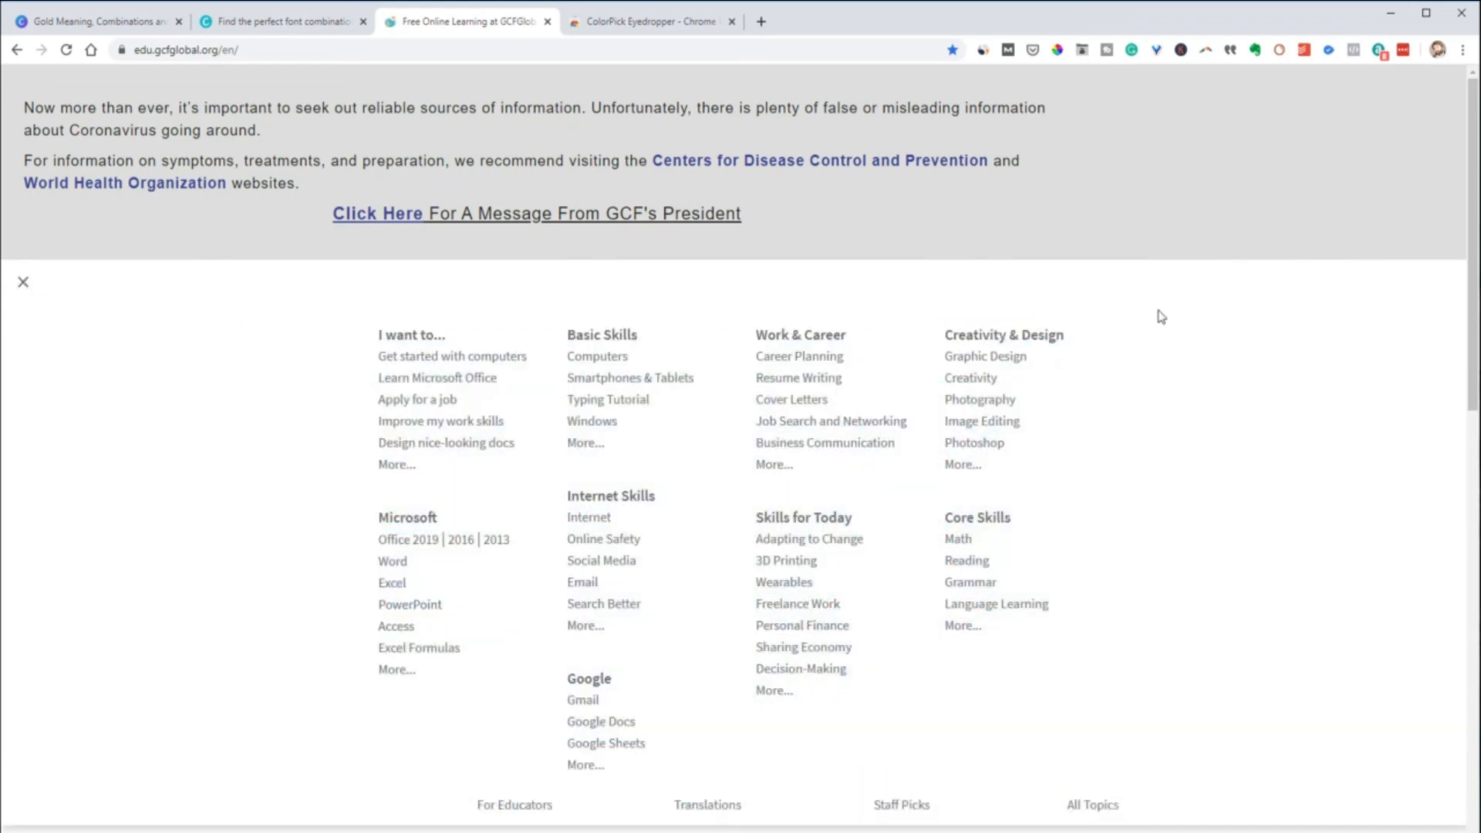
left_click(994, 362)
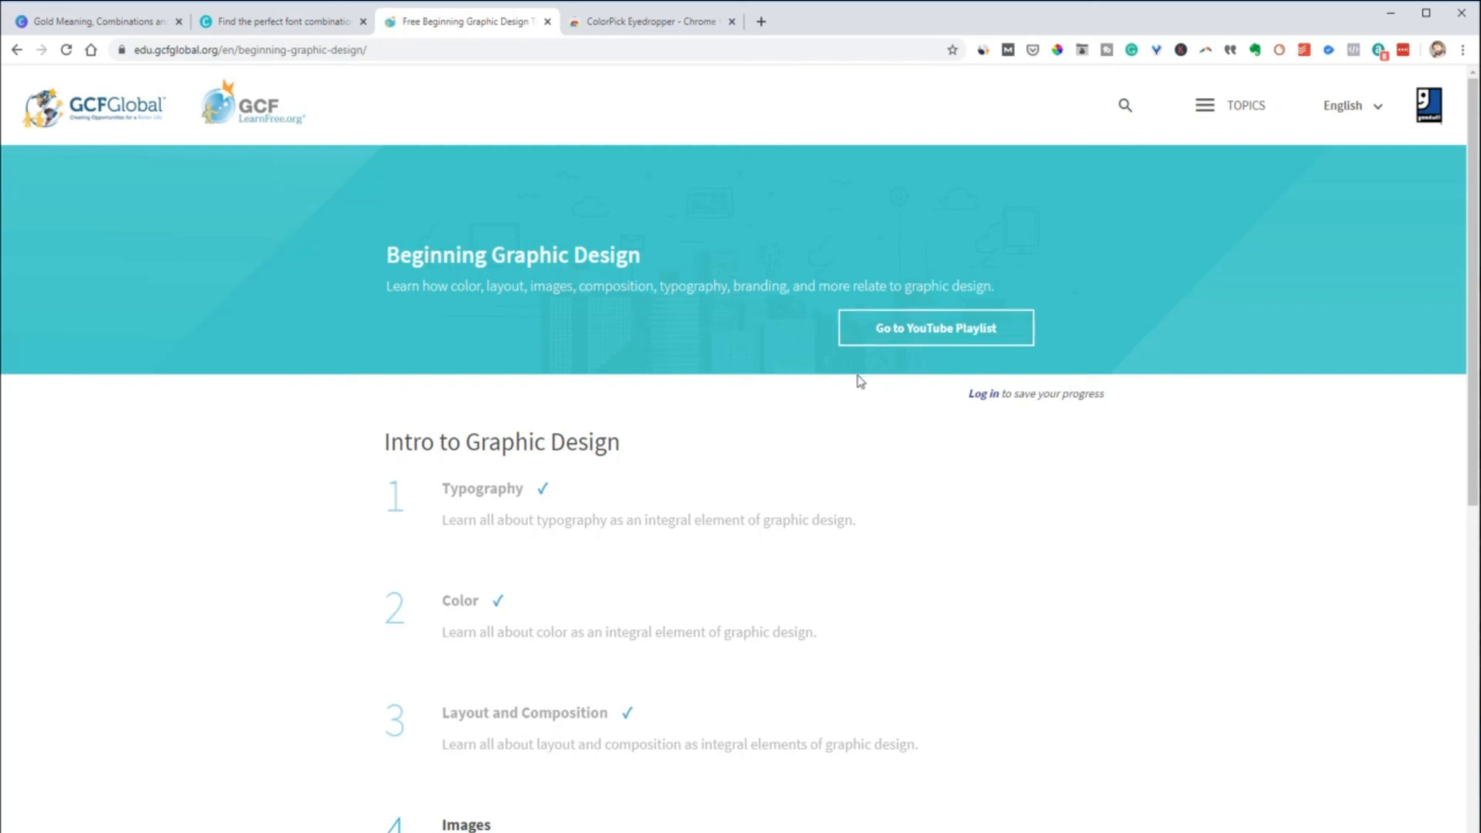
scroll(858, 382, "down", 2)
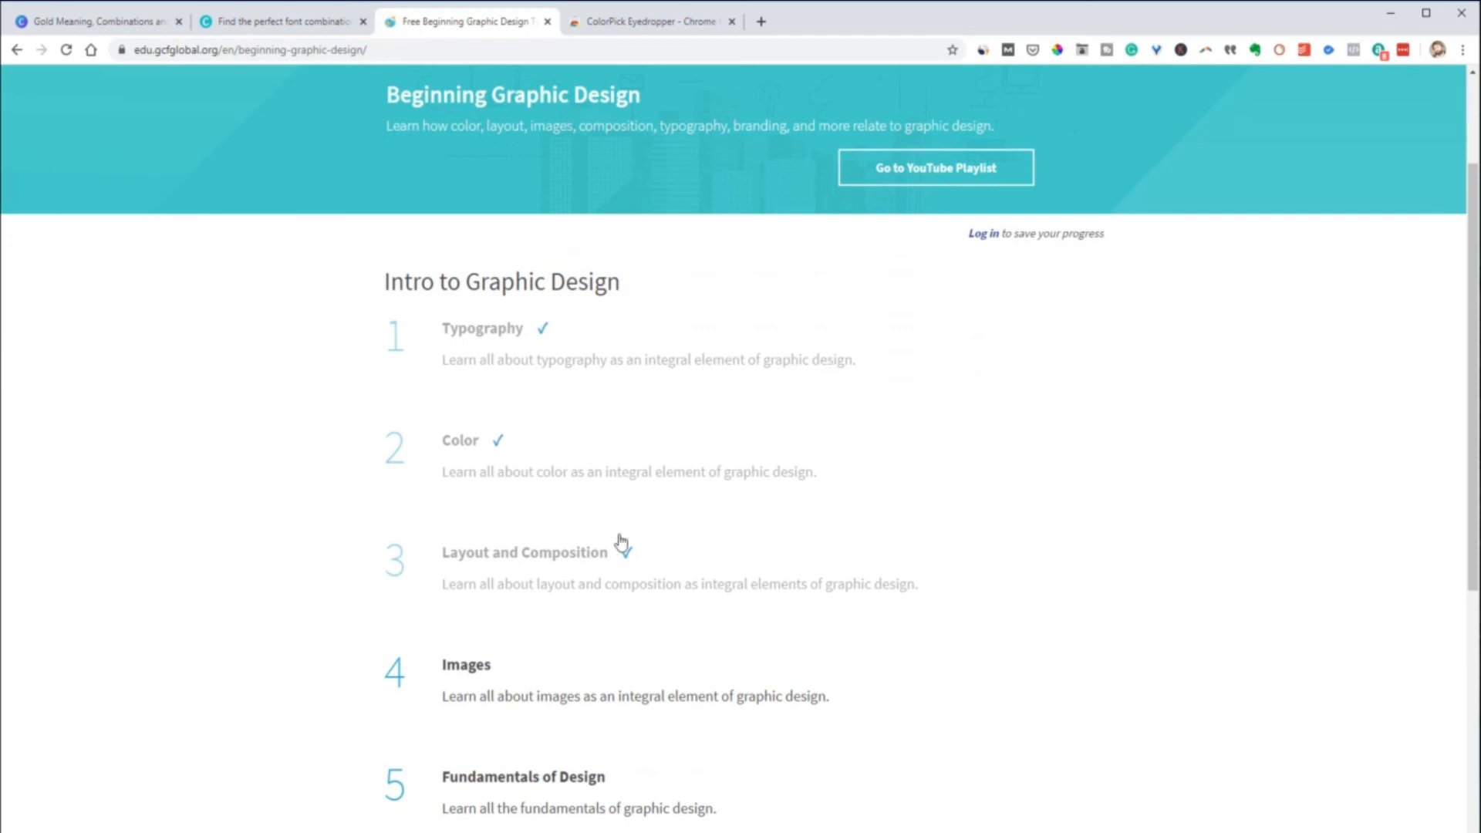
scroll(602, 581, "down", 2)
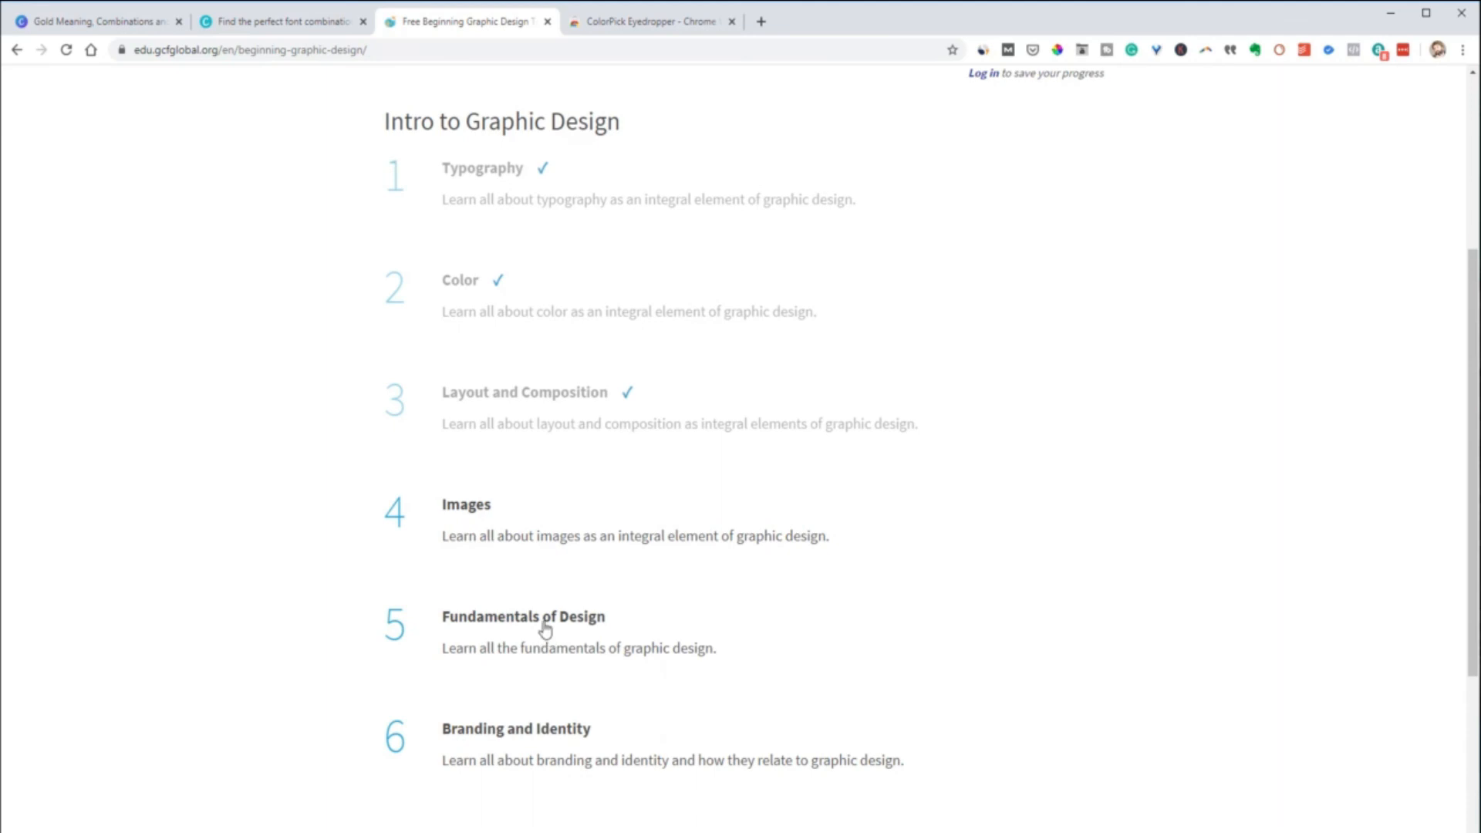
scroll(535, 638, "down", 1)
scroll(573, 634, "up", 1)
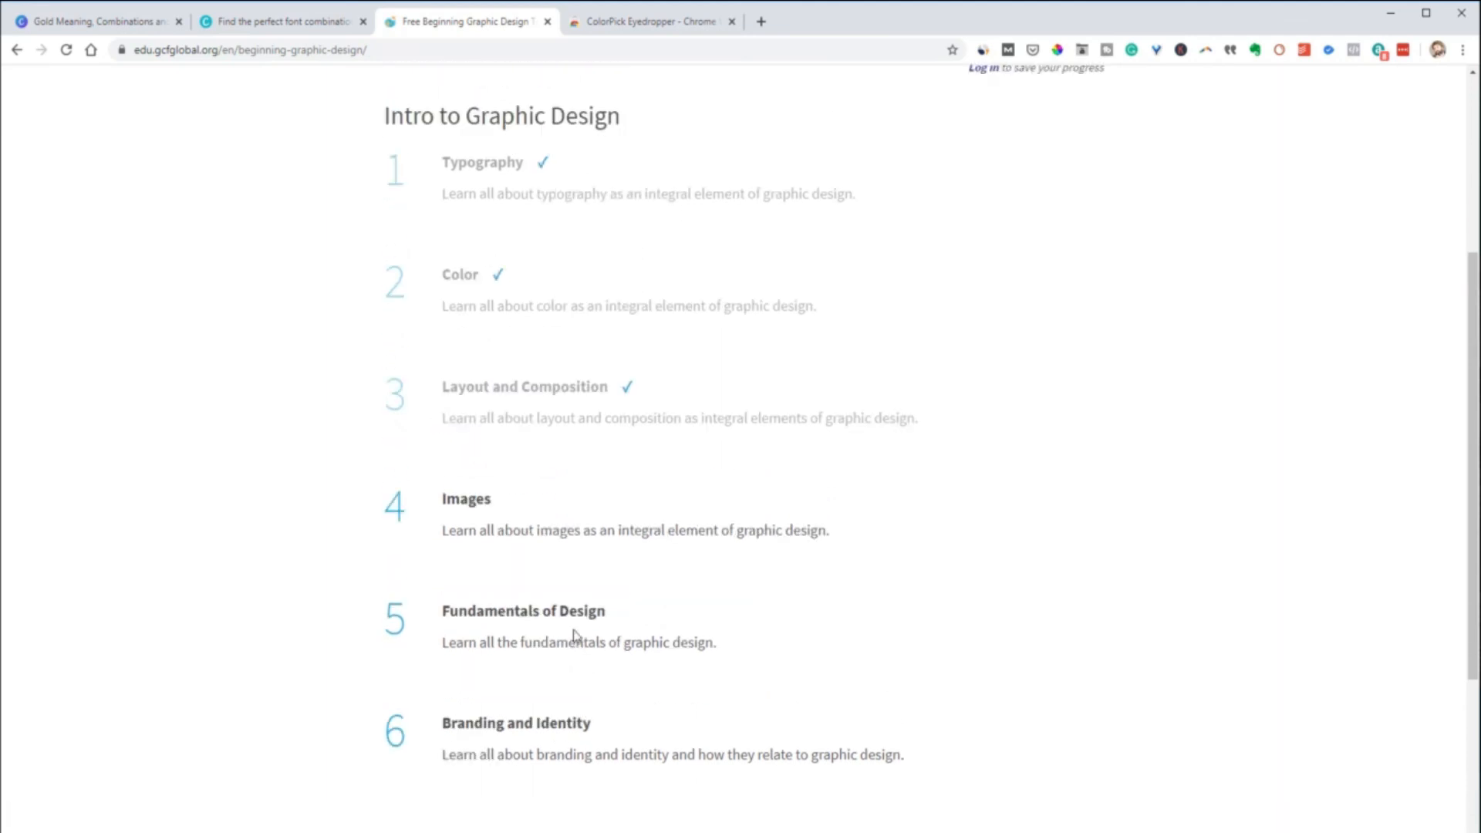
scroll(575, 636, "up", 2)
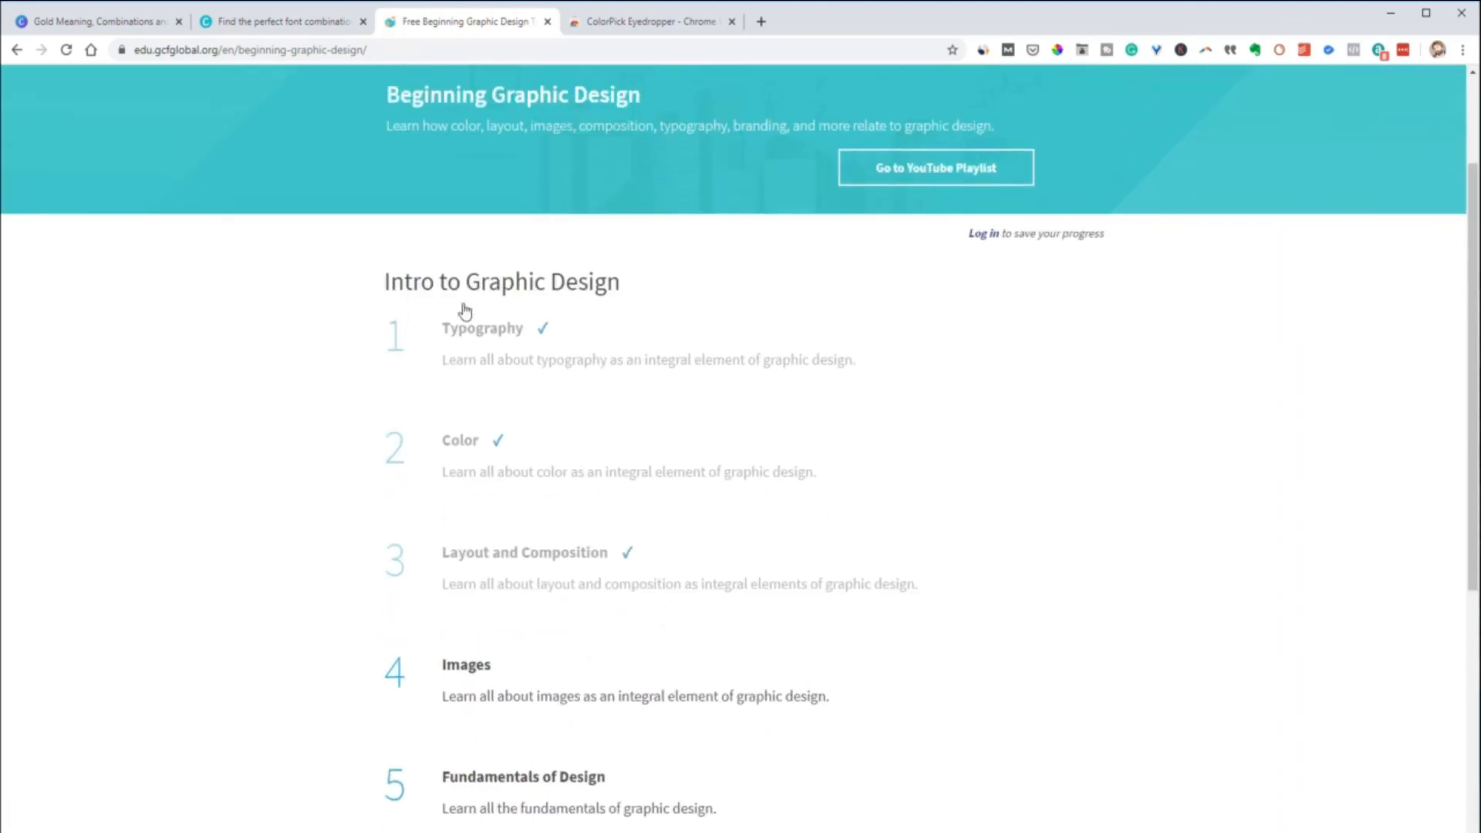
Open the Typography lesson and look through its introduction, video and section on common types of fonts
left_click(472, 329)
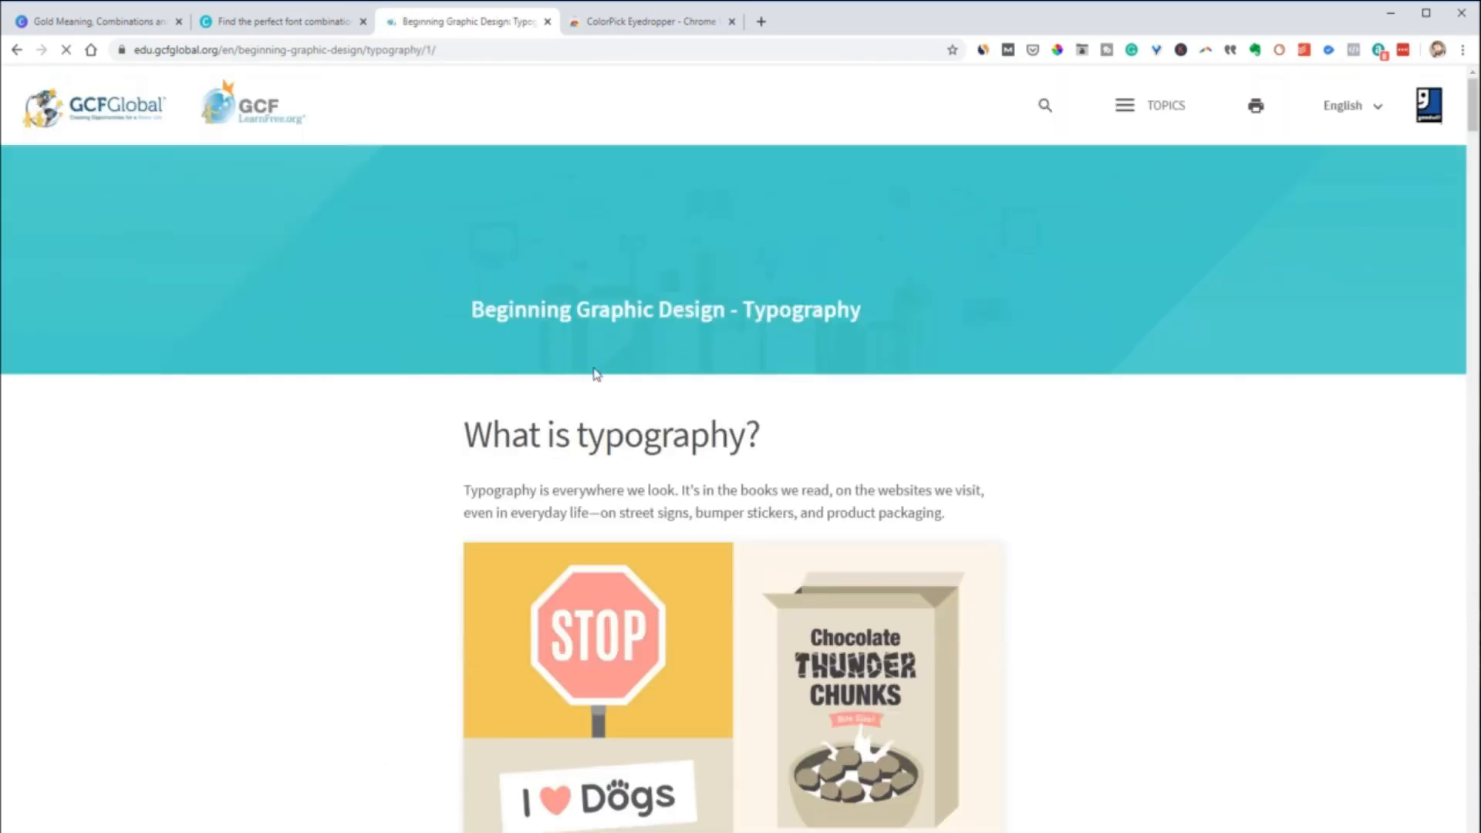
scroll(674, 376, "down", 3)
scroll(674, 376, "down", 10)
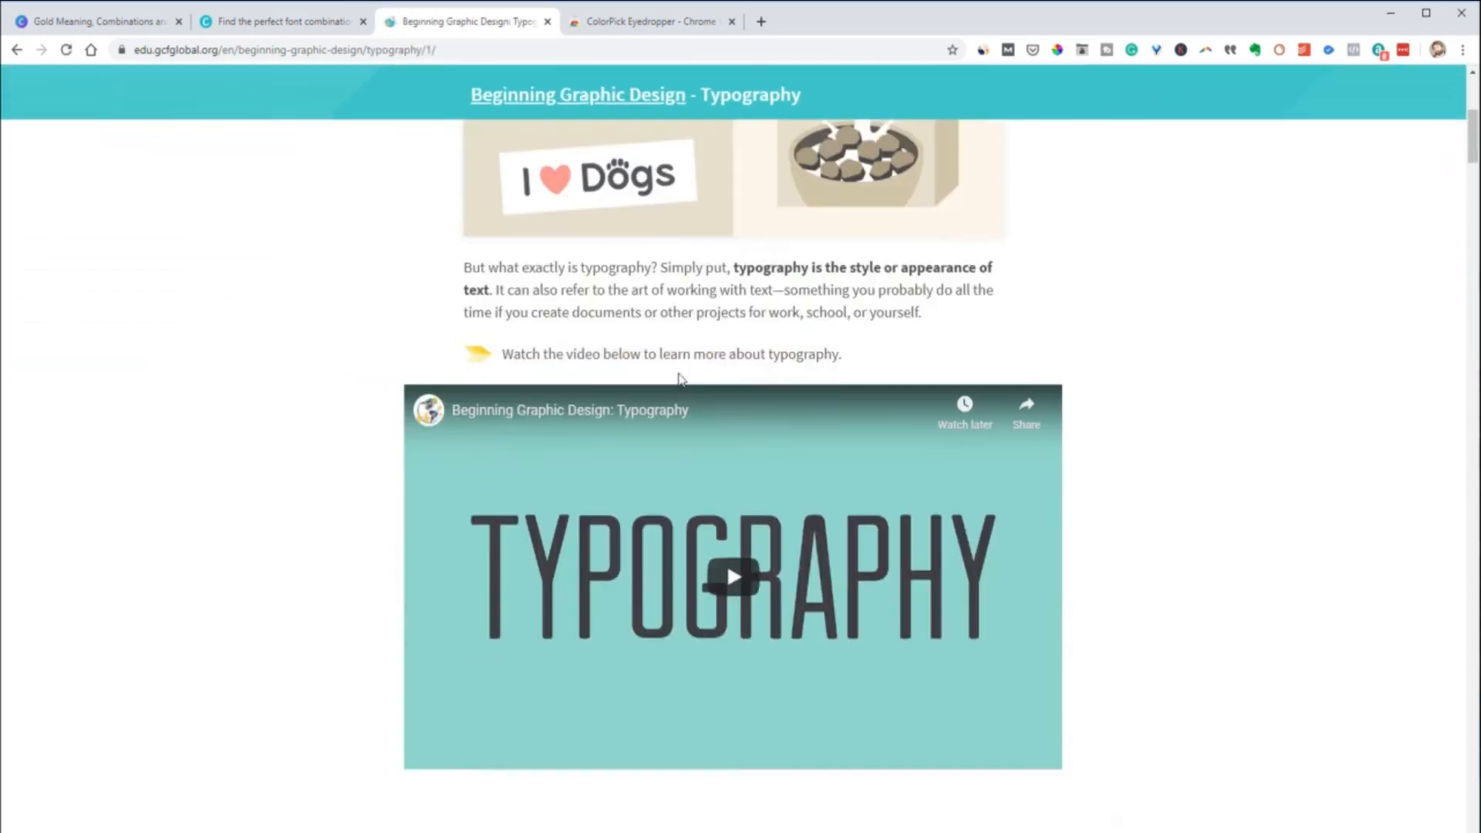
left_click_drag(1479, 238, 1453, 243)
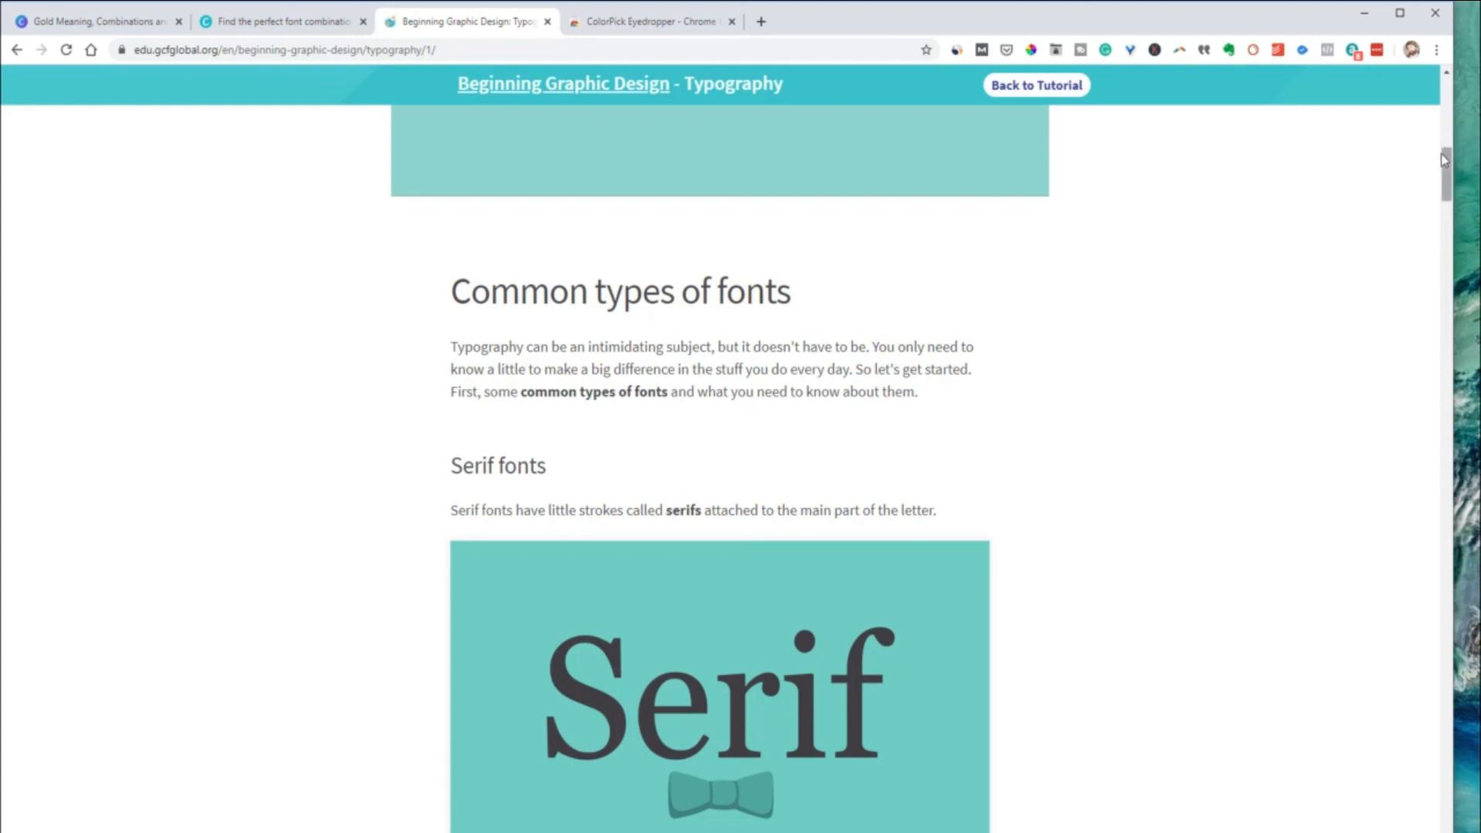
scroll(1442, 146, "up", 8)
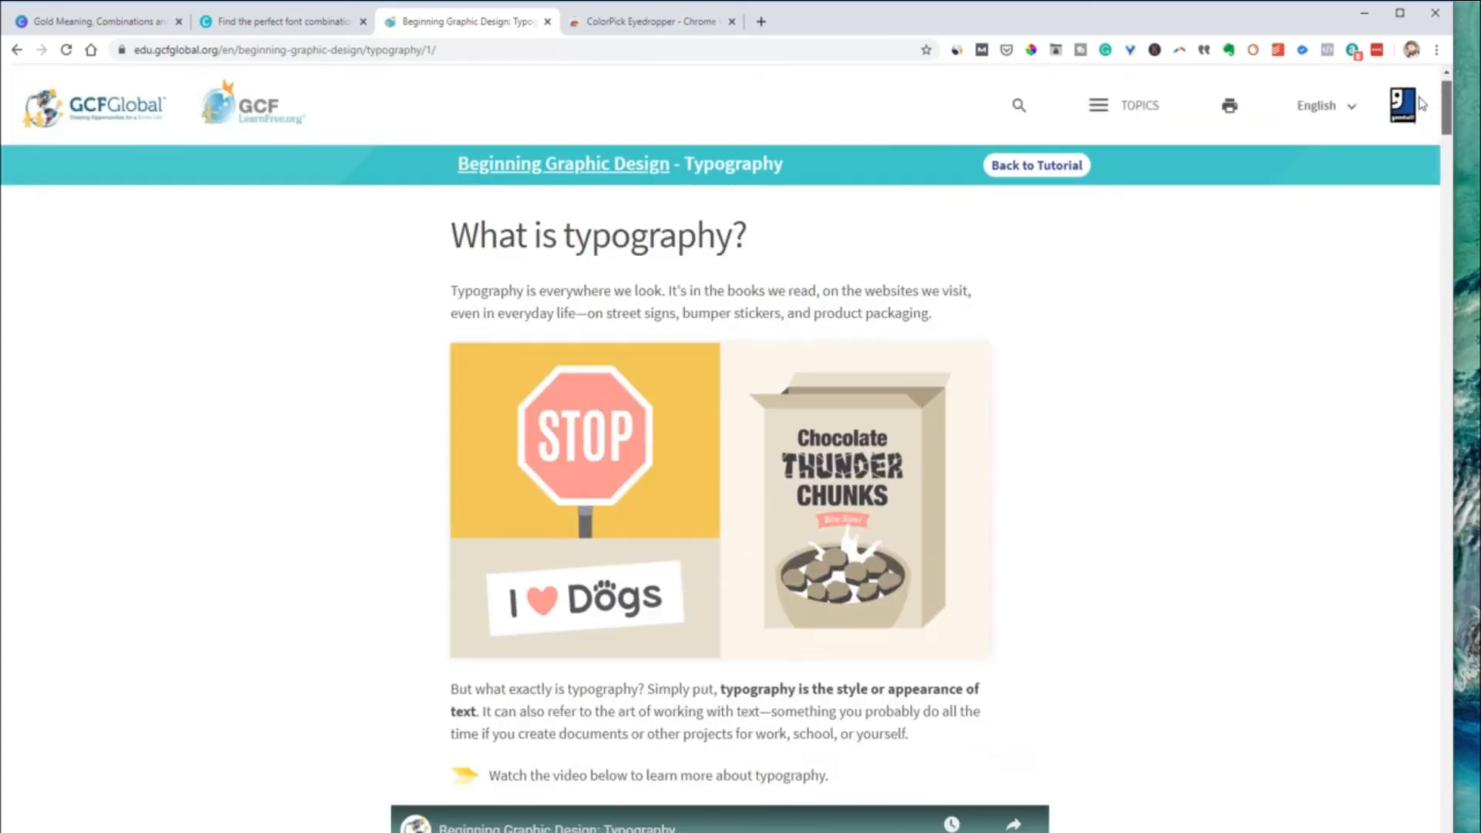
scroll(1219, 162, "down", 8)
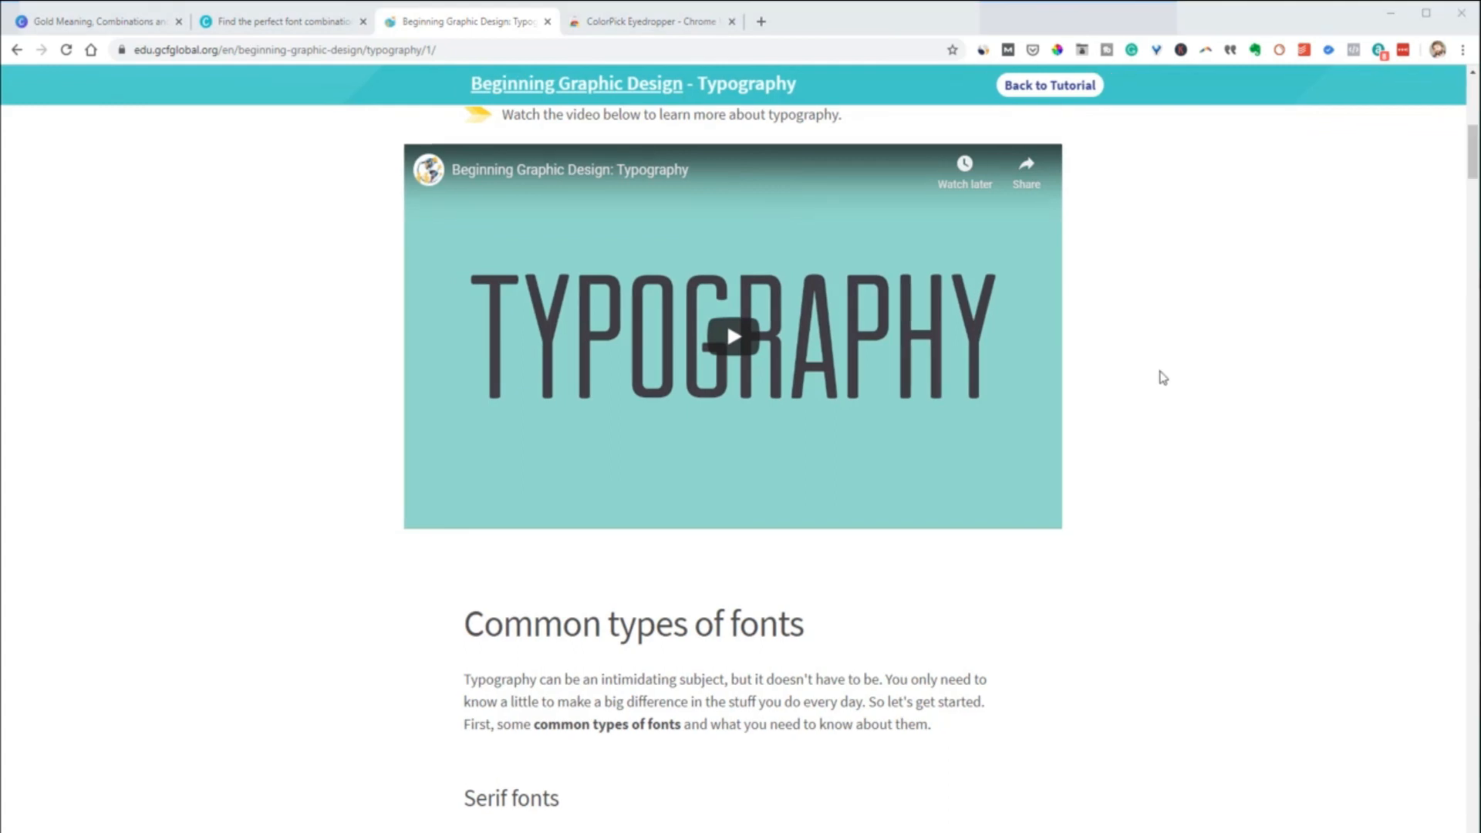
Switch to Canva's Font Combinations page, look at the pairing for the starter font Abril Display, and return to the font selection
left_click(270, 22)
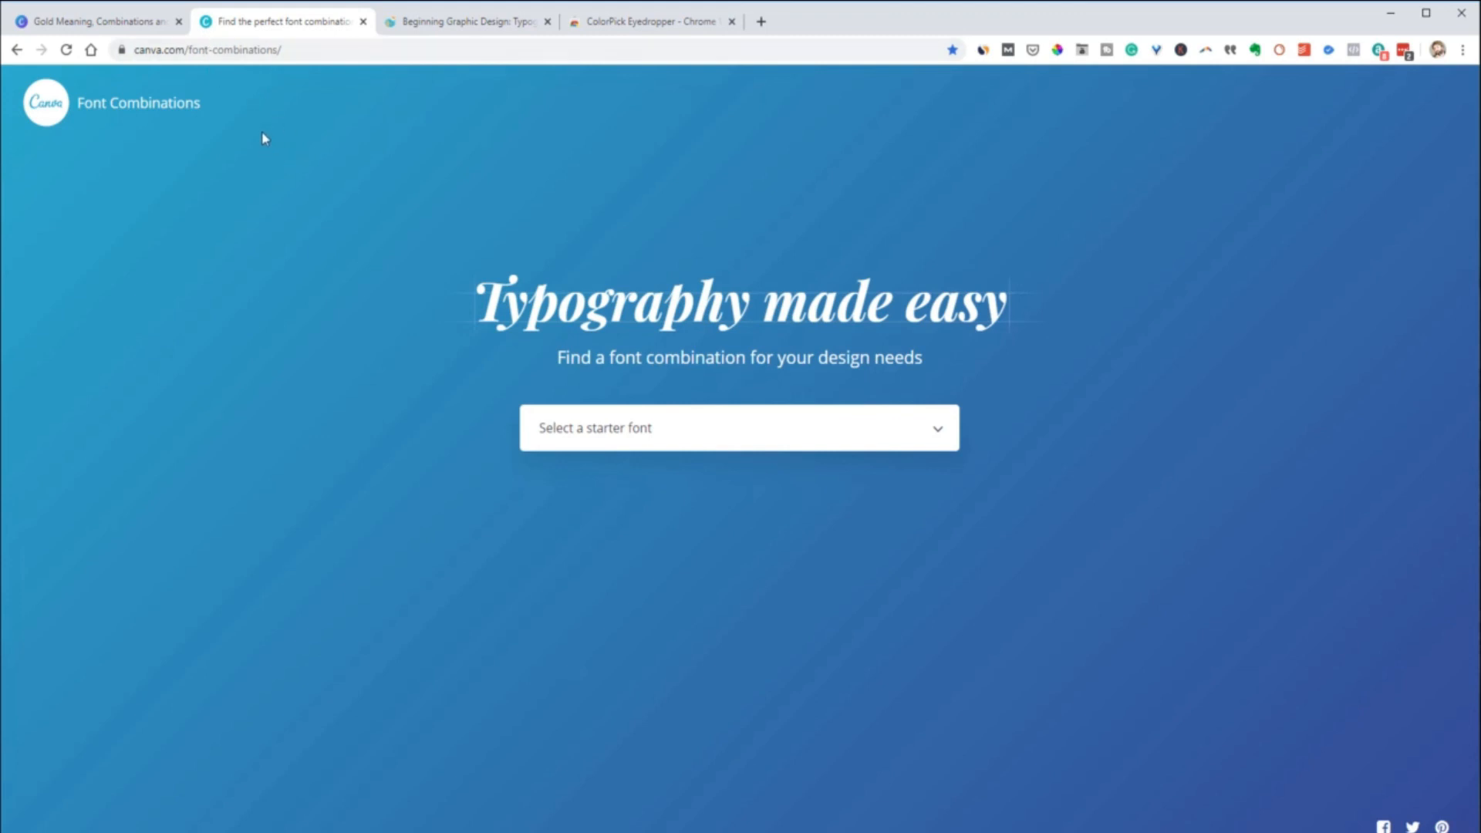
left_click(684, 444)
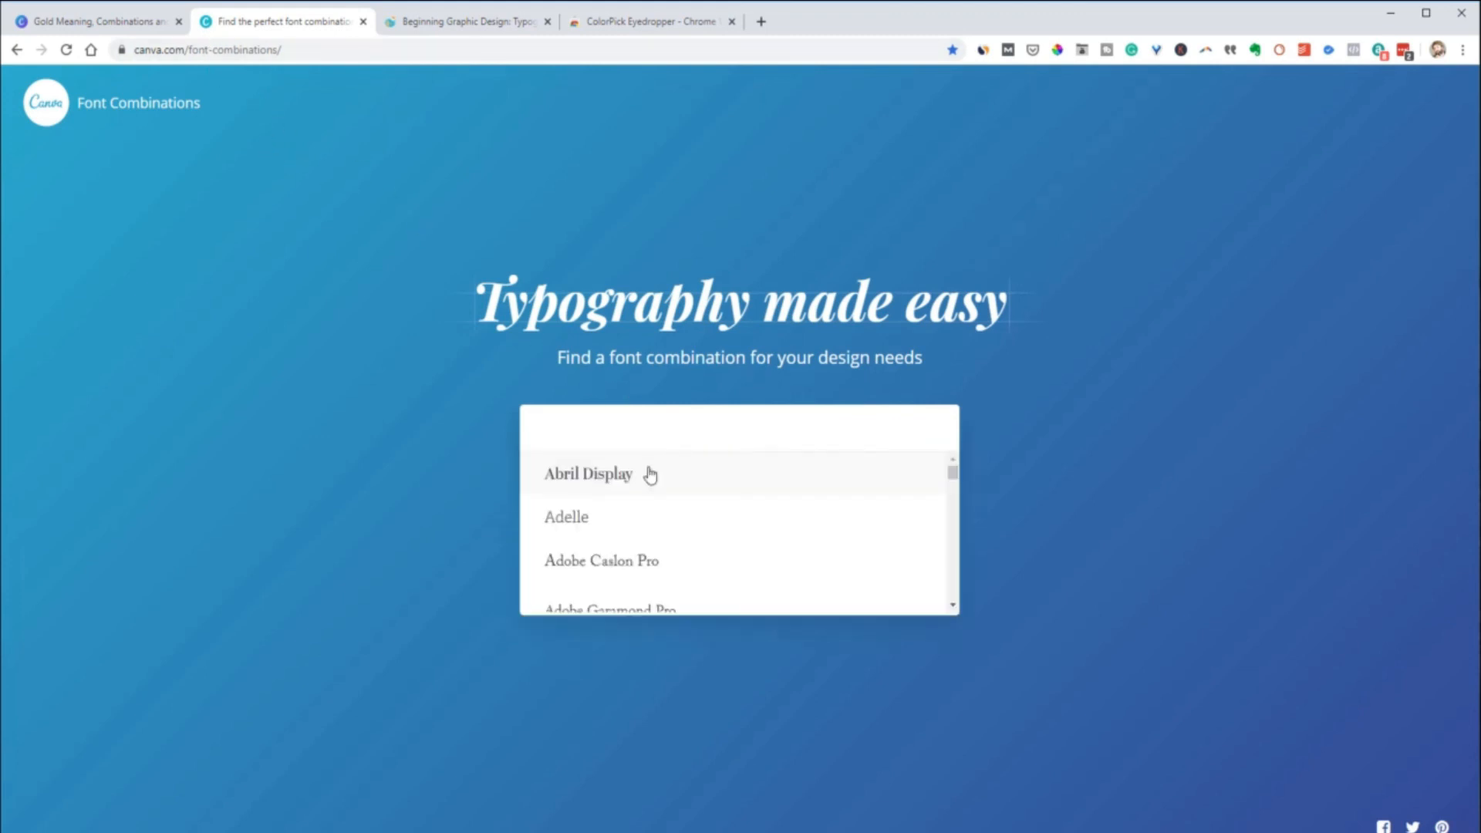
left_click(620, 487)
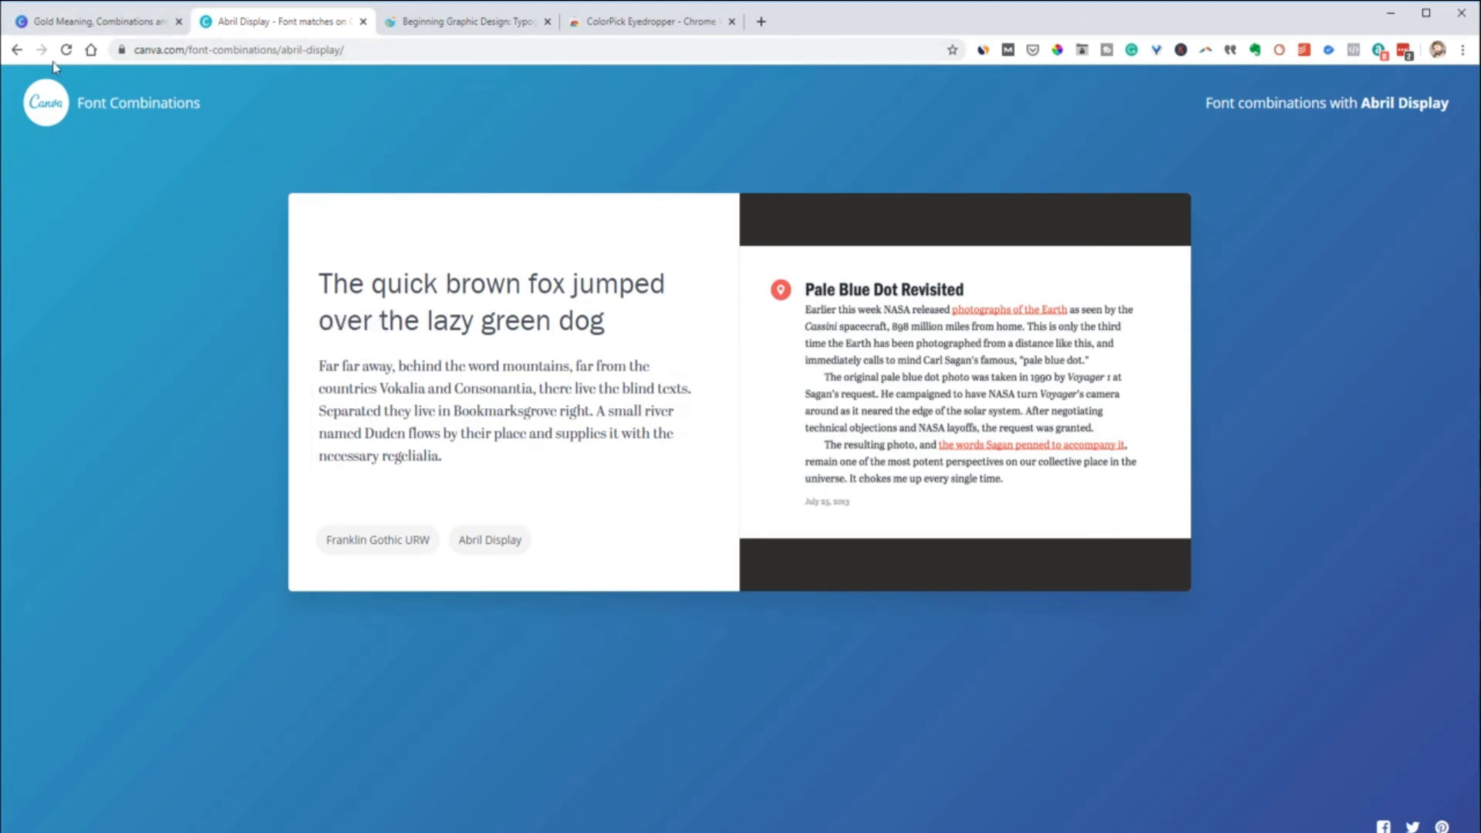
left_click(16, 50)
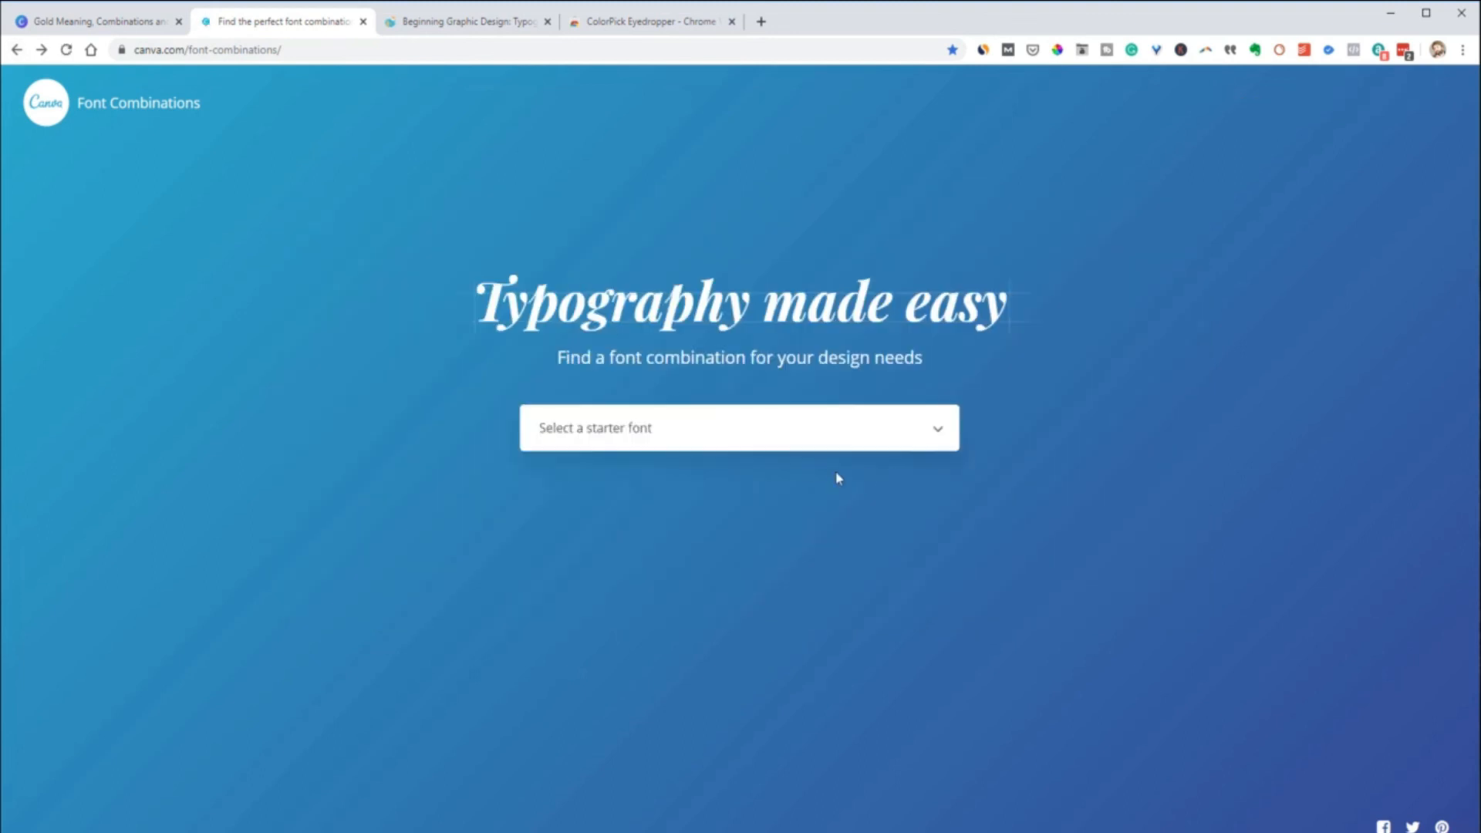
Browse the starter fonts and view the font combination for Adobe Garamond Pro
left_click(938, 435)
scroll(910, 471, "down", 3)
scroll(886, 479, "up", 2)
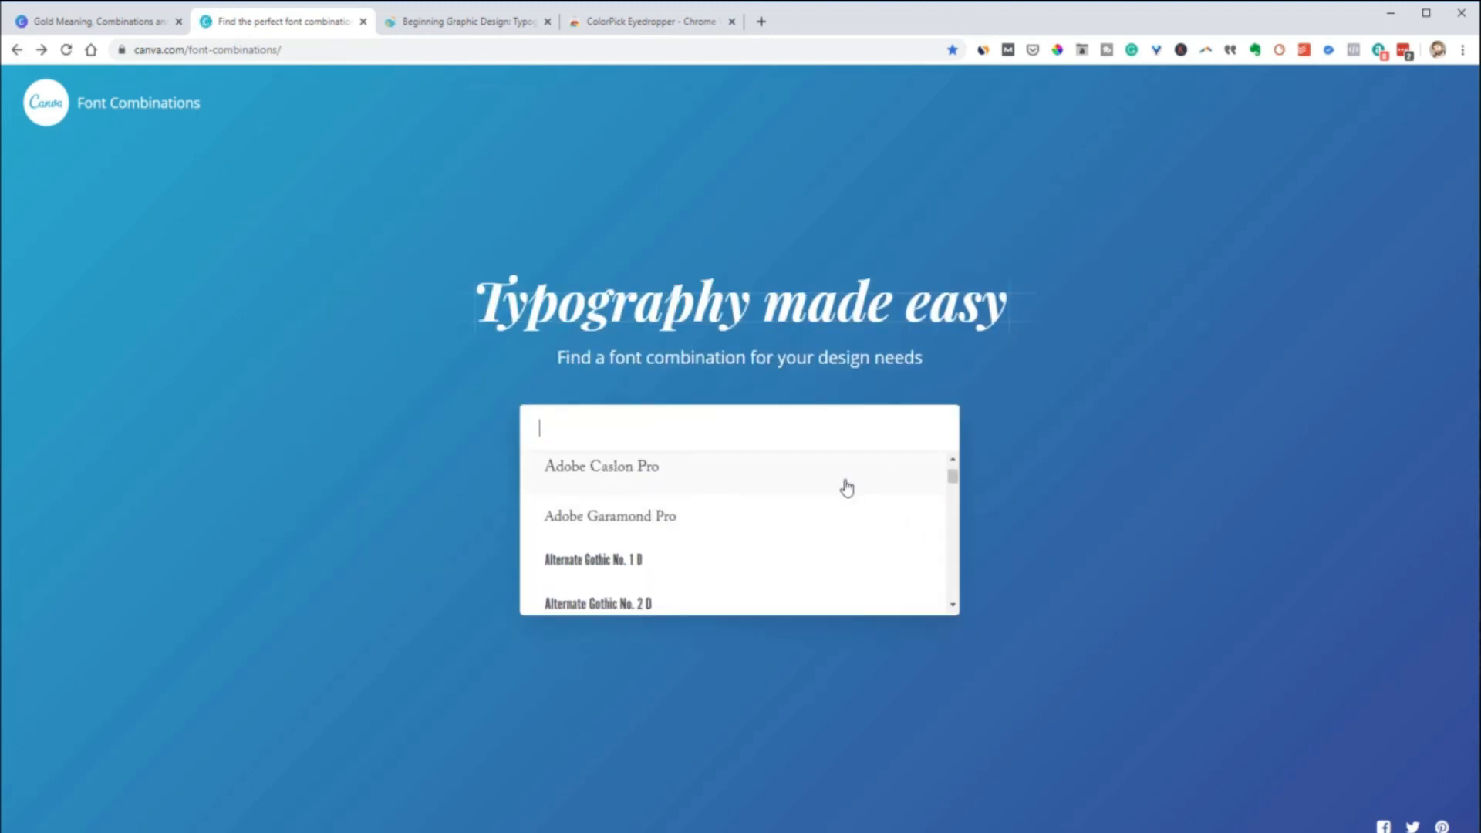
left_click(672, 518)
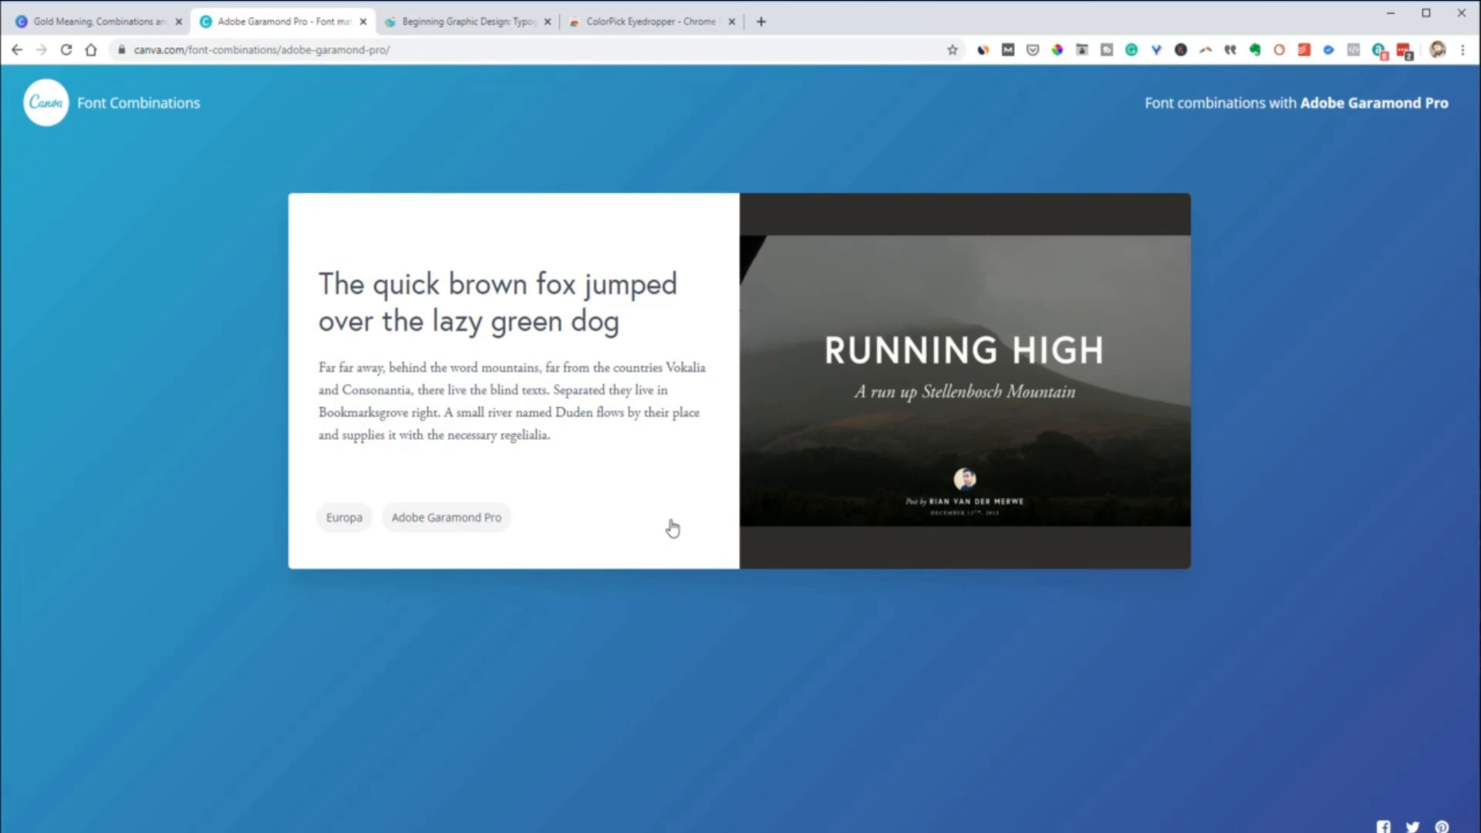
mouse_move(518, 417)
Select the POP-UP SALE headline on the poster and sample the woman's orange sweater colour FAA546 with the ColorPick Eyedropper
left_click(628, 23)
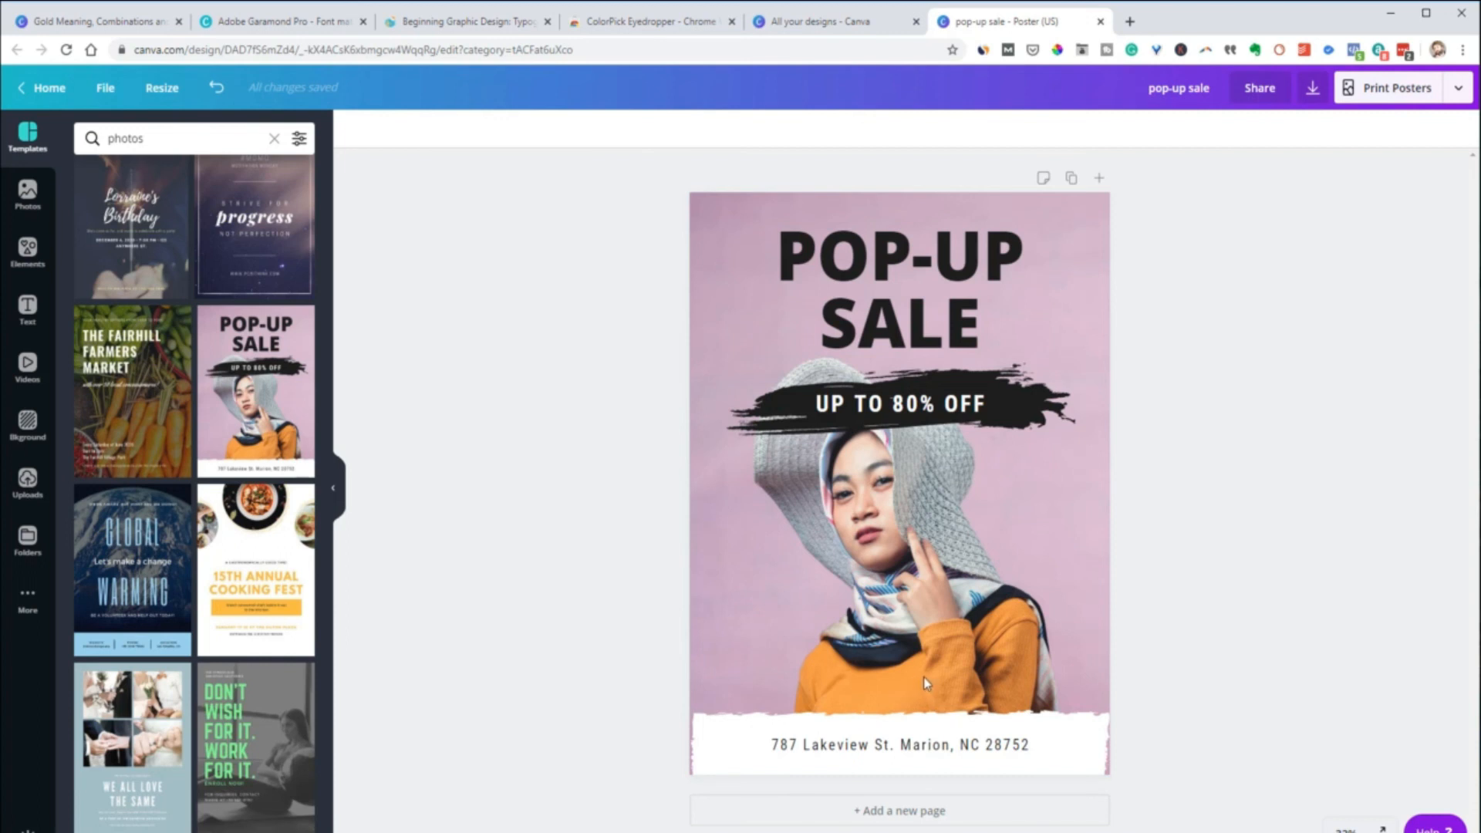
left_click(856, 290)
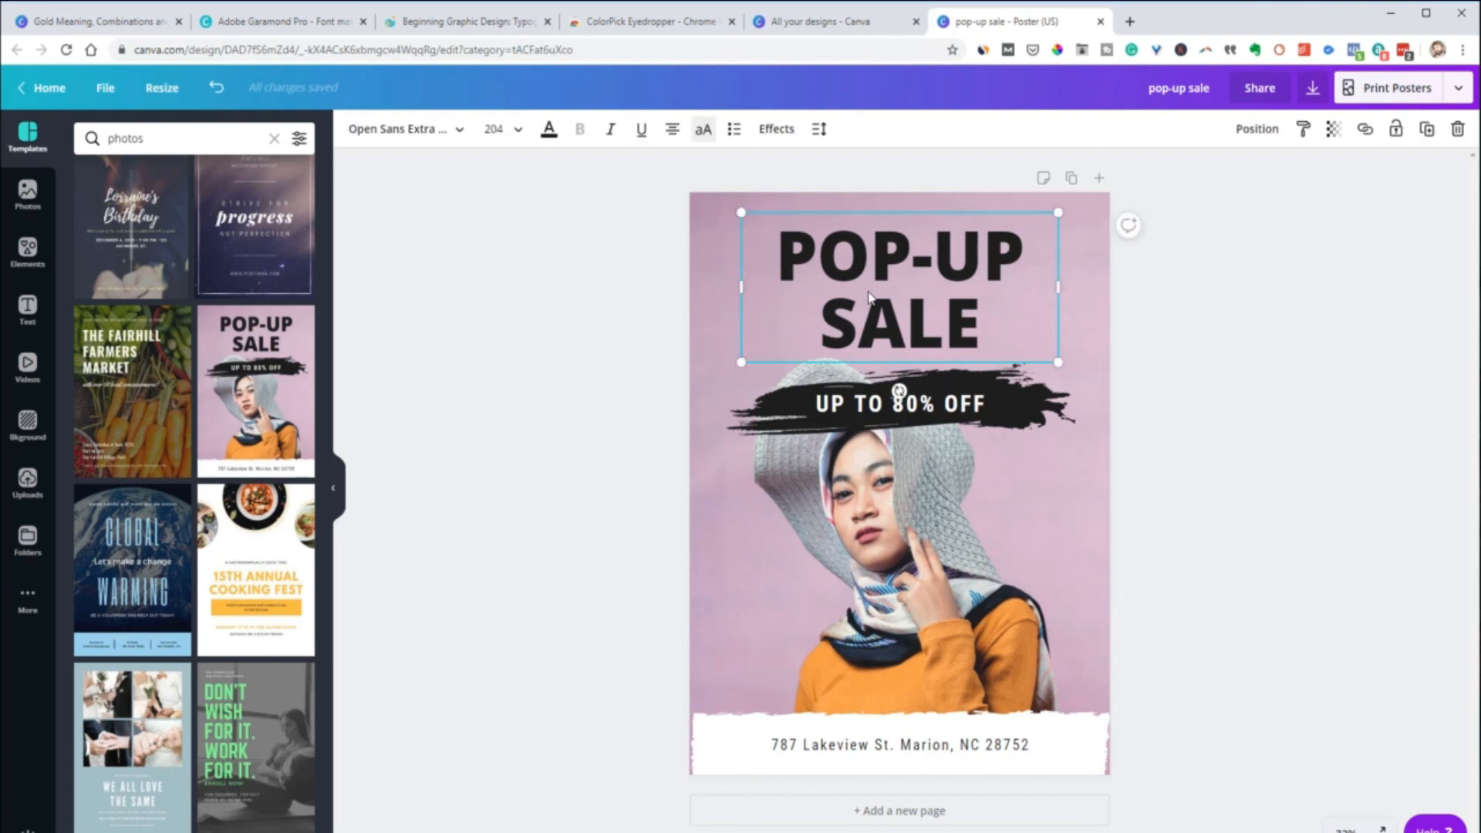
left_click(548, 129)
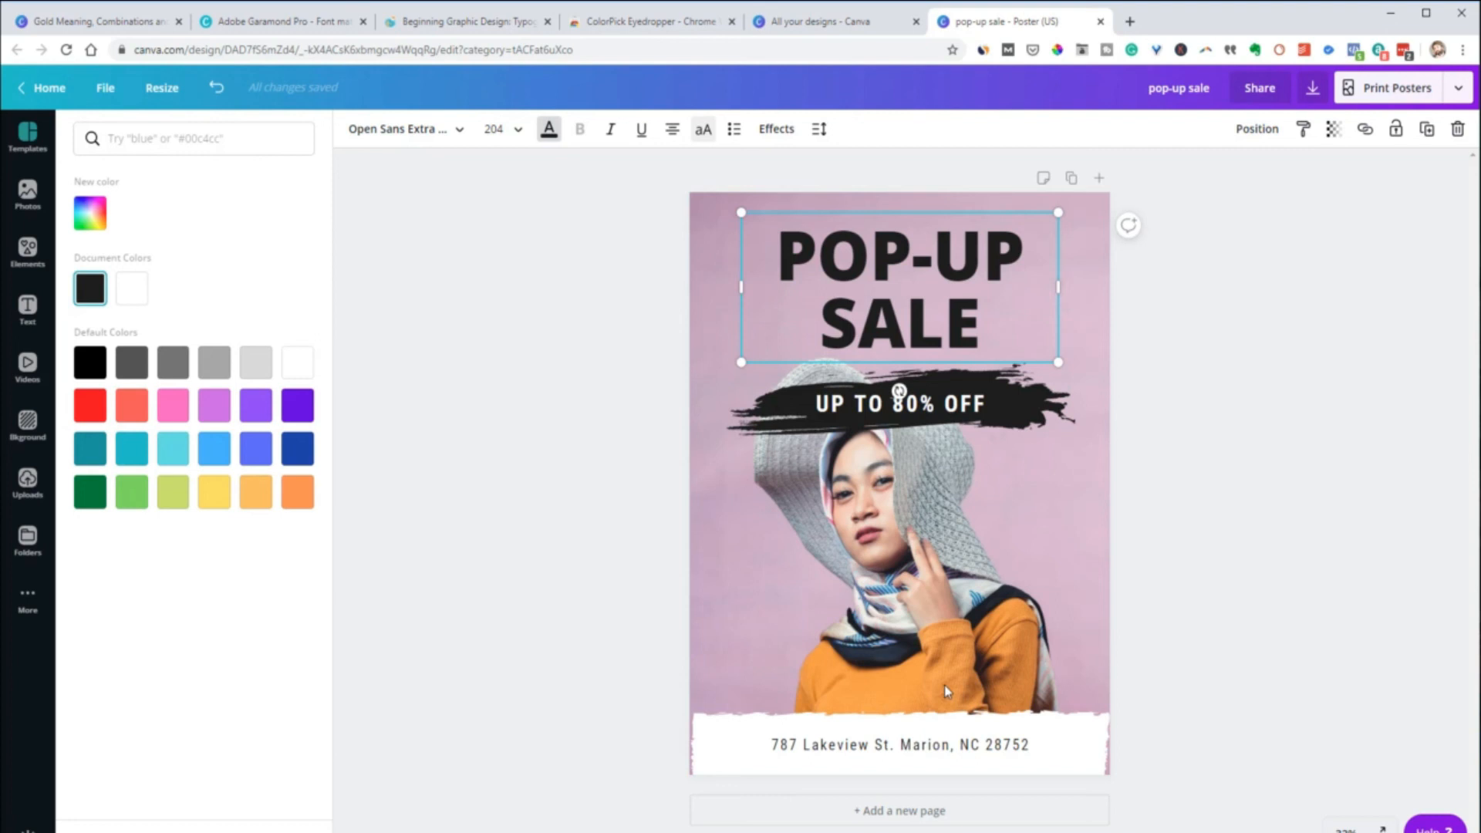
left_click(983, 51)
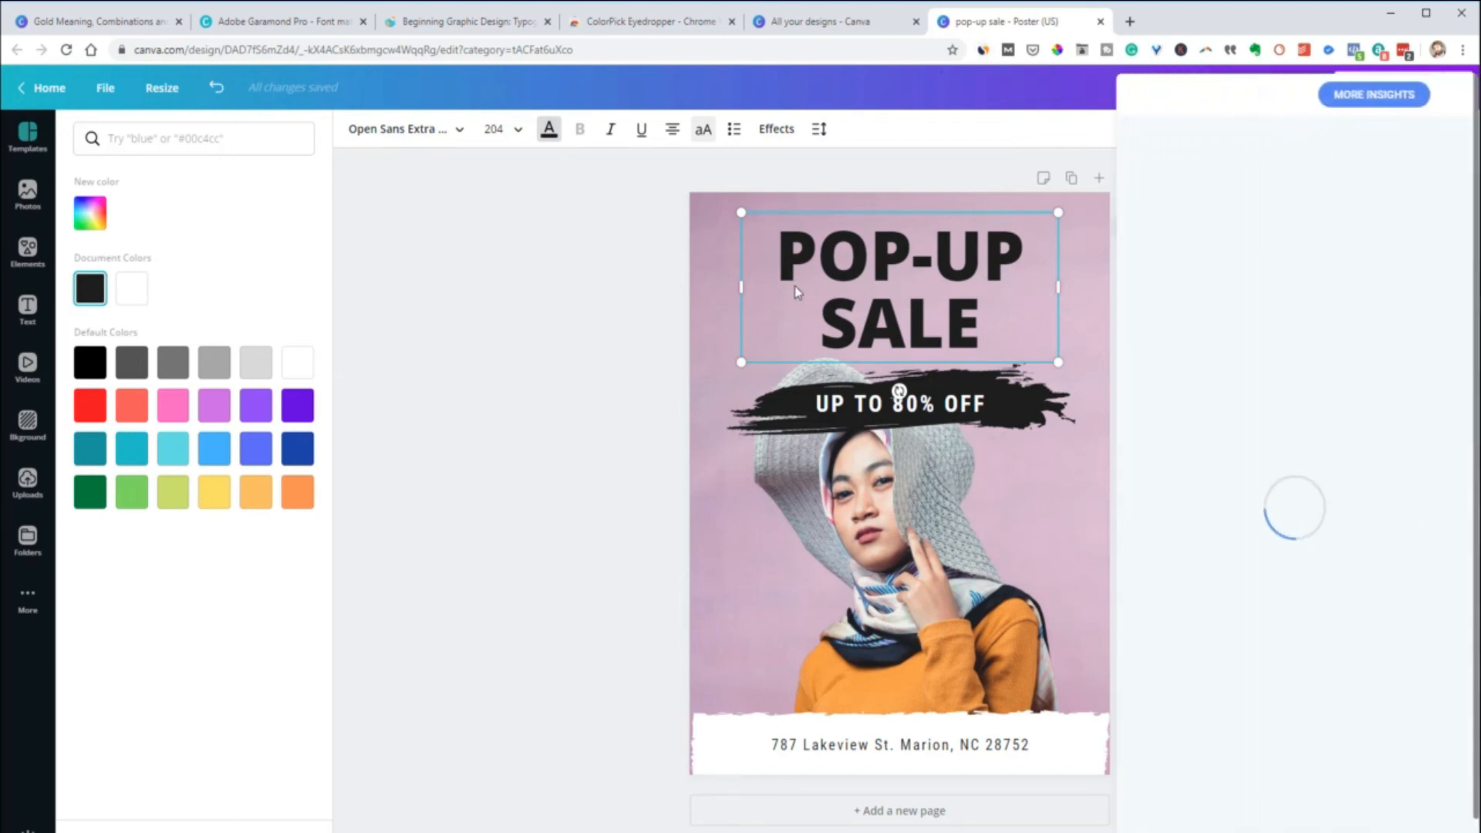
left_click(1058, 131)
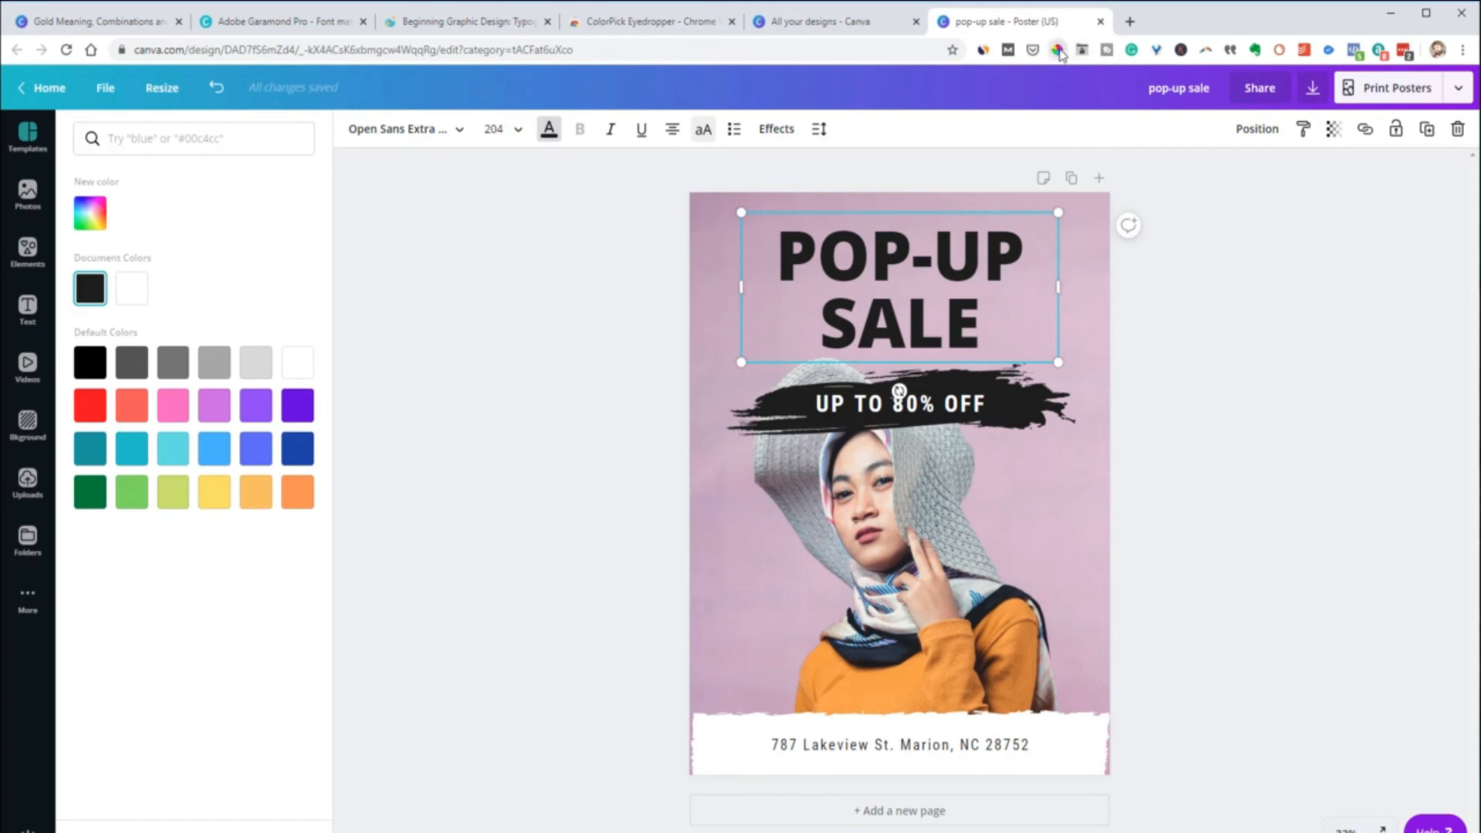
left_click(1057, 50)
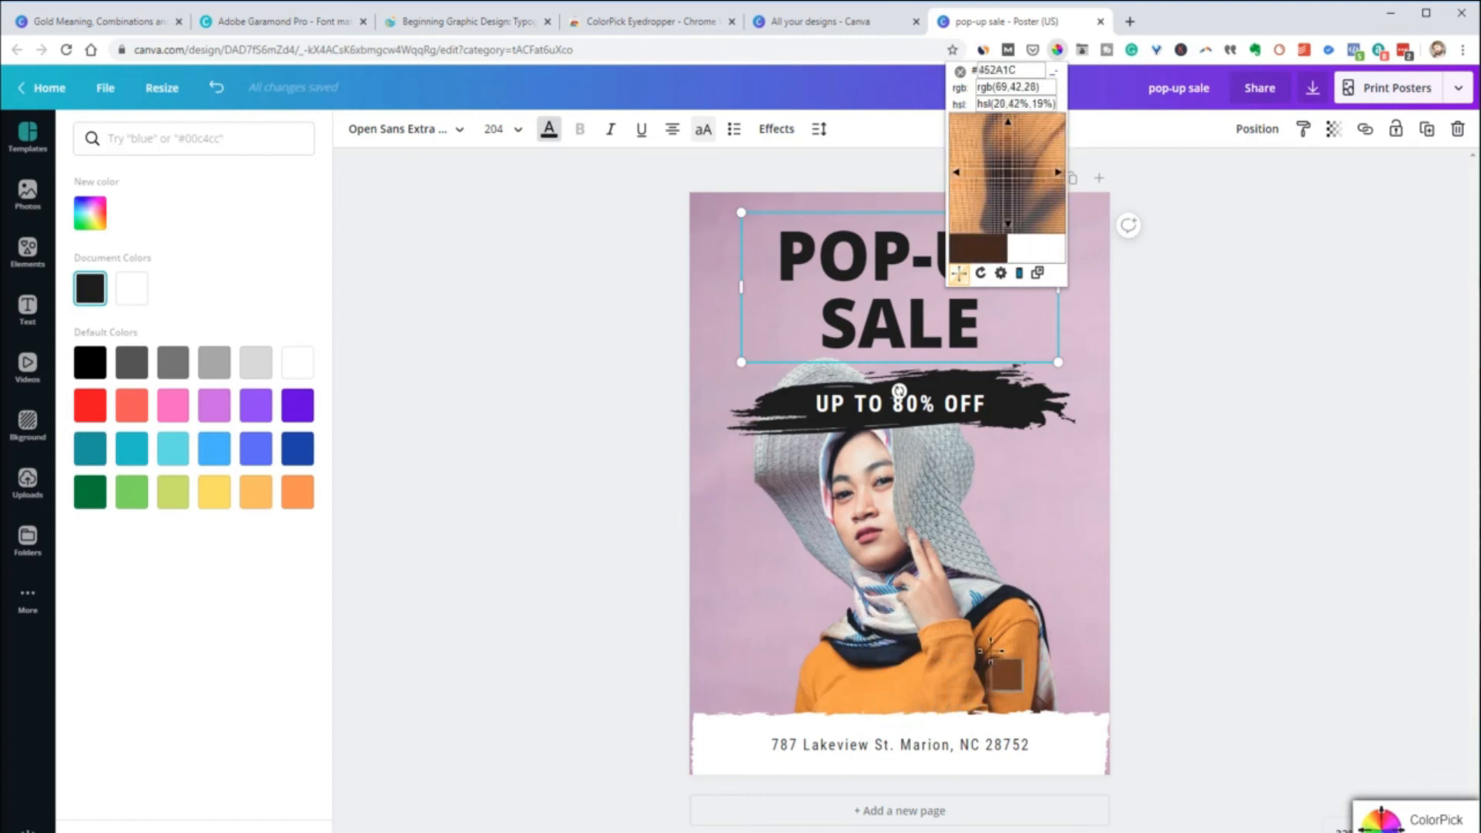
left_click(887, 686)
key("ctrl+c")
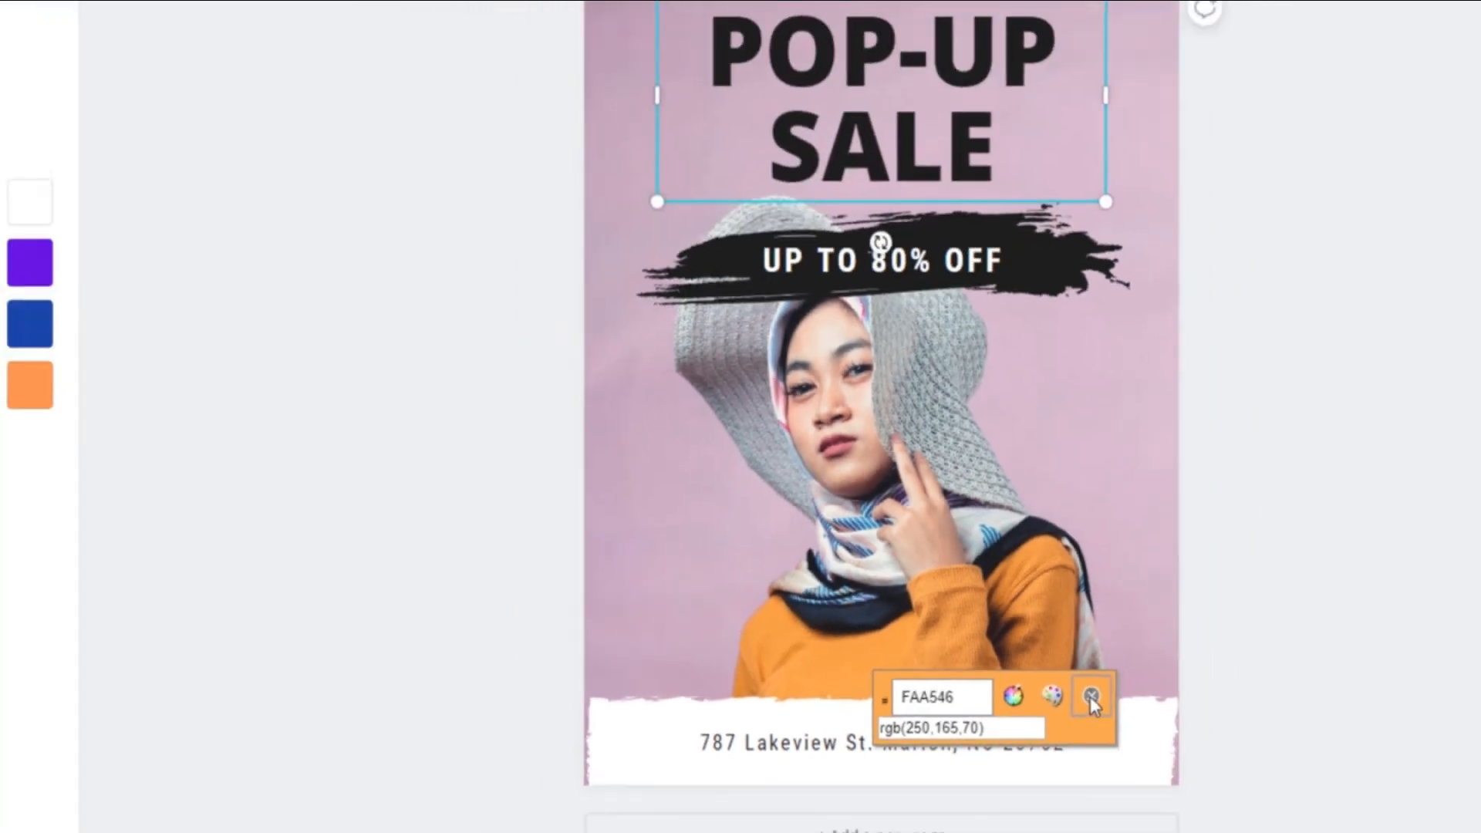
left_click(1163, 669)
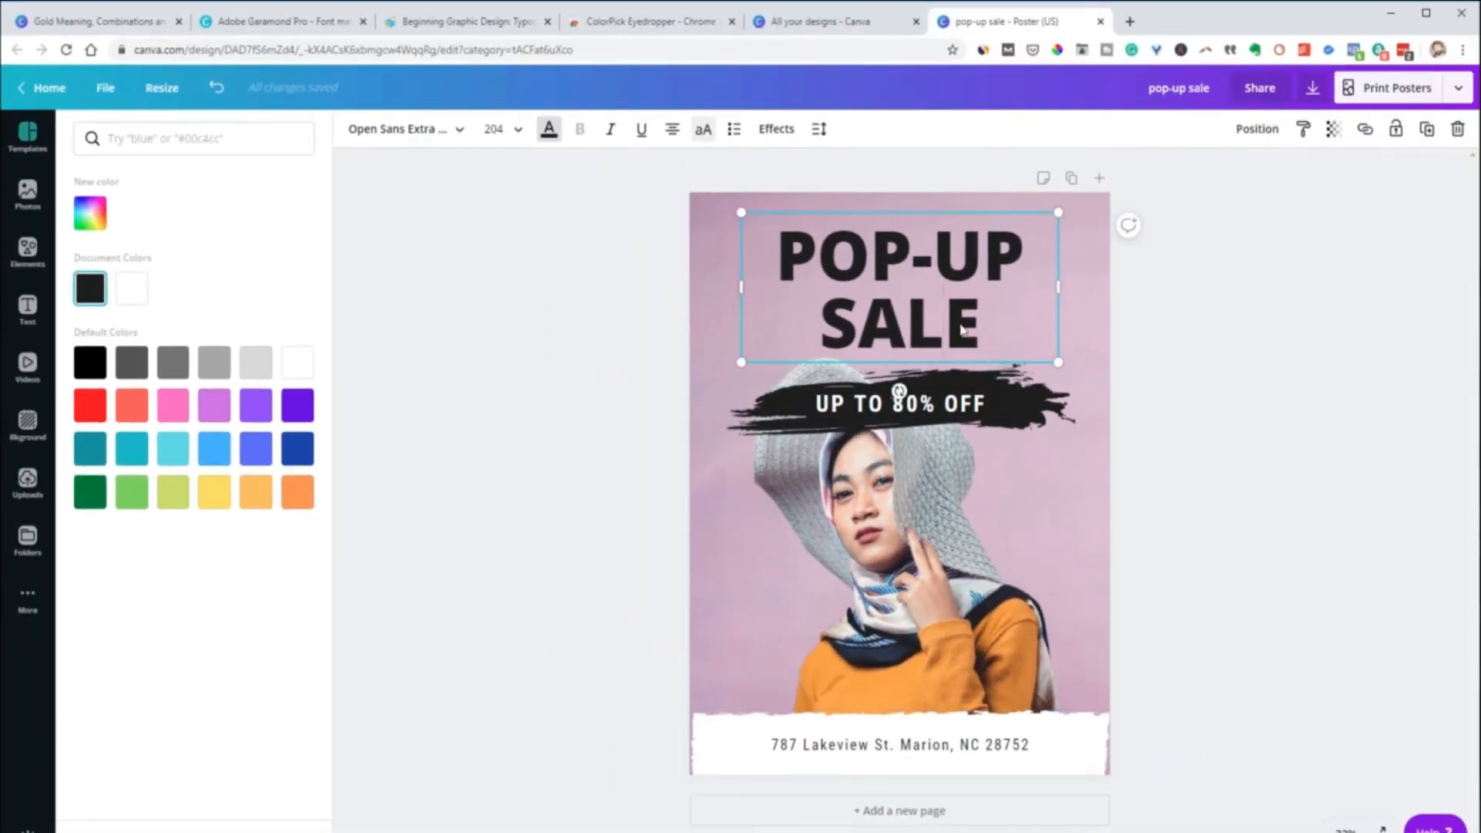
Set the POP-UP SALE headline's text colour to the sampled orange FAA546
left_click_drag(976, 330, 779, 270)
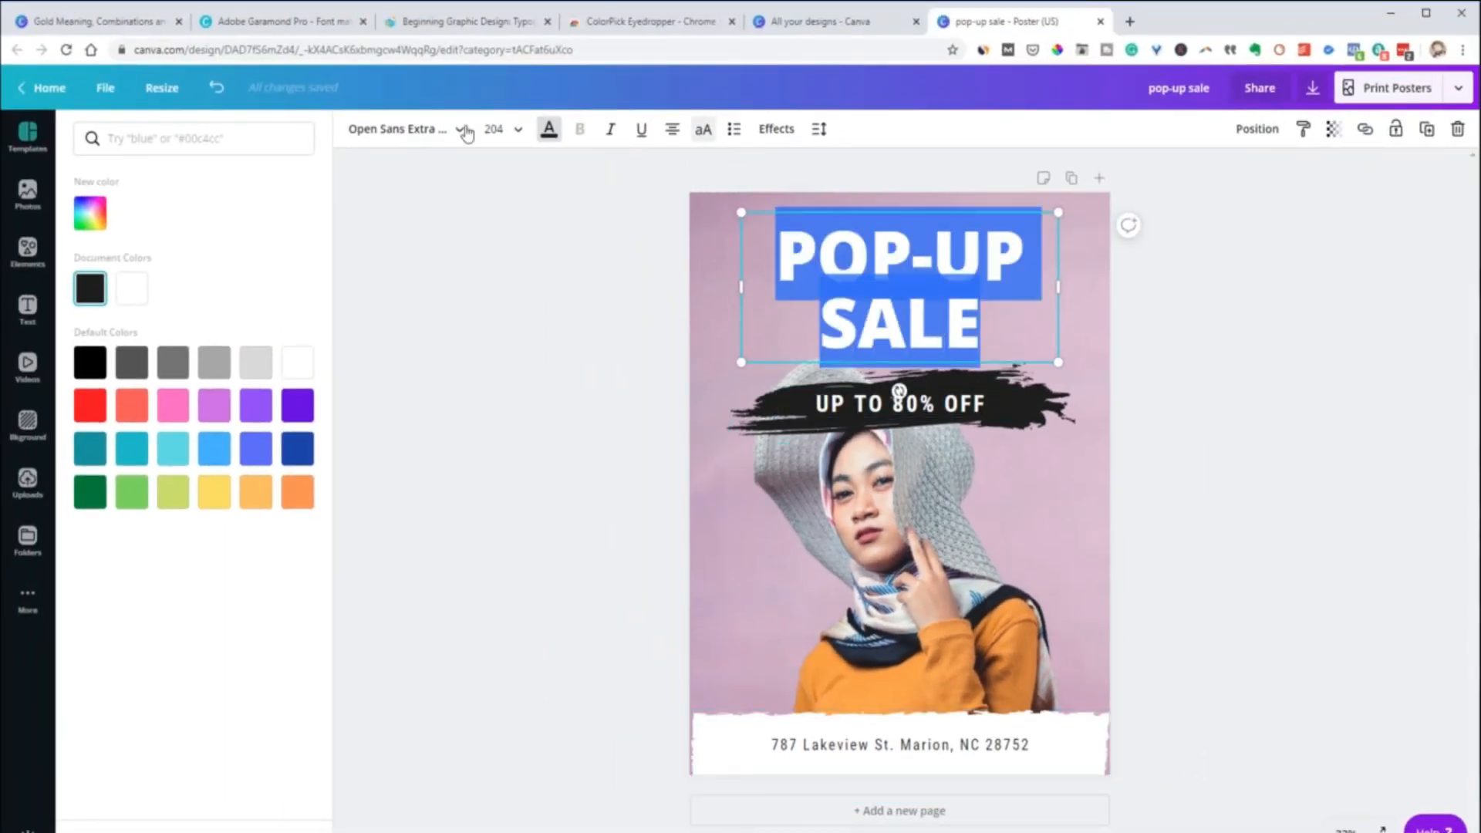
left_click(547, 131)
left_click(546, 131)
left_click(162, 137)
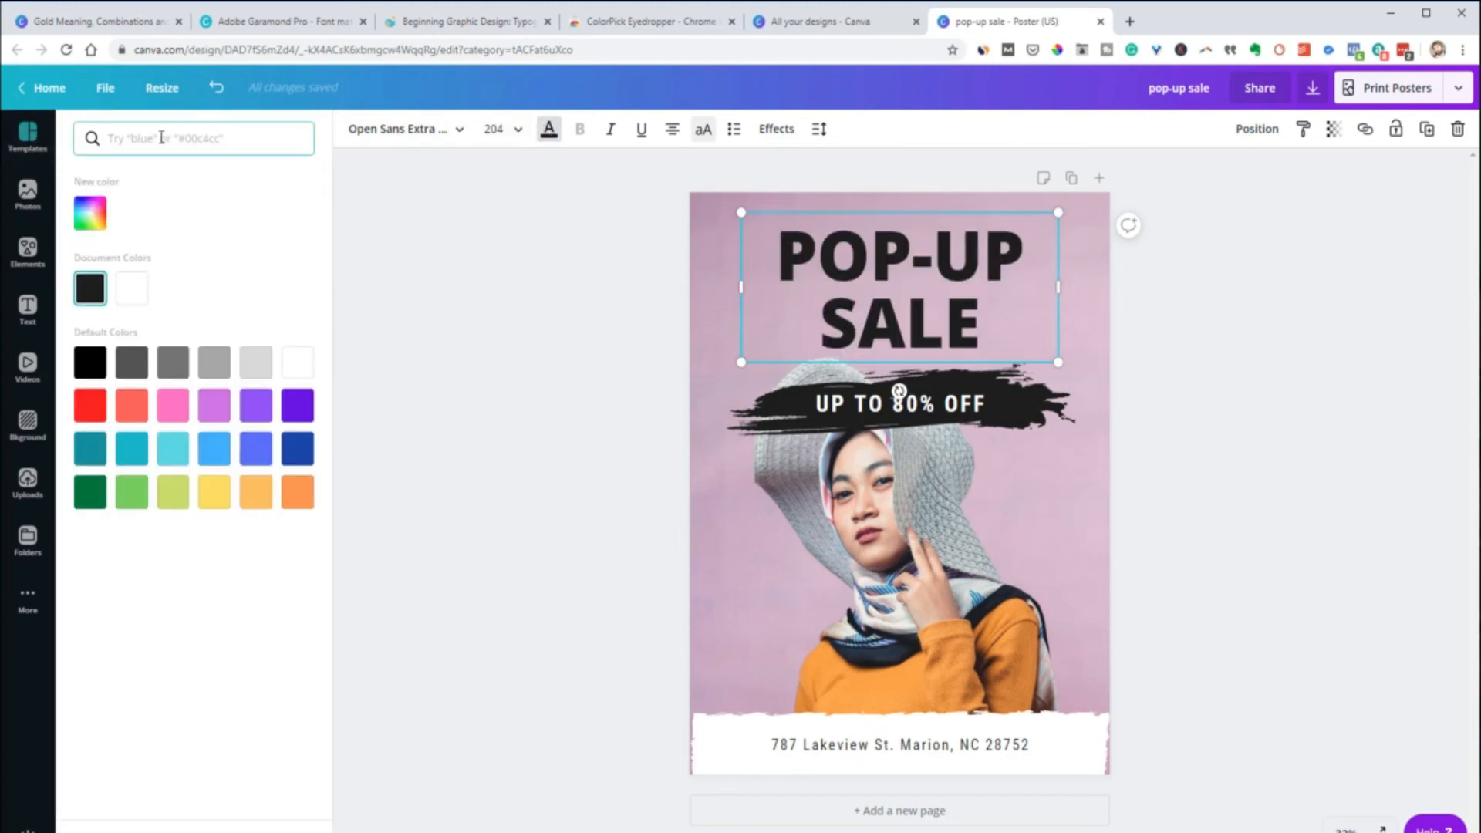
key("ctrl+v")
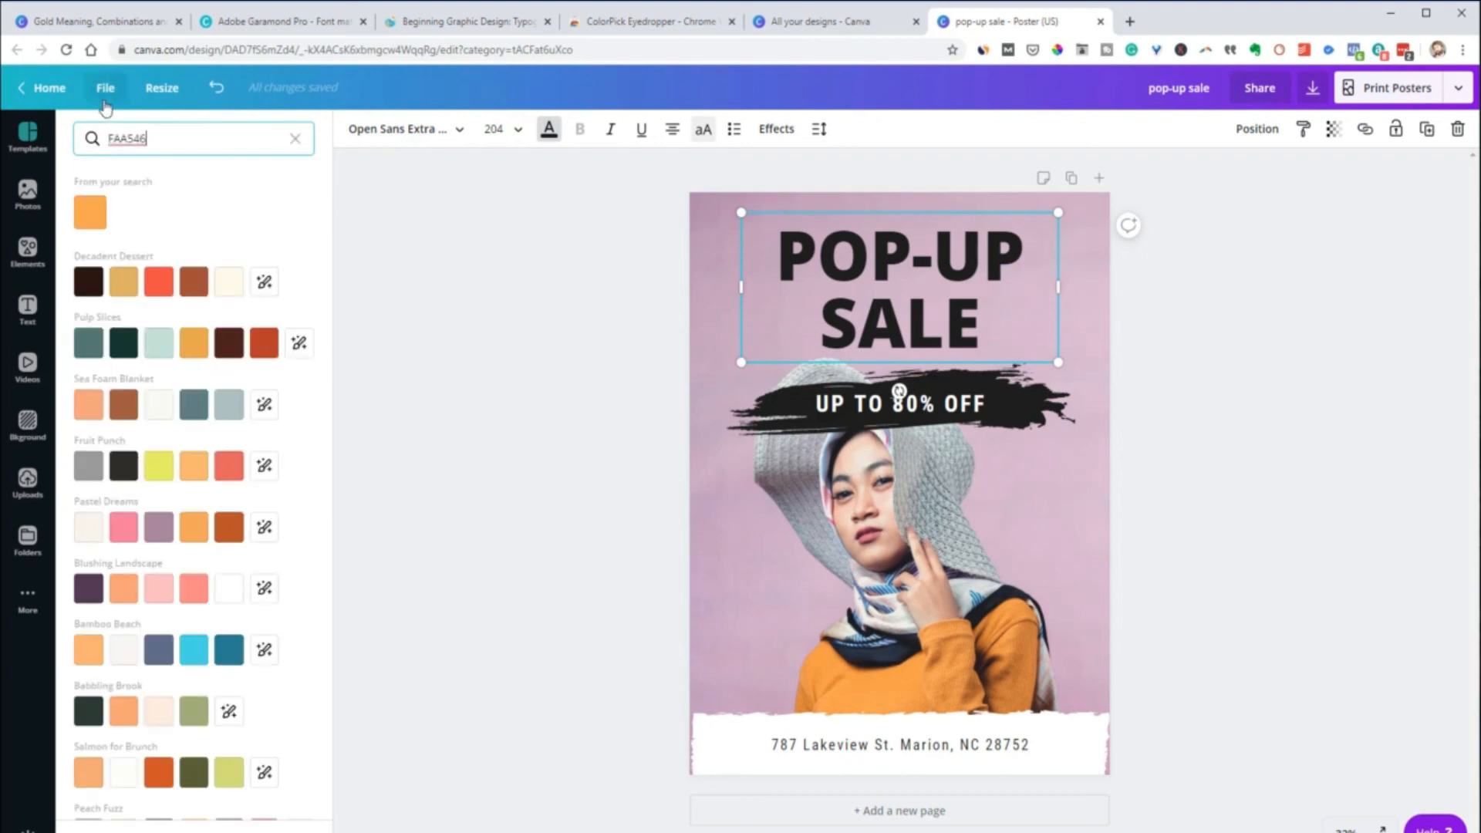
left_click(91, 212)
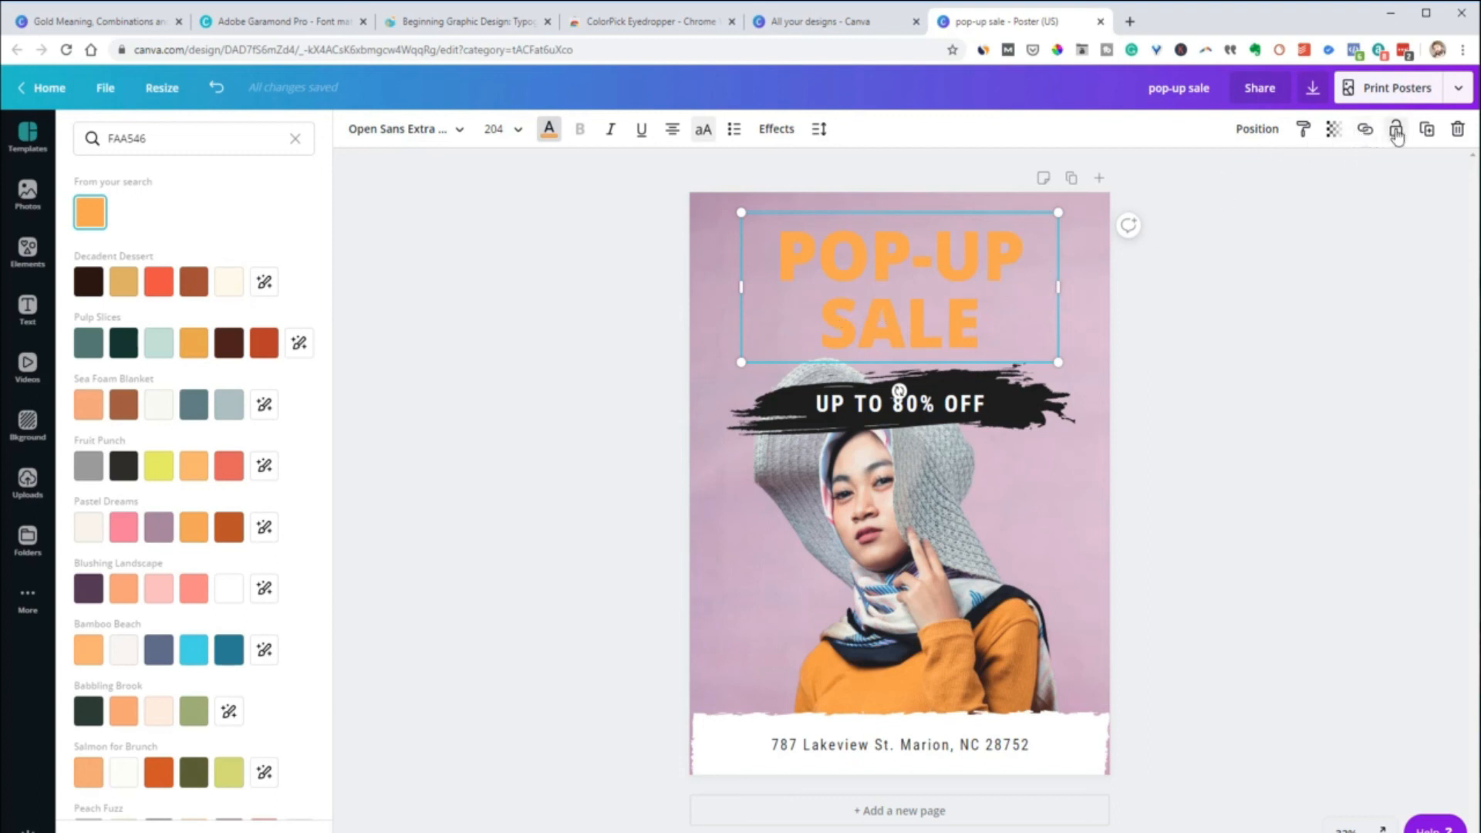
Duplicate the POP-UP SALE headline with a slight offset and colour the copy with the darkest brown of the Decadent Dessert palette
left_click(1428, 130)
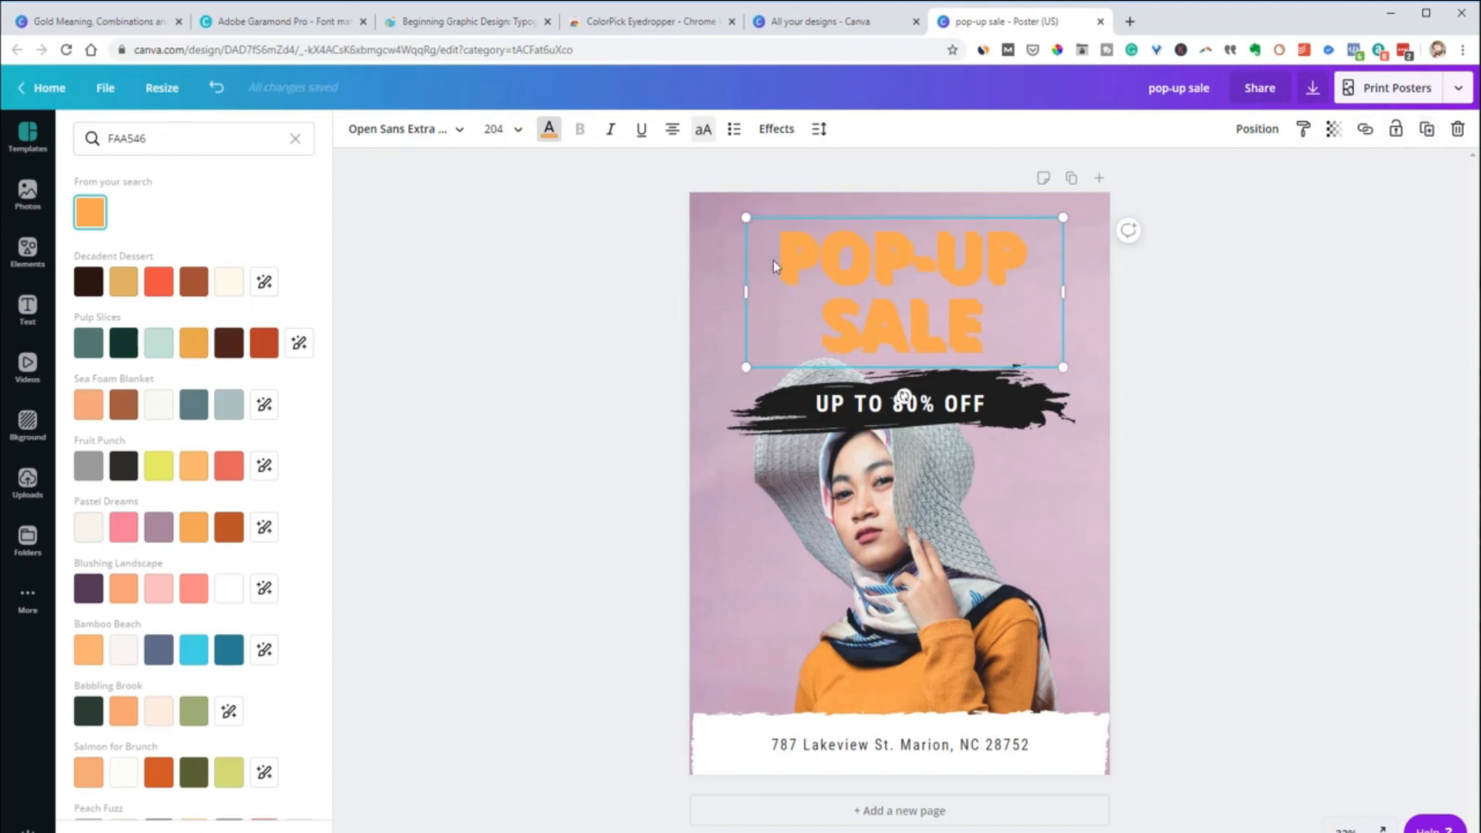
left_click(99, 219)
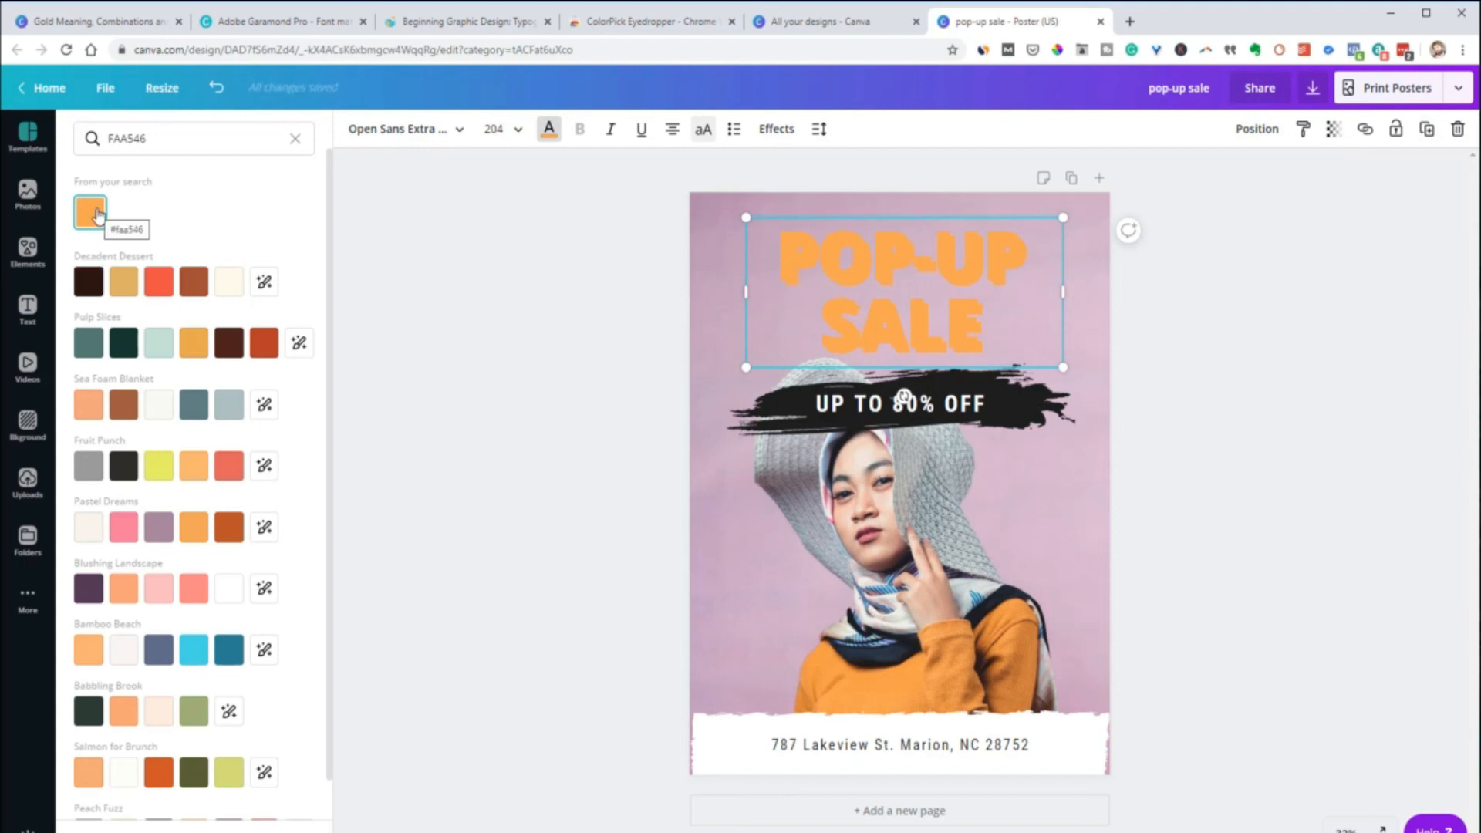
left_click(89, 284)
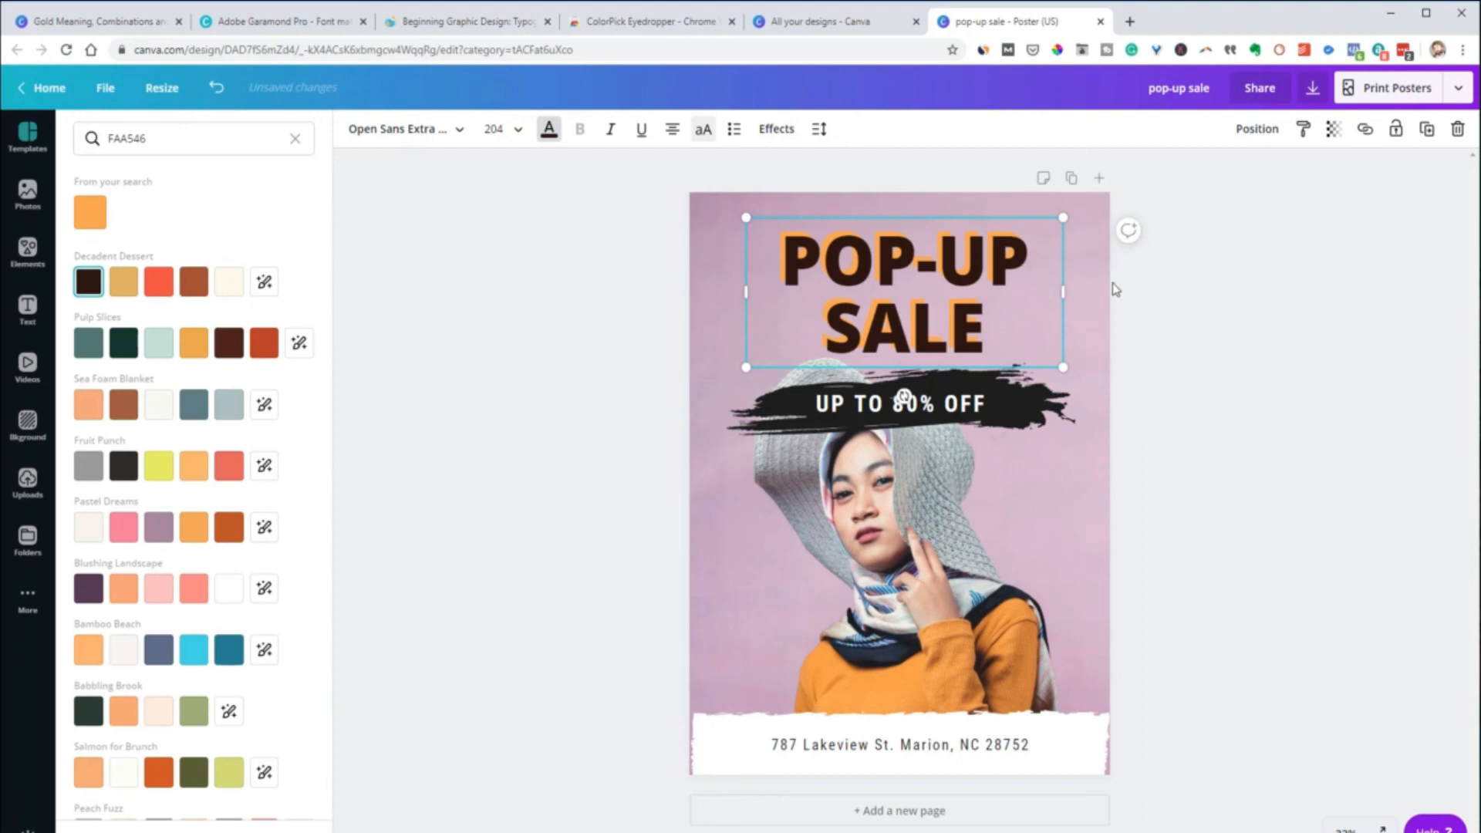
Send the dark brown headline copy backward behind the orange headline as a drop shadow and deselect it
left_click(1250, 129)
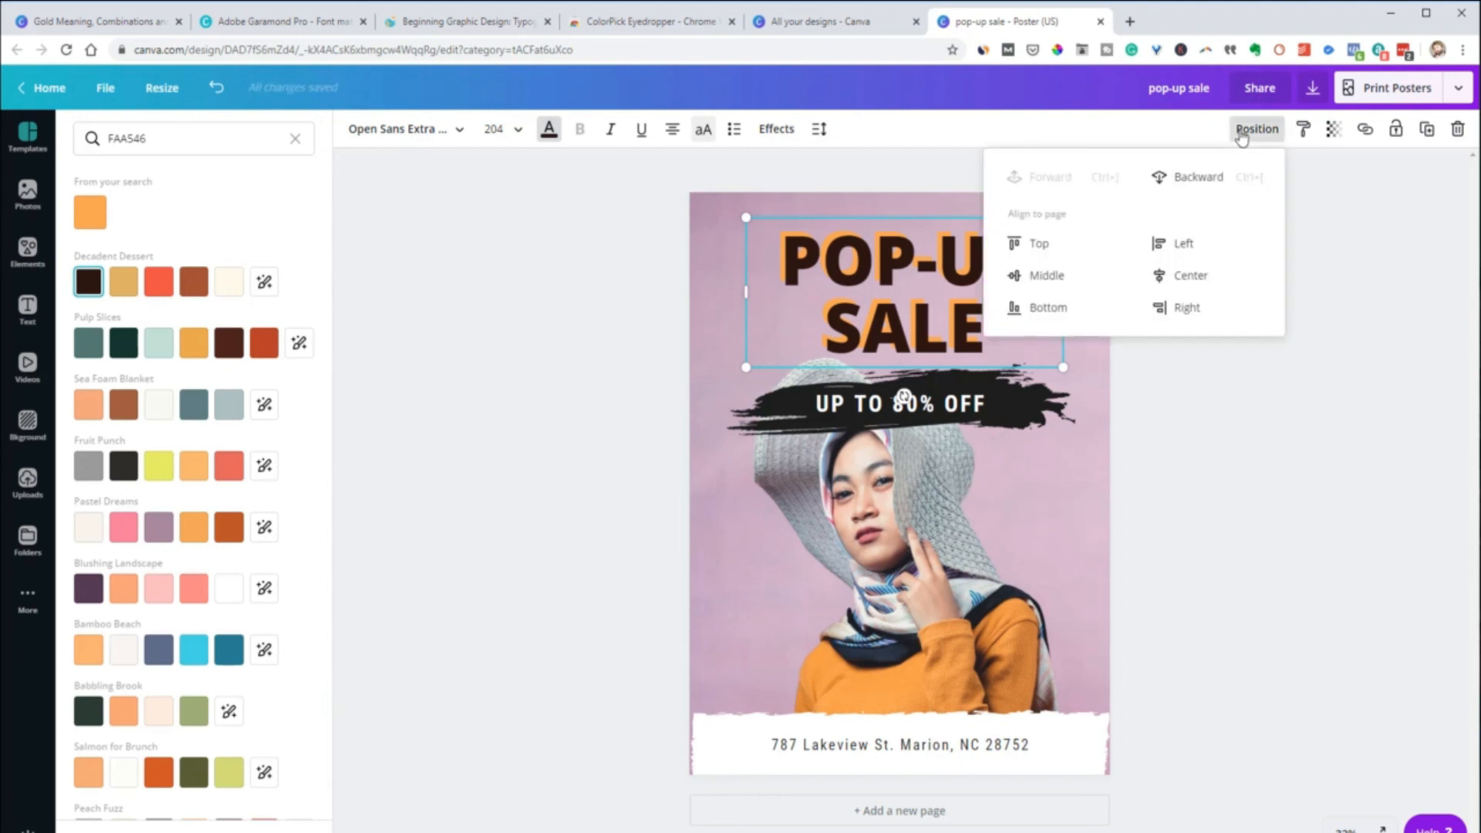
left_click(1199, 180)
left_click(1280, 410)
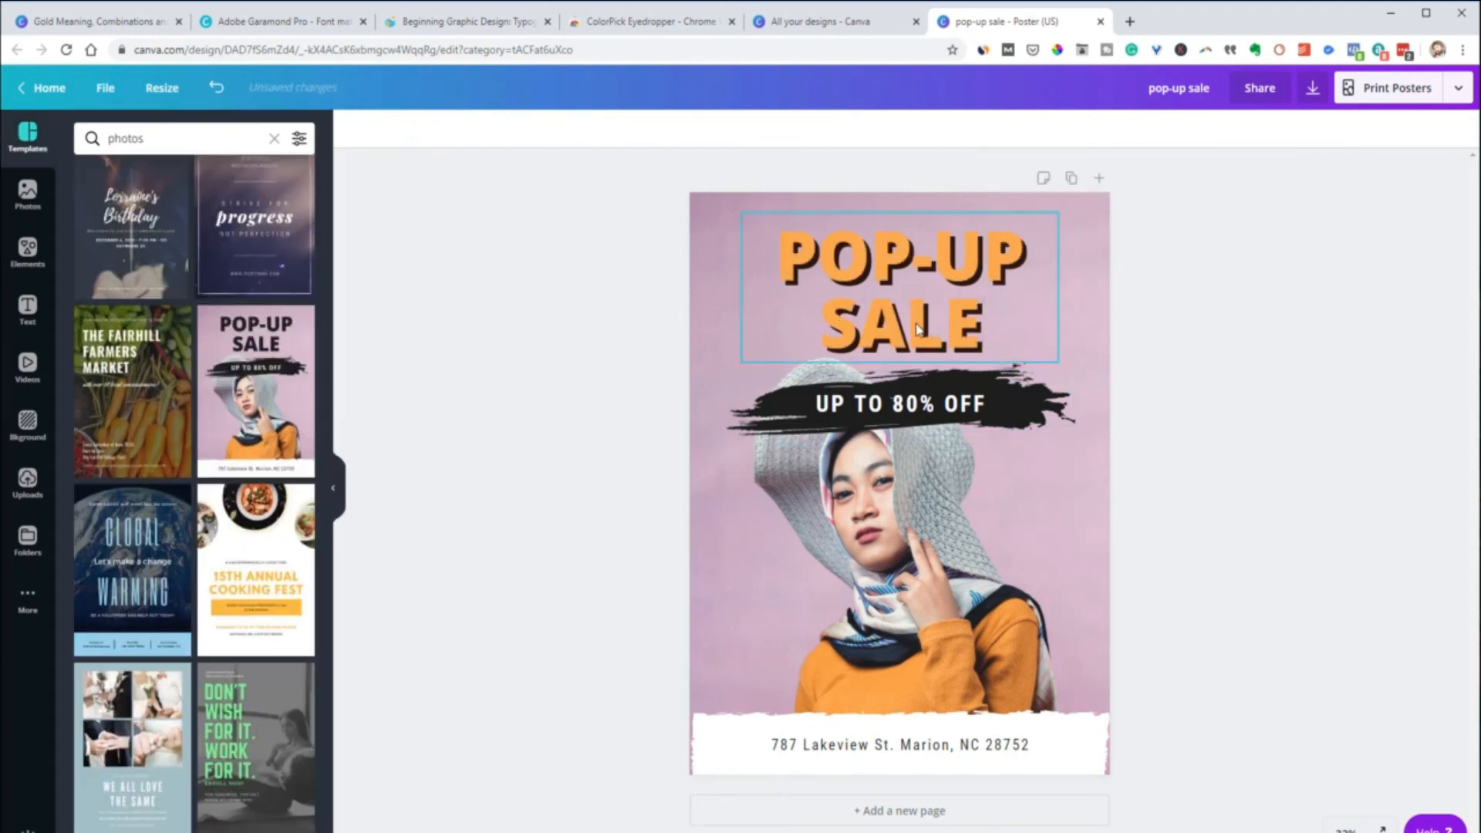